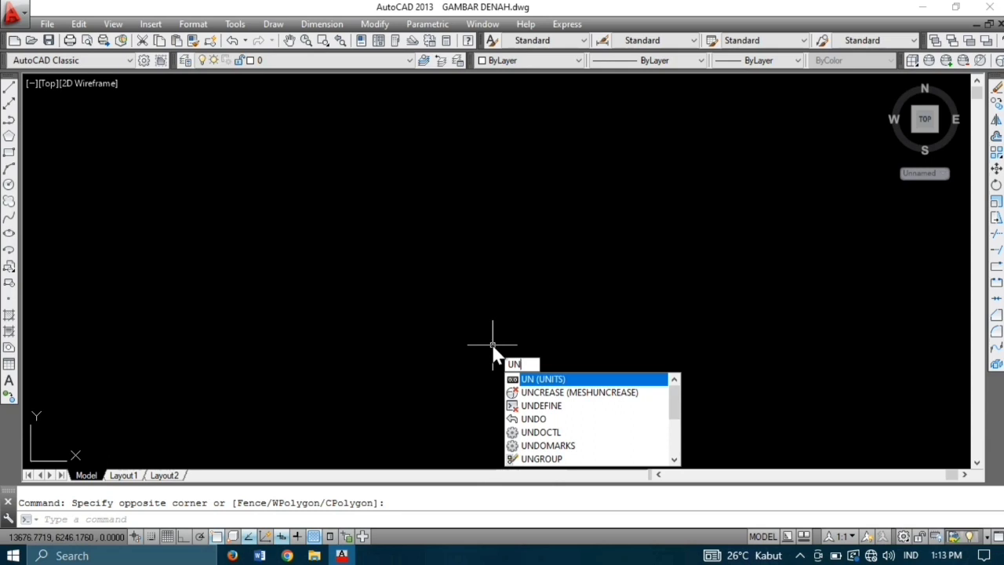
Step: Set length precision to 0 and the insertion scale to Centimeters in Drawing Units
key(Return)
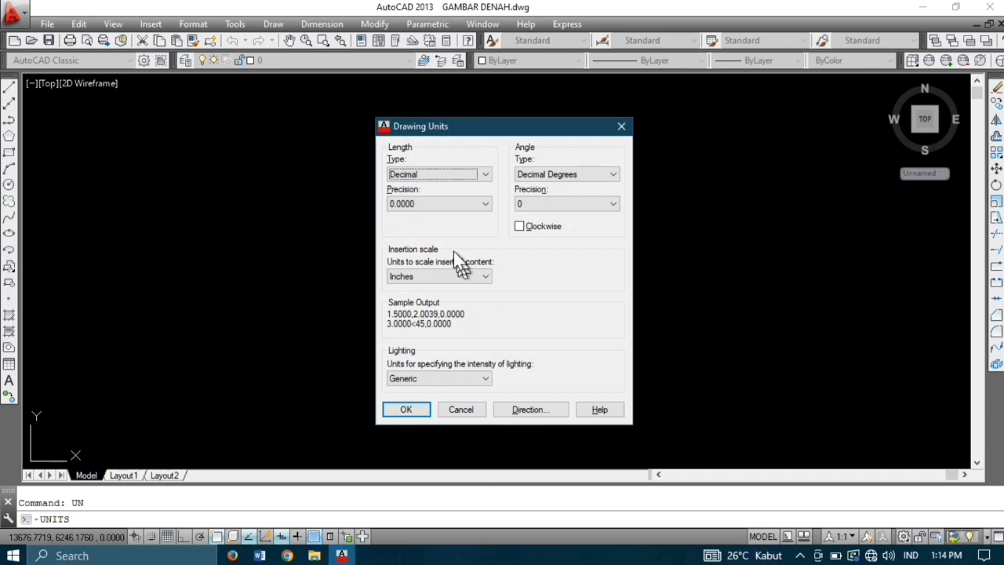
click(460, 210)
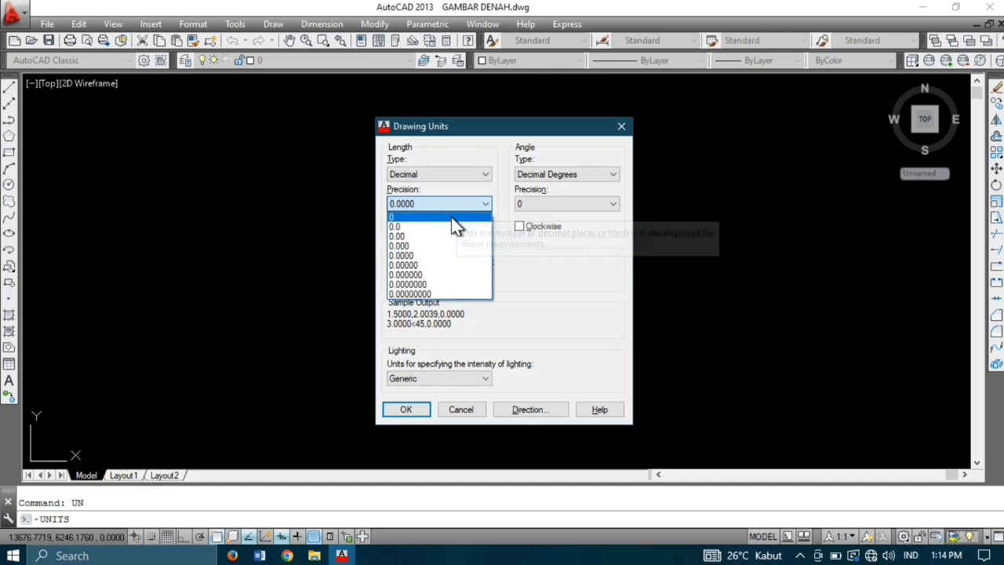
click(451, 217)
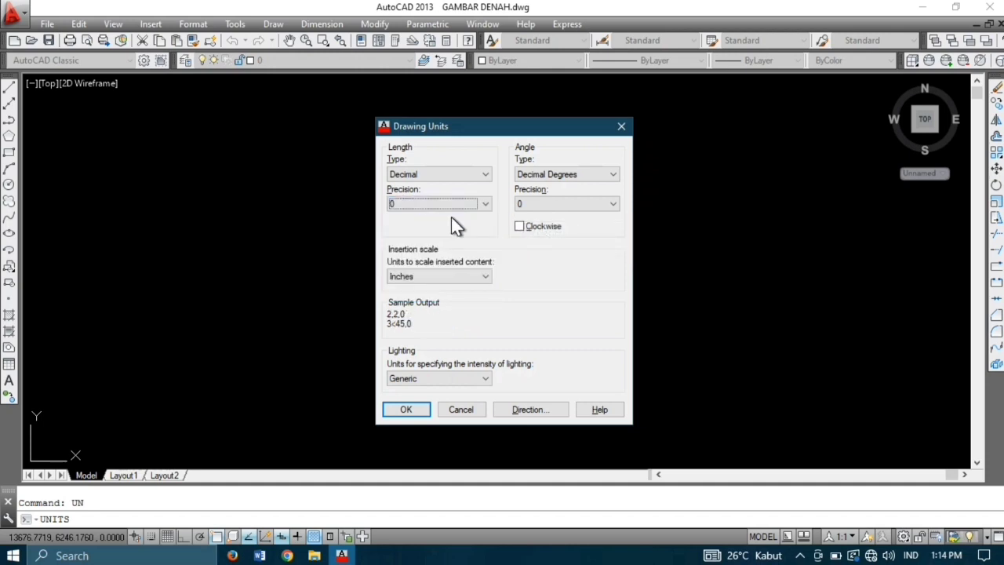
click(482, 274)
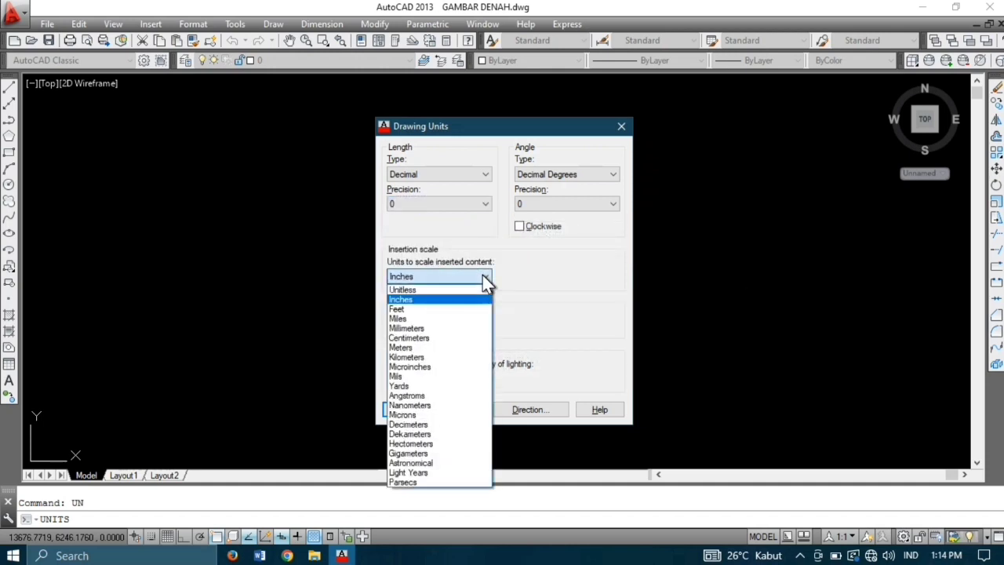
click(459, 339)
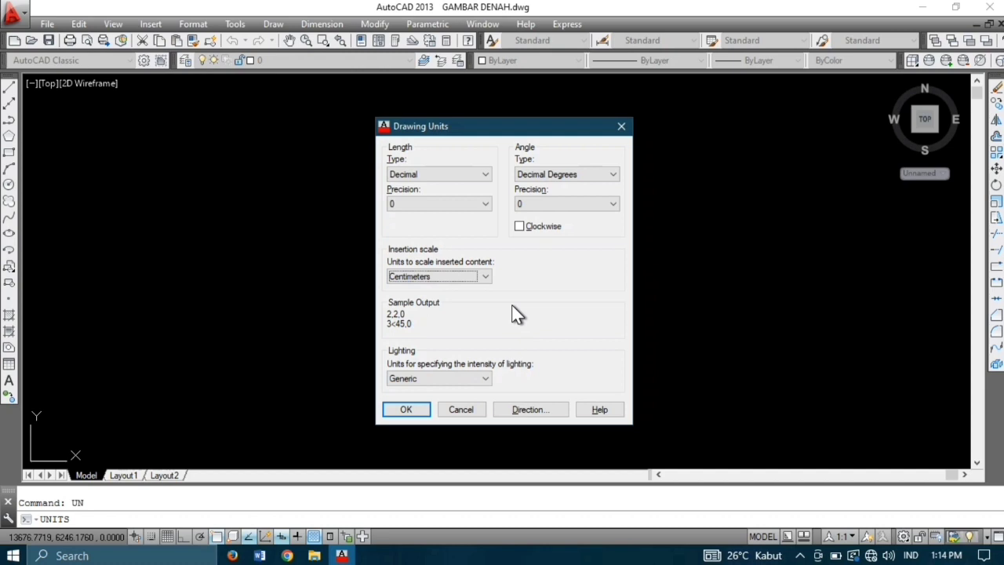
click(407, 409)
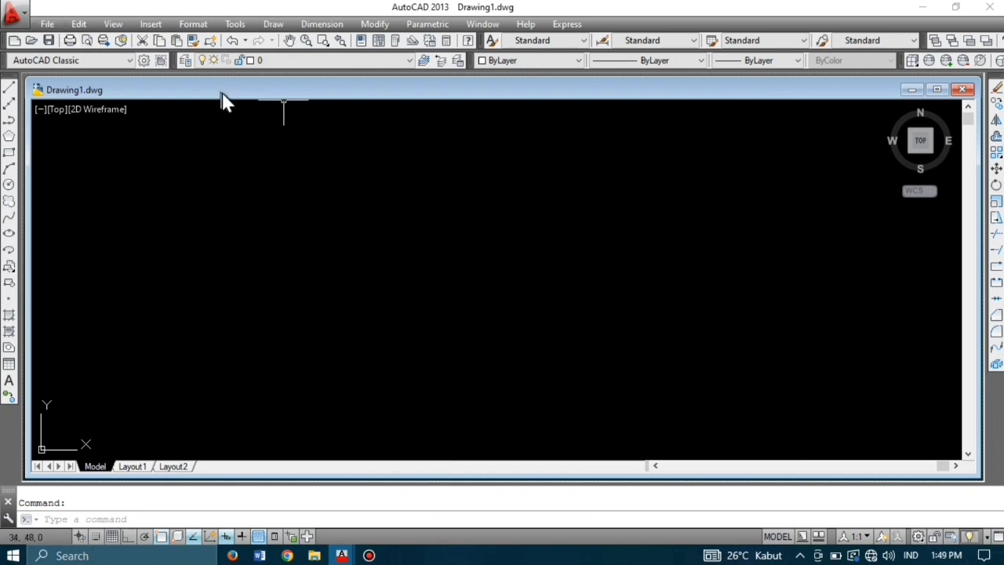
Step: Open the Layer Properties Manager from the Layers toolbar
click(187, 62)
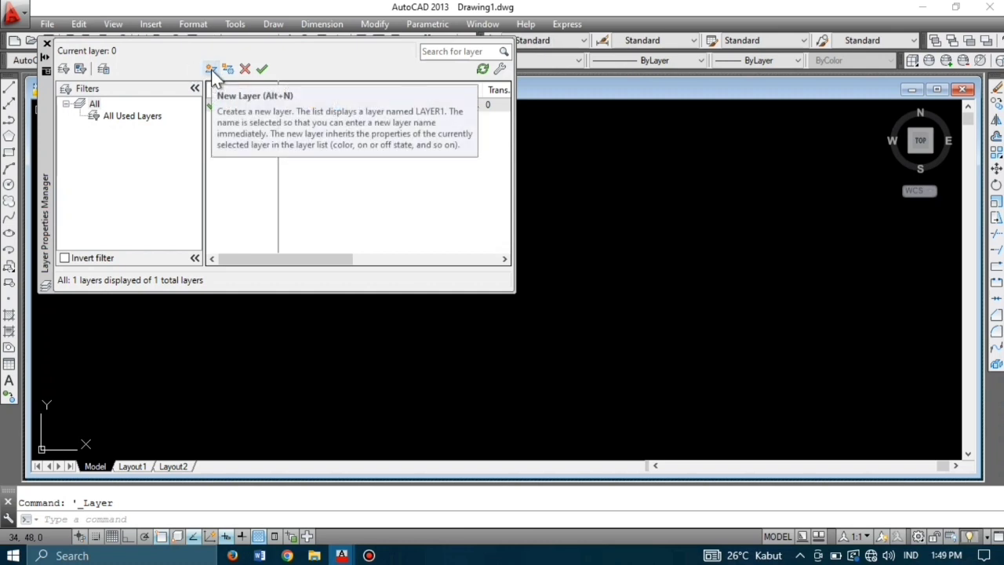
Step: Create layer AS with red colour 10
click(211, 69)
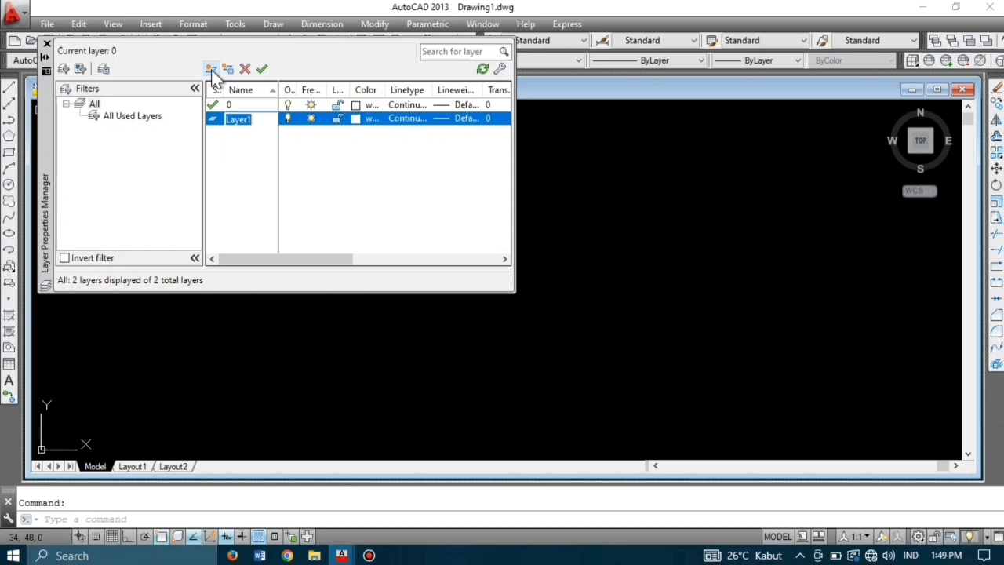
text(AS)
click(355, 120)
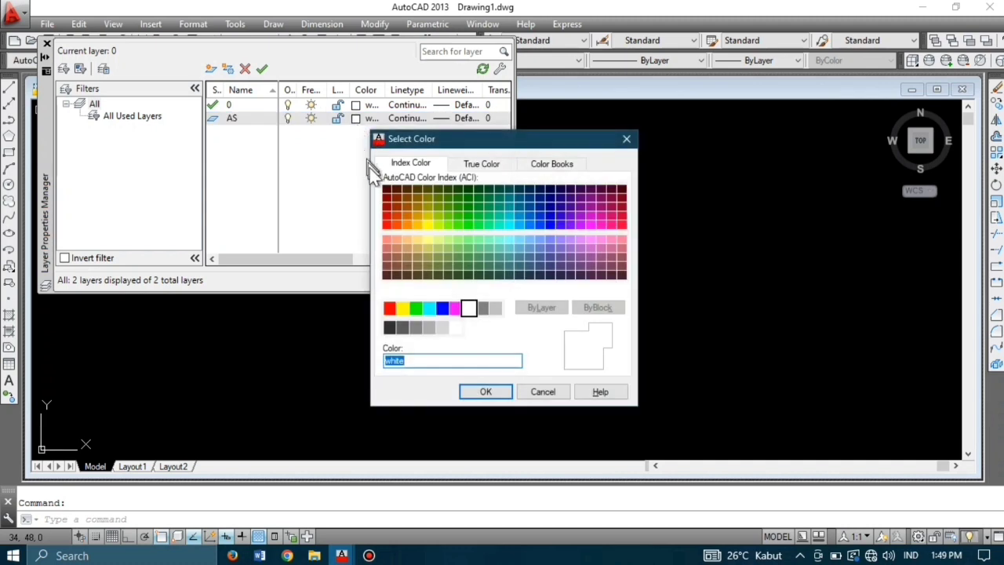
click(386, 224)
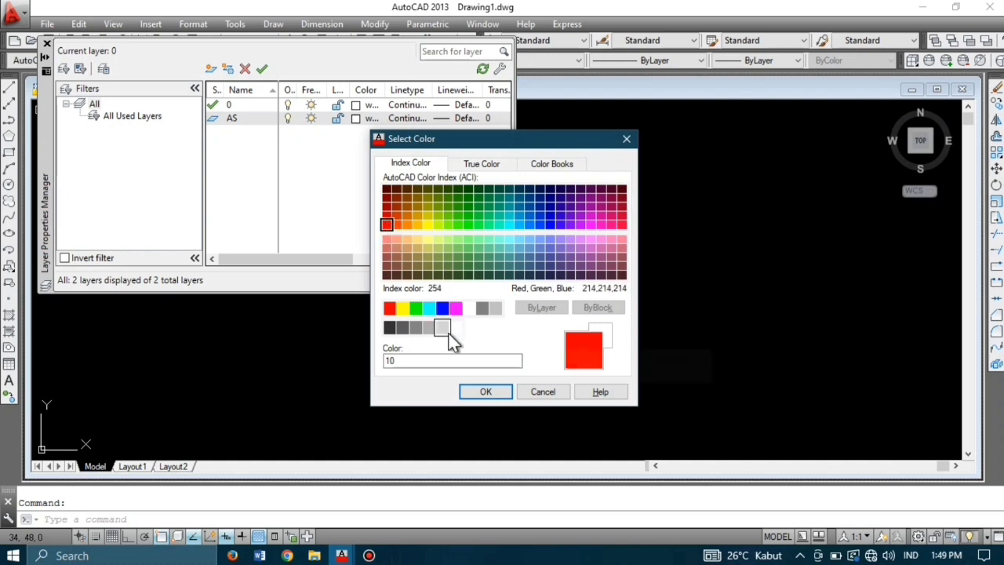
click(485, 394)
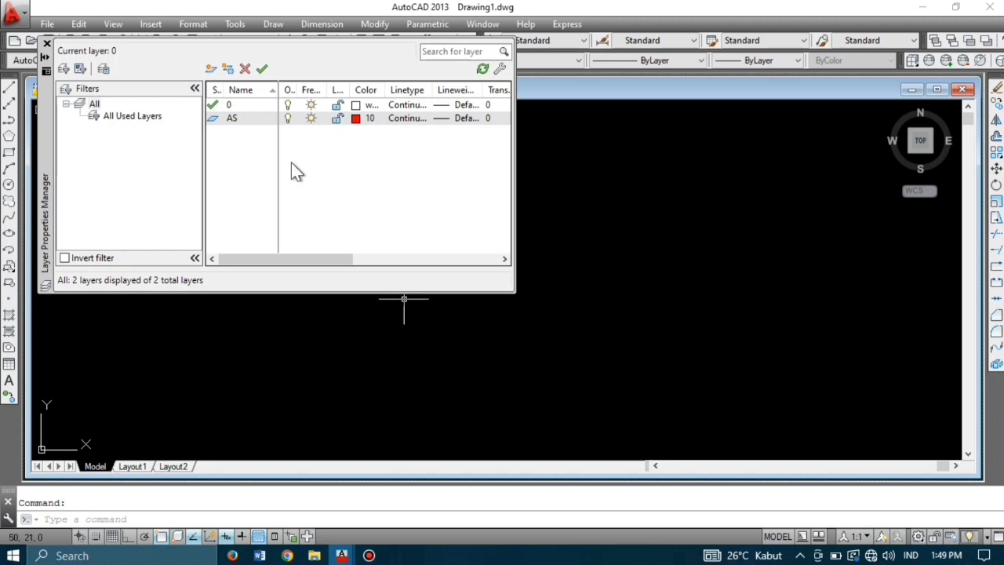
Step: Add layer DINDING in yellow 50 and layer GRID in white
click(212, 70)
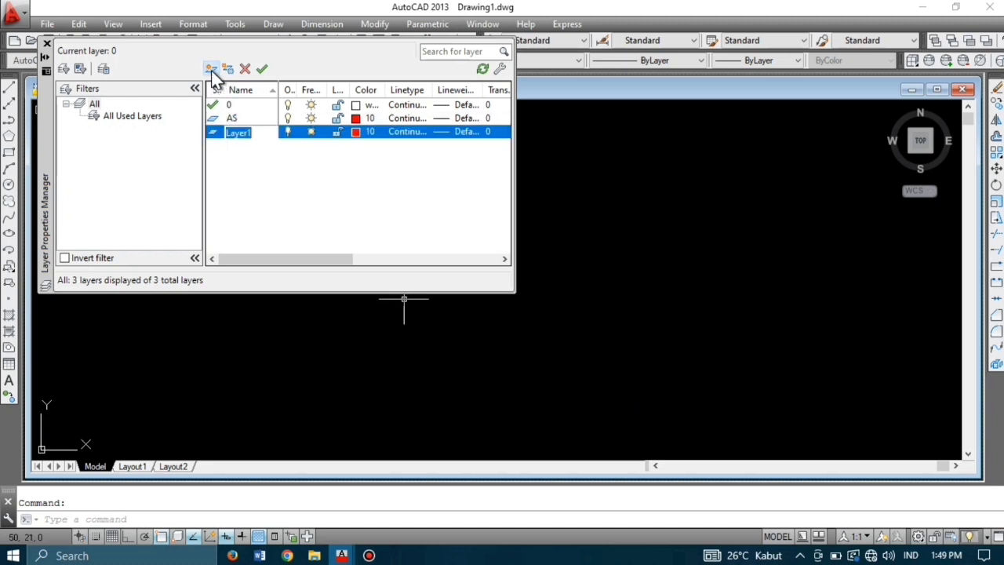
key(BackSpace)
text(DRAWING)
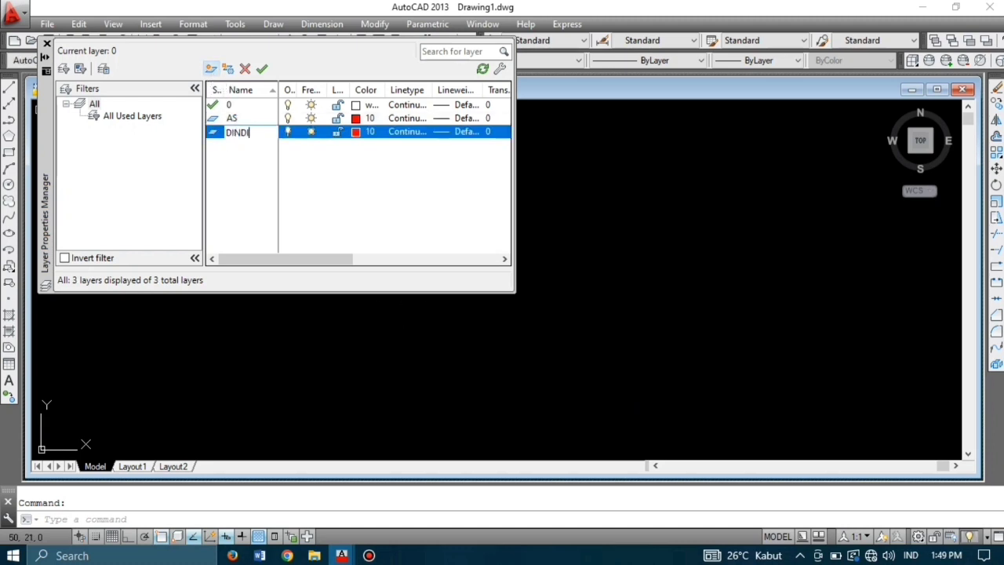
click(356, 131)
click(430, 233)
key(Return)
click(211, 69)
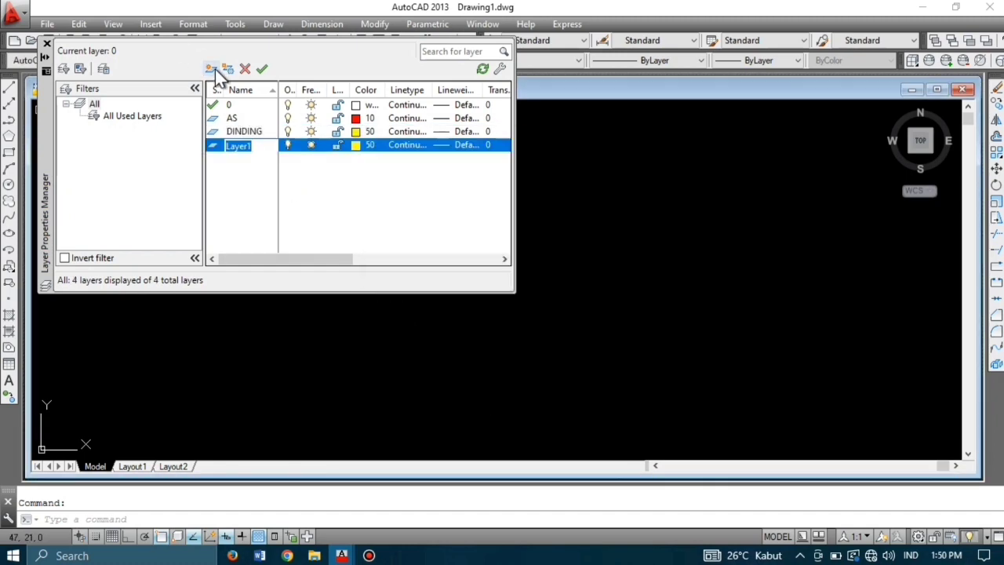
text(GRID)
click(357, 144)
double_click(469, 307)
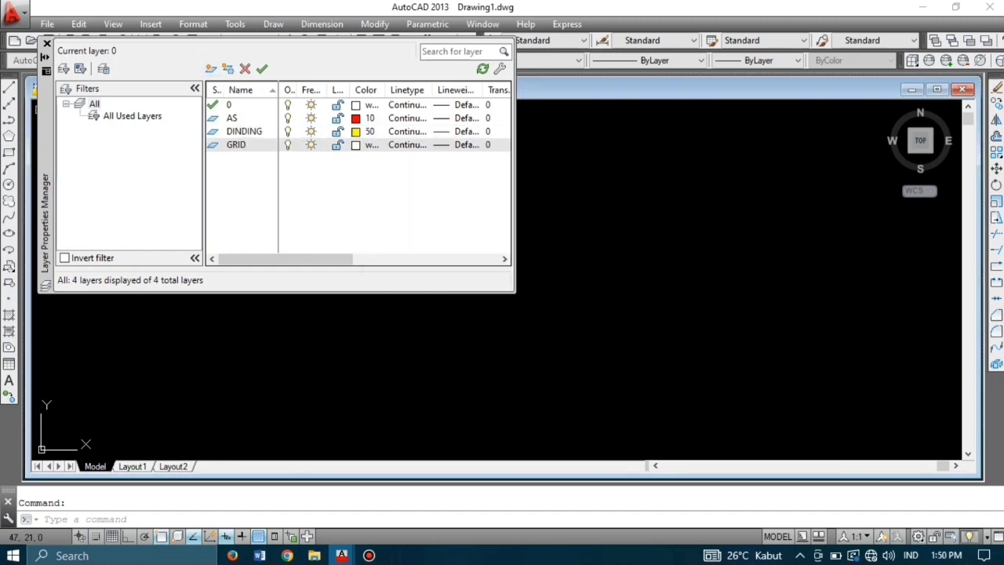
Step: Add layer JENDELA in green 70 and layer KOLOM in cyan
click(212, 69)
text(JENDELA)
click(356, 157)
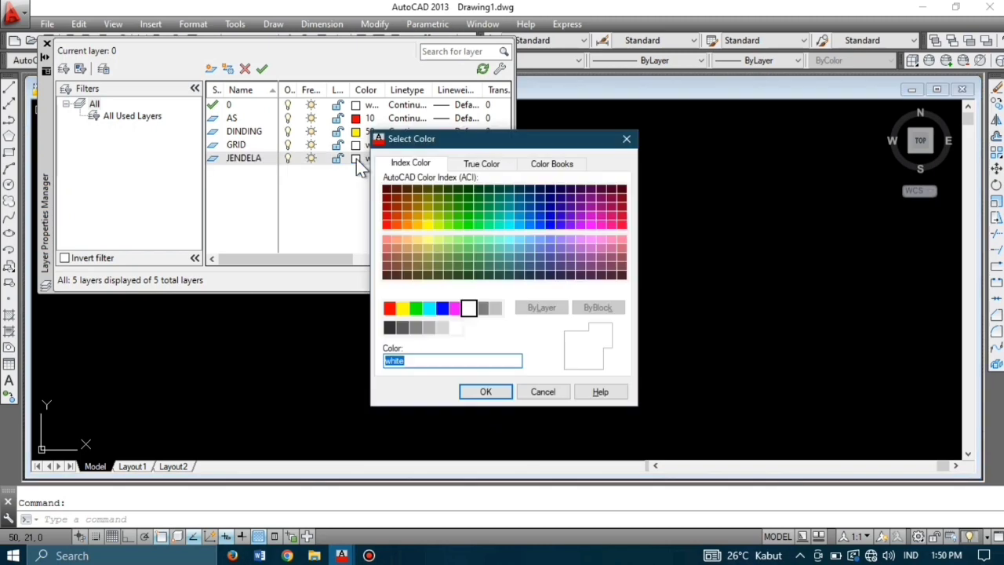
click(449, 225)
key(Return)
click(211, 69)
text(KOLOM)
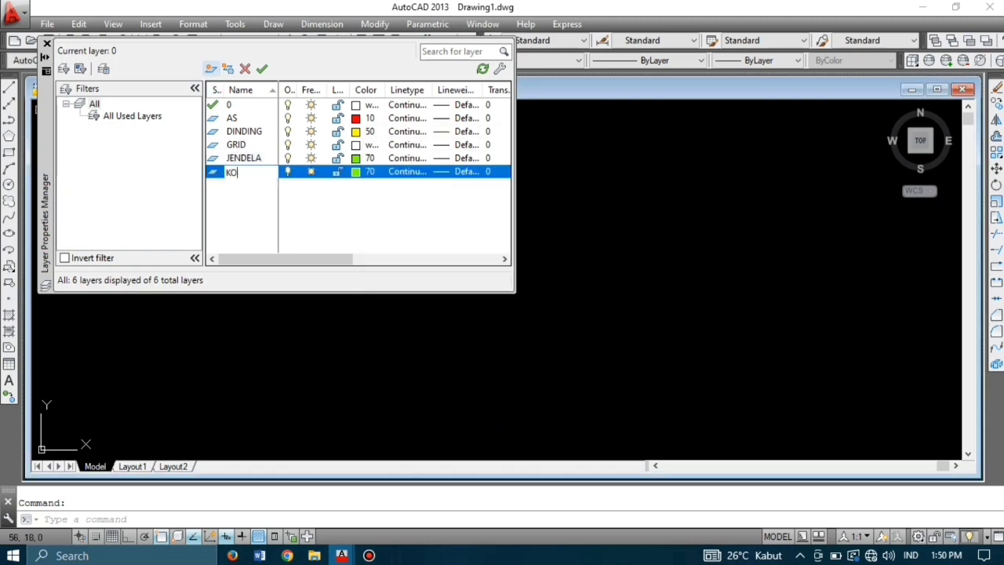
click(357, 171)
click(432, 310)
click(484, 390)
Step: Add layer LANTAI in red 10 and layer PASANGAN BATA in orange 30
click(211, 70)
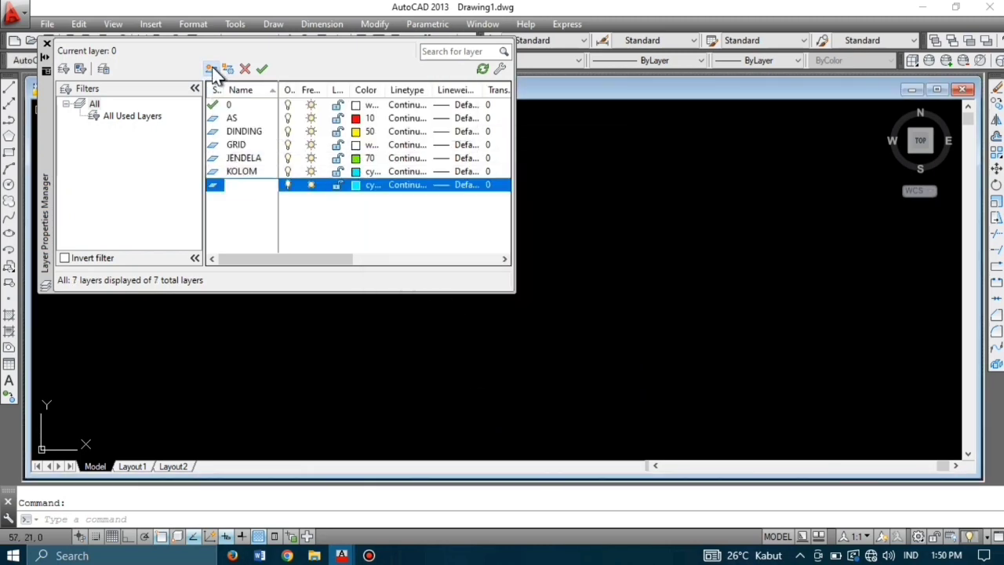
text(LANTAI)
click(357, 185)
click(390, 225)
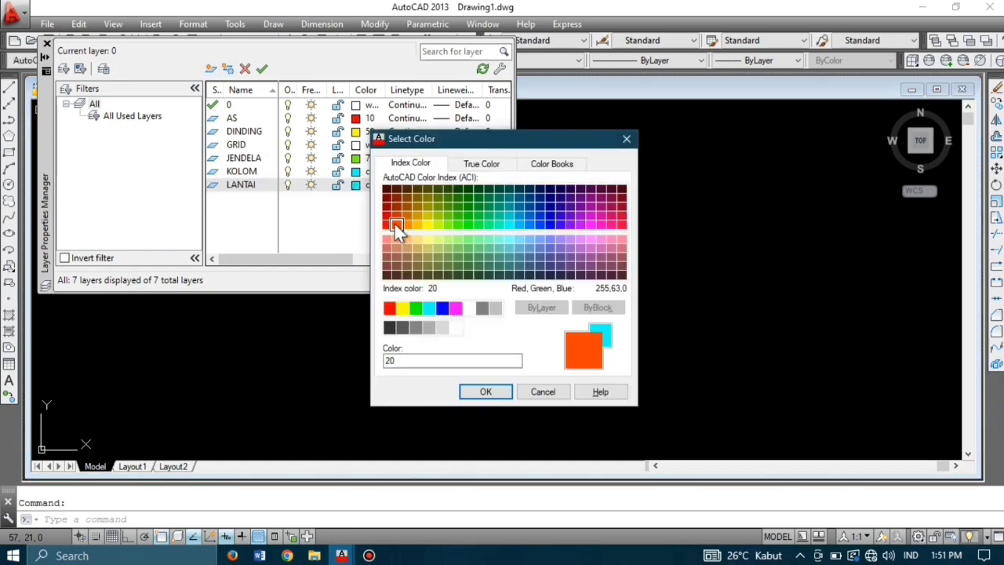
click(485, 391)
click(211, 69)
text(PASANGAN BATA)
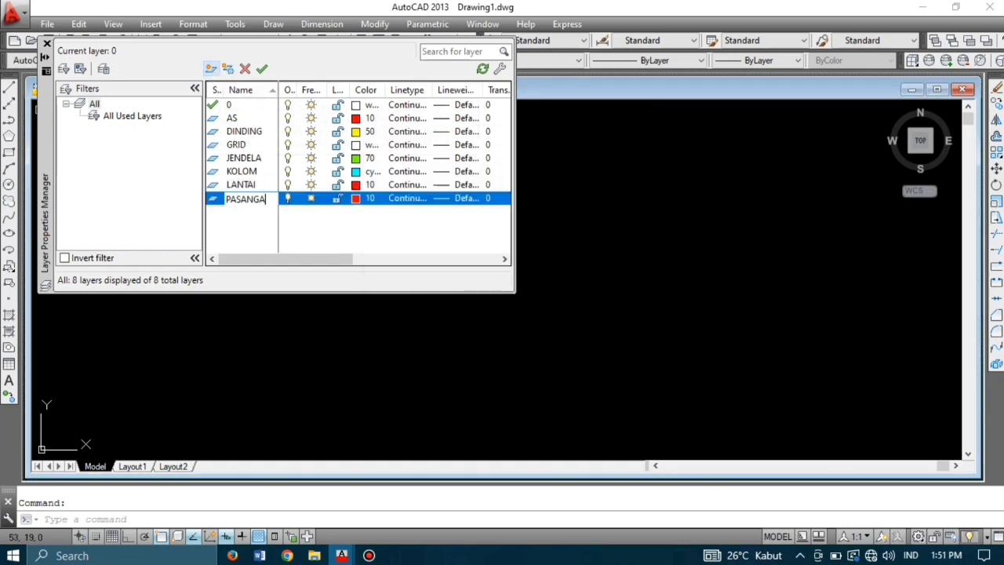
click(356, 198)
key(Return)
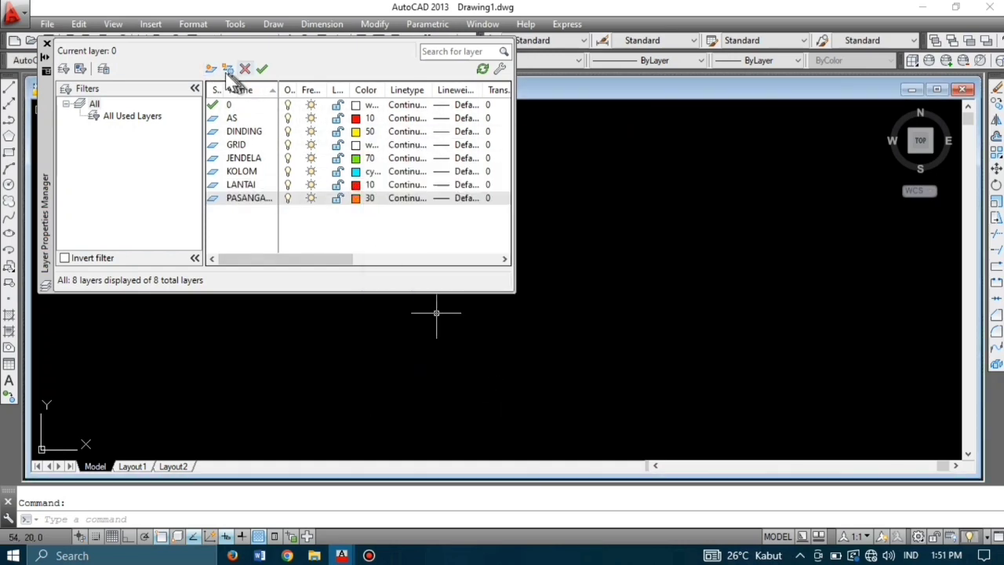
Step: Add layers PINTU and PINTU KM, both green
click(211, 69)
text(PINTU)
click(356, 212)
click(416, 308)
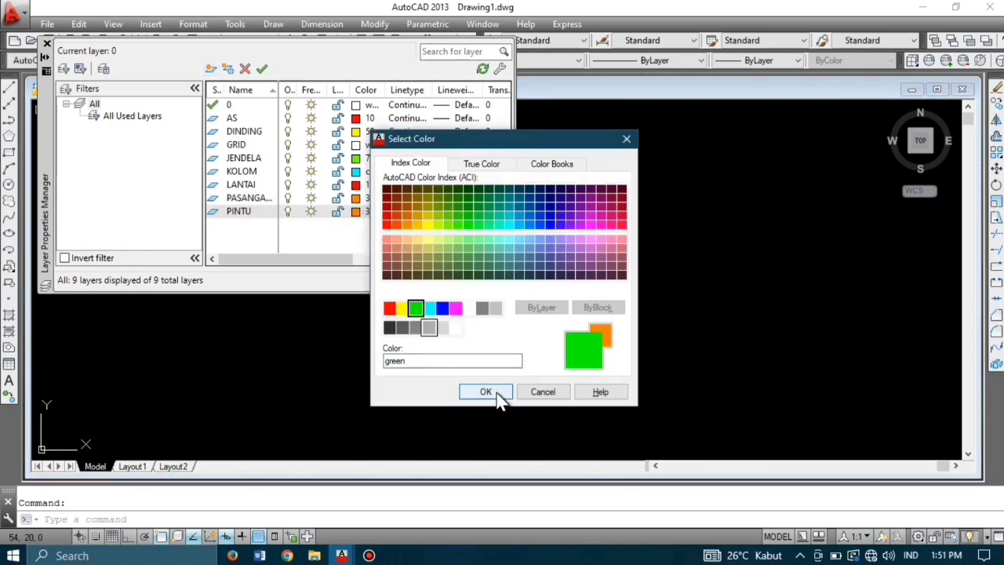
click(485, 391)
click(209, 69)
text(PINTU KM)
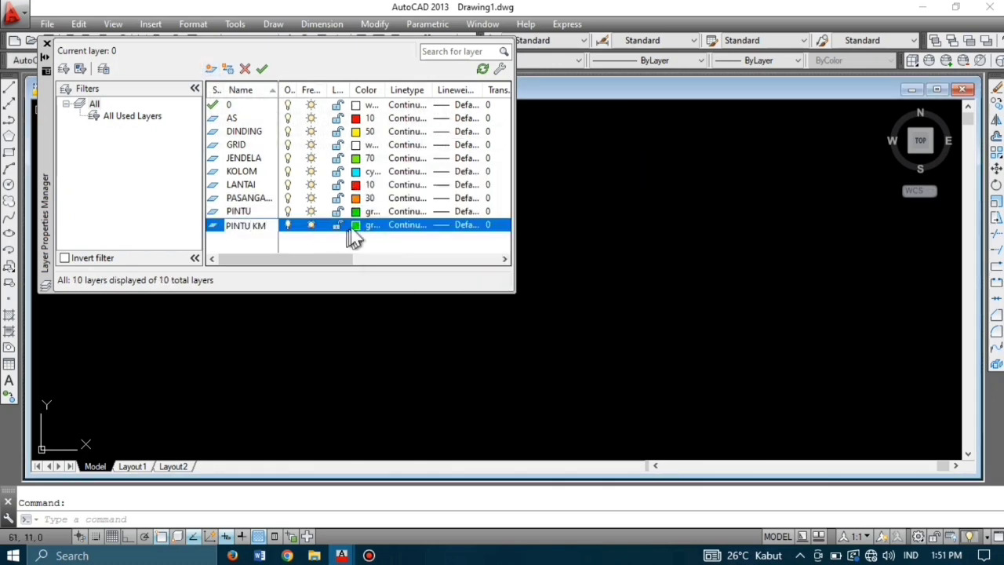
click(357, 227)
click(486, 391)
Step: Add layer PLESTERAN in blue and VENTILASI in green, then close the layer manager
click(211, 69)
text(PLESTERAN)
click(357, 237)
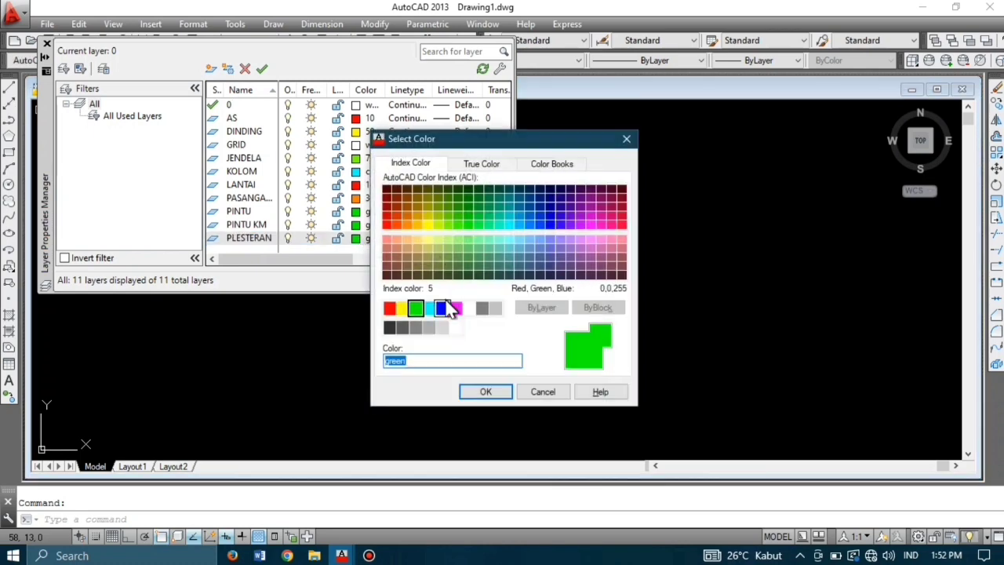
click(448, 307)
click(486, 391)
click(211, 69)
text(VENTILASI)
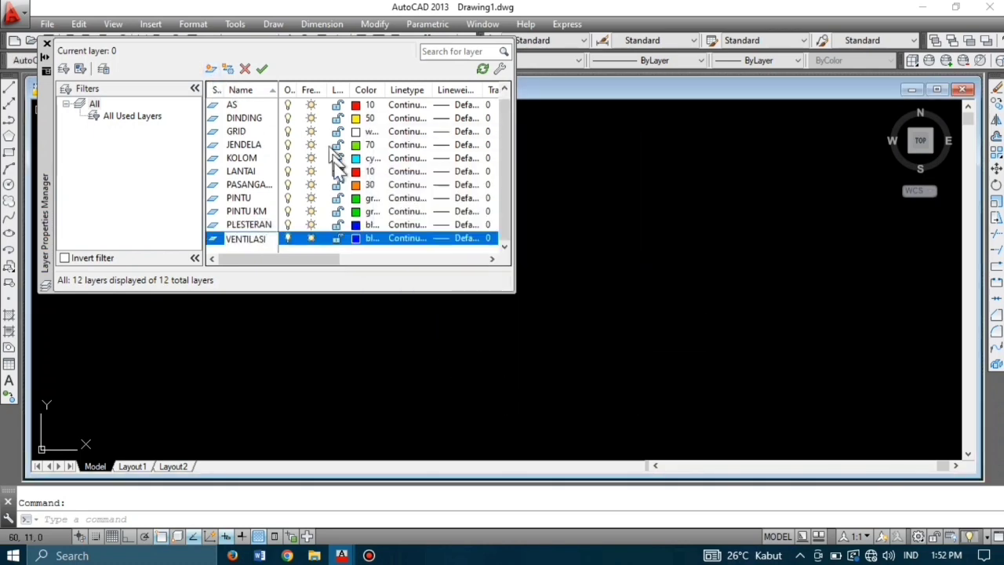
click(357, 238)
click(413, 307)
click(486, 391)
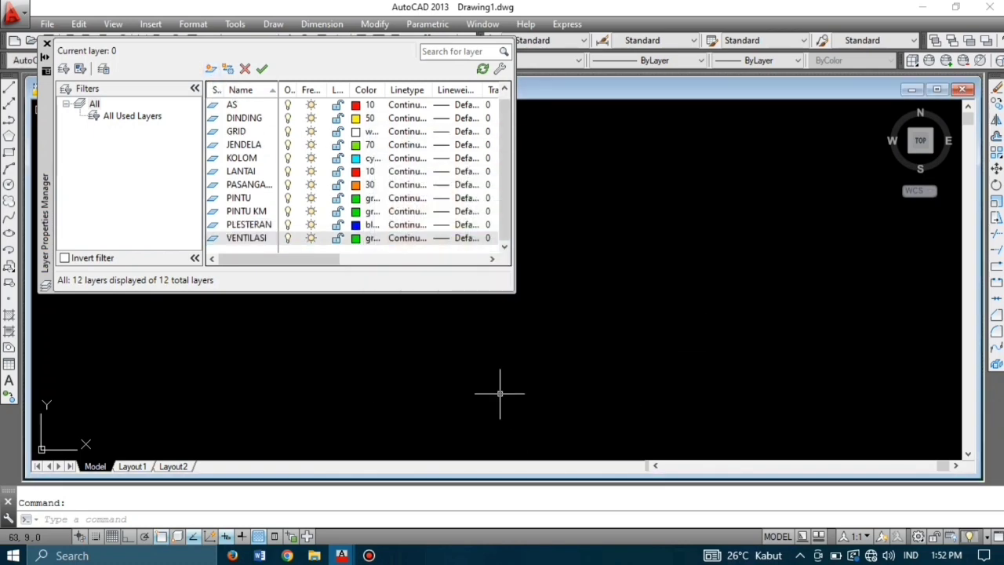
click(47, 42)
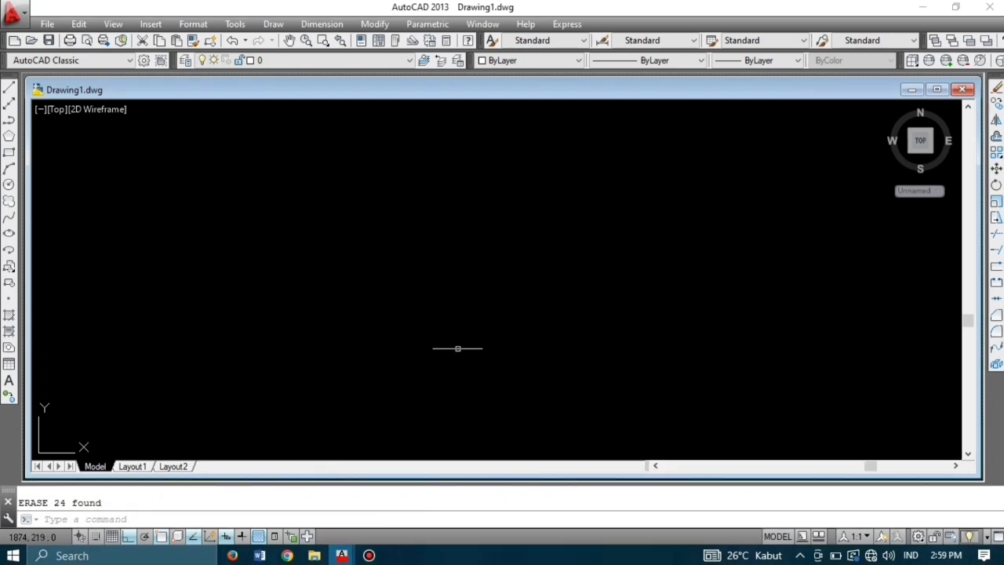
Step: Choose AS from the Layers toolbar dropdown as the current layer
click(301, 61)
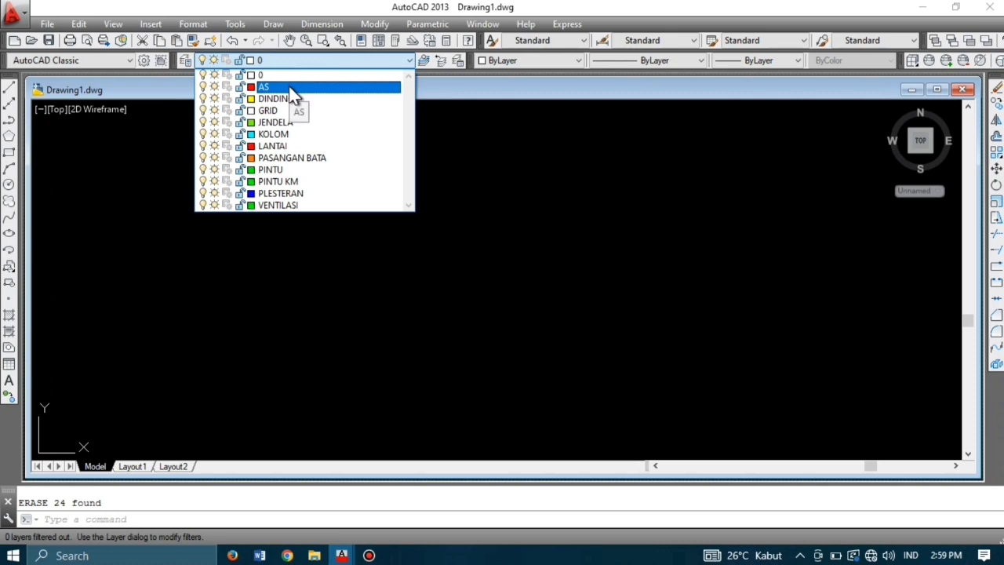
click(292, 87)
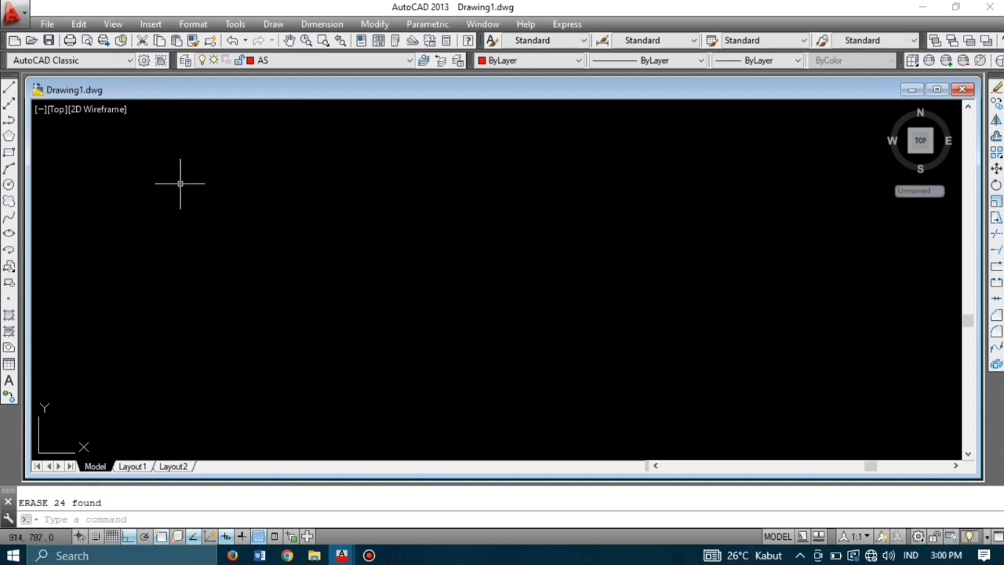
Step: Draw a square with LINE using 300-unit edges going right, down, left and up
text(L)
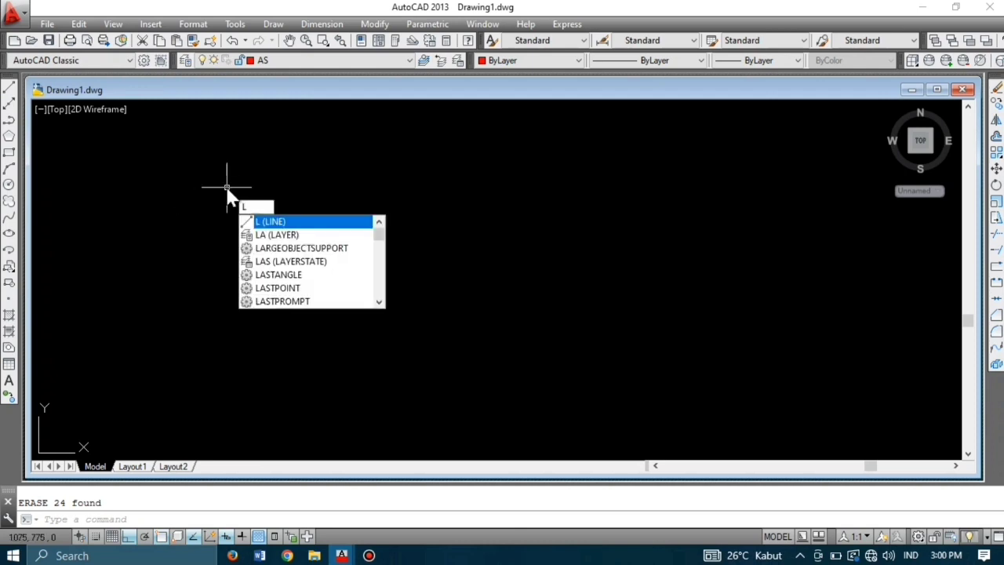
key(Return)
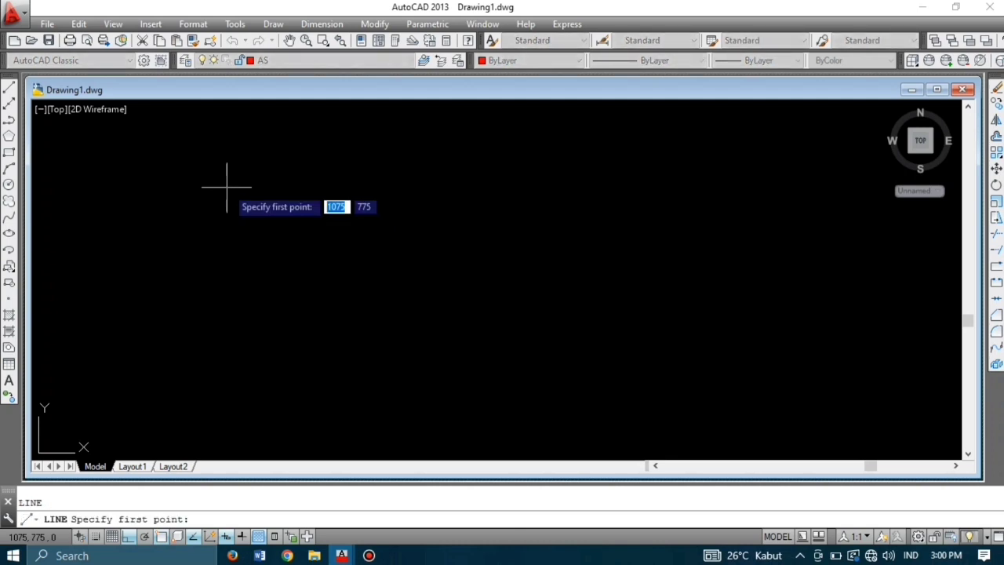
click(272, 217)
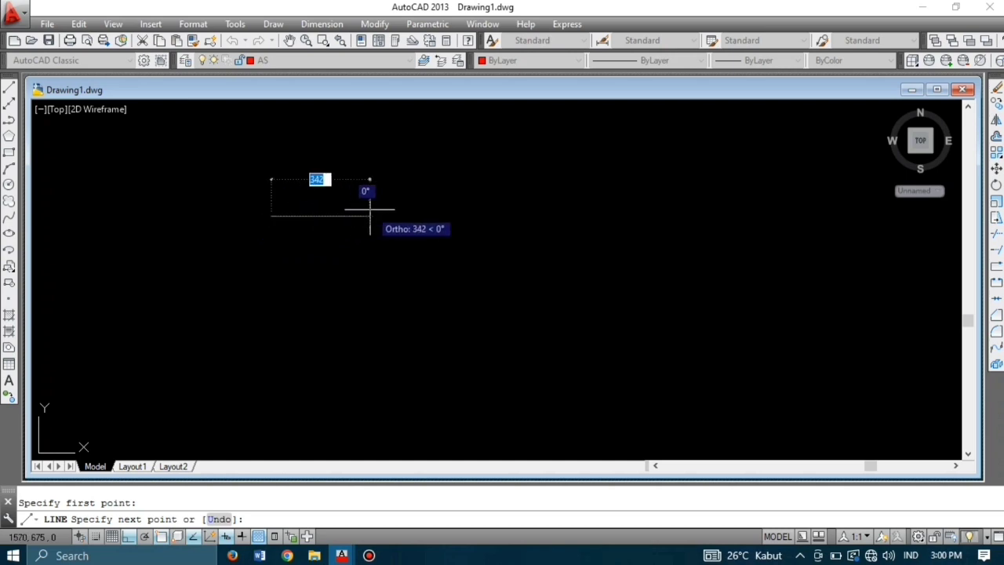
text(300)
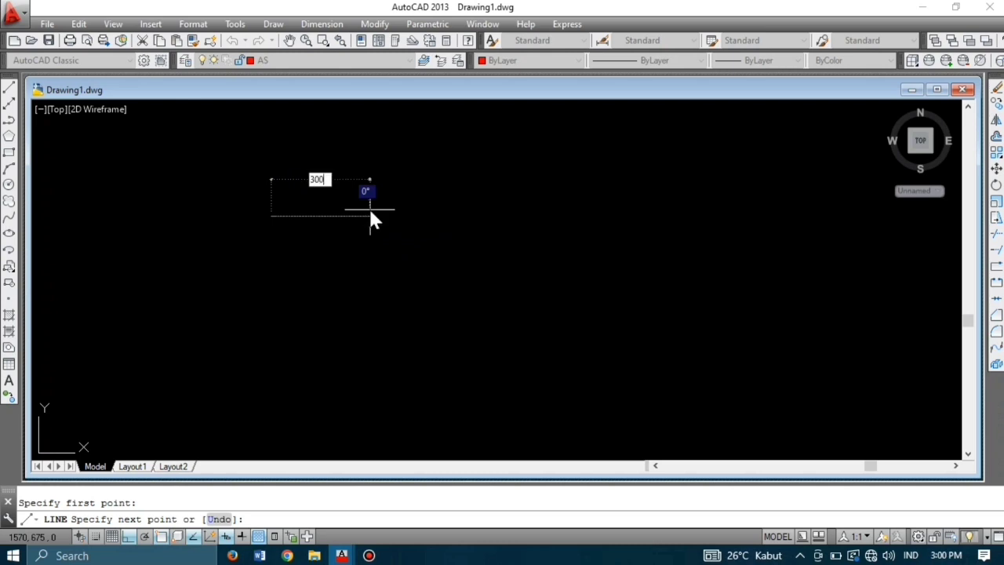
key(Return)
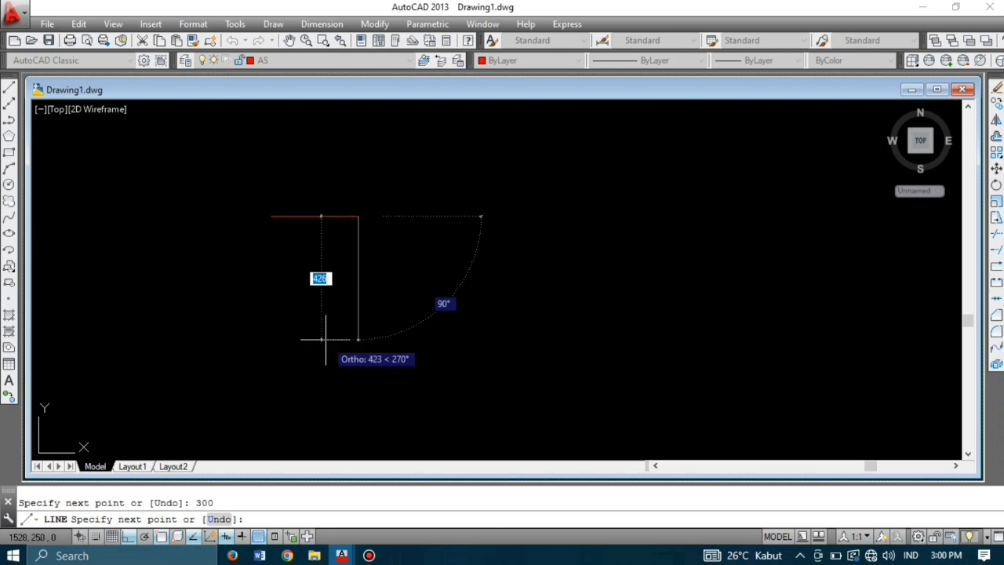
text(3)
text(00)
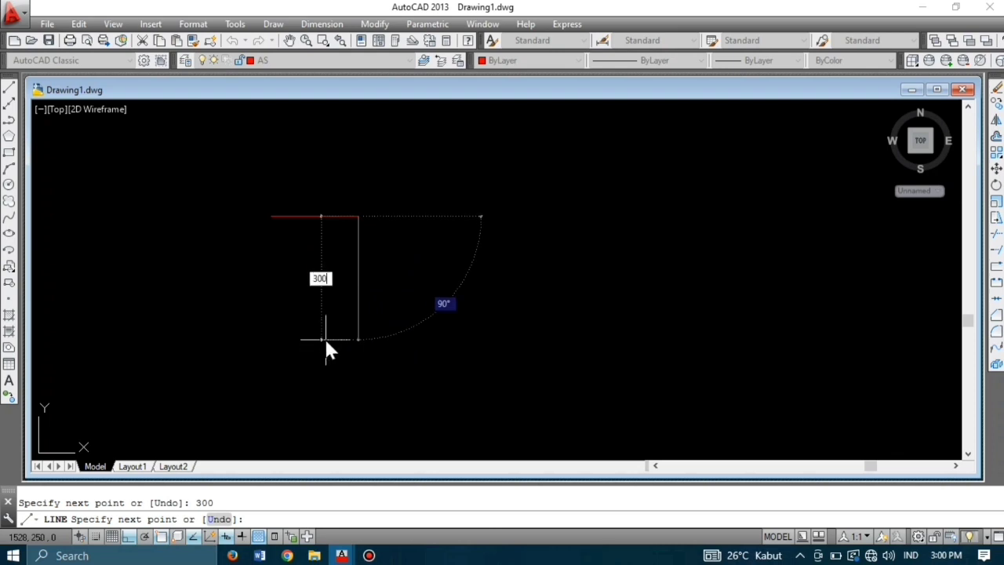
key(Return)
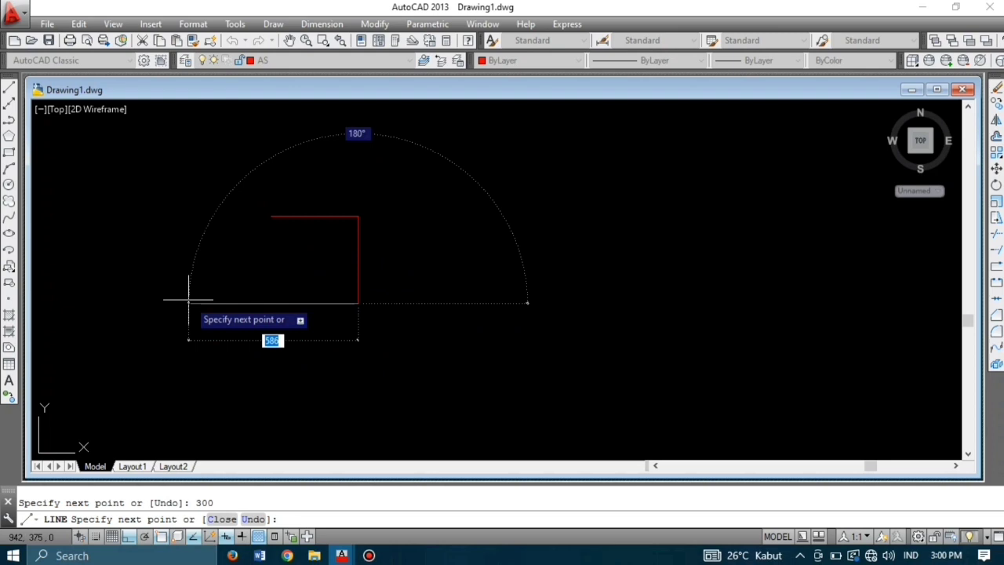
key(BackSpace)
text(300)
key(Return)
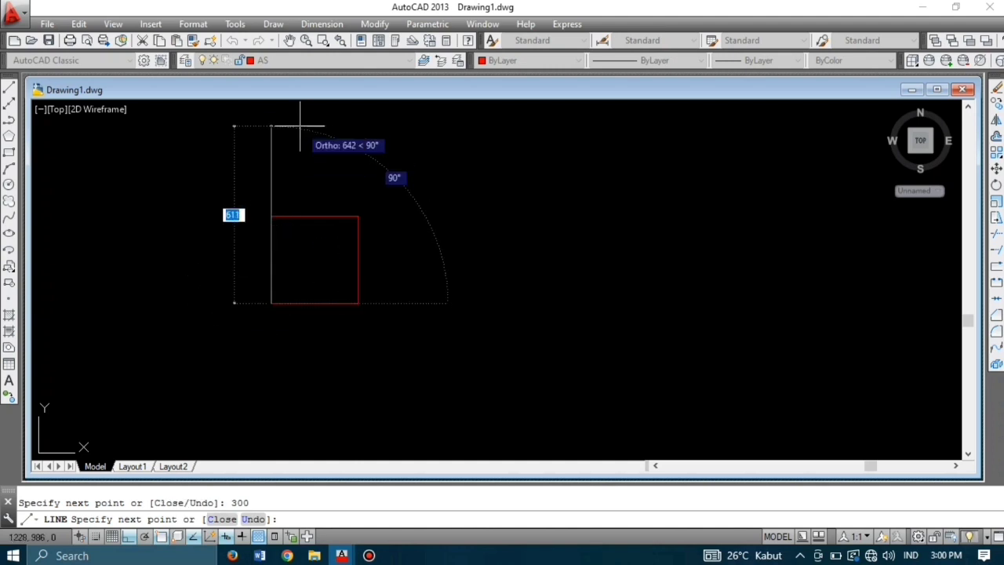
text(300)
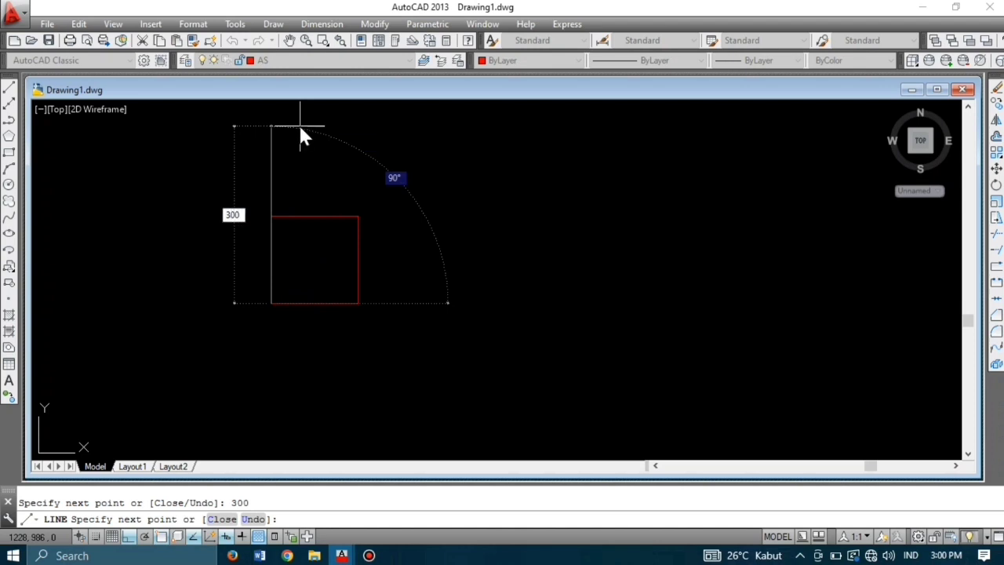
key(Return)
key(Return)
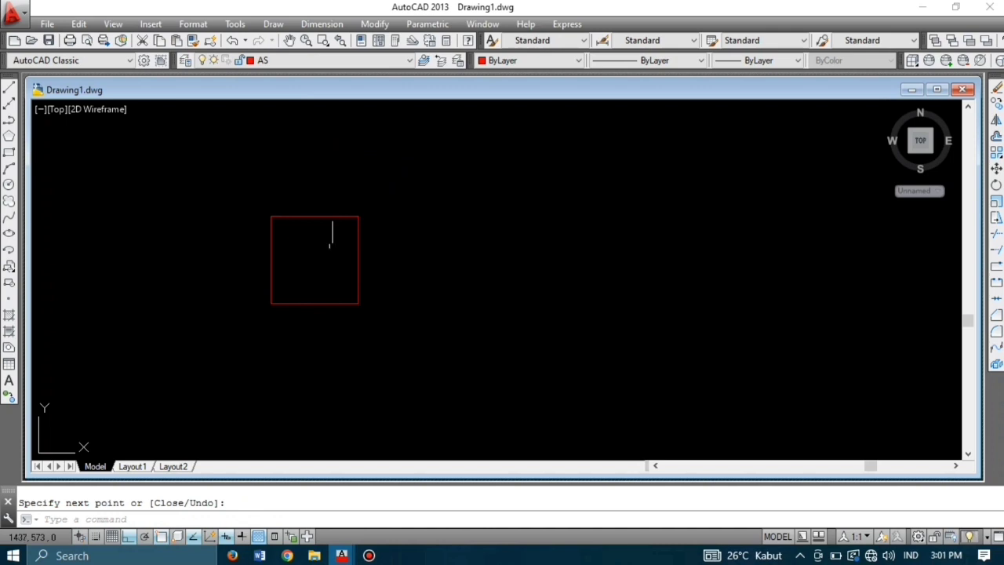
Step: From the square's top-right corner, draw lines 300 right, 200 down and 300 left
key(Return)
key(Return)
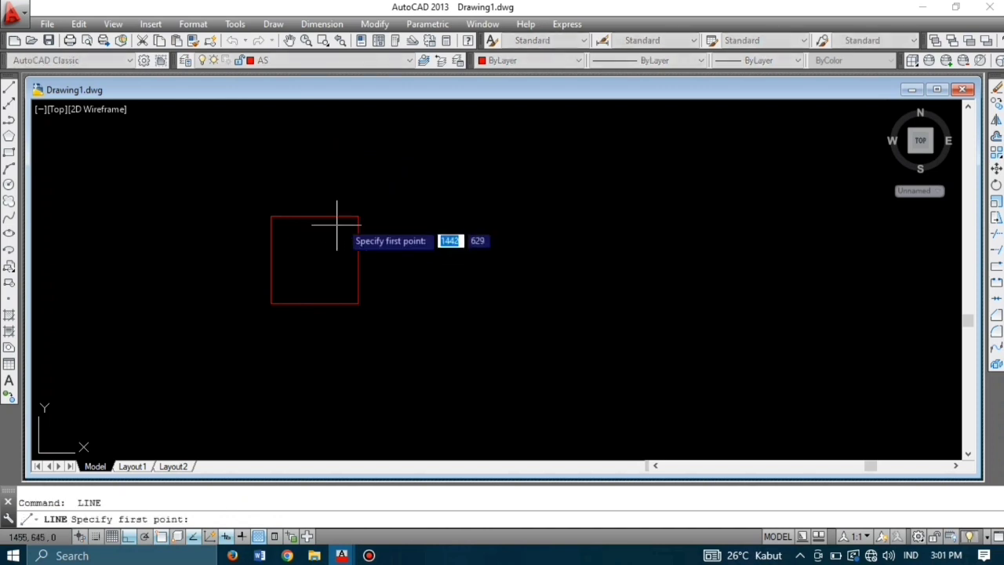
click(358, 216)
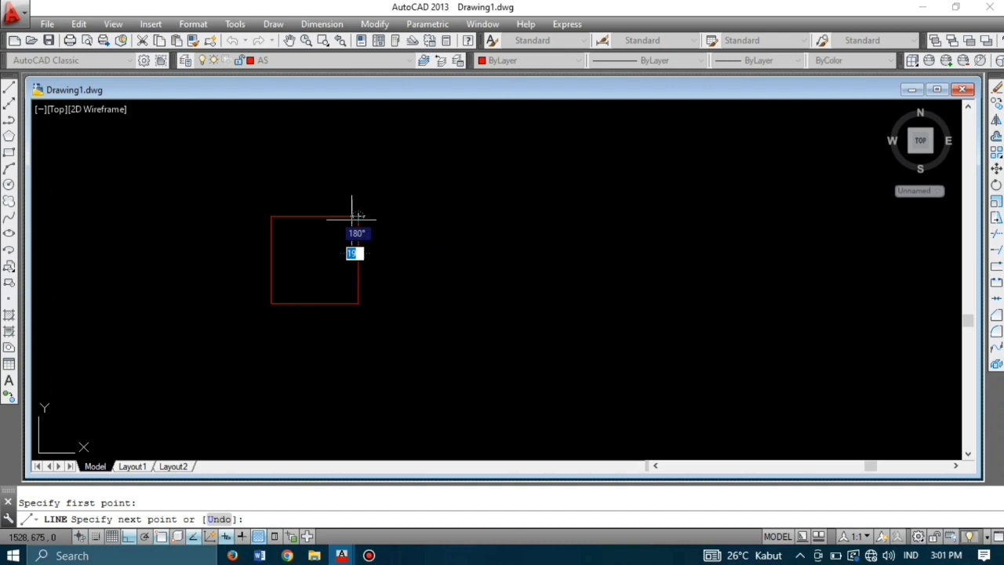
text(3)
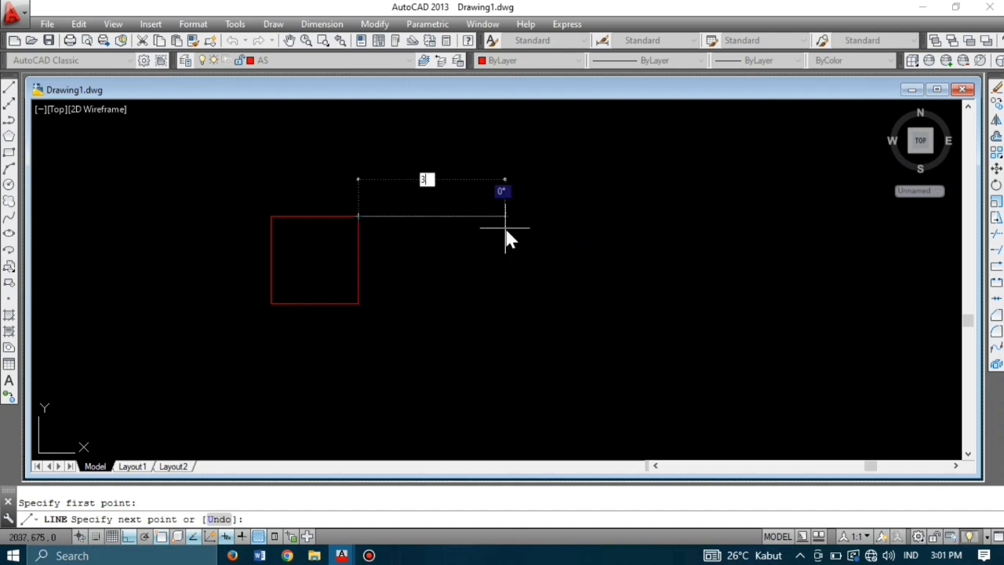
text(00)
key(Return)
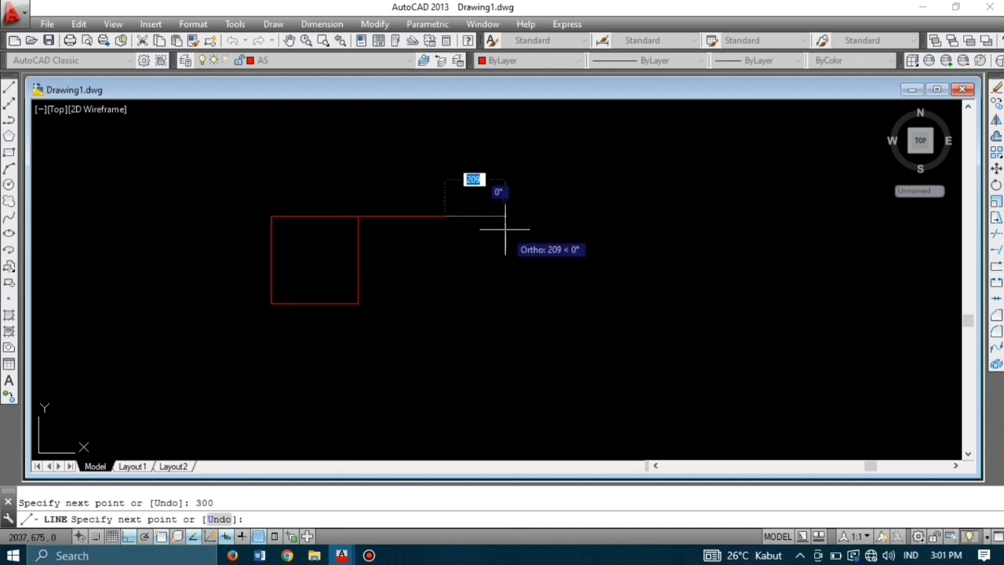
text(2)
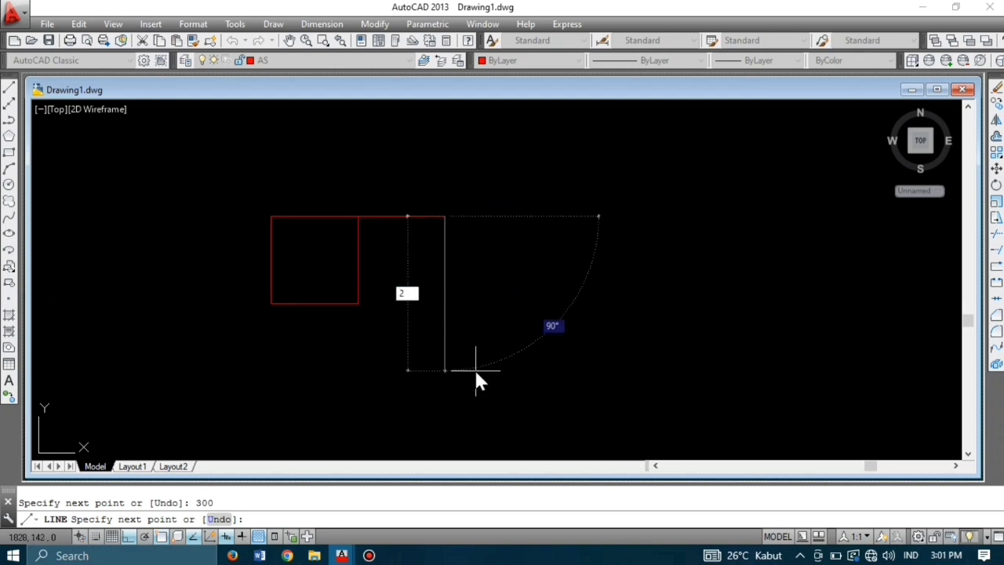
text(00)
key(Return)
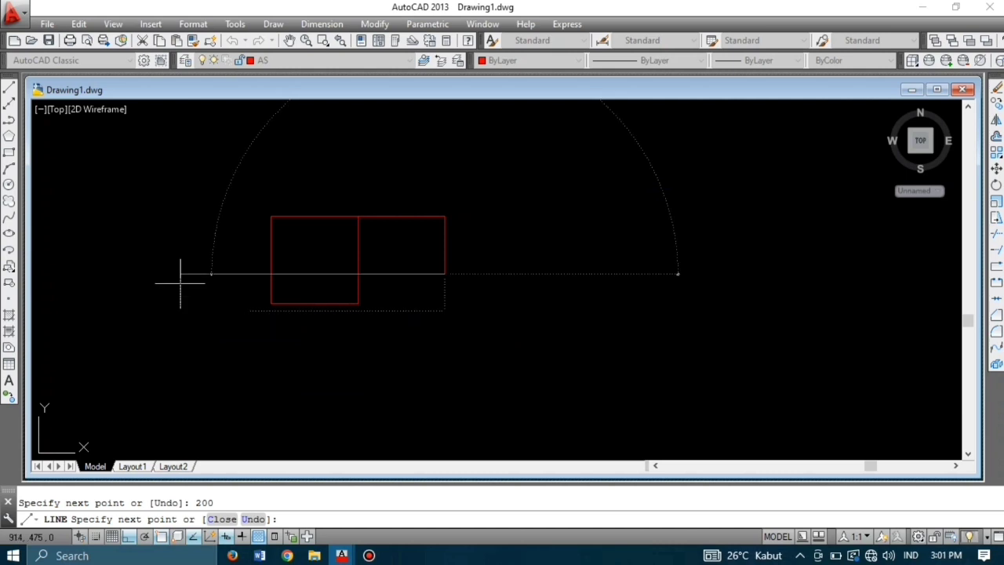
text(300)
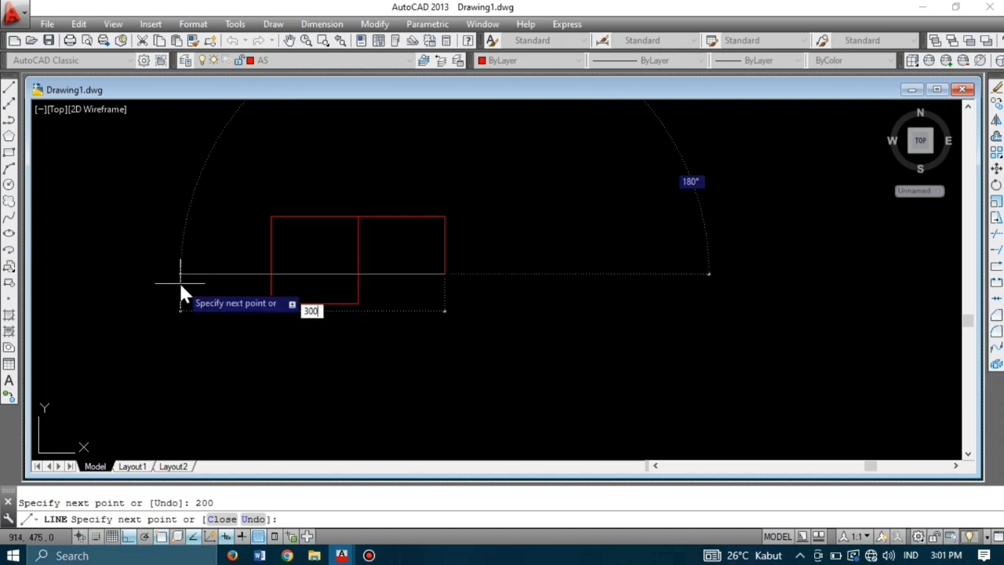
key(Return)
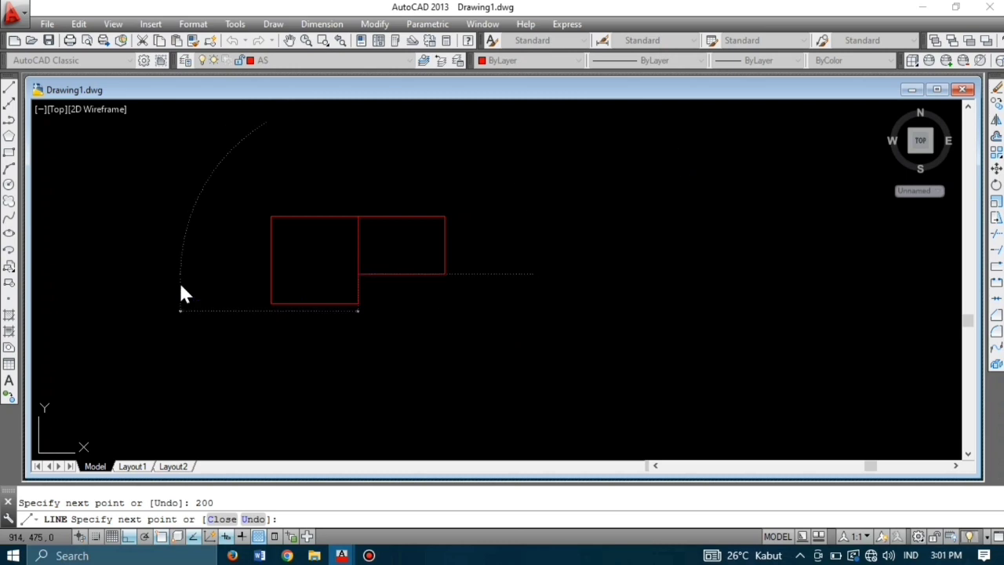
key(Return)
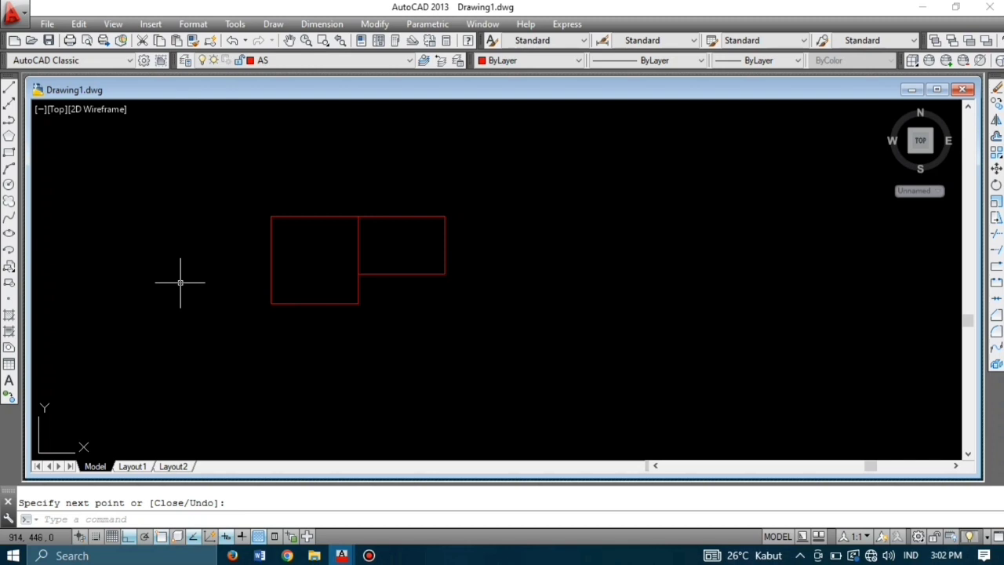
Step: From the square's bottom-left corner, draw lines 200 down, 150 right and 200 up
key(Return)
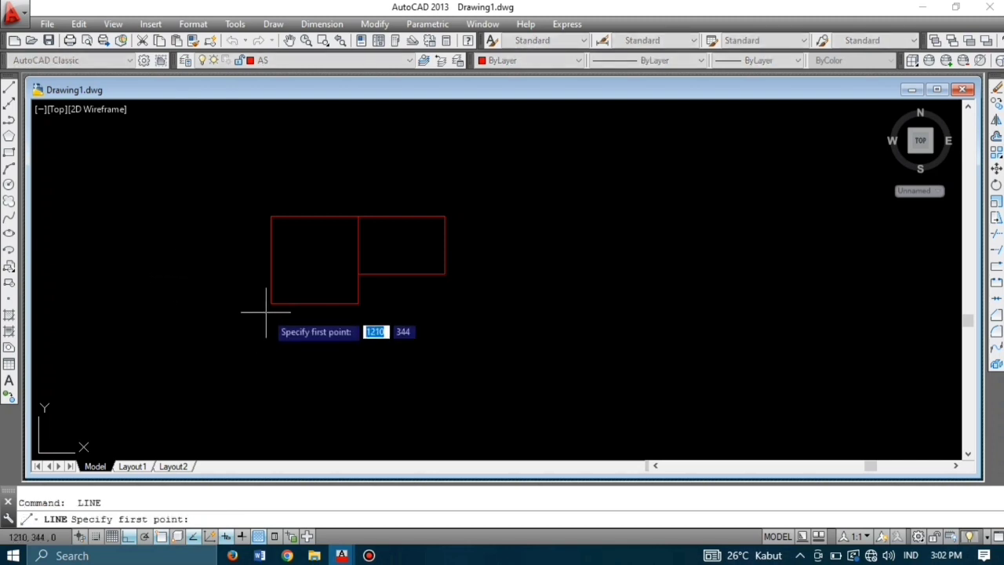
click(271, 304)
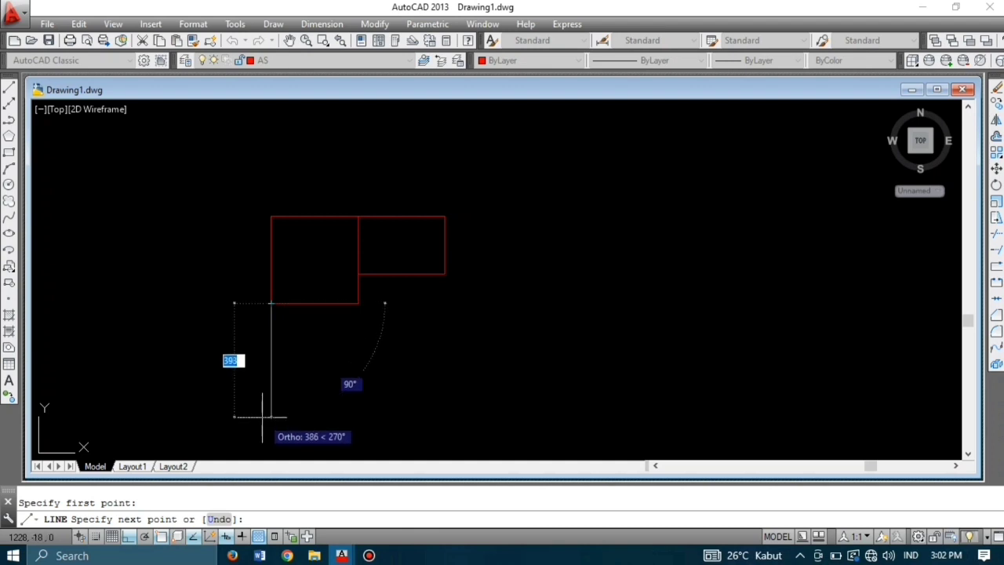
text(200)
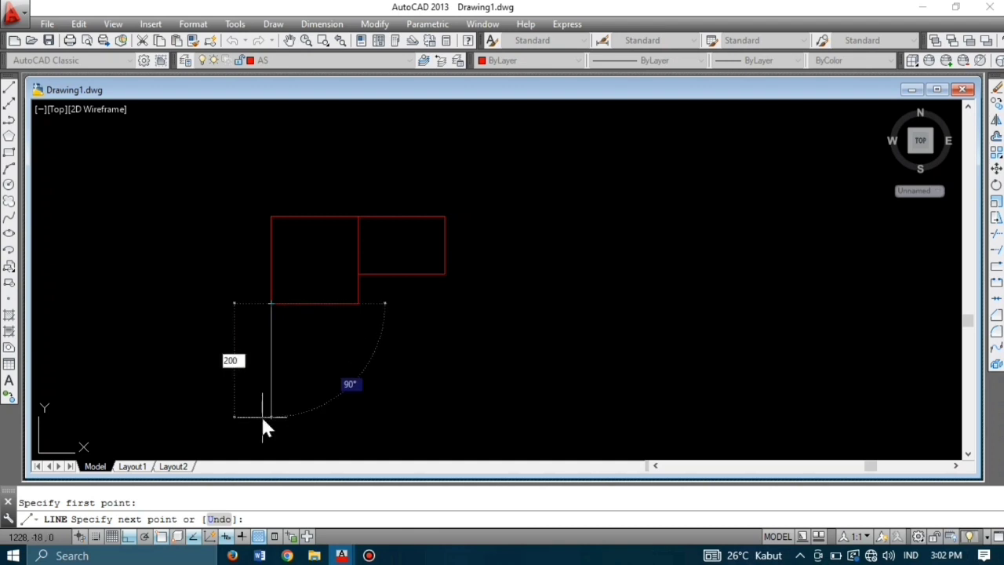
key(Return)
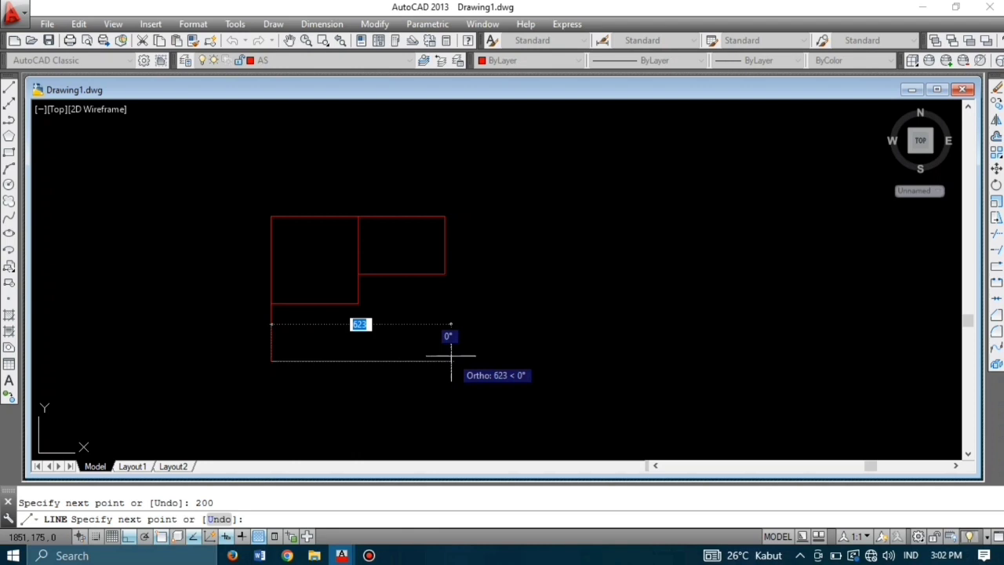
text(150)
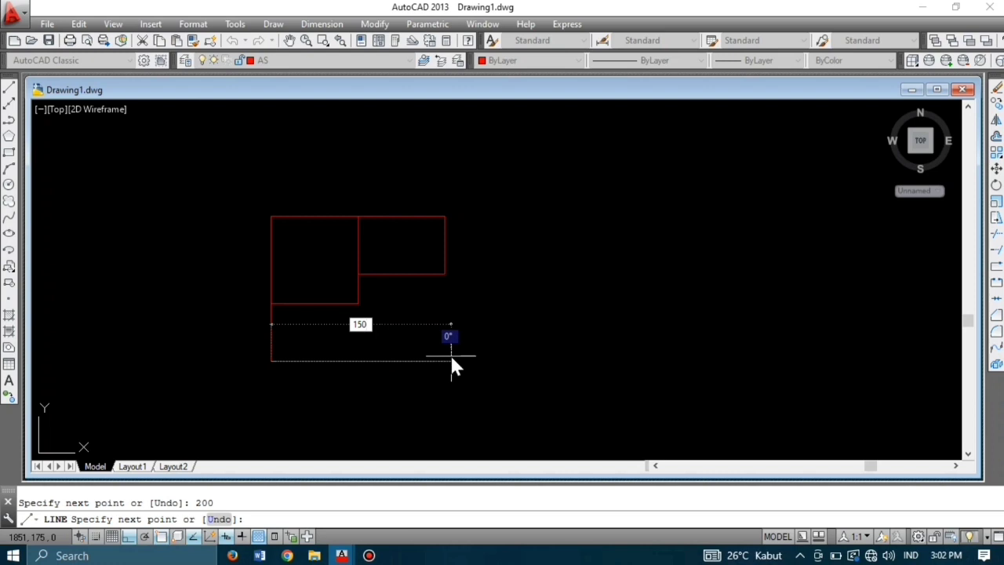
key(Return)
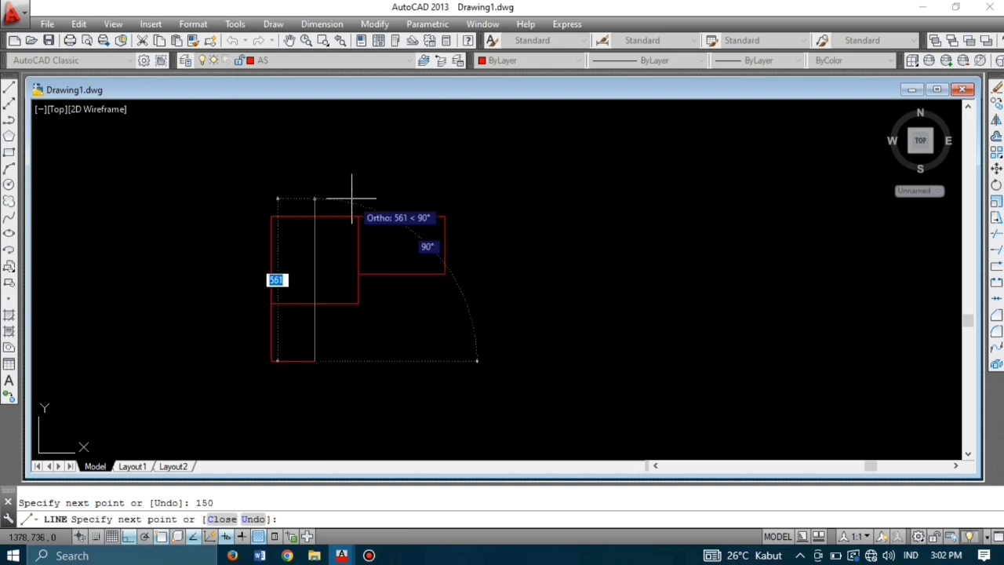
text(20)
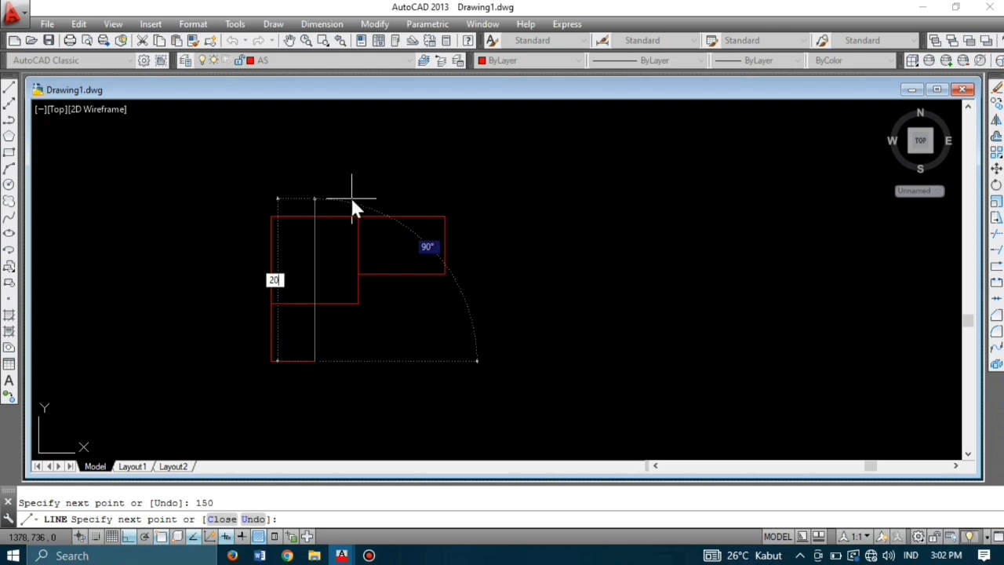
text(0)
key(Return)
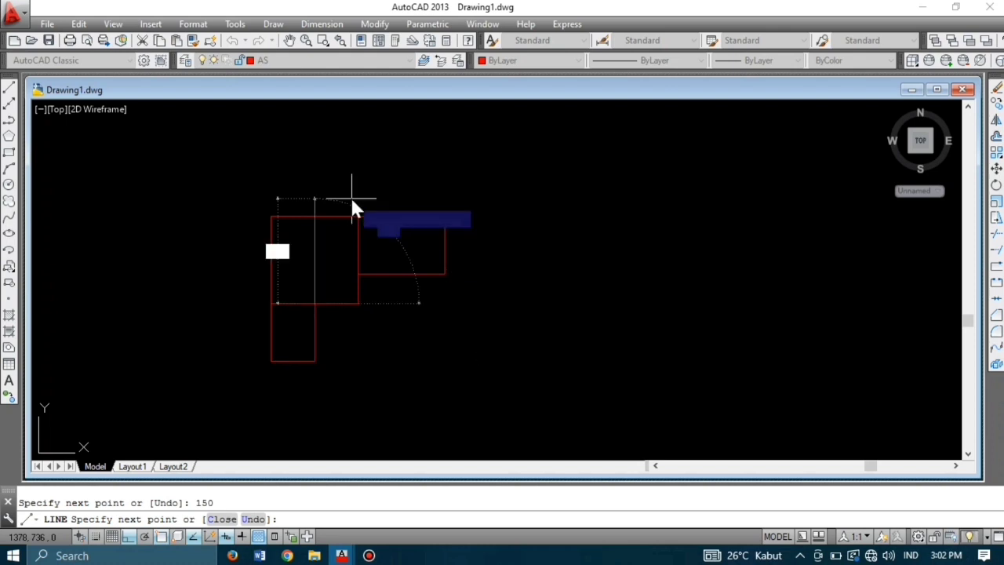
key(Return)
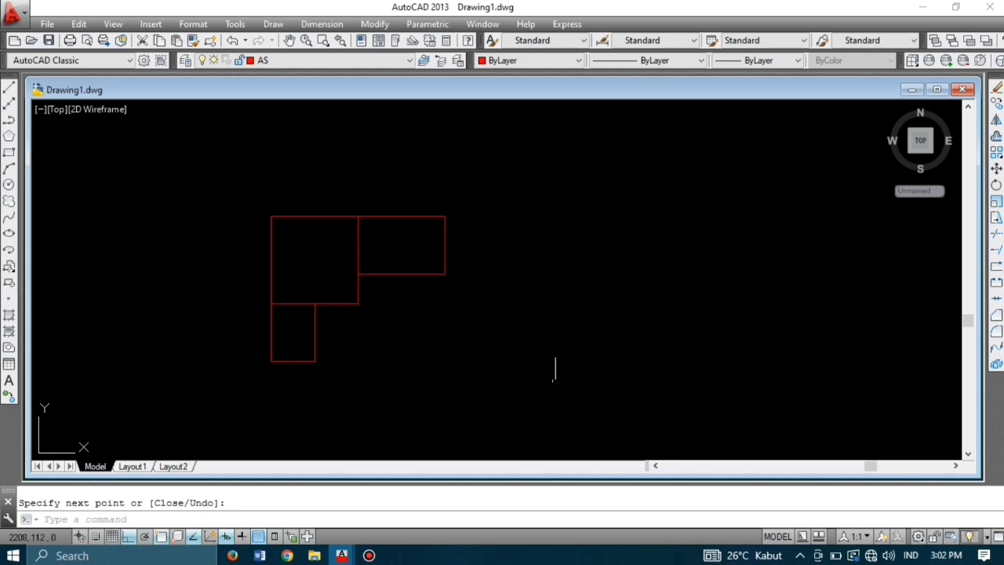
Step: From the right rectangle's top-right corner, draw lines 200 up, 150 left and 200 down
text(l)
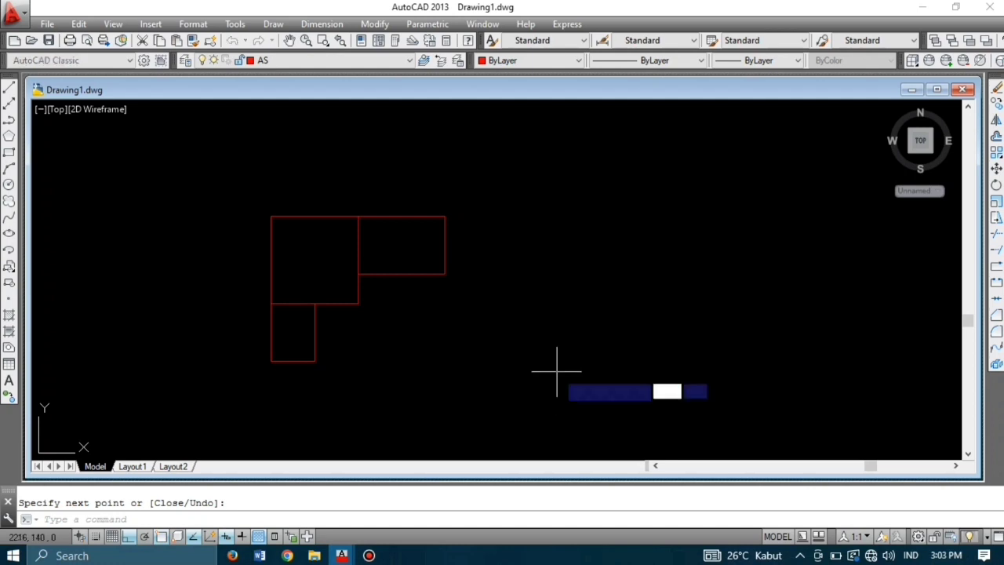
key(Return)
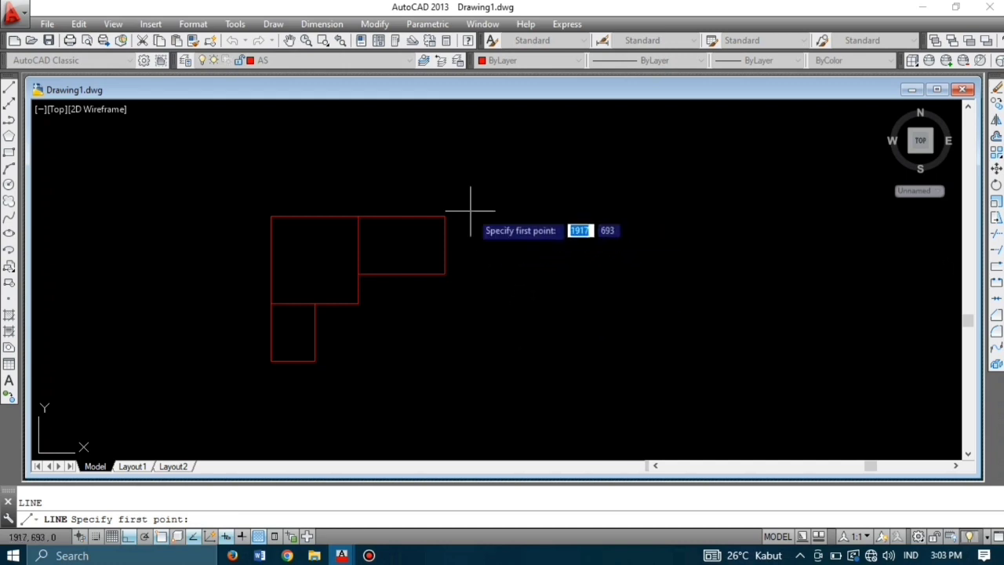
click(445, 216)
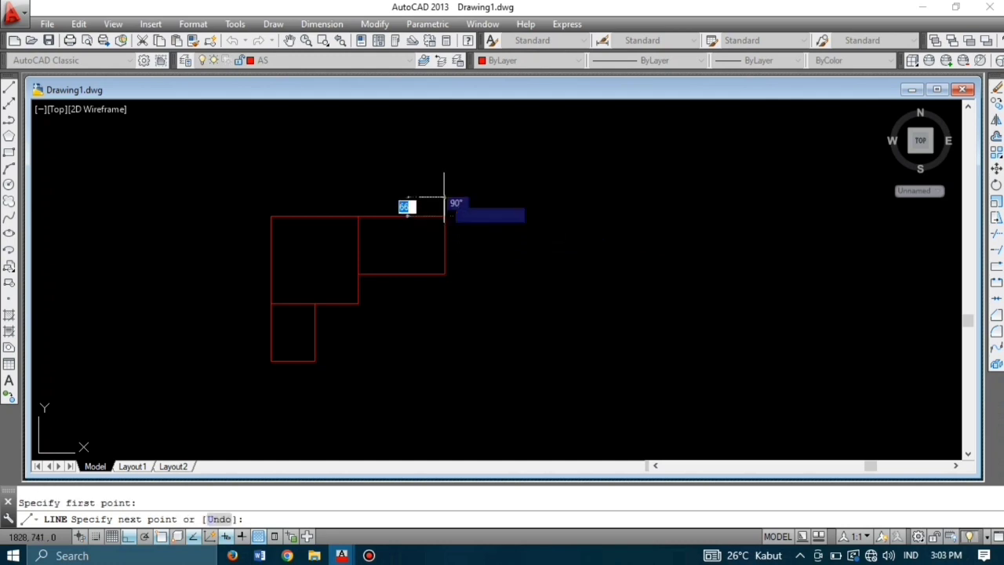
text(200)
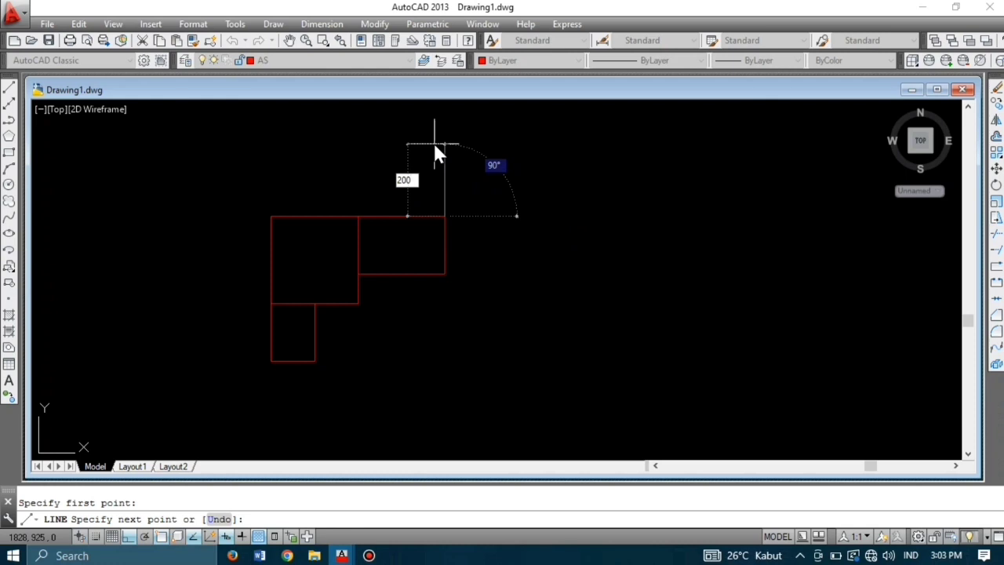
key(Return)
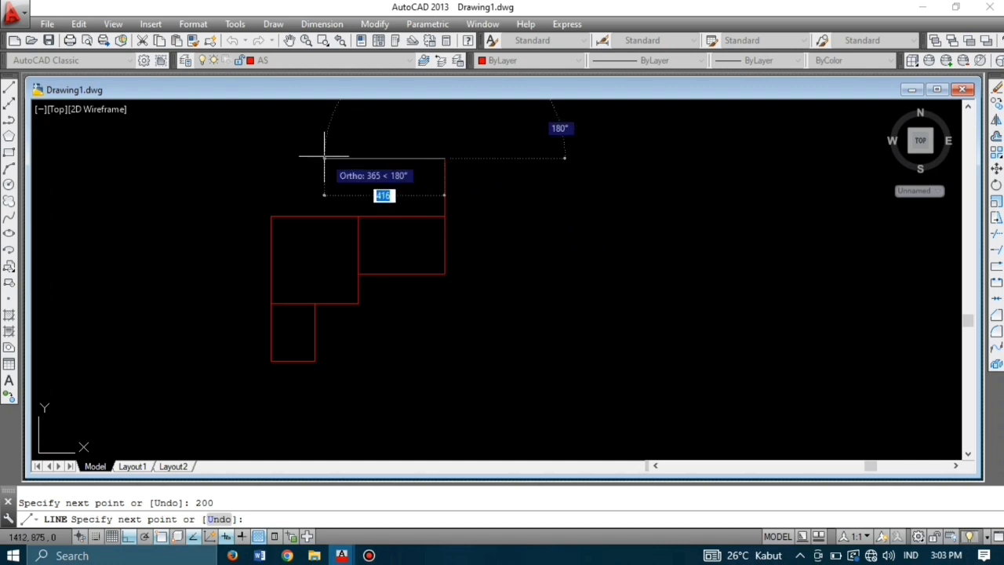
text(150)
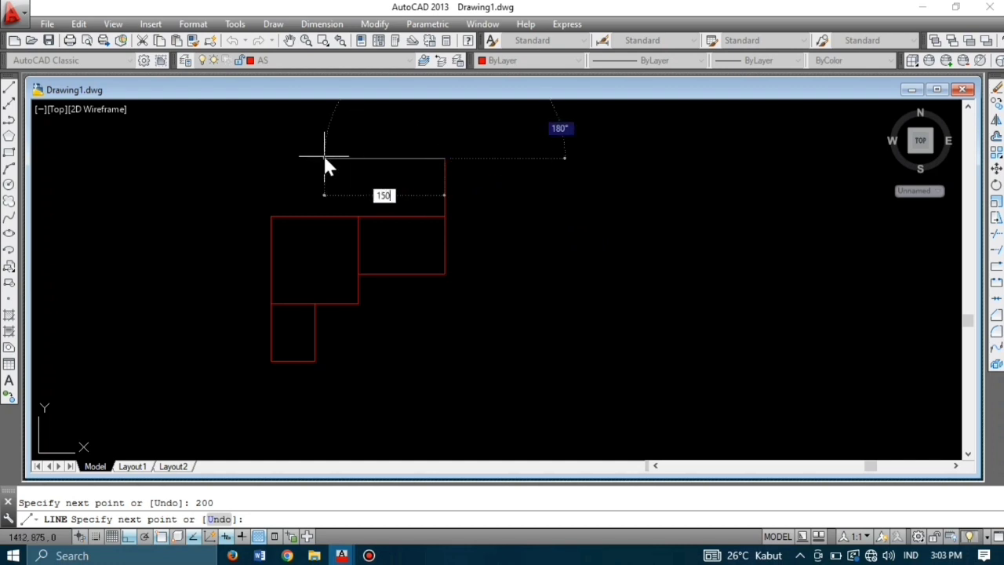
key(Return)
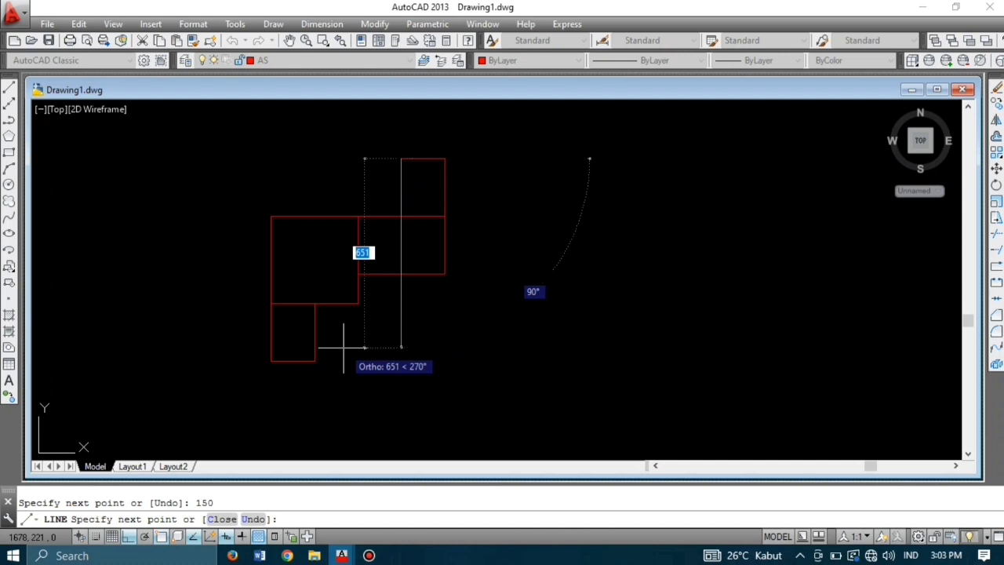
text(2)
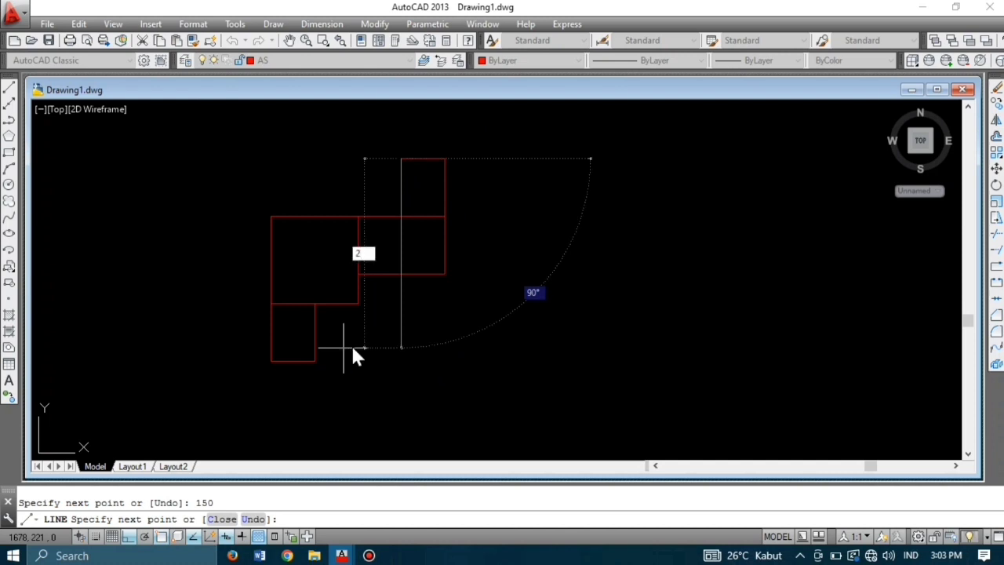
text(00)
key(Return)
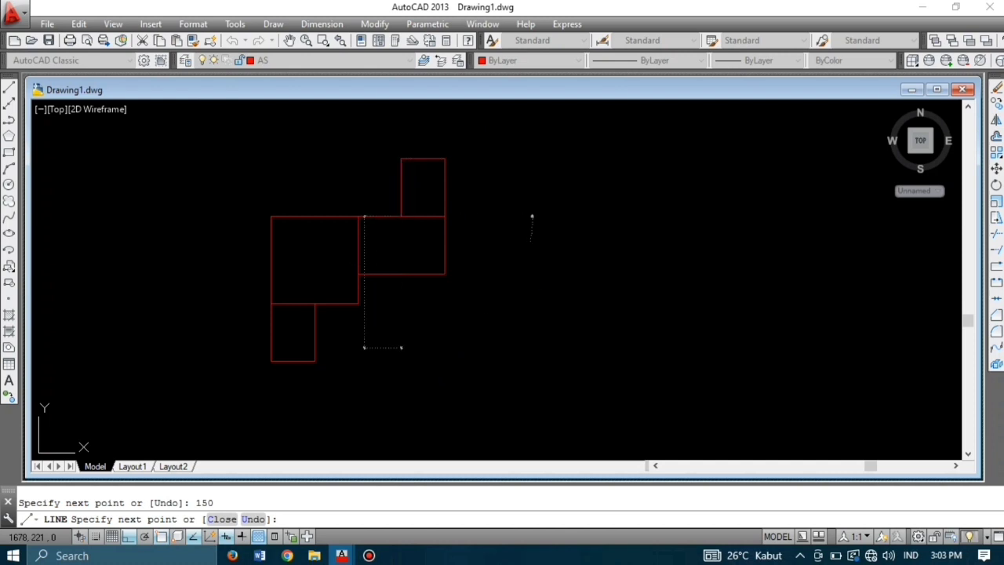
key(Return)
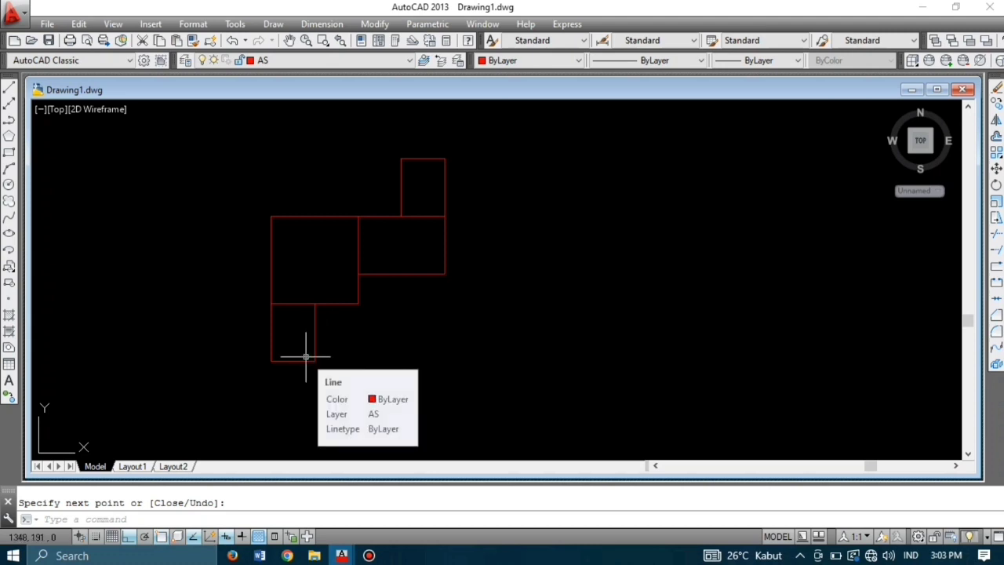
Step: From the narrow room's bottom-left corner, draw lines 300 down, 300 right, 300 up and 150 left
key(Return)
key(Return)
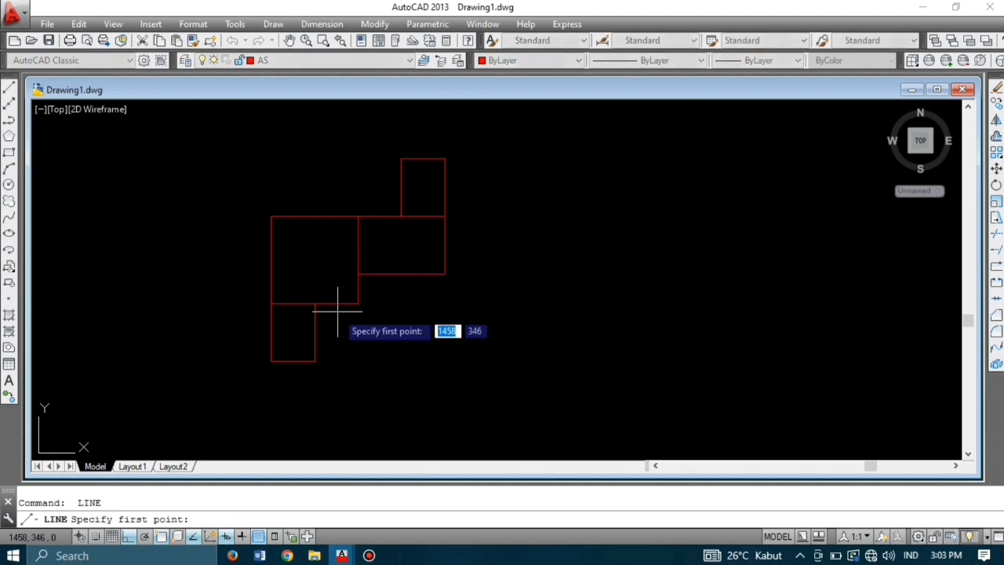
click(270, 361)
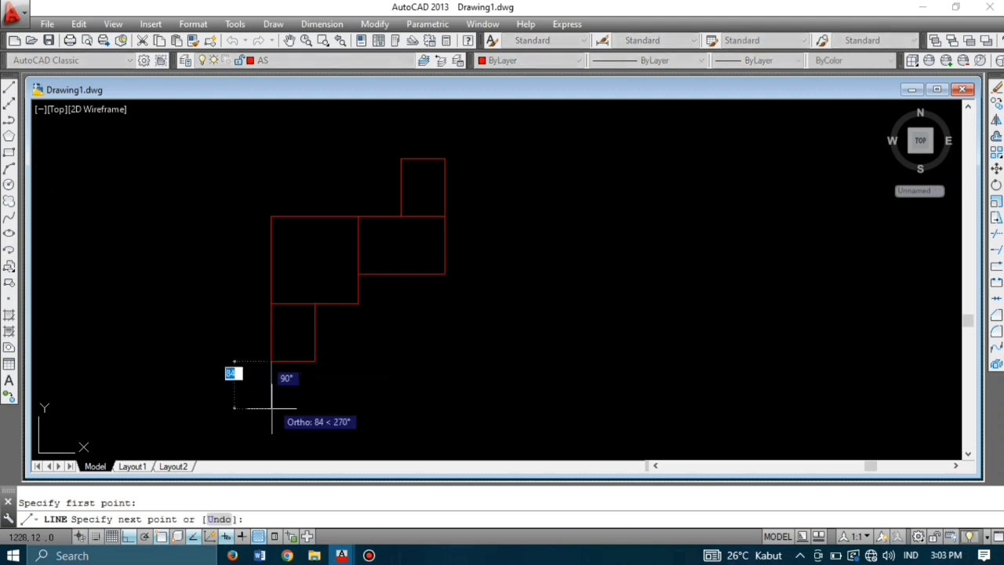
scroll(272, 410, down, 2)
middle_drag(272, 410, 314, 324)
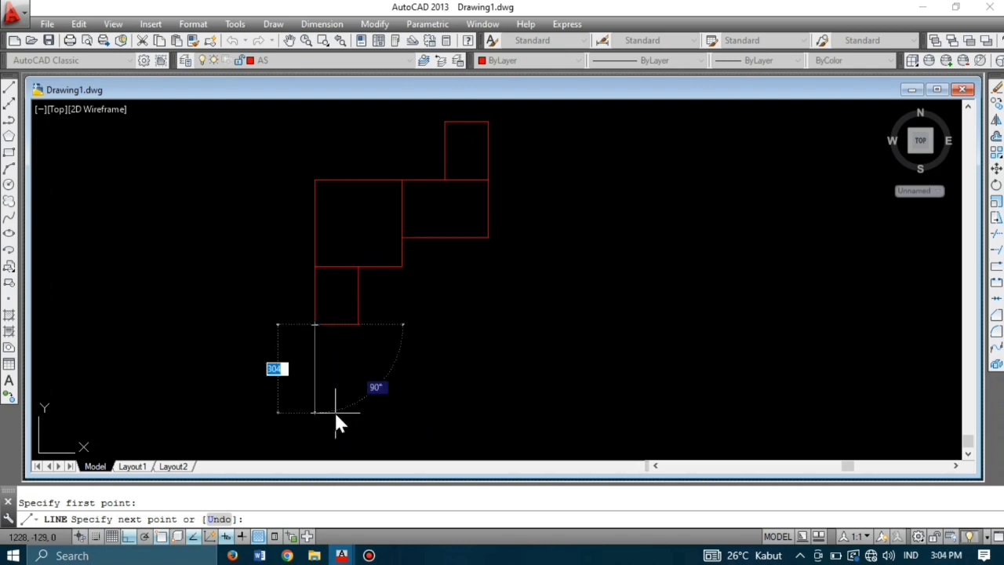
text(300)
key(Return)
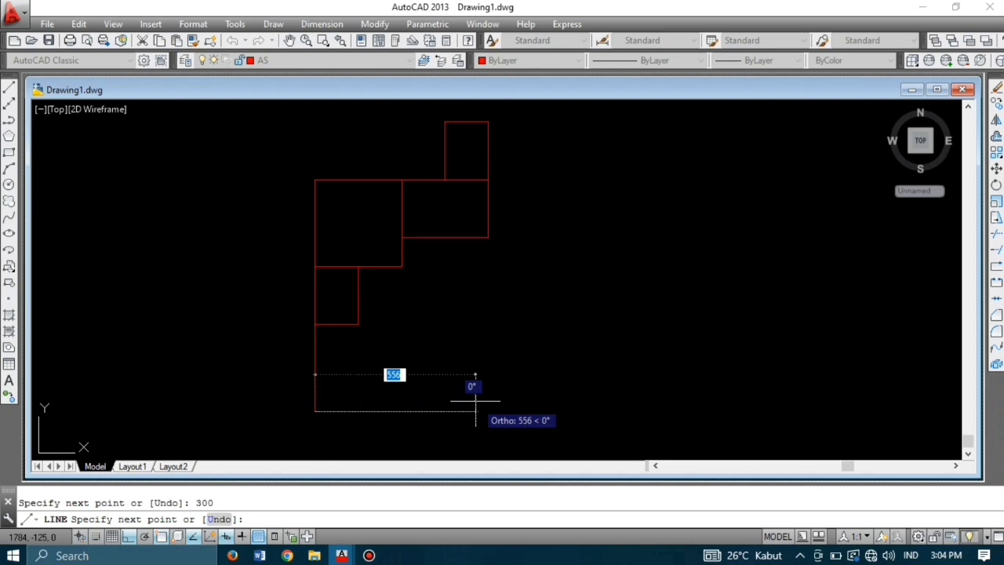
text(3)
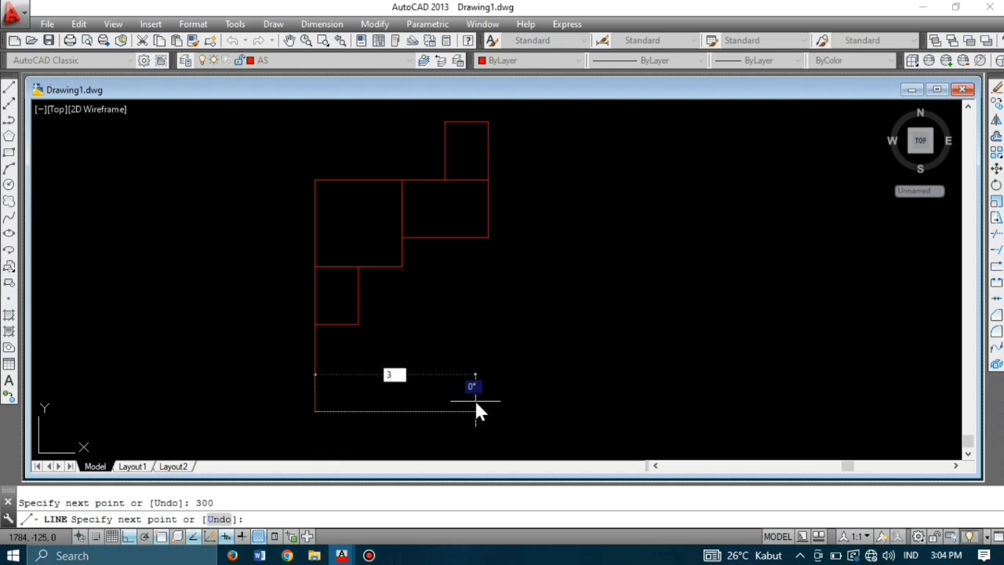
text(00)
key(Return)
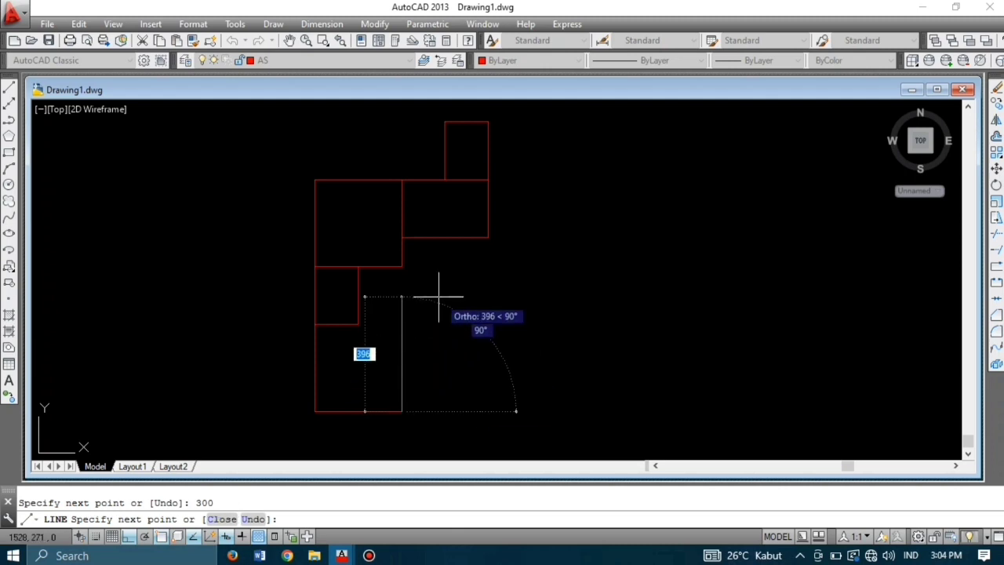
text(30)
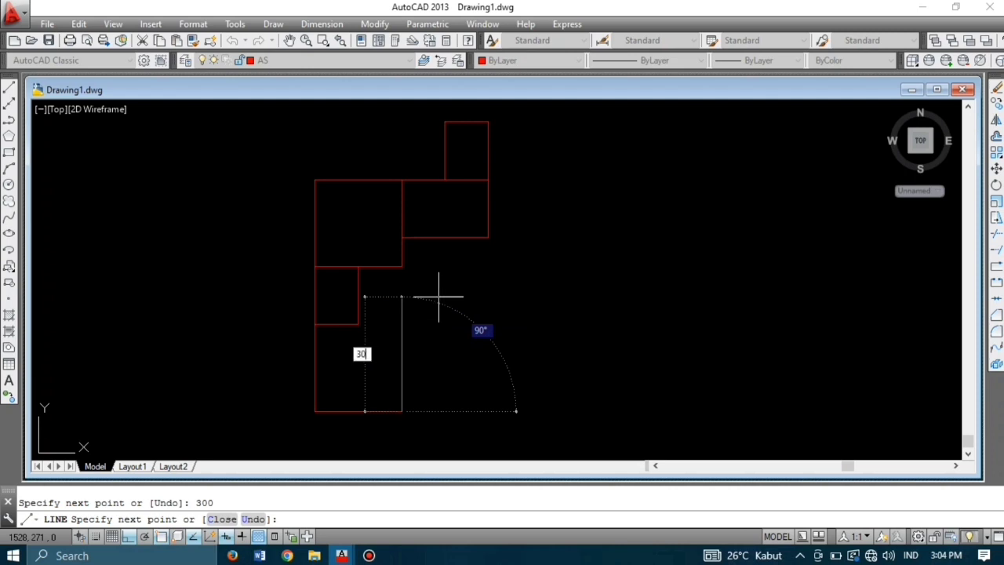
text(0)
key(Return)
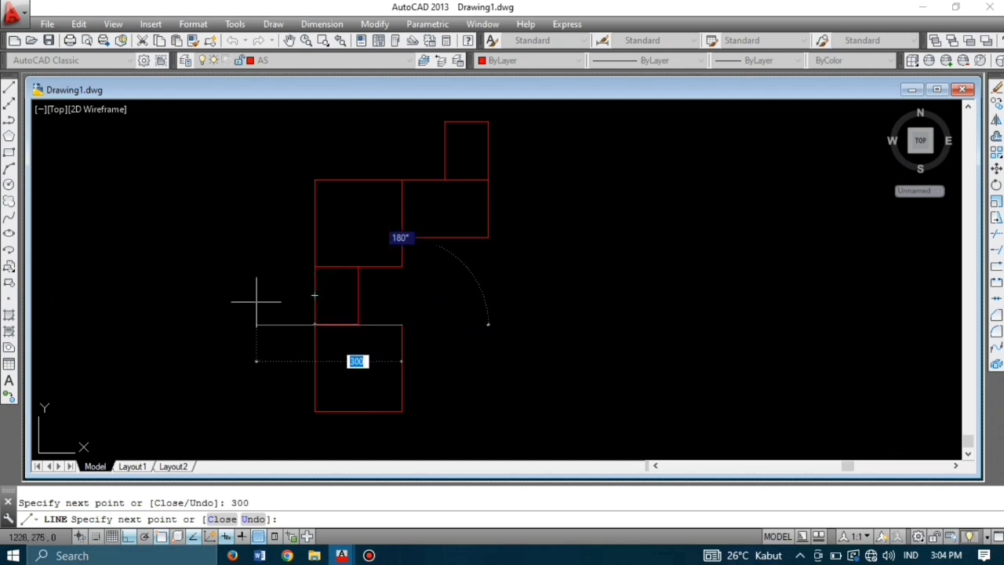
text(150)
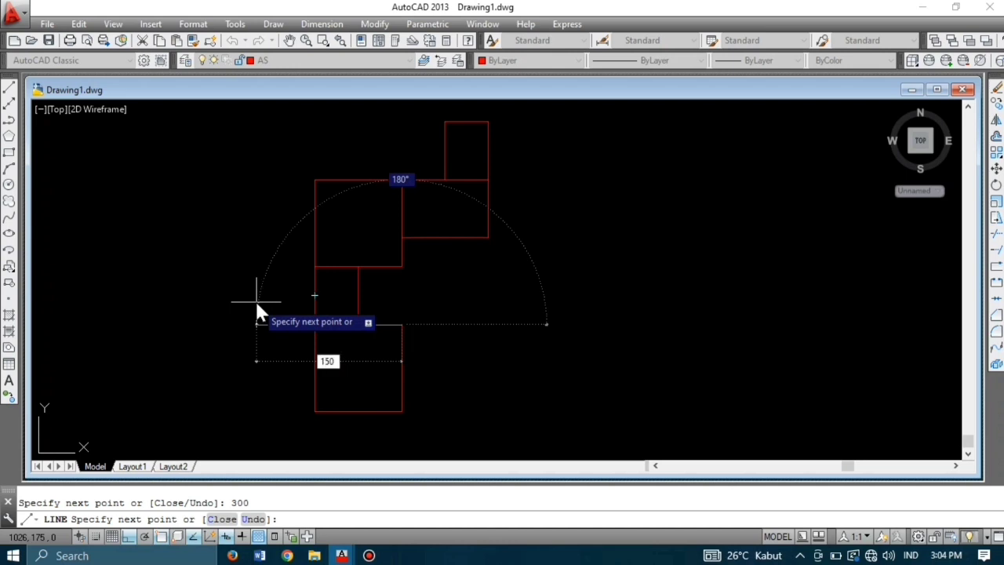
key(Return)
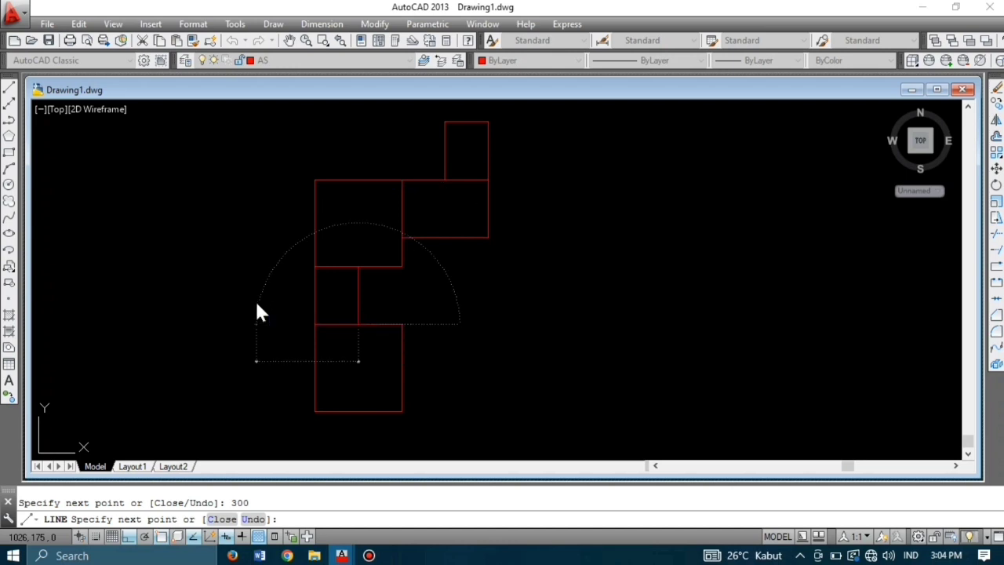
key(Return)
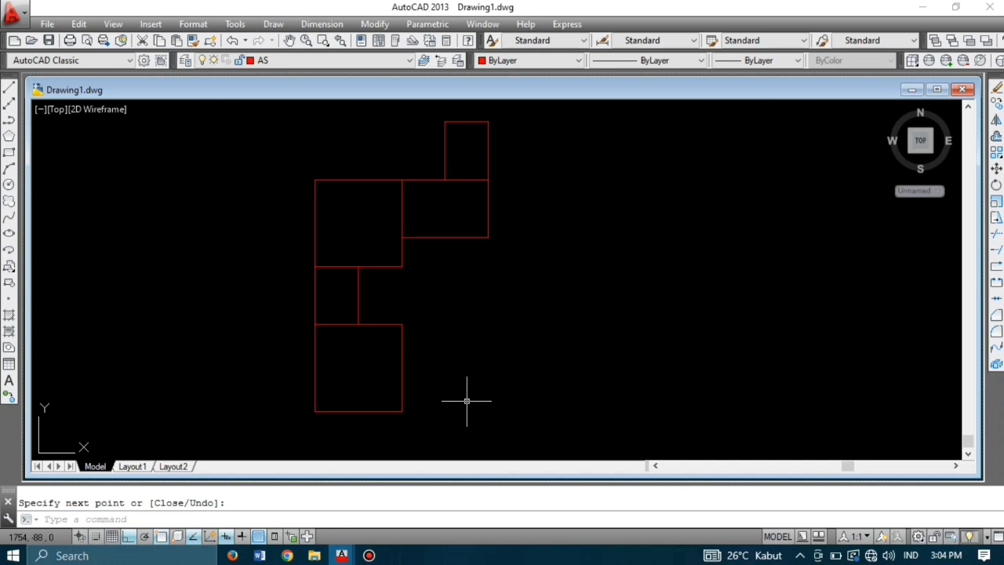
key(Return)
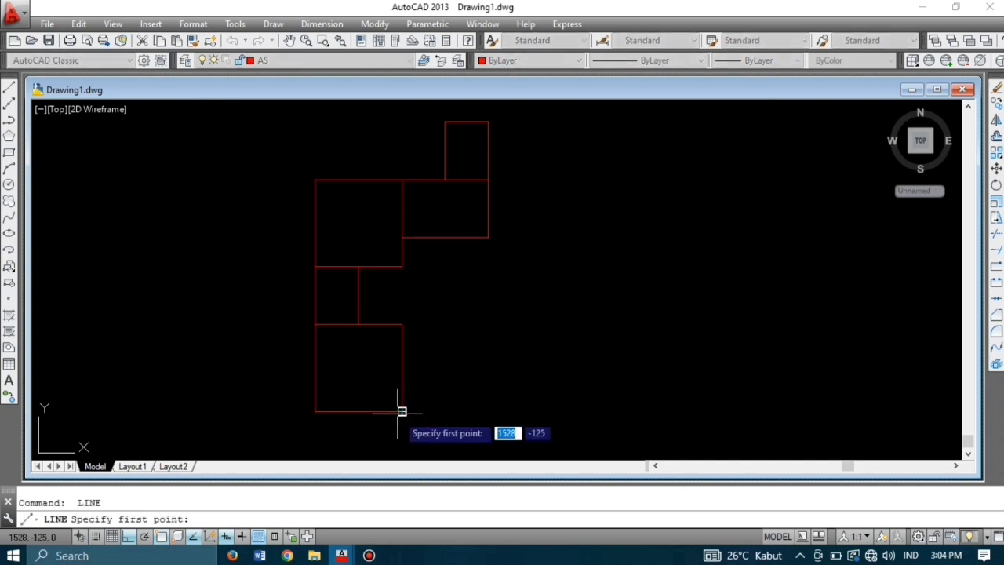
Step: From the bottom room's lower-right corner, draw lines 300 right, 300 up and 300 left
click(402, 412)
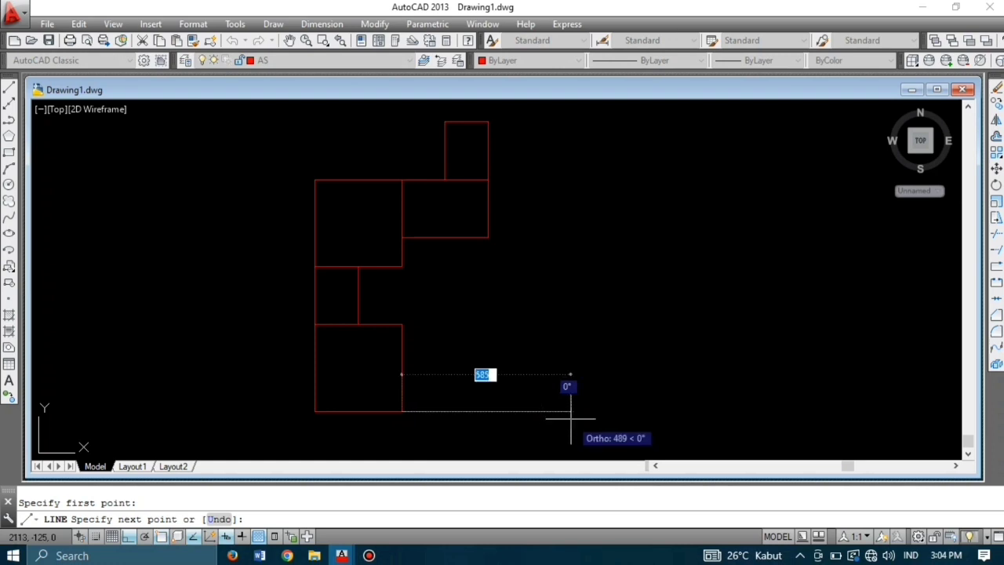
text(250)
key(Return)
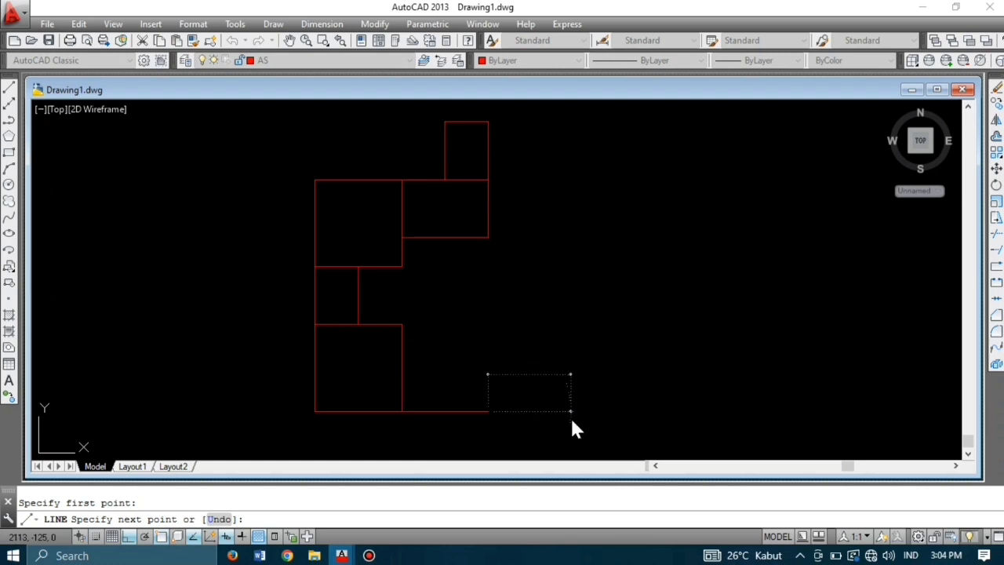
text(300)
key(Return)
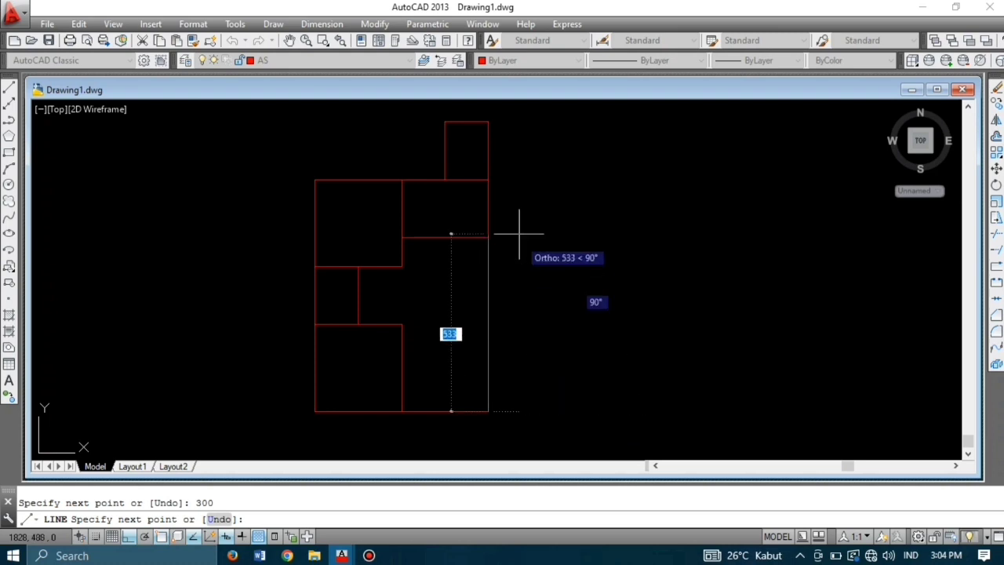
text(3)
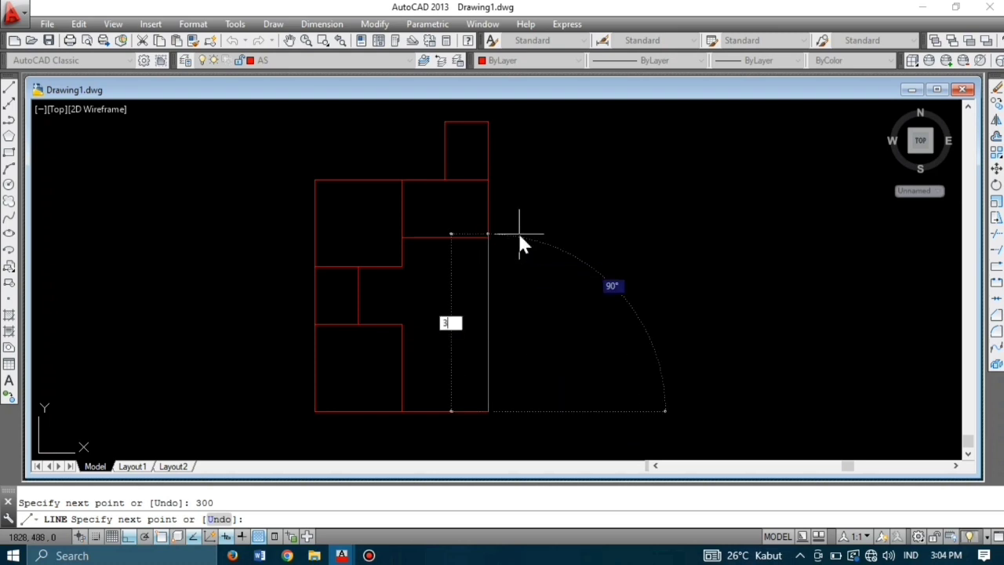
text(00)
key(Return)
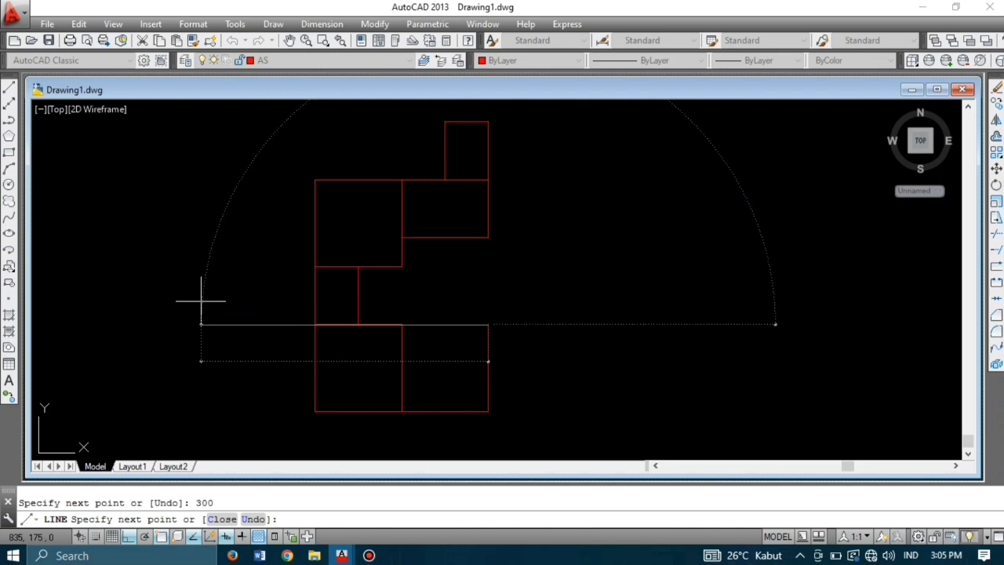
text(300)
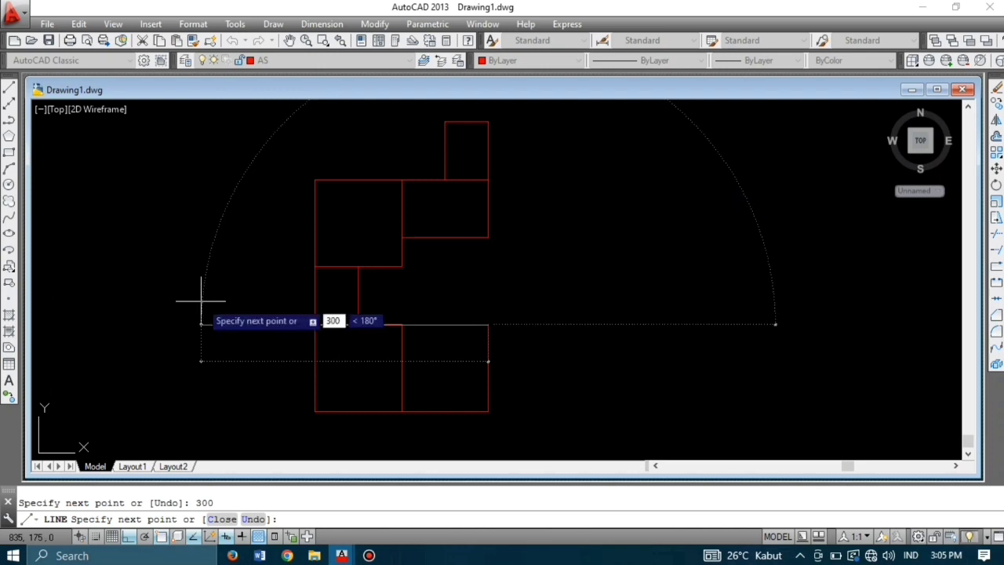
key(Return)
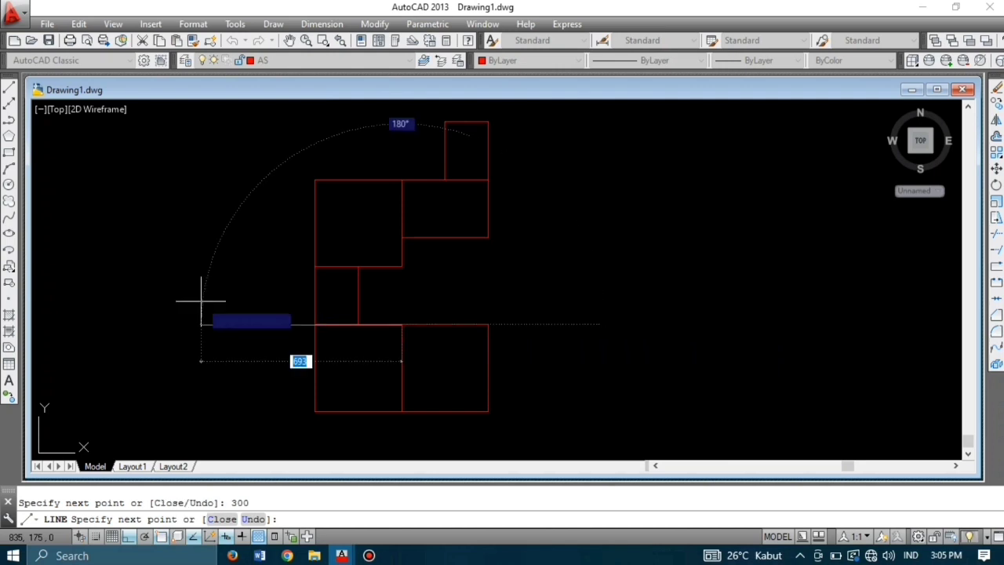
key(Return)
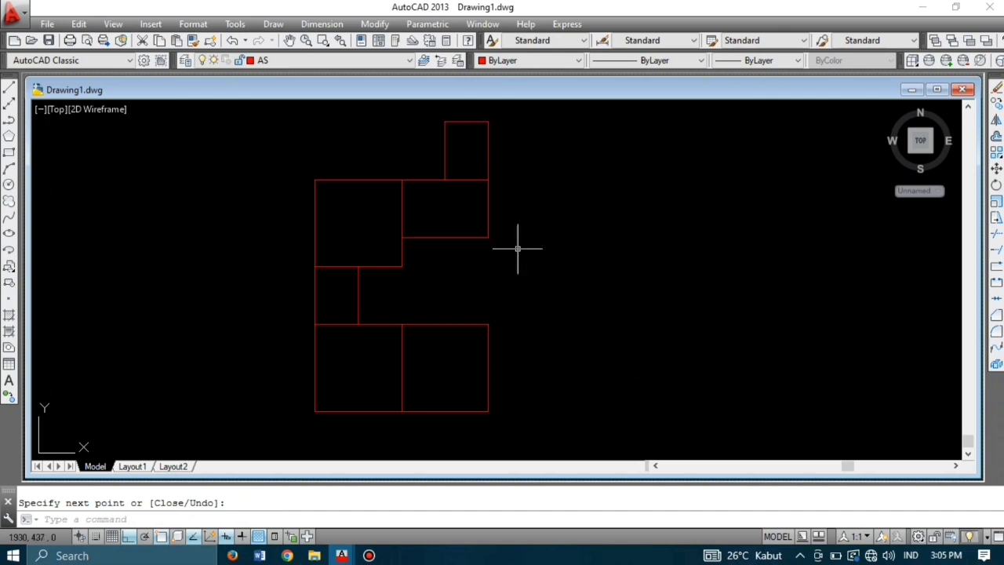
Step: Draw a 300-long vertical line down from the plan's right-edge corner, then fit the drawing in view
key(Return)
click(488, 237)
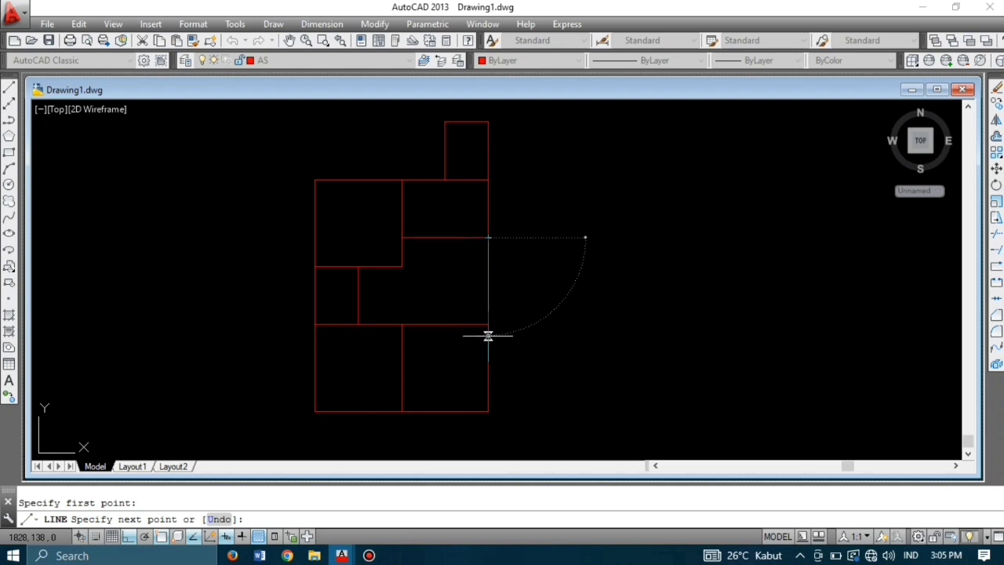
text(300)
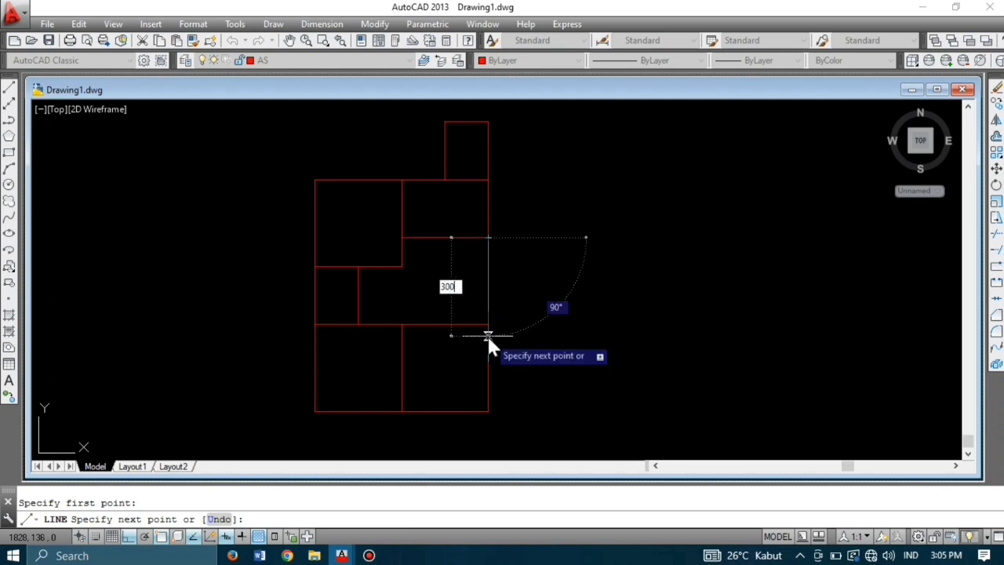
key(Return)
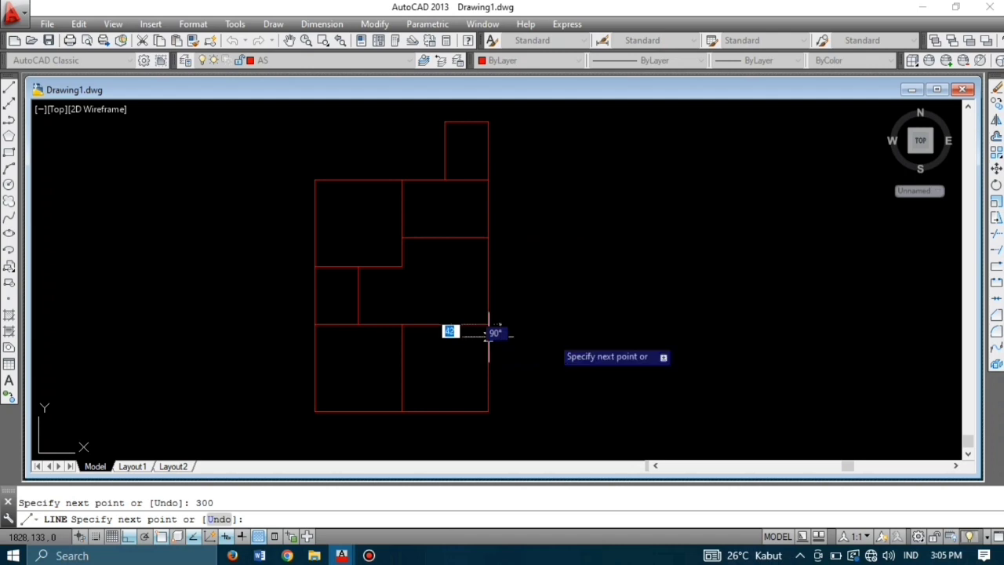
key(Return)
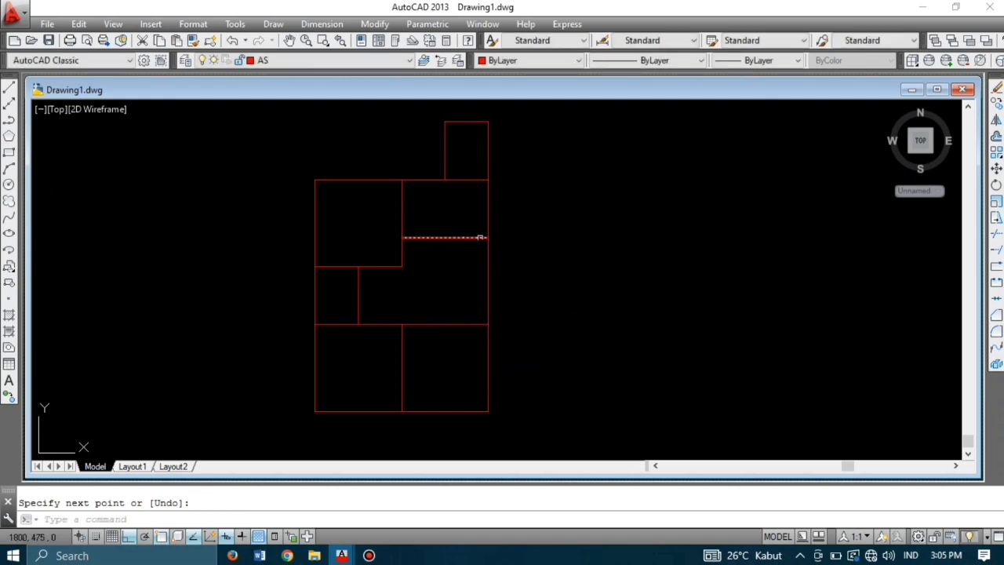
scroll(489, 286, down, 2)
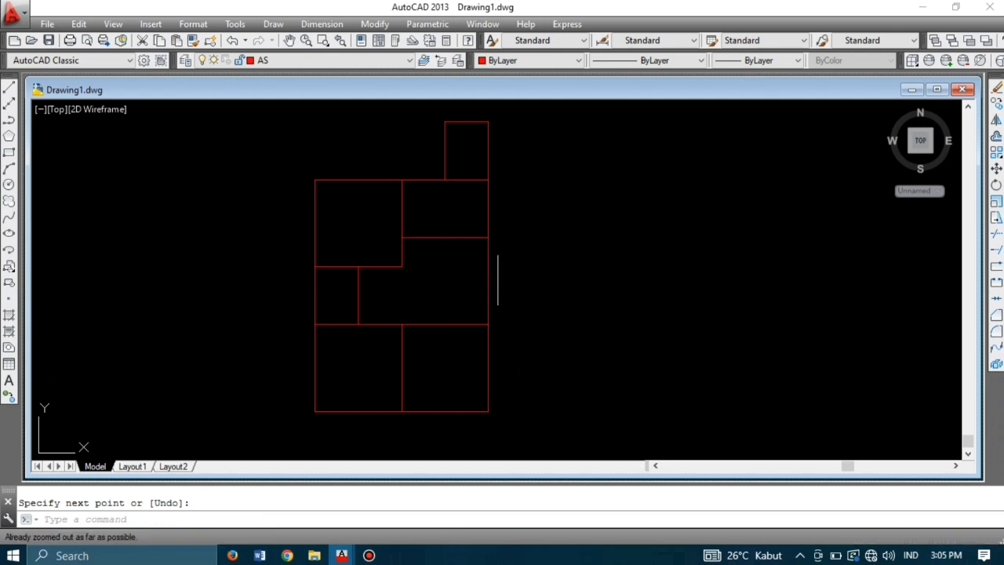
middle_click(497, 280)
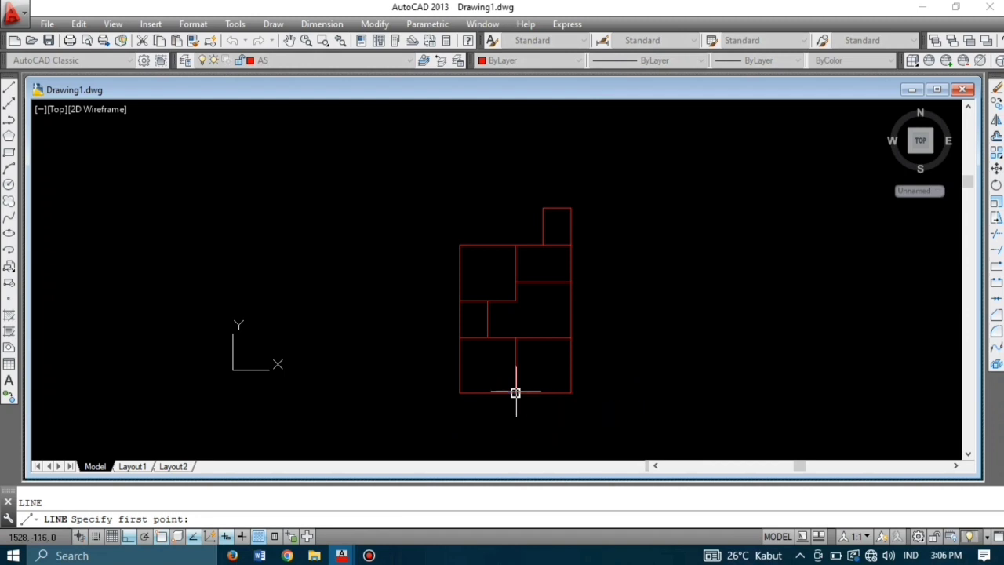
Step: Draw the new room's walls from the bottom wall: 200 down, 300 right, 200 back up
click(515, 392)
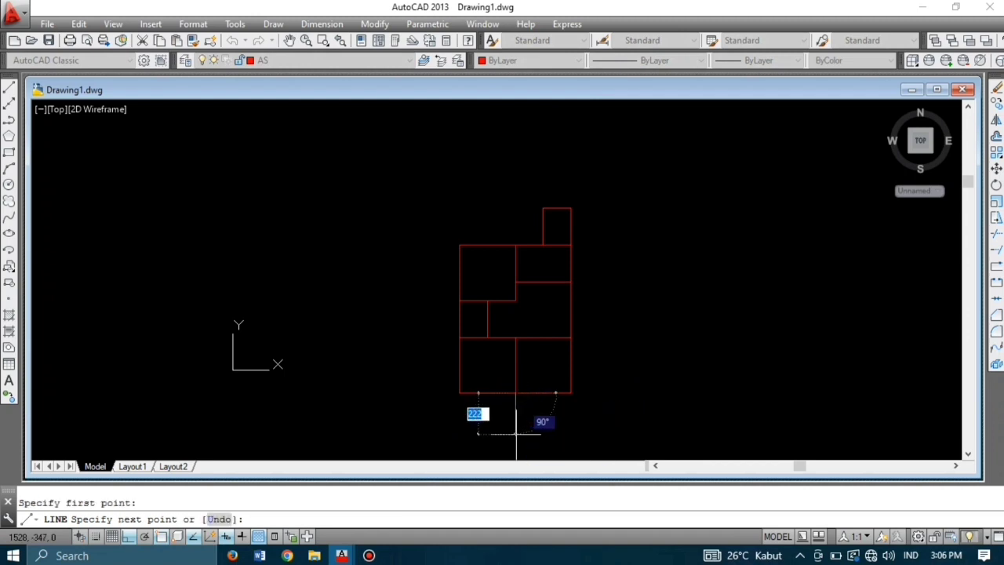
text(200)
key(Return)
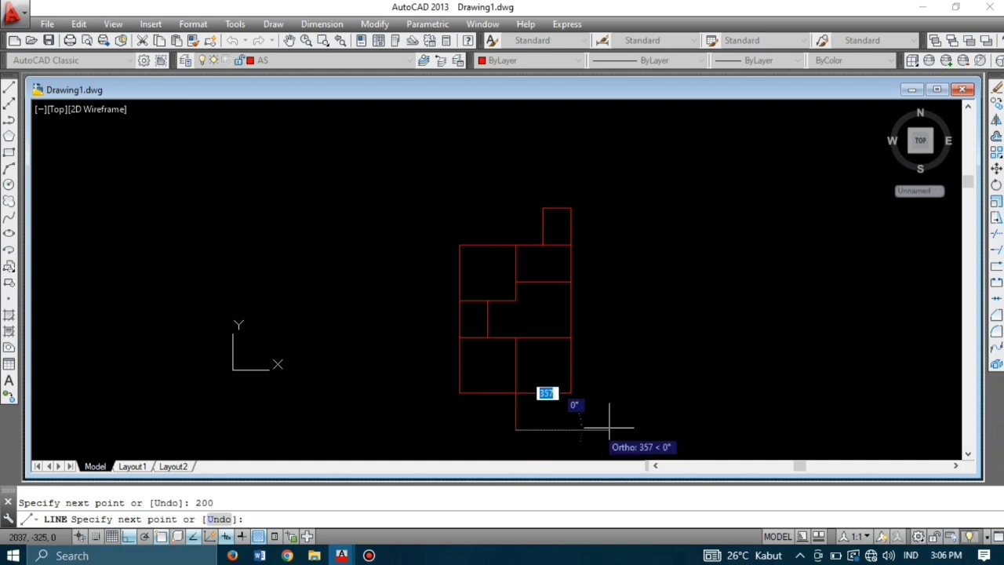
text(3)
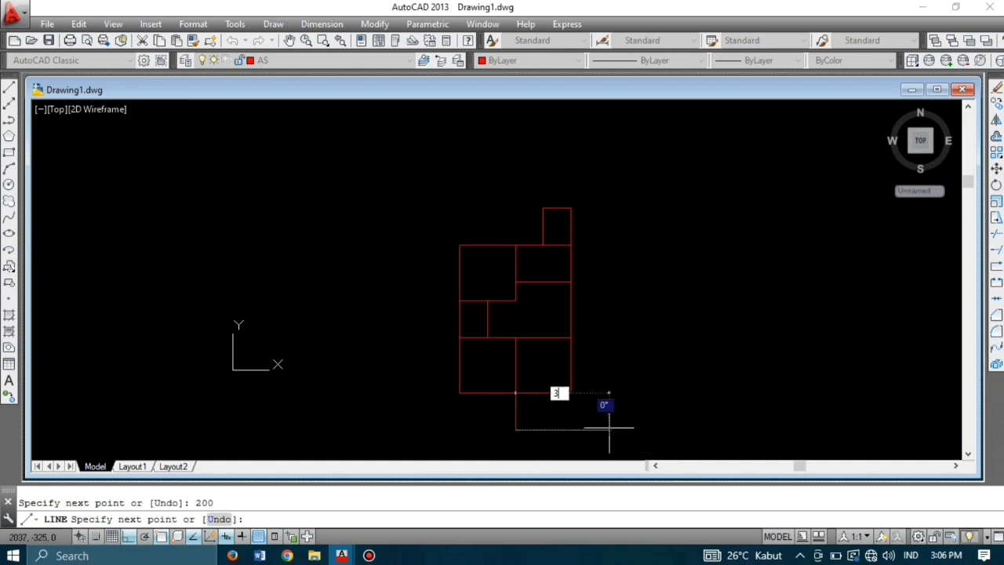
text(00)
key(Return)
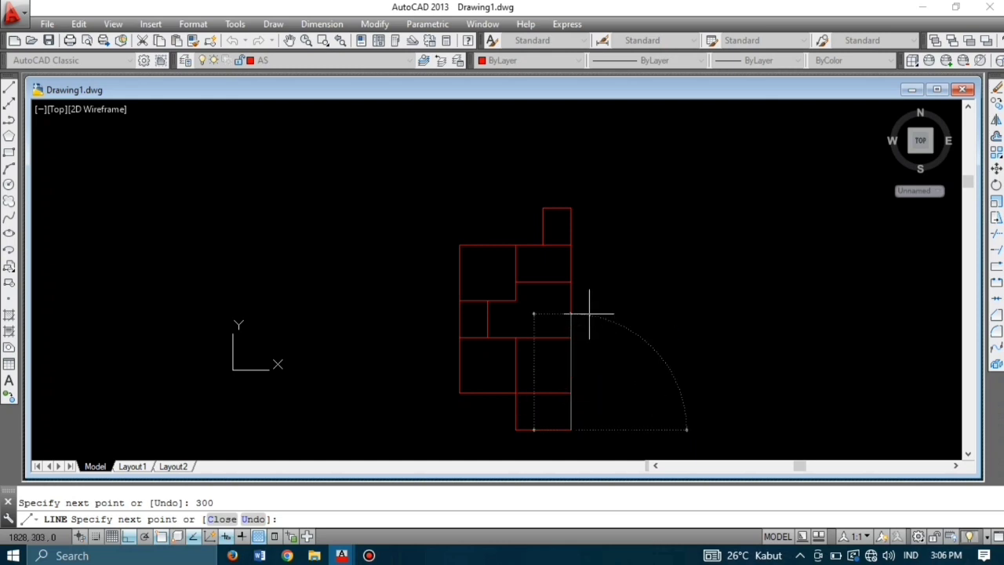
text(2)
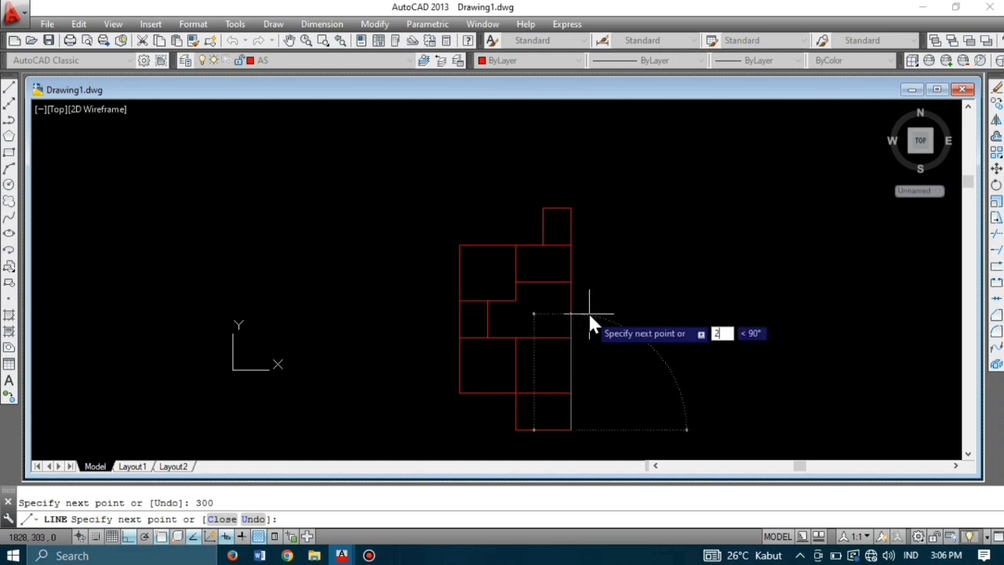
text(00)
key(Return)
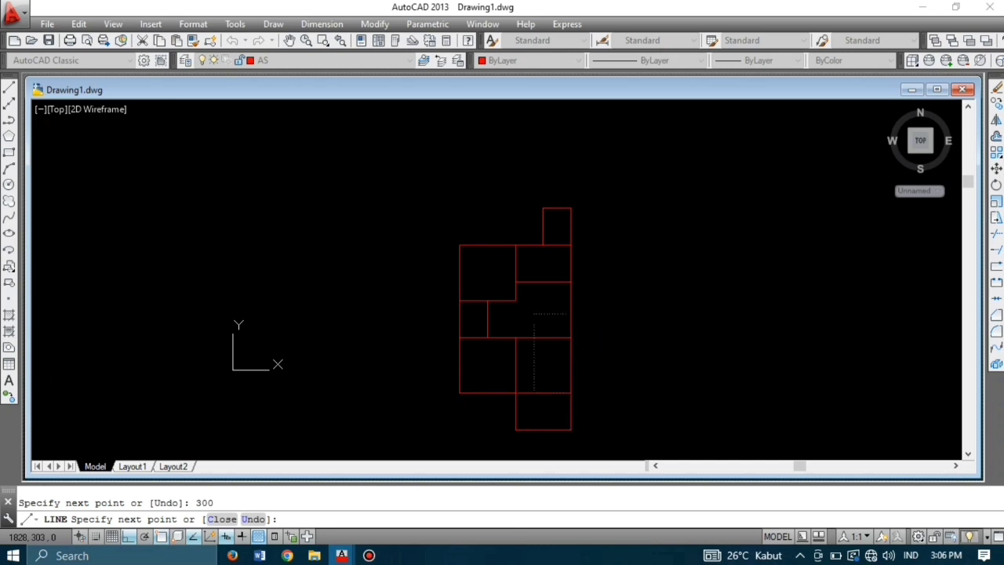
key(Return)
key(Return)
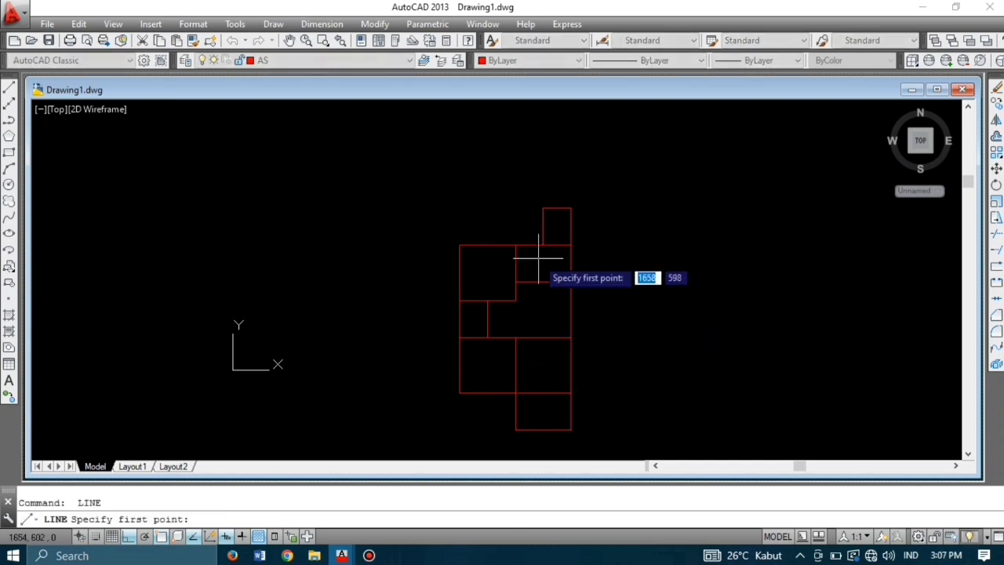
Step: Draw 100 up from the top room's corner, undo a stray 10 segment, then draw 150 across
click(516, 246)
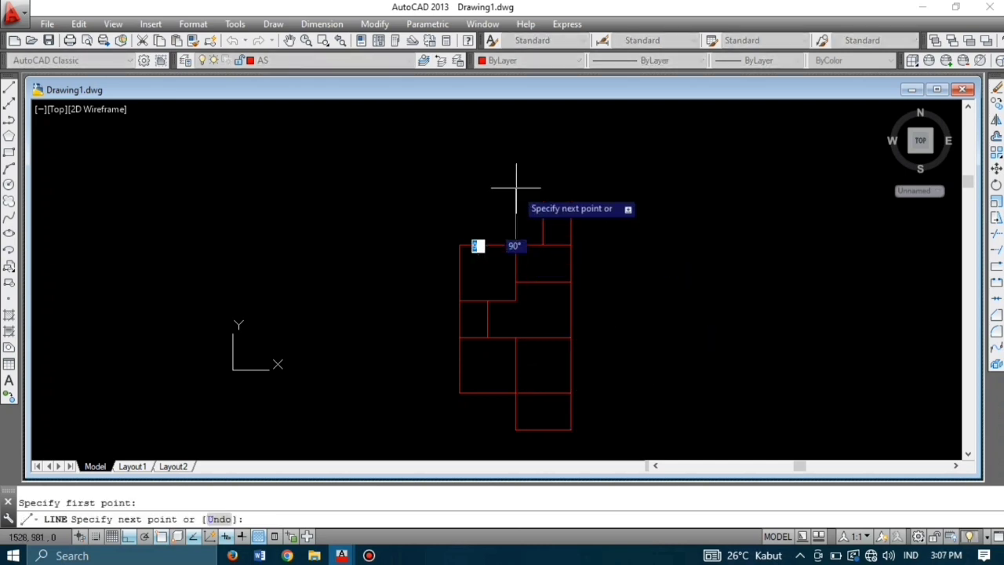
text(1)
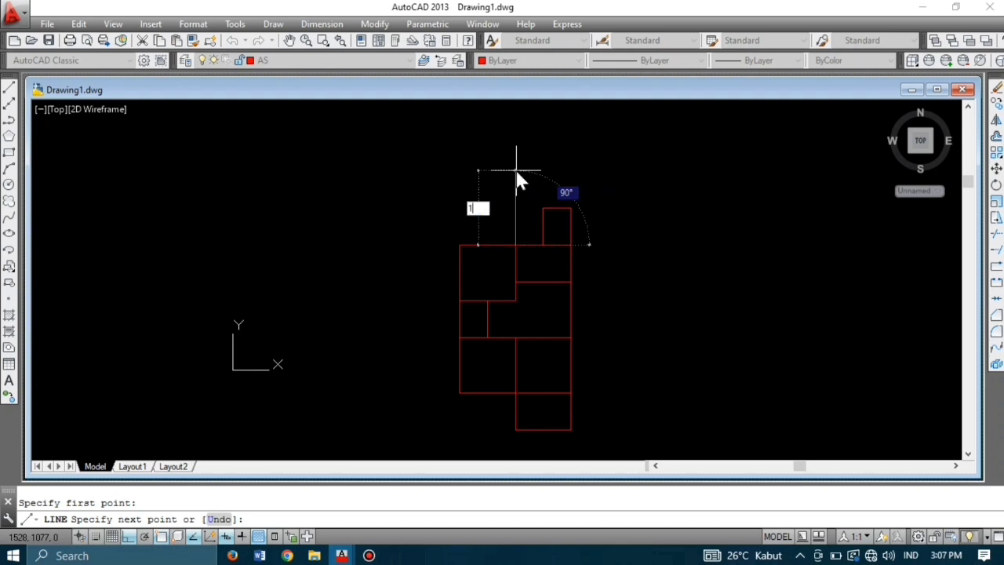
text(00)
key(Return)
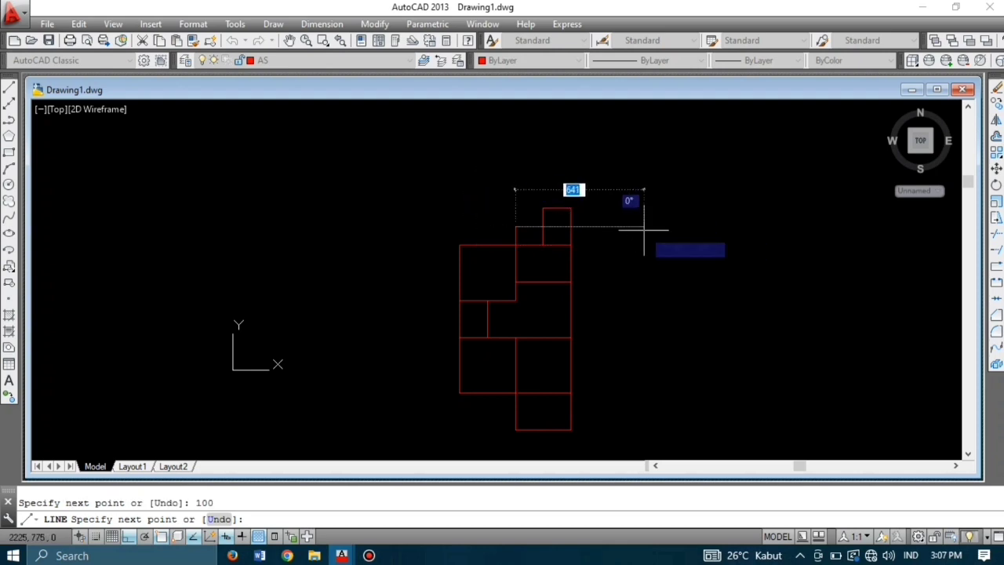
text(10)
key(Return)
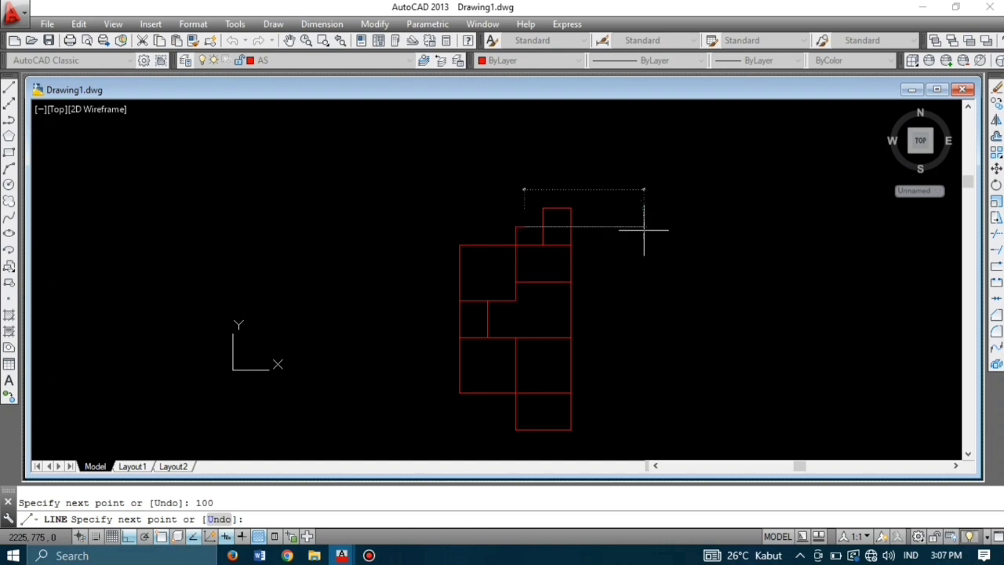
key(ctrl+z)
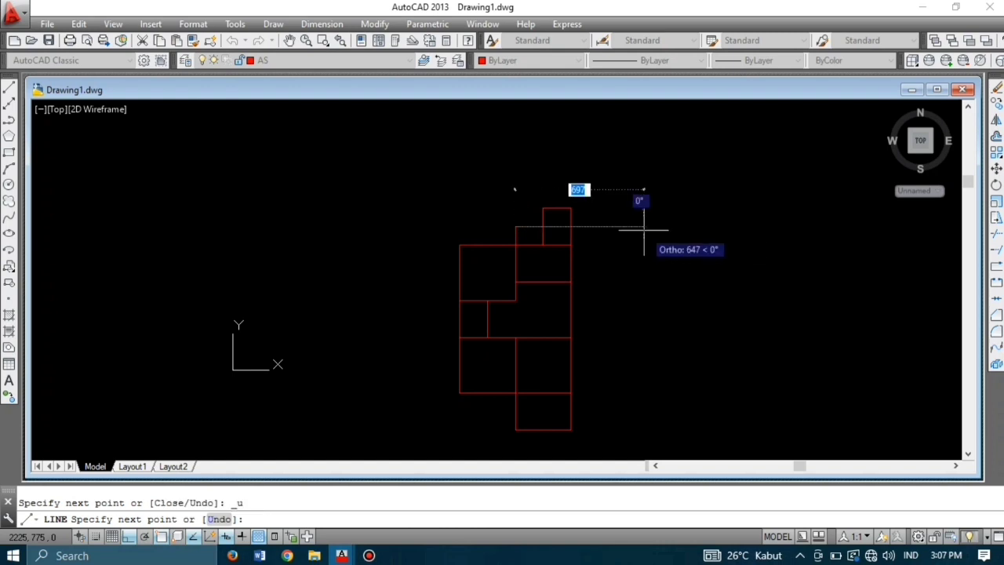
text(150)
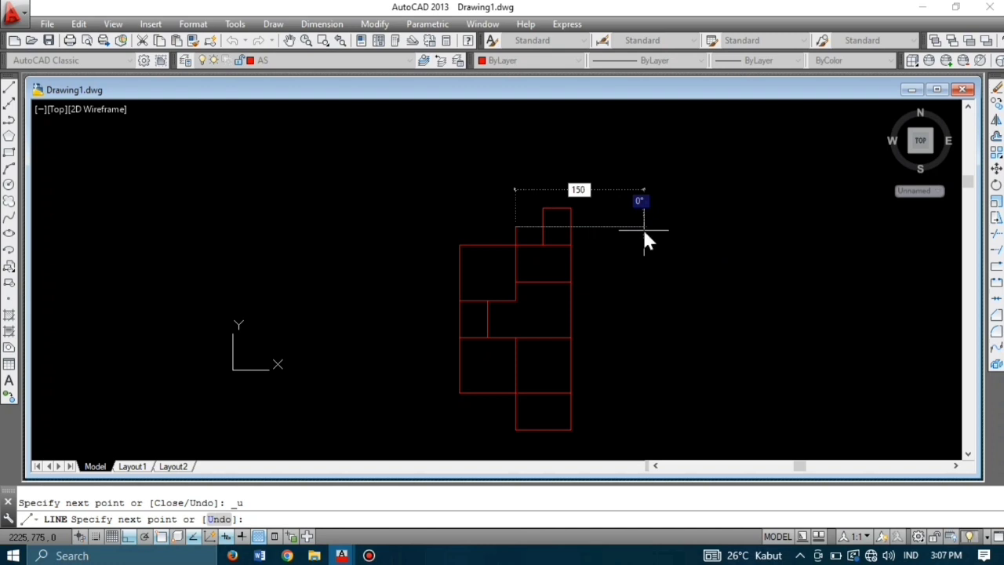
key(Return)
key(Return)
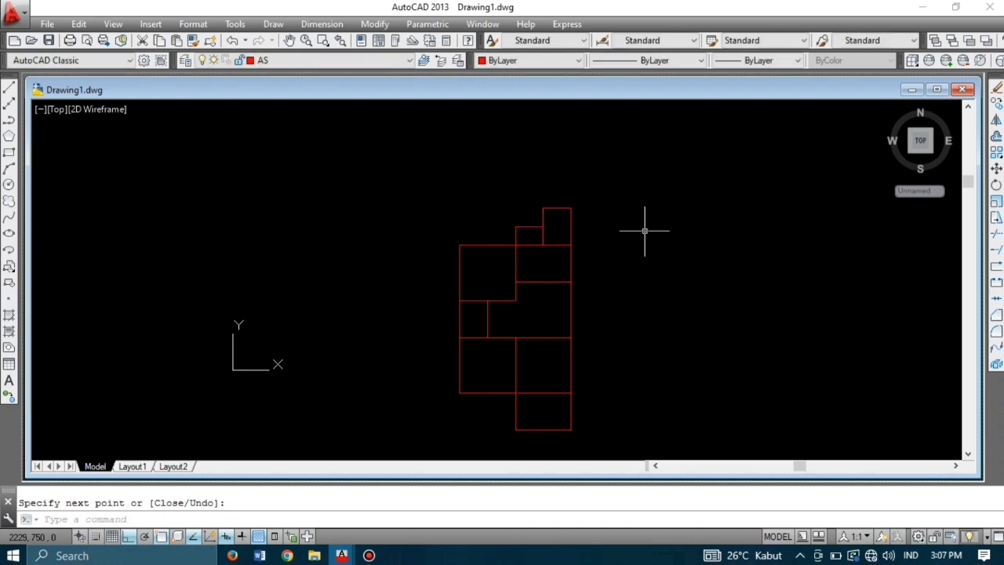
middle_drag(585, 326, 578, 287)
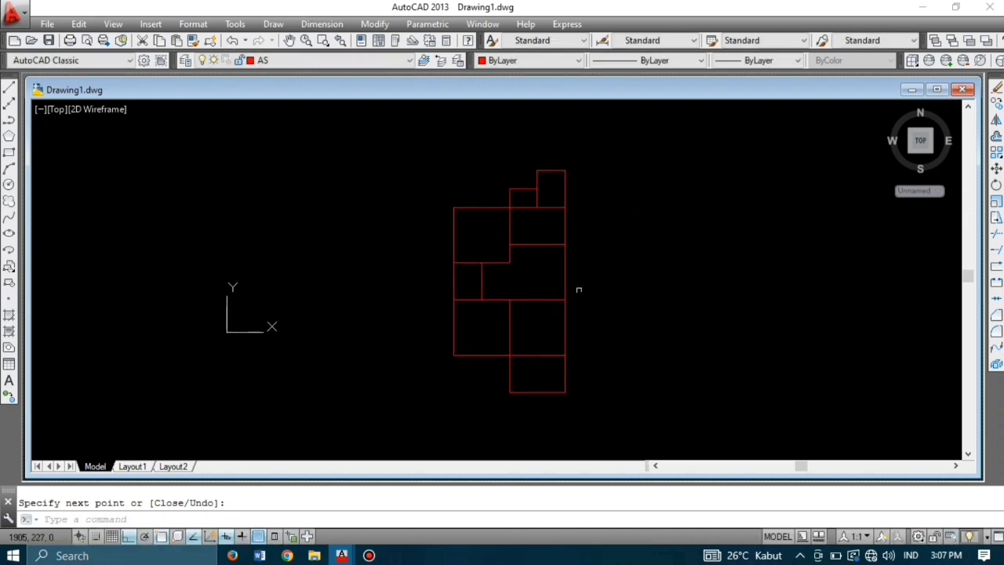
Step: Pick KOLOM from the Layers toolbar's layer list as the current layer
scroll(579, 289, up, 2)
scroll(579, 291, down, 2)
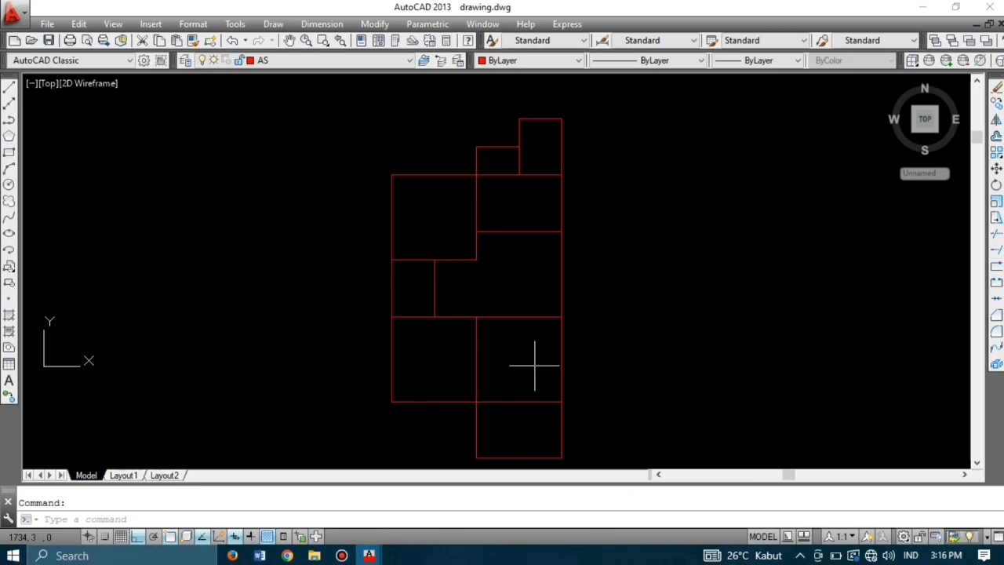
click(340, 61)
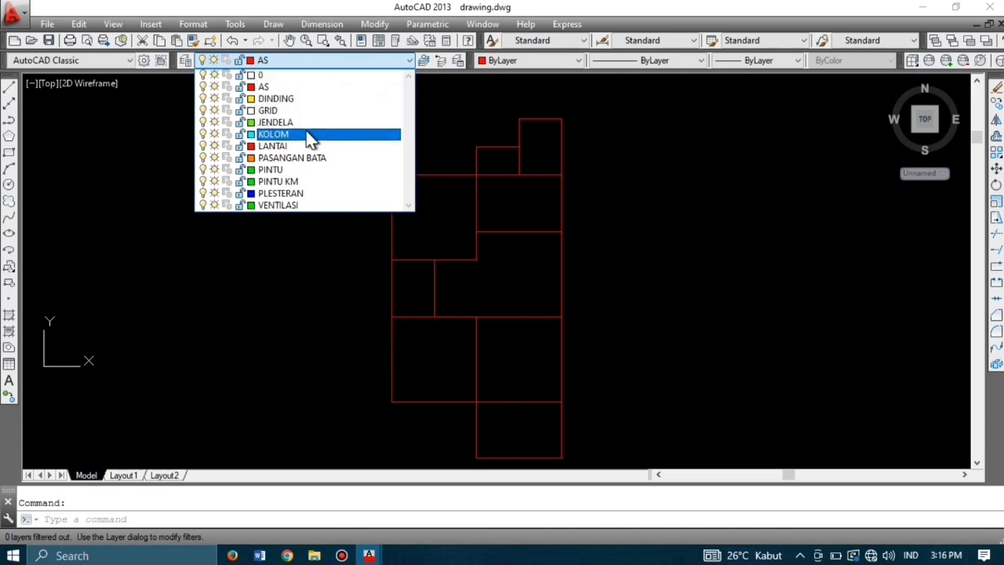
click(312, 136)
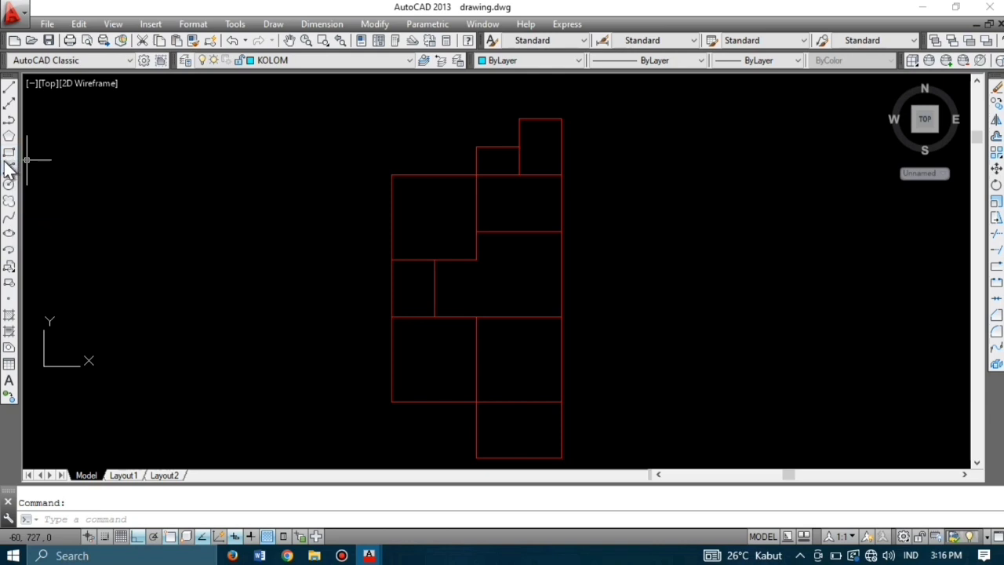
Step: Draw a 15 by 15 column square with RECTANG to the right of the plan
click(629, 213)
text(REC)
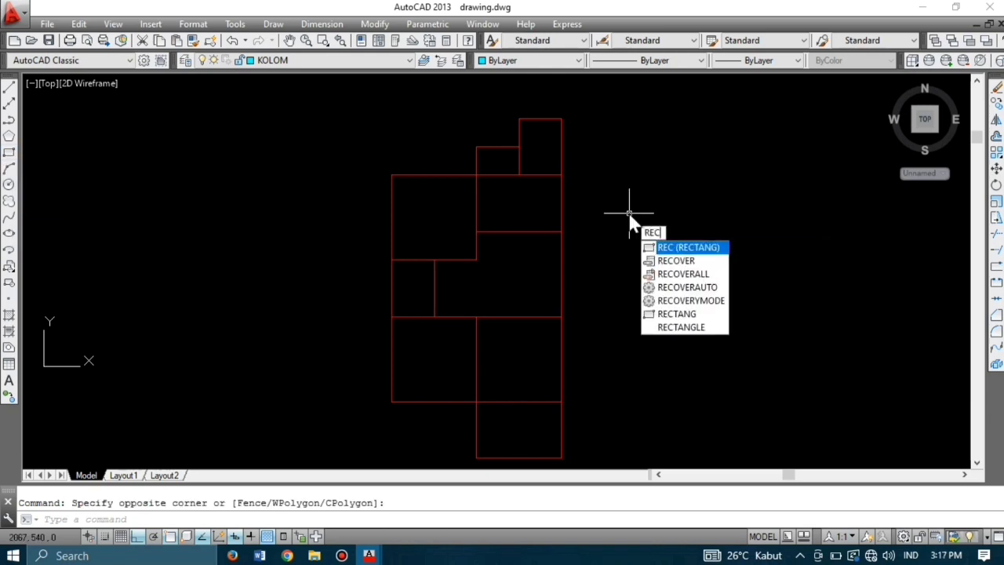
key(Return)
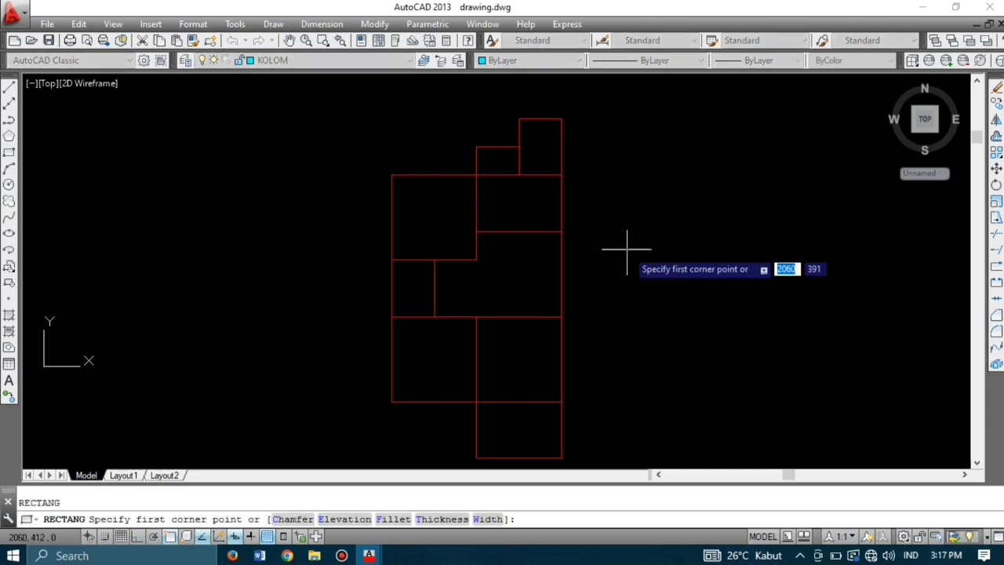
click(631, 204)
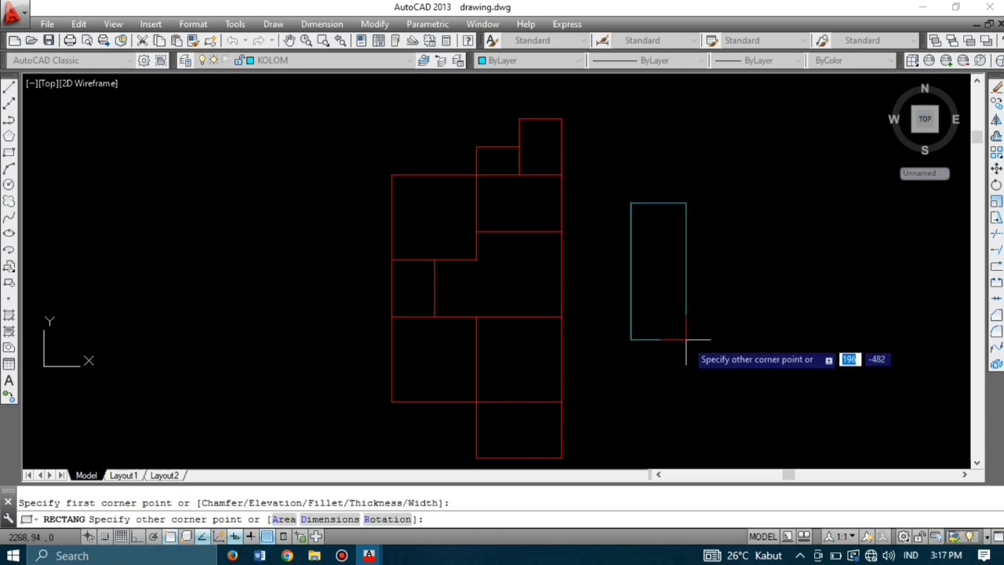
text(15)
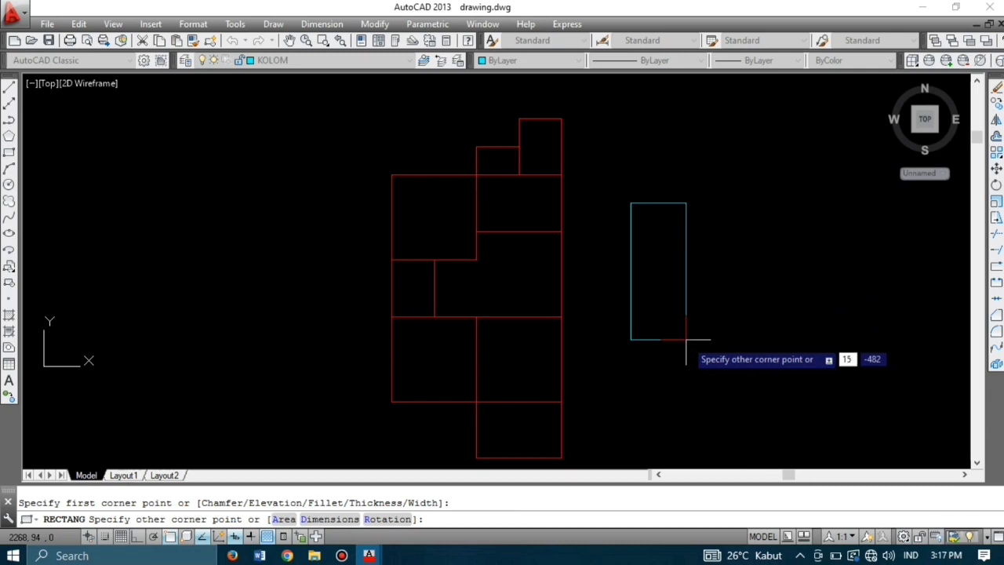
key(Tab)
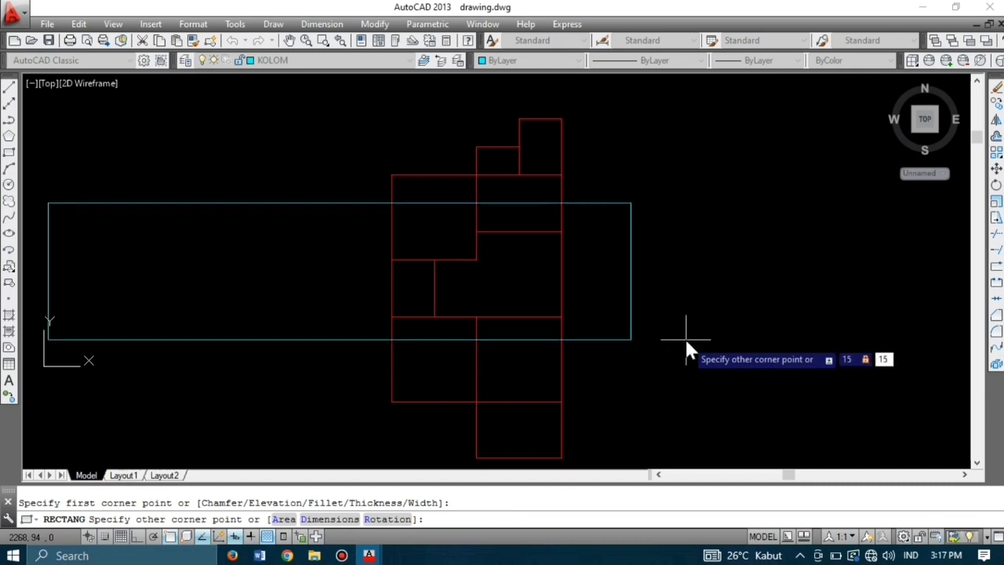
key(Return)
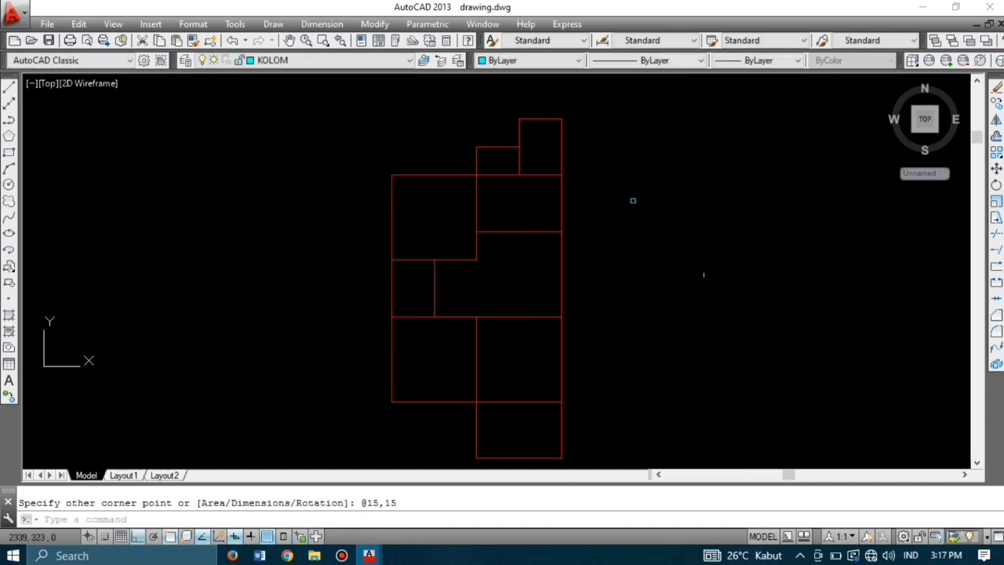
scroll(628, 205, up, 10)
scroll(542, 279, down, 2)
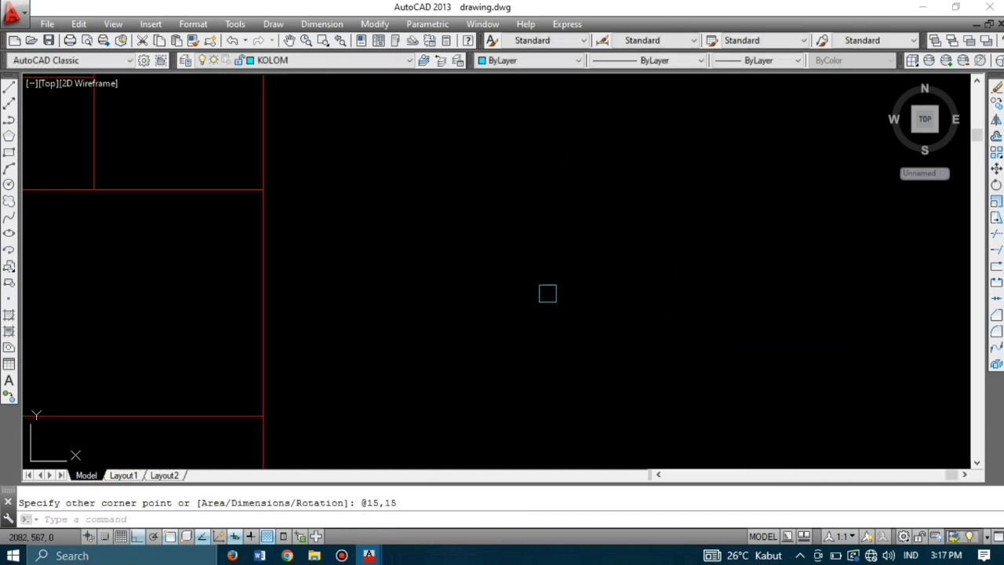
middle_drag(589, 335, 579, 305)
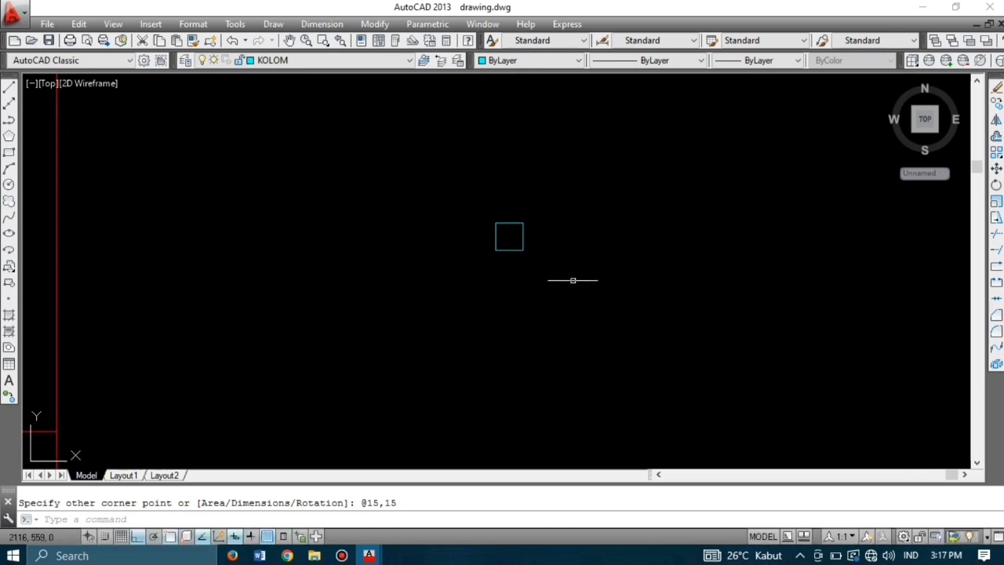
Step: Draw a second 30 by 30 column square with RECTANG beside the first
key(Return)
key(Escape)
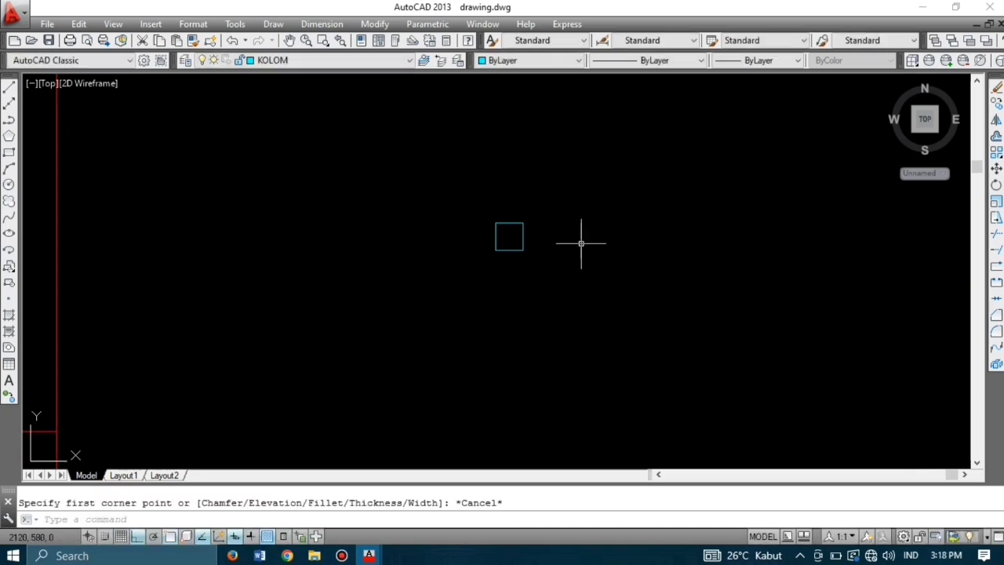
text(rec)
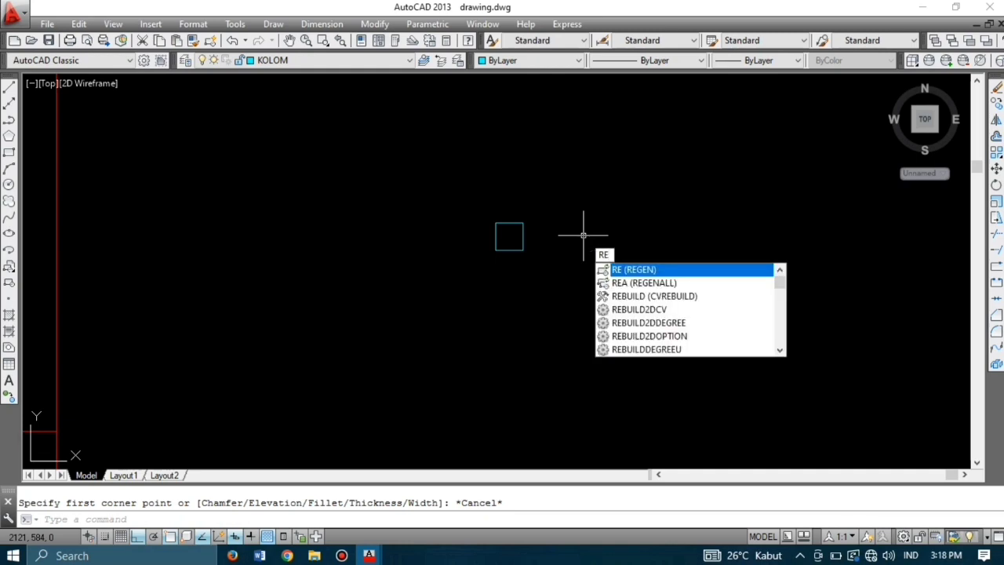
key(Return)
click(583, 231)
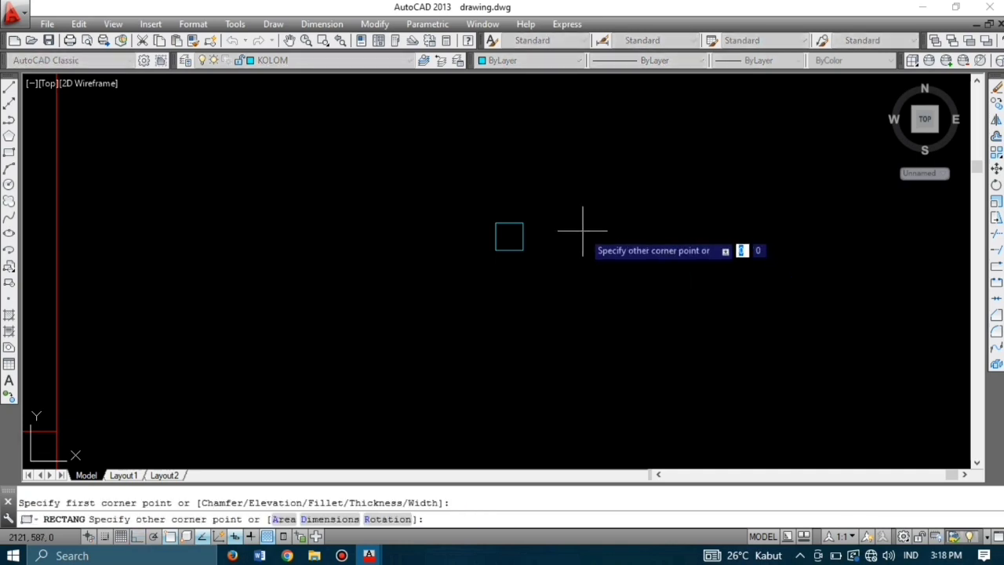
text(30)
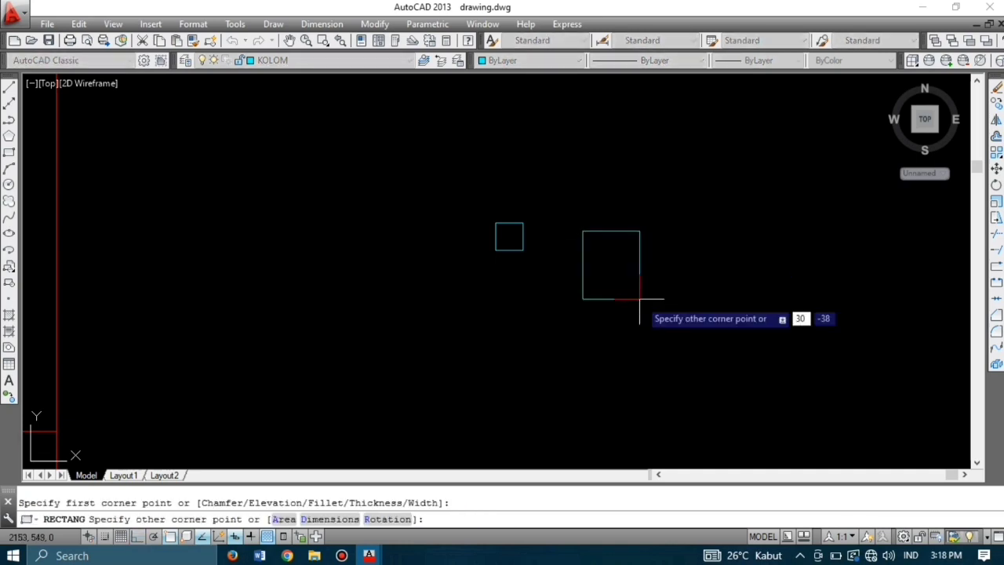
key(Tab)
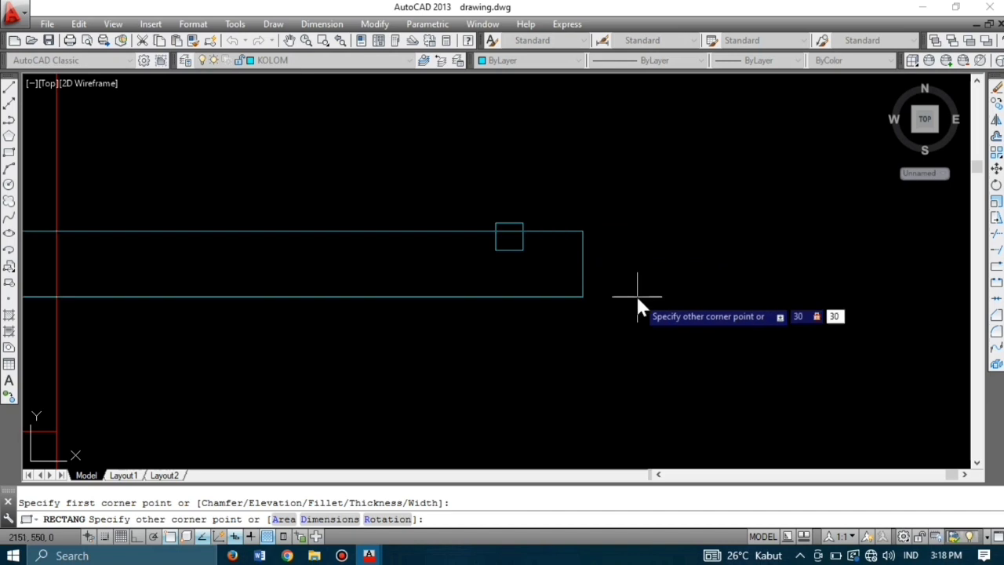
text(30)
key(Return)
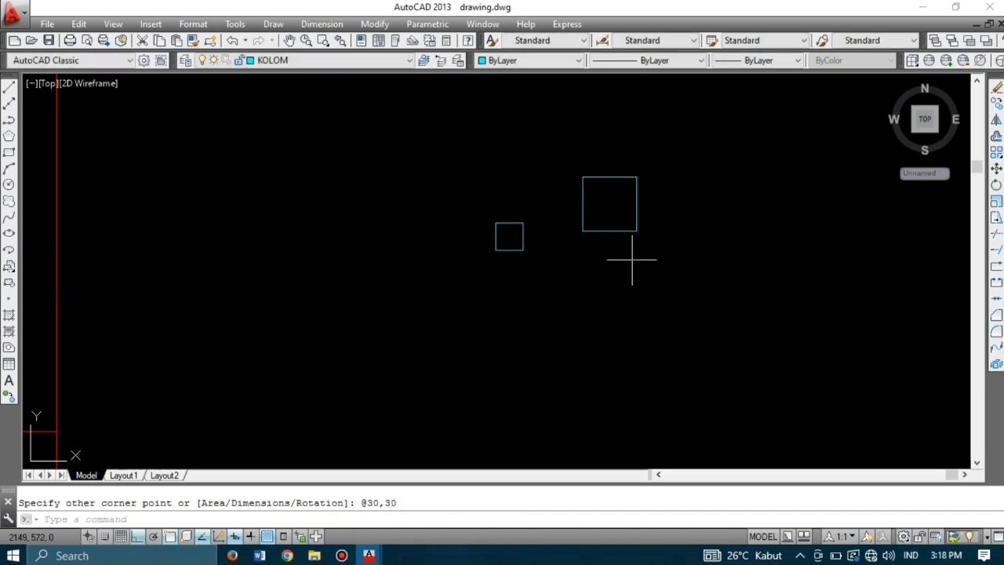
scroll(606, 275, down, 3)
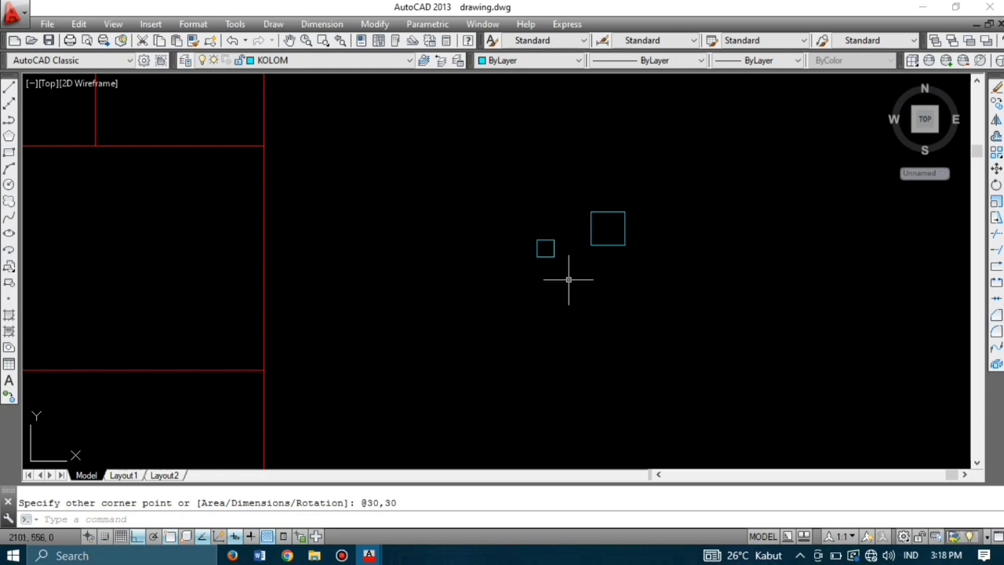
Step: Draw a vertical line through the small square from its top midpoint to bottom midpoint
text(l)
key(Return)
scroll(546, 239, up, 4)
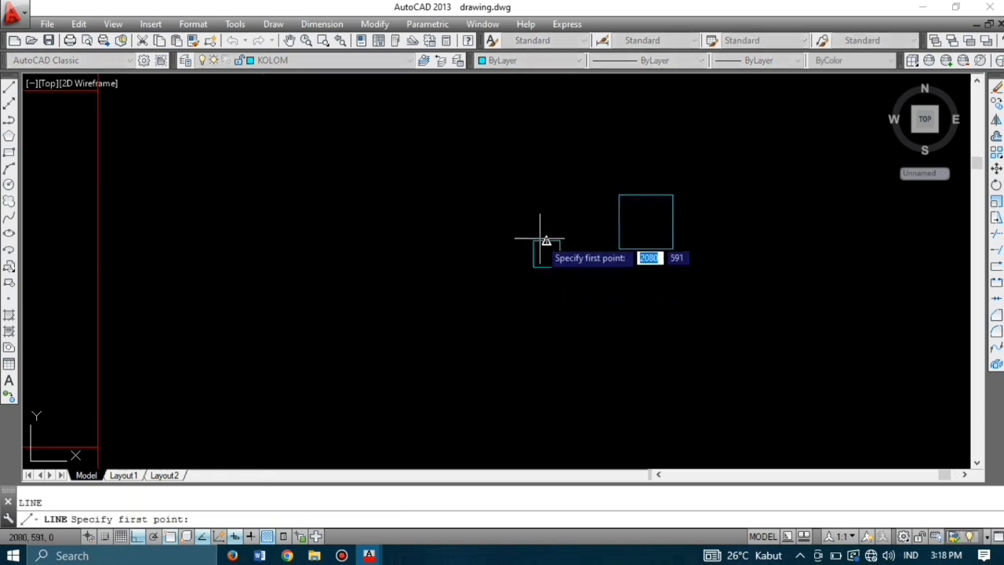
click(548, 243)
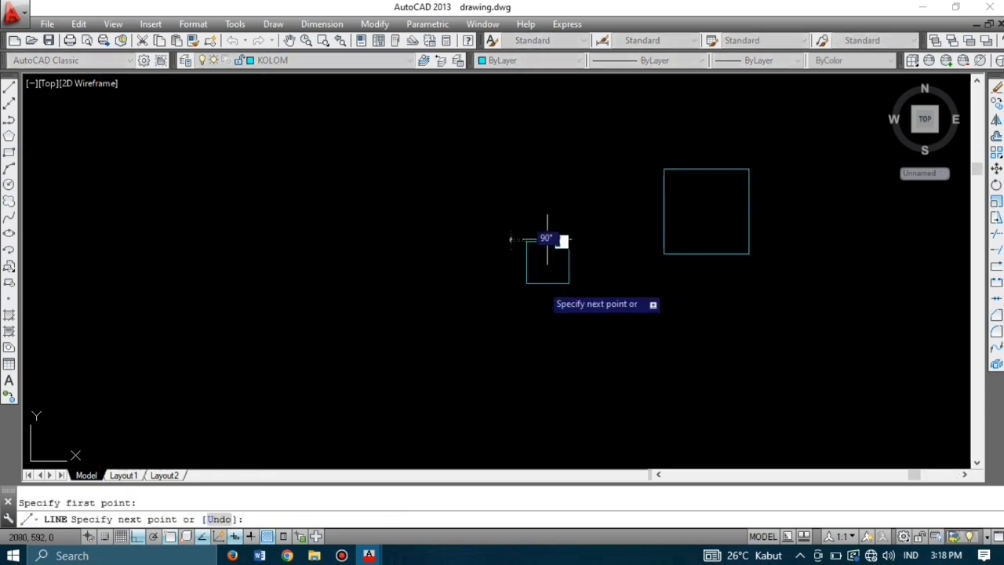
click(547, 283)
key(Return)
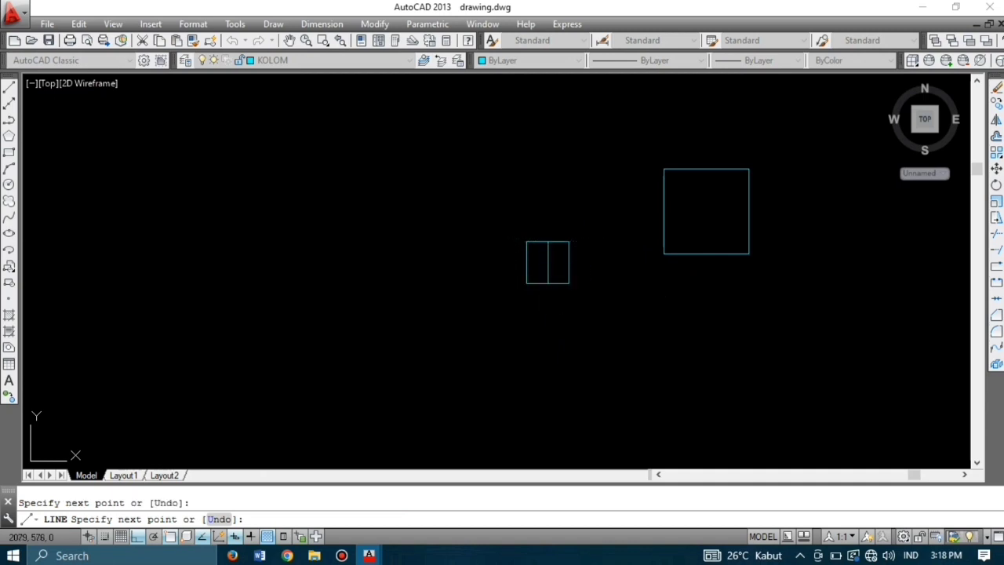
Step: Draw a matching top-to-bottom midpoint line through the large 30 by 30 square
key(Return)
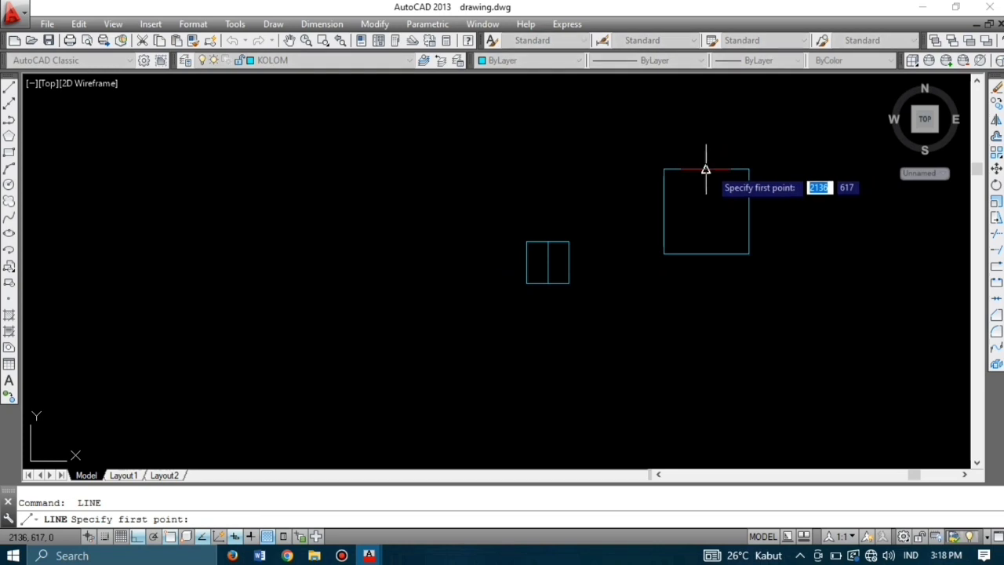
click(706, 169)
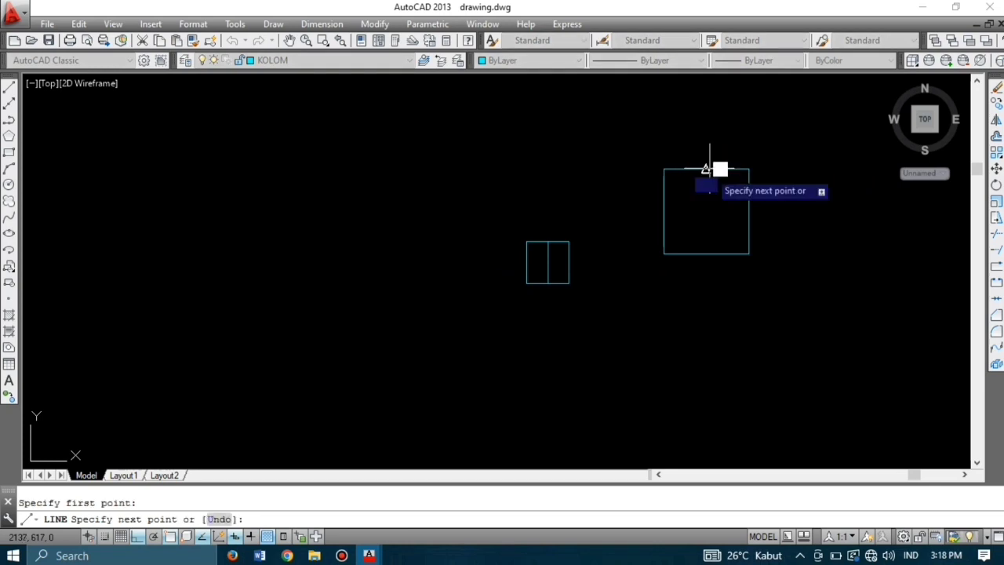
click(707, 255)
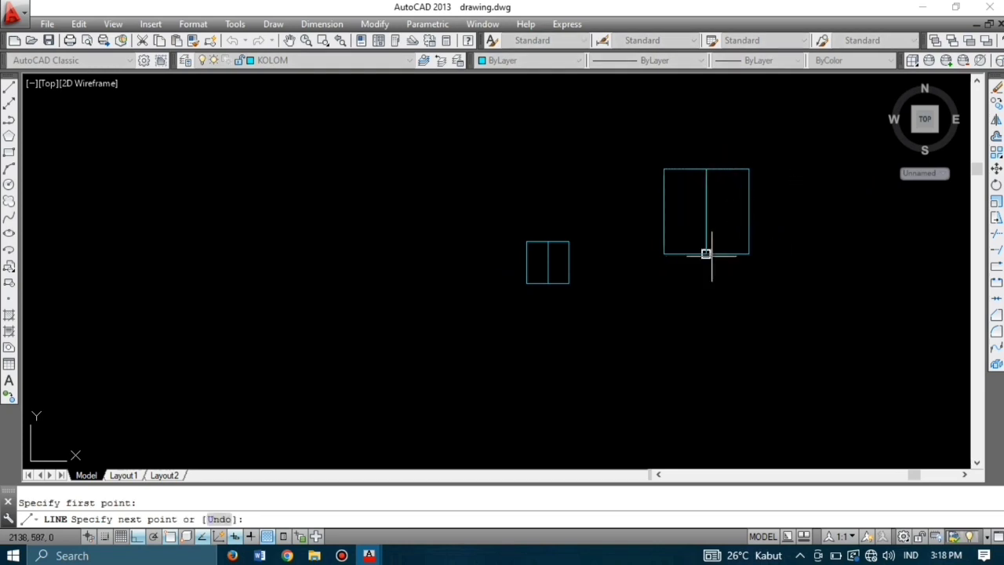
key(Return)
scroll(679, 233, down, 2)
scroll(679, 233, down, 3)
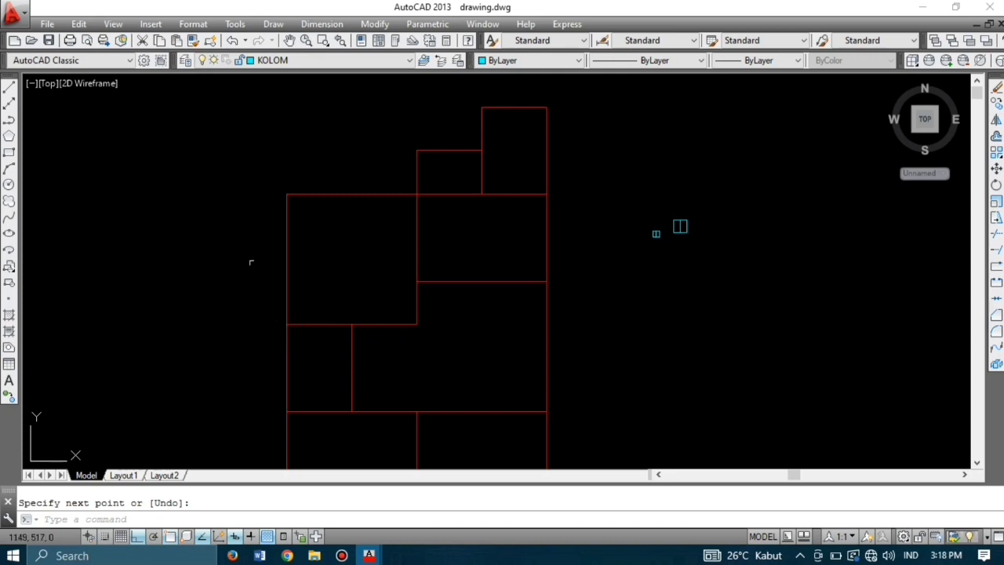
scroll(677, 247, up, 3)
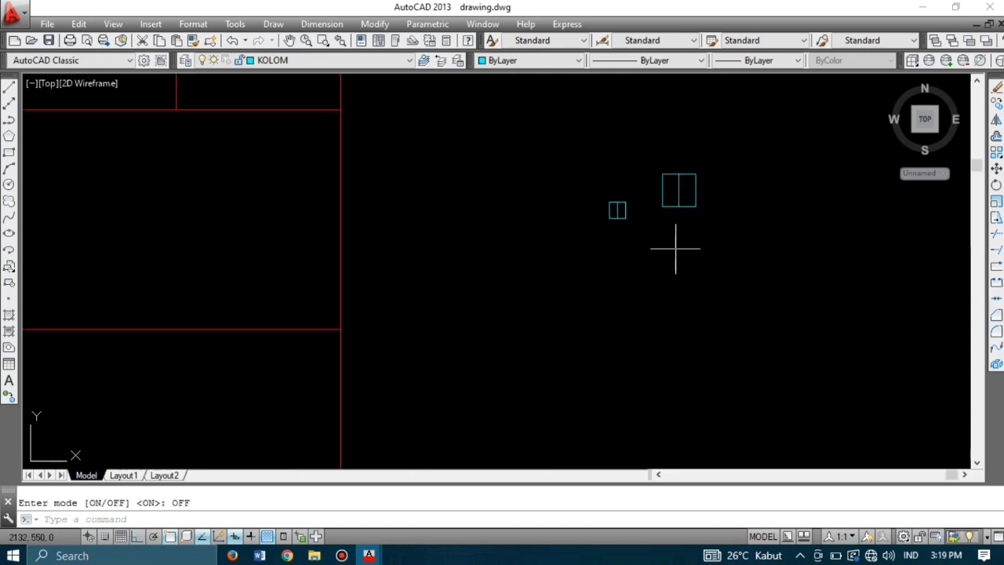
Step: Copy the small column square from its midpoint to the plan's top corner and outer wall corners
click(625, 210)
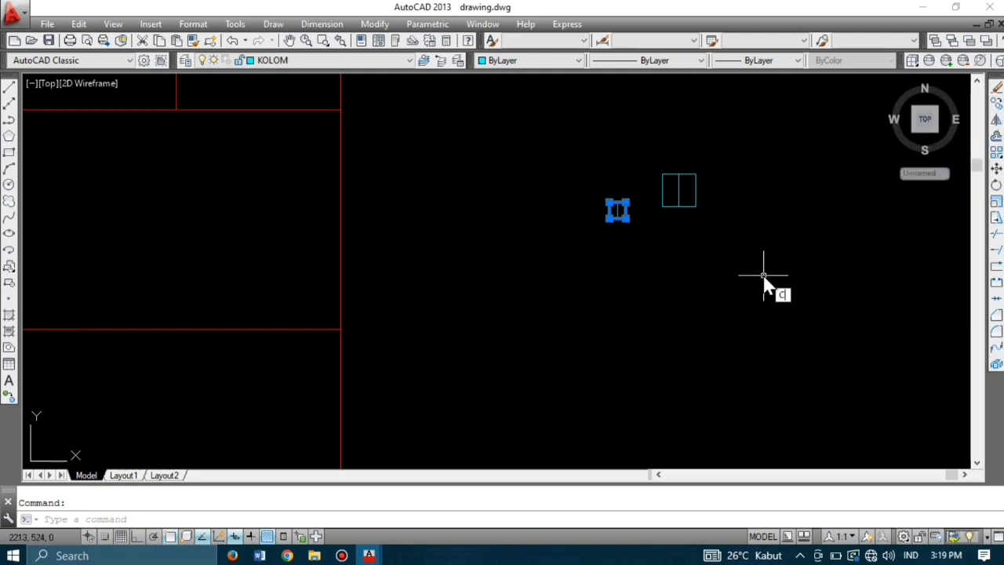
text(O)
key(Return)
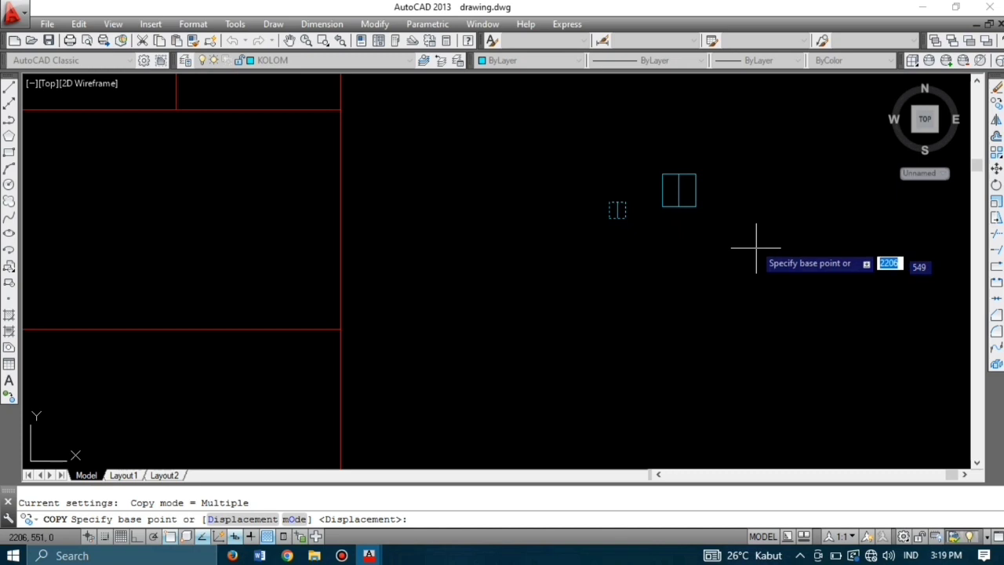
click(617, 210)
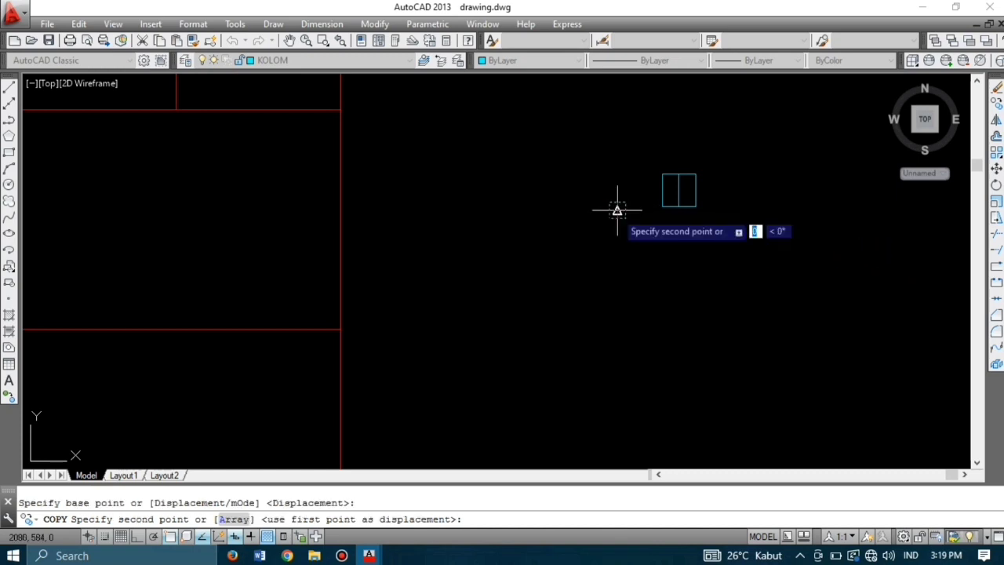
scroll(560, 266, down, 5)
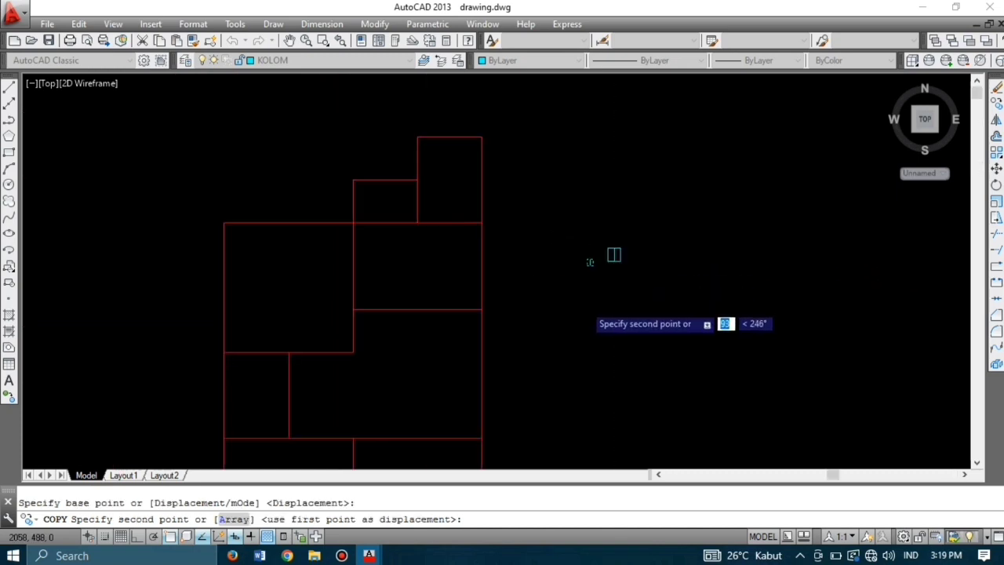
scroll(525, 202, up, 1)
scroll(519, 201, up, 3)
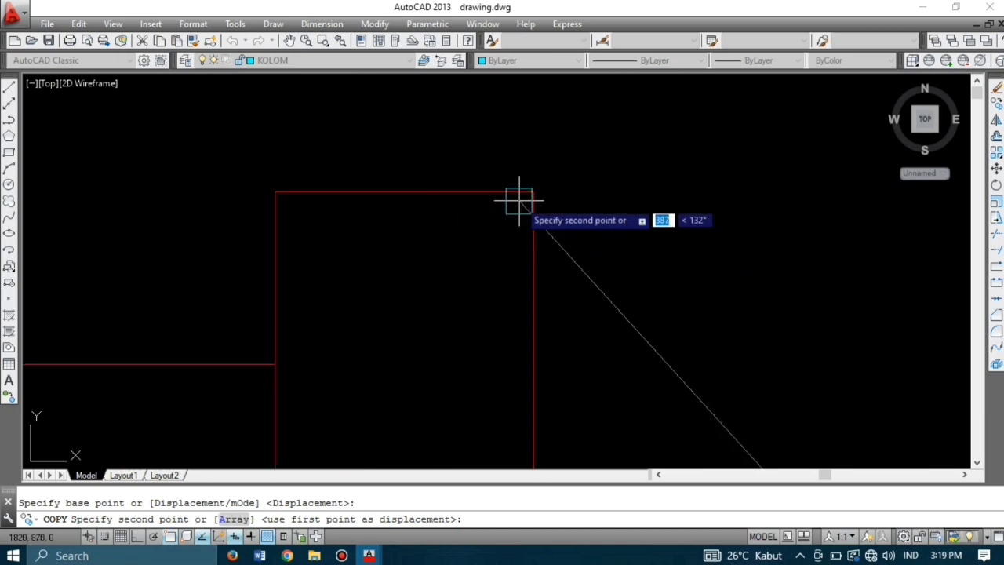
click(533, 192)
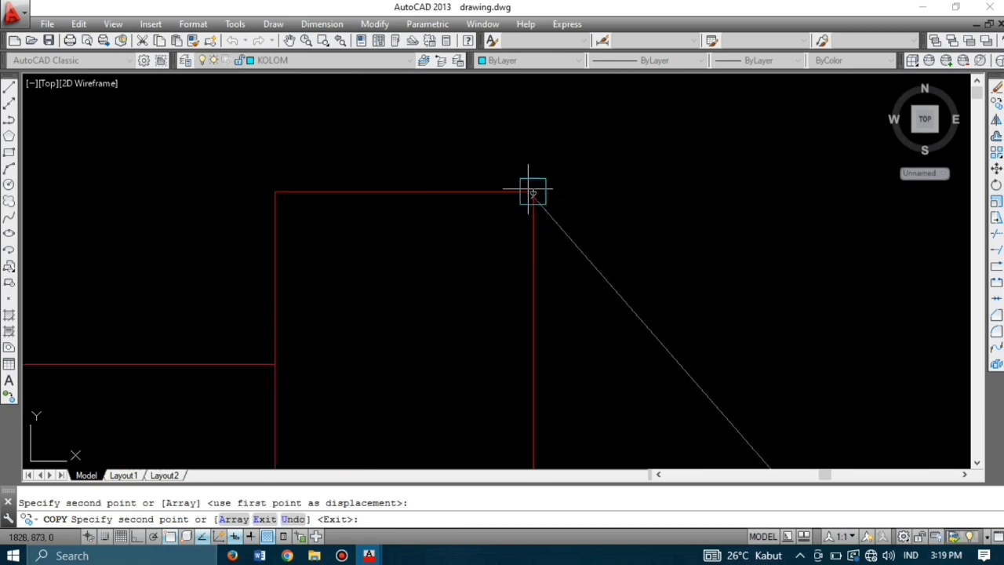
click(276, 193)
scroll(357, 136, down, 2)
click(305, 385)
click(468, 386)
scroll(106, 383, up, 4)
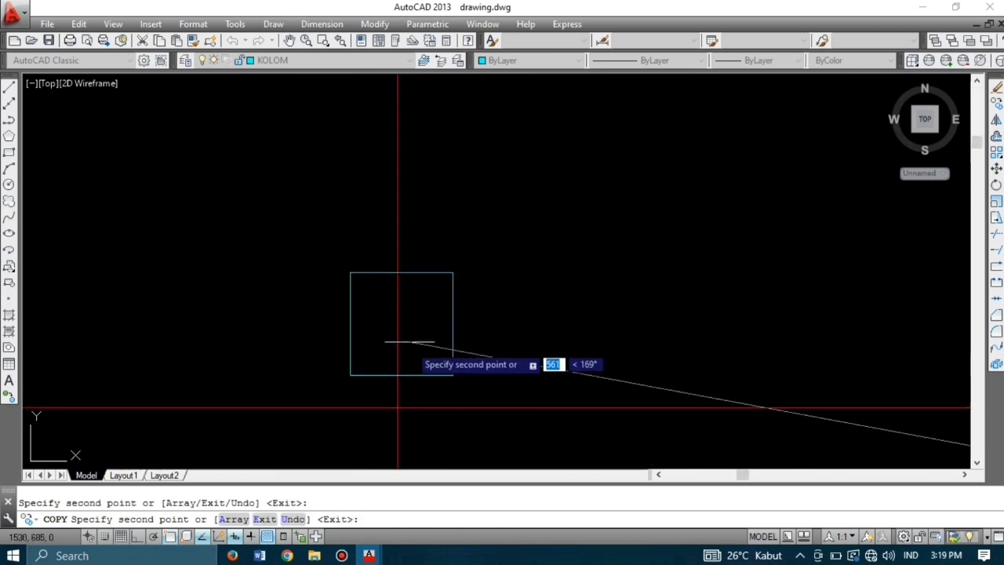
Step: Place further column copies at the interior and bottom axis junctions across the plan
click(399, 408)
scroll(522, 214, down, 6)
click(392, 225)
click(514, 307)
click(637, 307)
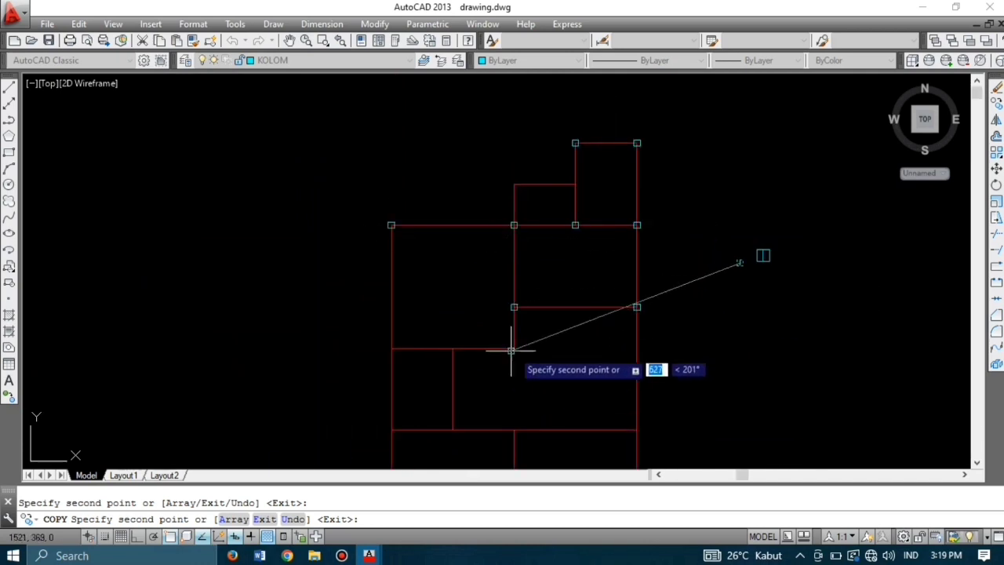
click(514, 347)
click(452, 347)
click(391, 348)
click(391, 430)
click(453, 429)
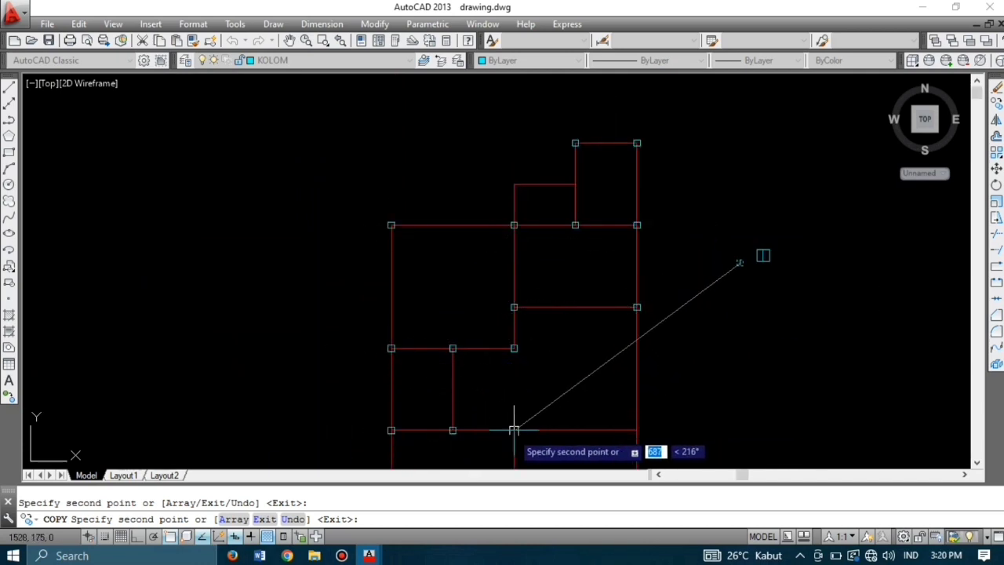
click(514, 430)
click(637, 430)
Step: Add column copies at the remaining bottom-wall junctions and end the copy
scroll(679, 278, down, 4)
scroll(601, 411, up, 6)
click(427, 353)
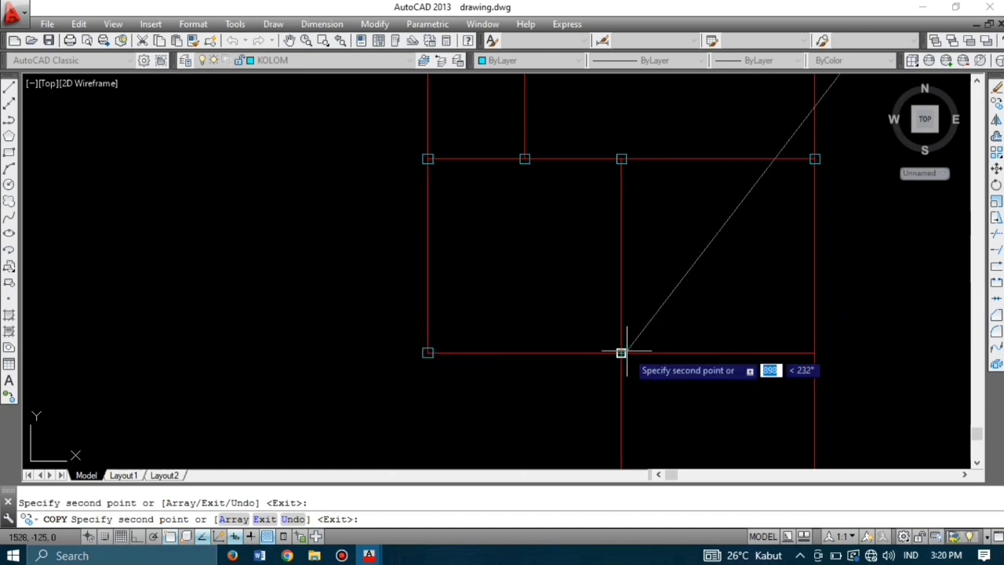
click(621, 352)
click(814, 352)
key(Escape)
scroll(583, 408, down, 4)
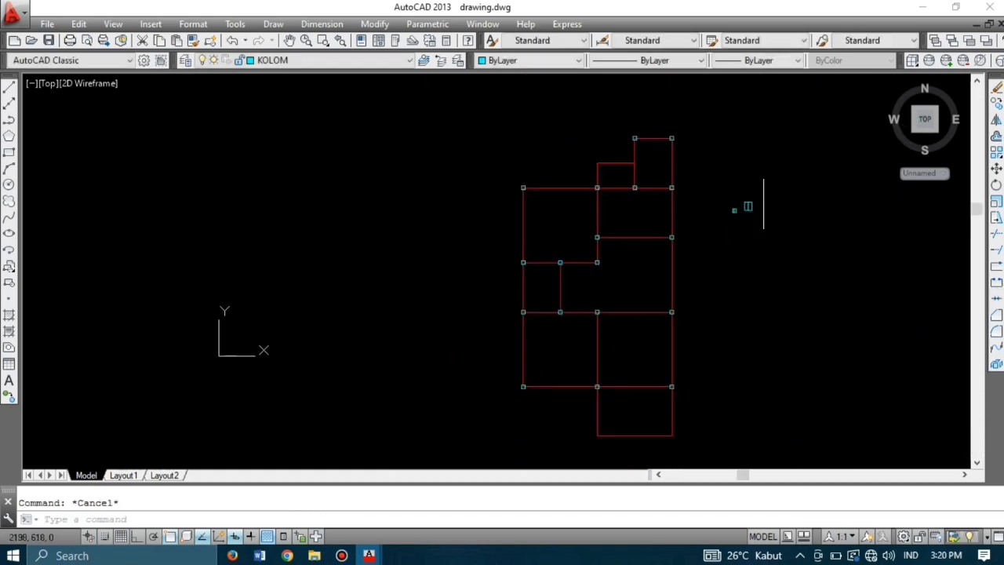
scroll(761, 205, up, 6)
Step: Copy the column square from its centre onto the lowest room's bottom corners
scroll(676, 246, down, 2)
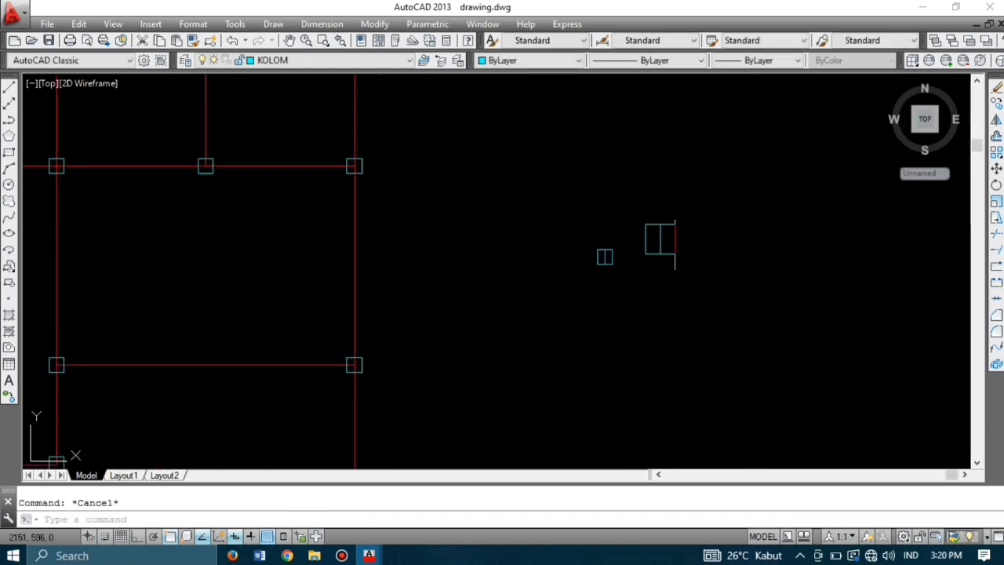
click(672, 224)
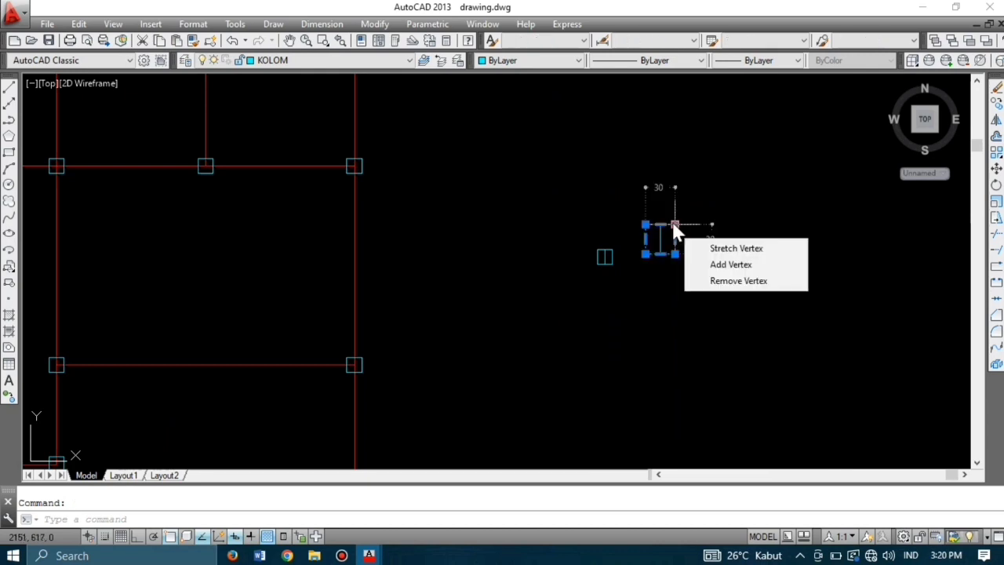
text(co)
key(Return)
click(660, 239)
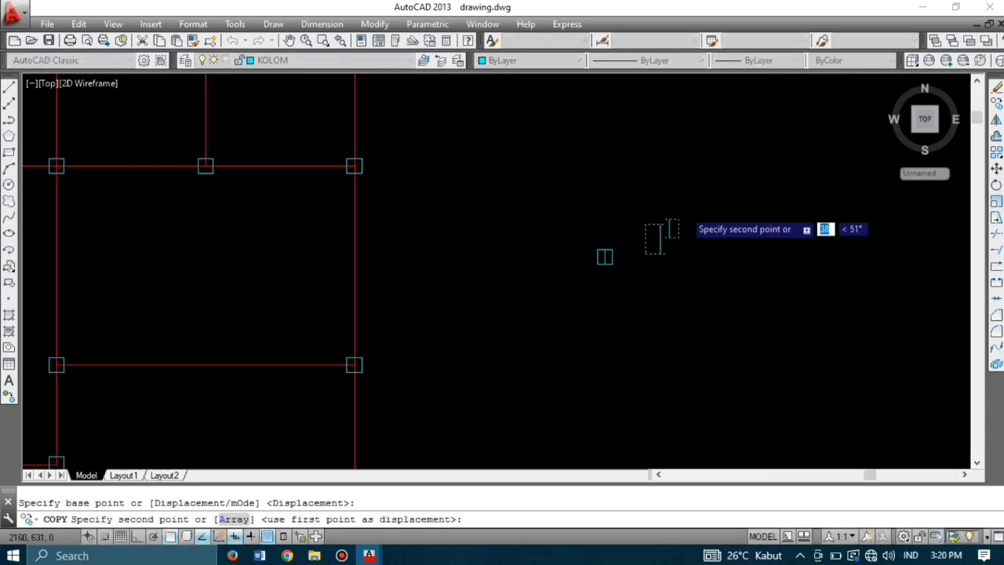
scroll(690, 163, down, 5)
scroll(579, 393, up, 5)
click(587, 280)
scroll(677, 288, down, 6)
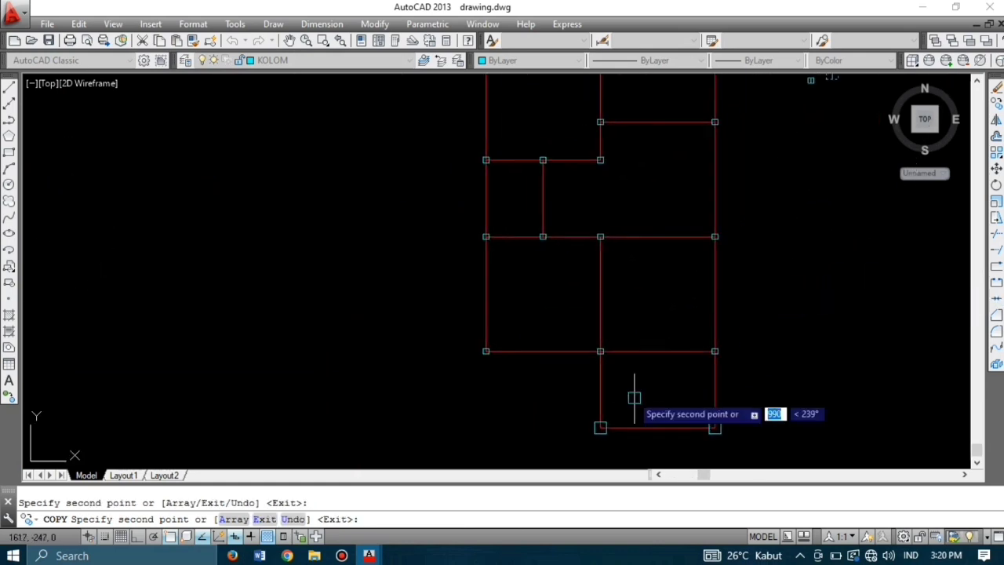
key(Escape)
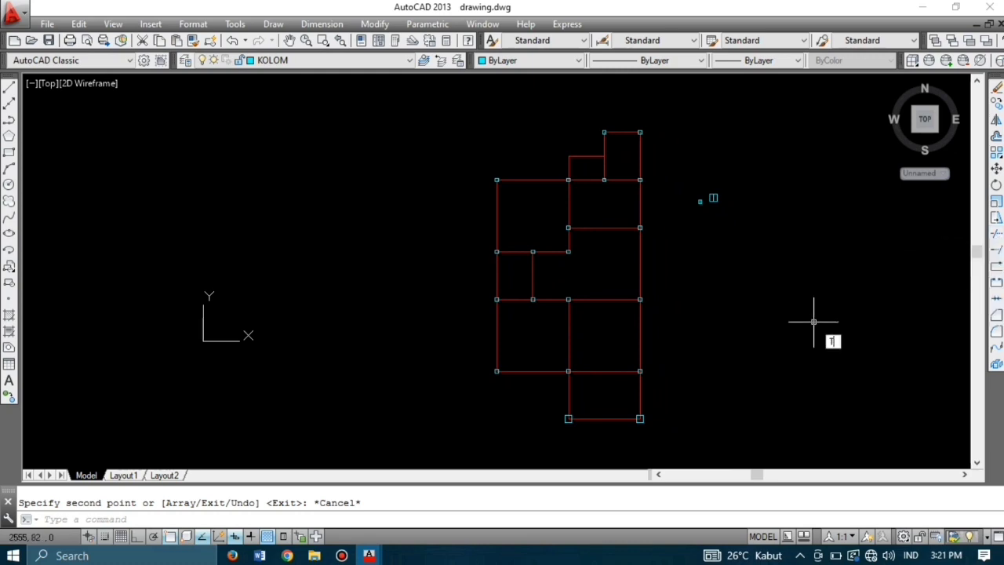
Step: Start TRIM with all objects as cutting edges and clear the axis lines inside the first two column squares
text(R)
key(Return)
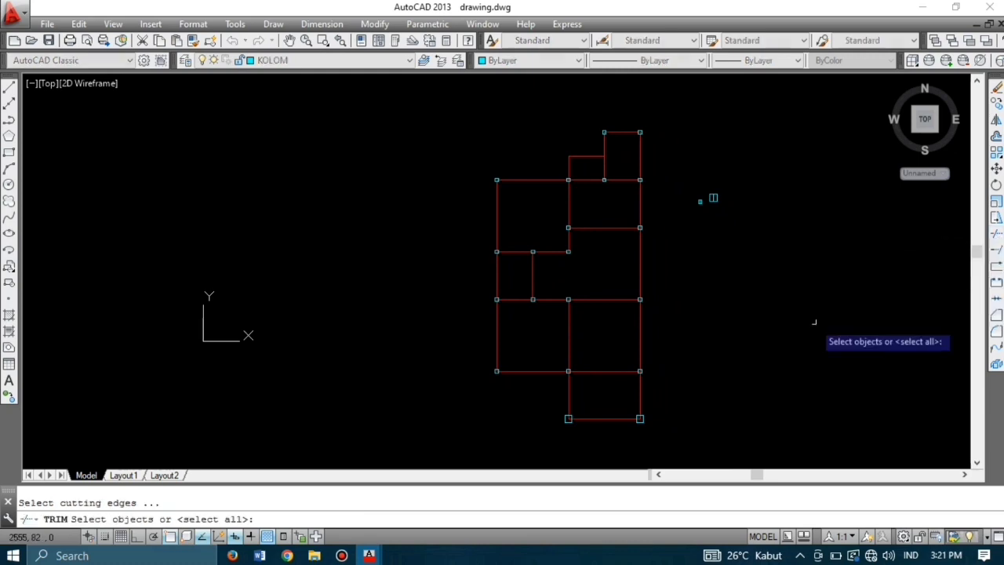
key(Return)
scroll(634, 385, up, 5)
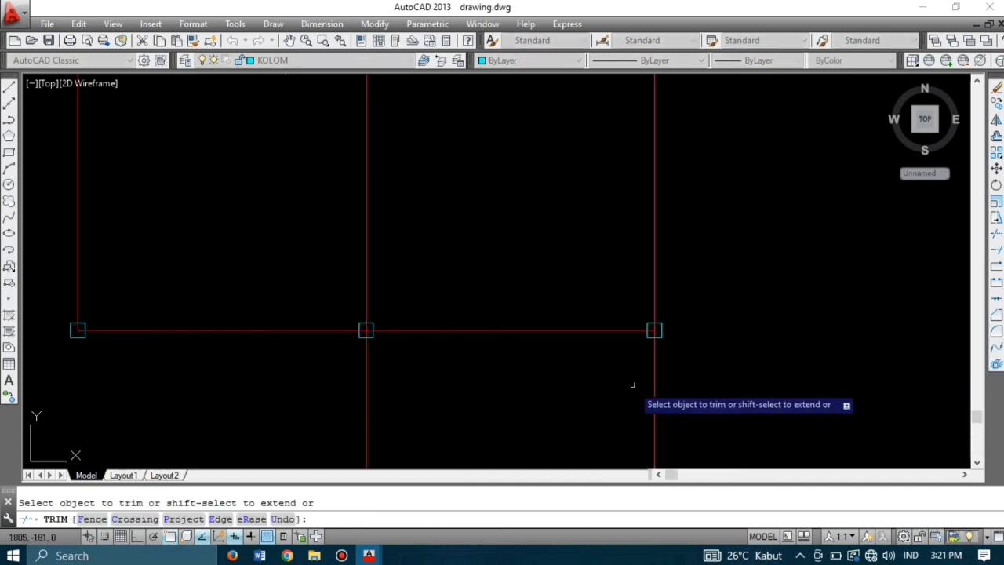
scroll(684, 246, up, 4)
scroll(683, 247, up, 2)
click(698, 272)
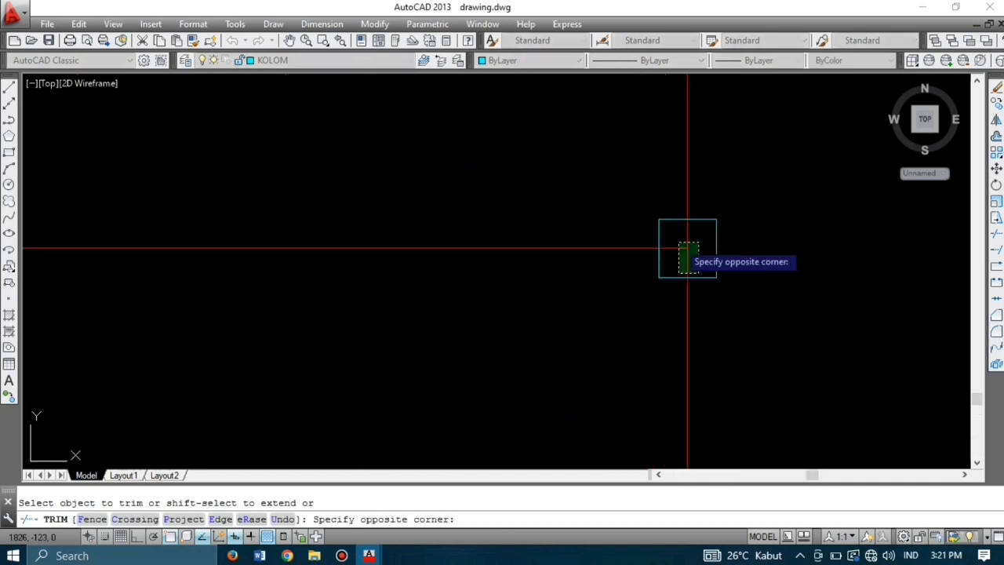
click(680, 242)
scroll(733, 245, down, 8)
scroll(549, 259, up, 6)
Step: Trim the axis lines out of the next column, the corner column, the top-right column and a middle column
scroll(576, 274, down, 2)
scroll(618, 273, up, 4)
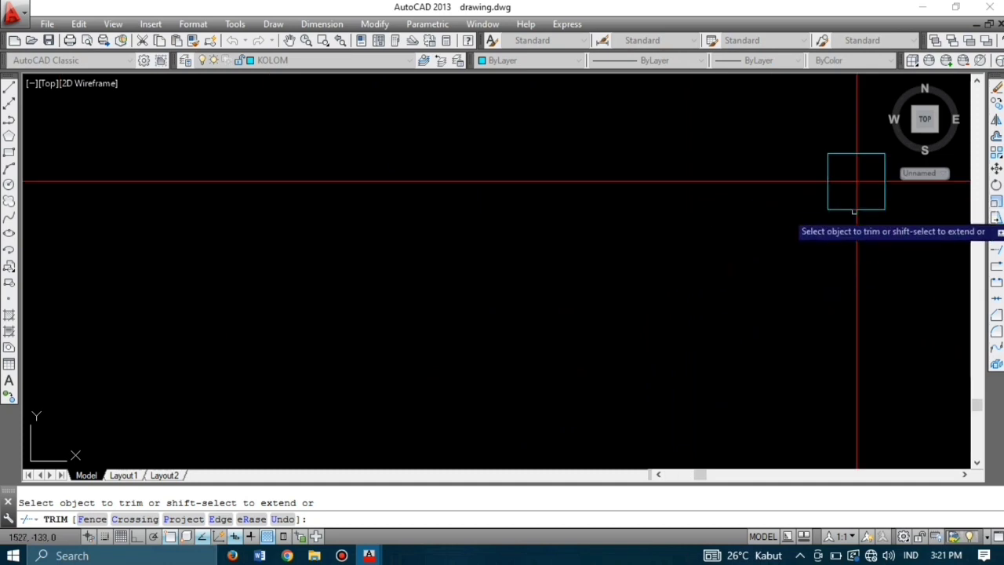
click(864, 198)
click(847, 168)
scroll(827, 212, down, 2)
scroll(544, 319, up, 3)
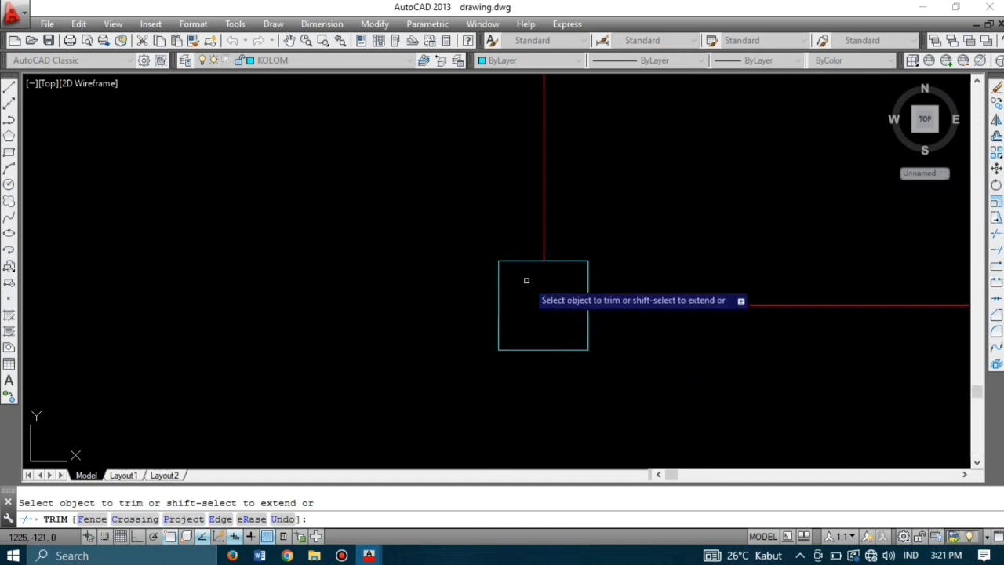
scroll(494, 191, down, 6)
scroll(595, 353, up, 6)
scroll(560, 334, down, 4)
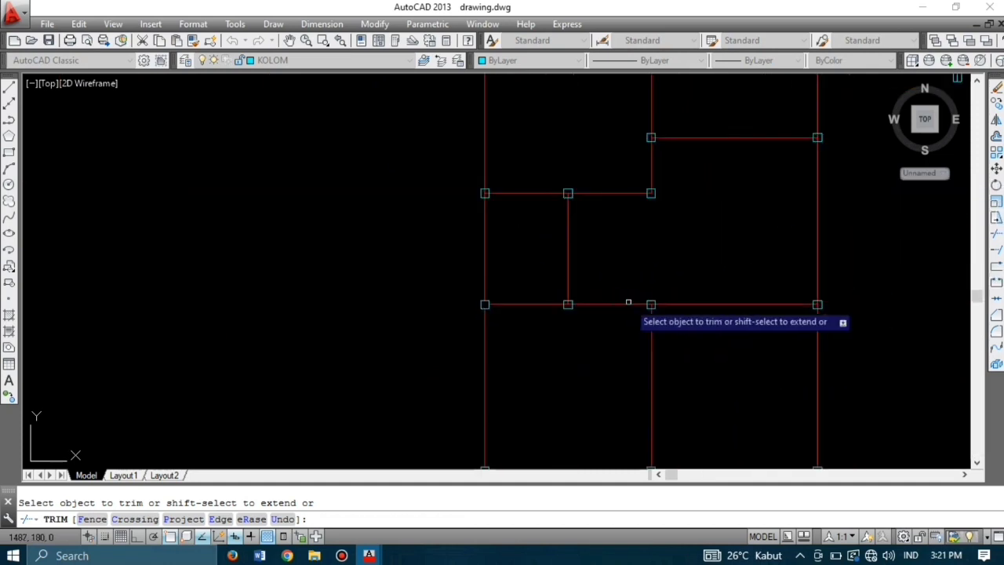
scroll(630, 298, up, 4)
scroll(699, 305, down, 3)
scroll(670, 208, up, 3)
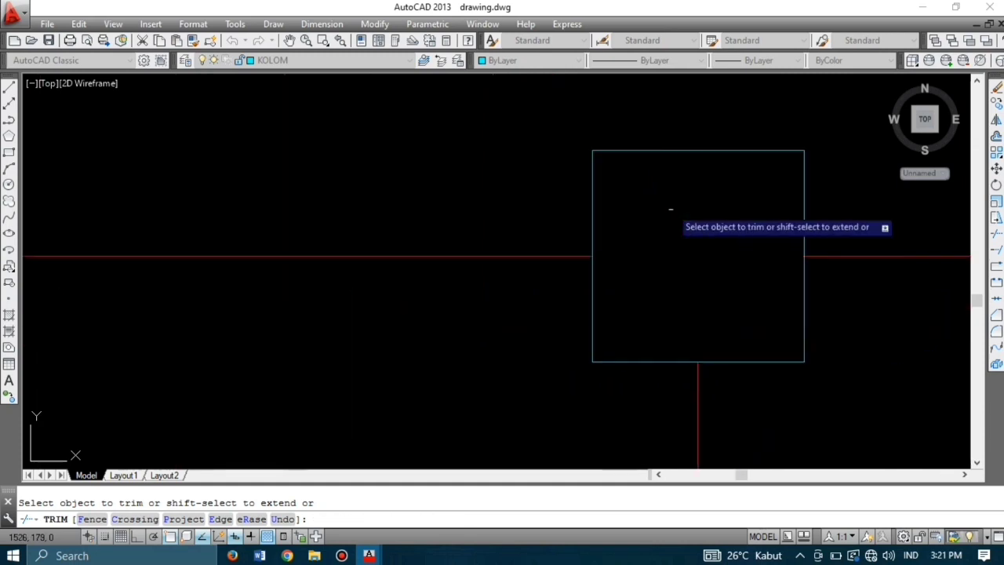
scroll(478, 274, down, 4)
scroll(634, 270, up, 5)
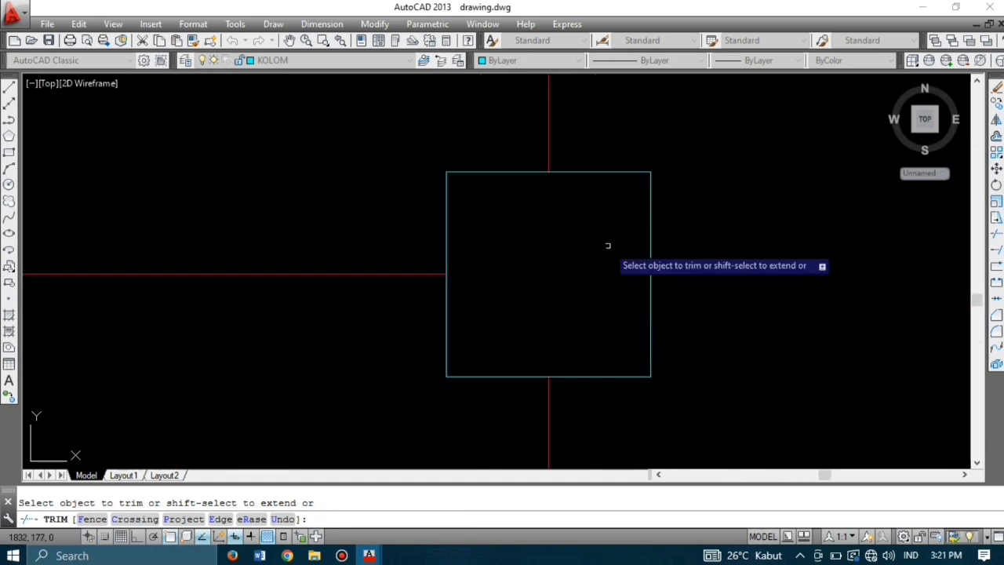
scroll(607, 246, down, 5)
scroll(693, 202, up, 5)
click(702, 322)
click(689, 309)
scroll(777, 288, down, 5)
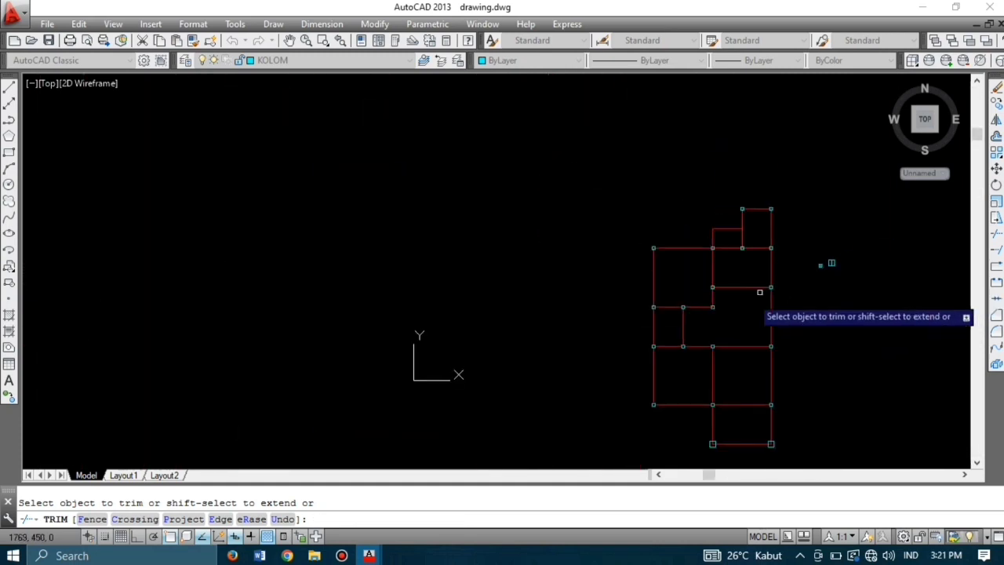
scroll(717, 308, up, 5)
click(659, 312)
click(652, 301)
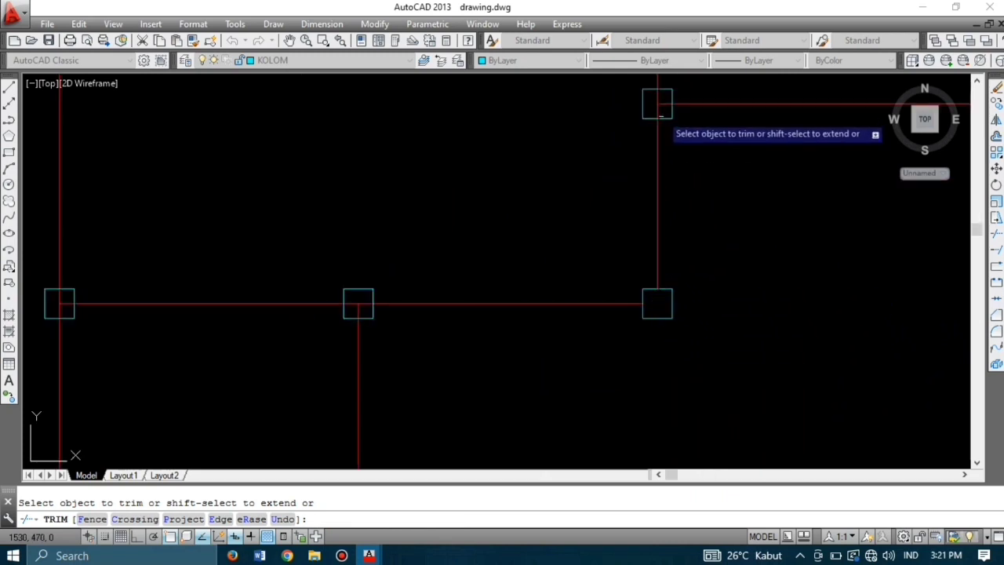
click(650, 96)
click(664, 111)
click(384, 314)
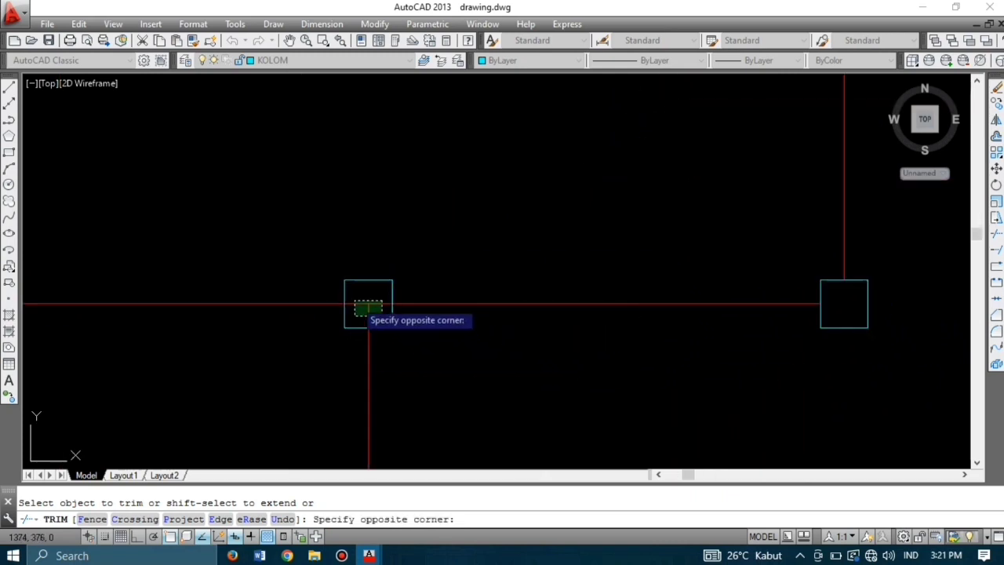
click(355, 299)
Step: Trim the axis lines inside the remaining column squares, then end the trim with the whole plan in view
scroll(455, 306, down, 5)
scroll(450, 304, up, 5)
scroll(450, 303, down, 5)
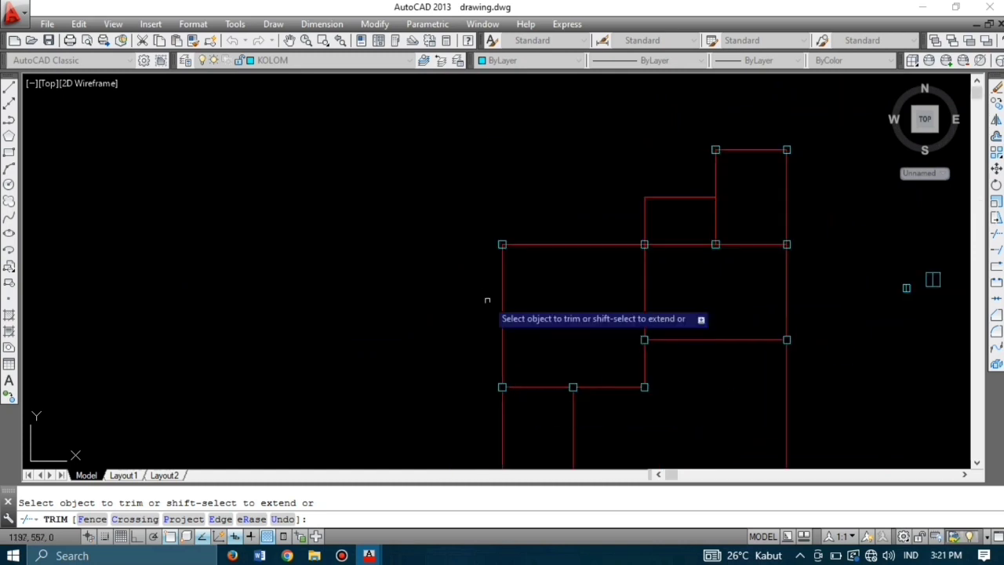
scroll(518, 365, up, 5)
click(519, 369)
click(525, 374)
scroll(524, 373, down, 4)
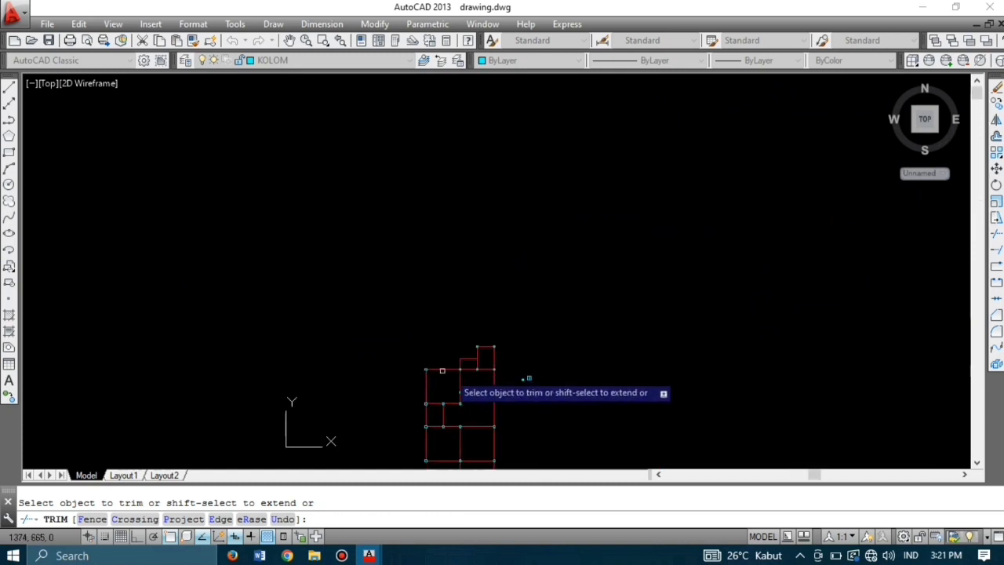
scroll(415, 350, up, 5)
click(352, 347)
click(328, 306)
scroll(337, 274, down, 4)
scroll(608, 304, up, 6)
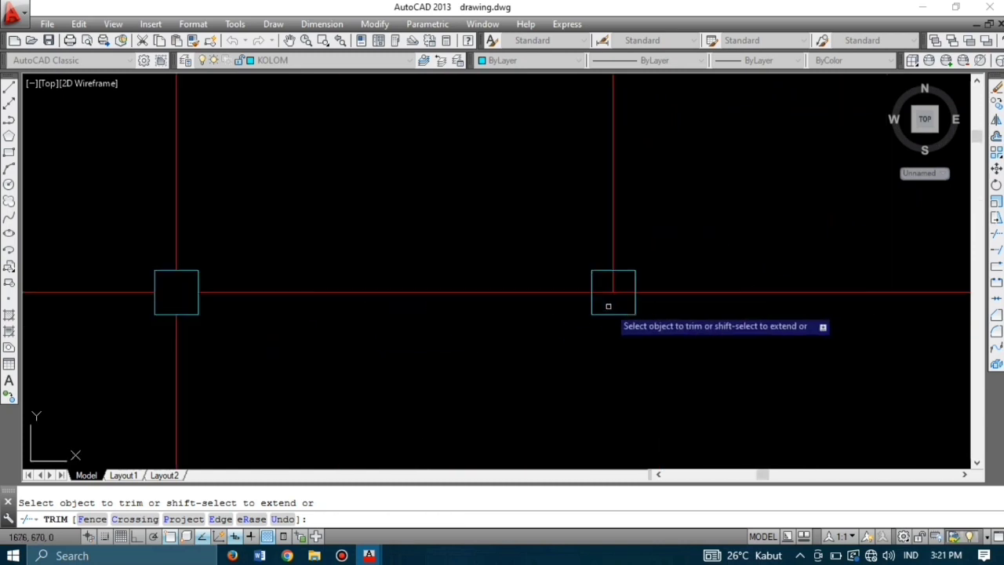
click(628, 303)
click(609, 256)
scroll(623, 252, down, 8)
scroll(635, 255, down, 4)
scroll(697, 258, up, 5)
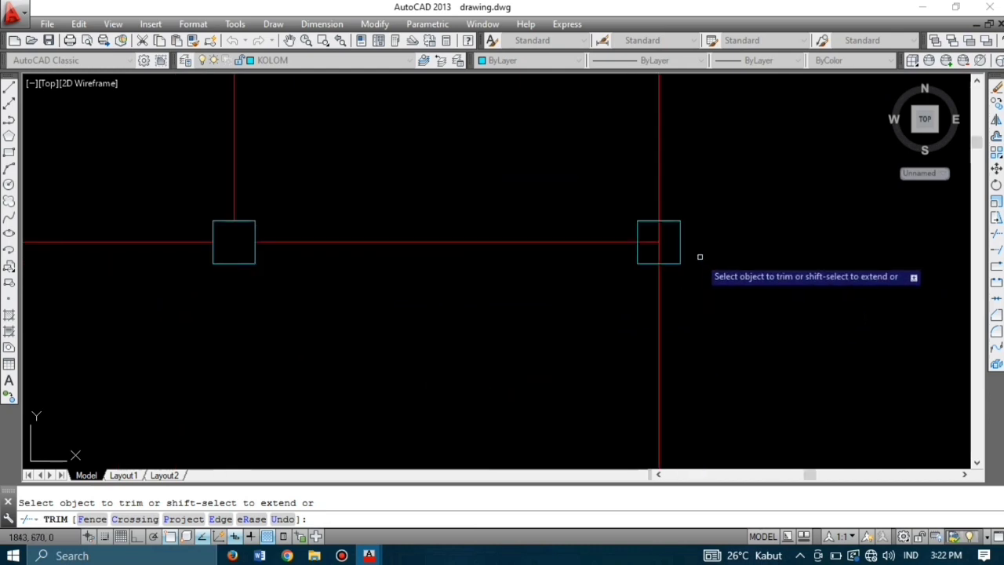
click(651, 251)
click(614, 201)
scroll(613, 314, down, 4)
scroll(613, 310, up, 6)
click(664, 256)
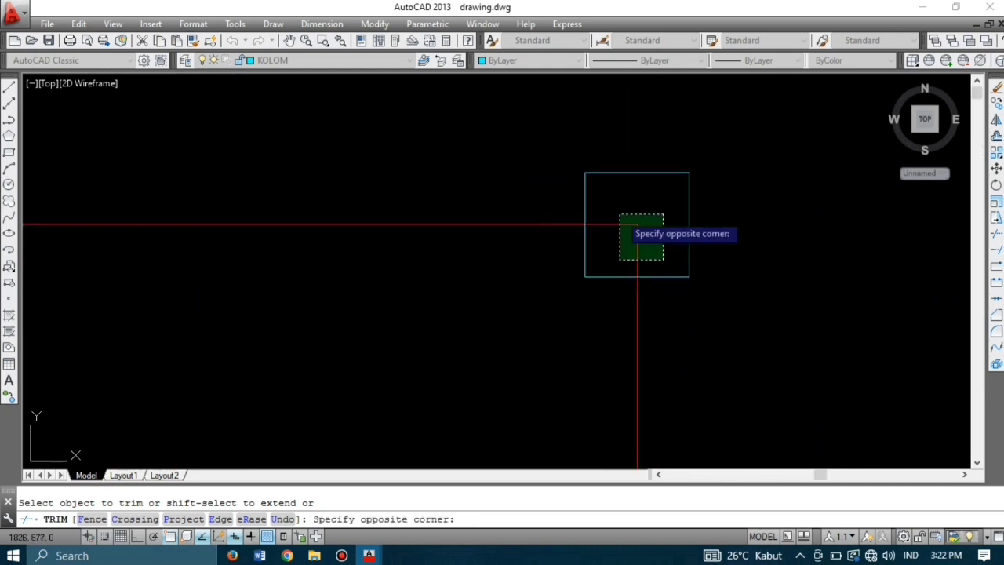
click(620, 211)
scroll(637, 272, down, 6)
scroll(540, 272, up, 7)
click(515, 335)
click(460, 258)
scroll(463, 245, down, 4)
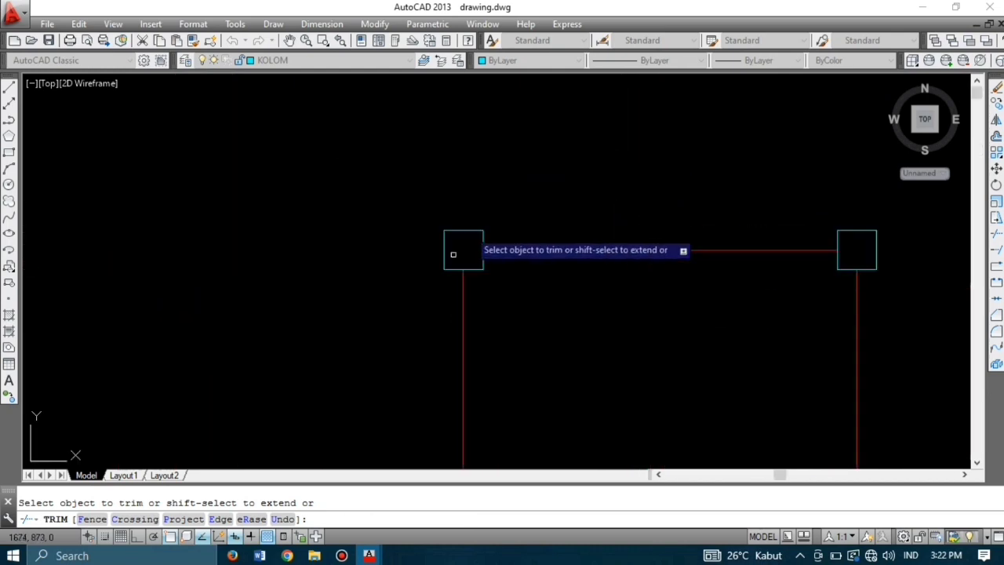
scroll(552, 236, down, 6)
scroll(545, 344, up, 1)
middle_drag(544, 345, 570, 286)
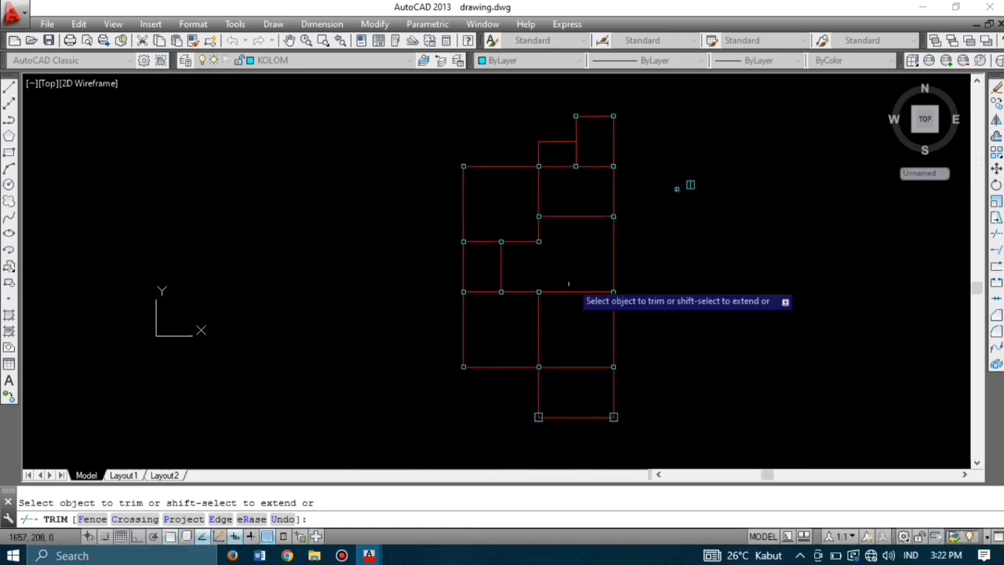
key(Escape)
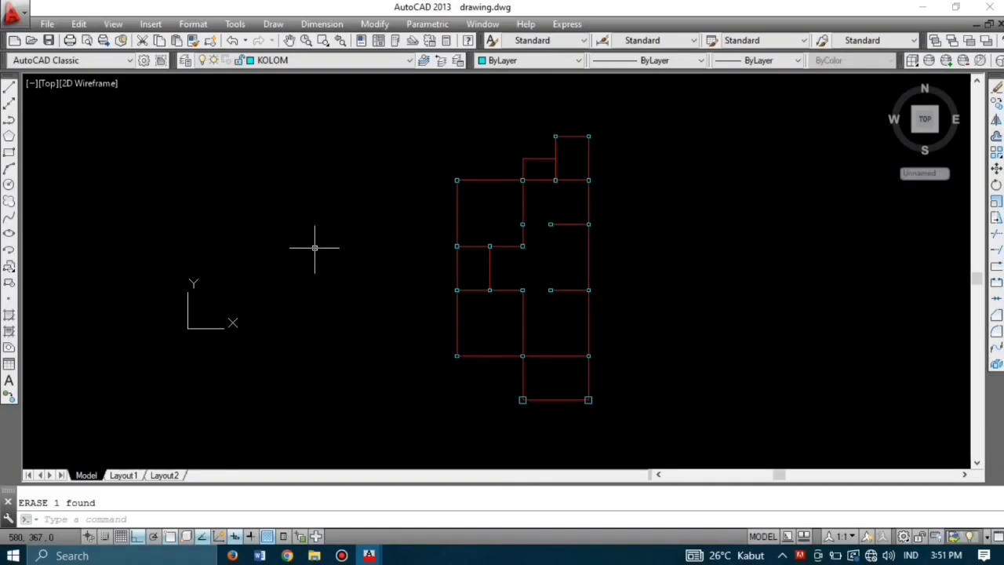
Step: Make DINDING the current layer and start MLINE with Zero justification and scale 15
click(315, 62)
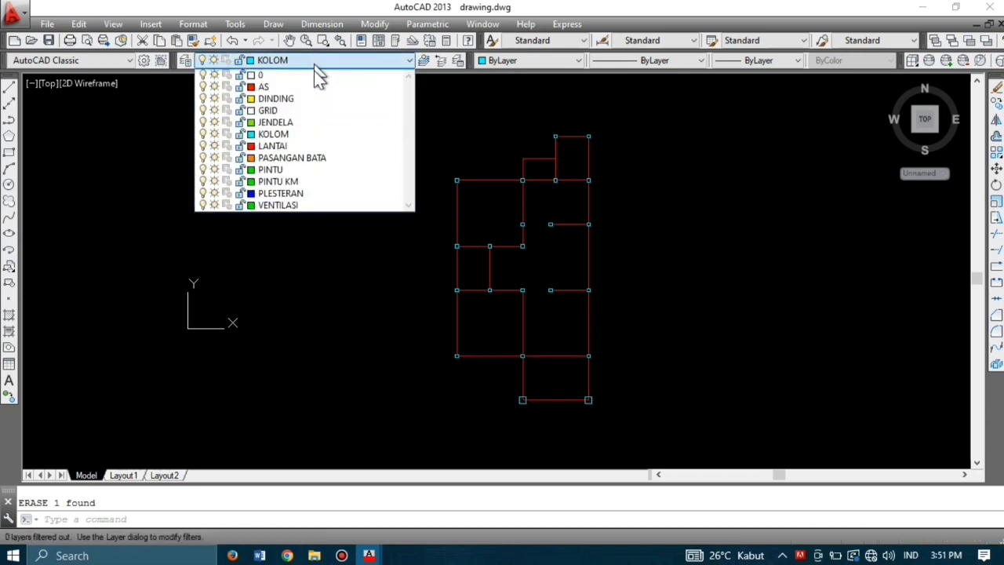
click(320, 101)
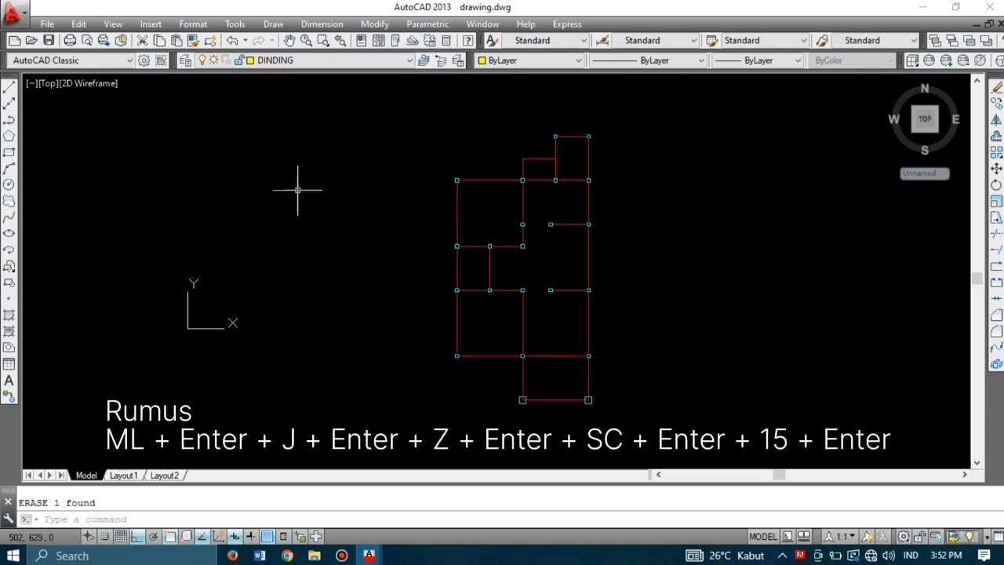
text(ML)
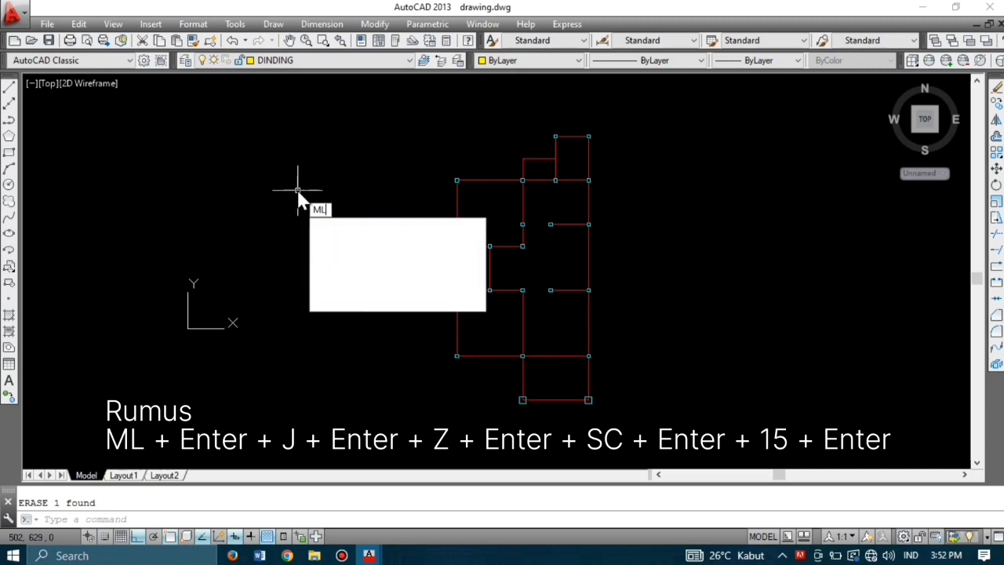
key(Return)
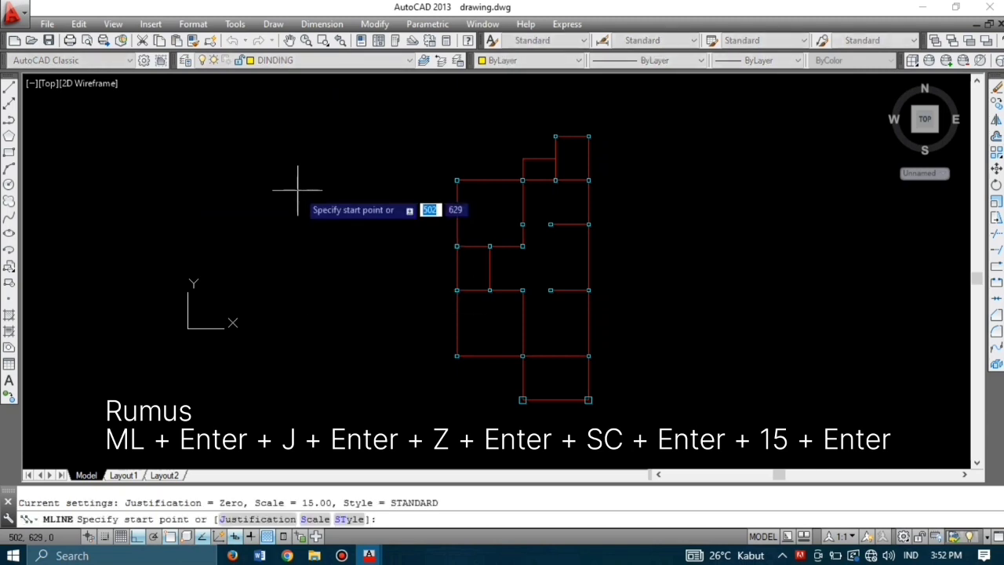
text(J)
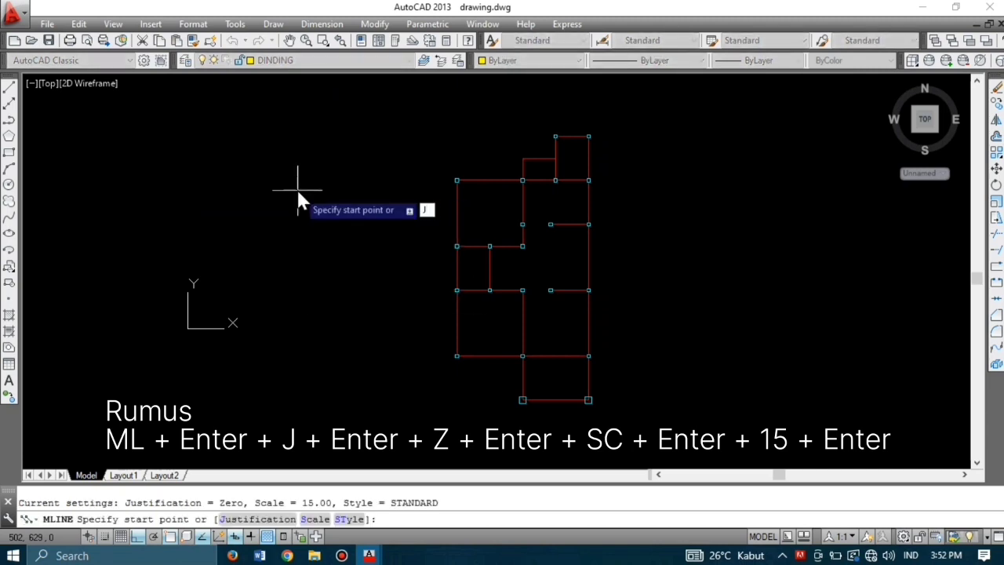
key(Return)
text(Z)
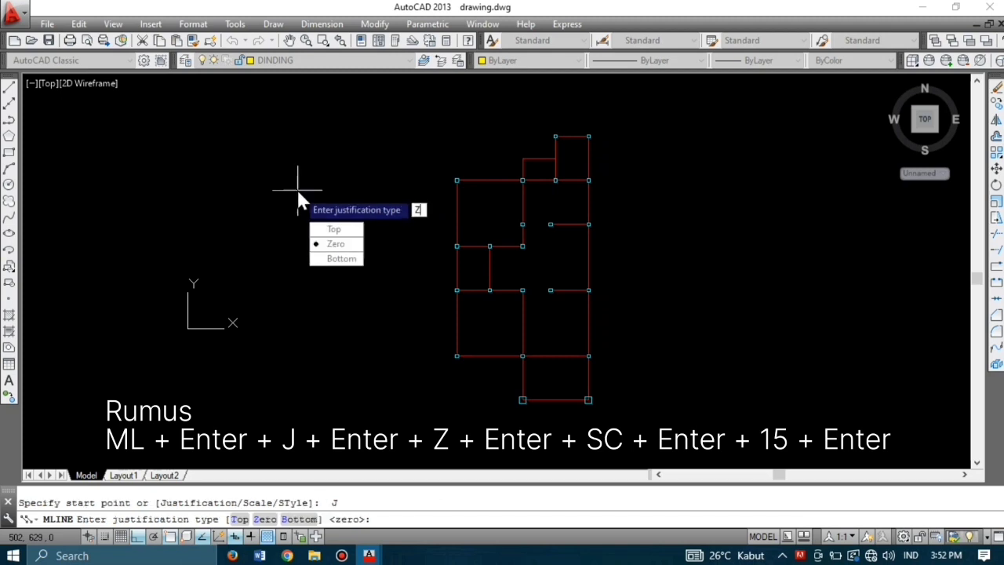
key(Return)
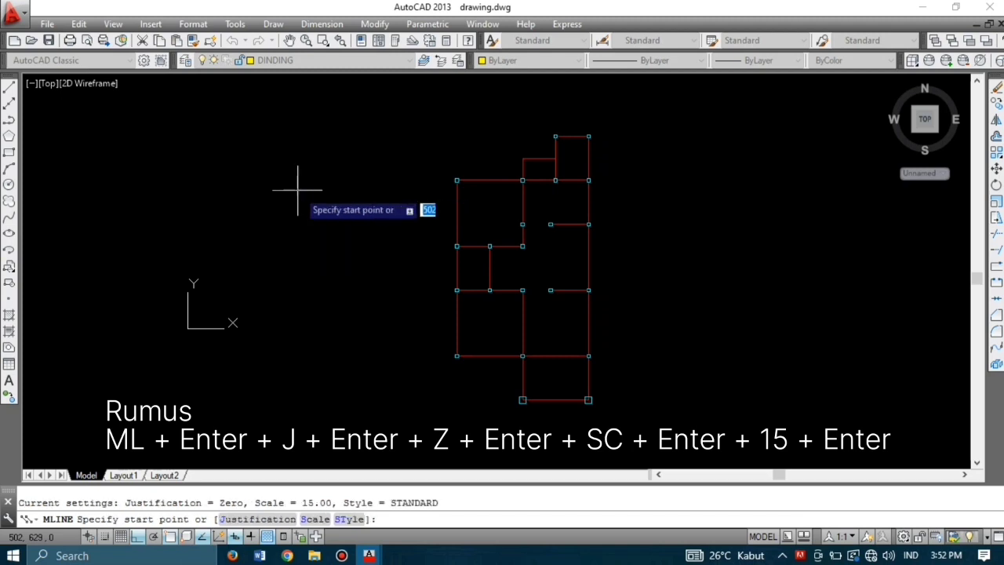
key(Return)
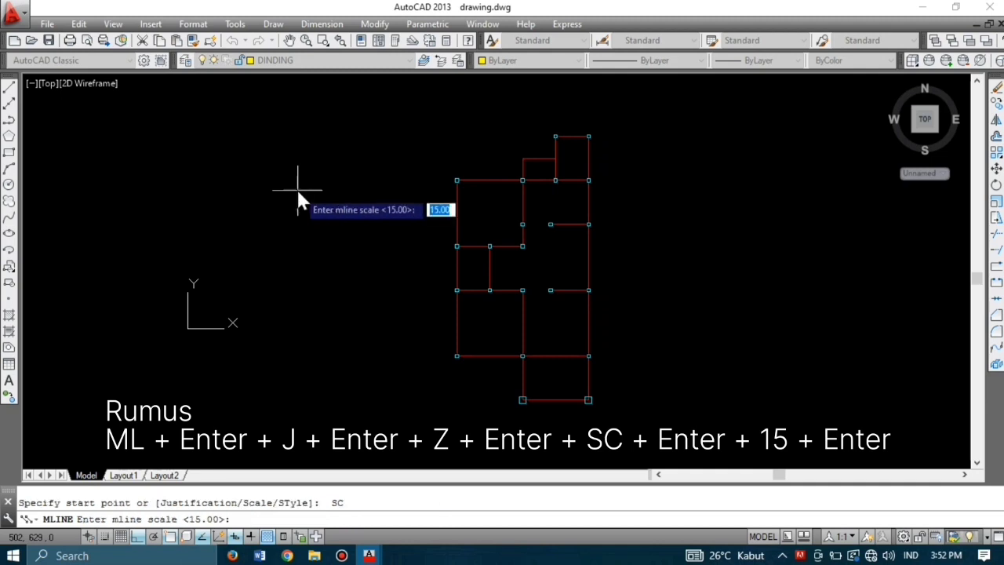
text(15)
key(Return)
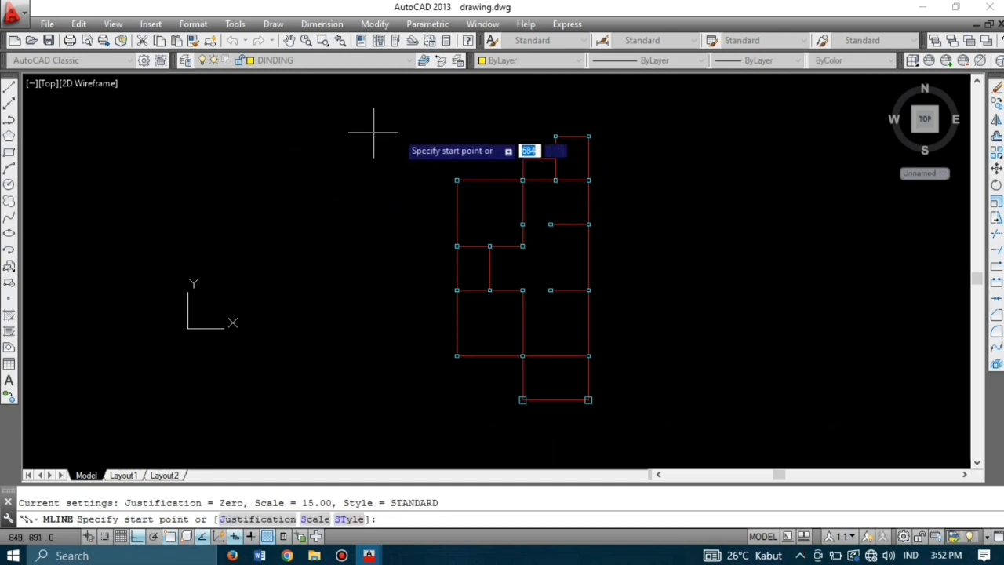
Step: Finish the first multiline wall, then add the right-side and left walls between columns
scroll(581, 129, up, 5)
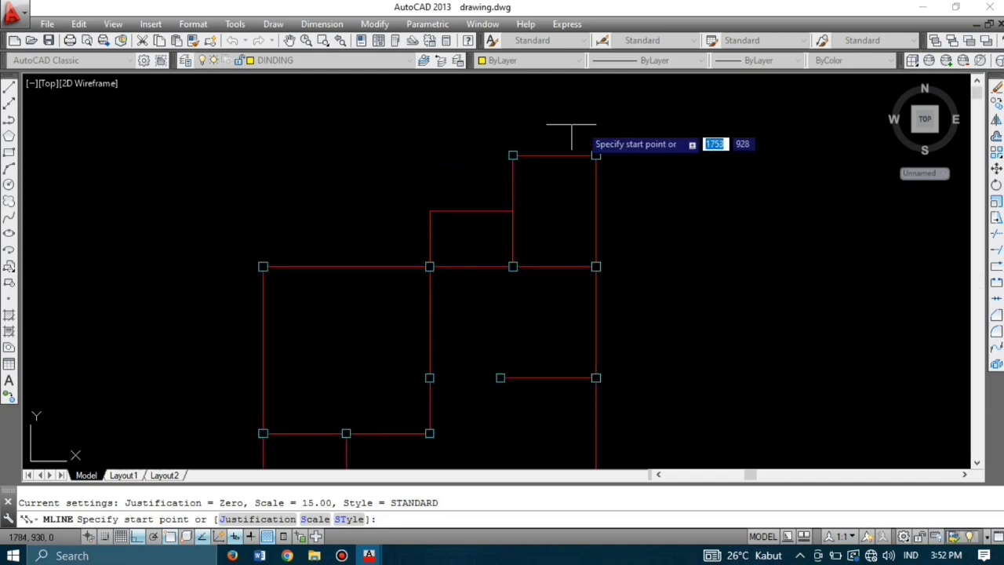
scroll(514, 166, up, 3)
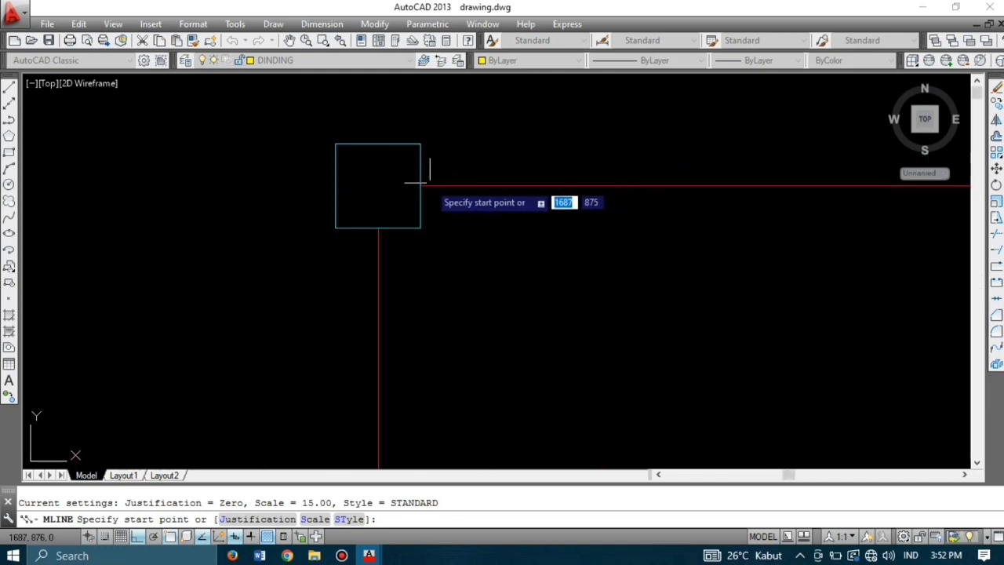
scroll(420, 186, down, 5)
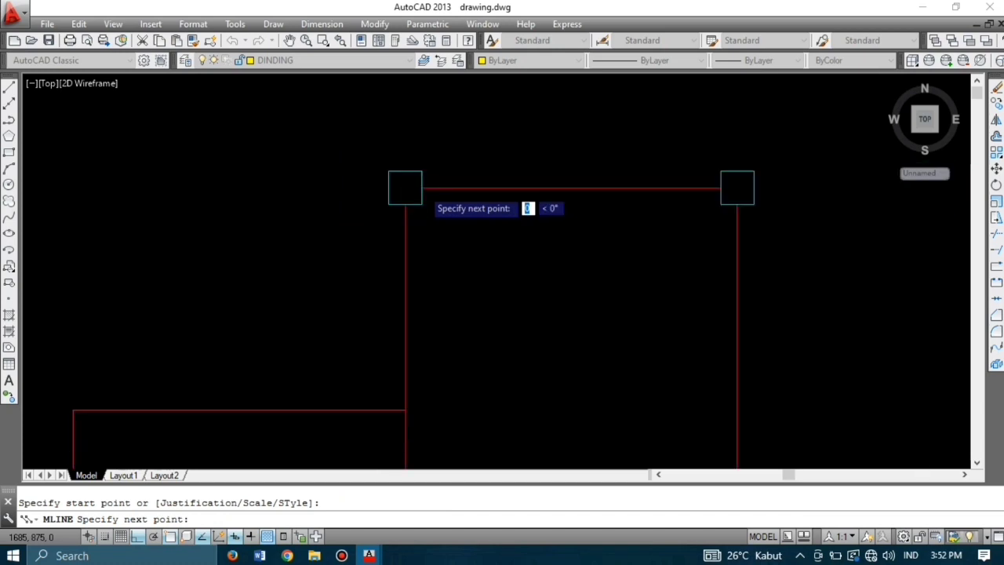
key(Return)
key(Return)
click(620, 199)
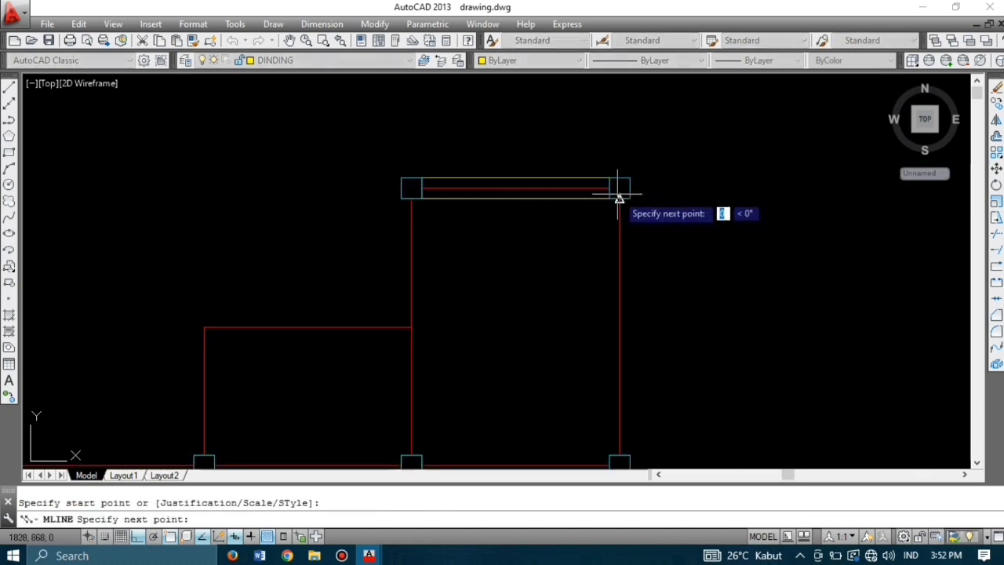
scroll(627, 297, up, 7)
click(594, 228)
key(Return)
scroll(594, 228, down, 6)
scroll(510, 130, up, 8)
key(Return)
click(540, 148)
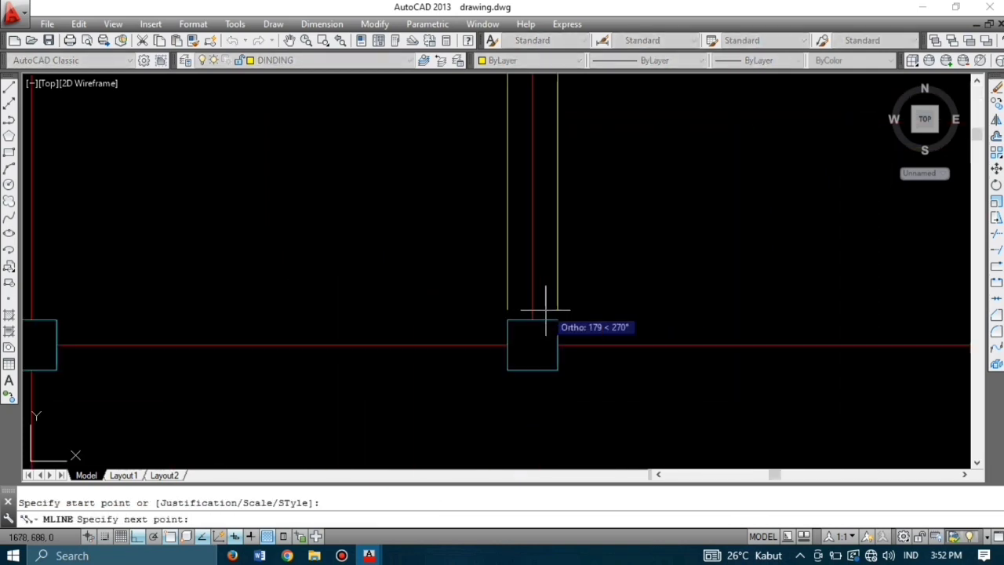
click(535, 318)
key(Return)
scroll(564, 271, down, 7)
Step: Draw the horizontal wall run along the middle axis, column to column
key(Return)
click(674, 280)
click(563, 280)
key(Return)
key(Return)
click(551, 280)
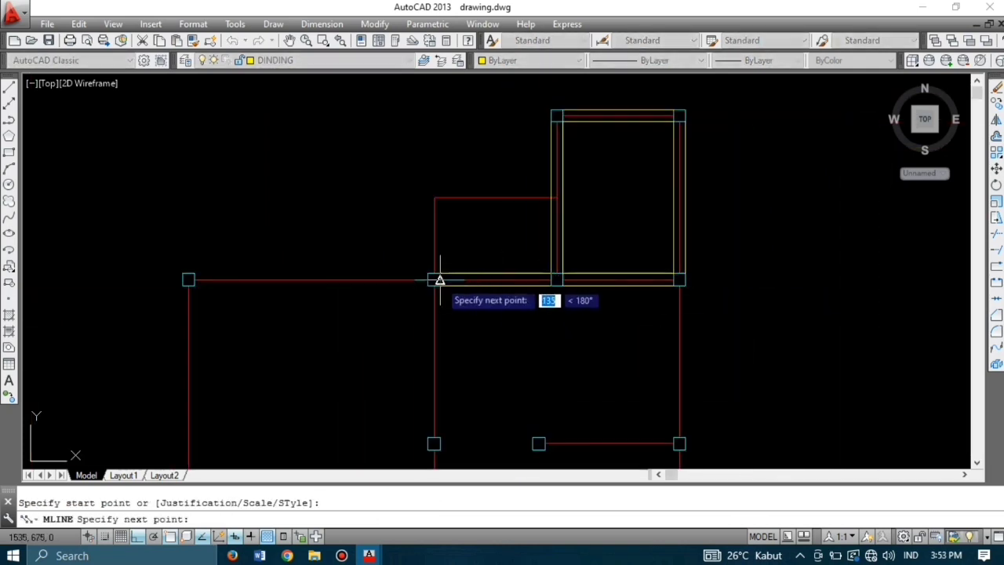
click(441, 280)
key(Return)
key(Return)
click(428, 280)
click(194, 280)
key(Return)
scroll(471, 204, down, 5)
scroll(498, 270, up, 5)
scroll(594, 228, down, 3)
Step: Add the right-axis wall and the short walls along the lower and upper axes
key(Return)
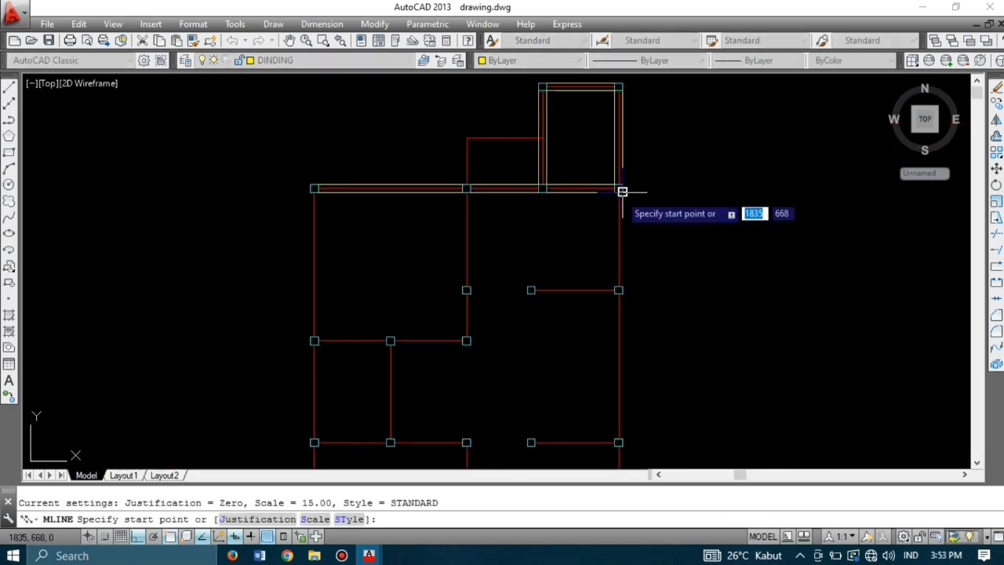
click(620, 190)
click(616, 286)
scroll(616, 284, up, 3)
key(Return)
click(616, 285)
scroll(616, 284, down, 2)
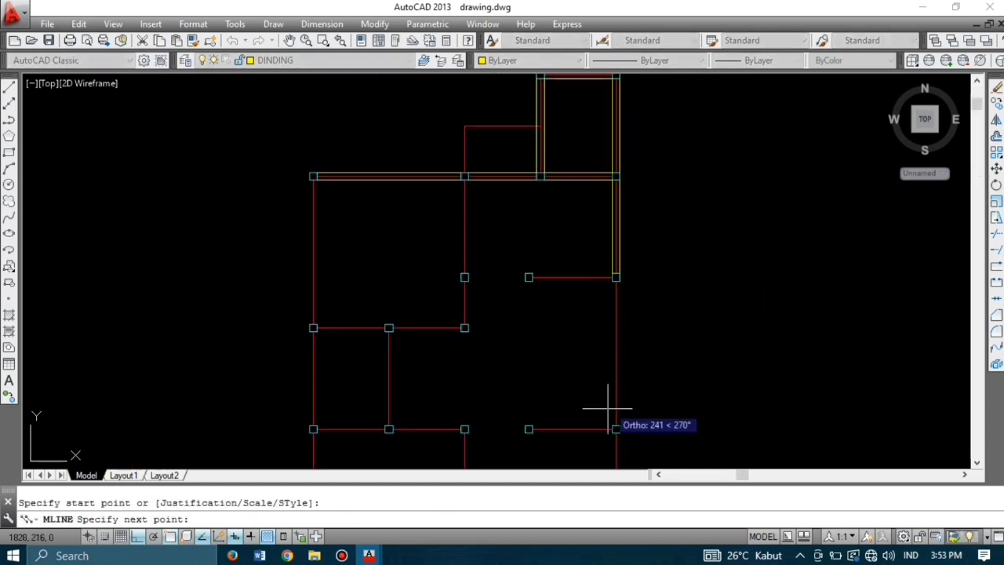
scroll(616, 424, up, 2)
click(612, 423)
key(Return)
key(Return)
click(605, 429)
click(479, 429)
key(Return)
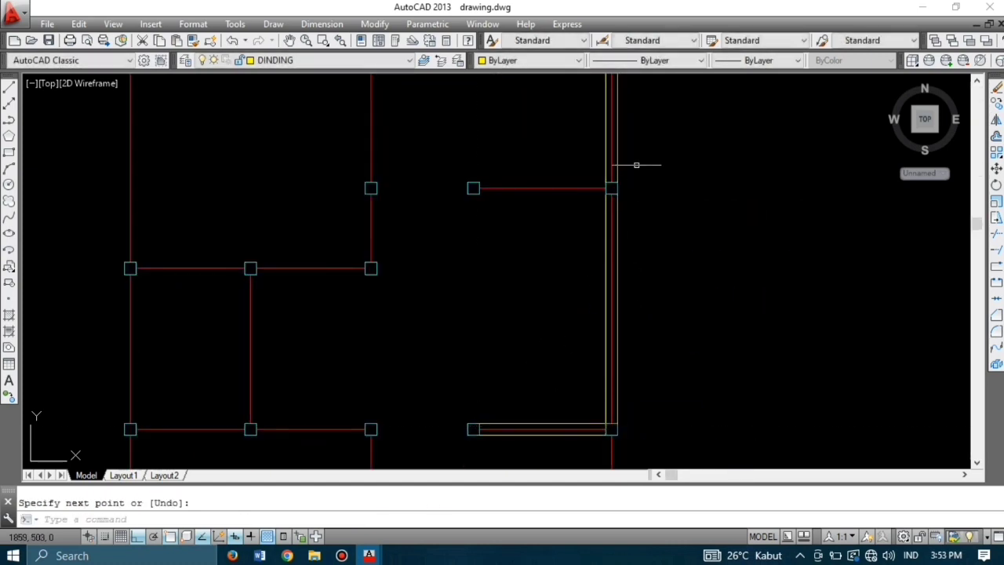
Step: Draw the left, middle and short vertical walls plus the two bottom walls
key(Return)
click(605, 189)
click(480, 188)
key(Return)
scroll(480, 188, down, 5)
scroll(383, 148, up, 5)
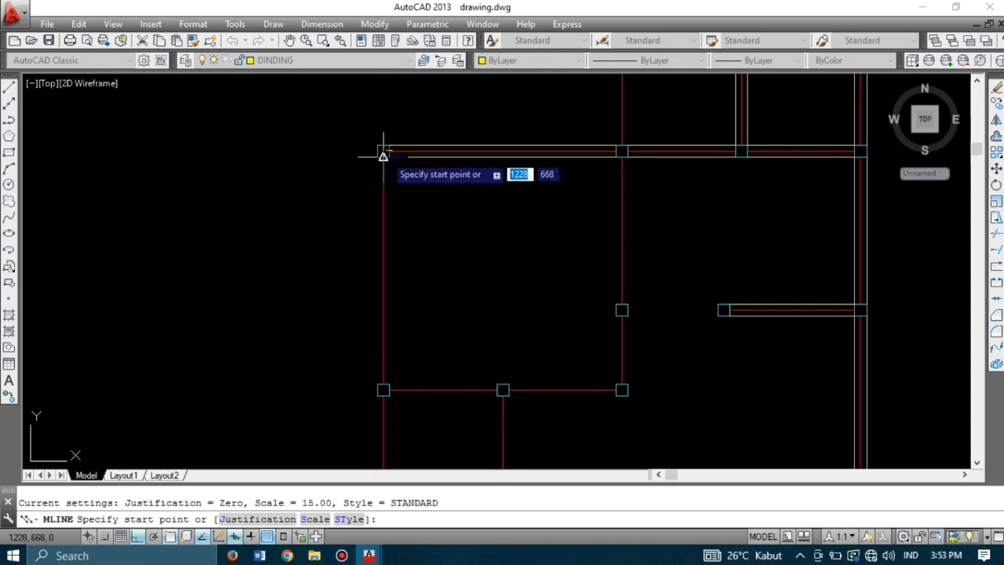
click(384, 154)
click(384, 389)
key(Return)
key(Return)
click(621, 152)
click(622, 304)
key(Return)
key(Return)
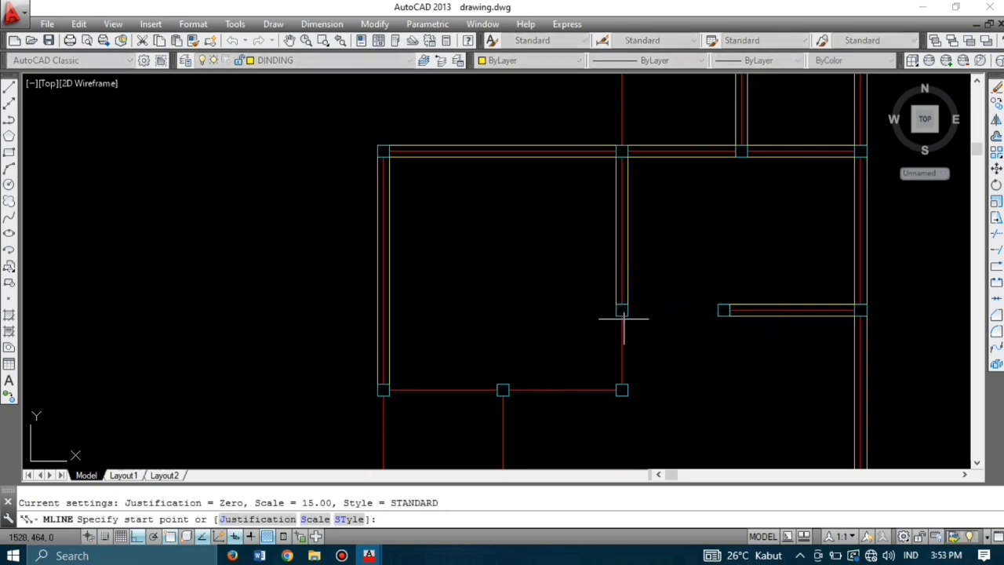
click(622, 316)
click(622, 385)
key(Return)
key(Return)
click(390, 390)
click(497, 390)
key(Return)
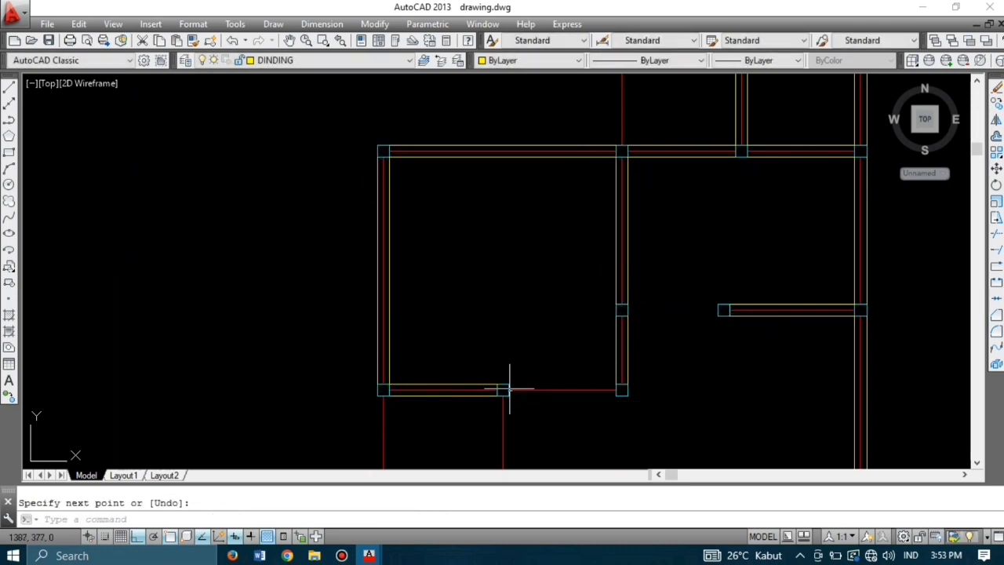
key(Return)
click(509, 390)
click(617, 390)
key(Return)
scroll(604, 189, down, 5)
scroll(571, 224, up, 3)
scroll(572, 202, up, 2)
Step: Add another pair of vertical walls and the two bottom walls beneath them
key(Return)
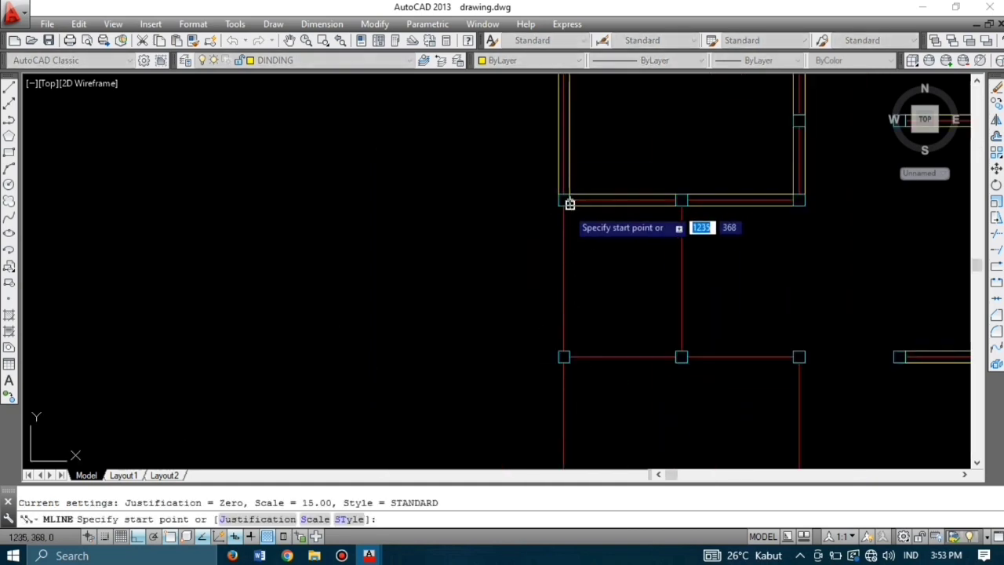
click(565, 202)
click(565, 353)
key(Return)
key(Return)
click(681, 201)
click(681, 351)
key(Return)
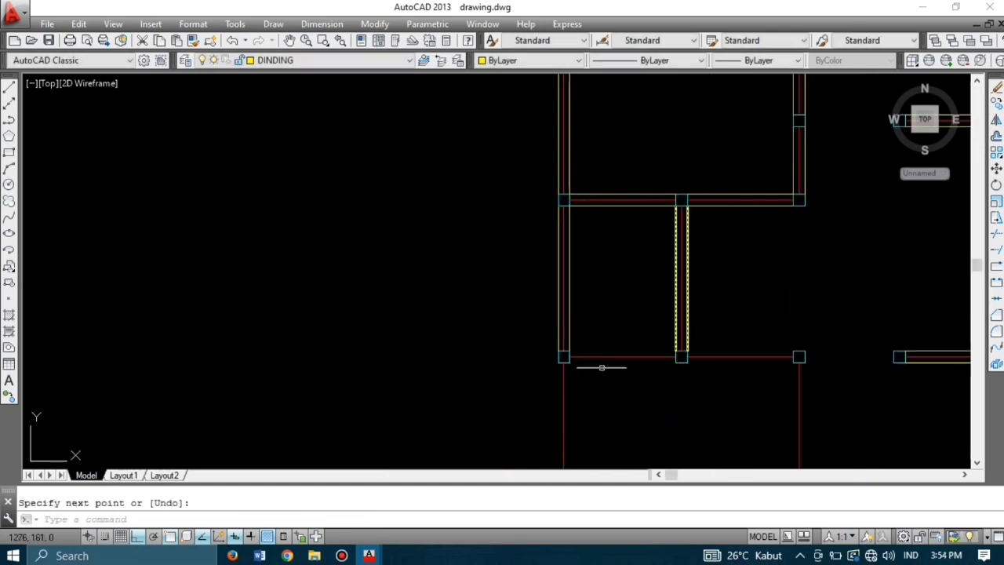
key(Return)
click(568, 357)
click(677, 356)
key(Return)
Step: Wall the lower-left part of the plan: a left vertical wall and a long bottom wall
key(Return)
click(687, 358)
click(794, 357)
key(Return)
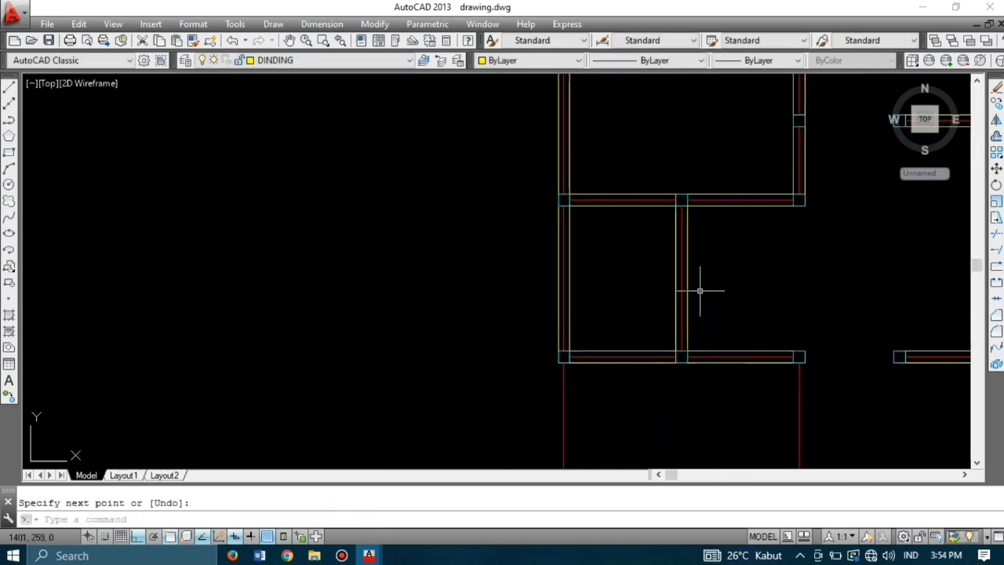
scroll(690, 314, down, 2)
middle_drag(653, 444, 621, 334)
key(Return)
scroll(574, 234, up, 4)
click(587, 227)
scroll(583, 379, up, 5)
click(594, 323)
key(Return)
scroll(593, 333, down, 6)
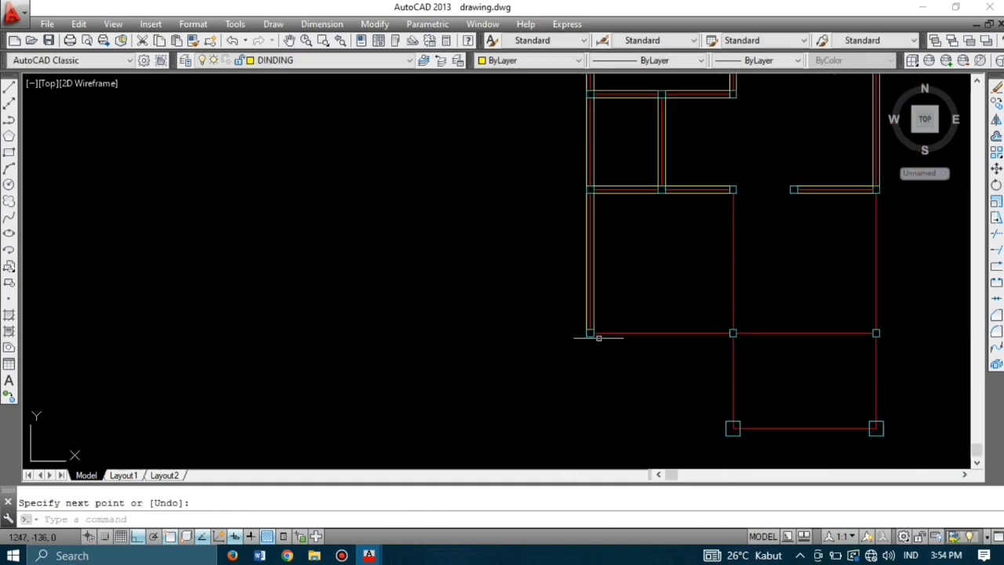
key(Return)
scroll(598, 335, up, 4)
click(588, 335)
click(932, 335)
Step: Close the remaining walls between the right and middle columns, then recentre the plan
key(Return)
key(Return)
scroll(744, 288, up, 6)
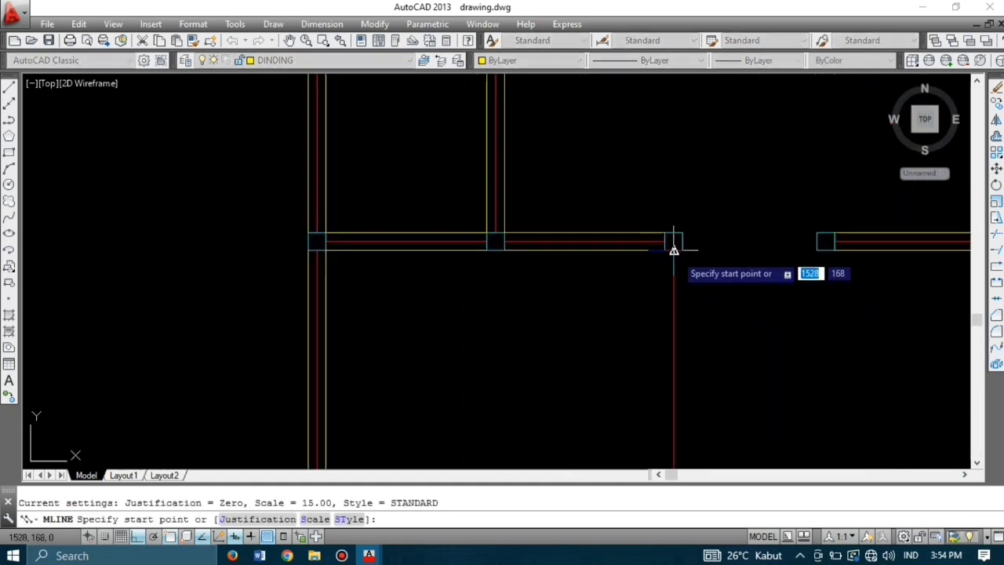
click(672, 248)
click(674, 366)
key(Return)
scroll(643, 378, down, 4)
key(Return)
scroll(791, 237, up, 4)
click(784, 242)
scroll(784, 241, down, 4)
scroll(789, 373, up, 6)
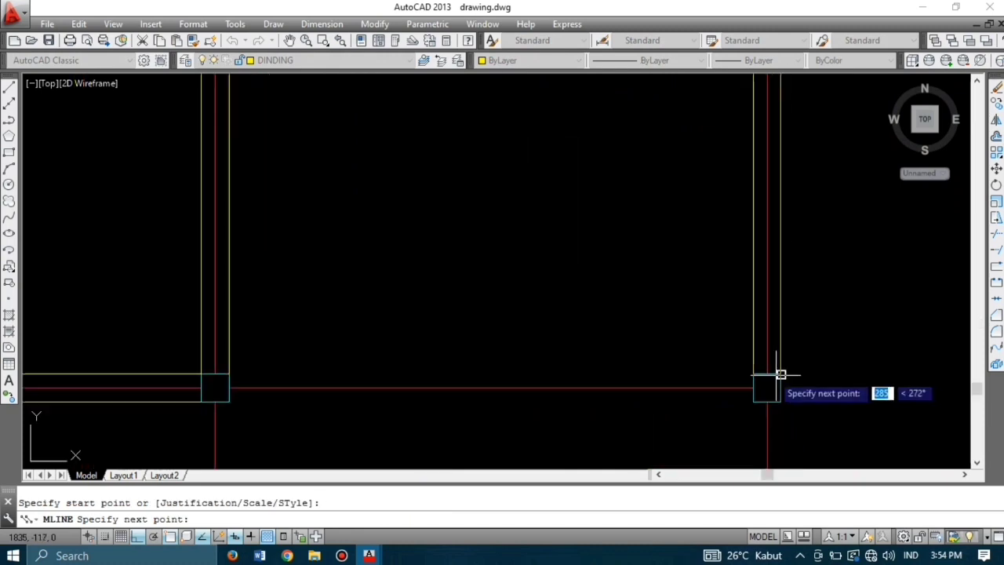
click(768, 375)
key(Return)
key(Return)
click(762, 376)
scroll(757, 366, down, 5)
scroll(629, 377, up, 8)
click(652, 320)
scroll(639, 320, down, 10)
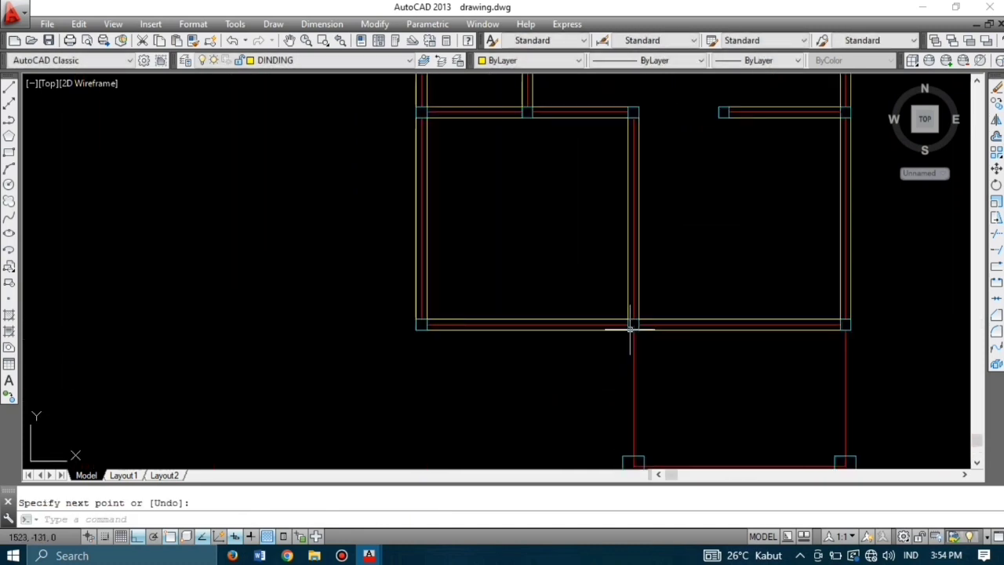
scroll(648, 279, up, 2)
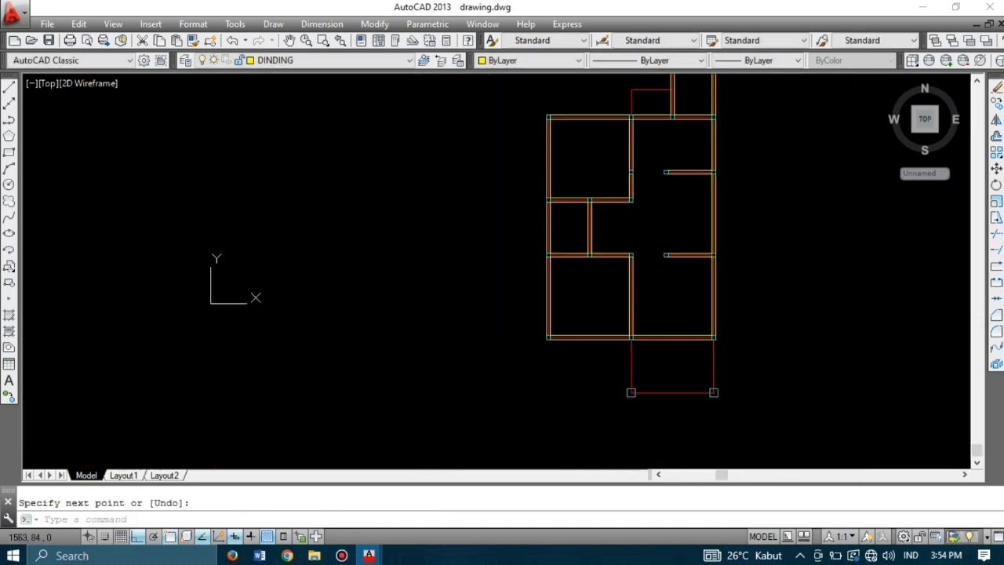
middle_drag(644, 276, 561, 332)
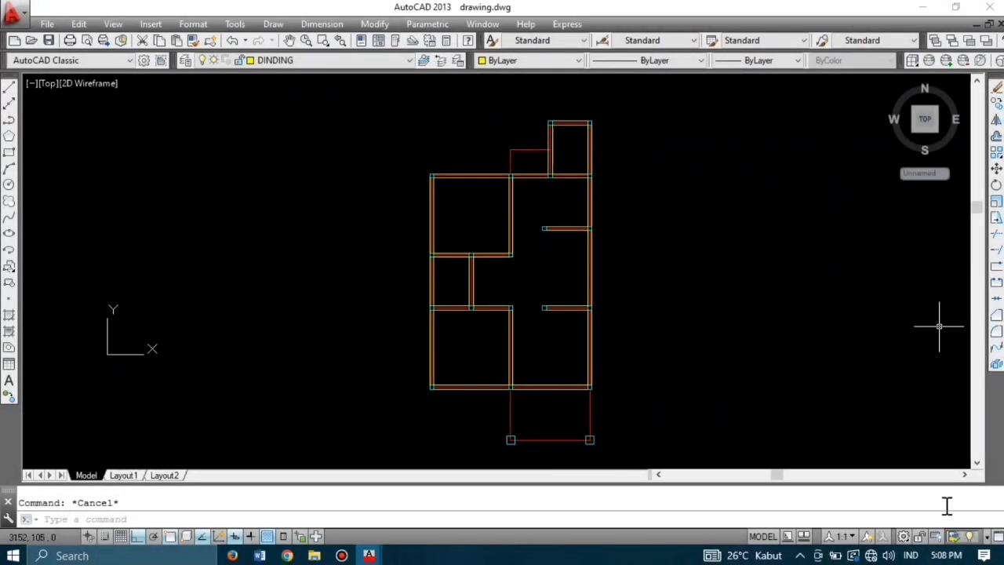
Step: Switch the current layer to PLESTERAN from the Layers toolbar dropdown
click(302, 61)
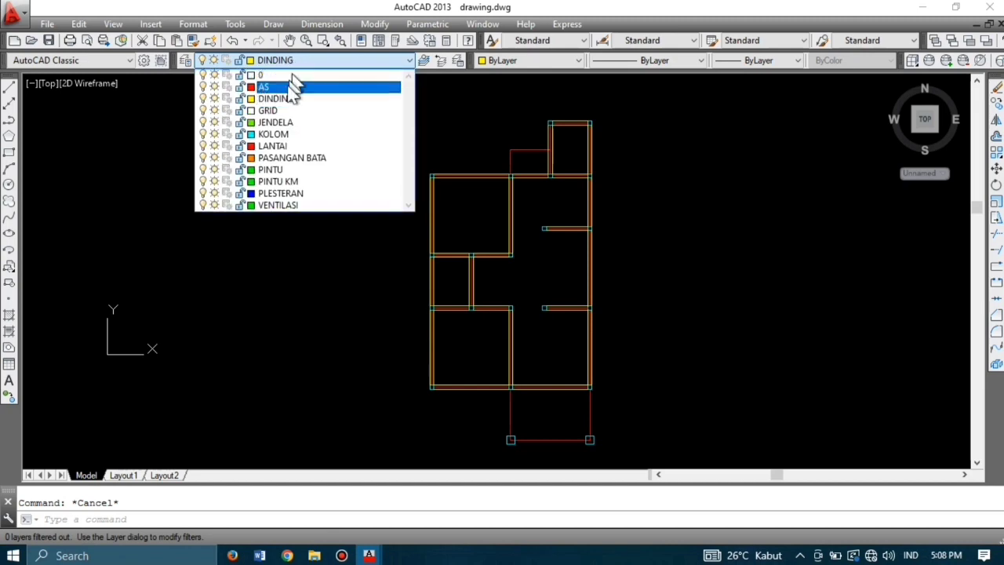
click(314, 193)
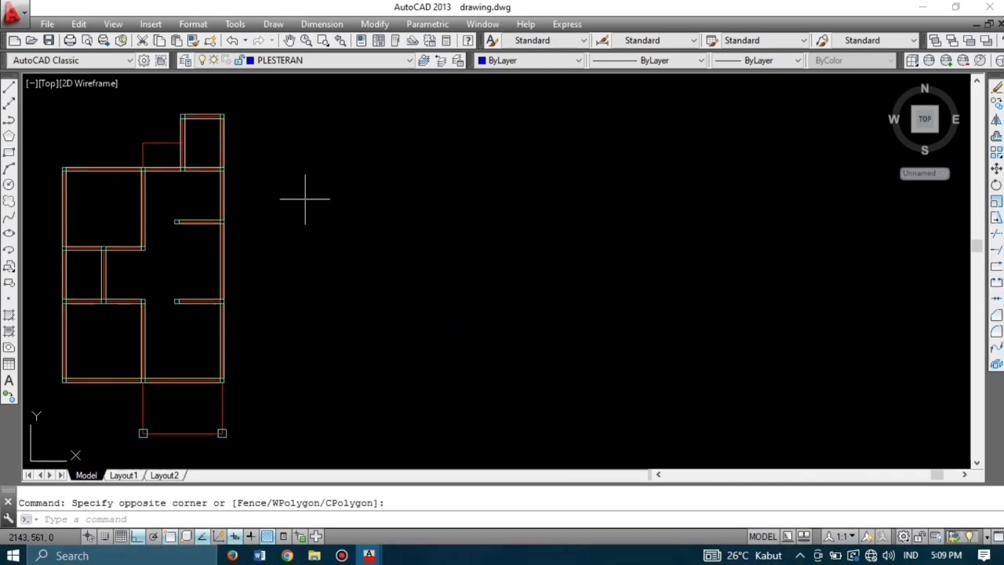
scroll(306, 199, down, 2)
Step: Start MLINE with Zero justification and scale 12 for the plaster lines
mouse_move(319, 199)
middle_down()
mouse_move(448, 233)
mouse_move(571, 243)
middle_up()
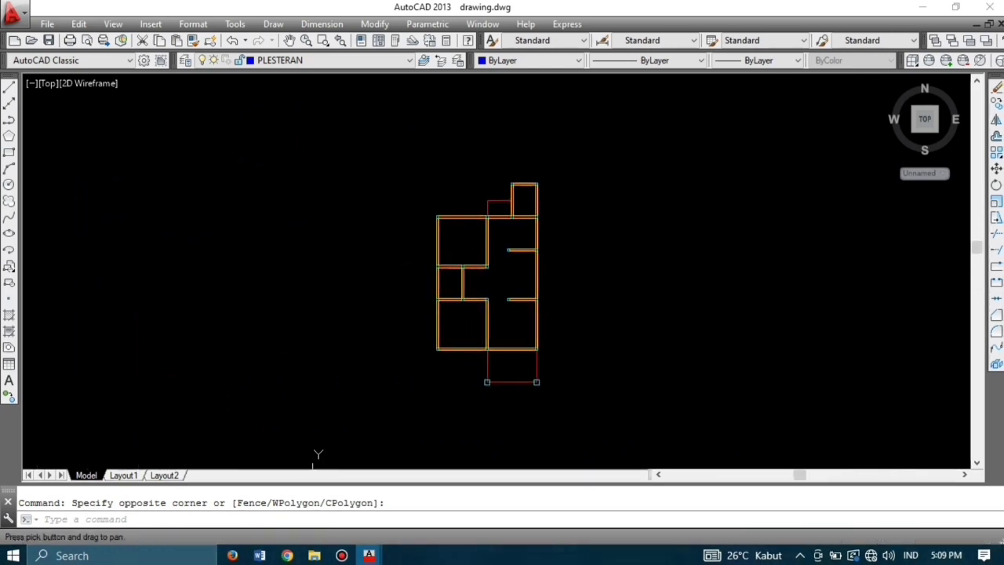
scroll(584, 224, up, 2)
text(ML)
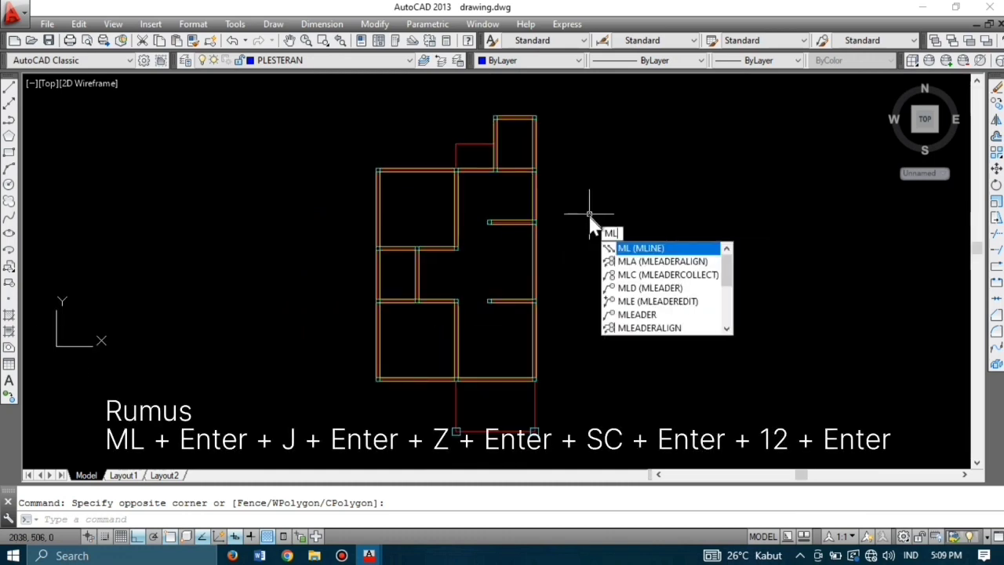
key(Return)
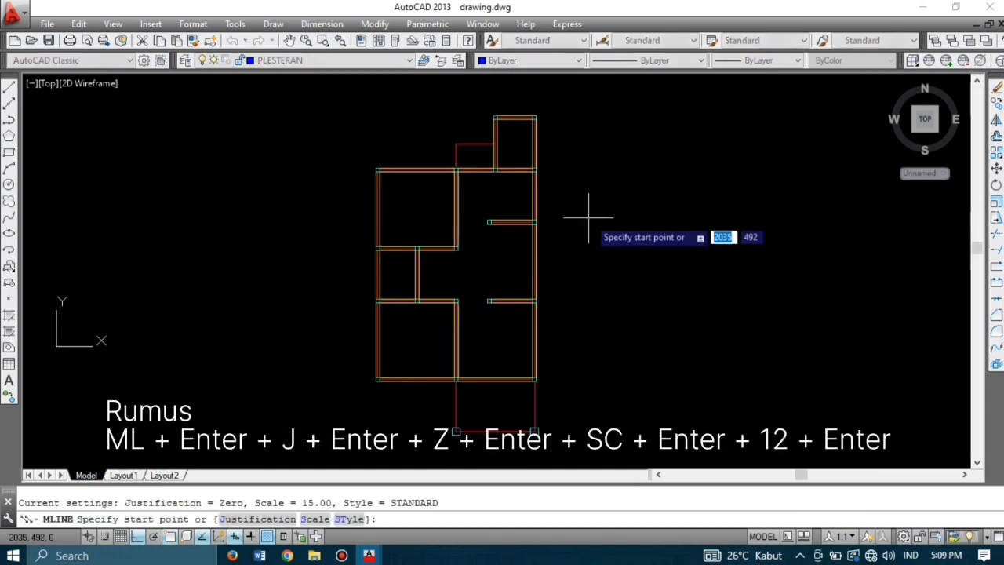
text(J)
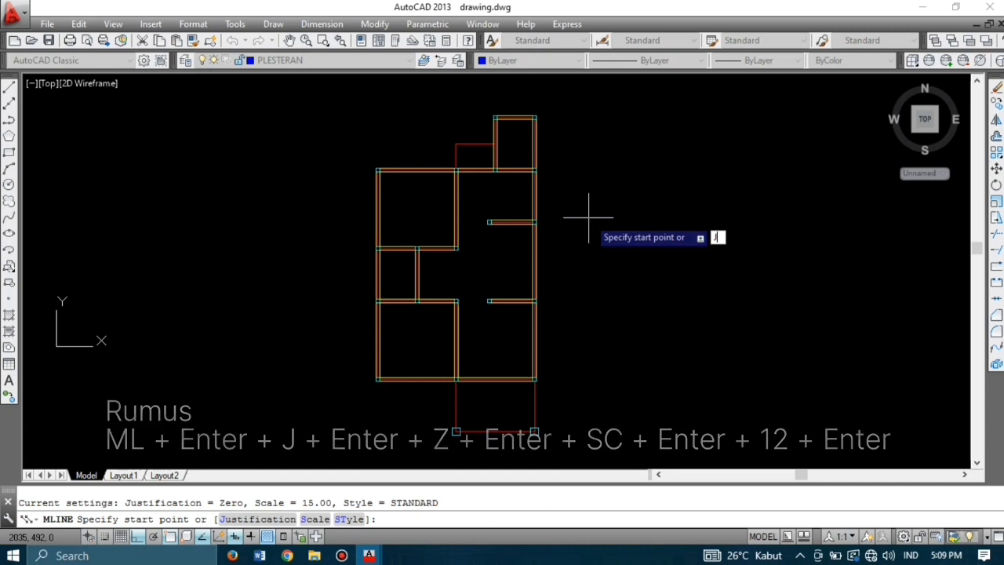
key(Return)
text(Z)
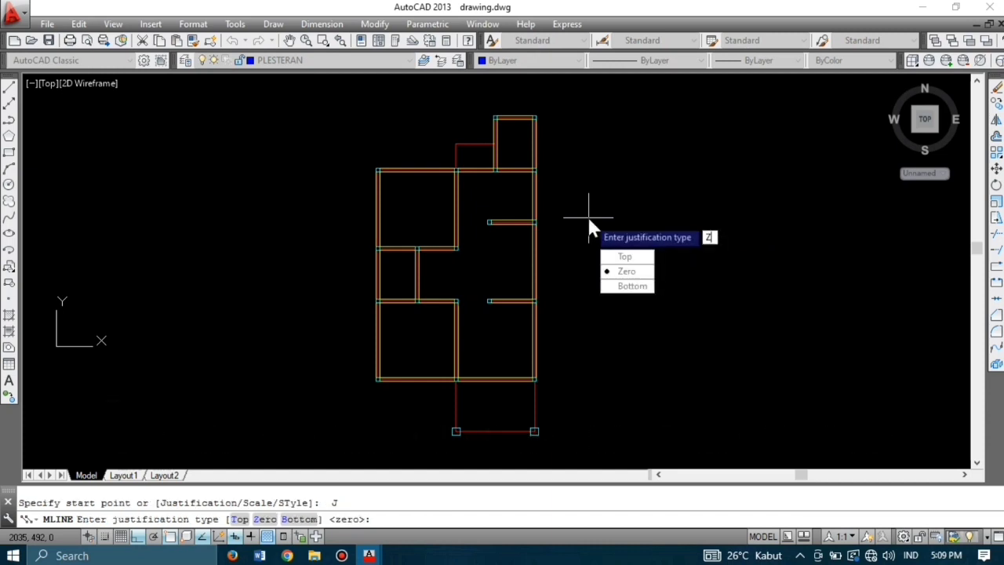
key(Return)
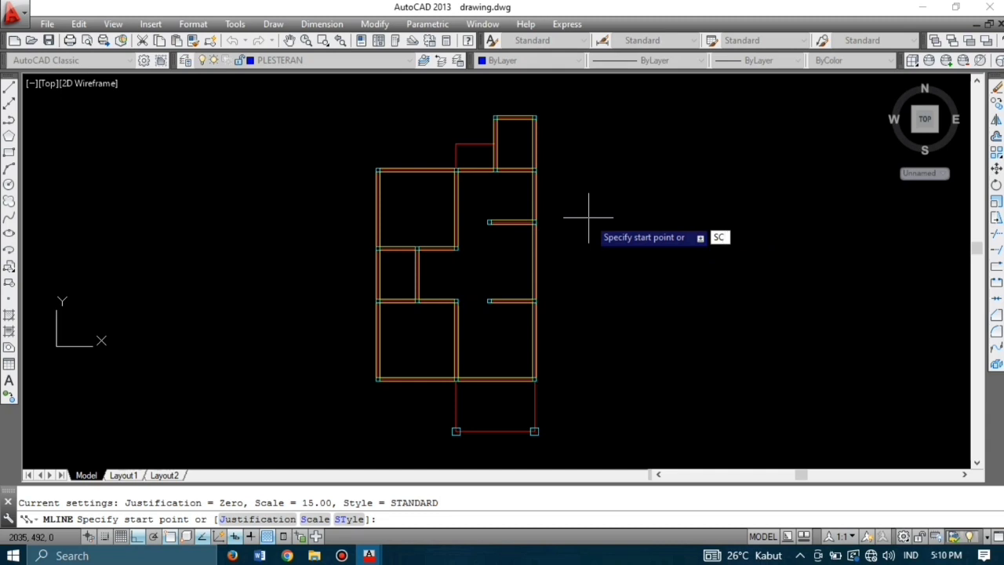
key(Return)
text(12)
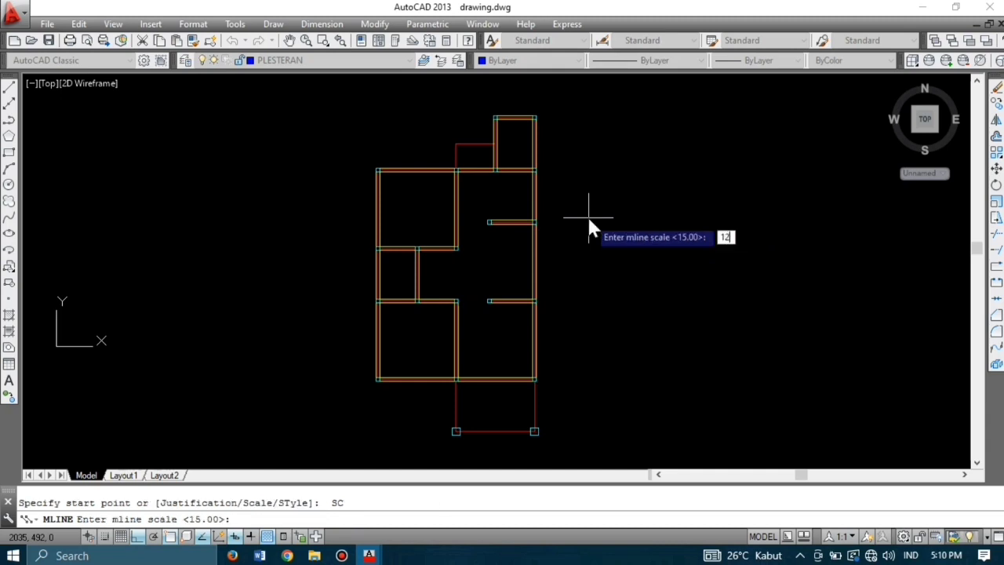
key(Return)
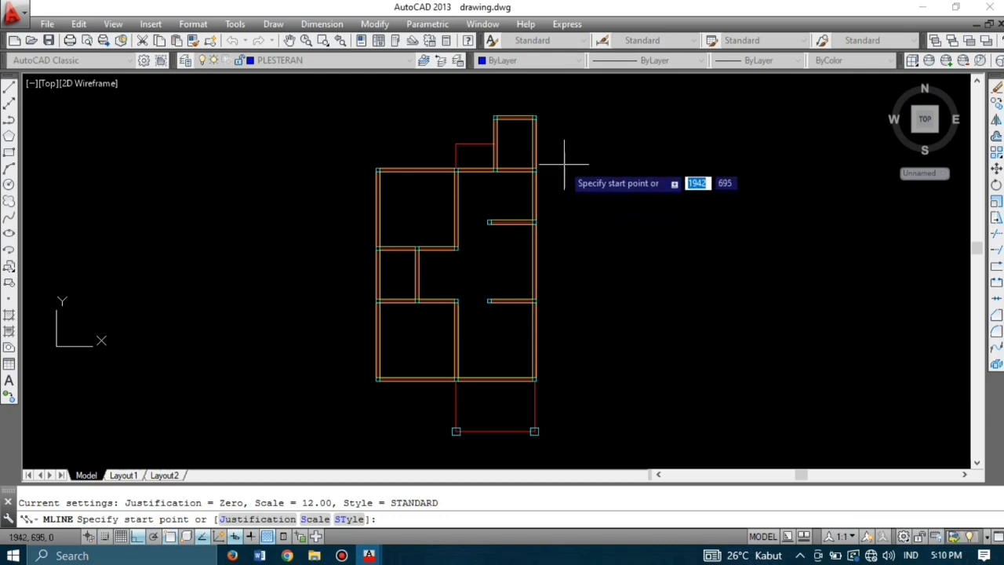
Step: Draw plaster multilines along the top room wall and down the right wall to the column
scroll(498, 125, up, 2)
scroll(498, 125, up, 3)
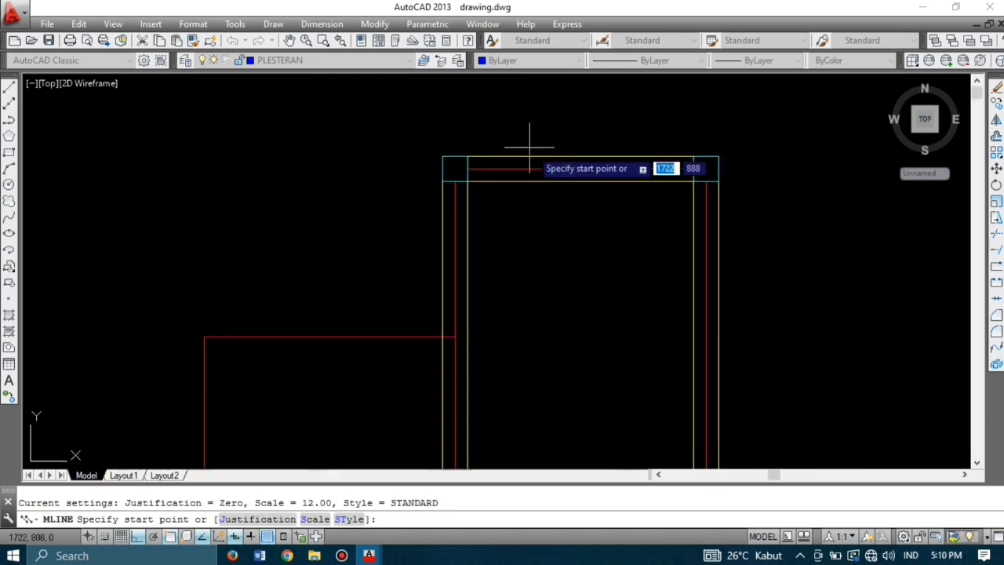
click(421, 172)
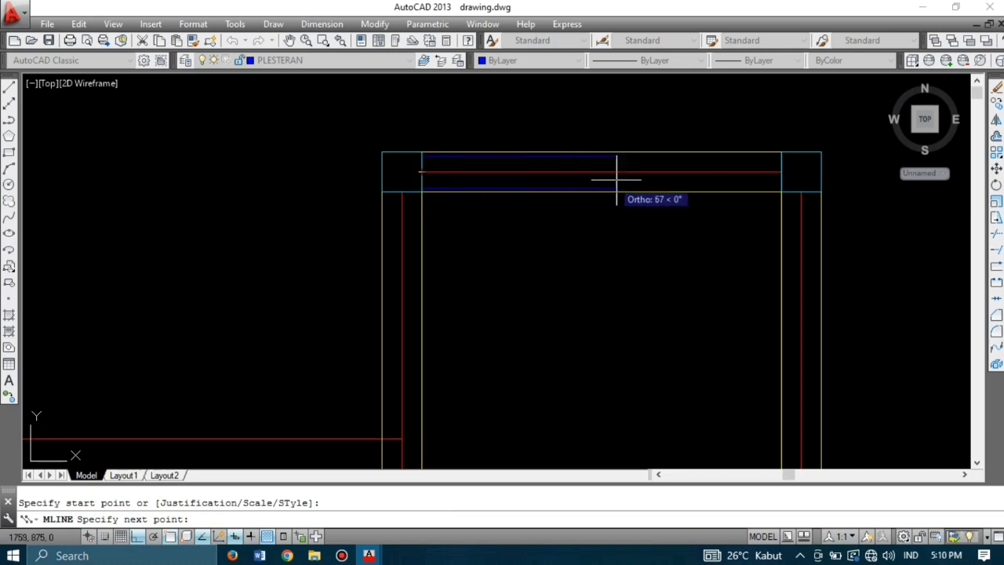
click(782, 172)
key(Return)
key(Return)
click(801, 192)
scroll(801, 188, down, 2)
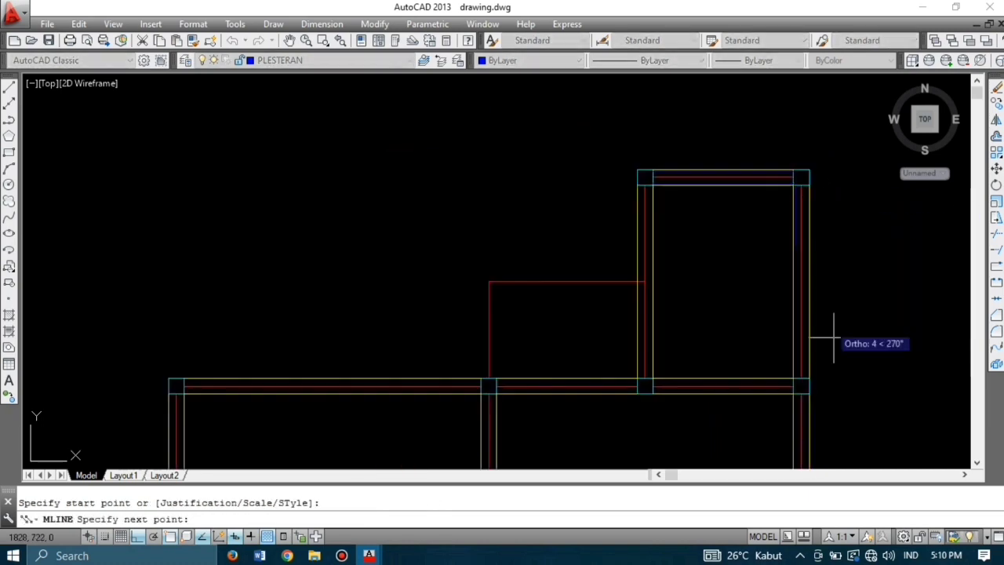
scroll(836, 419, up, 3)
click(693, 251)
key(Return)
scroll(768, 318, down, 4)
scroll(664, 195, up, 4)
Step: Add plaster lines from the top-left column to the lower column and between two adjacent columns
key(Return)
click(628, 157)
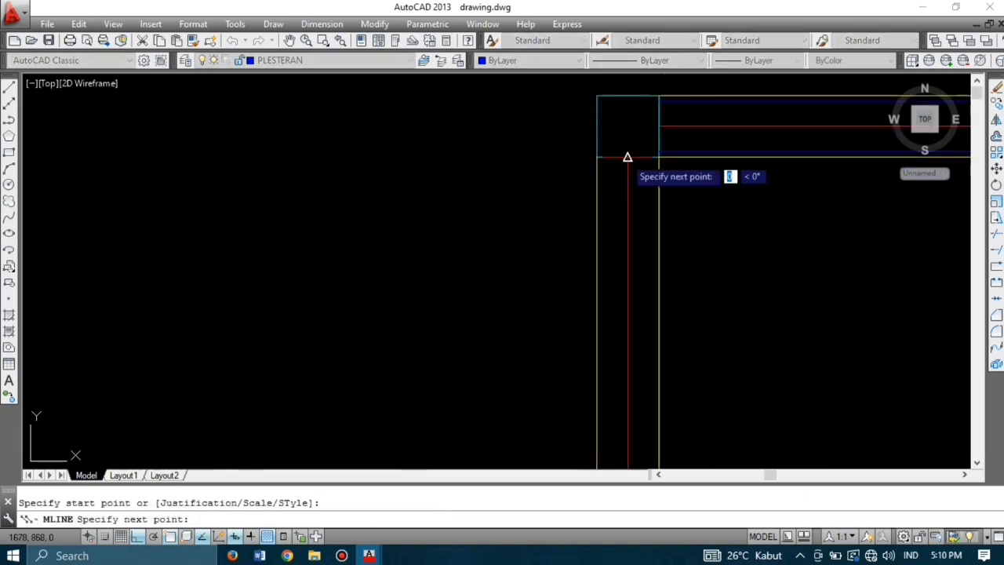
scroll(628, 160, down, 4)
scroll(625, 273, up, 5)
click(652, 312)
key(Return)
scroll(619, 309, down, 5)
scroll(723, 325, up, 5)
key(Return)
click(677, 281)
click(343, 279)
key(Return)
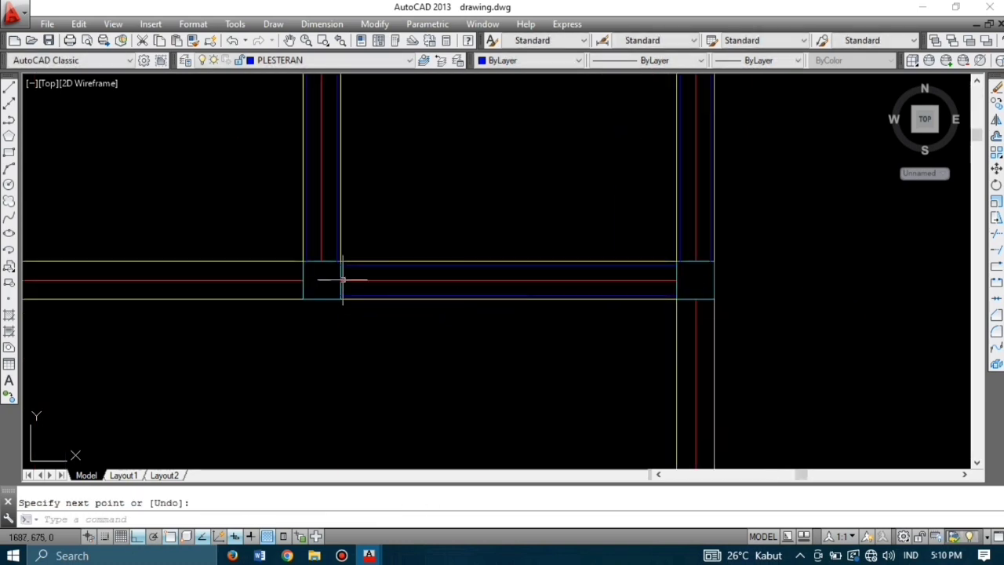
scroll(343, 280, down, 5)
Step: Draw two more plaster lines starting from column edges along the upper walls
key(Return)
click(811, 183)
click(480, 184)
key(Return)
scroll(477, 227, down, 3)
scroll(458, 226, up, 4)
key(Return)
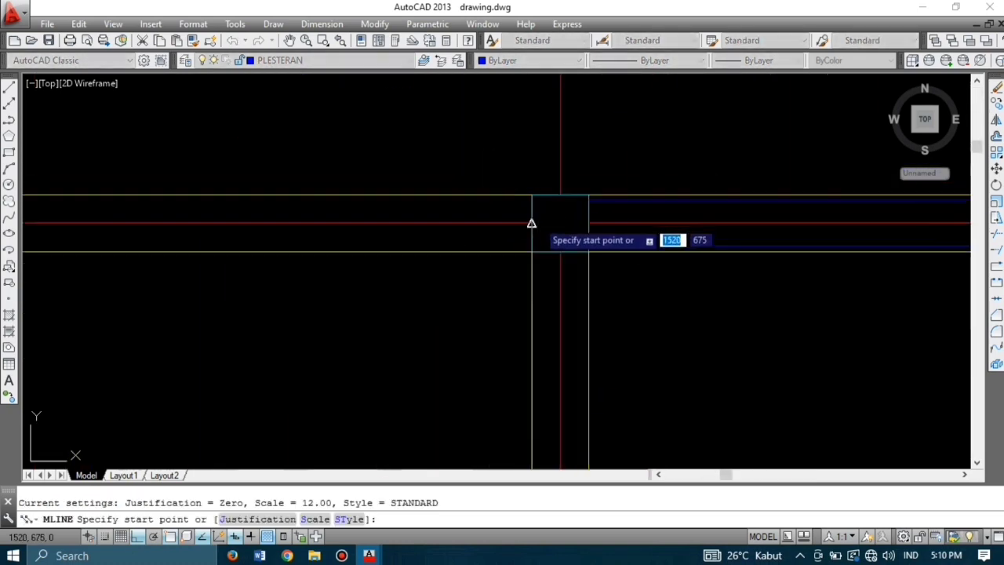
click(531, 222)
scroll(502, 224, down, 4)
click(501, 202)
key(Return)
scroll(501, 202, down, 4)
scroll(488, 229, up, 4)
Step: Add three plaster lines linking the column corner, left, middle and right columns
key(Return)
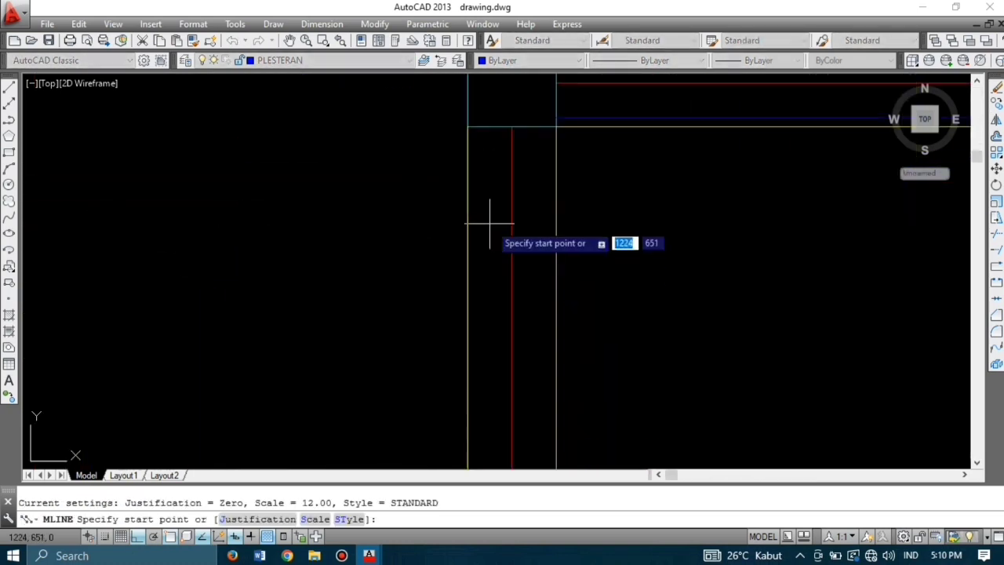
click(511, 126)
scroll(511, 128, down, 5)
click(477, 235)
key(Return)
key(Return)
click(493, 252)
scroll(914, 245, up, 4)
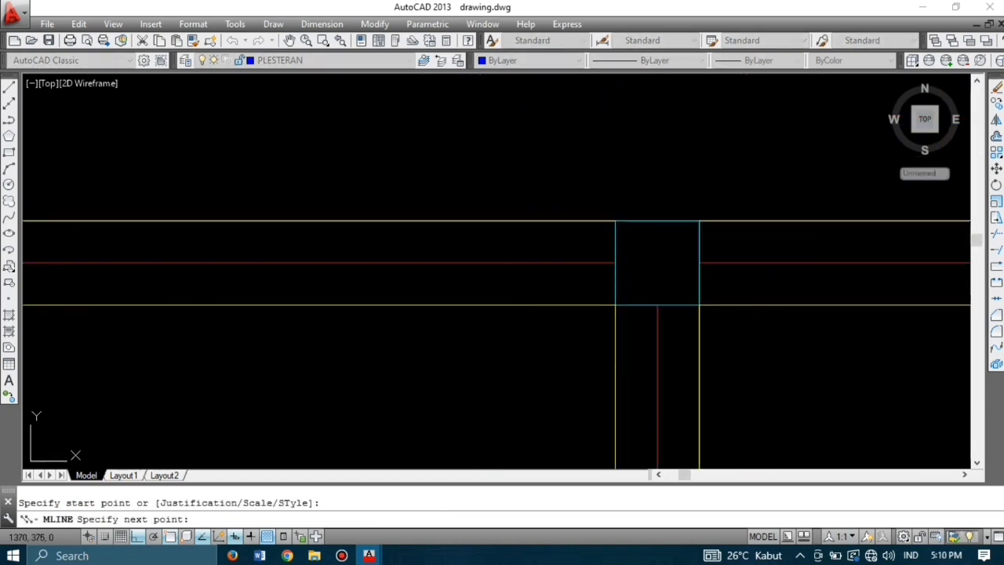
click(794, 252)
key(Return)
key(Return)
click(699, 262)
scroll(635, 273, down, 6)
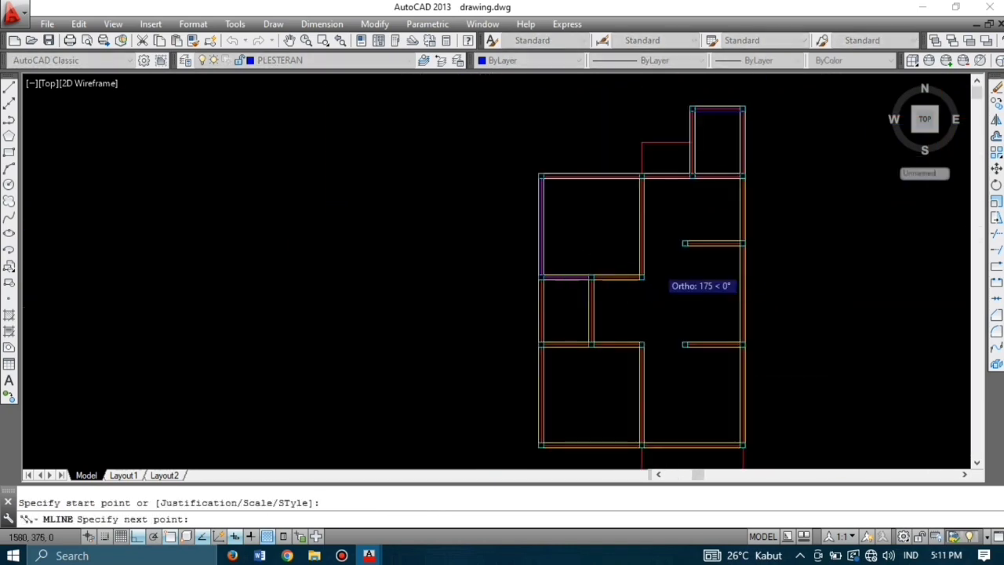
scroll(662, 271, up, 4)
click(520, 322)
Step: Plaster the wall from the corner column to the upper column and the short interior wall
key(Return)
key(Return)
click(537, 306)
scroll(537, 322, down, 2)
scroll(533, 168, up, 5)
click(531, 159)
scroll(528, 163, down, 4)
key(Return)
key(Return)
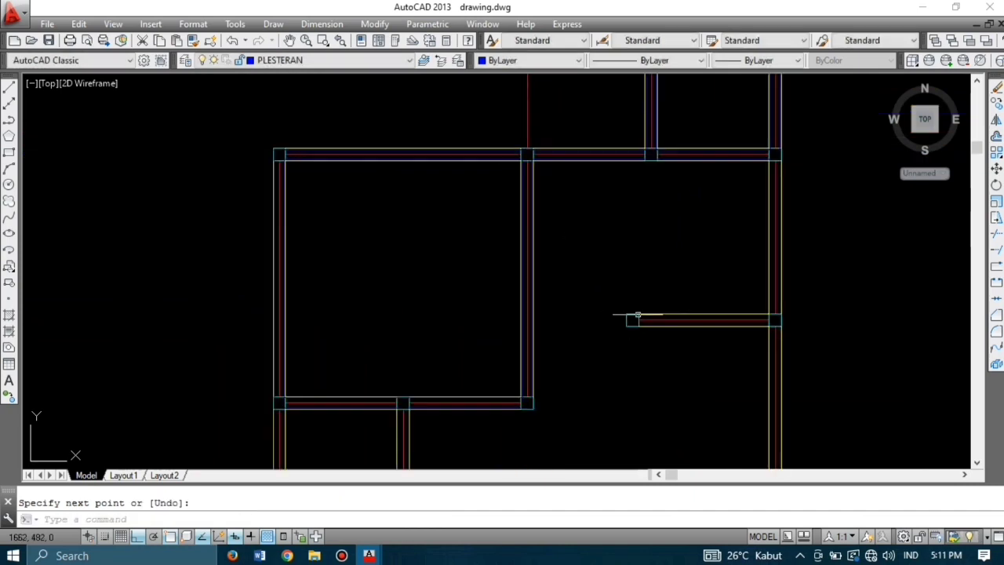
scroll(656, 321, up, 5)
click(539, 312)
scroll(549, 314, down, 5)
scroll(750, 315, up, 3)
click(727, 317)
Step: Run plaster lines up the right wall to the upper beam and back down to the lower column
key(Return)
key(Return)
click(750, 291)
scroll(746, 291, down, 6)
scroll(754, 177, up, 6)
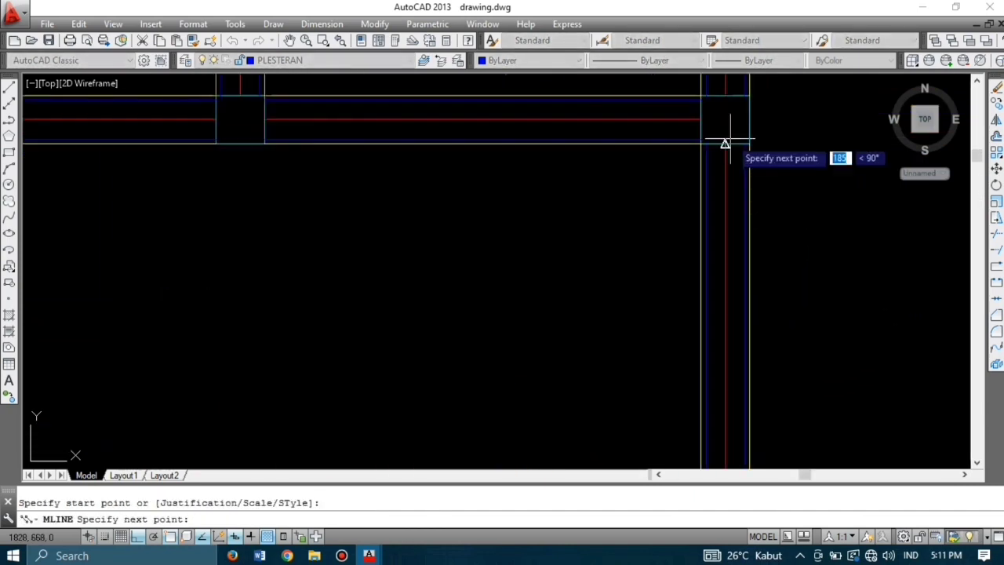
click(725, 142)
key(Return)
scroll(690, 131, down, 8)
scroll(704, 174, up, 6)
key(Return)
click(698, 145)
scroll(698, 149, down, 4)
scroll(685, 357, up, 8)
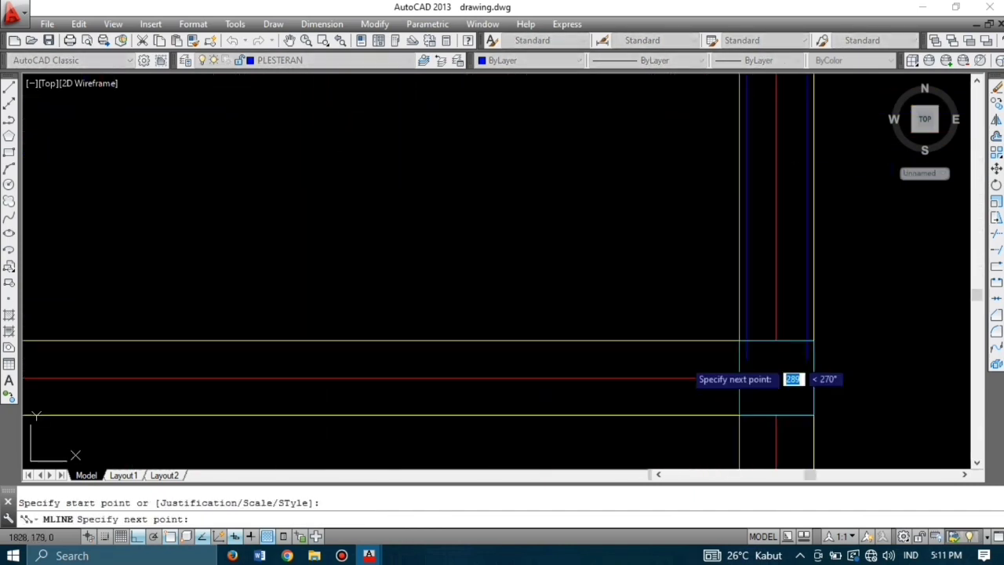
click(776, 342)
Step: Add two plaster lines between the lower columns, each ending at the next column
key(Return)
key(Return)
click(739, 377)
scroll(749, 353, down, 5)
click(444, 358)
key(Return)
key(Return)
scroll(444, 358, down, 5)
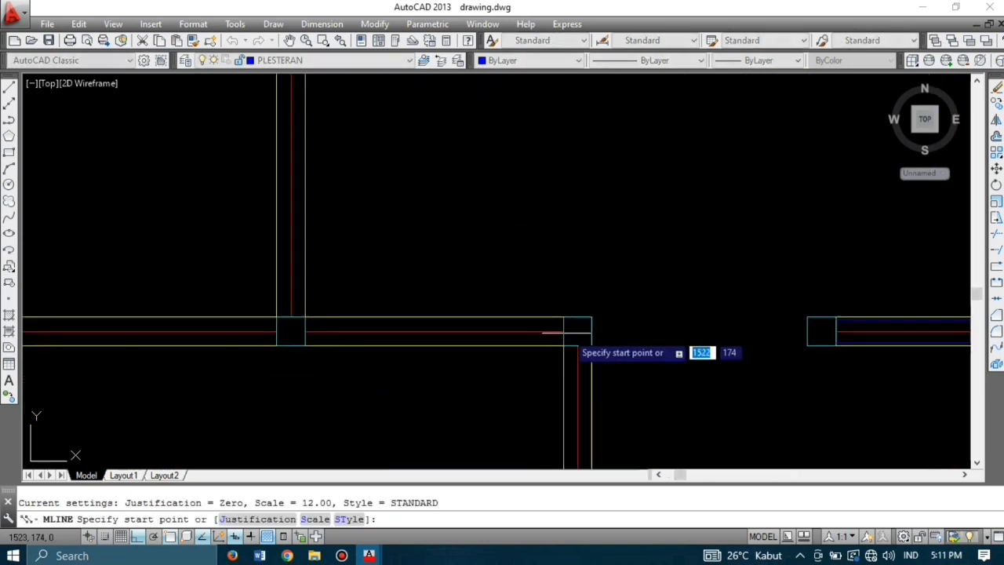
click(567, 333)
scroll(570, 335, down, 4)
scroll(463, 331, up, 6)
click(504, 290)
Step: Finish the leftward plaster line and draw one from the column top to the column edge
key(Return)
key(Return)
click(391, 286)
scroll(528, 276, down, 2)
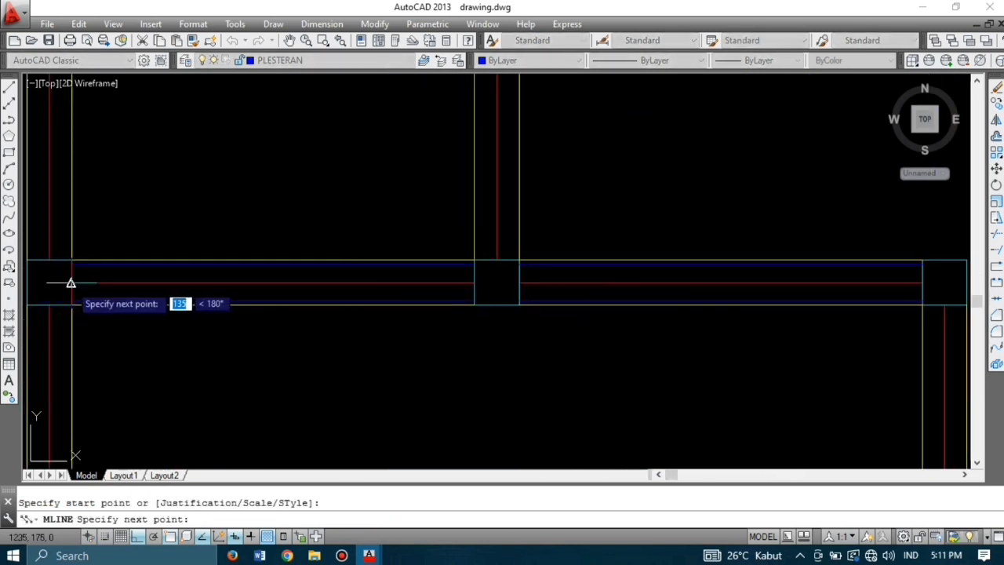
click(71, 282)
key(Return)
key(Return)
click(495, 256)
scroll(486, 367, down, 3)
Step: End the current plaster line at the column edge and draw plaster along the left wall to the next column
scroll(486, 196, up, 5)
click(493, 242)
key(Return)
key(Return)
scroll(493, 244, down, 6)
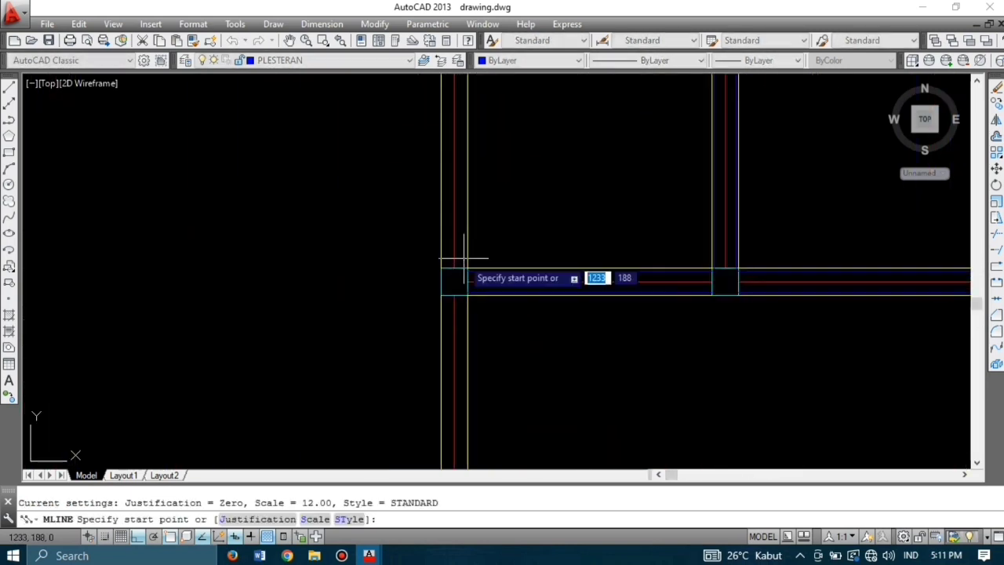
click(456, 267)
scroll(453, 184, up, 8)
click(478, 347)
key(Return)
Step: Draw a left-wall plaster line from the column's bottom edge down to the lower column
key(Return)
scroll(477, 323, down, 8)
scroll(353, 379, up, 4)
scroll(348, 379, down, 4)
scroll(361, 314, up, 6)
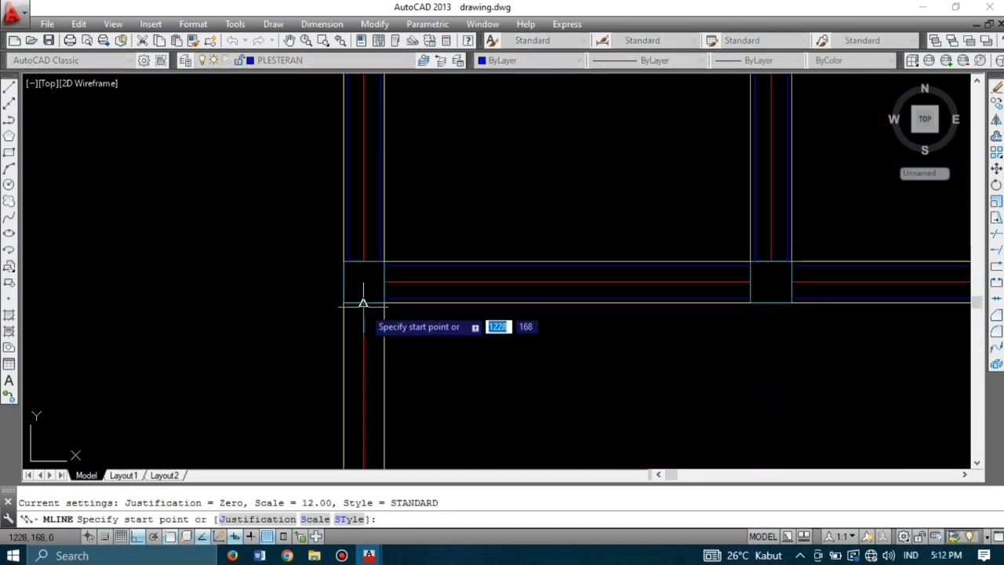
click(363, 302)
scroll(365, 306, down, 6)
scroll(377, 423, up, 8)
click(456, 370)
Step: Draw a plaster line along the bottom wall between the two columns
key(Return)
key(Return)
click(487, 403)
scroll(488, 404, down, 6)
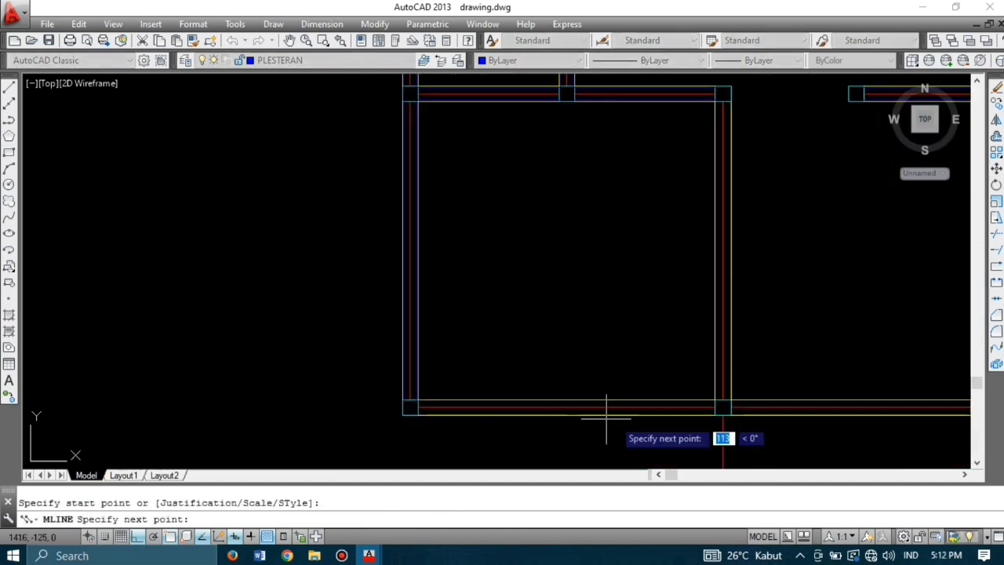
scroll(727, 409, up, 8)
click(664, 404)
key(Return)
key(Return)
Step: Draw a lower-room plaster line from one column's right edge to the next column's left edge
click(447, 379)
scroll(441, 385, down, 5)
scroll(545, 331, up, 2)
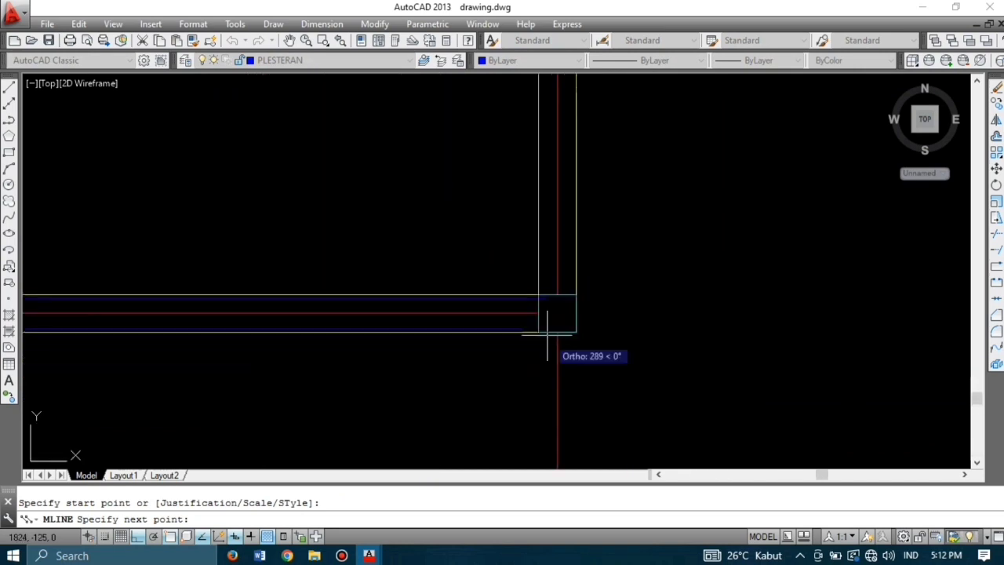
click(538, 314)
key(Return)
Step: Draw a plaster line from the column's top-right corner up to the upper column
scroll(545, 313, down, 4)
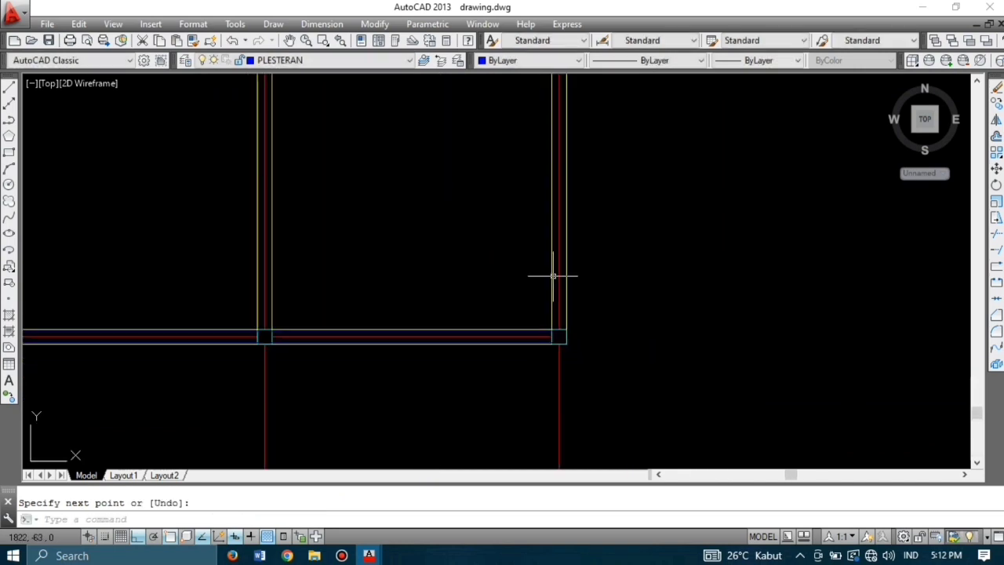
scroll(540, 383, up, 4)
scroll(540, 384, up, 2)
key(Return)
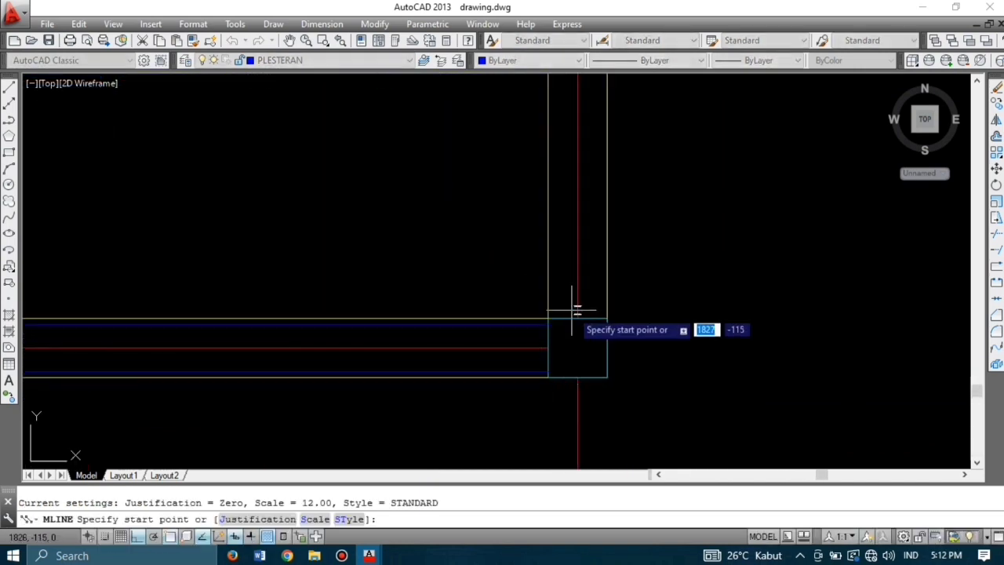
click(577, 319)
scroll(573, 342, down, 5)
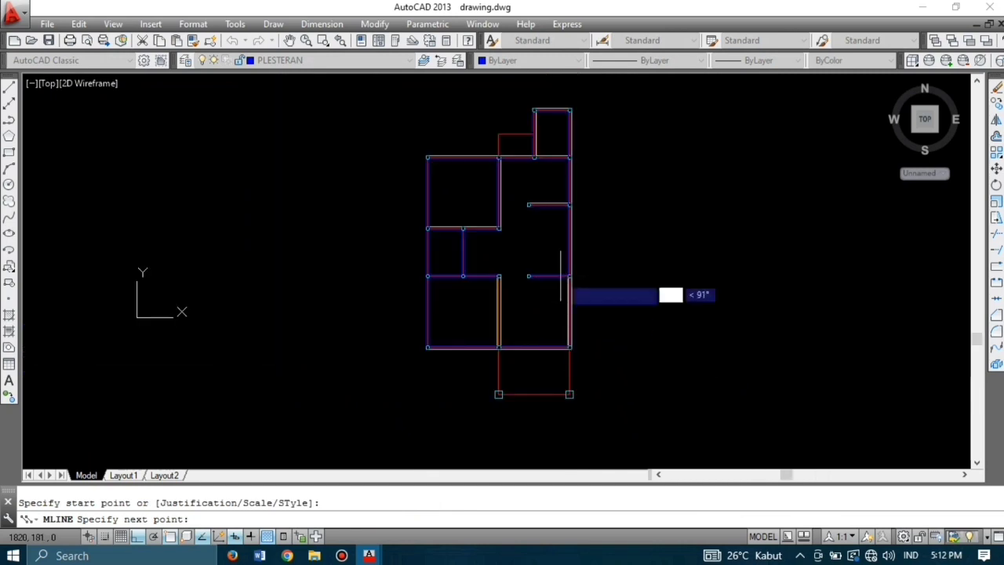
scroll(585, 314, up, 4)
scroll(620, 314, up, 3)
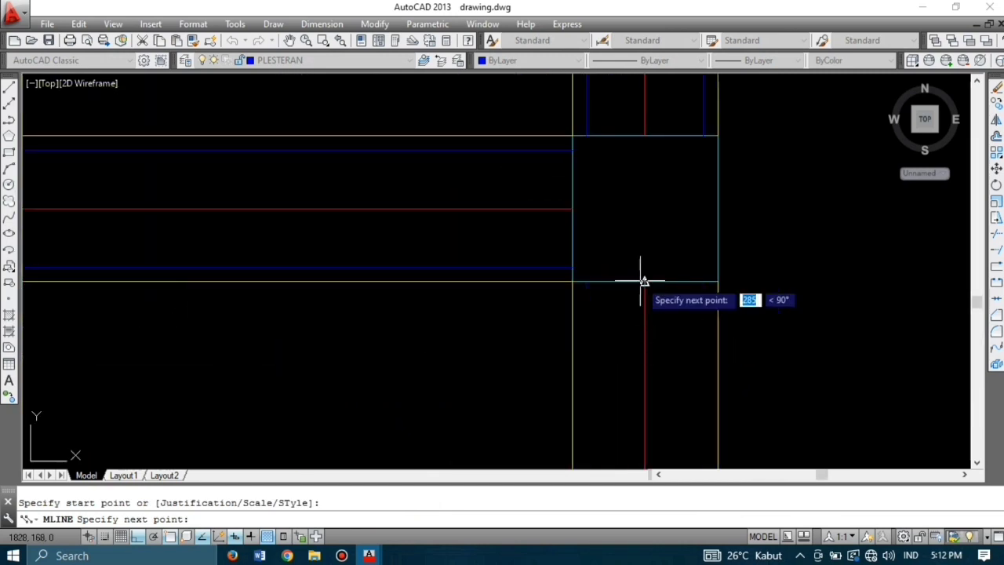
click(645, 279)
key(Return)
Step: Draw the last plaster line from the corner column down to the wall junction, then view the whole plan
scroll(666, 251, down, 2)
scroll(671, 245, down, 5)
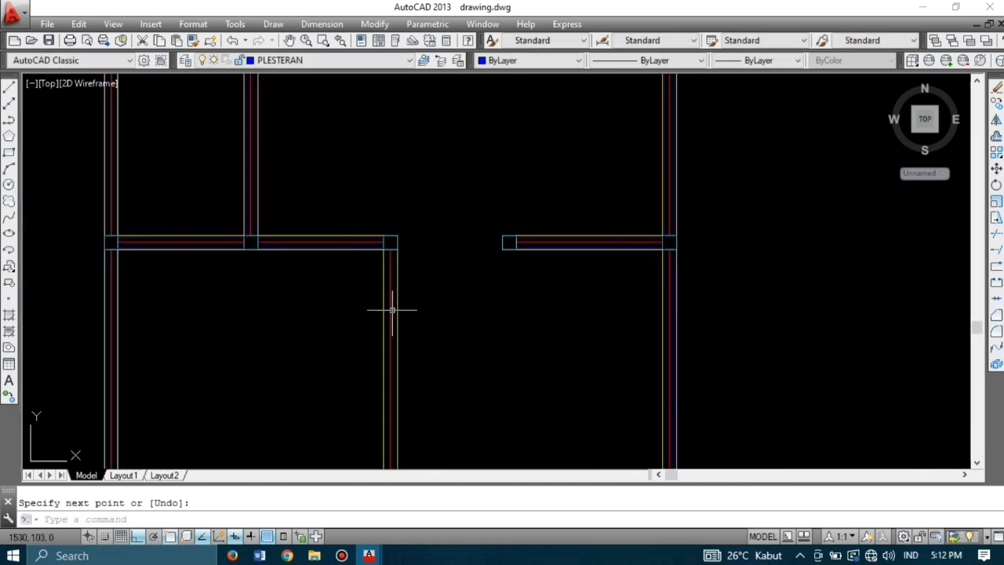
scroll(392, 310, down, 5)
scroll(470, 251, up, 6)
key(Return)
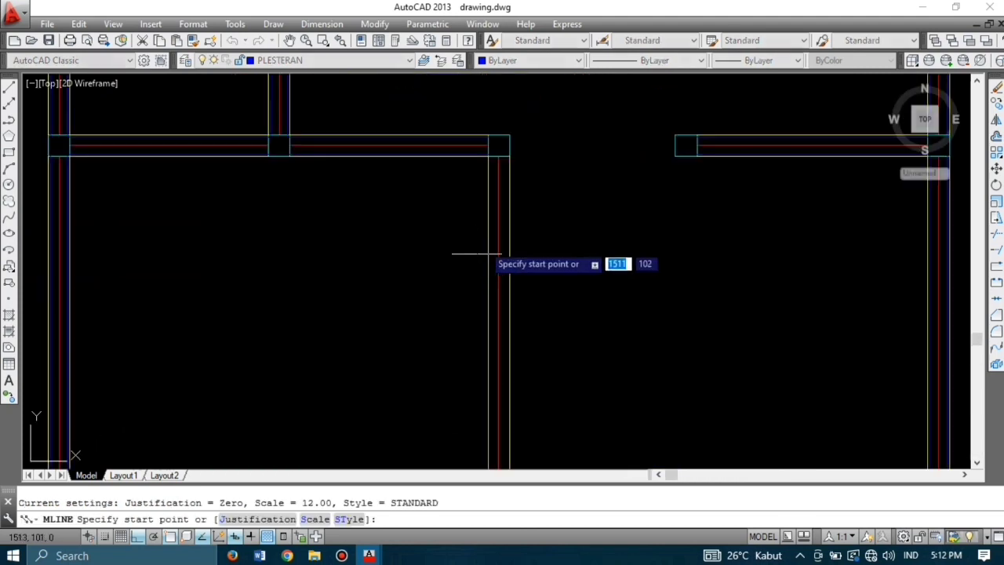
scroll(496, 153, up, 6)
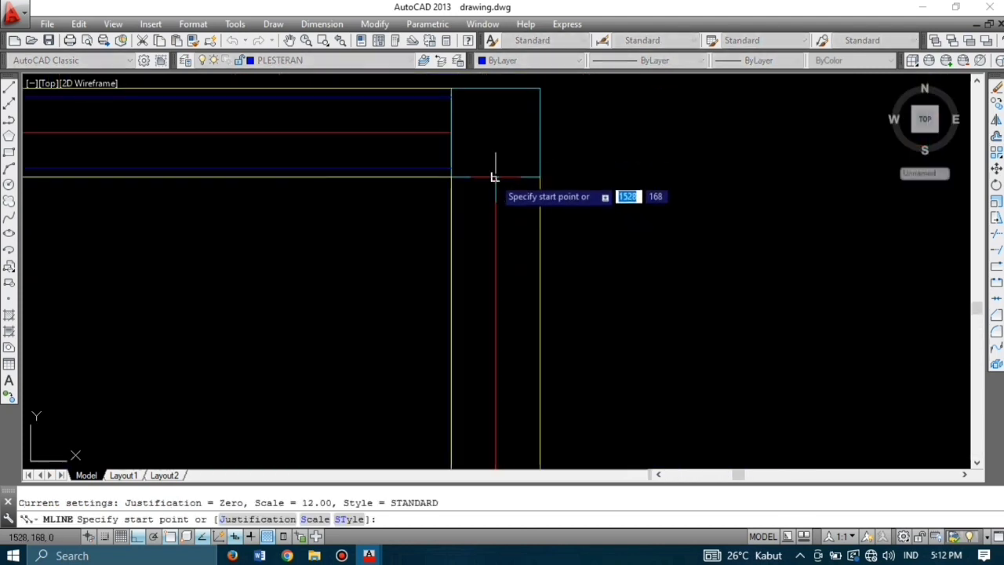
click(494, 178)
scroll(470, 242, down, 8)
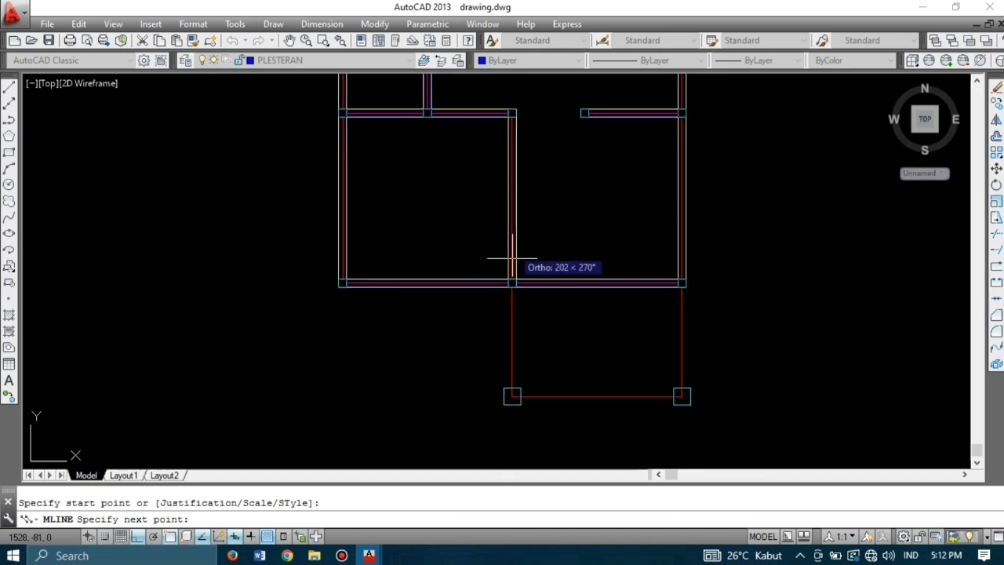
scroll(511, 257, up, 8)
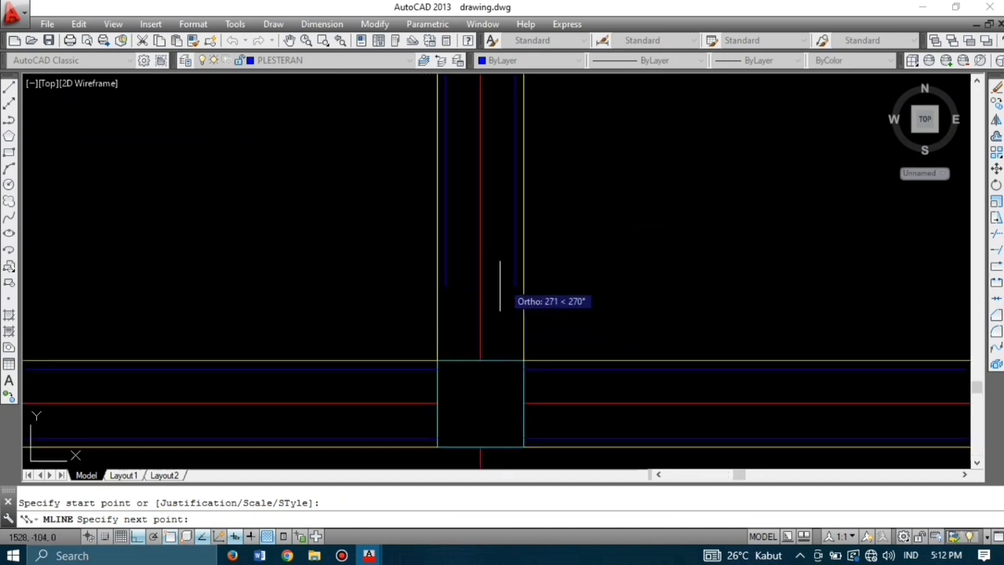
click(480, 362)
key(Return)
scroll(599, 274, down, 8)
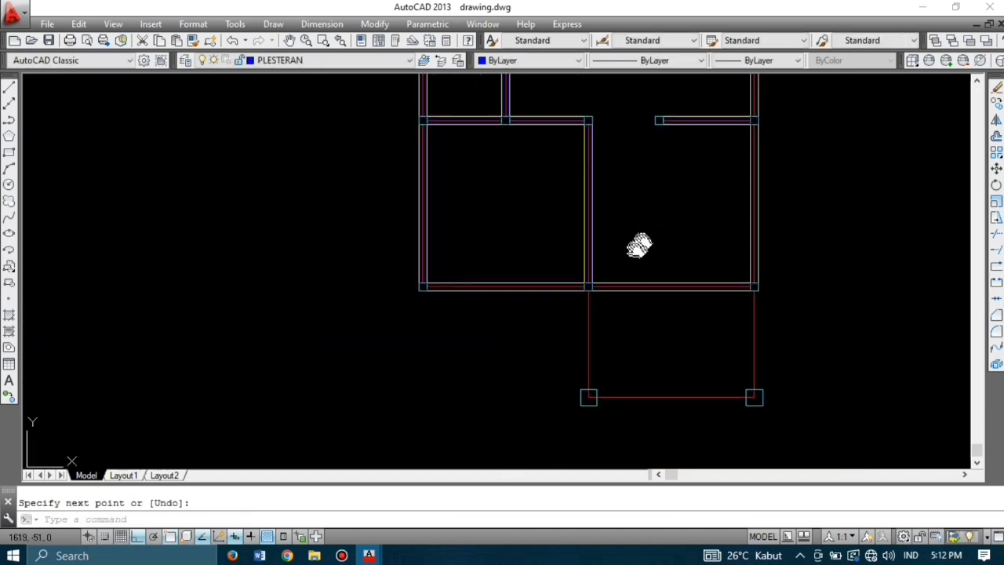
mouse_move(640, 246)
middle_down()
mouse_move(534, 309)
mouse_move(556, 306)
middle_up()
scroll(556, 278, down, 4)
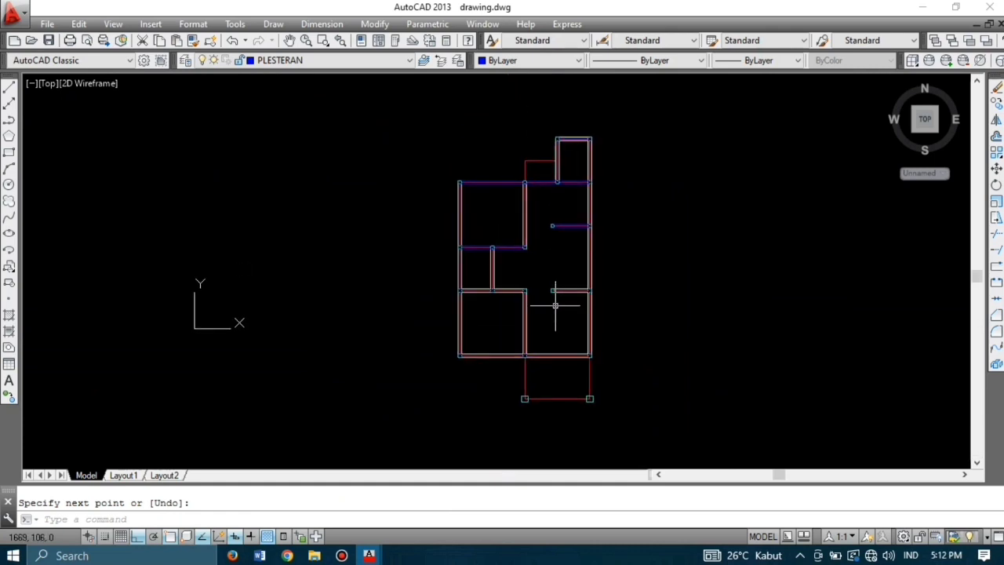
scroll(556, 306, up, 2)
scroll(555, 306, down, 2)
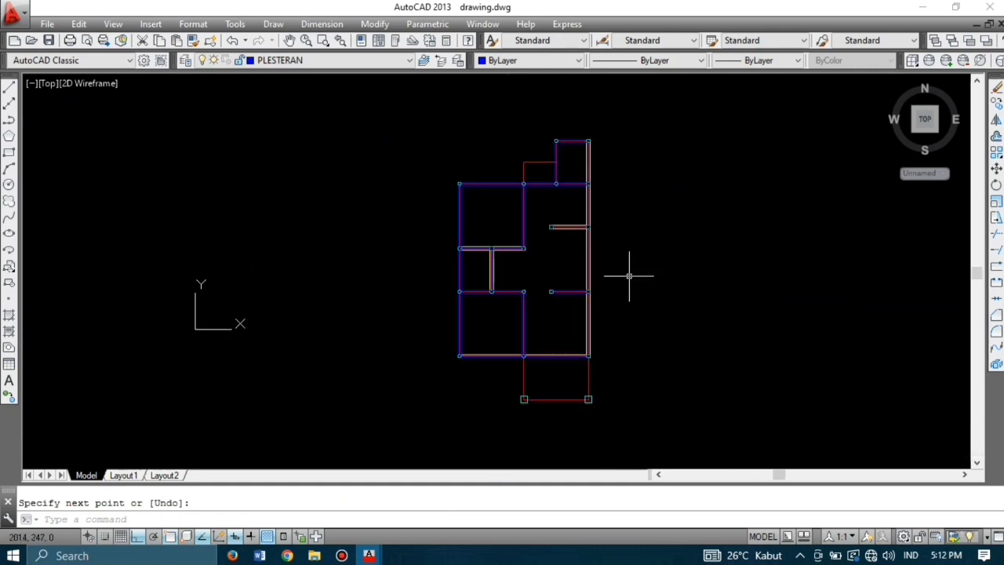
scroll(578, 274, up, 2)
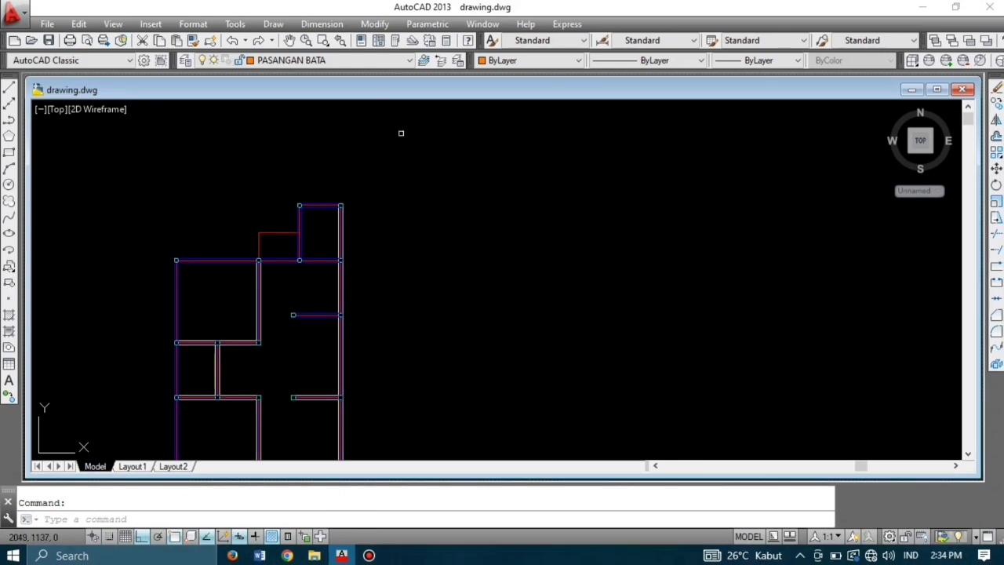
Step: Choose PINTU from the Layers toolbar dropdown as the current layer
click(337, 61)
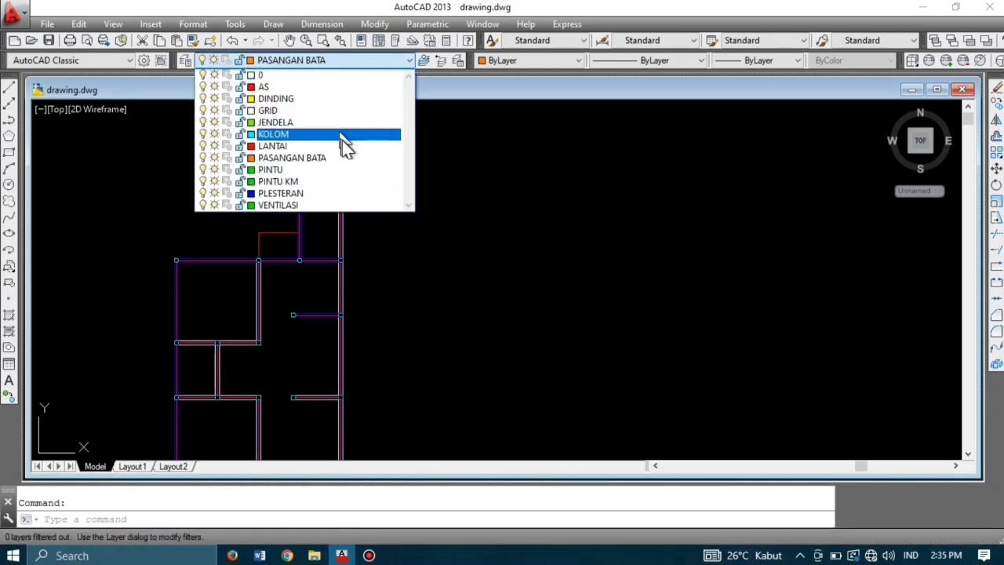
click(350, 171)
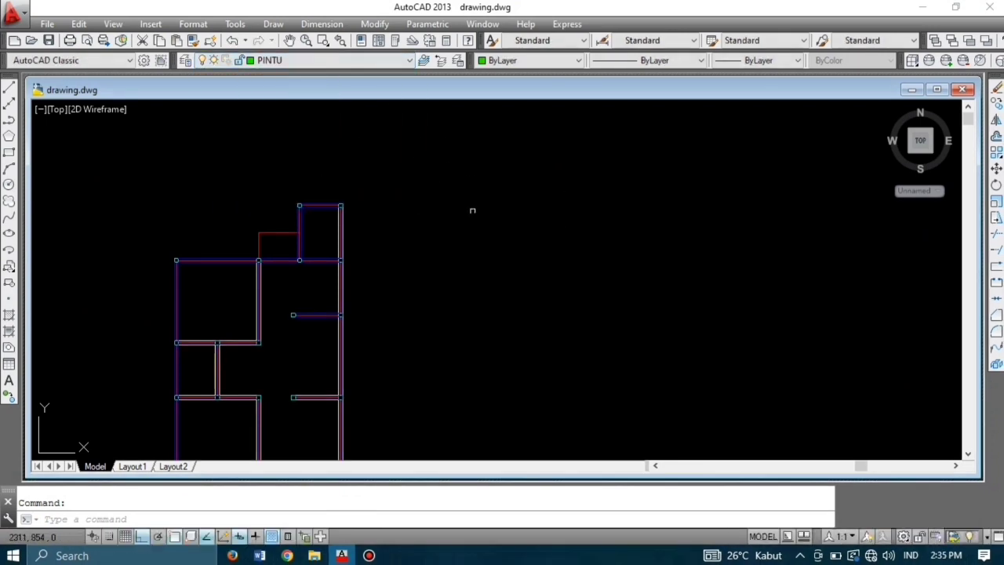
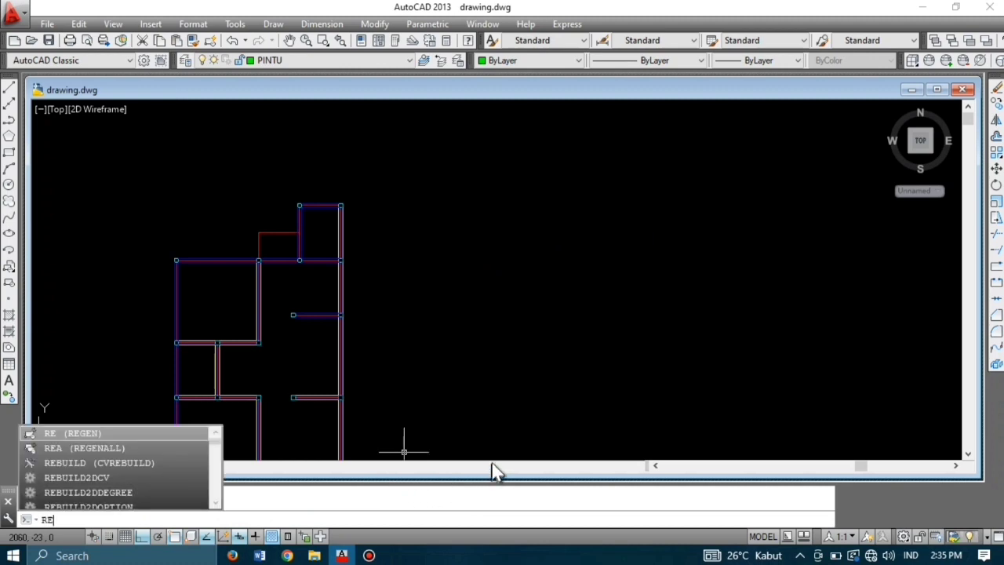
Step: Draw a 5 by 15 jamb rectangle beside the floor plan
key(Escape)
text(REC)
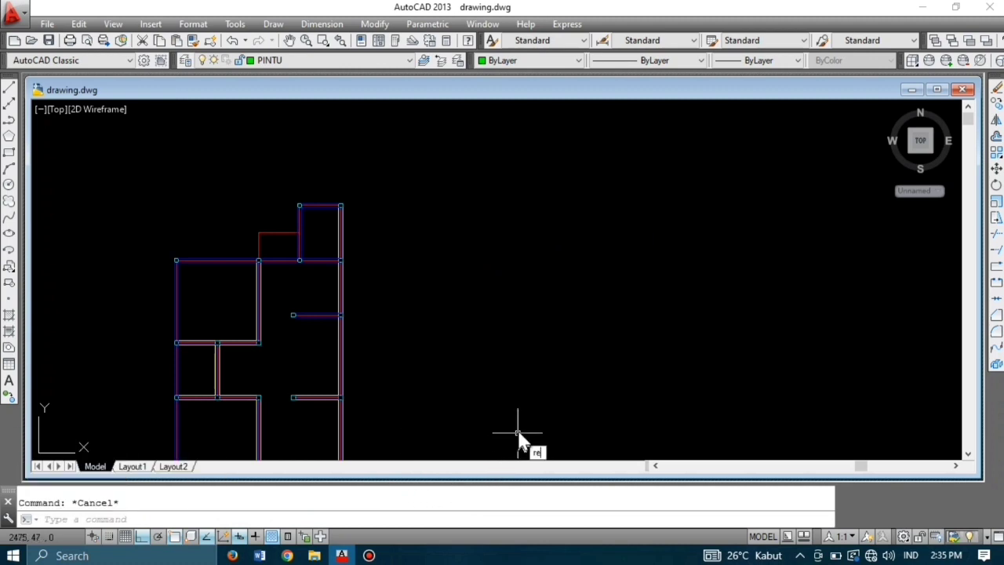
key(Return)
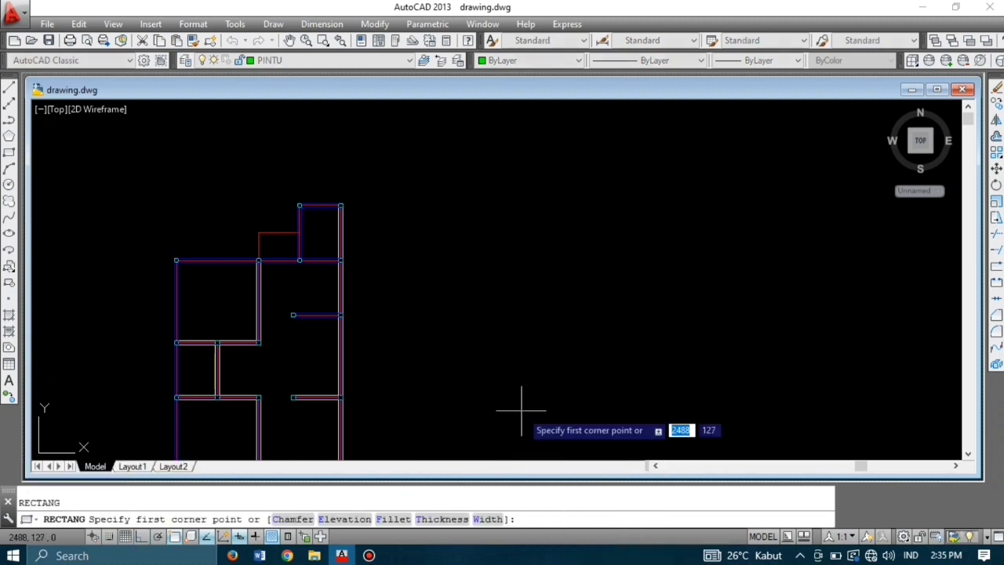
click(450, 307)
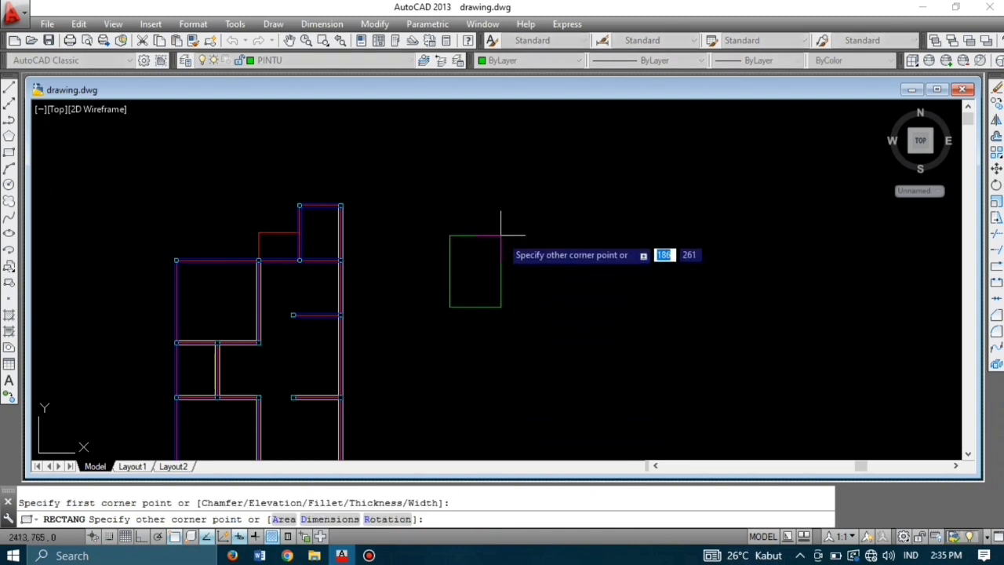
key(BackSpace)
text(5,15)
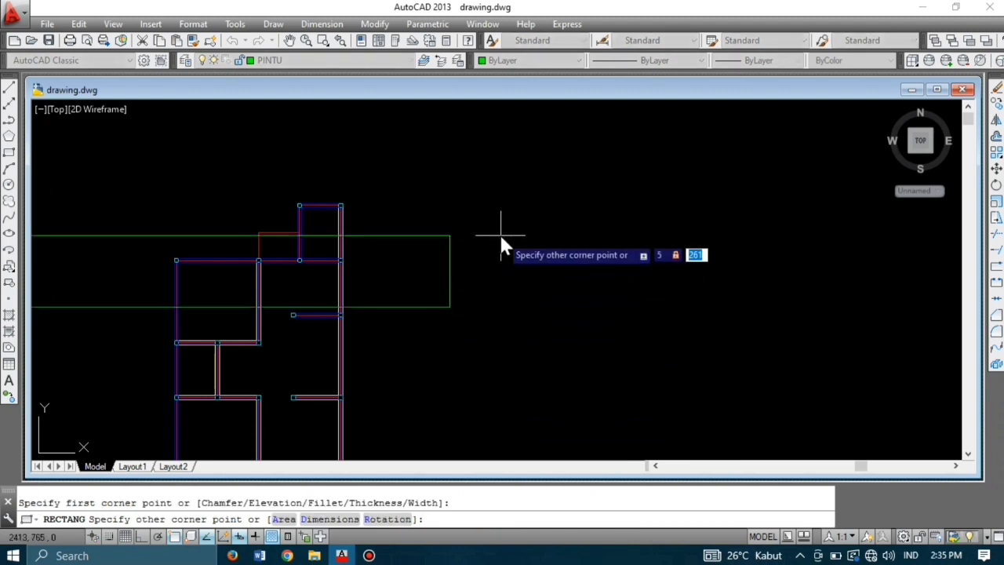
key(Return)
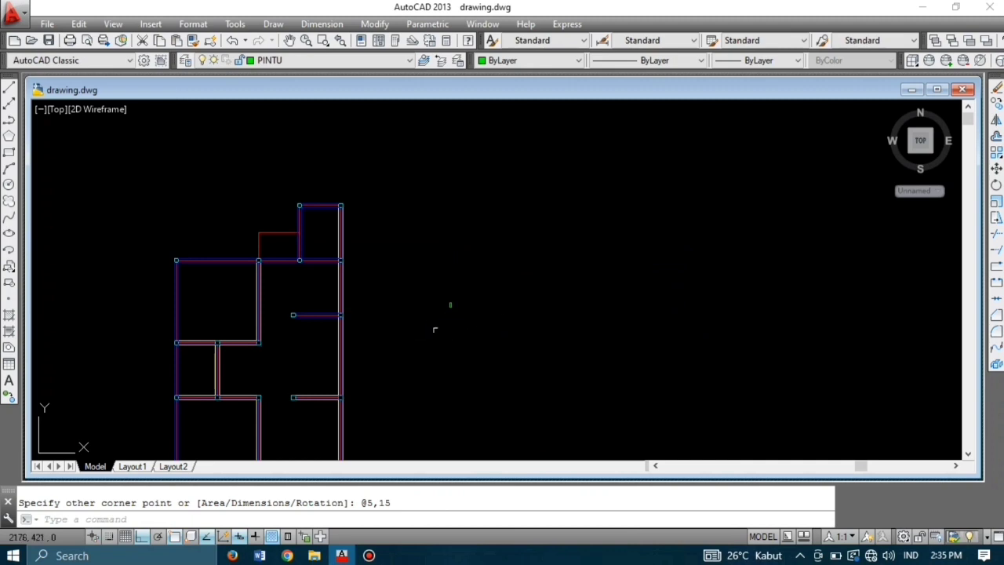
scroll(463, 310, up, 4)
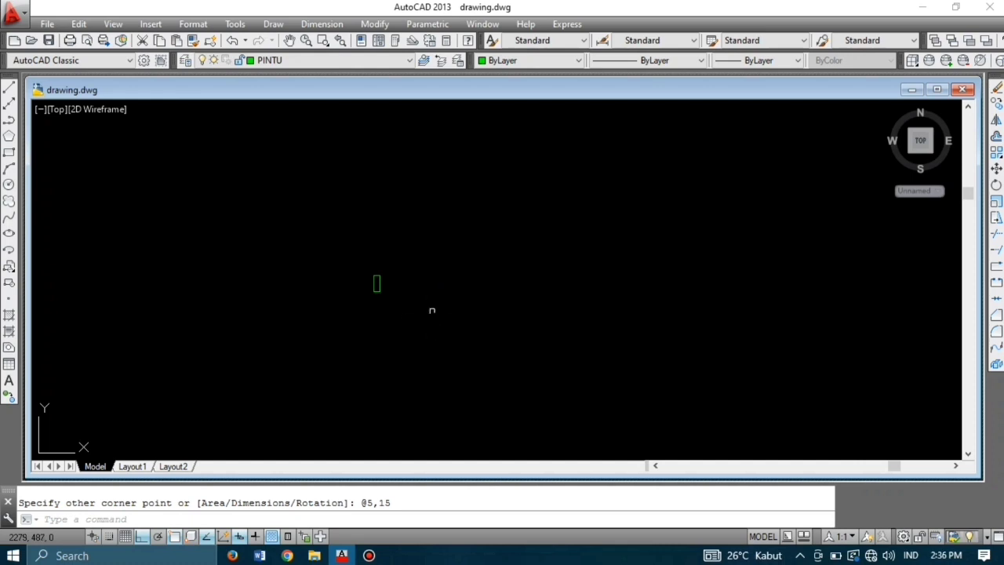
Step: Draw a 3 by 90 door leaf rectangle standing on the jamb's corner
text(c)
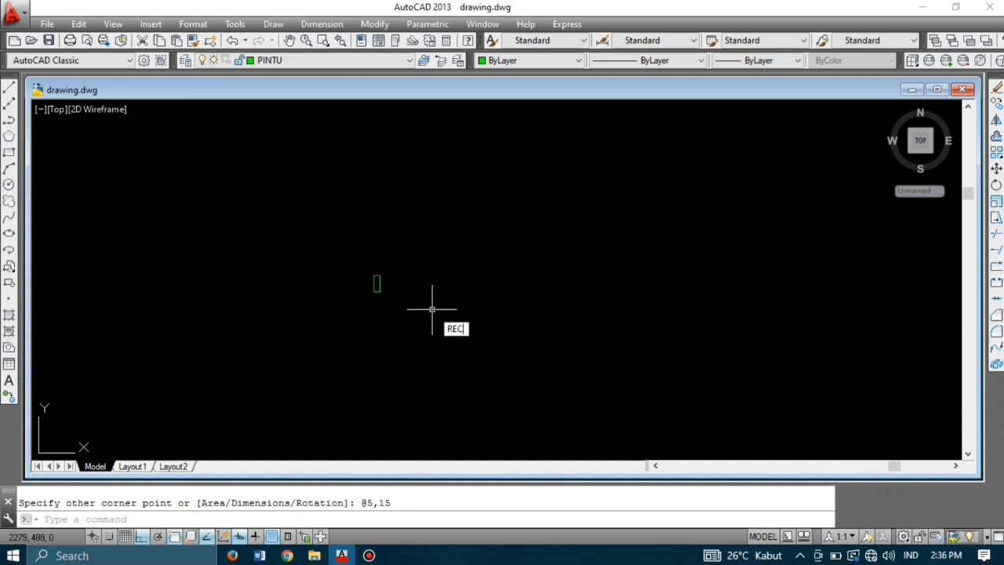
key(Return)
click(380, 275)
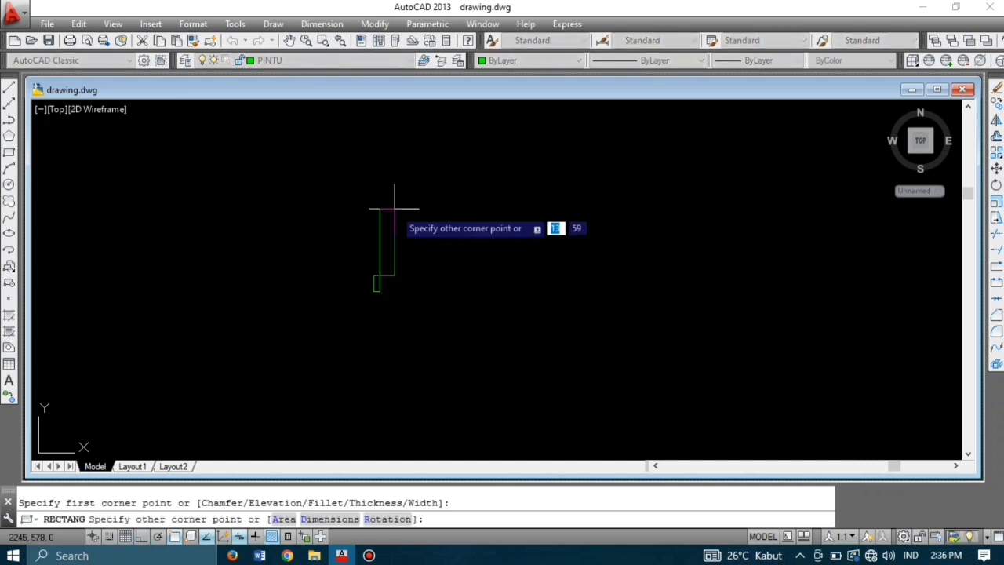
text(3)
key(Tab)
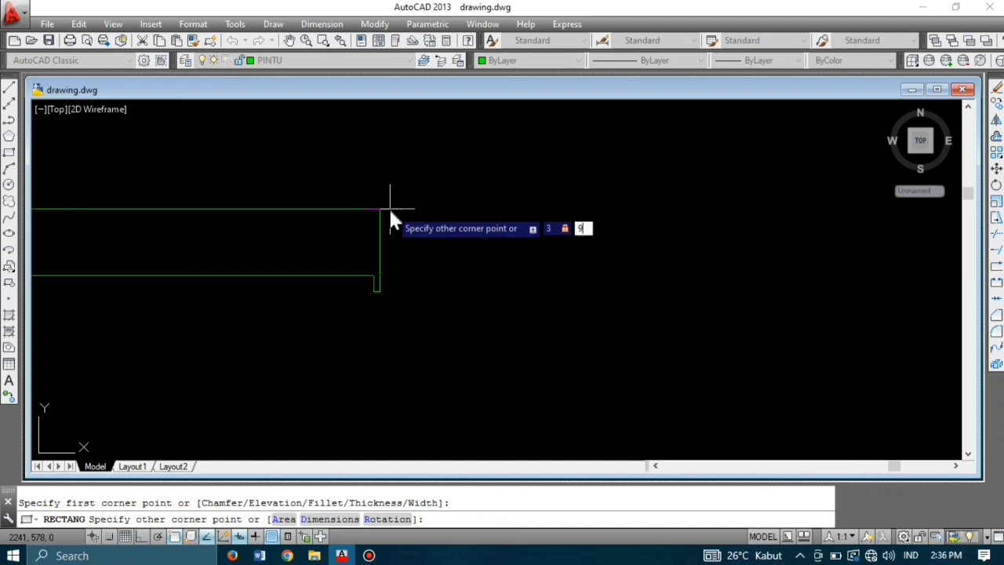
key(Return)
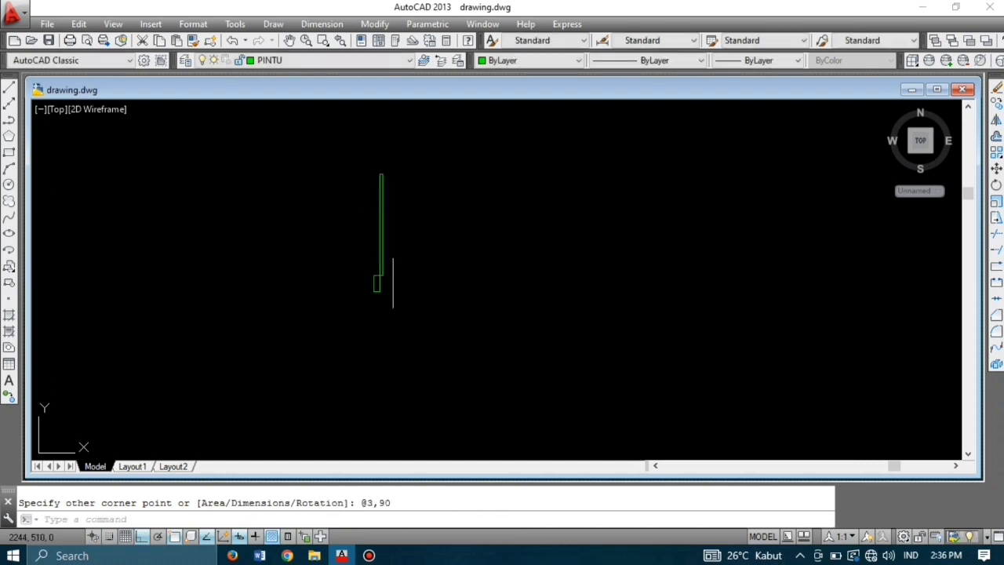
scroll(389, 306, down, 2)
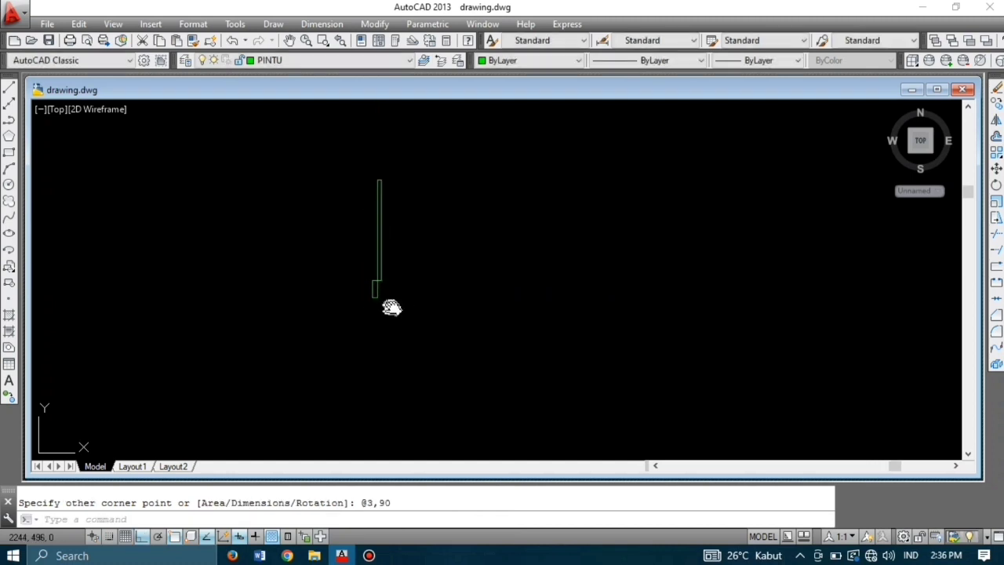
middle_drag(390, 307, 385, 329)
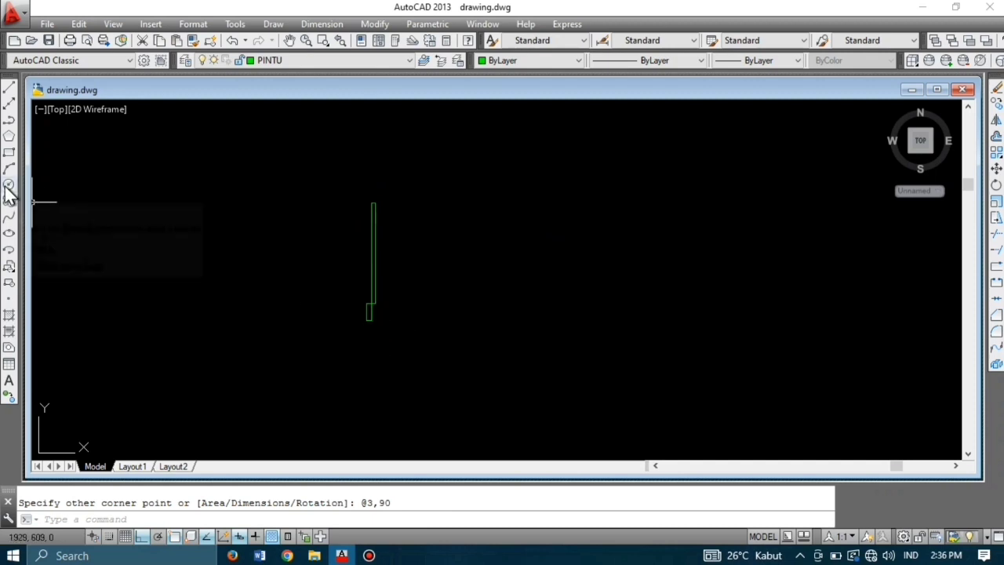
Step: Draw a circle centred at the leaf's base with radius reaching the leaf's top
text(c)
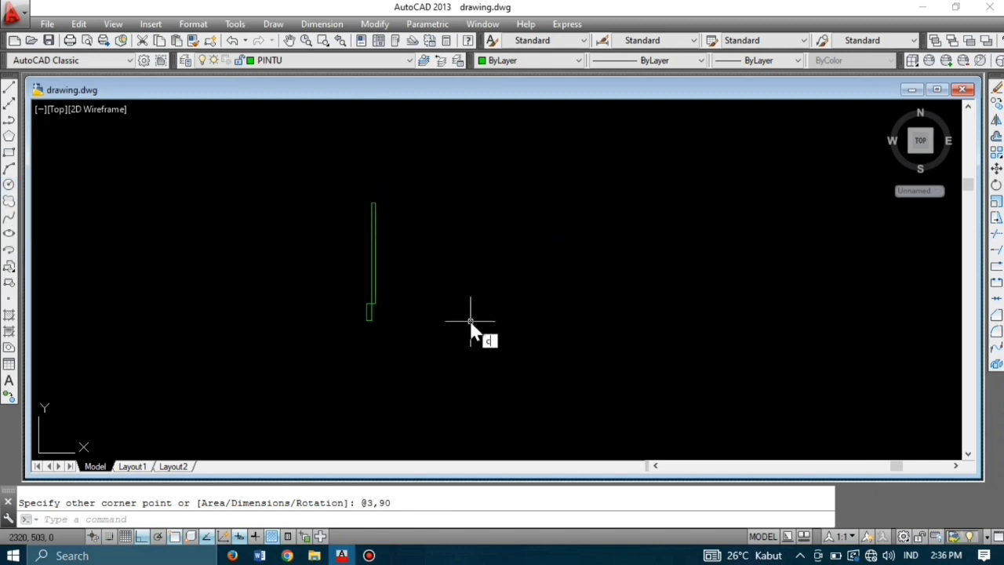
key(Return)
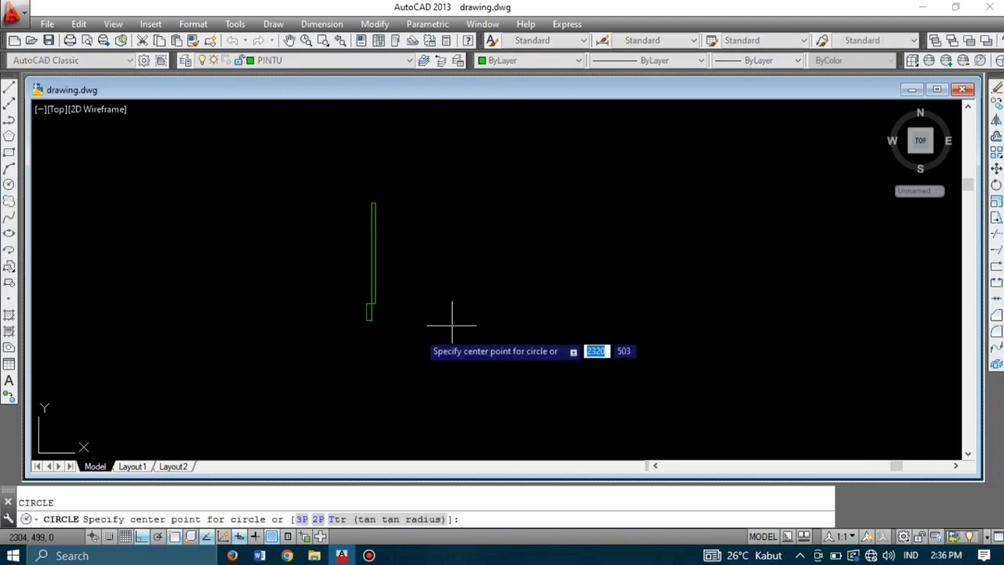
scroll(366, 305, up, 2)
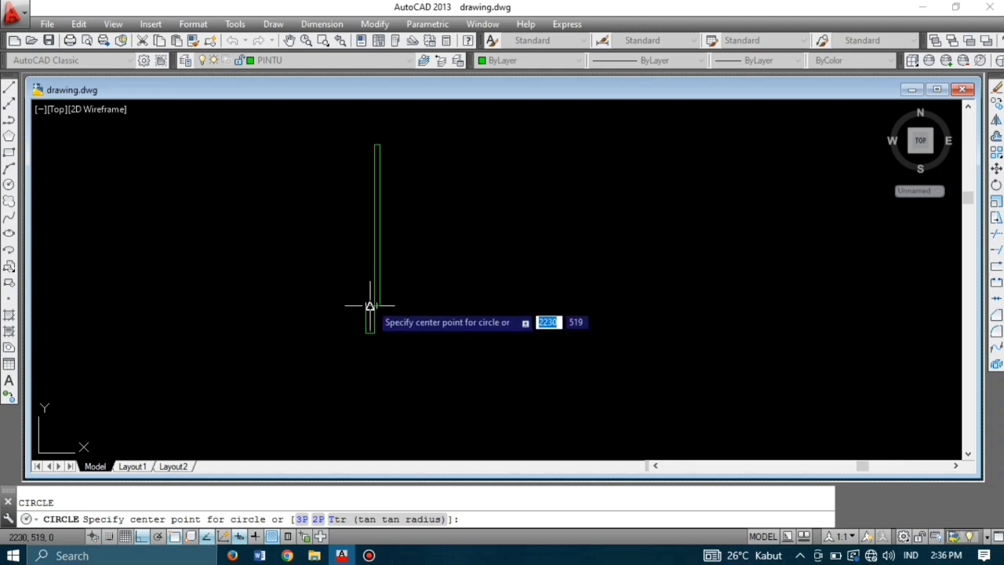
click(374, 305)
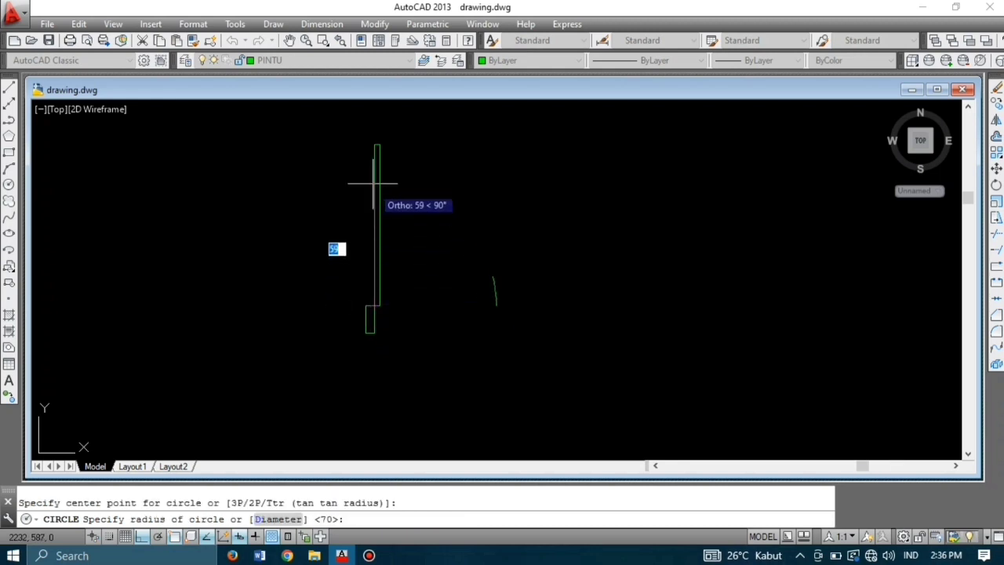
click(374, 145)
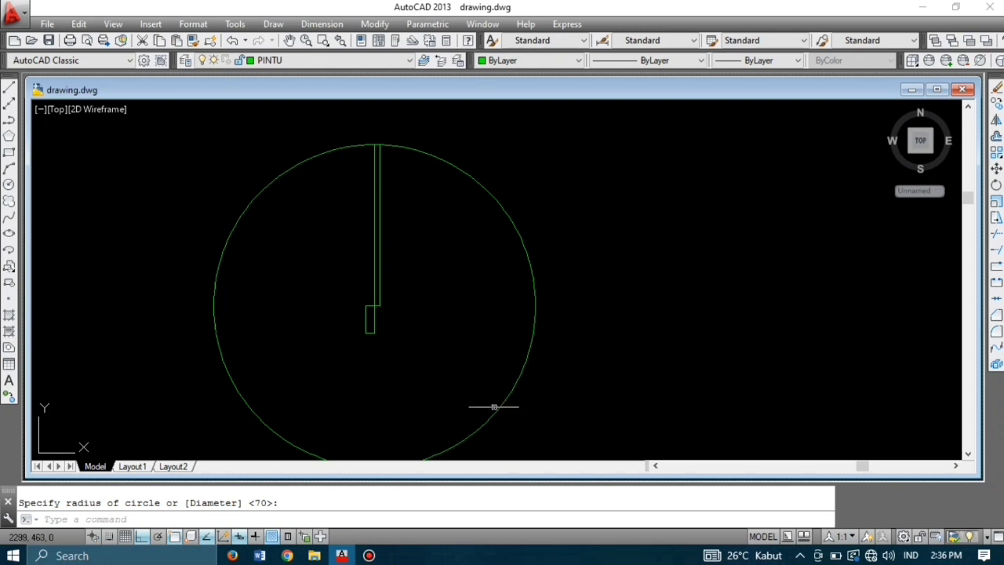
key(Escape)
Step: Copy the small jamb rectangle to the circle's opposite edge
click(403, 348)
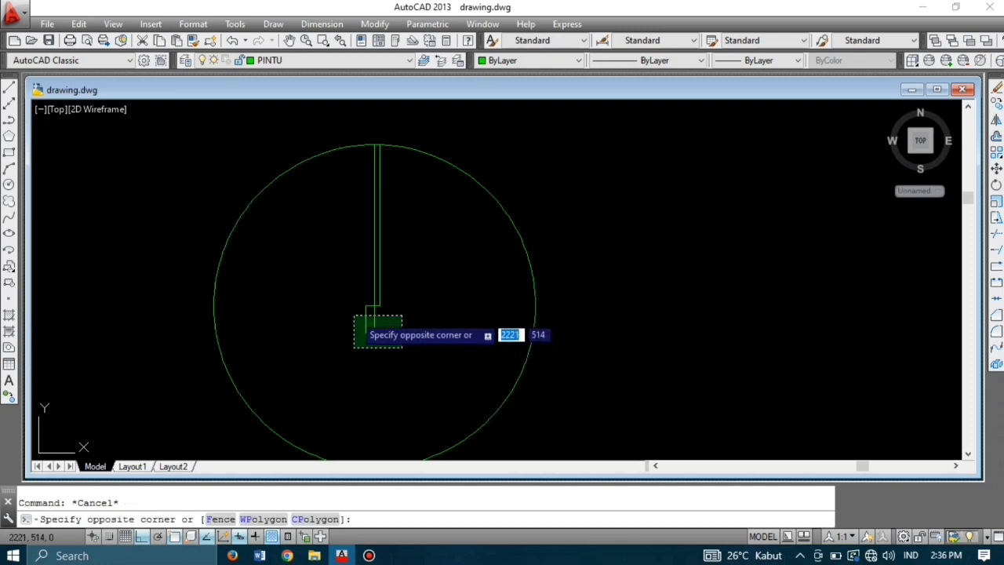
click(355, 316)
text(co)
key(Return)
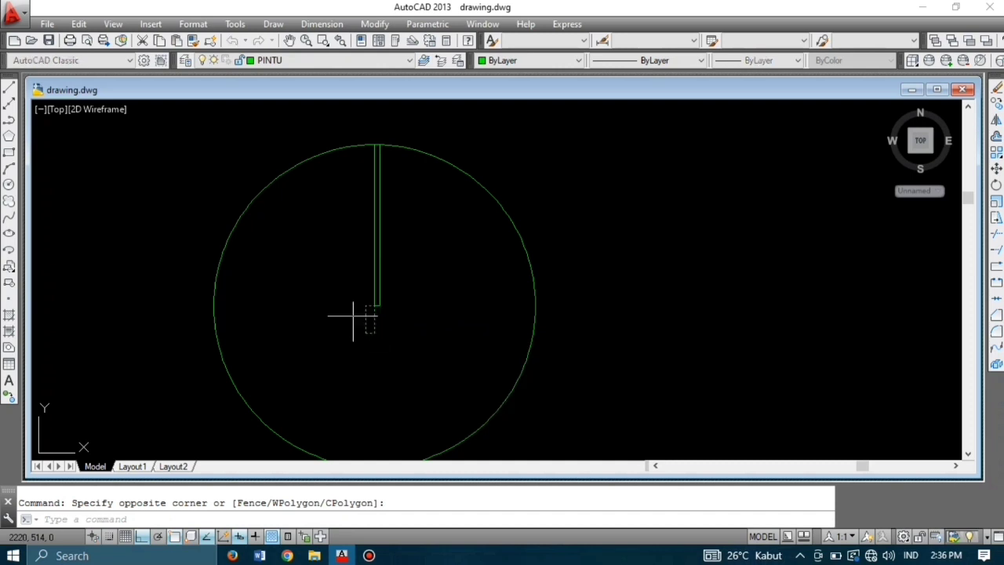
click(368, 306)
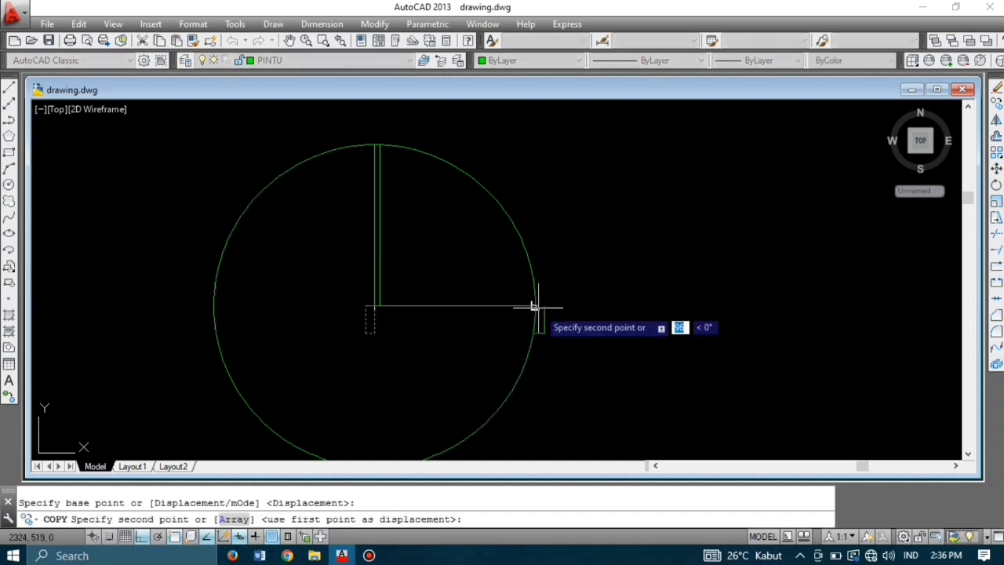
key(Escape)
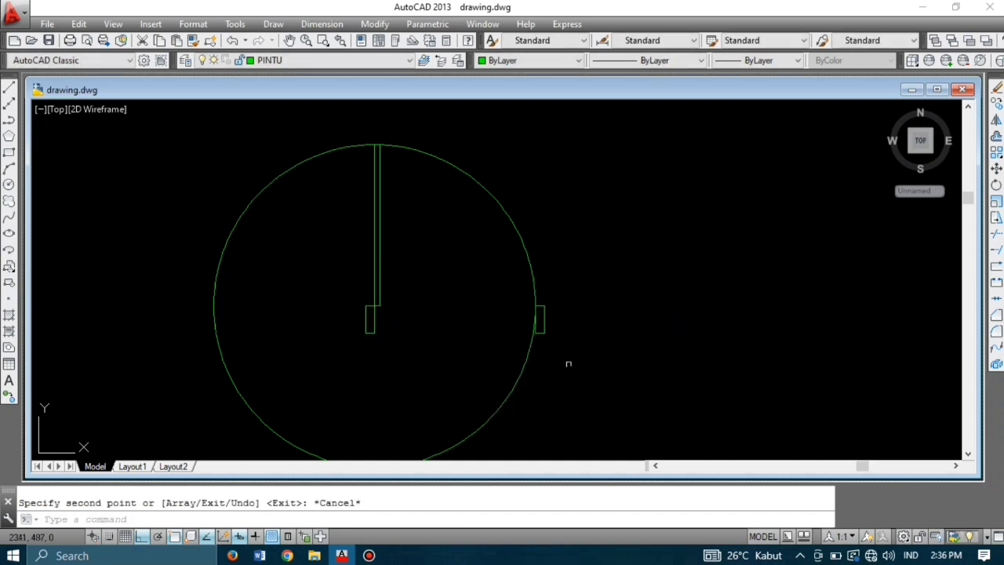
Step: Trim the circle down to a quarter-circle door swing arc
text(TR)
key(Return)
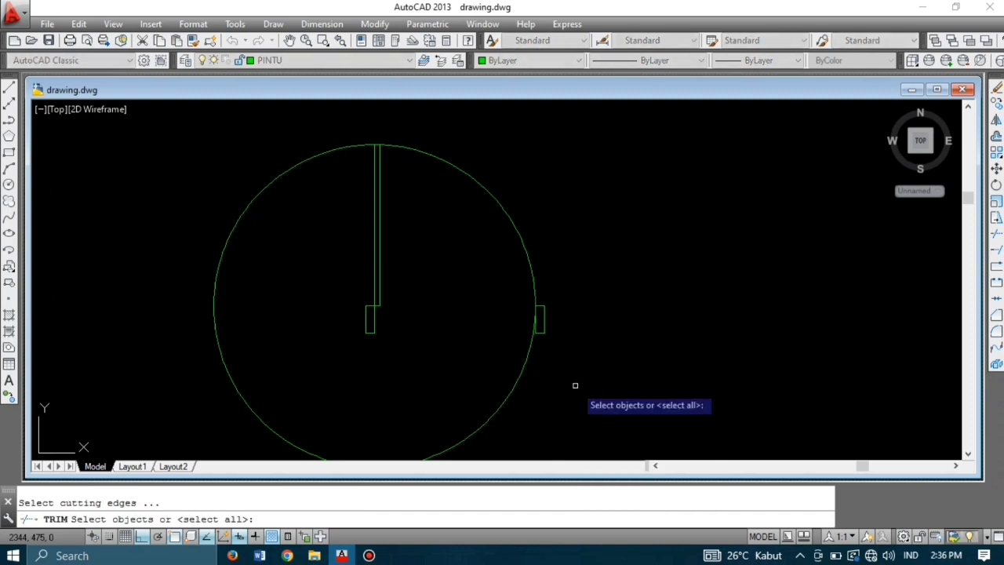
key(Return)
click(575, 385)
click(506, 385)
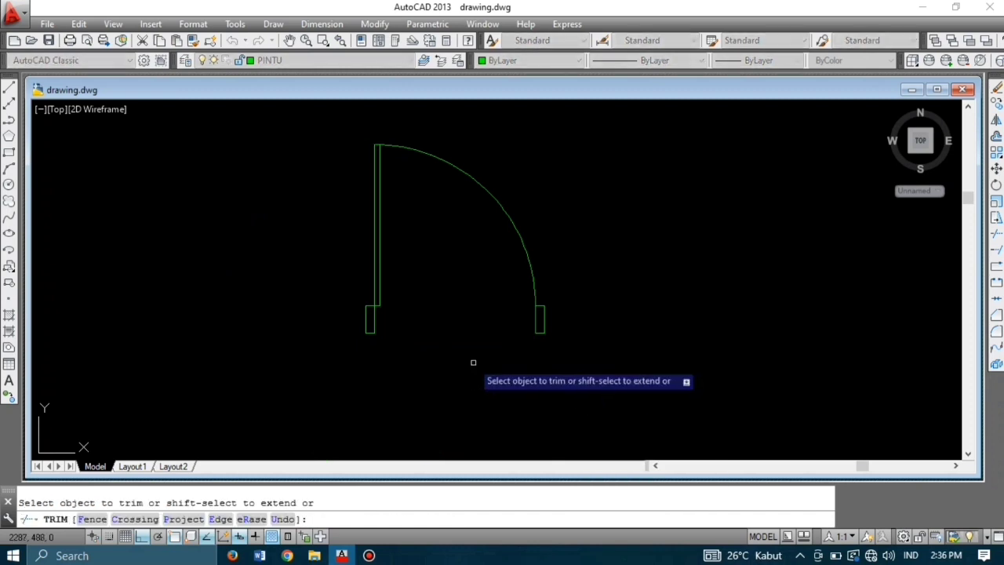
scroll(427, 340, down, 2)
scroll(423, 336, down, 5)
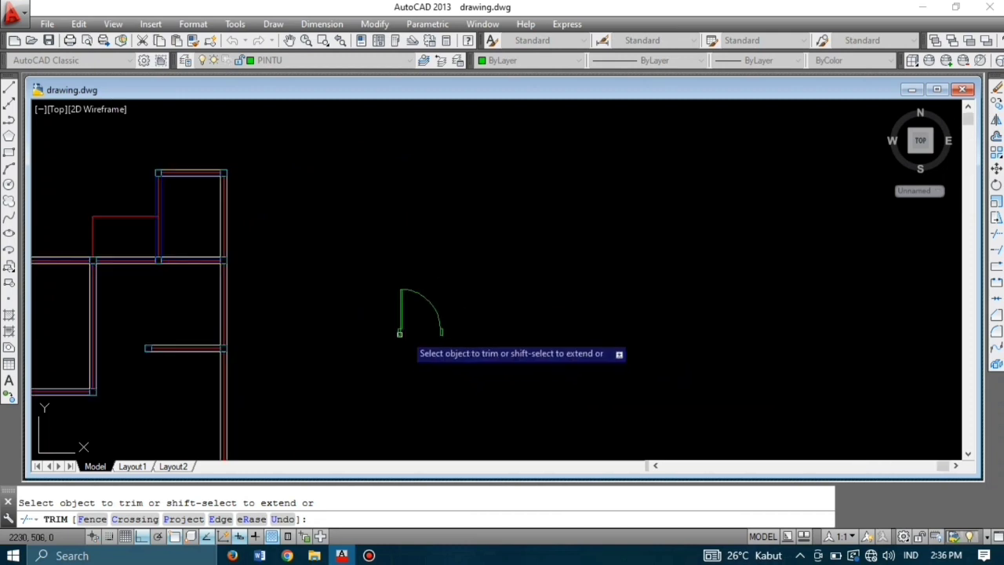
scroll(403, 291, down, 2)
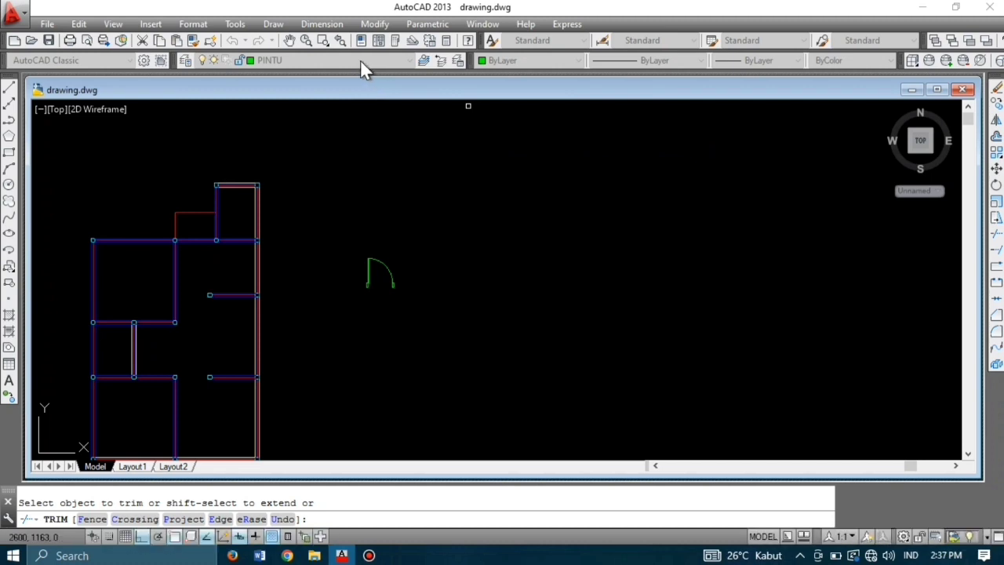
Step: Make PINTU KM the current layer
key(Escape)
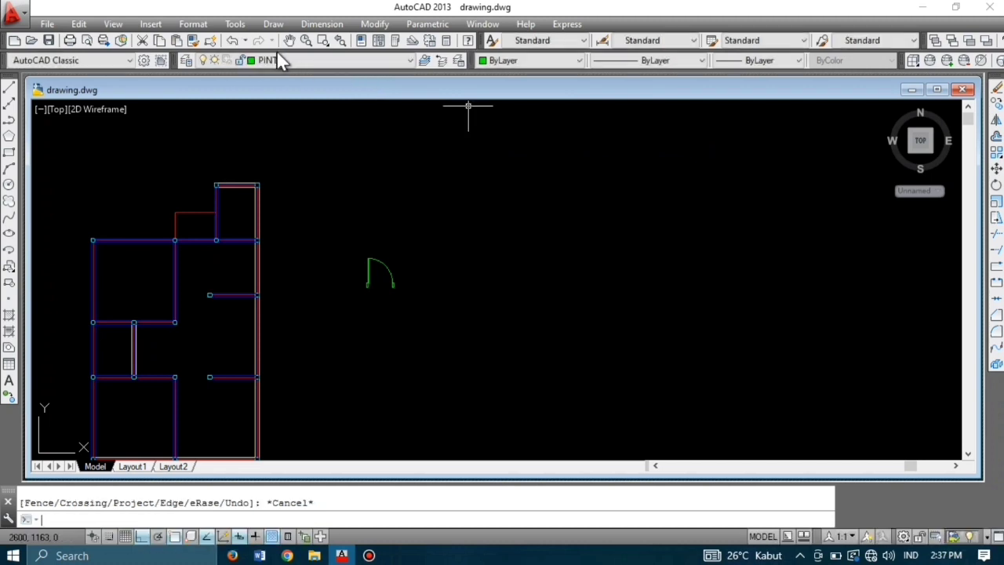
click(299, 61)
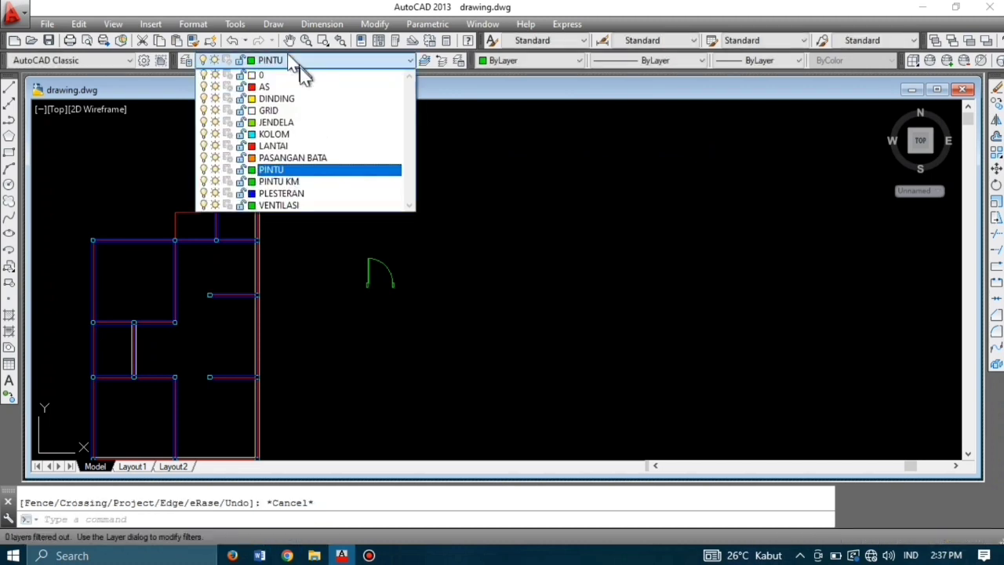
click(339, 188)
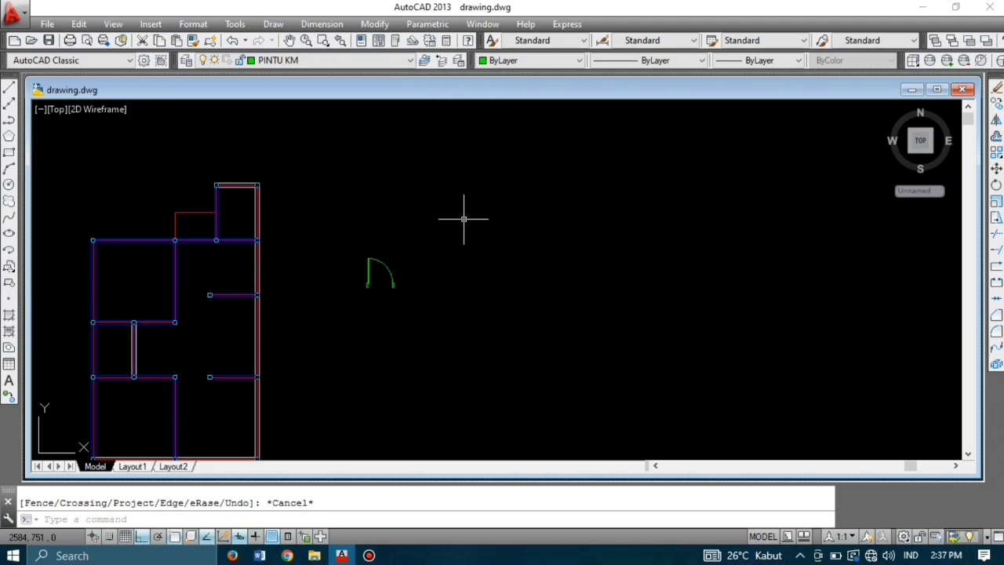
Step: Draw a 5 by 15 jamb rectangle to the right of the first door
scroll(494, 290, up, 4)
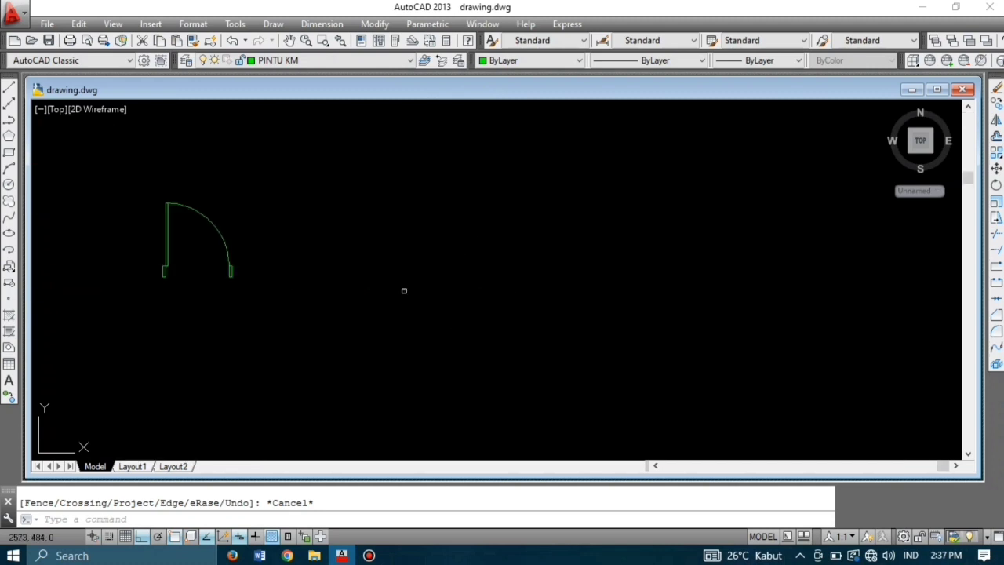
text(c)
key(Return)
click(334, 285)
text(5)
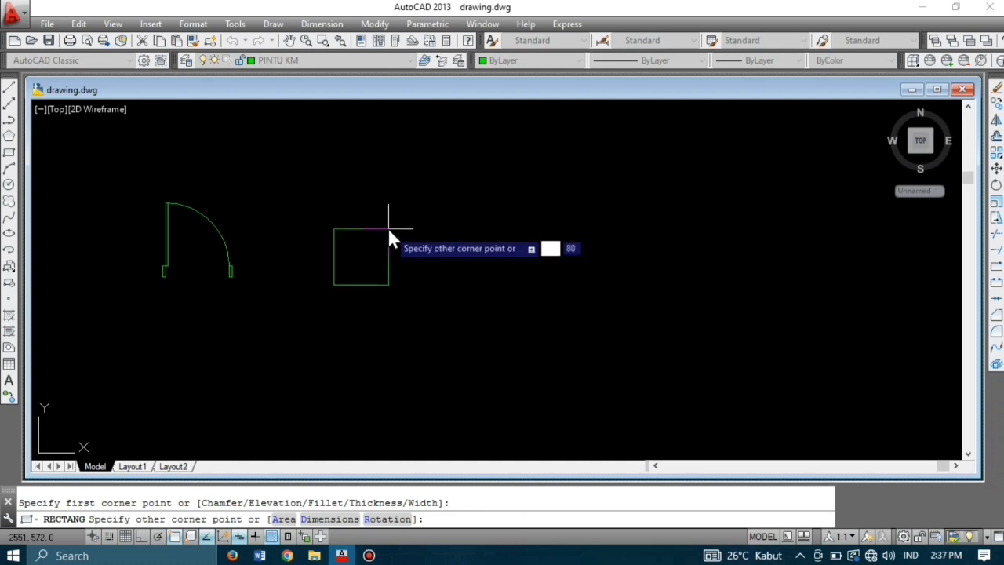
key(Tab)
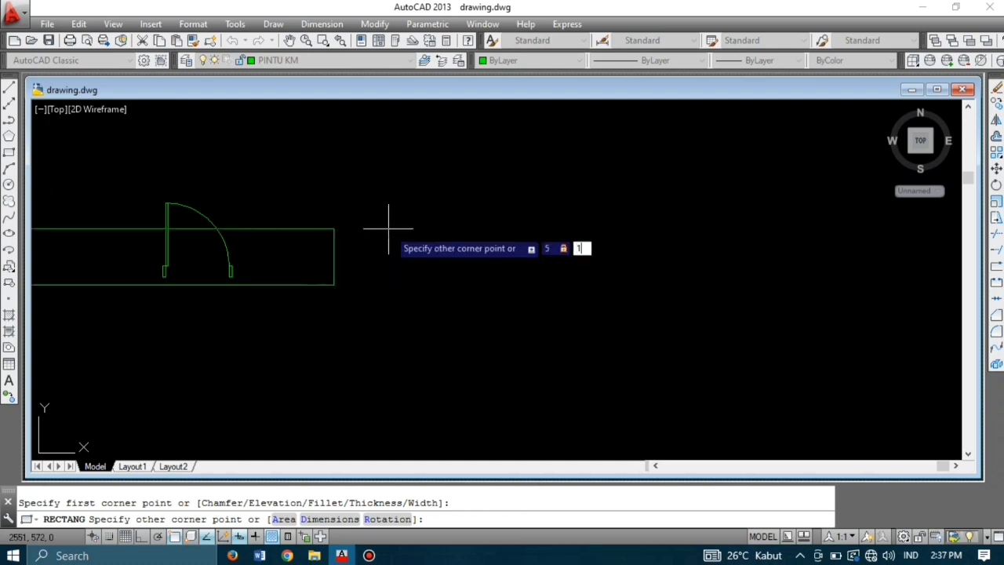
key(Return)
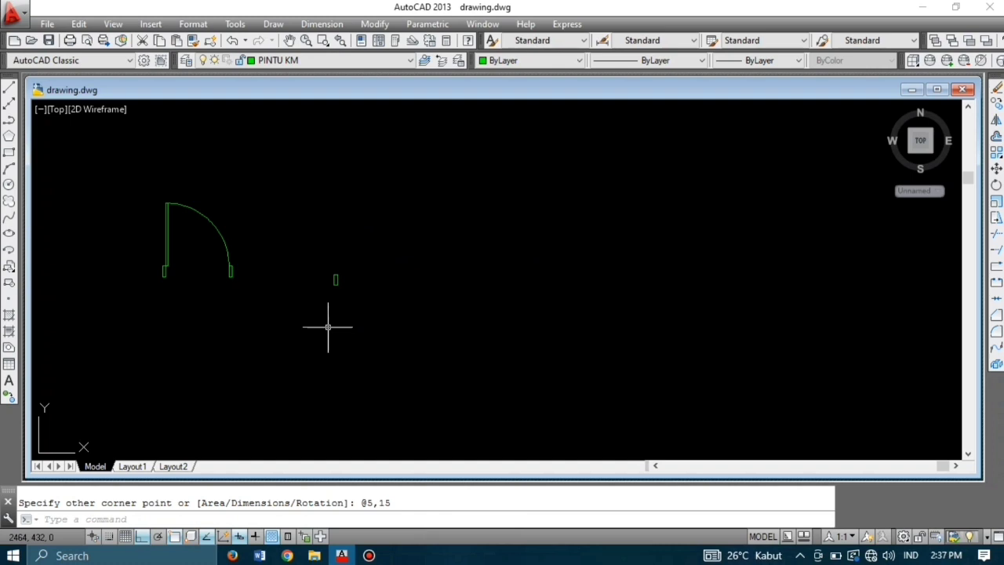
Step: Draw a 3 by 70 door leaf rectangle on the new jamb
text(re)
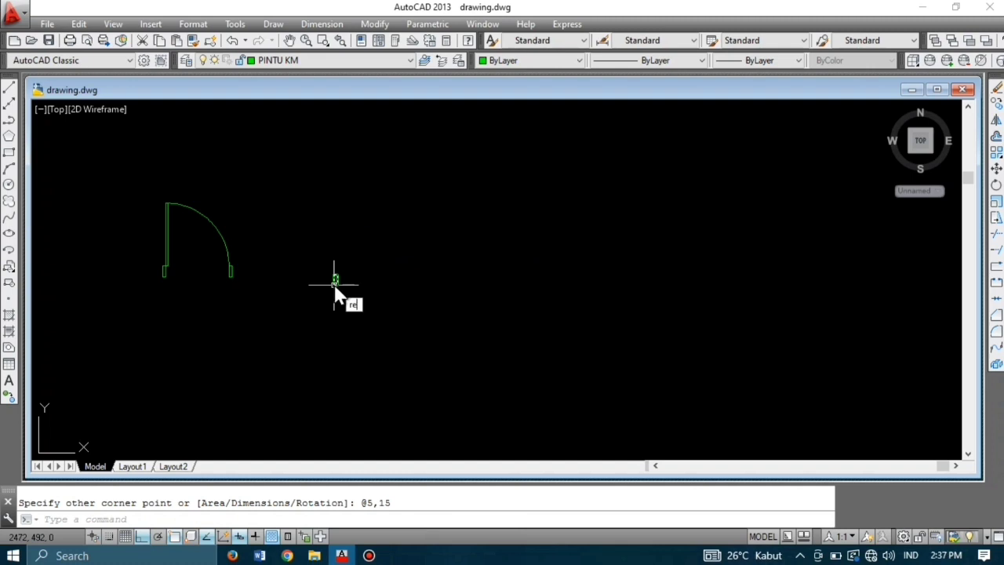
text(c)
key(Return)
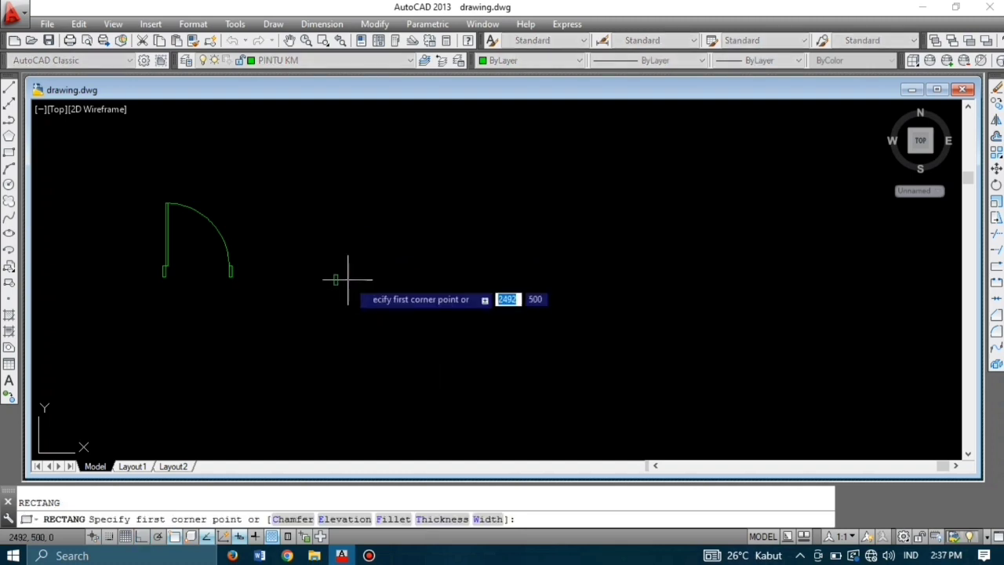
scroll(330, 278, up, 4)
click(325, 266)
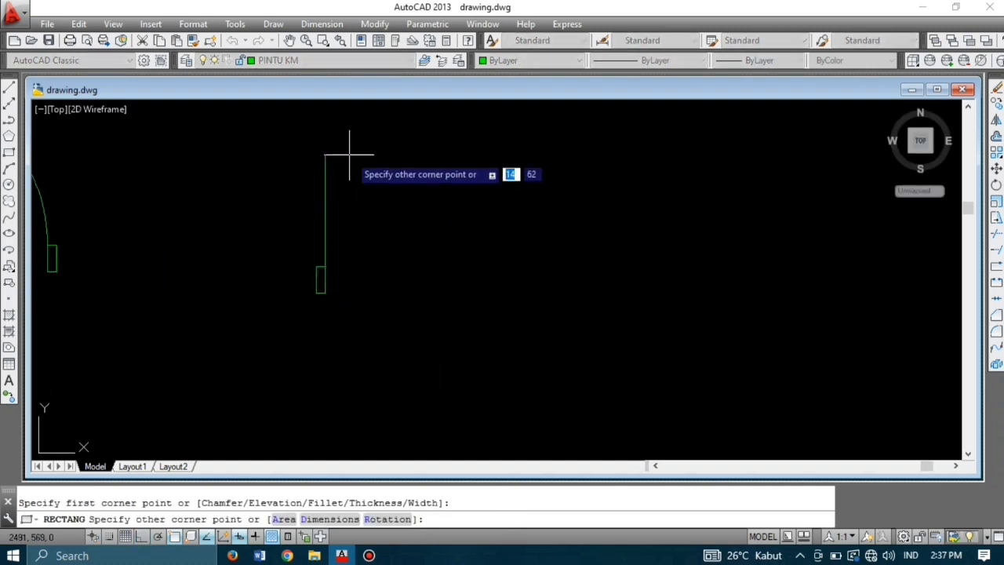
text(3)
key(Tab)
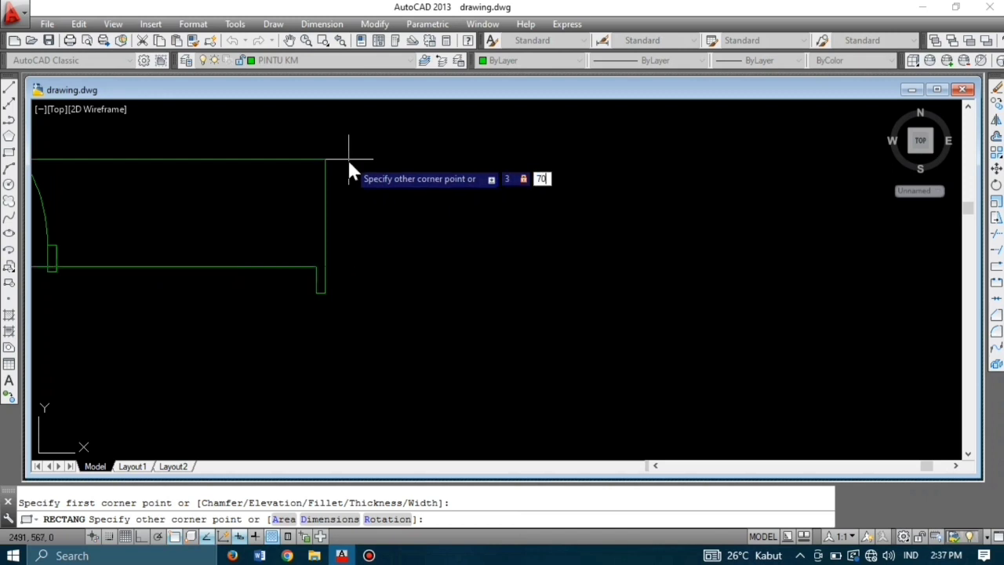
key(Return)
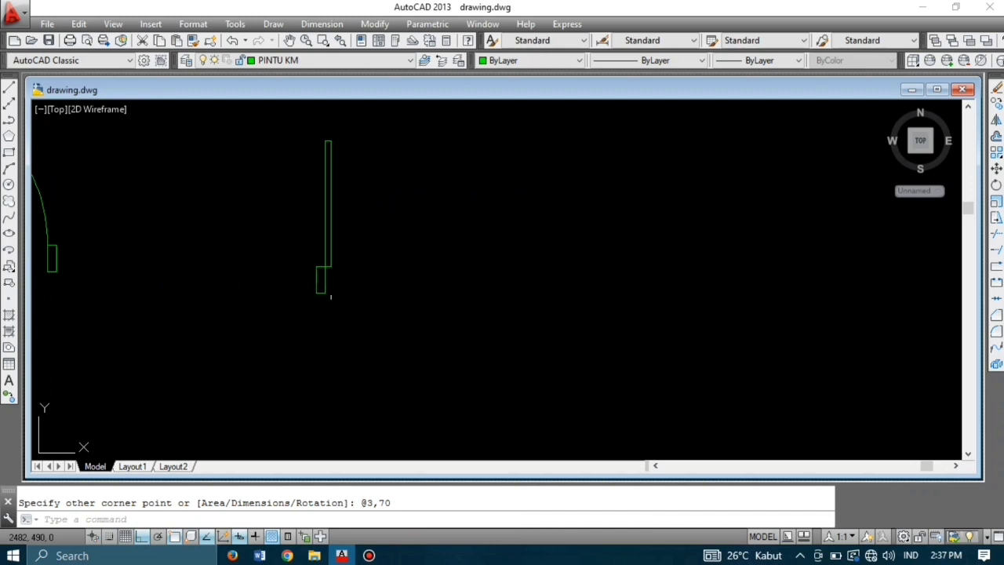
Step: Draw a circle centred at the leaf's bottom corner reaching its top
key(Return)
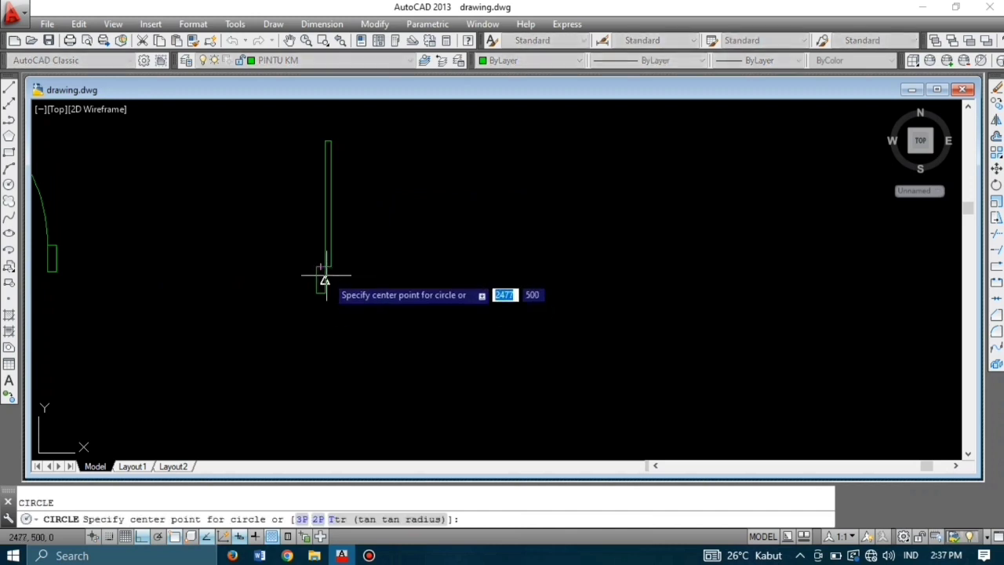
click(325, 267)
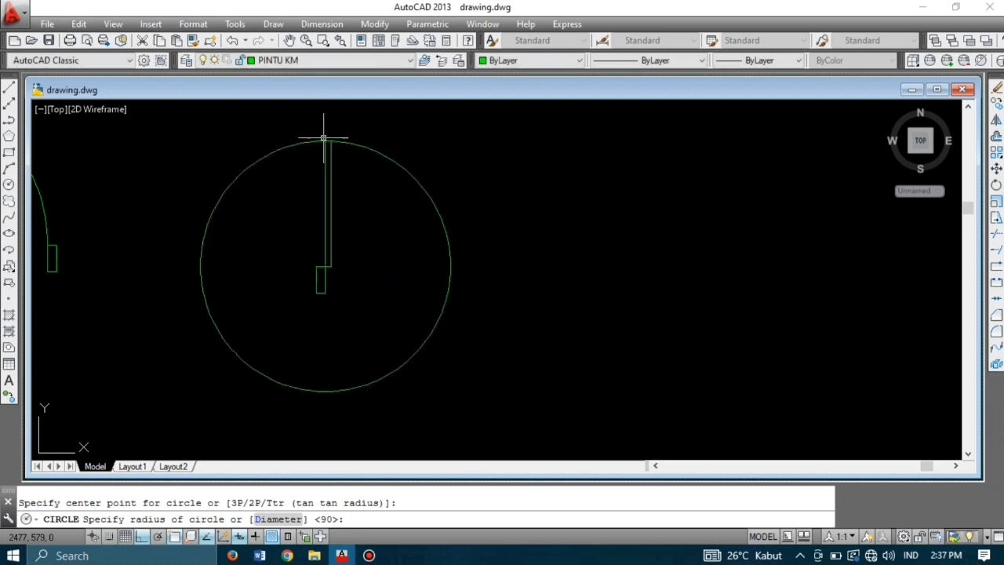
click(326, 142)
key(Escape)
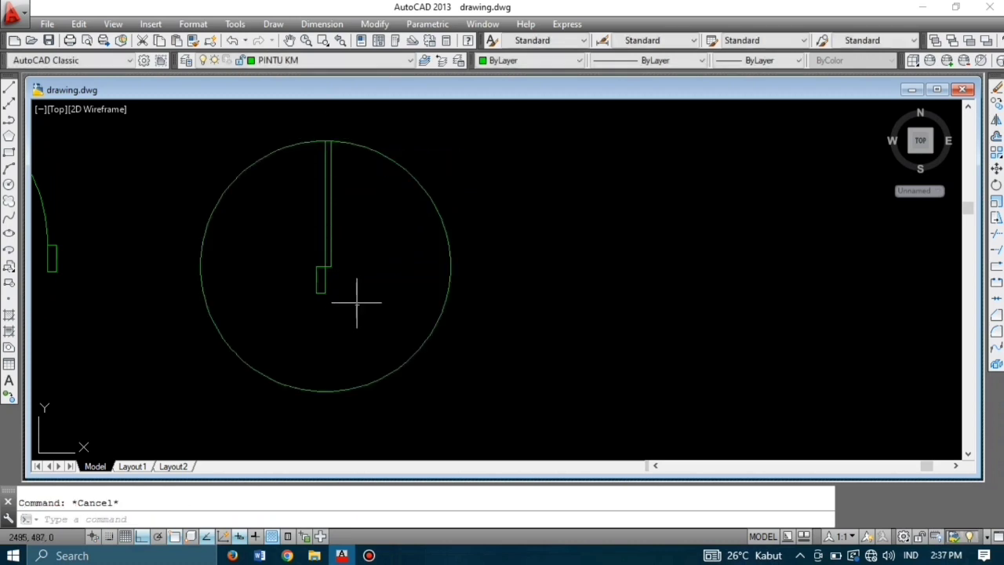
Step: Copy the jamb rectangle to the circle's right edge
click(356, 302)
click(294, 274)
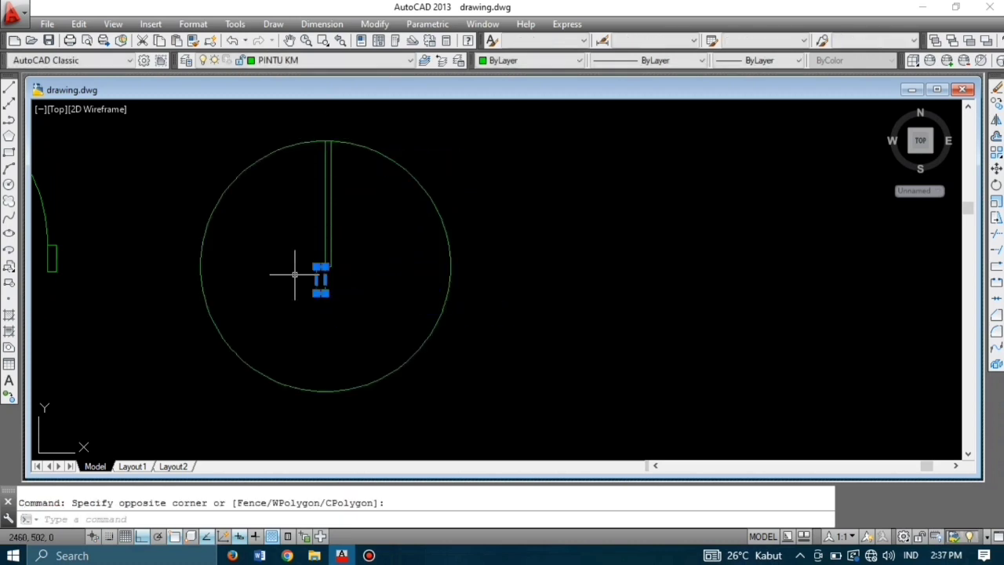
text(co)
key(Return)
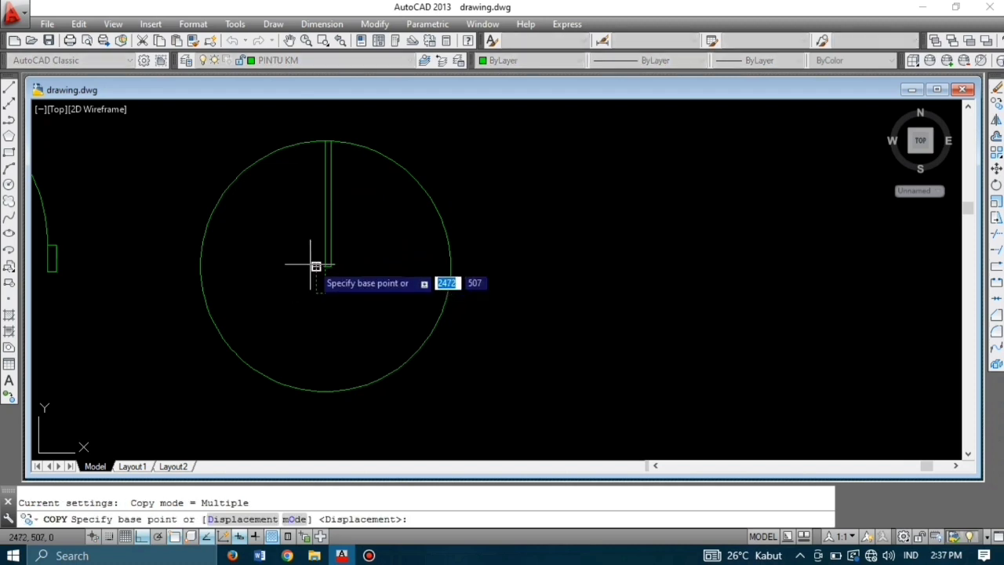
click(316, 267)
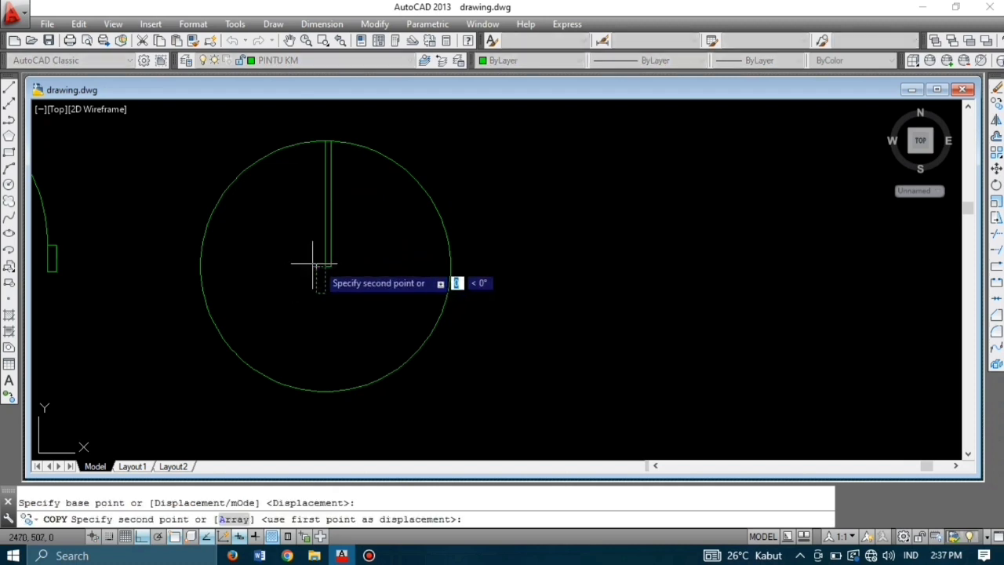
click(450, 266)
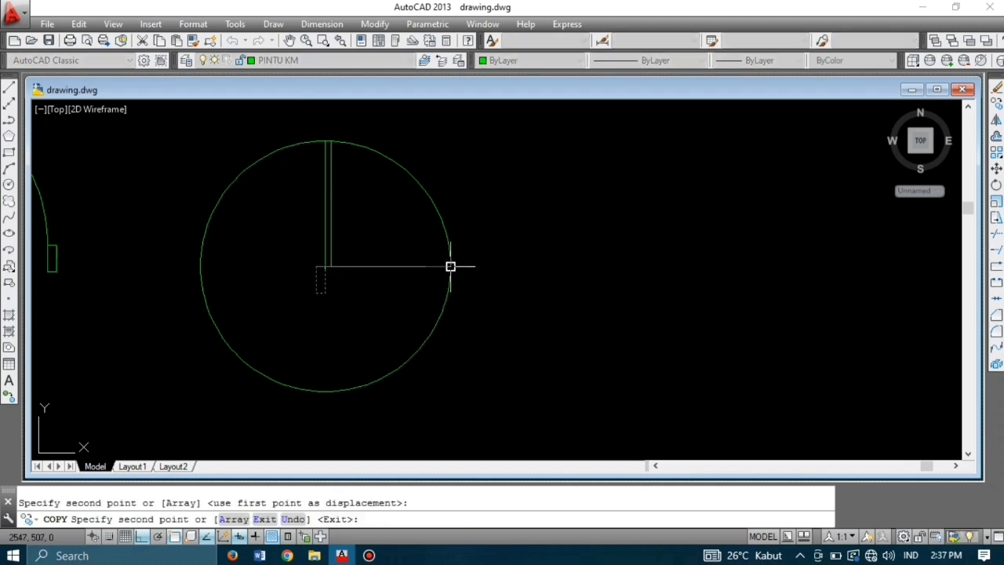
key(Escape)
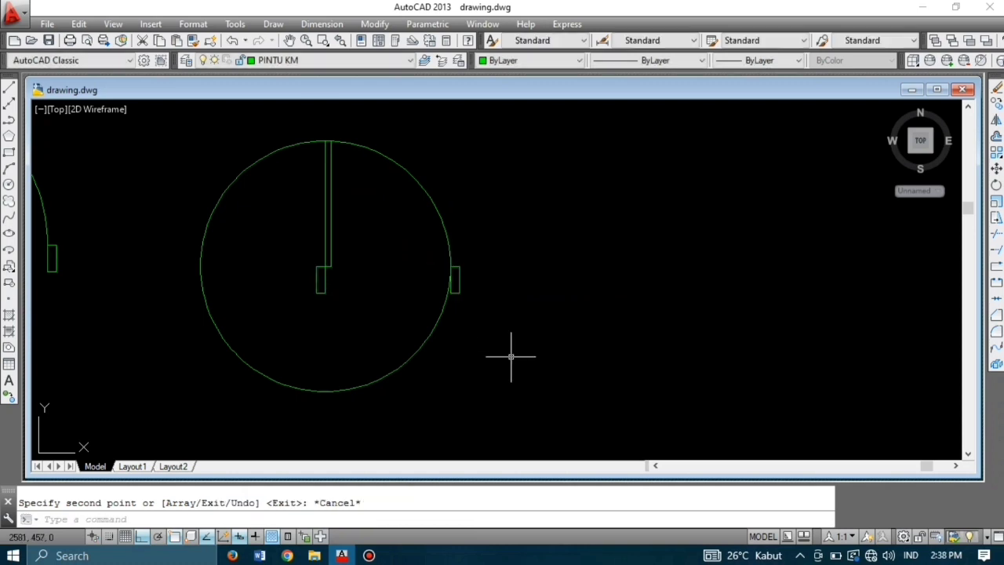
Step: Trim the circle to a quarter swing arc, bringing both doors into view
text(tr)
key(Return)
key(Return)
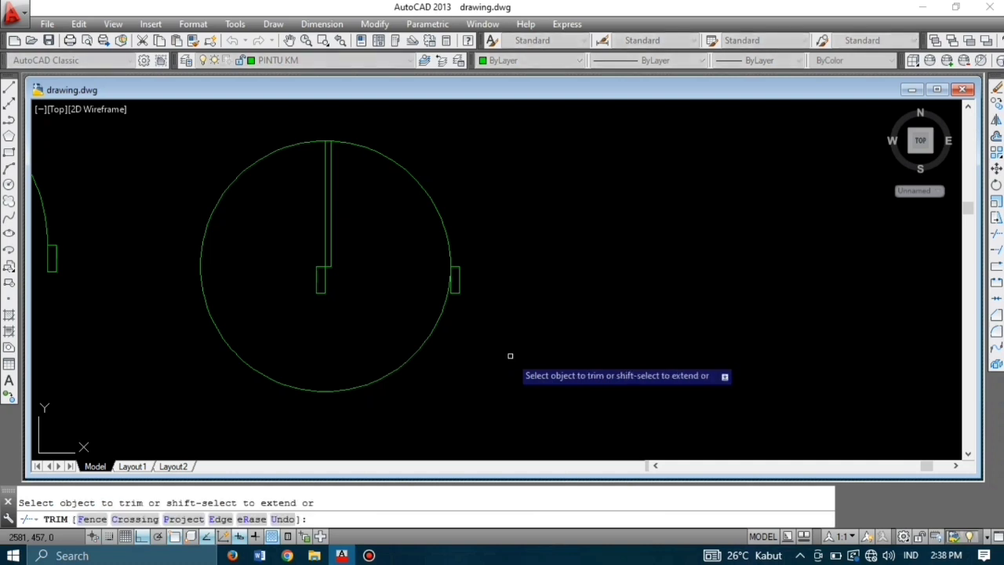
click(511, 357)
click(380, 322)
scroll(452, 299, down, 3)
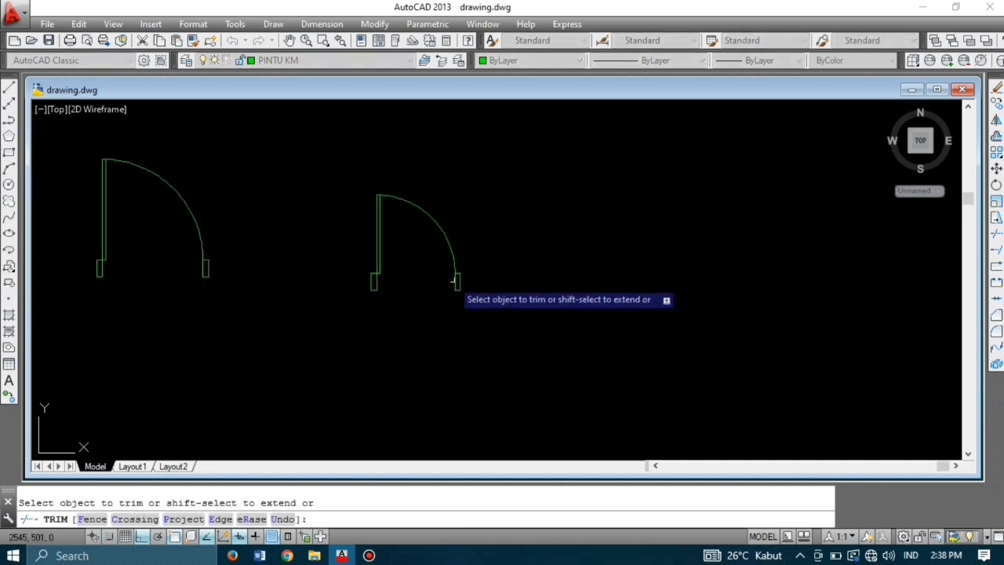
middle_drag(464, 285, 394, 254)
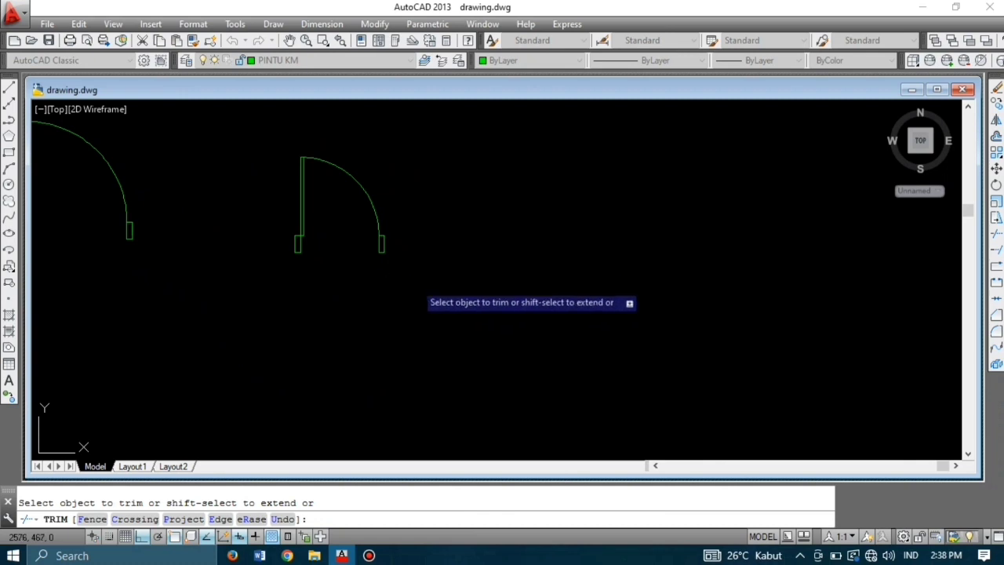
key(Escape)
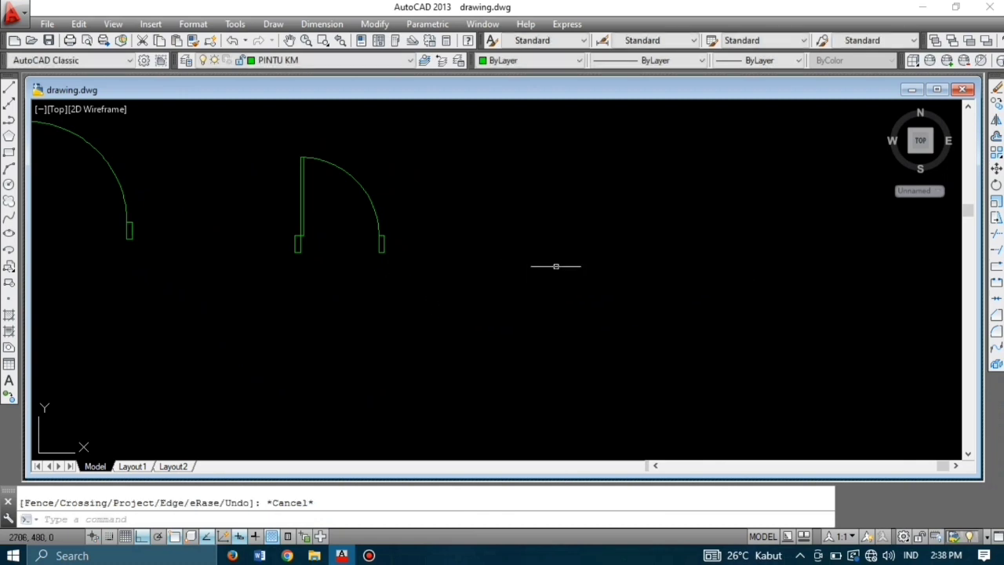
click(319, 60)
Step: On the JENDELA layer, draw a 5 by 15 window jamb right of the doors
click(337, 125)
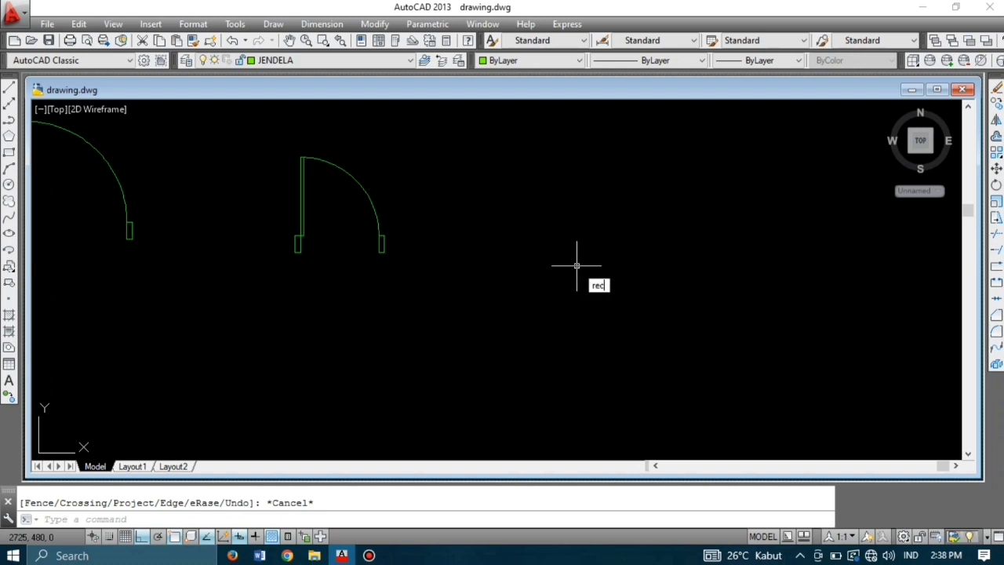
key(Return)
click(571, 239)
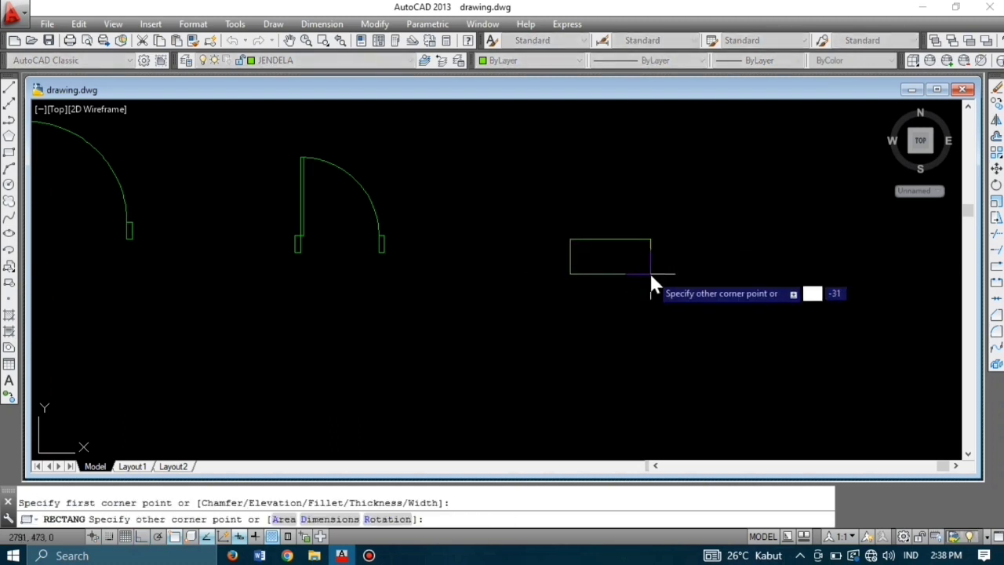
text(5,1)
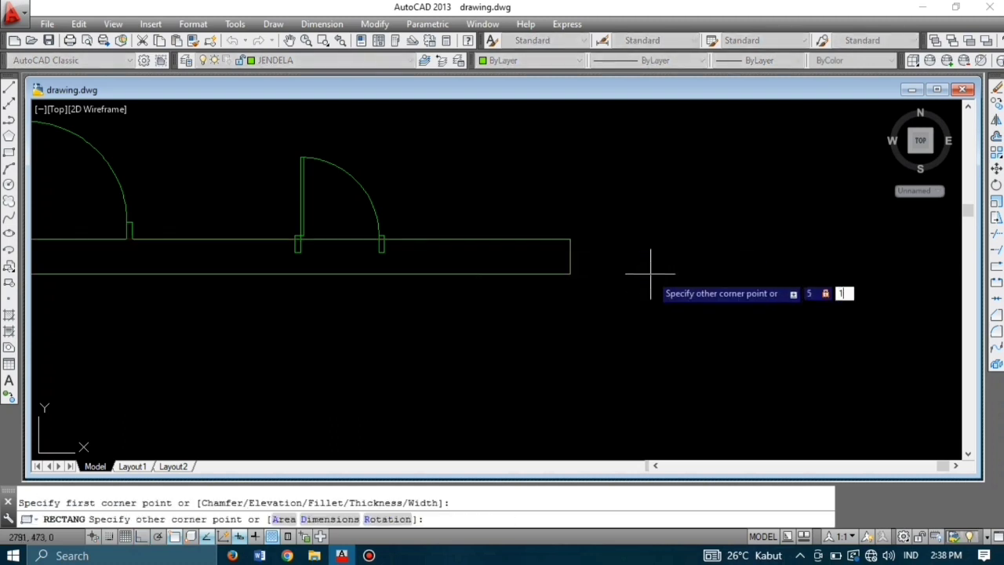
key(Return)
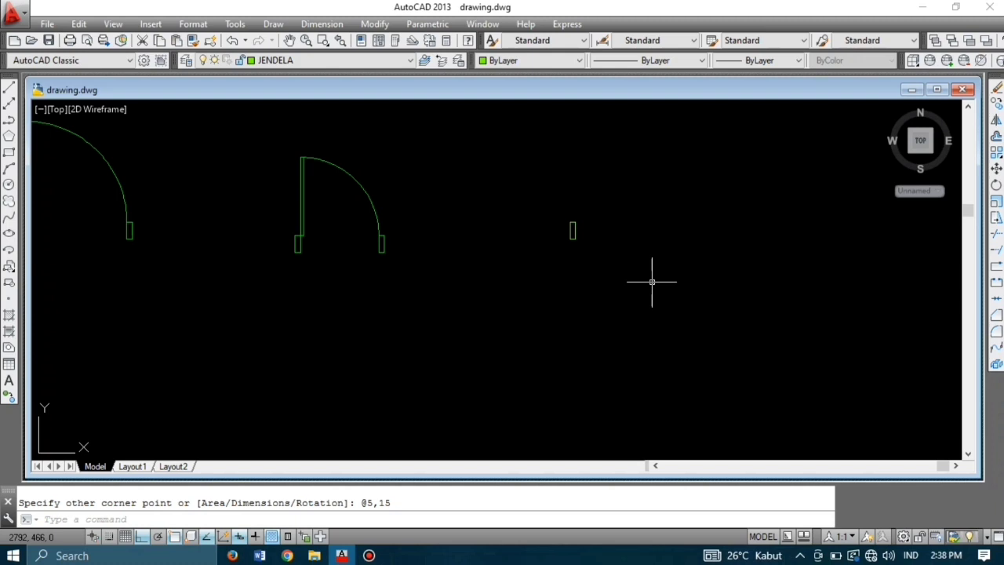
Step: Draw a 50 by 3 strip starting at the jamb's corner
text(r)
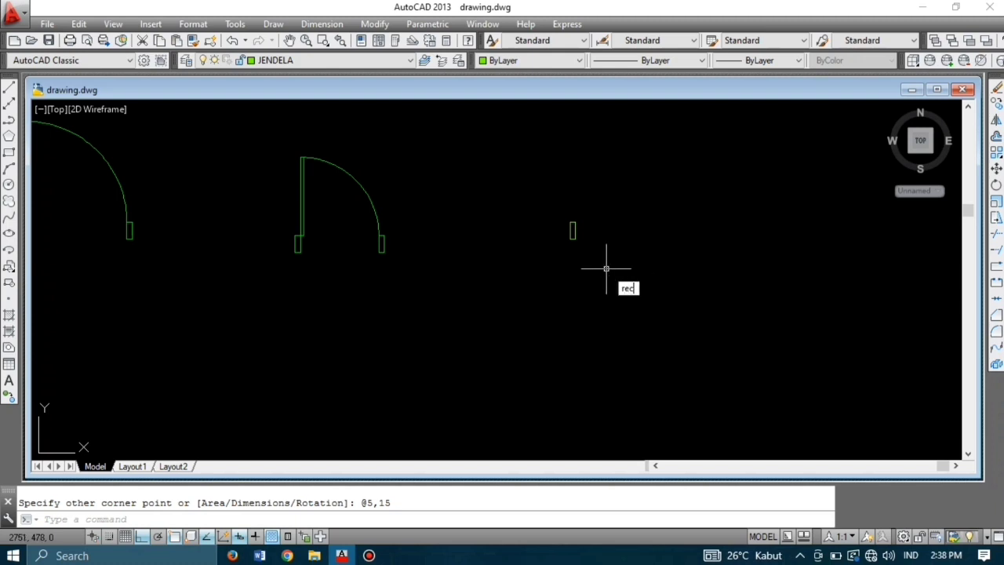
text(ec)
key(Return)
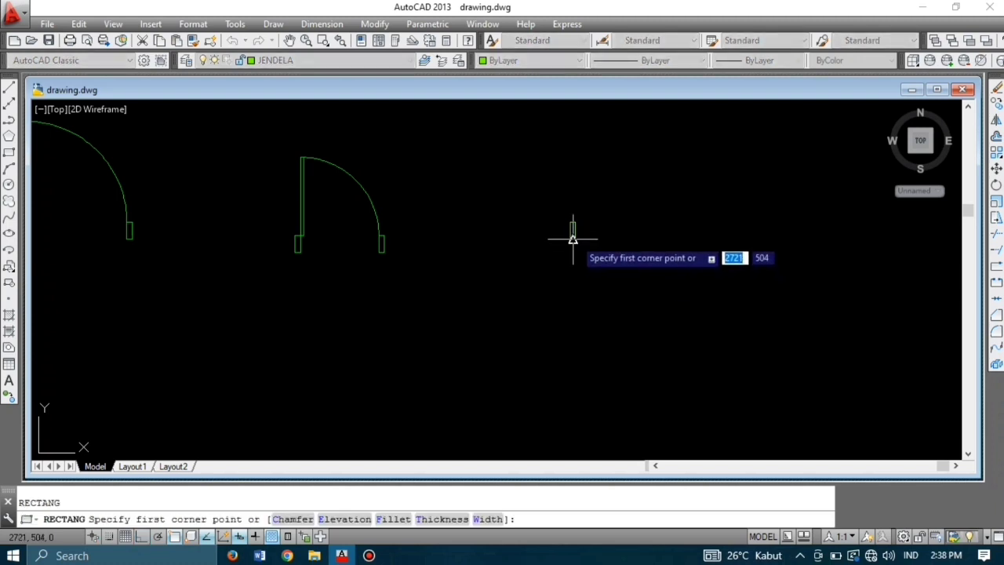
scroll(573, 238, up, 2)
click(560, 237)
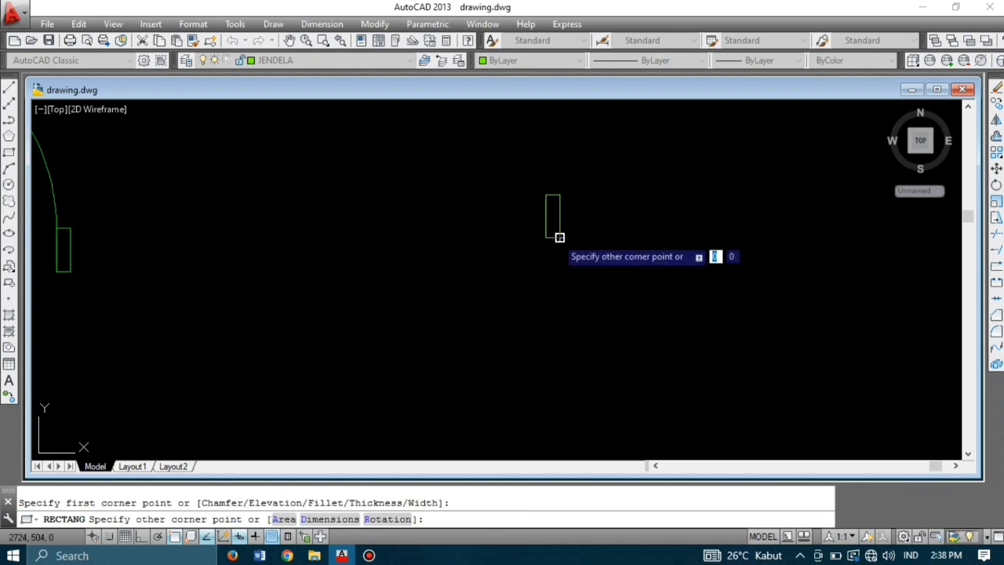
scroll(559, 237, down, 3)
text(50)
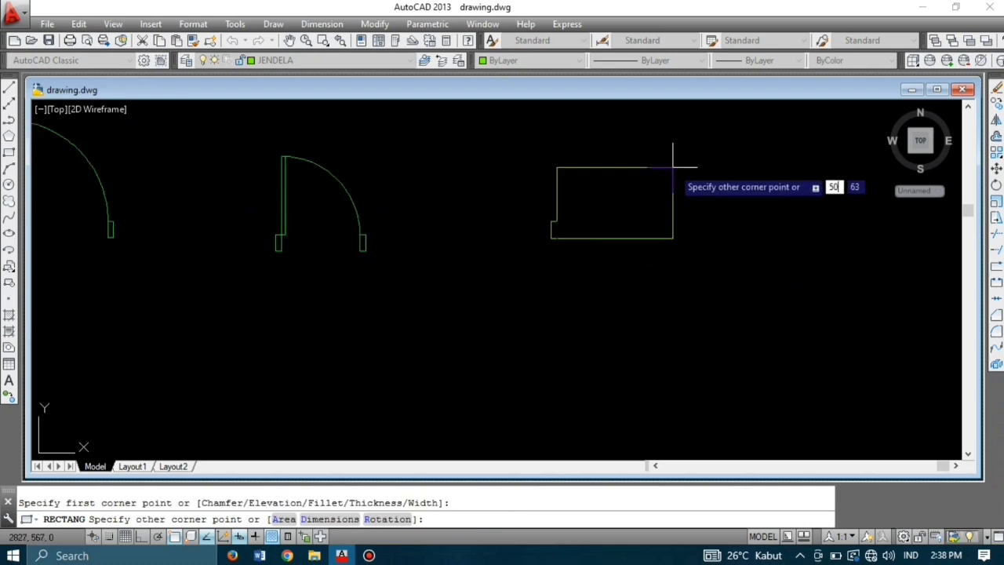
key(Tab)
text(3)
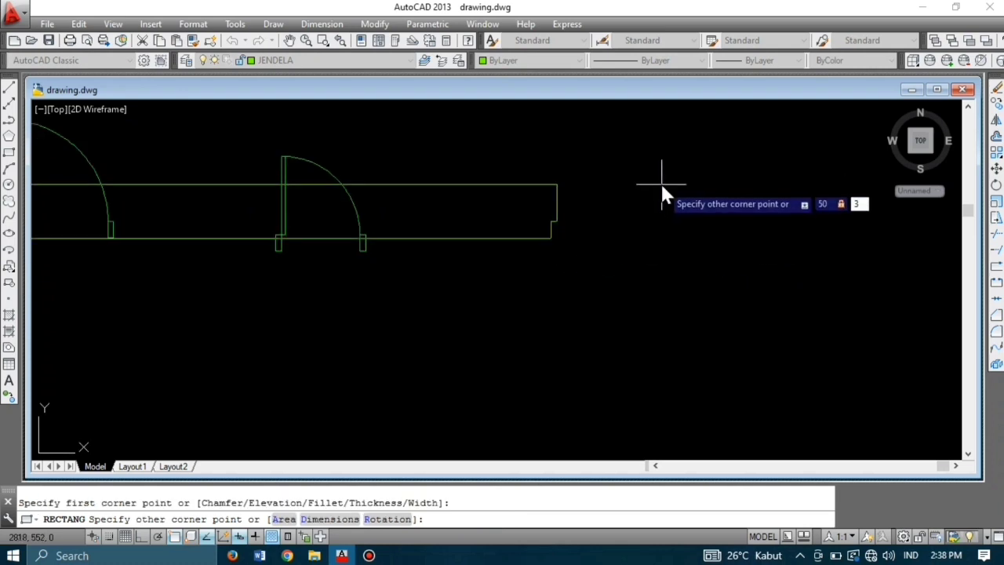
key(Return)
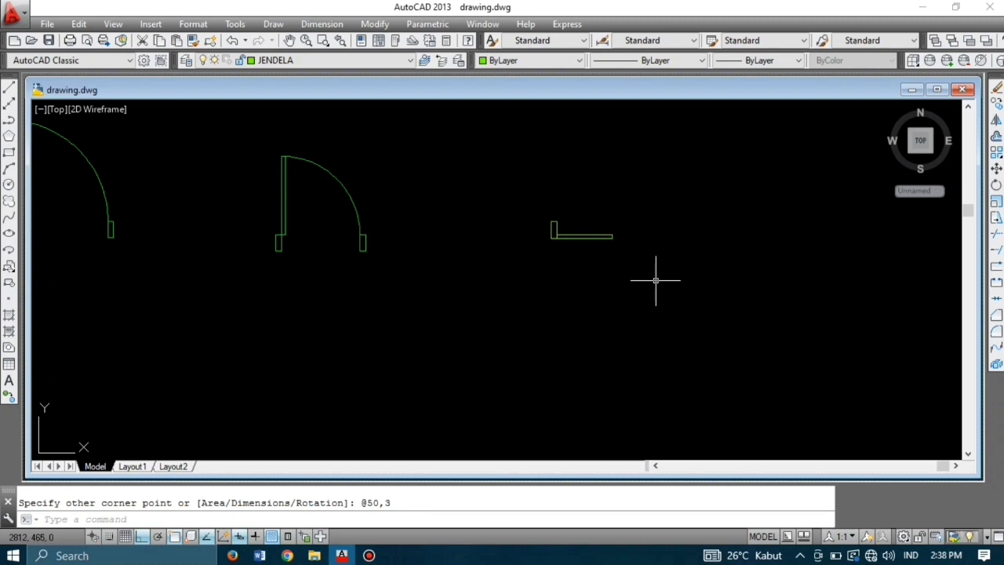
click(571, 229)
Step: Mirror the jamb and strip across a vertical line, keeping the original half
click(530, 212)
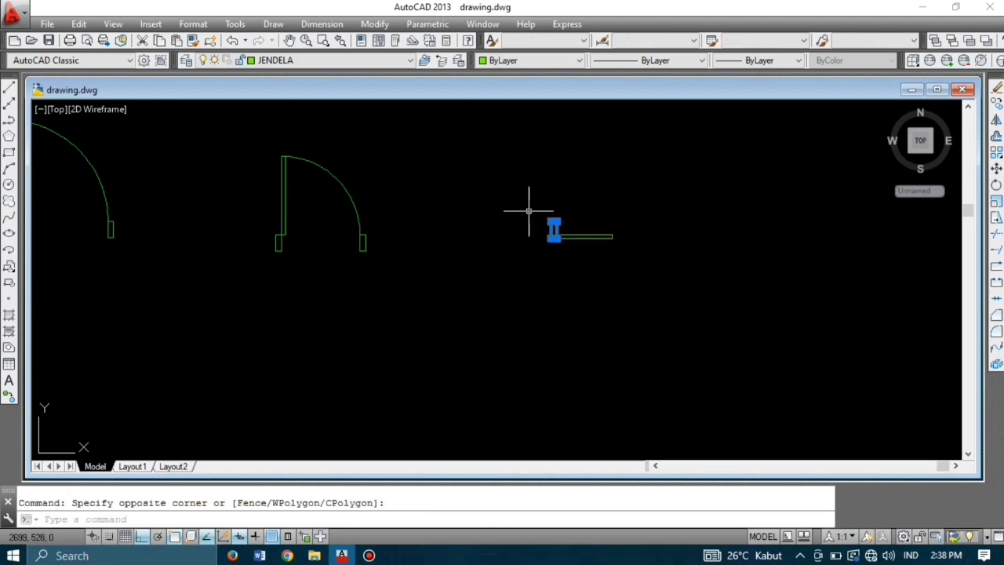
text(co)
key(Return)
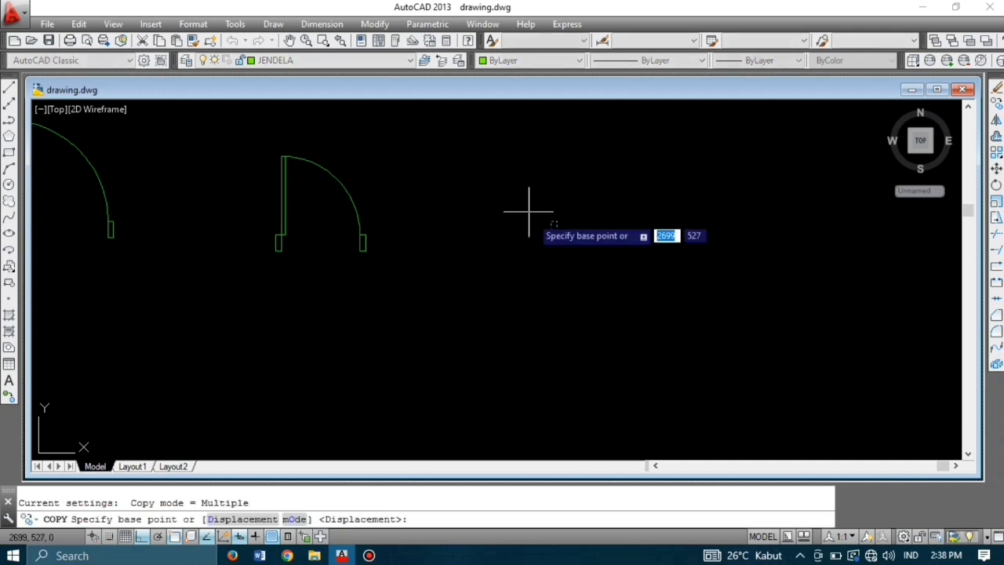
click(550, 237)
key(Escape)
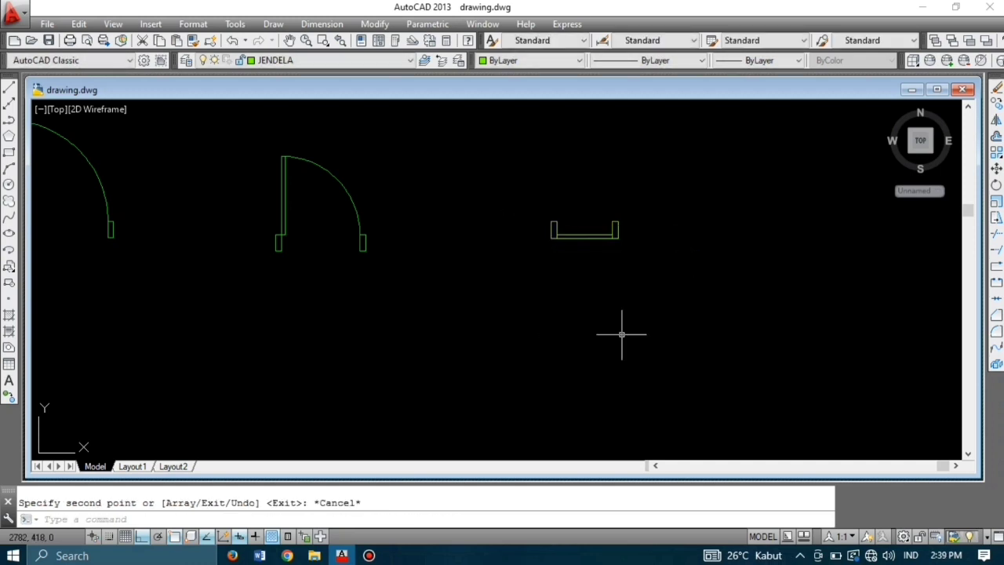
click(577, 281)
click(559, 235)
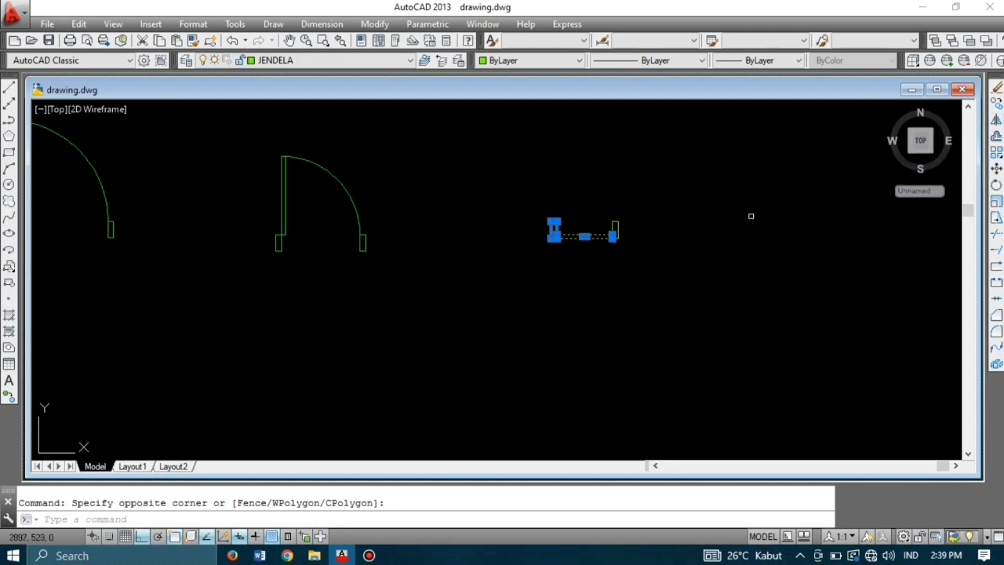
text(i)
key(Return)
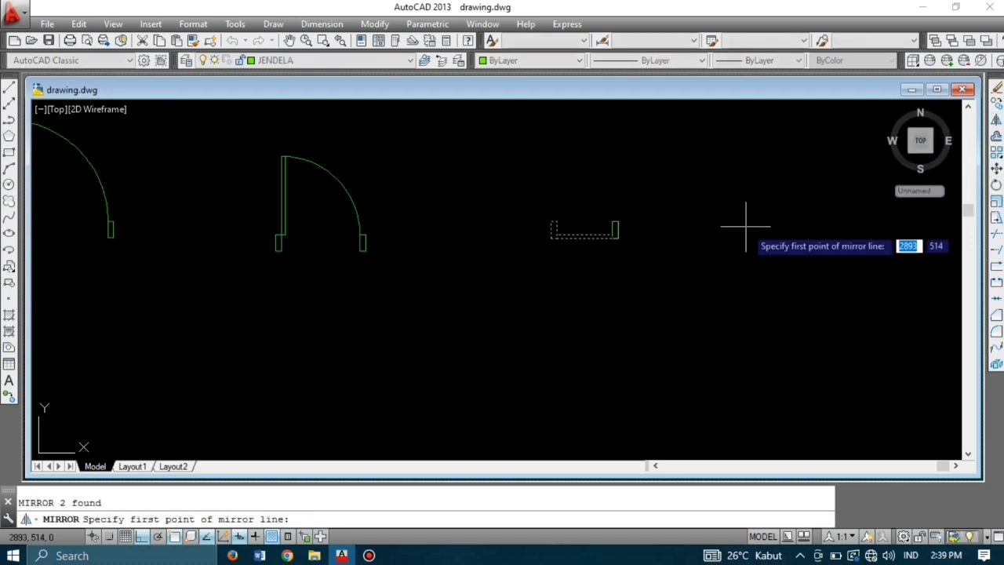
scroll(612, 225, up, 4)
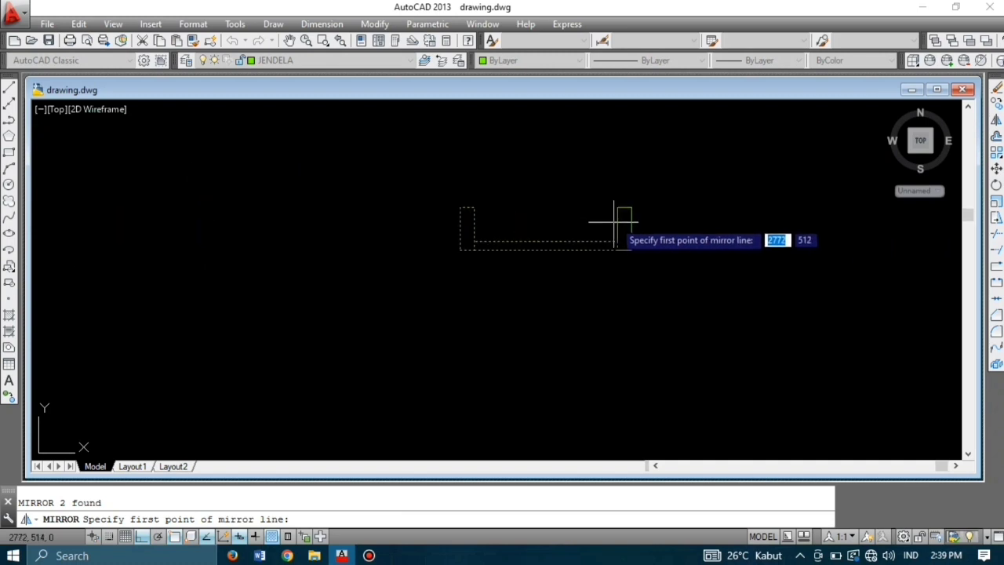
click(624, 207)
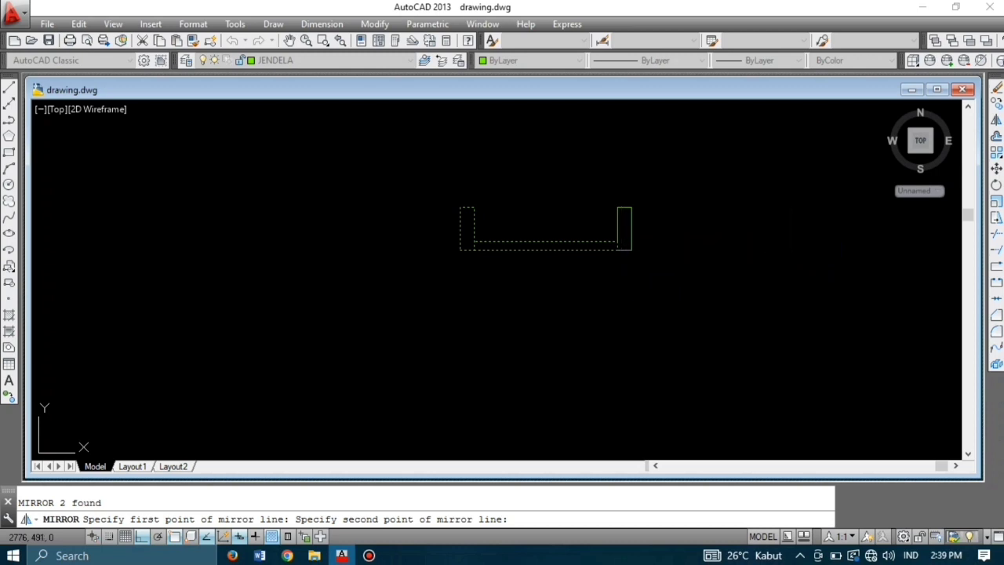
click(625, 291)
key(Return)
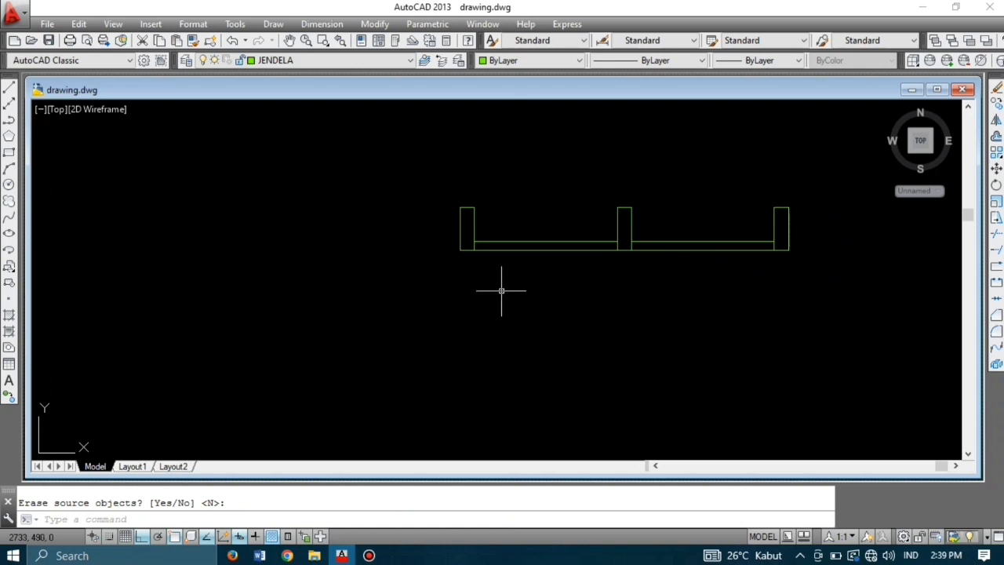
Step: Draw a rectangle enclosing the window frame from the left upright to the right upright
text(rec)
key(Return)
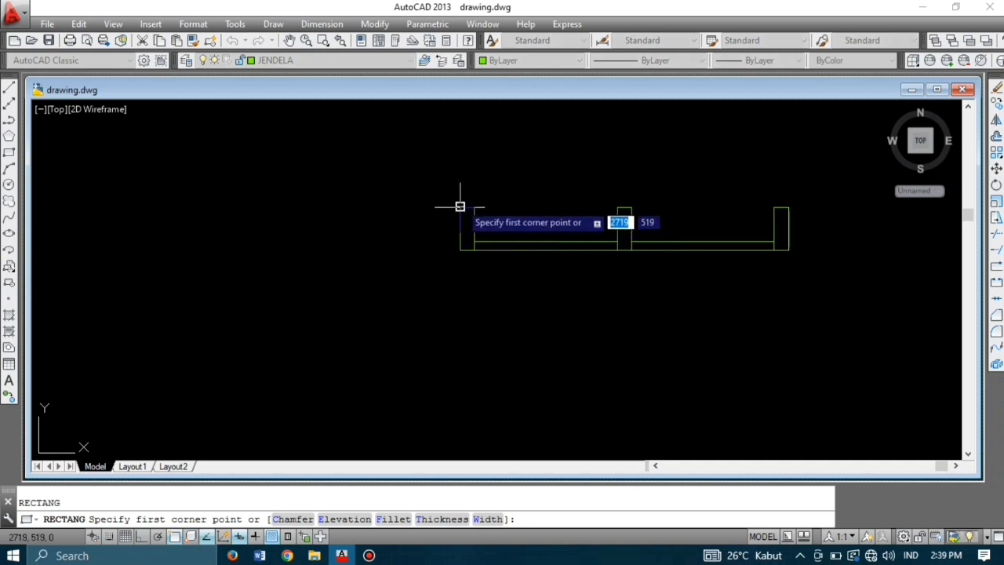
click(461, 250)
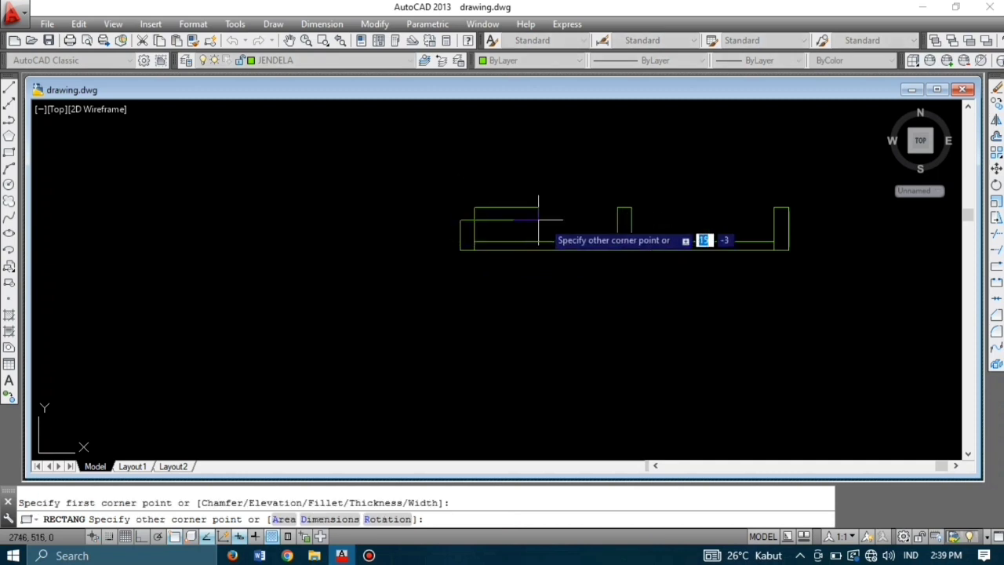
click(790, 250)
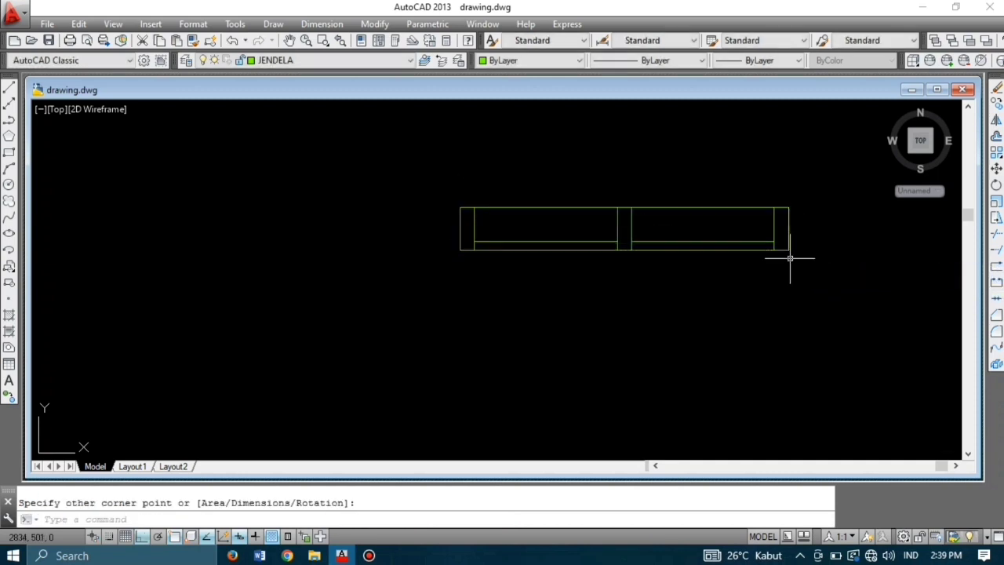
scroll(714, 334, down, 4)
mouse_move(701, 294)
middle_down()
mouse_move(674, 249)
mouse_move(597, 238)
mouse_move(592, 222)
middle_up()
scroll(639, 278, down, 3)
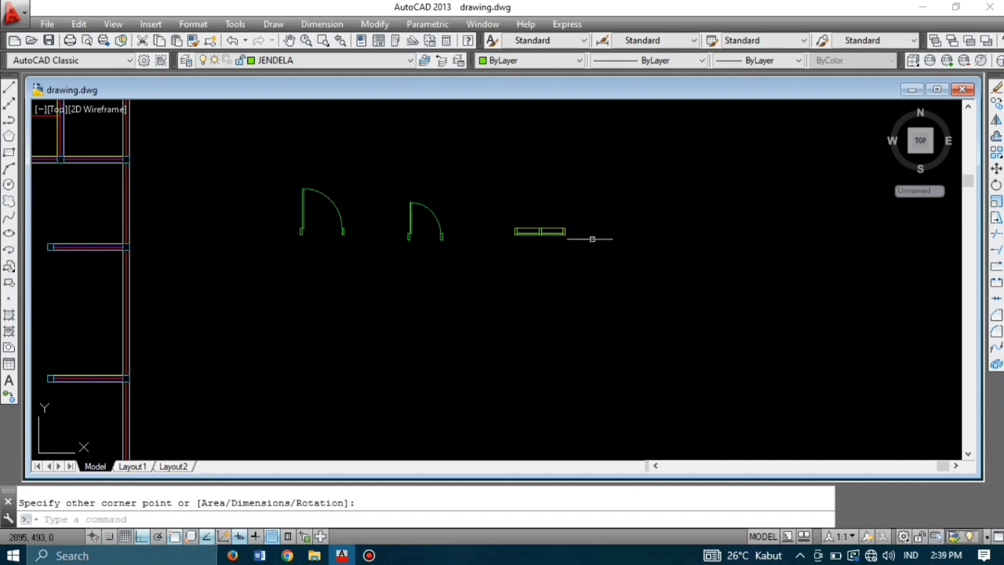
middle_drag(641, 255, 585, 261)
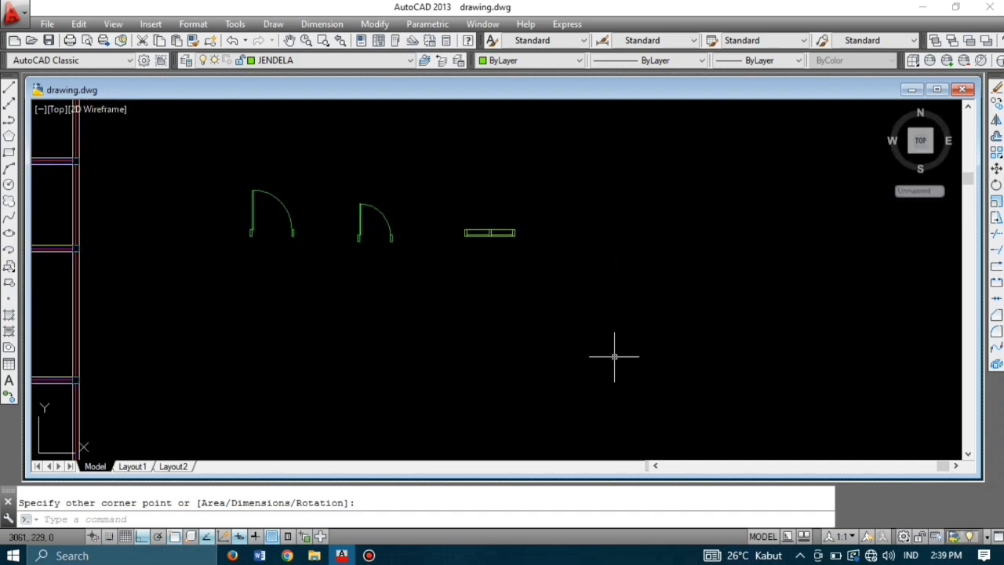
Step: Make VENTILASI current and draw a 5 by 15 rectangle right of the window
click(331, 59)
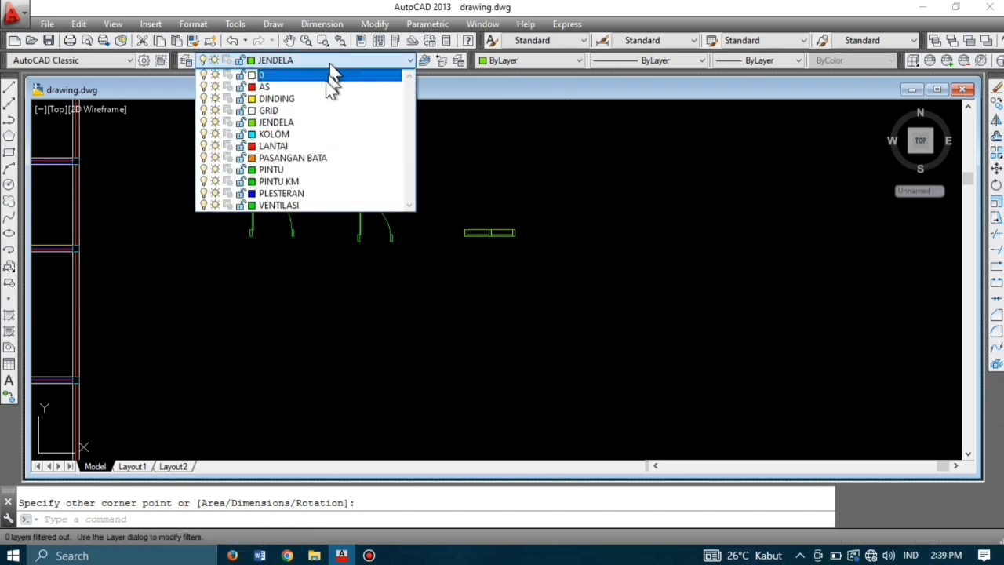
click(328, 206)
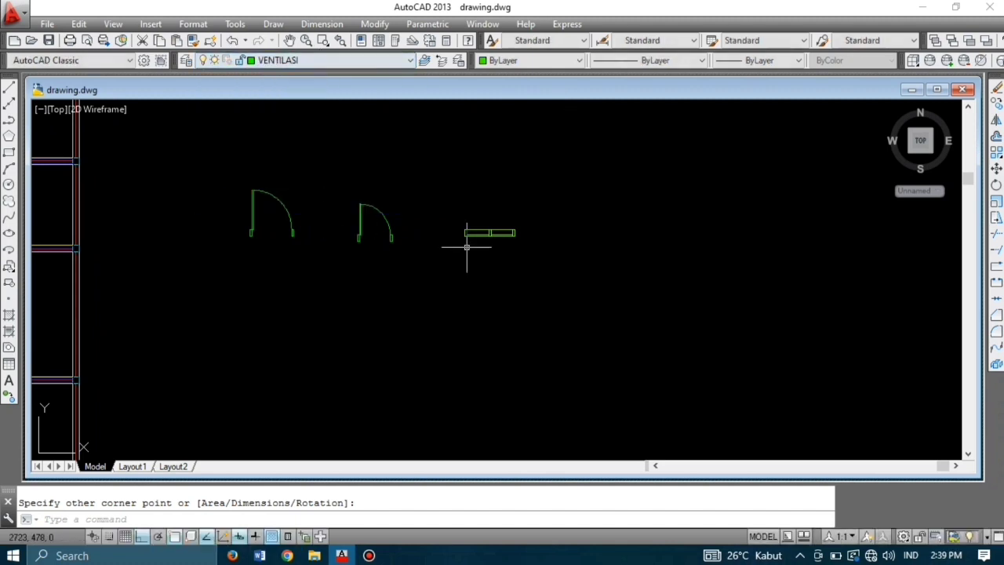
text(rec)
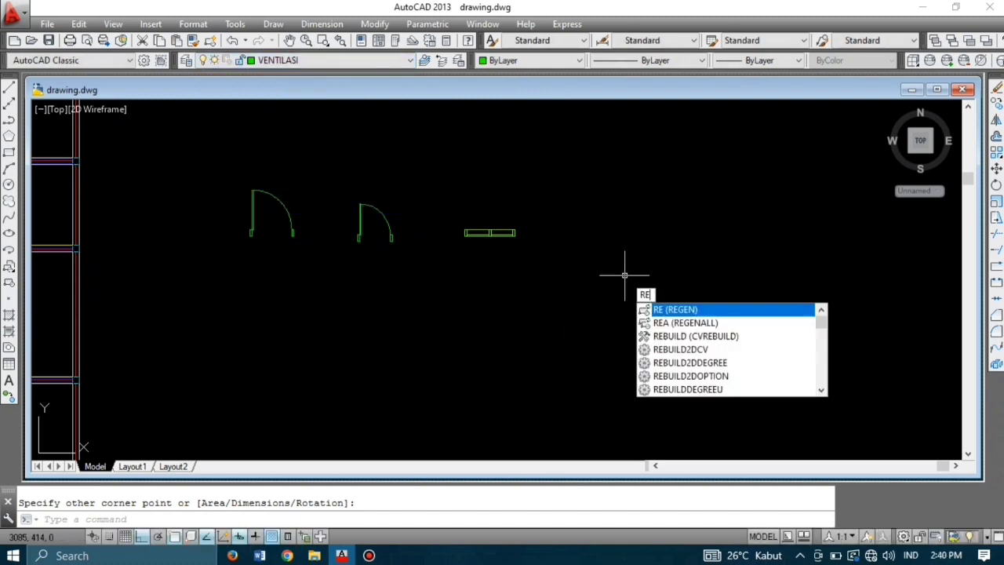
key(Return)
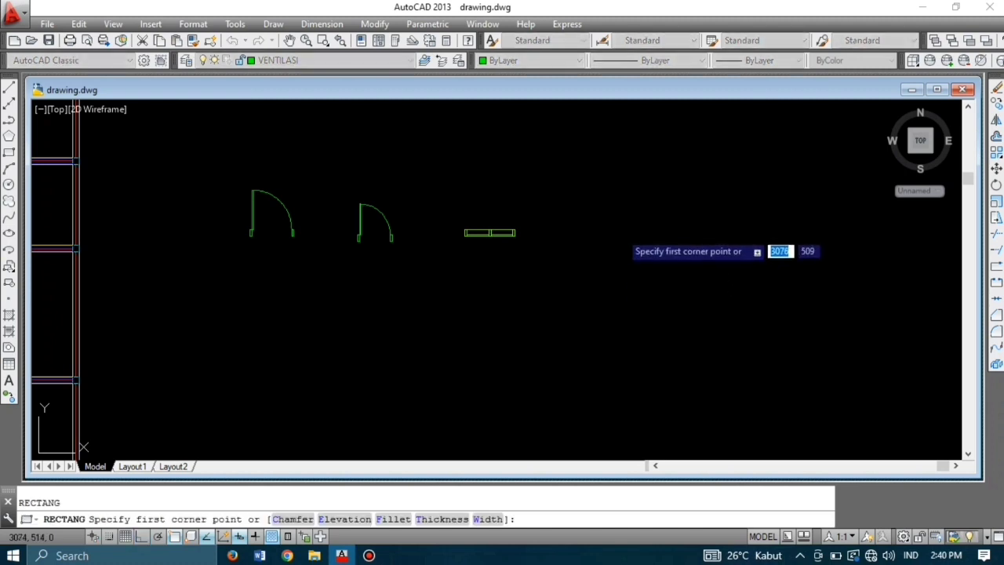
click(620, 231)
text(5)
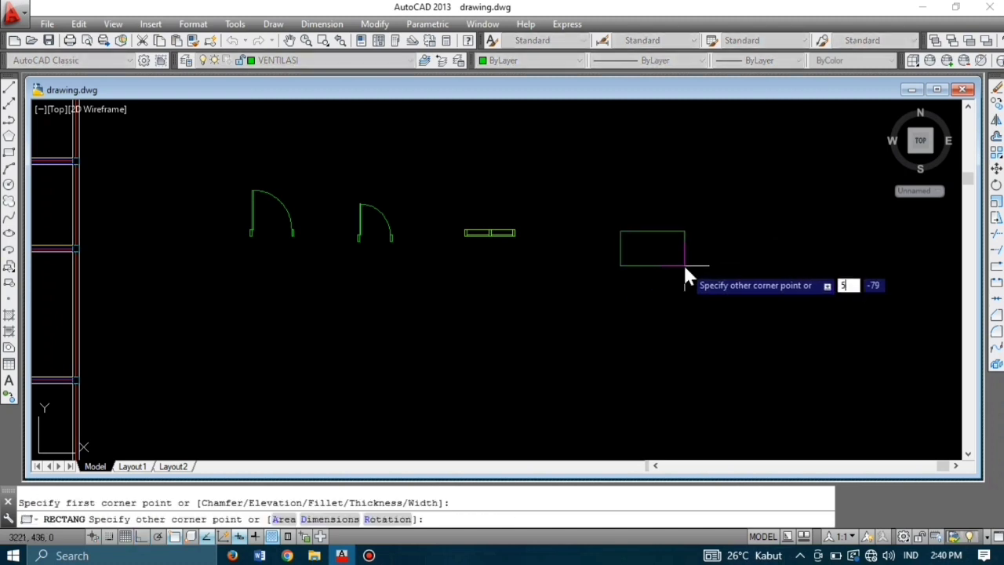
key(Tab)
text(15)
key(Return)
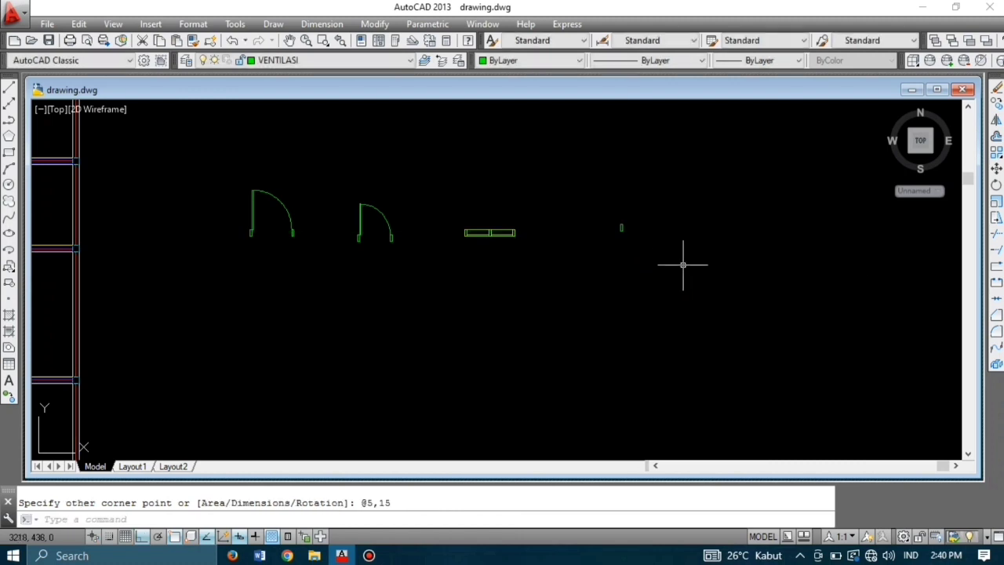
scroll(630, 232, up, 2)
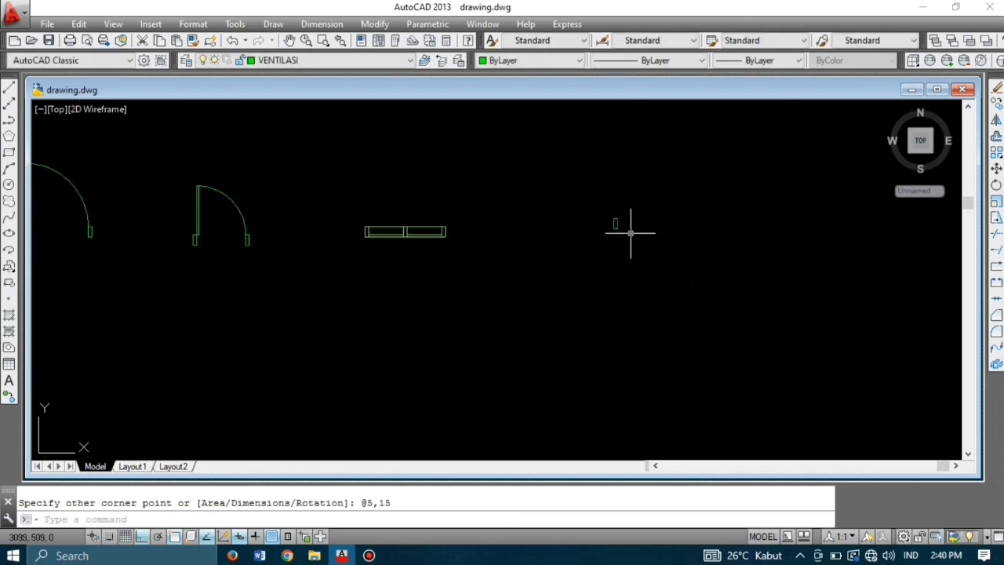
Step: Draw a 50 by 15 rectangle beside the small rectangle
text(rec)
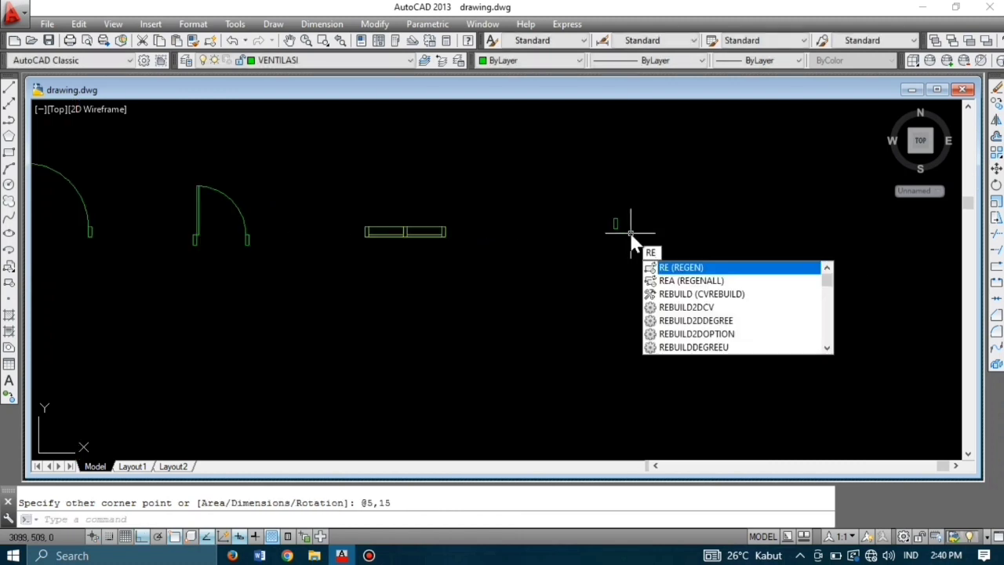
key(Return)
scroll(623, 225, up, 2)
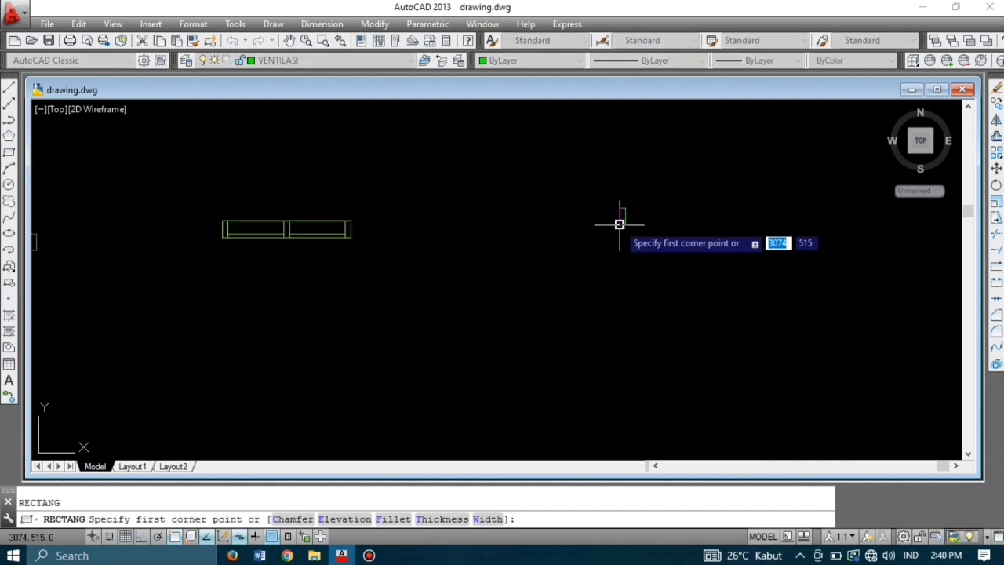
click(623, 225)
text(50,15)
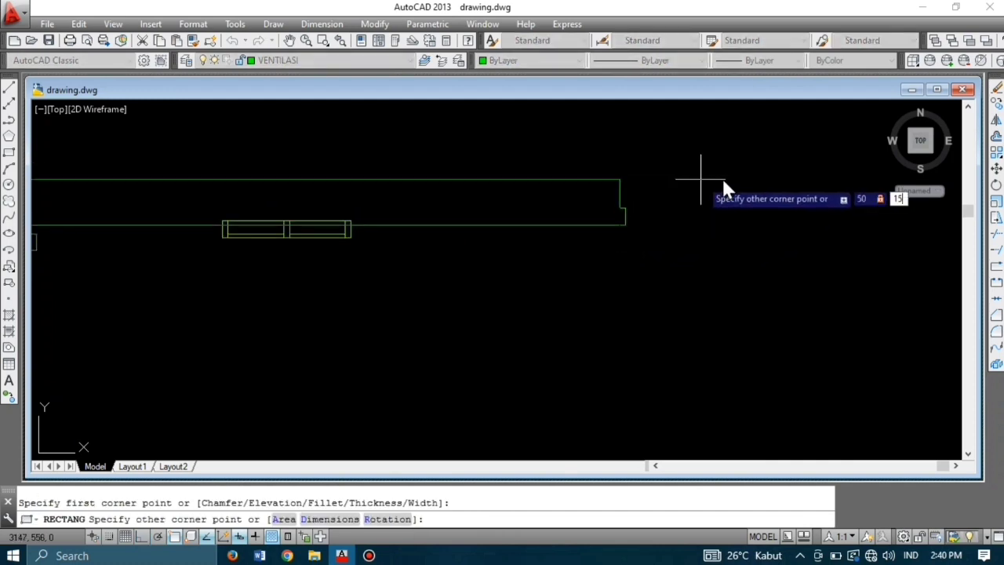
key(Return)
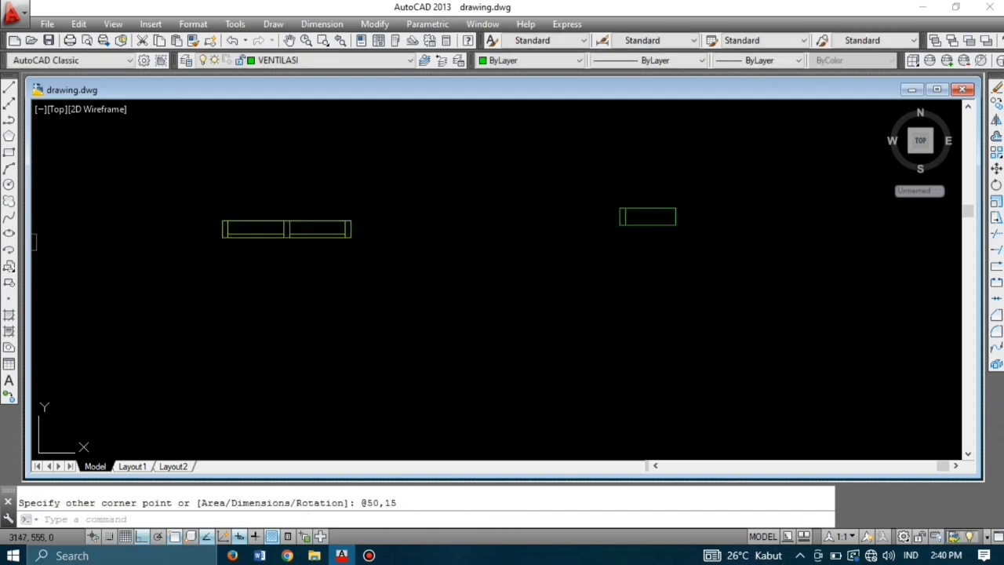
scroll(639, 225, up, 4)
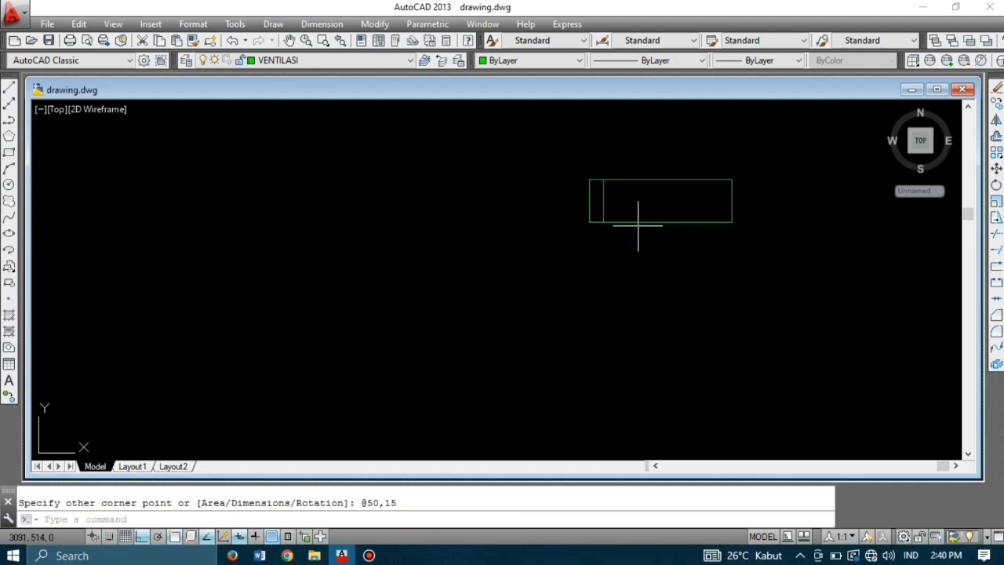
Step: Copy the small 5 by 15 rectangle to the far end of the long rectangle
click(639, 211)
click(601, 188)
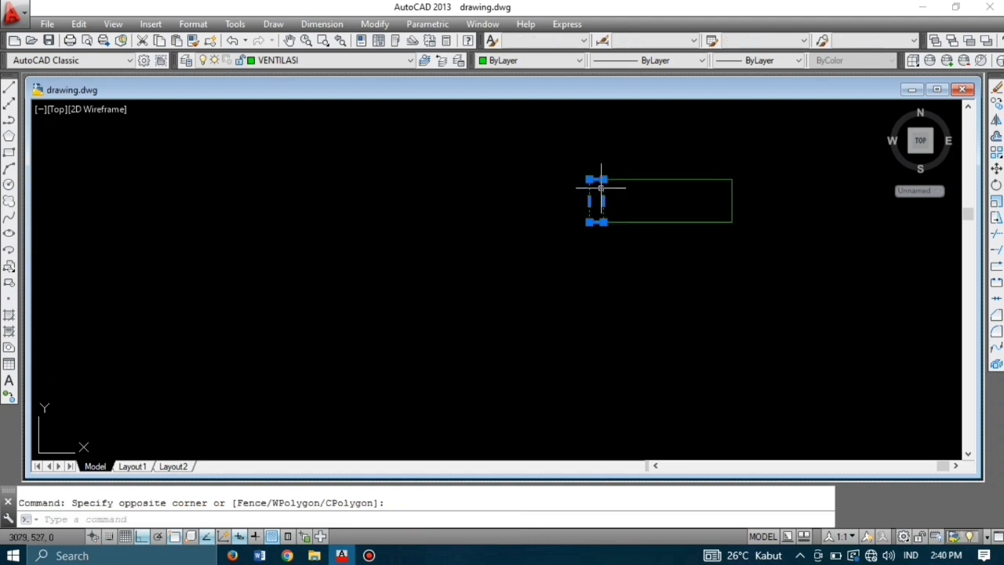
text(co)
key(Return)
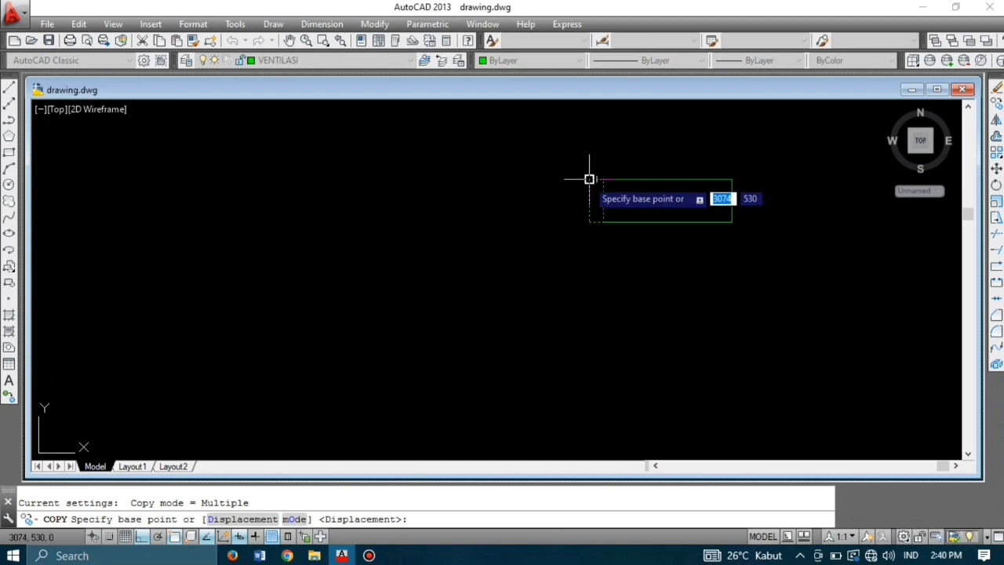
click(590, 179)
key(Escape)
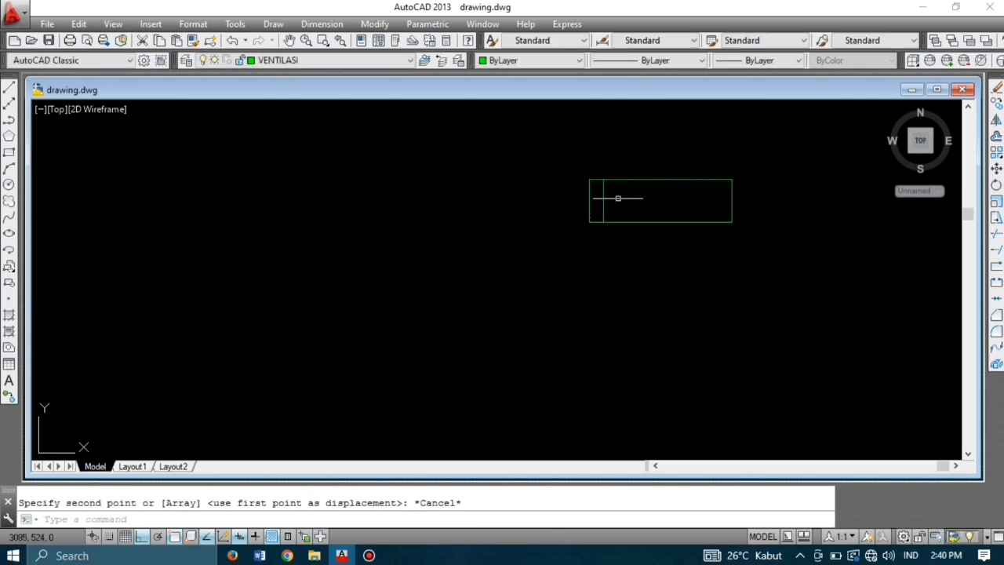
click(742, 226)
click(598, 189)
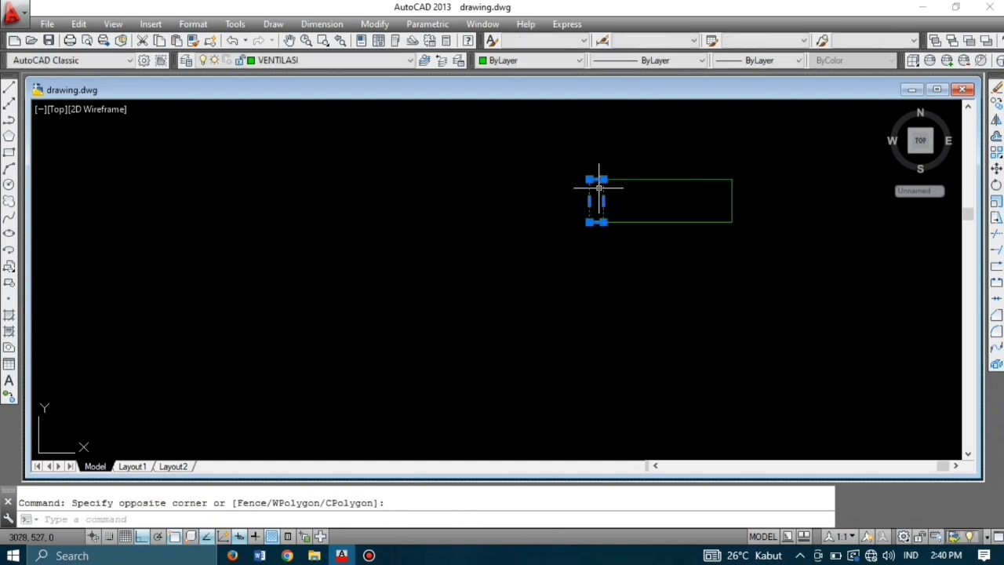
text(co)
key(Return)
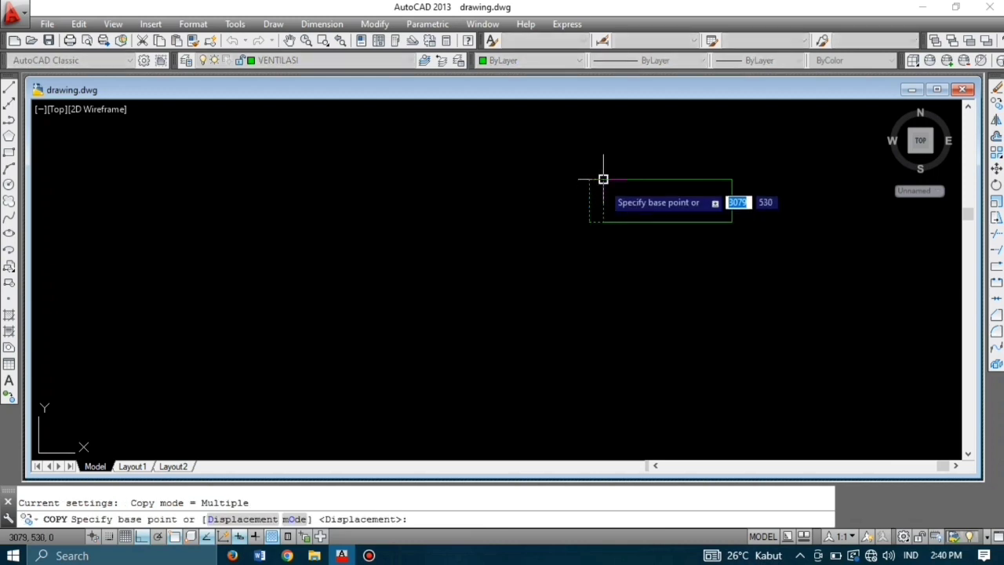
click(604, 180)
click(732, 179)
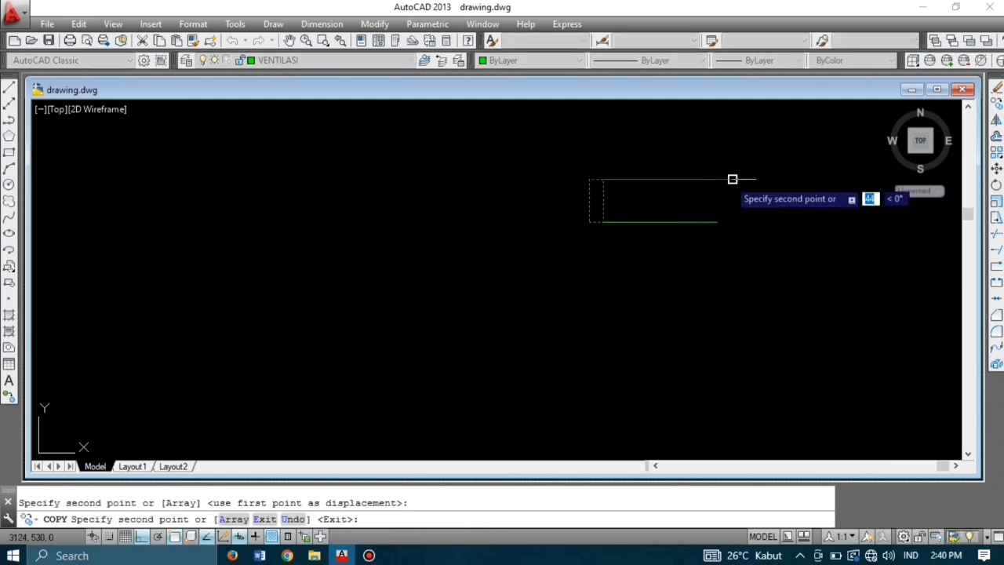
key(Escape)
scroll(740, 259, down, 5)
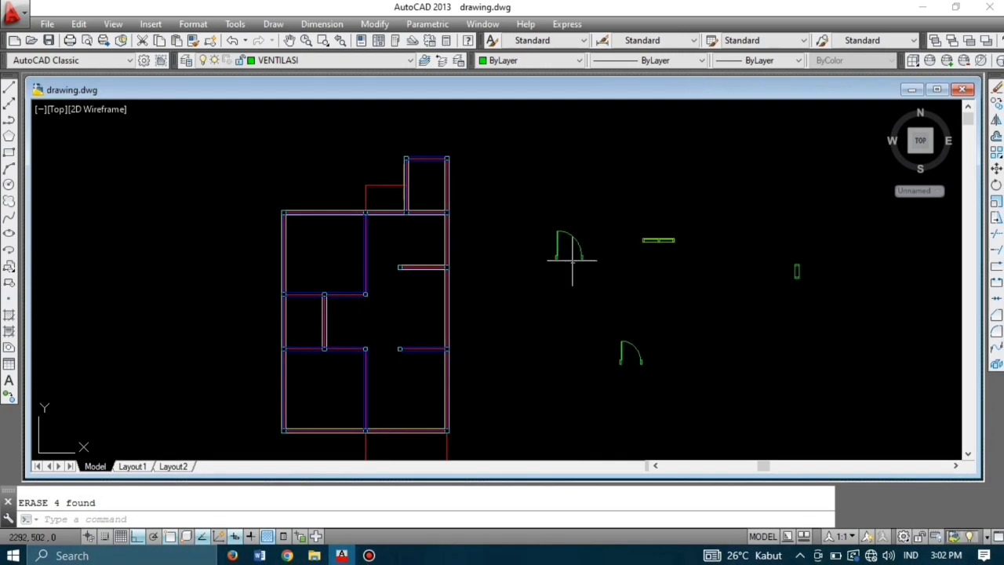
Step: Mirror the door symbol, keeping the original, to form a double-door pair
scroll(572, 261, up, 4)
scroll(576, 263, down, 2)
drag(601, 291, 538, 206)
text(mi)
key(Return)
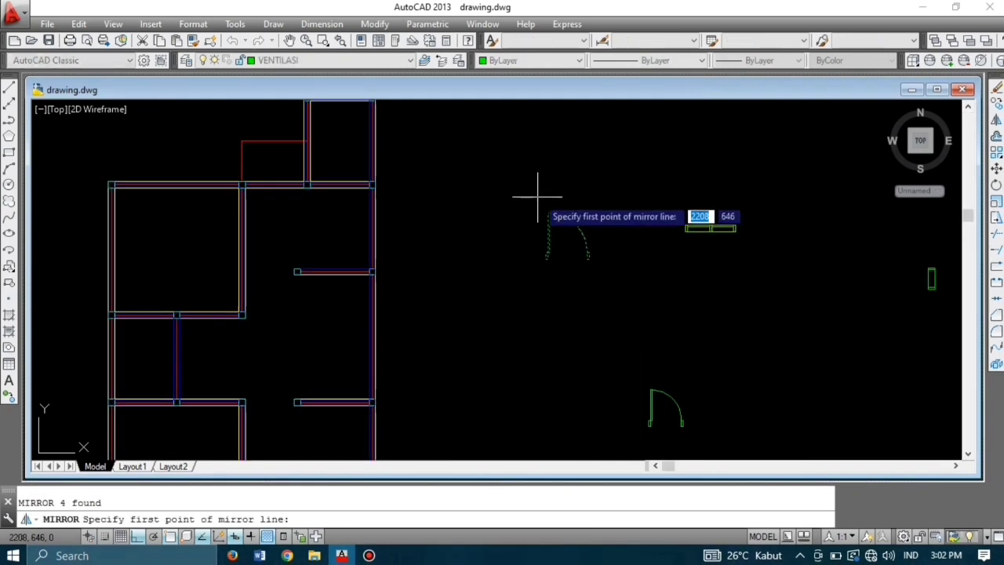
click(541, 209)
key(Escape)
click(617, 283)
click(530, 205)
key(Return)
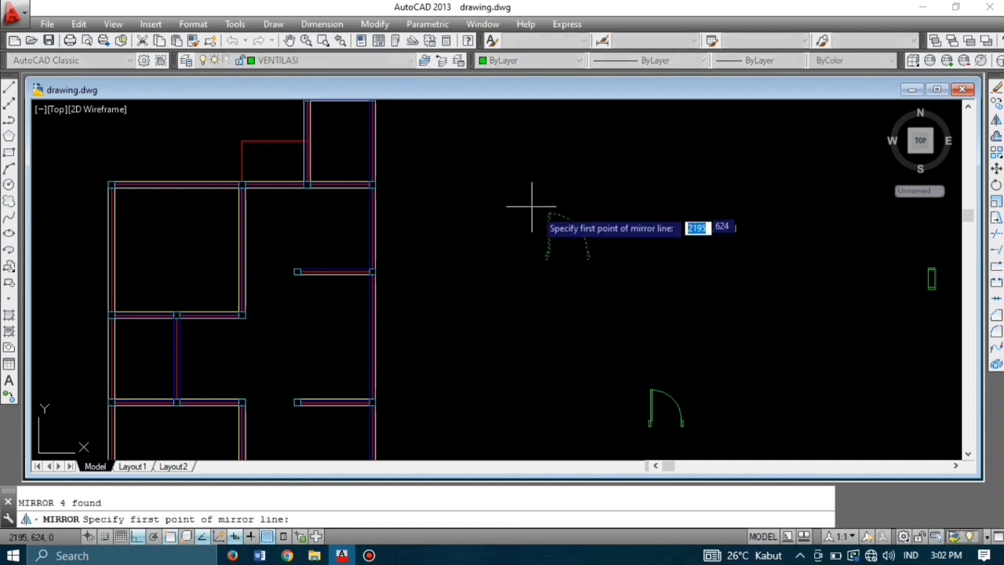
click(539, 210)
click(523, 303)
key(Return)
Step: Mirror the double door downward across a horizontal line, keeping the original pair
click(608, 268)
click(429, 191)
text(mi)
key(Return)
click(490, 268)
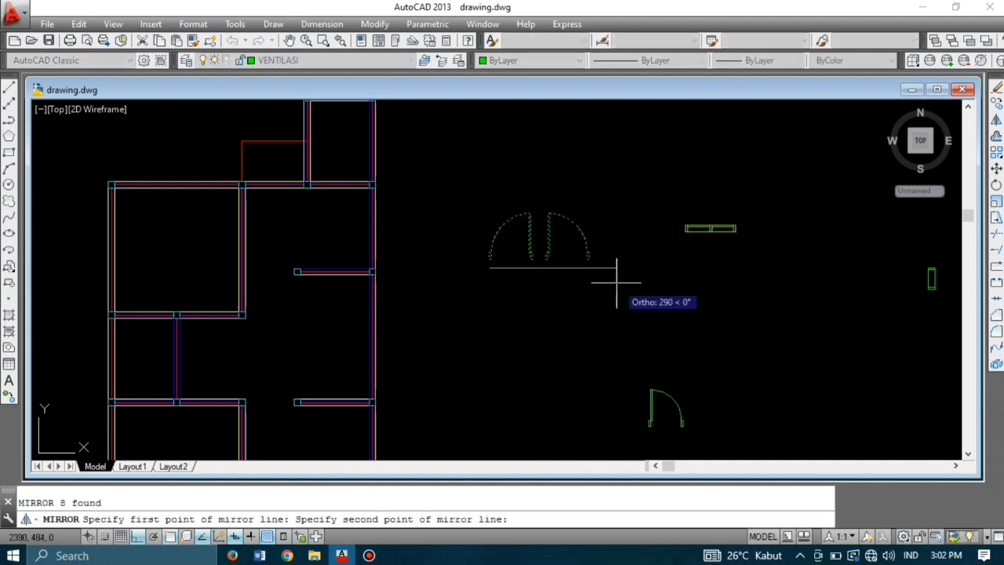
click(616, 282)
key(Return)
Step: Mirror the lower single door into a second door pair, keeping the originals
middle_drag(673, 423, 650, 359)
click(666, 365)
click(604, 309)
text(mi)
key(Return)
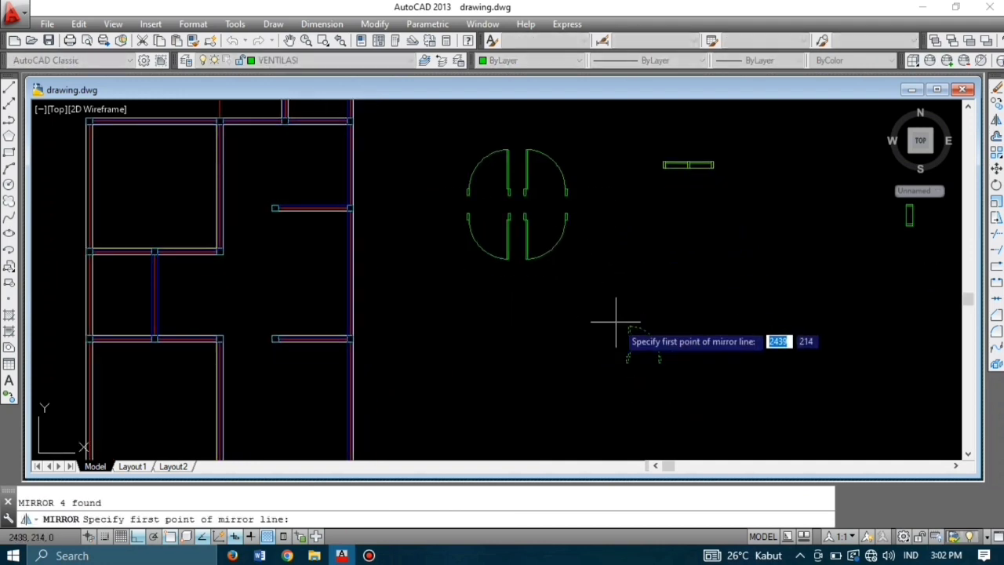
click(617, 322)
click(616, 386)
key(Return)
click(687, 379)
click(513, 309)
key(Return)
click(573, 377)
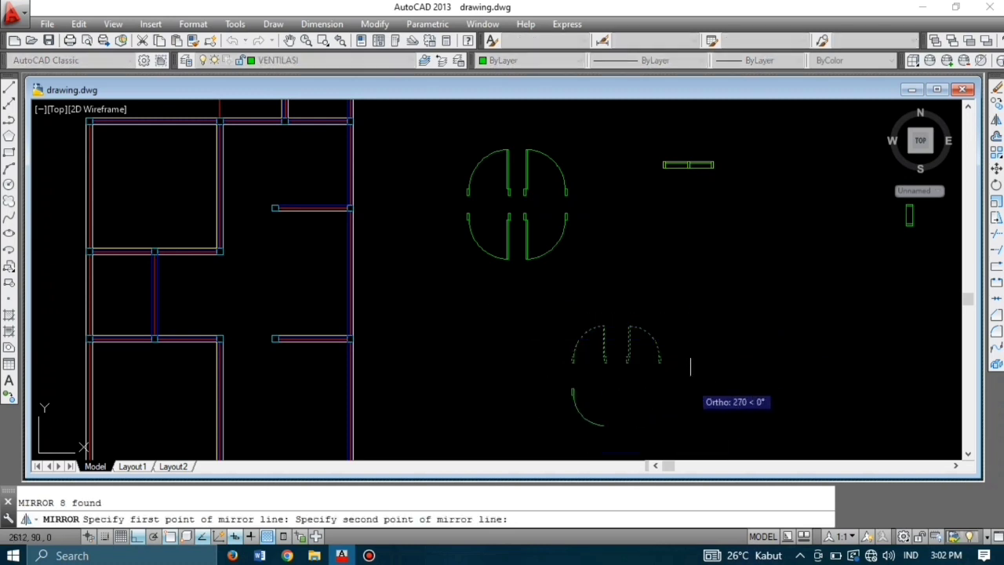
click(690, 367)
Step: Copy the double-door set and place the copy to the right
middle_drag(681, 429, 677, 353)
key(Return)
click(677, 352)
click(545, 217)
text(co)
key(Return)
click(602, 284)
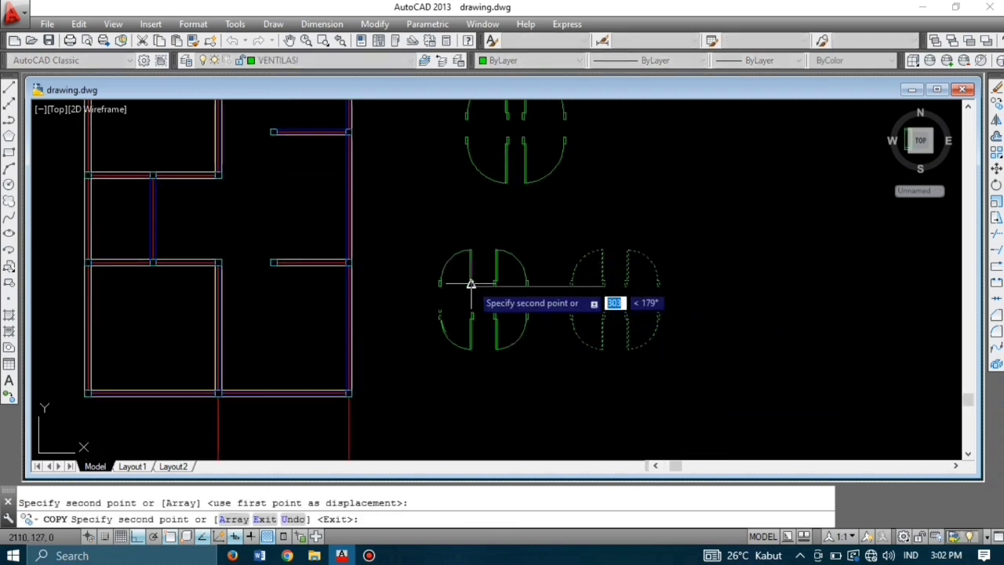
key(Escape)
click(552, 348)
click(388, 231)
Step: Rotate the left door set 90° about a pivot point
text(ro)
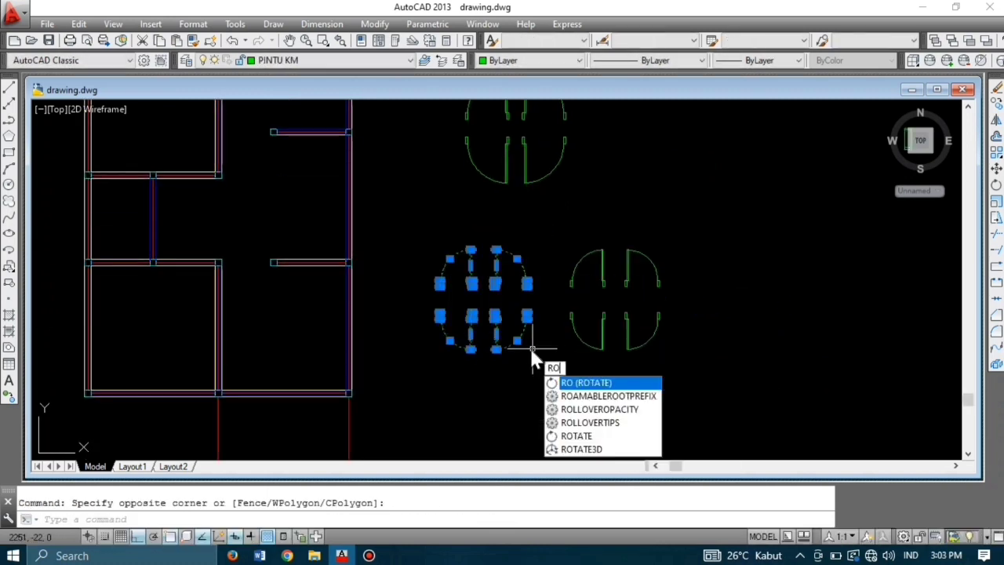
key(Return)
click(493, 312)
Step: Mirror the window symbol across a vertical line, keeping the original
click(514, 221)
scroll(506, 228, down, 5)
scroll(574, 178, up, 5)
click(618, 218)
click(535, 179)
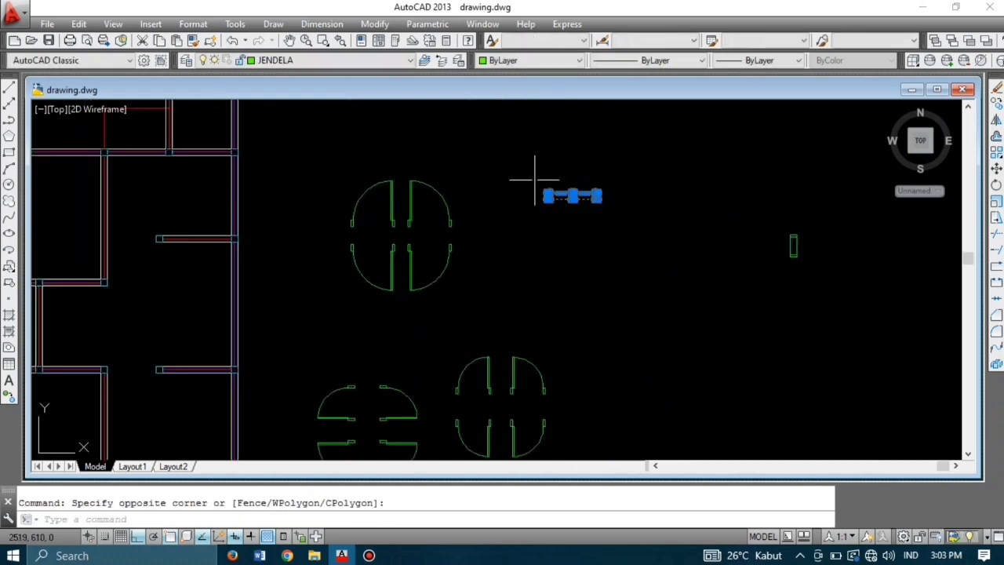
text(mi)
key(Return)
click(609, 190)
click(608, 241)
key(Return)
Step: Mirror both window symbols below to make a lower pair
click(690, 226)
click(533, 165)
text(mi)
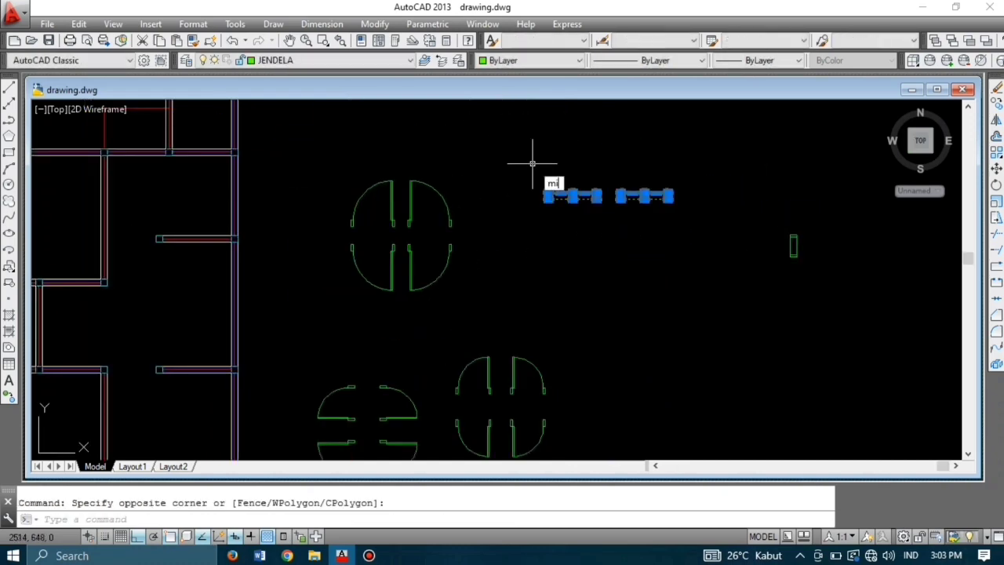
key(Return)
click(548, 208)
Step: Copy the four window symbols upward to form a second row
click(688, 201)
key(Return)
click(710, 240)
click(524, 168)
text(co)
key(Return)
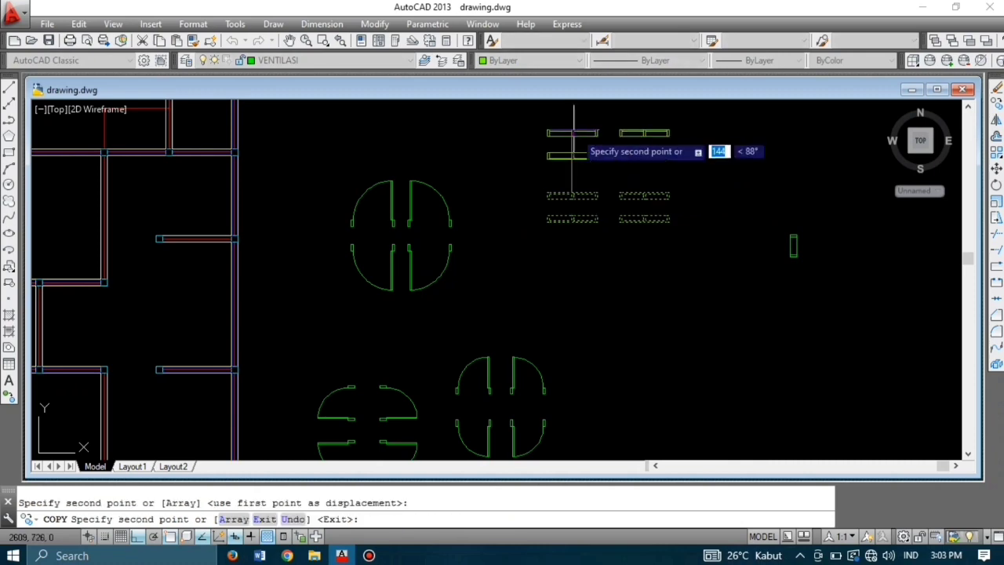
key(Escape)
middle_drag(679, 157, 661, 198)
click(662, 208)
Step: Rotate the upper four window symbols 90° to stand them upright
click(505, 144)
text(ro)
key(Return)
click(590, 178)
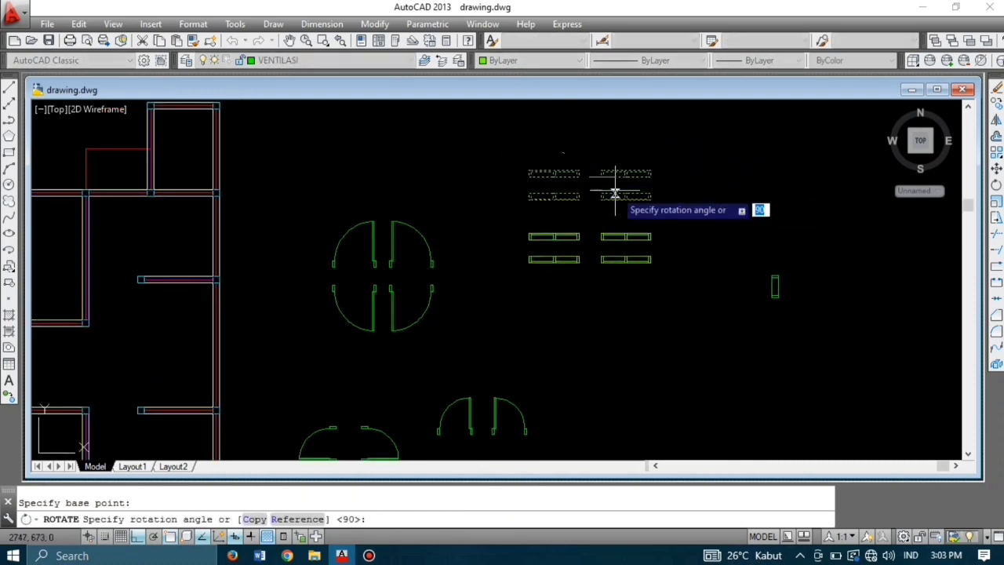
key(Escape)
click(661, 211)
click(496, 161)
text(ro)
key(Return)
click(533, 195)
click(531, 154)
Step: Copy the small vent rectangle directly below the original
scroll(628, 210, down, 2)
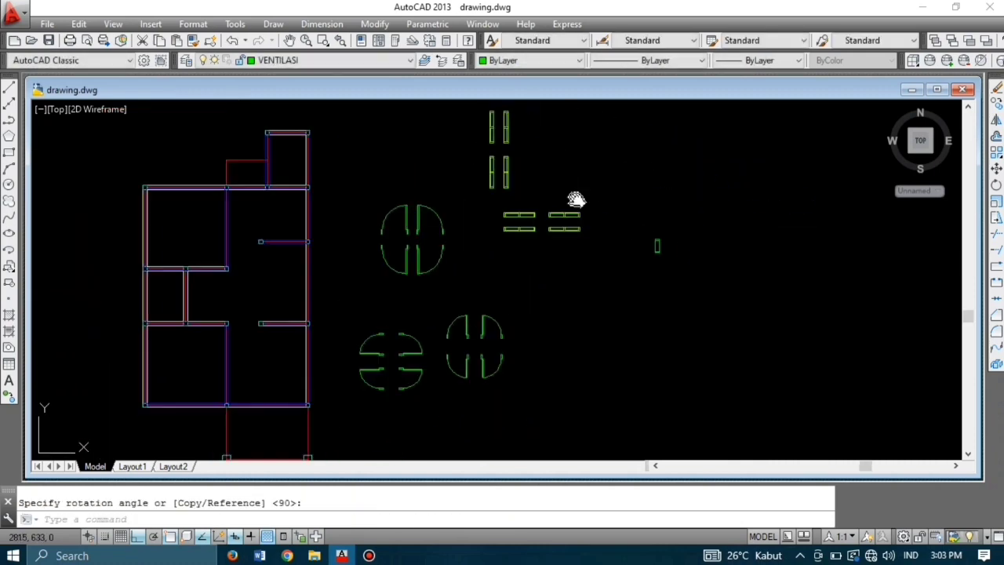
middle_drag(577, 200, 507, 220)
click(600, 299)
click(574, 241)
text(co)
click(590, 272)
click(591, 301)
key(Escape)
Step: Rotate the copied vent rectangle 90° to make it horizontal
click(605, 308)
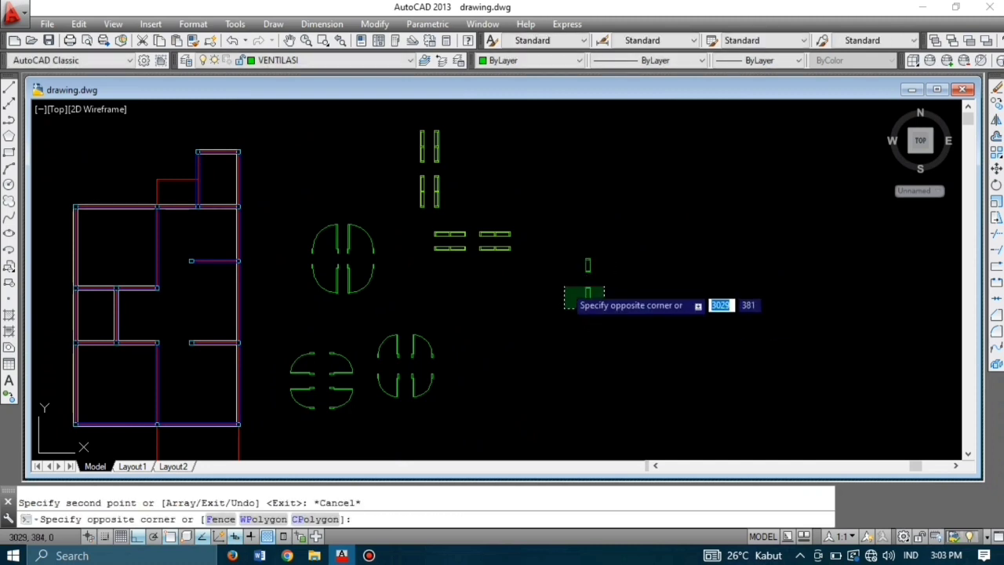
click(565, 288)
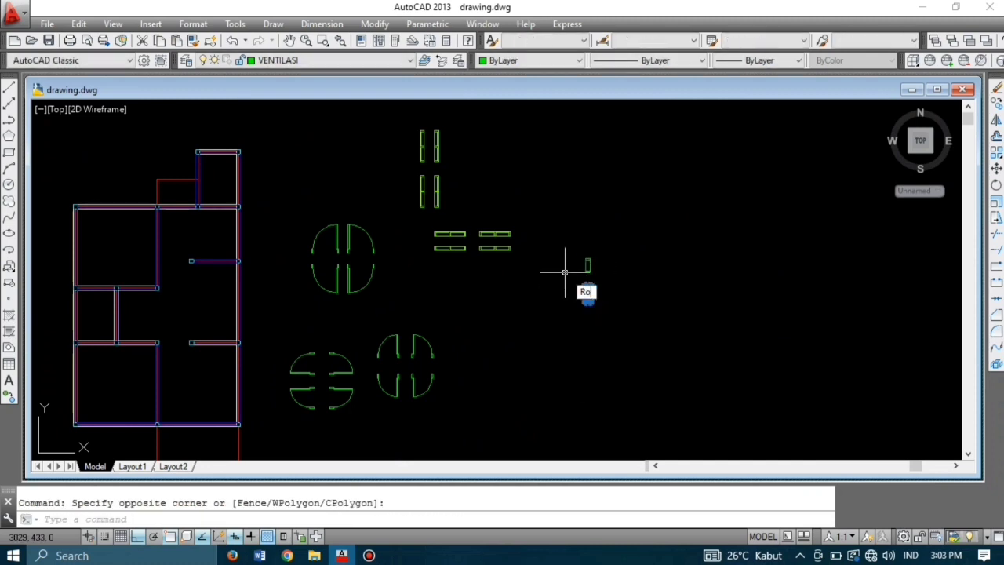
text(ro)
key(Return)
click(588, 294)
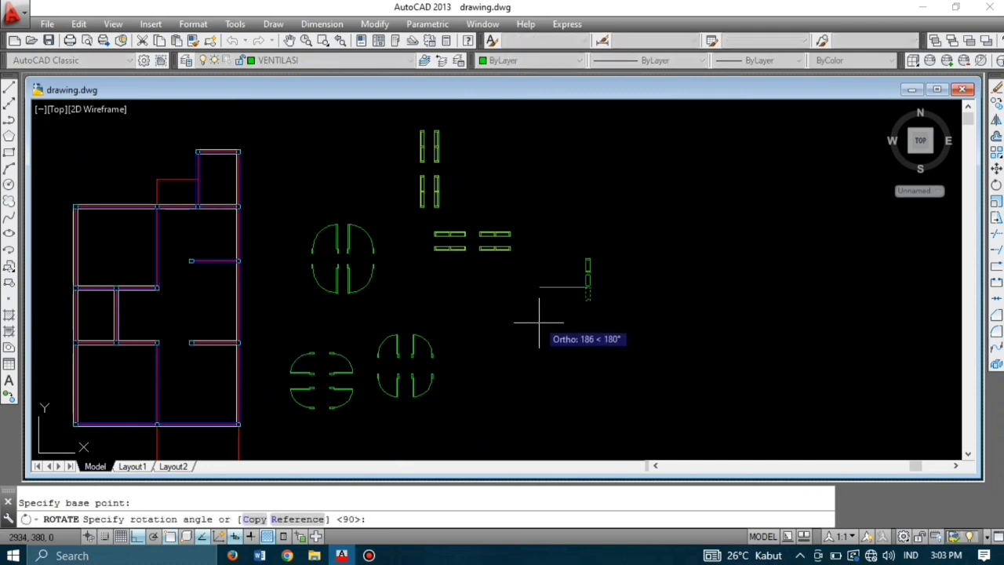
key(Return)
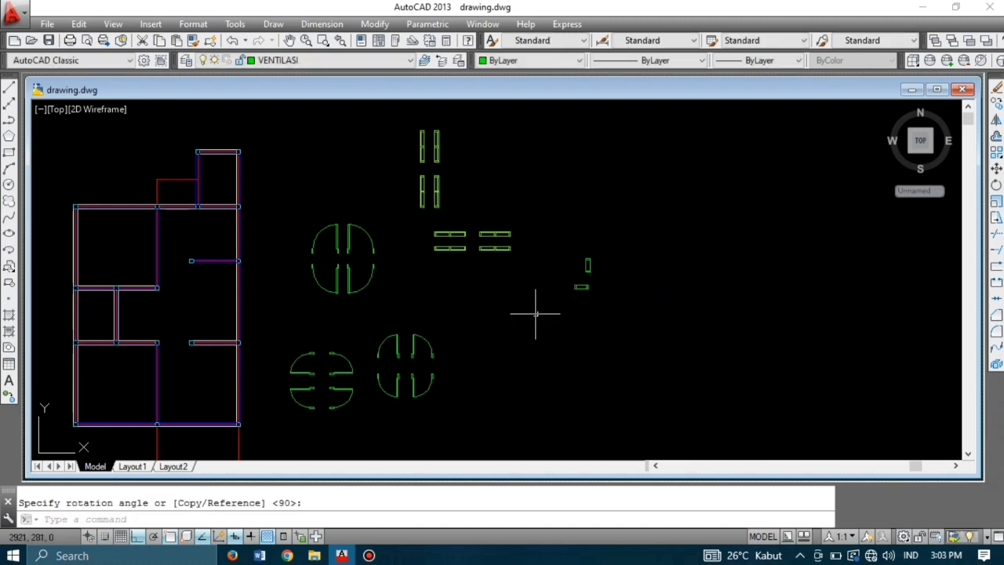
key(Escape)
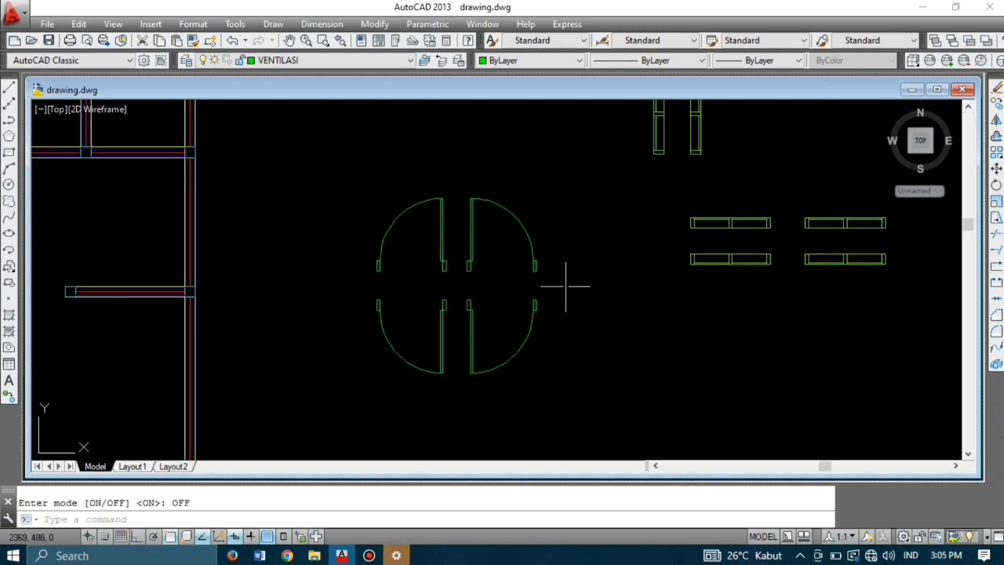
Step: Copy a door symbol from its corner into a wall opening of the plan
click(564, 282)
click(451, 187)
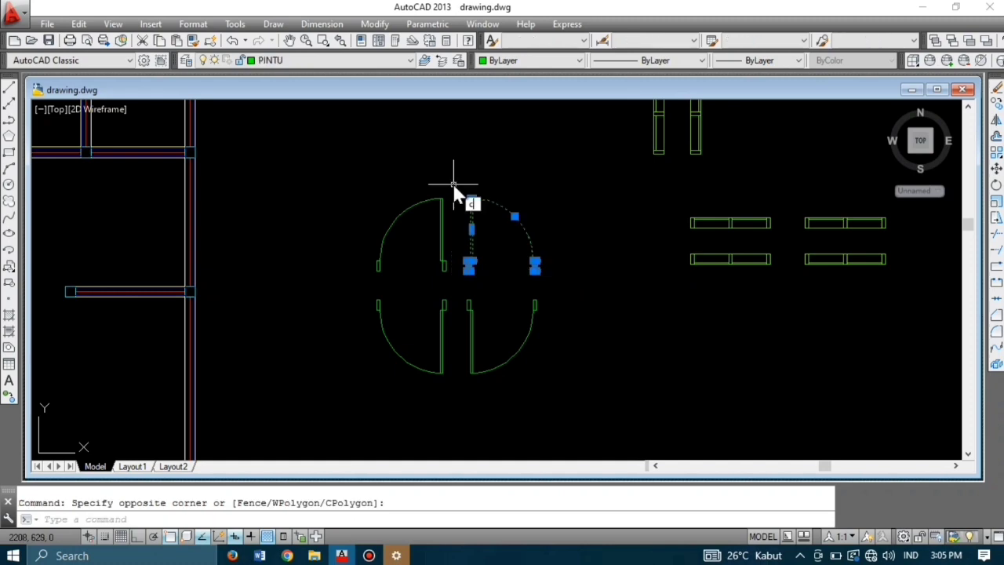
text(co)
key(Return)
scroll(463, 275, up, 4)
click(478, 252)
scroll(502, 231, down, 5)
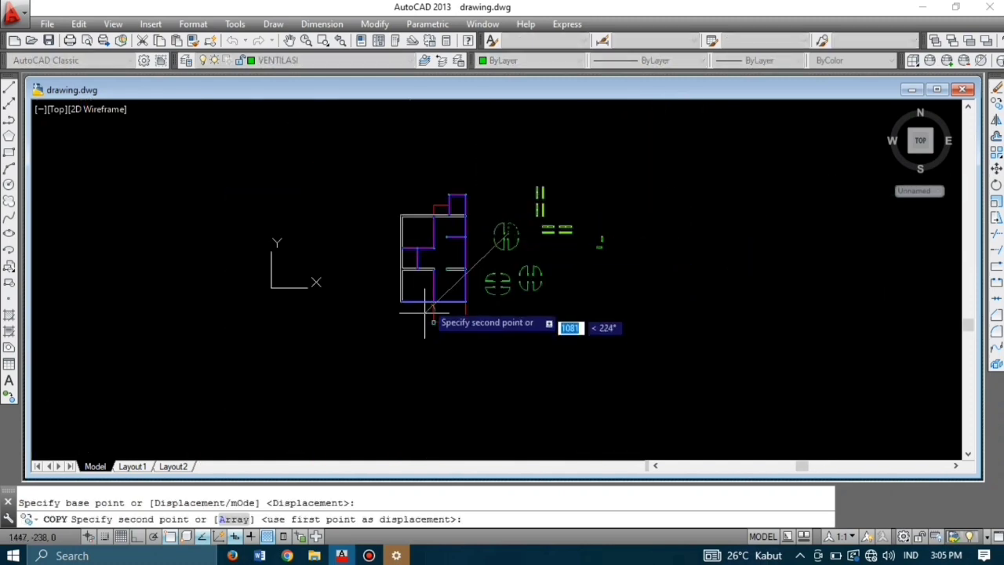
scroll(432, 321, up, 8)
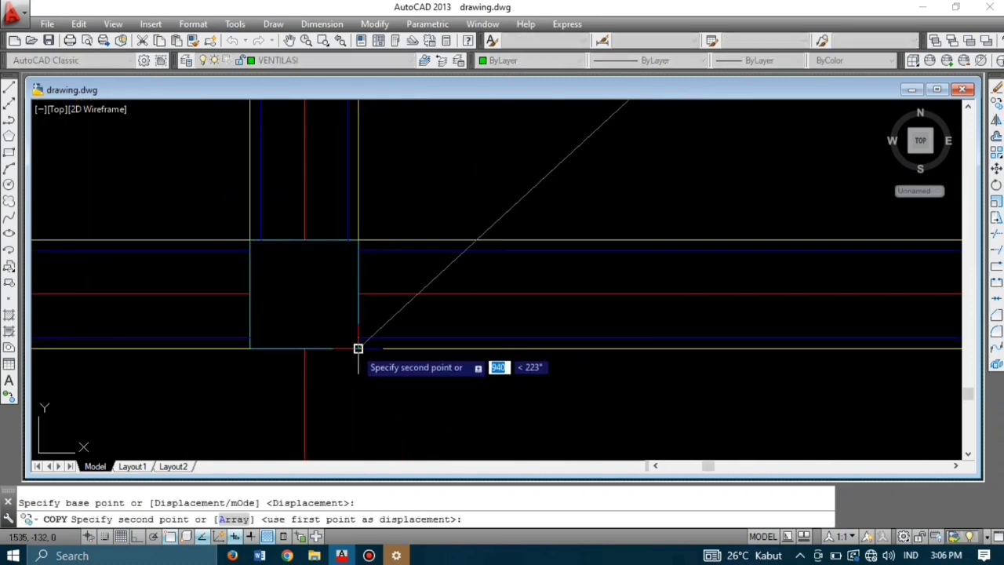
click(359, 345)
key(Escape)
Step: Copy the left door quarter, using the door's corner as the base point
scroll(349, 325, down, 4)
scroll(344, 320, down, 5)
scroll(447, 225, up, 4)
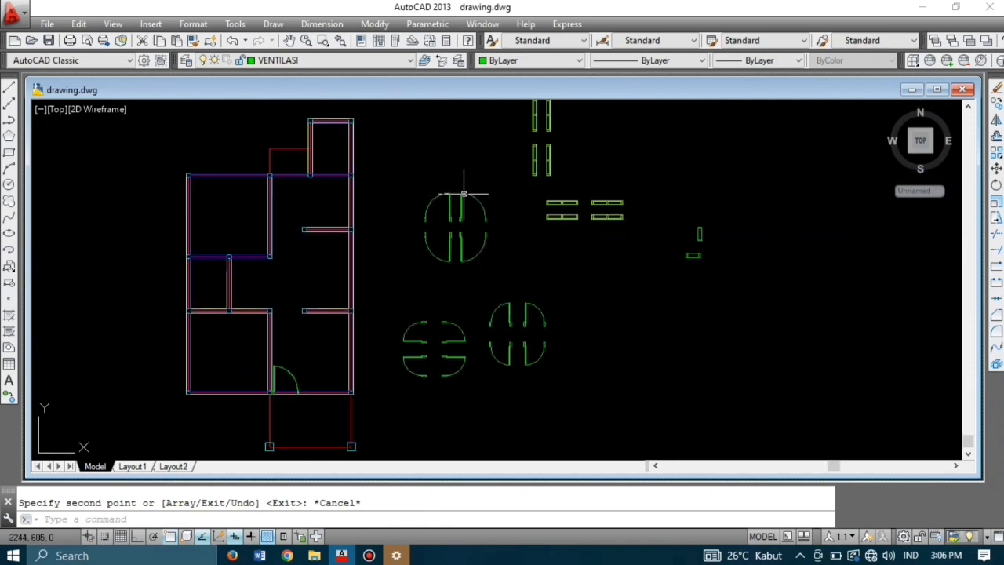
scroll(447, 228, up, 2)
click(437, 270)
click(336, 187)
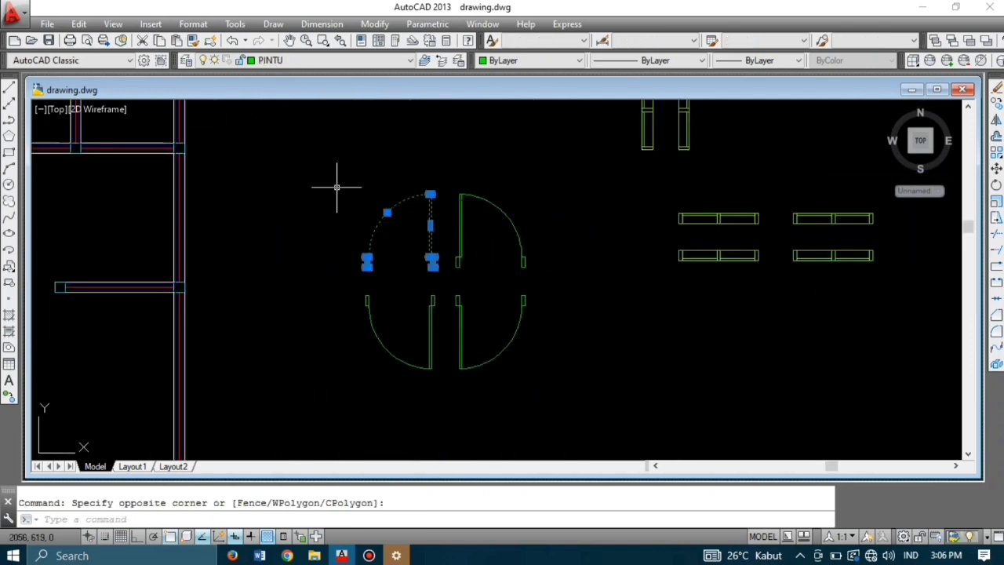
key(Return)
scroll(437, 273, up, 4)
click(431, 252)
scroll(439, 271, down, 8)
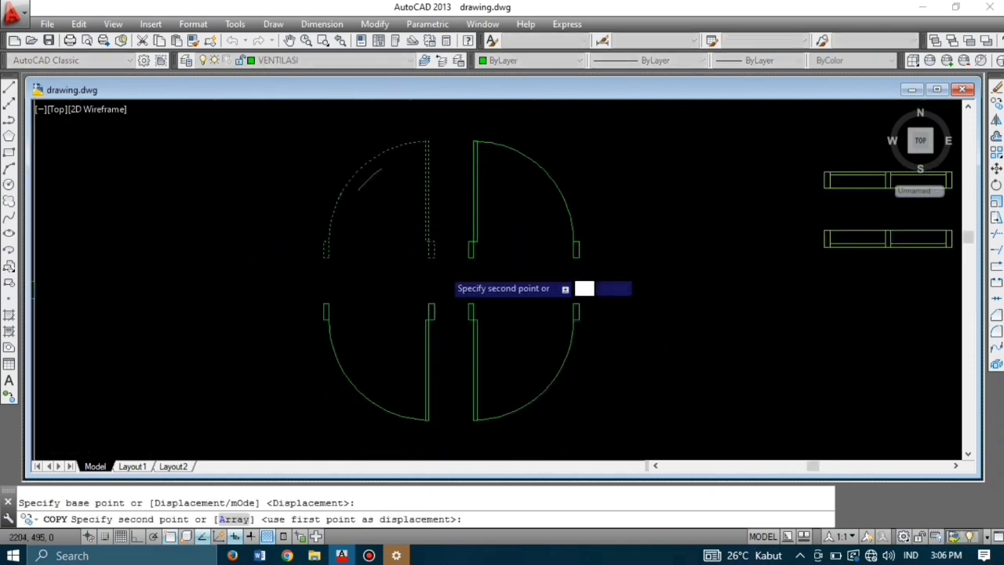
scroll(354, 231, up, 6)
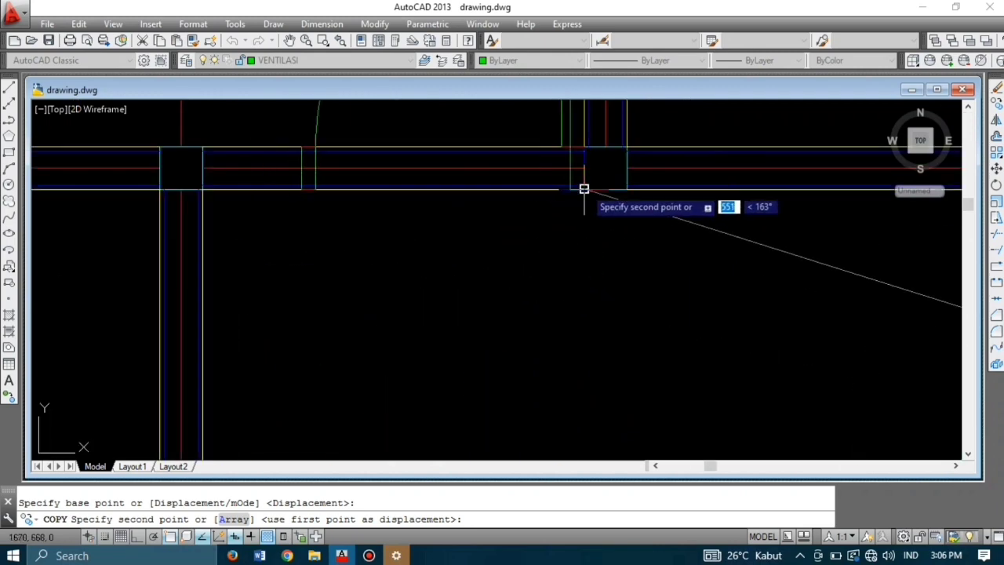
key(Escape)
Step: Copy the upper-left door quarter into the interior wall
scroll(575, 218, down, 6)
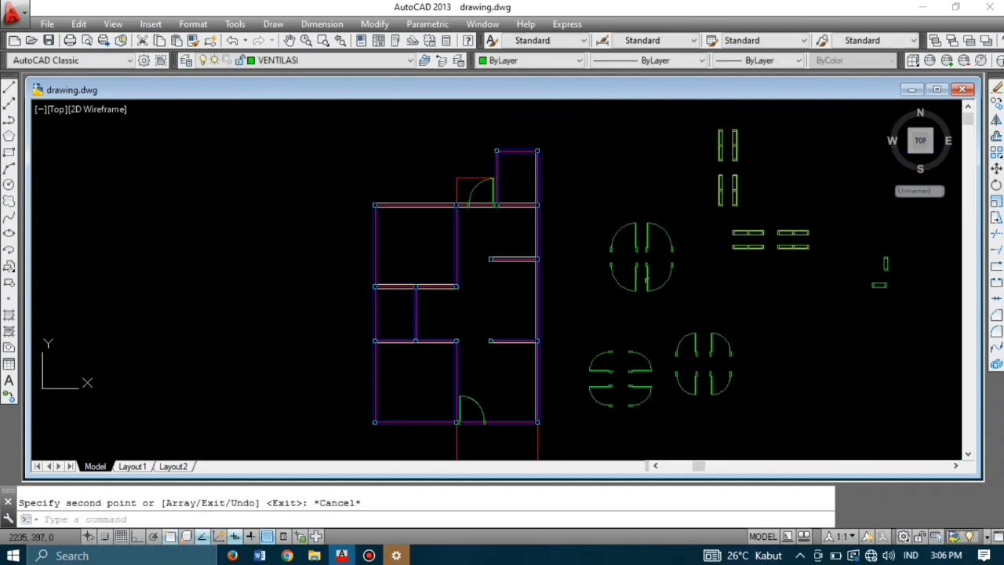
scroll(641, 259, up, 3)
click(649, 264)
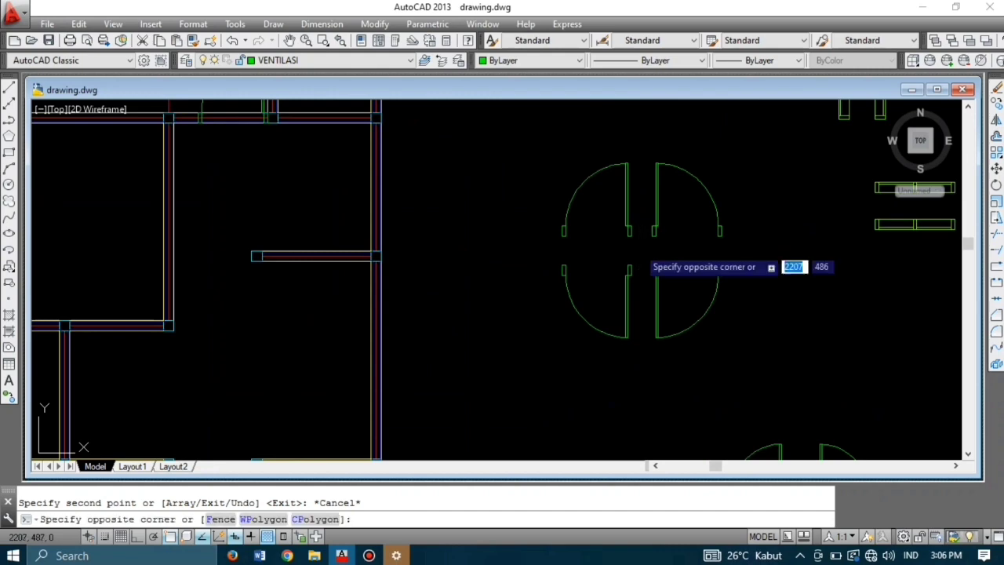
click(540, 139)
text(o)
key(Return)
scroll(627, 235, up, 1)
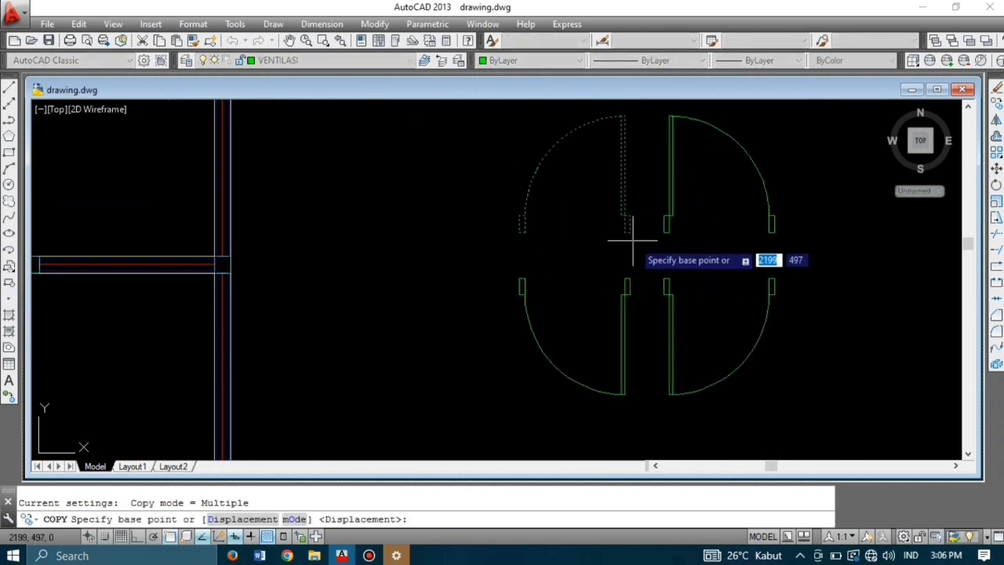
click(629, 233)
scroll(629, 232, down, 3)
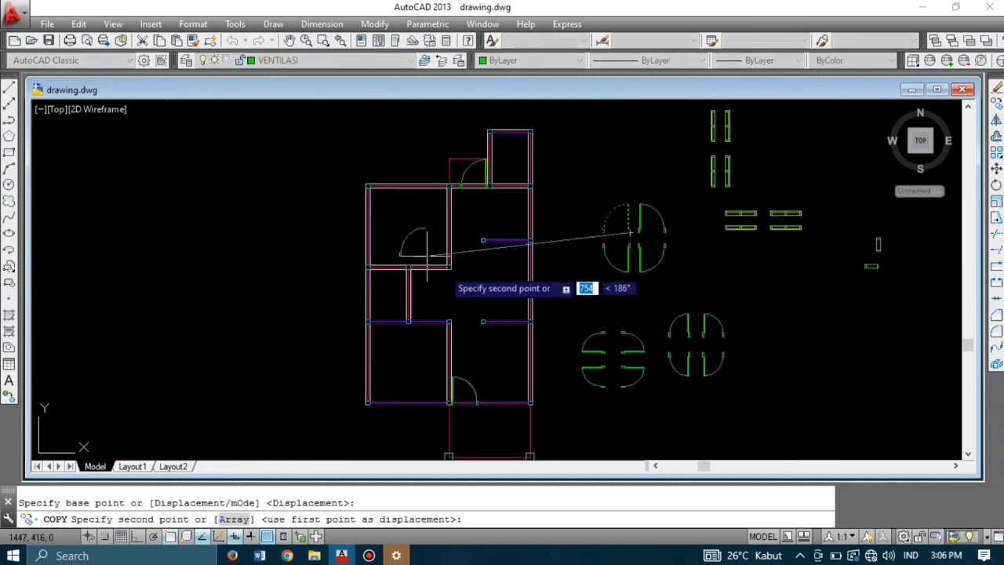
scroll(460, 291, up, 5)
click(425, 212)
key(Escape)
Step: Copy another door quarter to a wall corner, undoing the misplaced copy and re-placing it correctly
scroll(437, 213, down, 3)
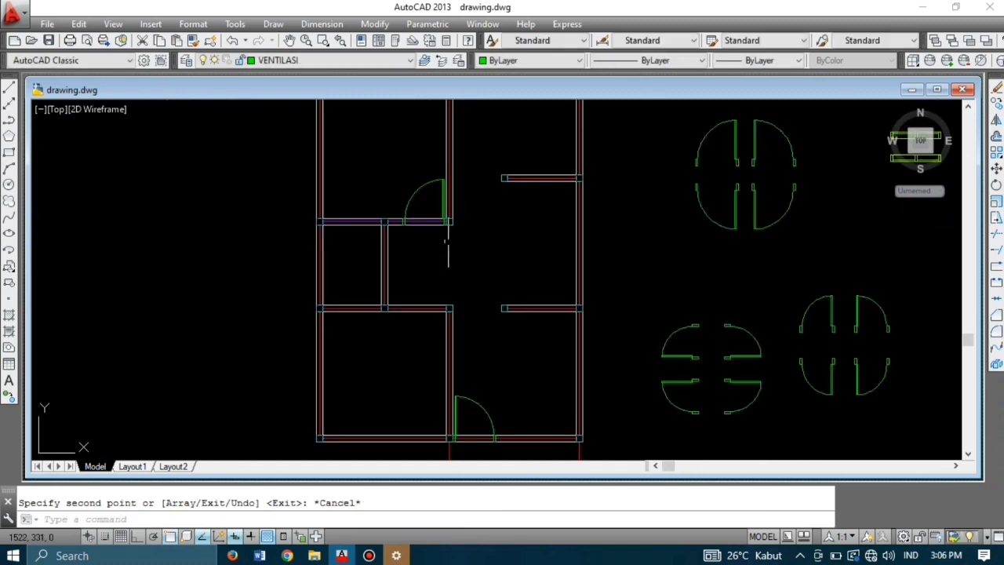
scroll(657, 235, up, 4)
scroll(663, 263, down, 3)
click(669, 261)
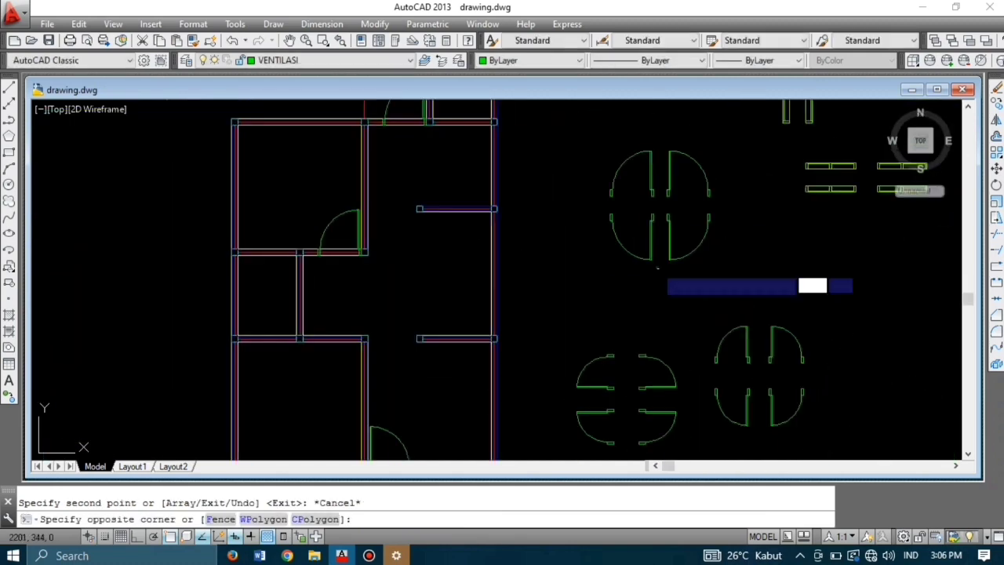
click(597, 208)
text(co)
key(Return)
scroll(650, 215, up, 5)
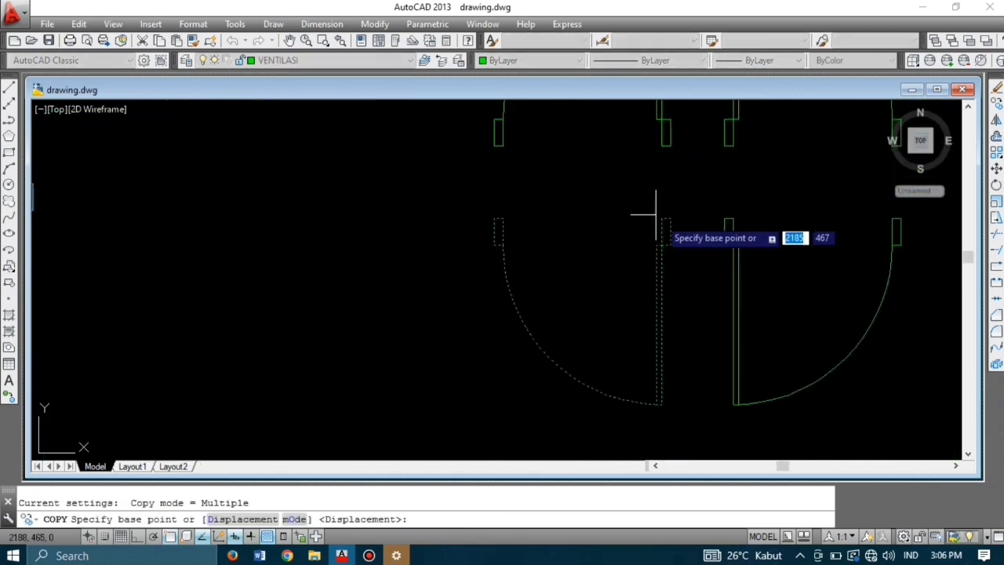
click(668, 217)
scroll(673, 219, down, 3)
scroll(522, 287, down, 3)
scroll(534, 259, up, 5)
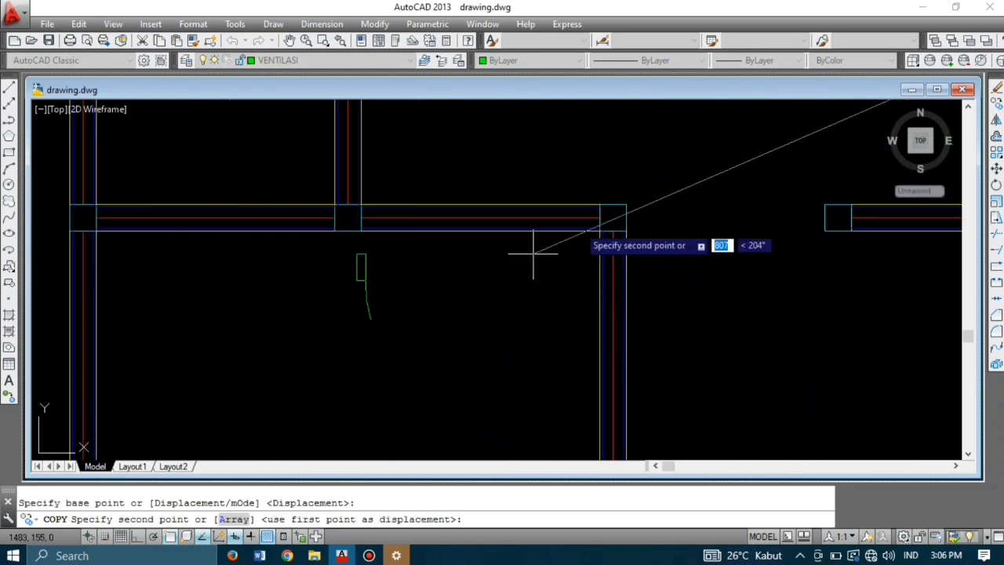
click(599, 206)
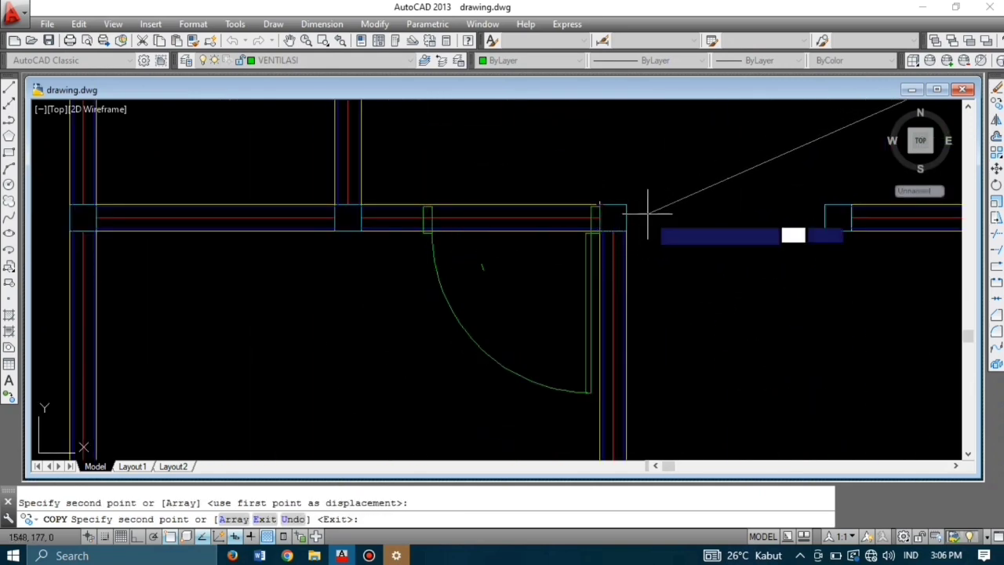
scroll(610, 197, up, 3)
scroll(612, 221, down, 8)
key(ctrl+z)
scroll(342, 350, up, 6)
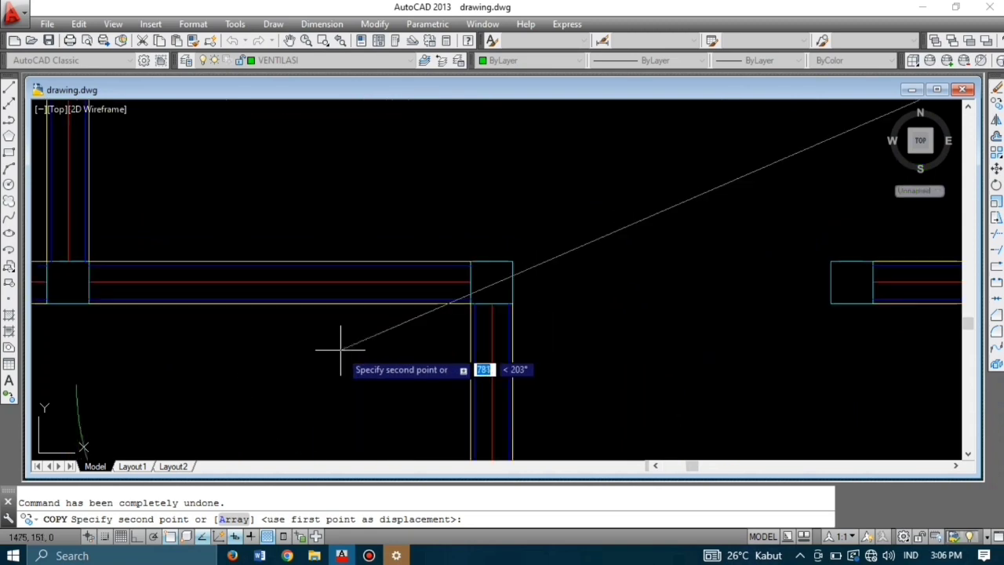
click(470, 261)
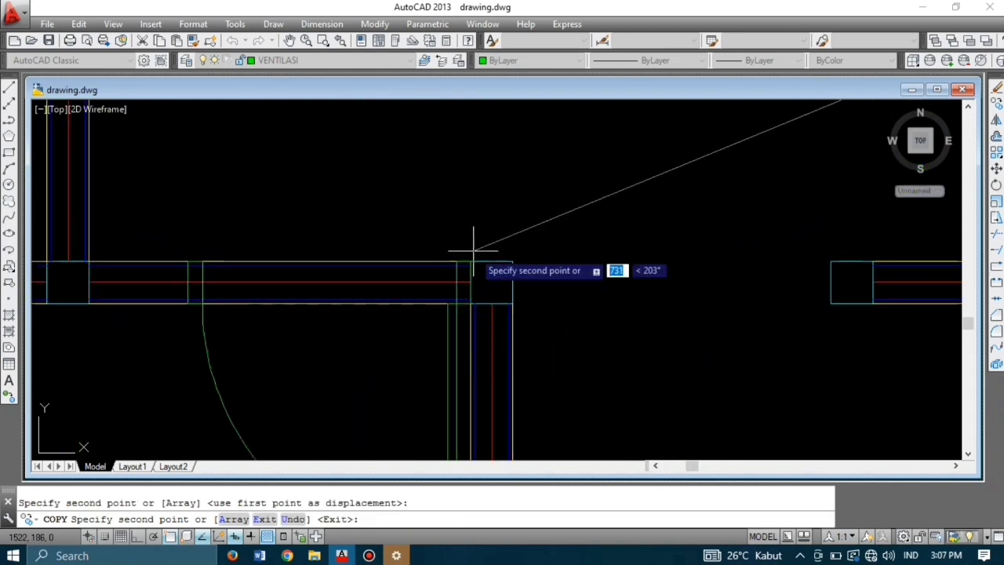
key(Escape)
Step: Copy a further door symbol onto another wall corner of the plan
scroll(538, 217, down, 6)
middle_drag(604, 271, 564, 272)
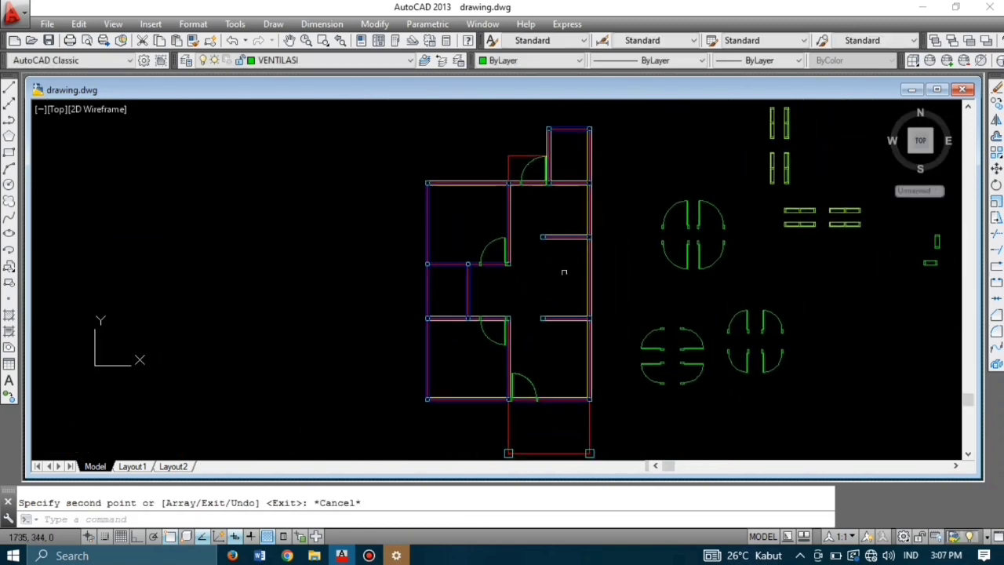
scroll(674, 389, up, 3)
click(766, 391)
click(600, 337)
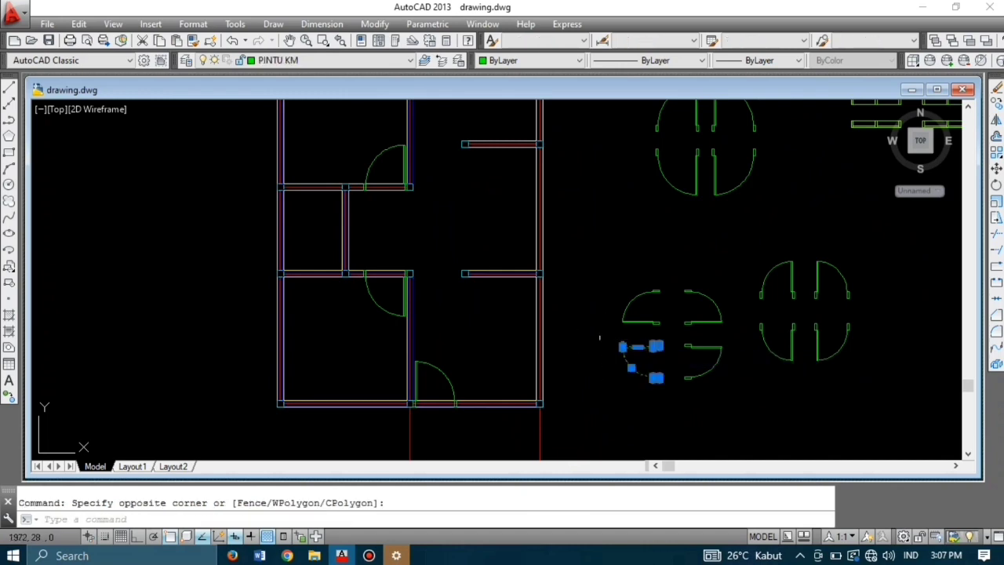
text(co)
key(Return)
scroll(664, 350, up, 5)
click(673, 381)
scroll(706, 361, down, 5)
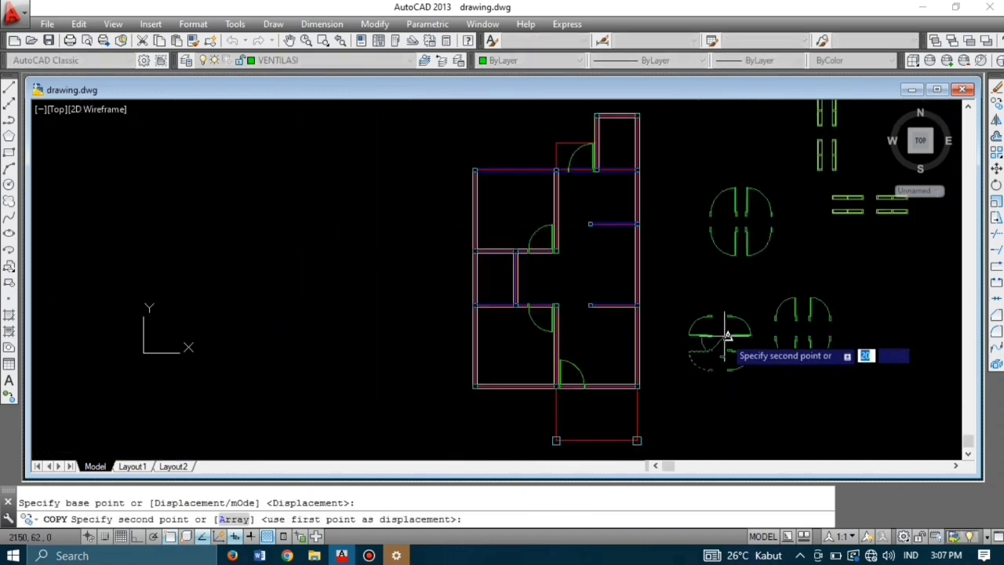
scroll(503, 248, up, 6)
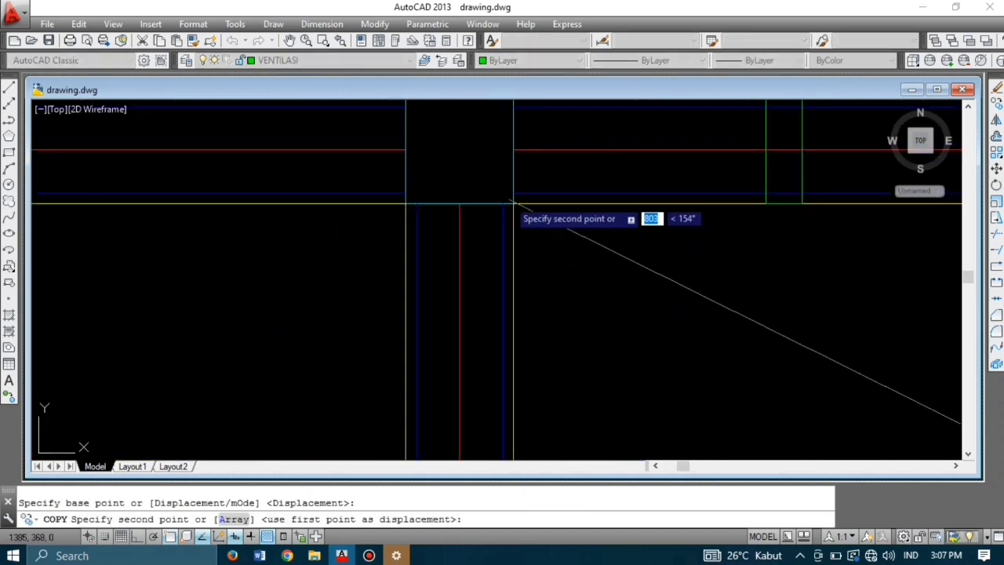
click(513, 203)
key(Escape)
Step: Select the upper-left door of the door group for the next copy
scroll(492, 248, down, 7)
middle_drag(679, 280, 538, 329)
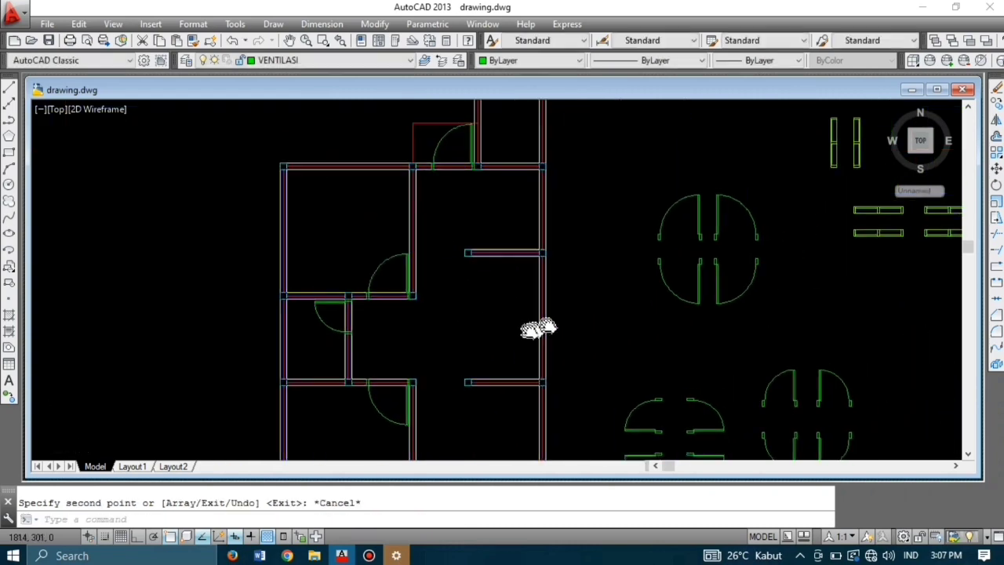
scroll(557, 283, down, 2)
scroll(706, 368, up, 4)
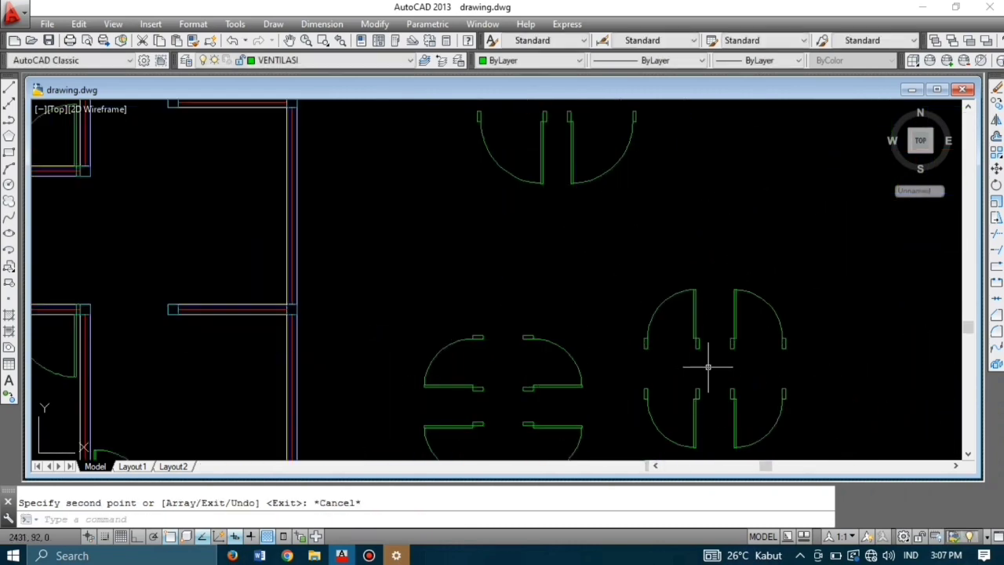
click(712, 367)
click(626, 275)
Step: Copy the selected door from its jamb corner to a wall corner
key(Return)
scroll(702, 363, up, 8)
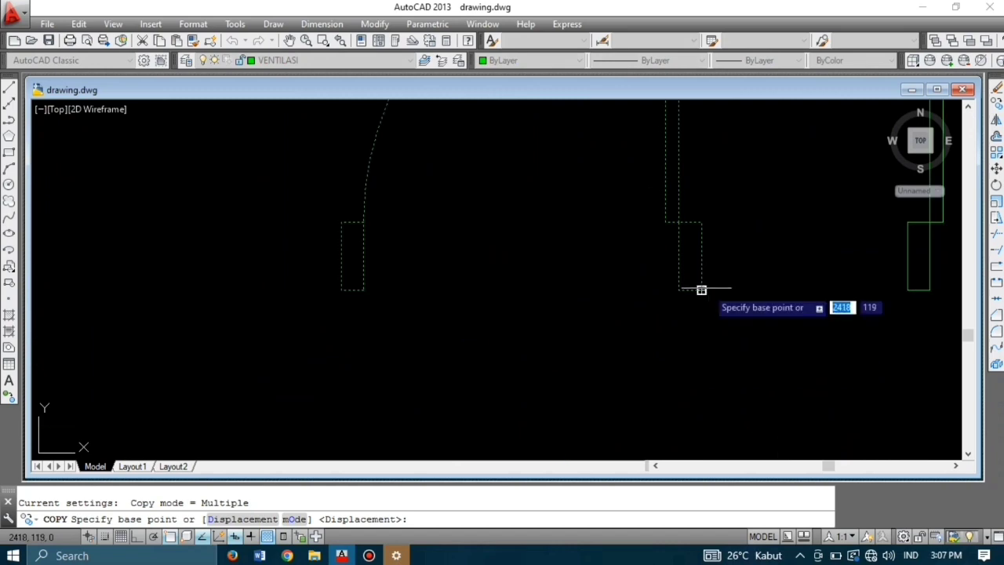
click(703, 290)
scroll(713, 291, down, 12)
scroll(675, 268, up, 10)
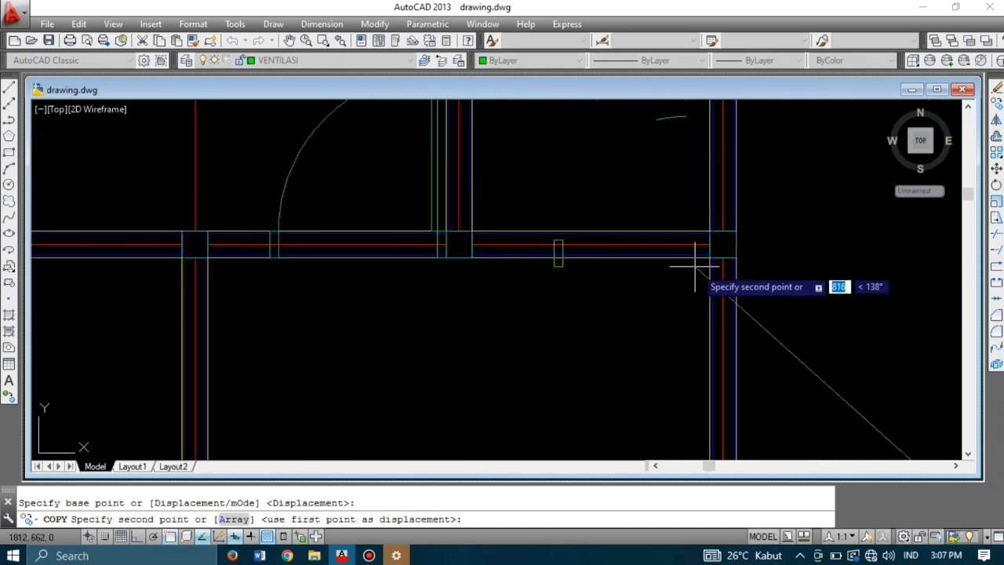
click(722, 259)
key(Escape)
scroll(706, 267, down, 12)
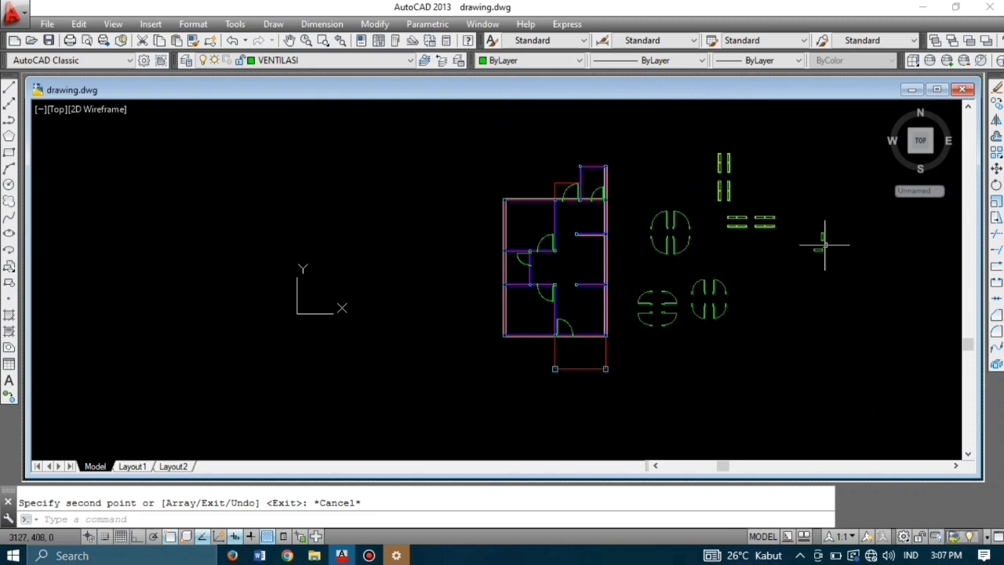
Step: Copy the small horizontal ventilation symbol onto the top room's wall
scroll(842, 224, up, 4)
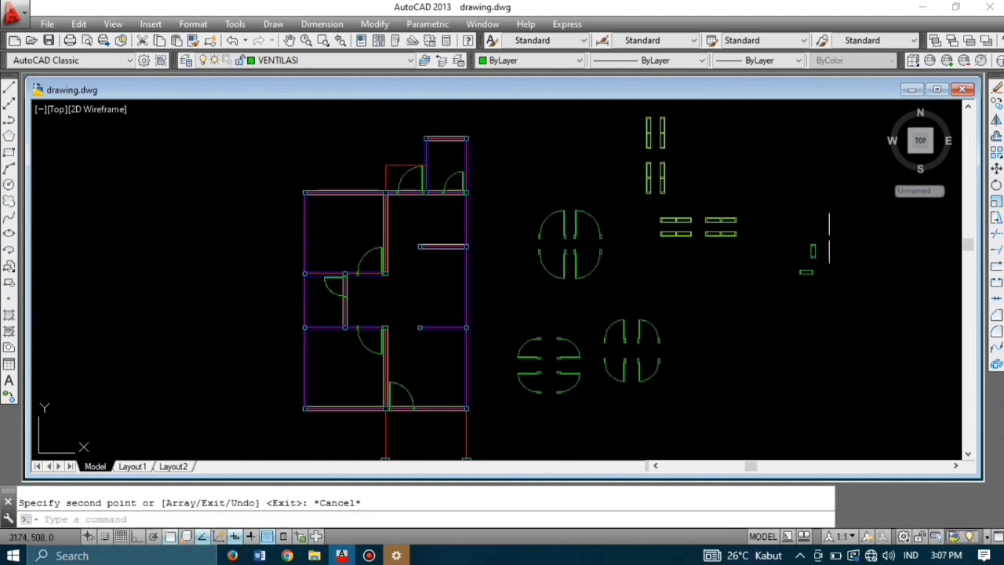
scroll(829, 238, up, 4)
click(768, 324)
click(722, 306)
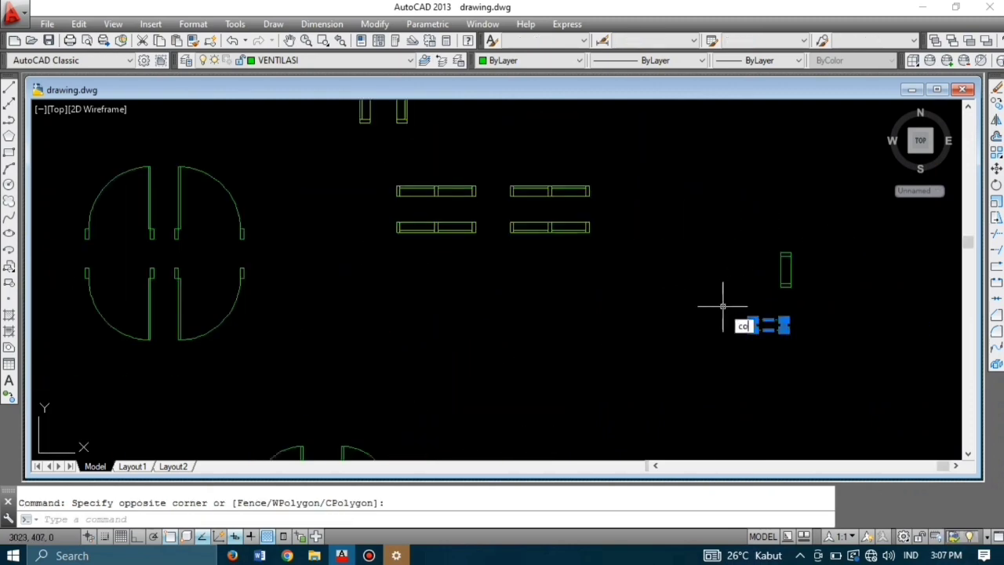
key(space)
click(769, 330)
scroll(769, 330, down, 4)
scroll(403, 196, up, 4)
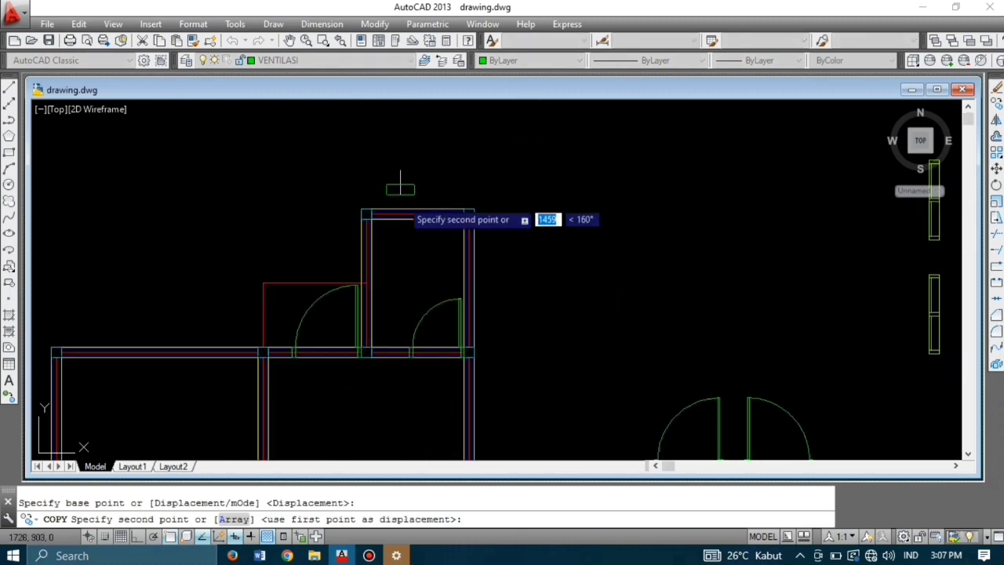
scroll(406, 204, up, 4)
click(435, 245)
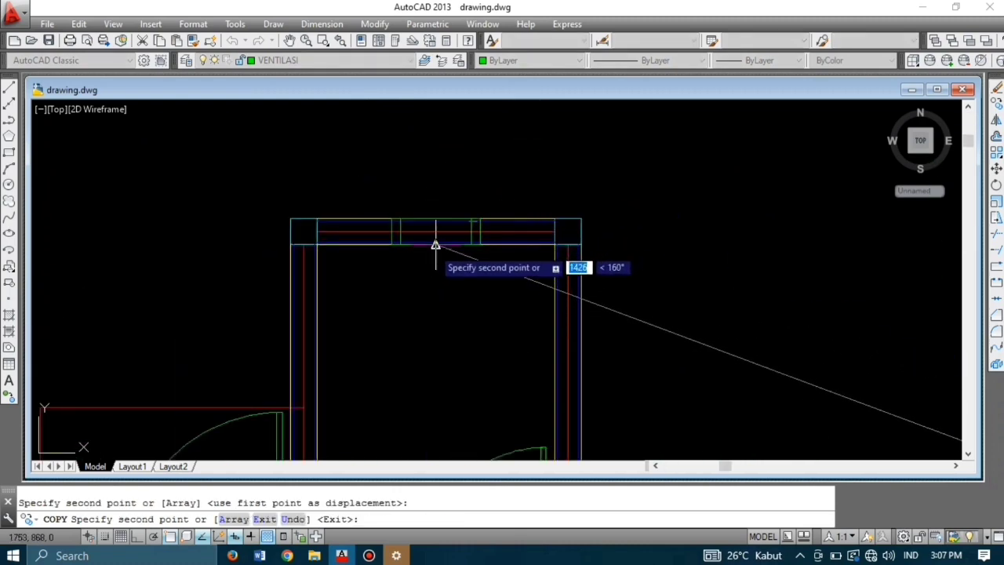
scroll(436, 244, down, 4)
key(Escape)
Step: Copy the vertical ventilation symbol onto the left outer wall
middle_drag(864, 318, 738, 263)
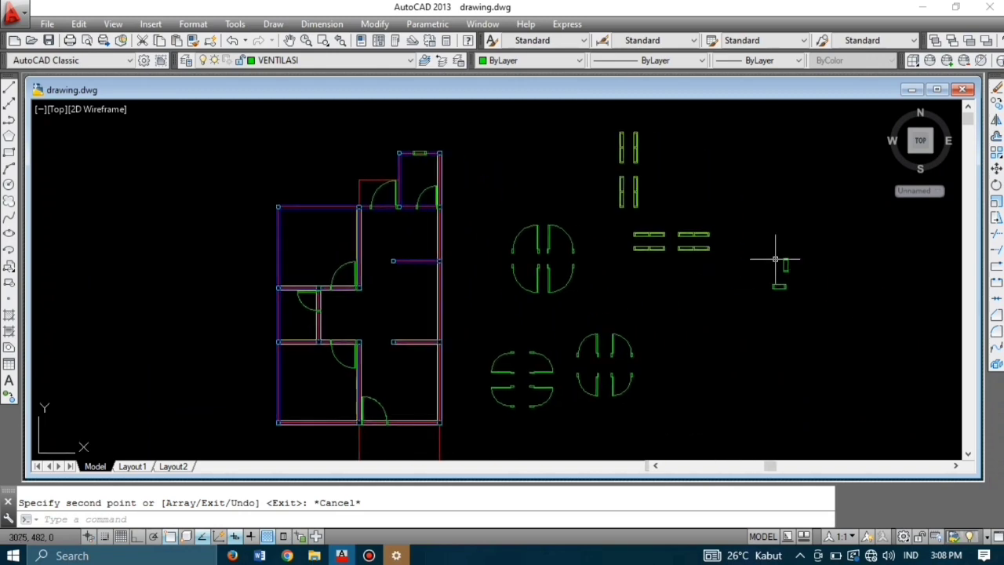
scroll(803, 285, up, 5)
click(803, 267)
click(722, 200)
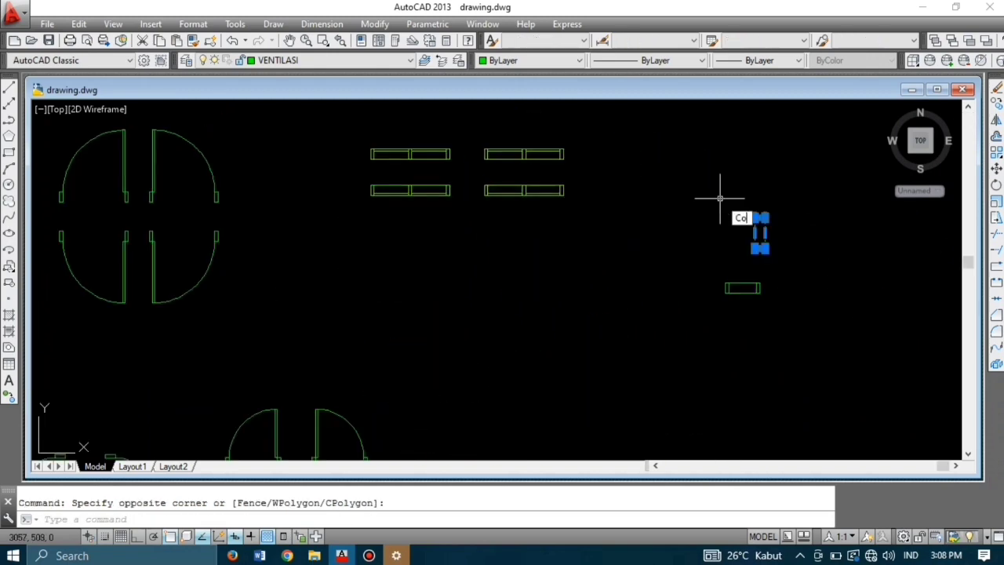
key(Return)
click(765, 233)
scroll(772, 236, down, 6)
scroll(467, 288, up, 6)
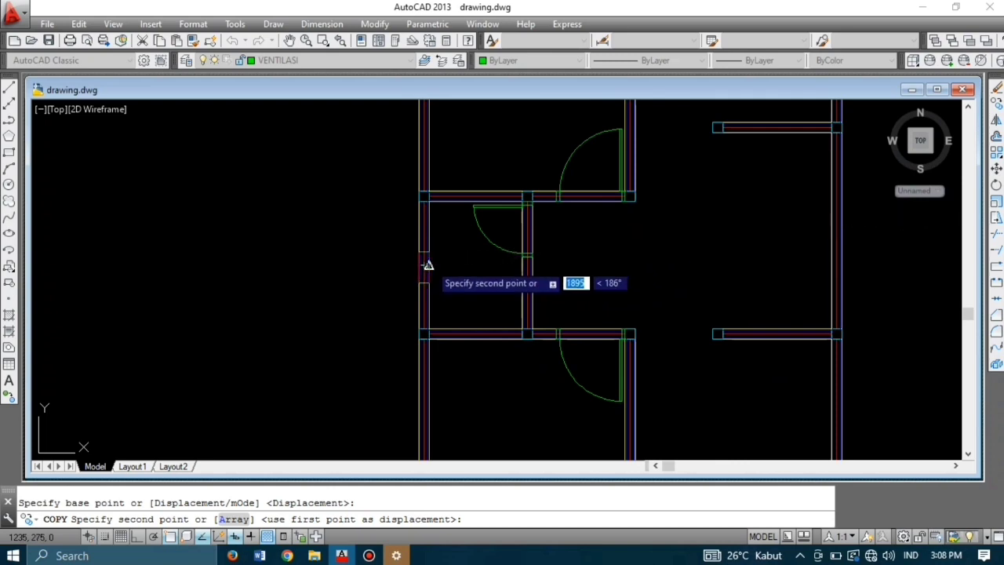
click(427, 265)
key(Escape)
scroll(396, 276, down, 5)
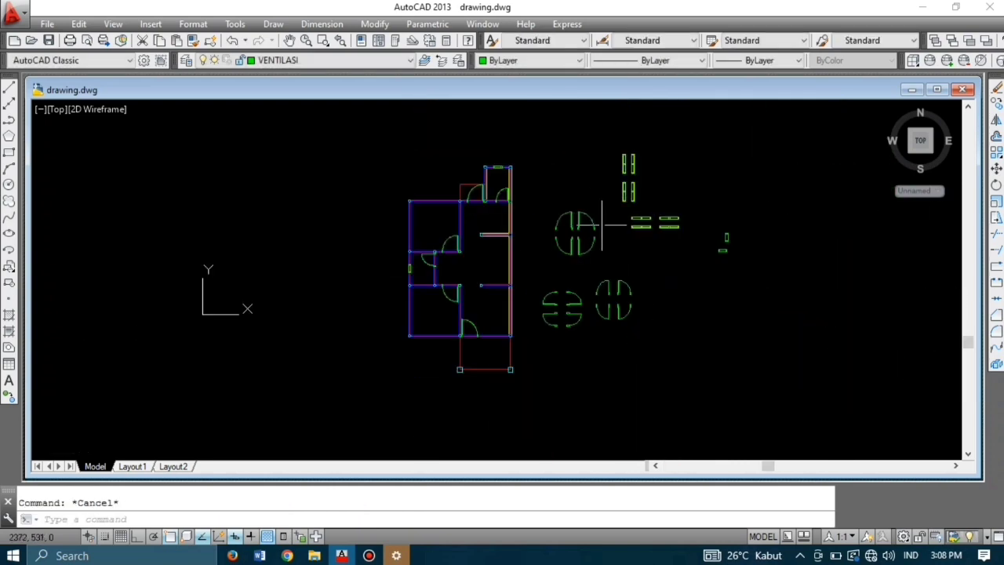
scroll(644, 220, up, 6)
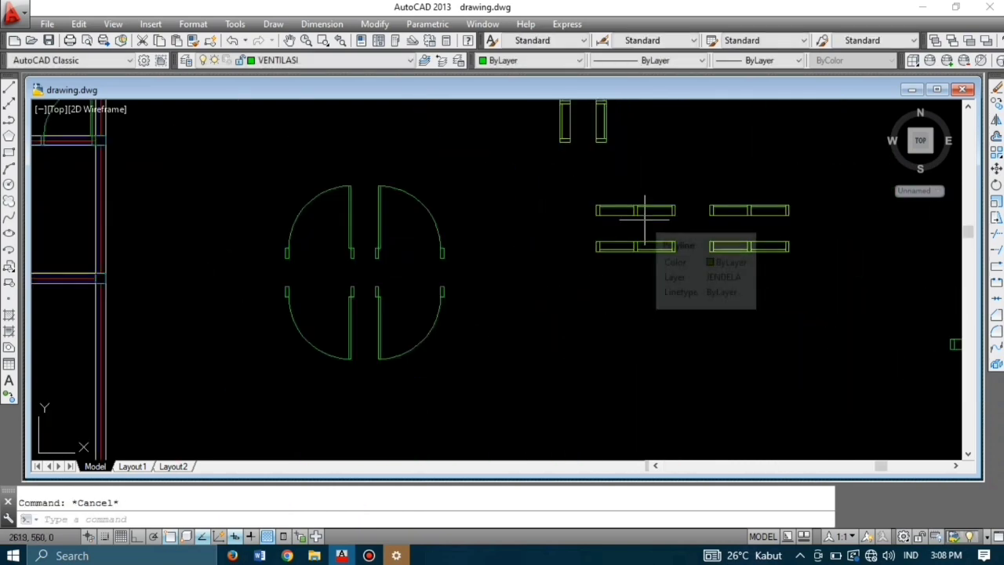
Step: Copy the top window block into an opening in the plan's upper wall
click(684, 224)
click(565, 185)
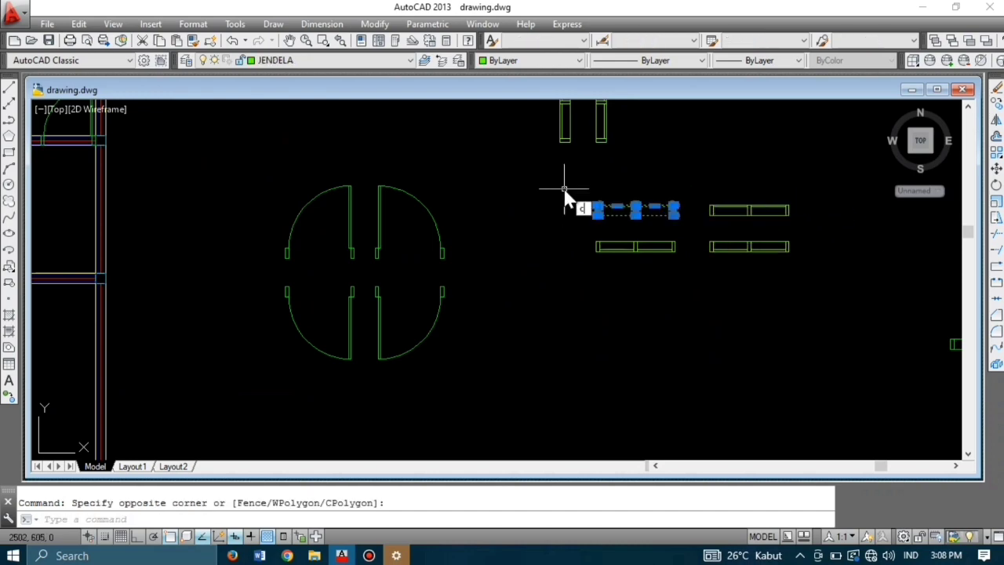
text(co)
key(Return)
scroll(615, 245, up, 2)
scroll(637, 220, up, 2)
click(645, 218)
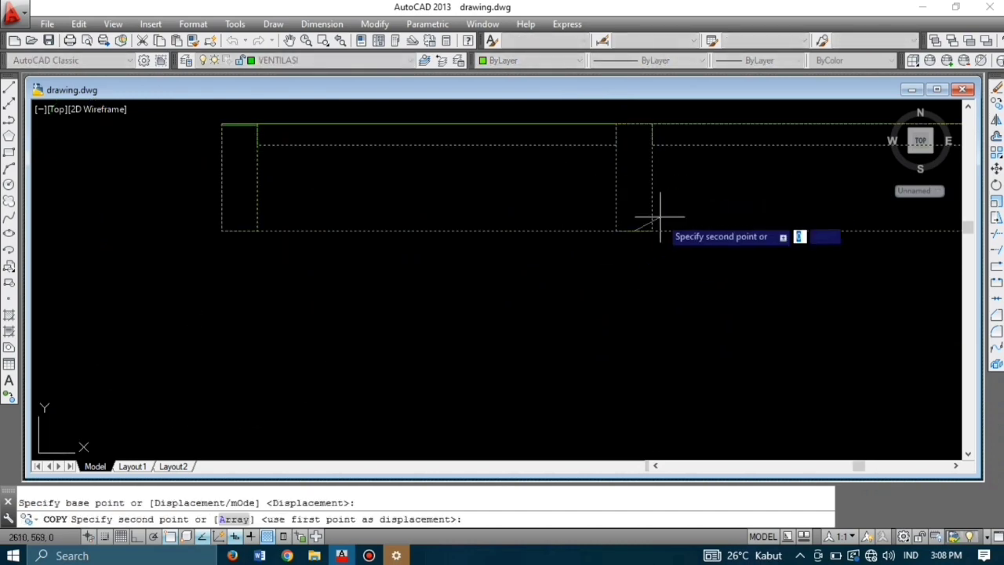
scroll(655, 218, down, 6)
scroll(458, 205, up, 5)
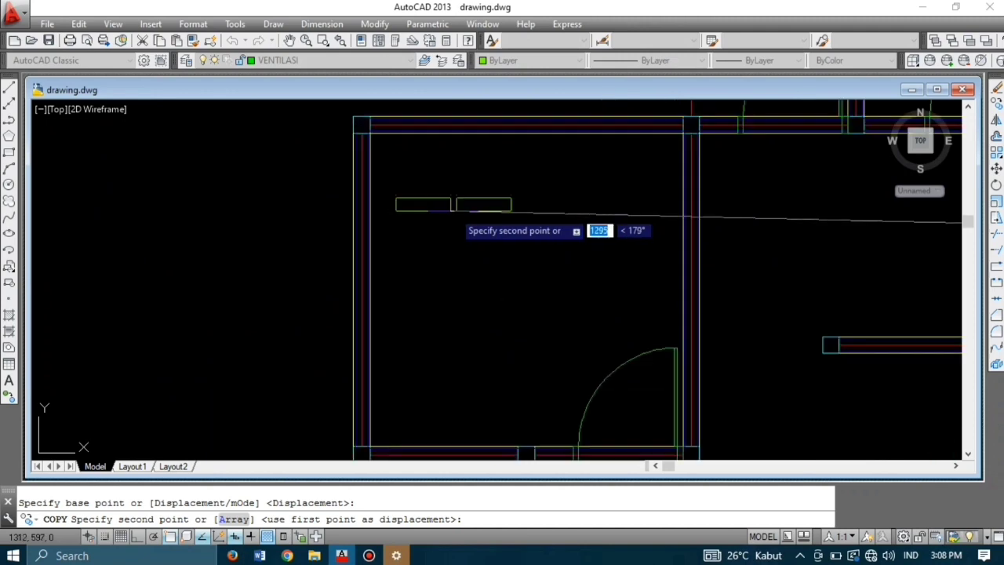
click(522, 239)
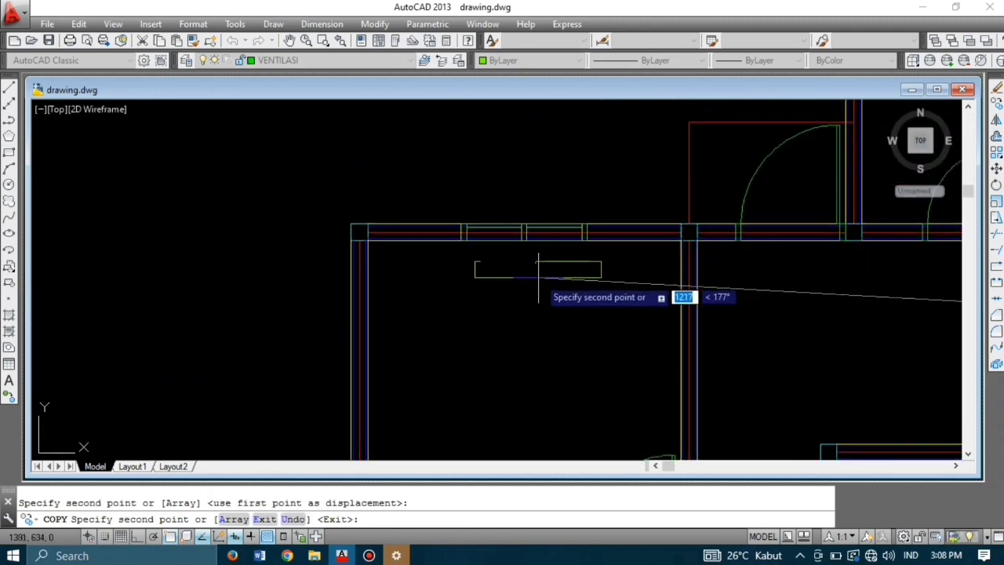
key(Escape)
Step: Copy a window block into an opening in the plan's bottom wall
scroll(543, 208, down, 5)
scroll(532, 218, down, 2)
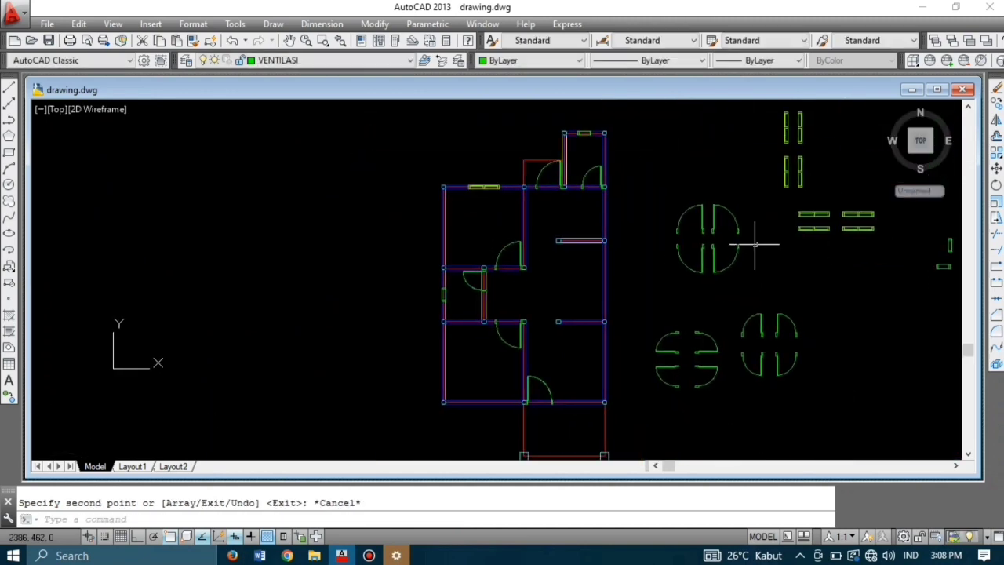
scroll(824, 222, up, 5)
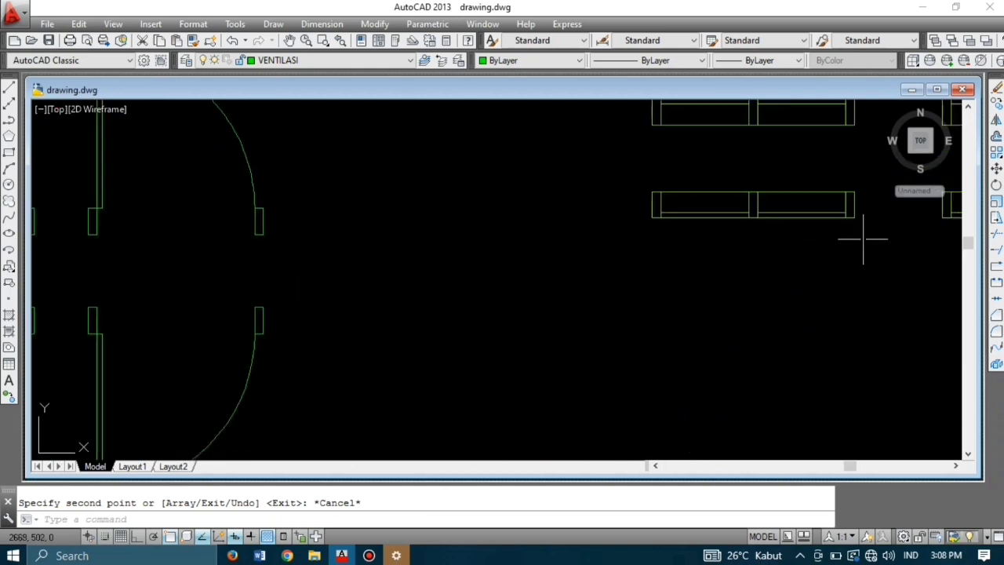
drag(859, 235, 606, 168)
text(co)
key(Return)
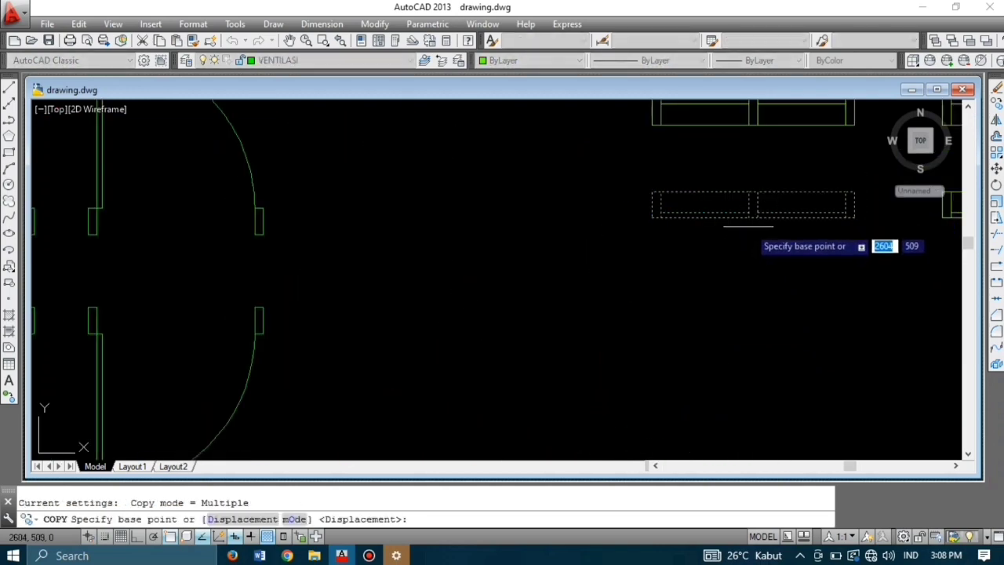
click(753, 218)
scroll(765, 212, down, 5)
scroll(695, 225, up, 5)
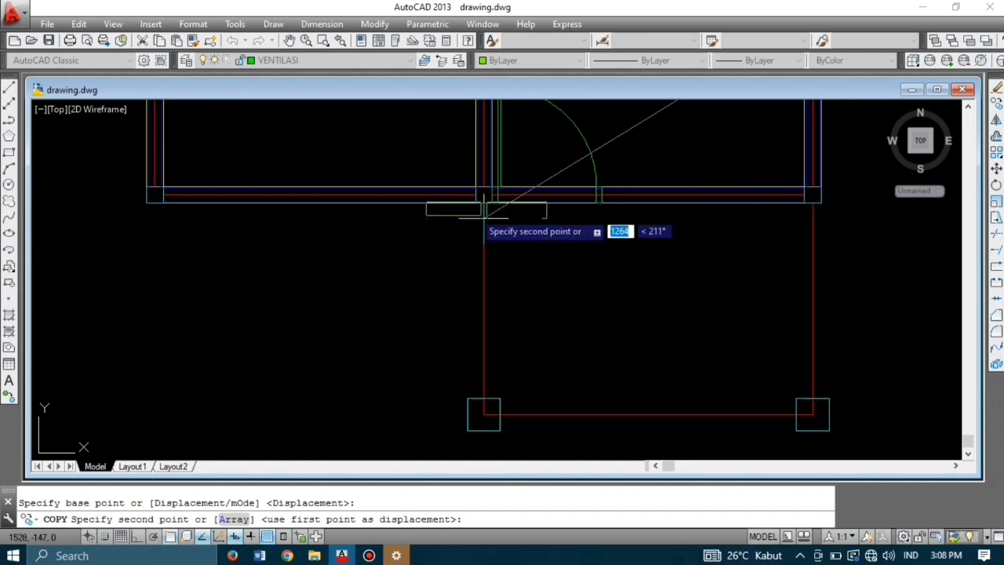
click(319, 202)
key(Escape)
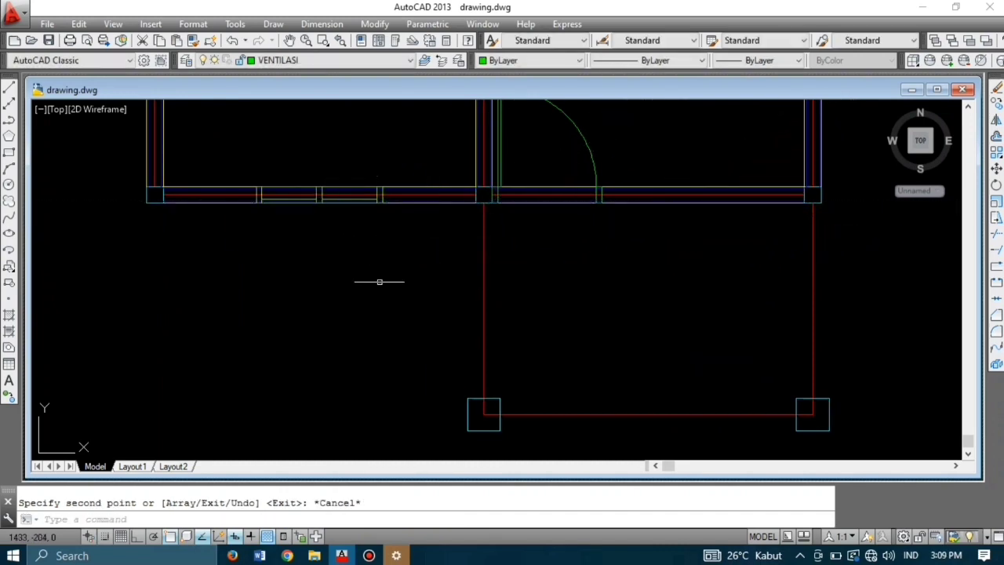
Step: Copy the vertical window block, based at its midpoint, onto the right wall
scroll(408, 284, down, 4)
middle_drag(419, 287, 442, 330)
scroll(510, 314, down, 4)
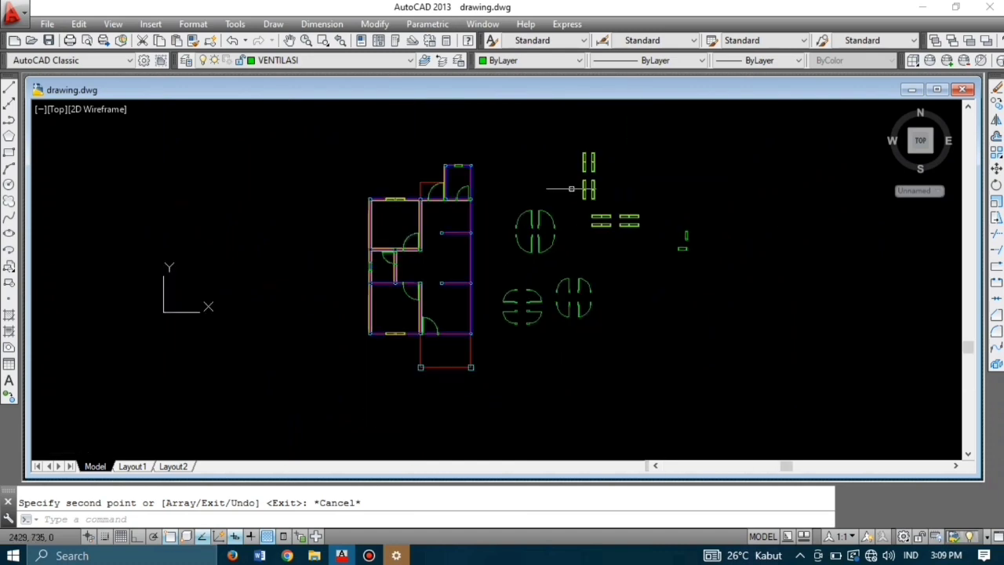
scroll(706, 251, up, 6)
middle_drag(615, 181, 605, 220)
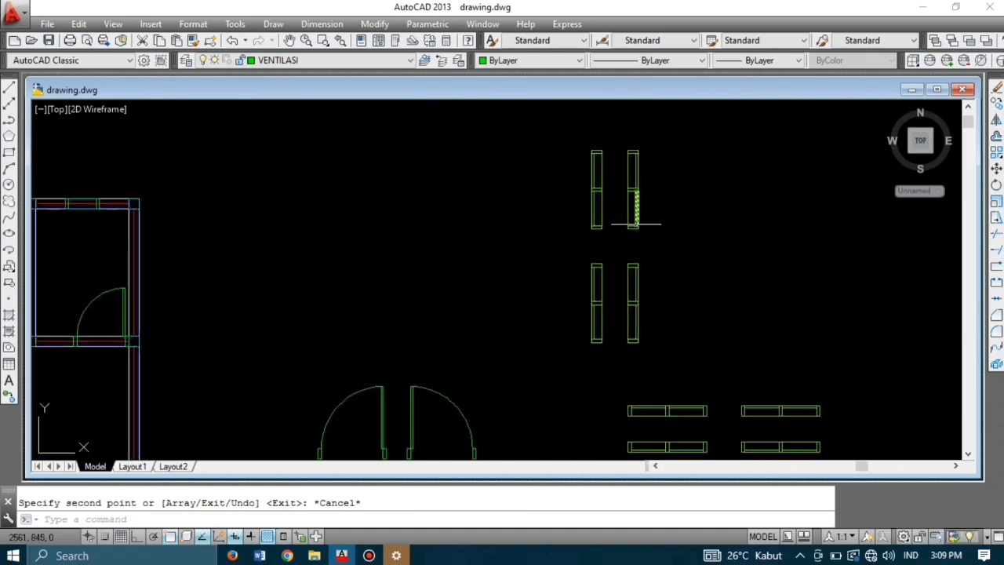
click(656, 241)
click(612, 145)
text(co)
key(Return)
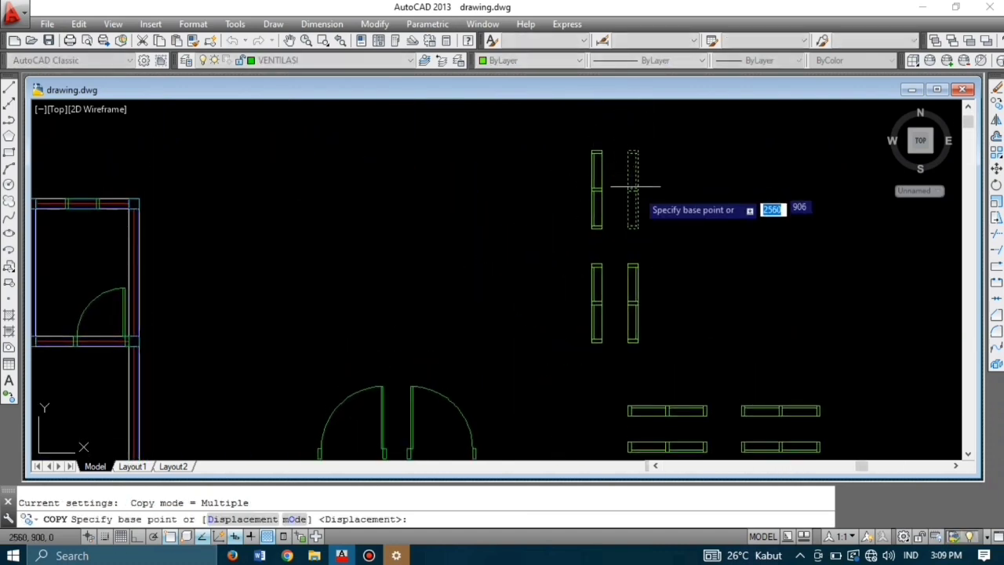
scroll(642, 198, up, 6)
click(612, 139)
scroll(628, 157, down, 5)
scroll(502, 235, up, 6)
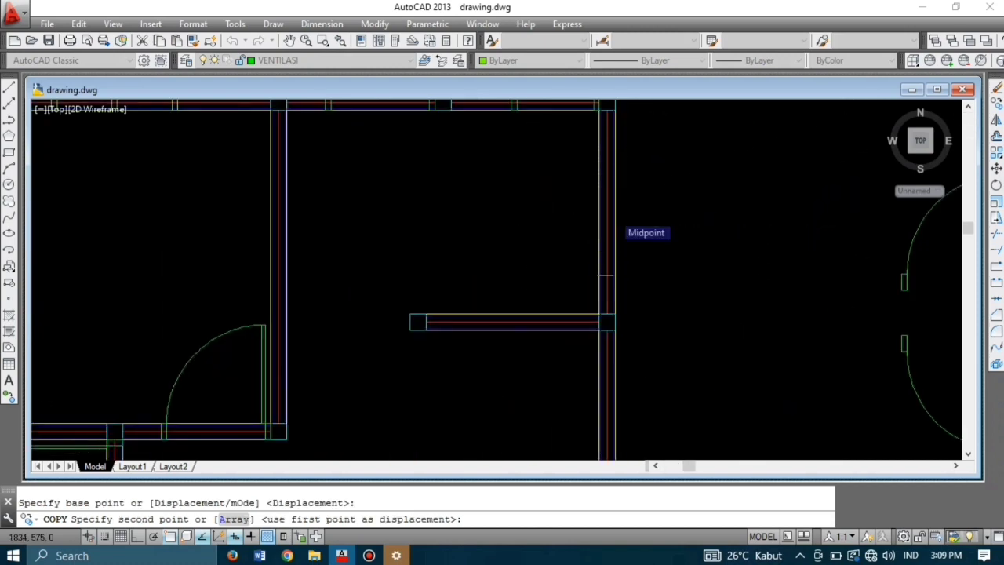
scroll(617, 209, up, 3)
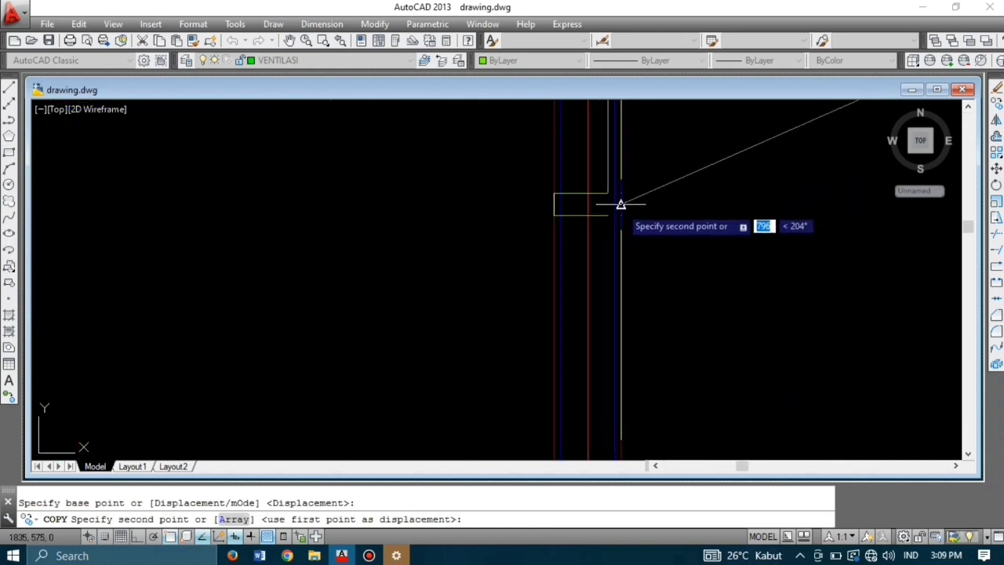
click(621, 204)
scroll(616, 214, down, 5)
scroll(610, 303, up, 5)
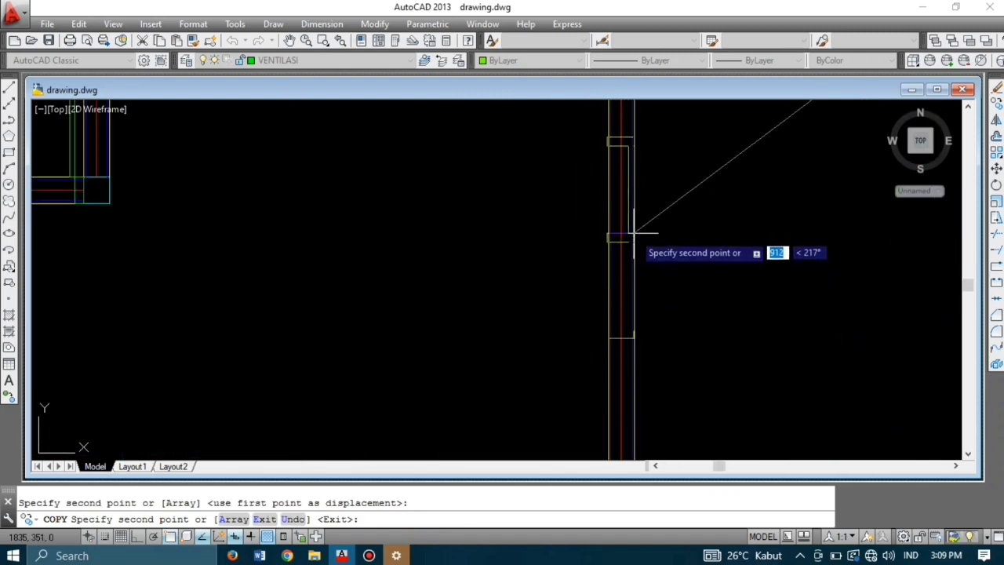
scroll(634, 232, down, 4)
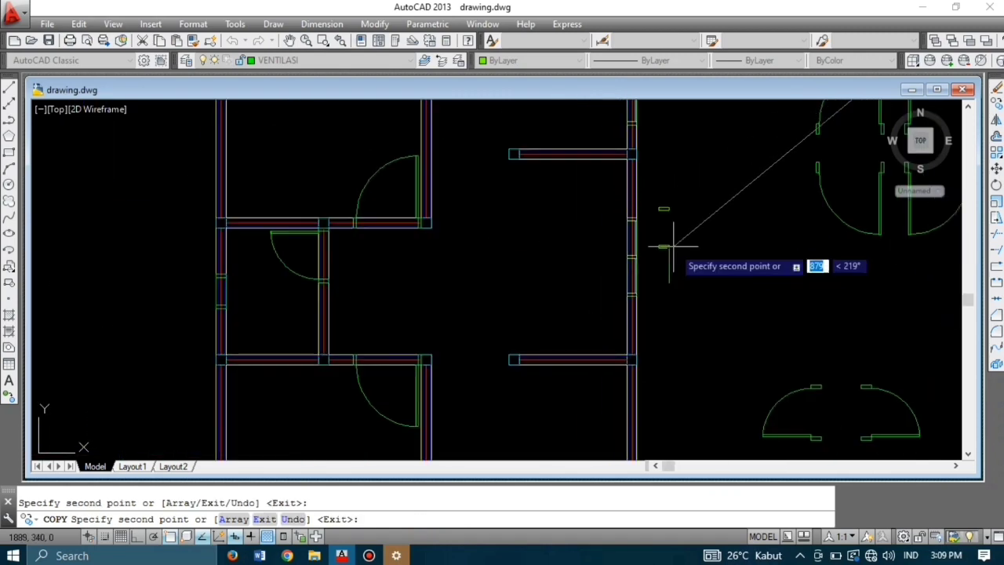
scroll(672, 251, up, 2)
scroll(659, 270, down, 6)
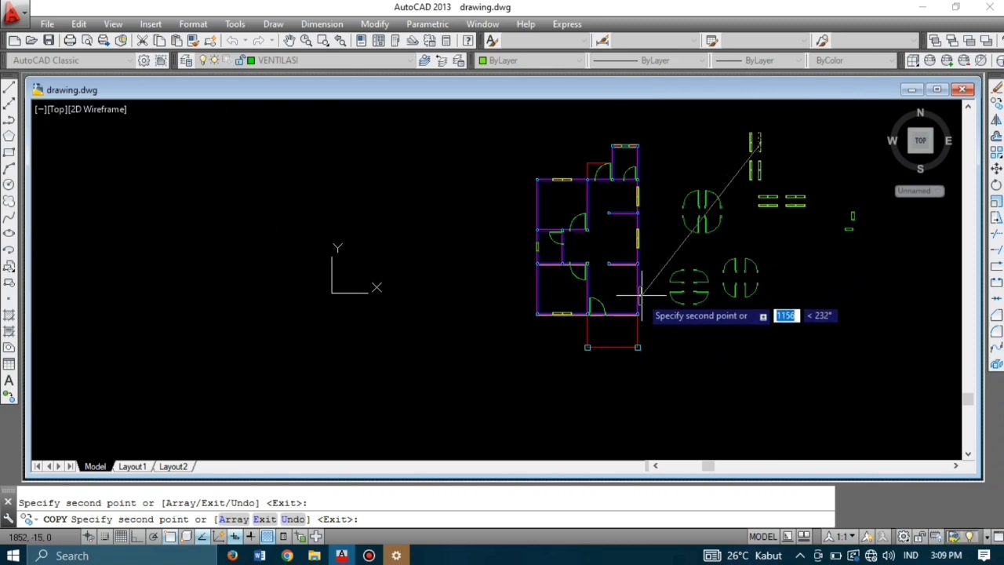
key(Escape)
Step: Copy a window block from its bottom middle into the wall opening beside the door
scroll(819, 211, up, 8)
click(787, 204)
click(593, 161)
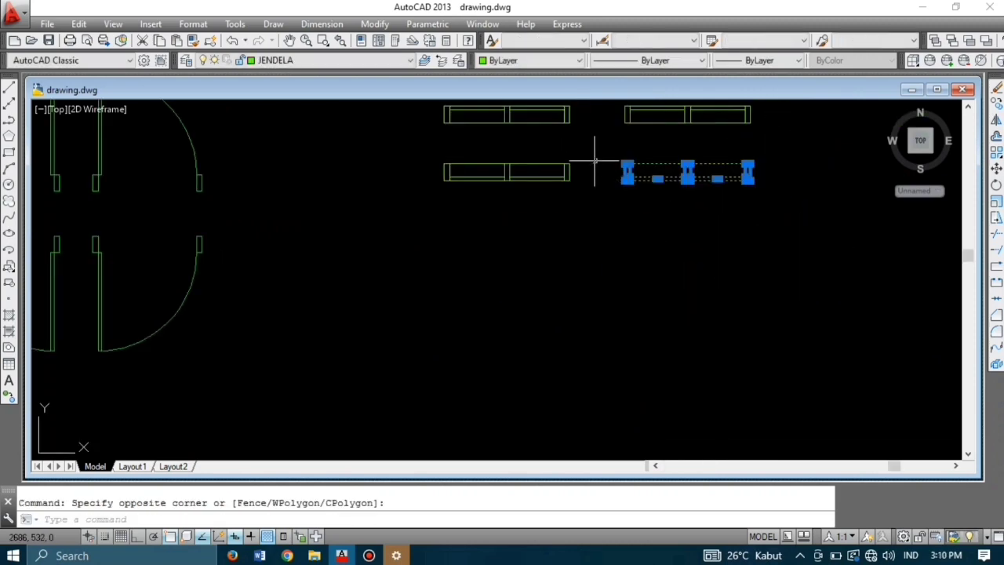
key(space)
scroll(697, 180, up, 3)
click(672, 184)
scroll(703, 156, down, 6)
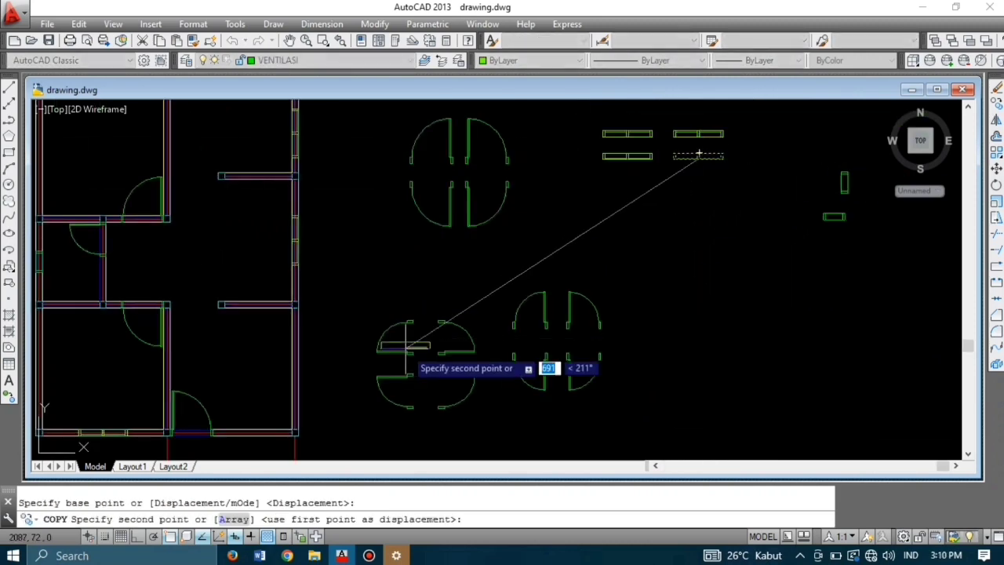
scroll(439, 330, down, 3)
scroll(446, 325, up, 8)
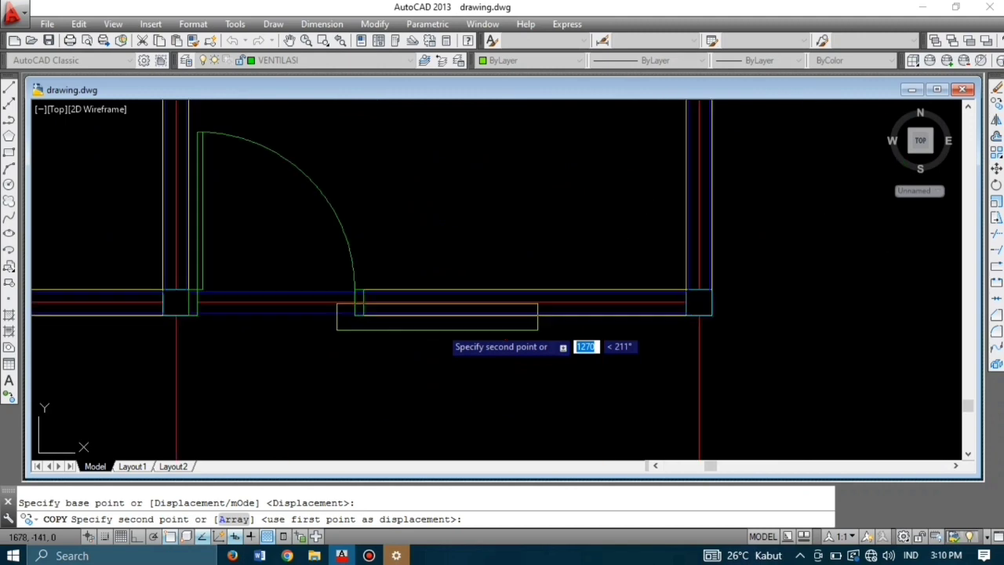
click(519, 314)
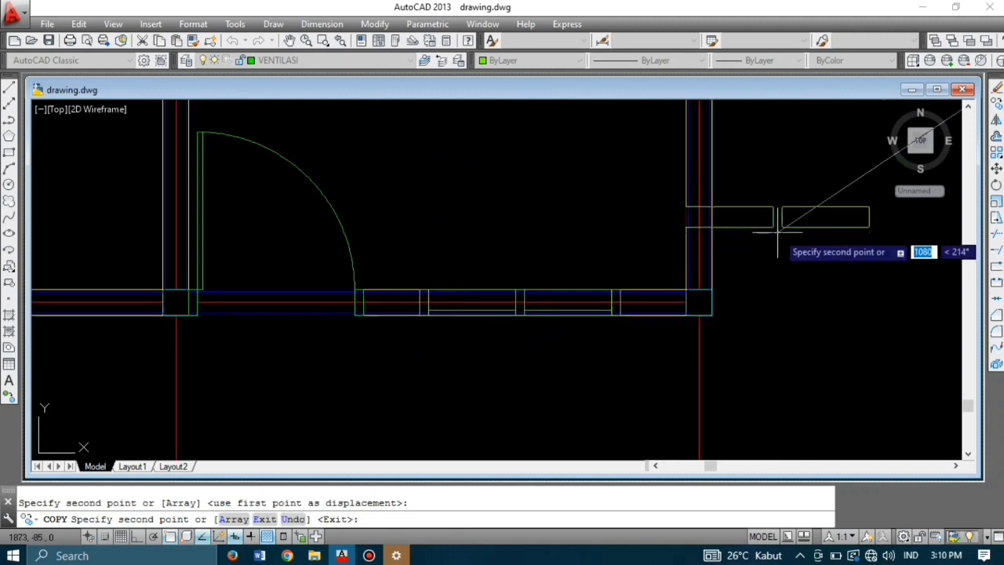
key(Escape)
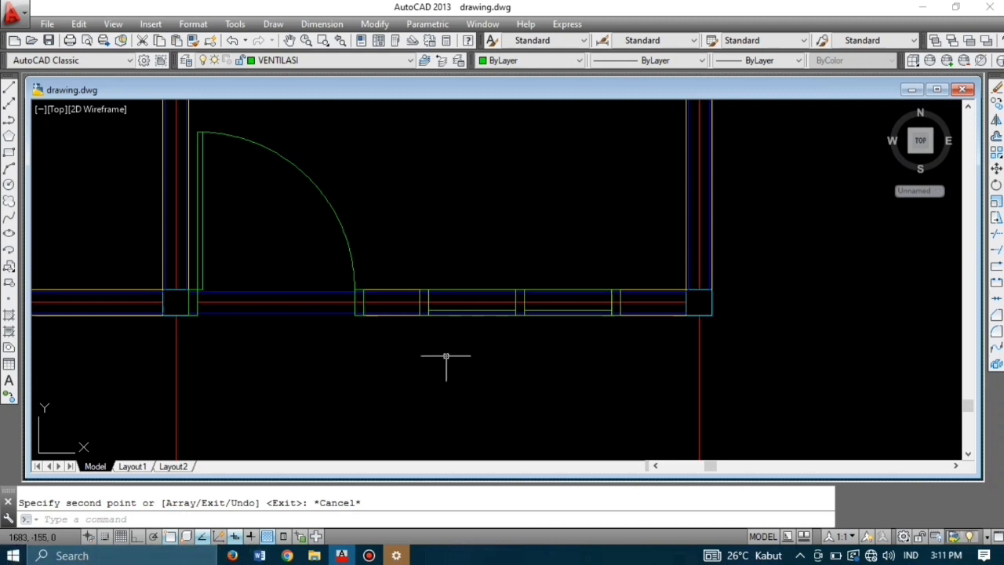
Step: Pan along the lower wall to the new window and start TRIM on the wall lines
scroll(514, 194, down, 2)
middle_drag(518, 198, 584, 241)
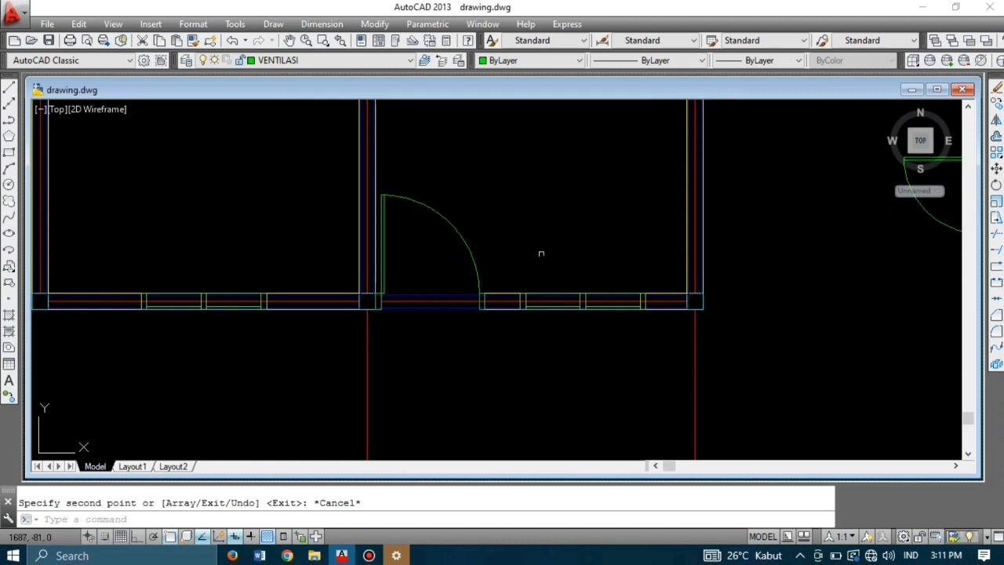
key(Return)
key(Return)
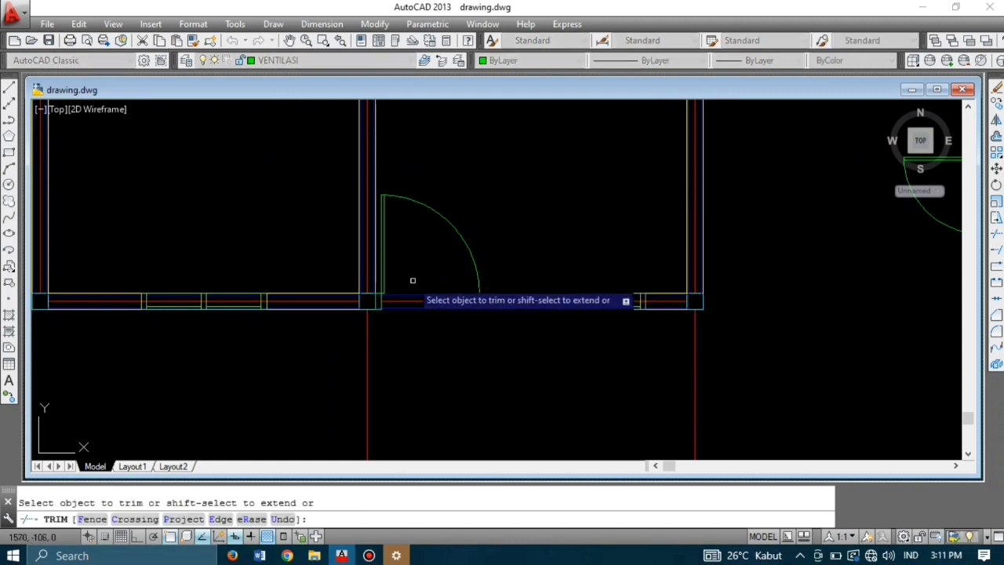
Step: Trim the blue wall lines between the green jambs and the red line across the door opening
scroll(375, 309, up, 5)
scroll(382, 310, up, 2)
click(403, 330)
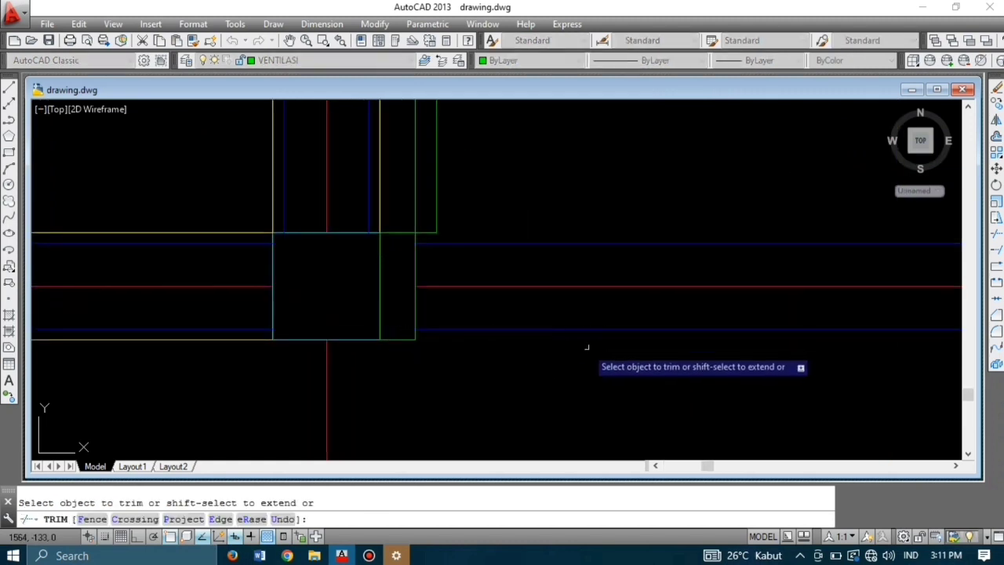
click(653, 356)
click(495, 227)
scroll(488, 225, down, 2)
click(529, 264)
scroll(509, 260, down, 4)
scroll(645, 260, up, 4)
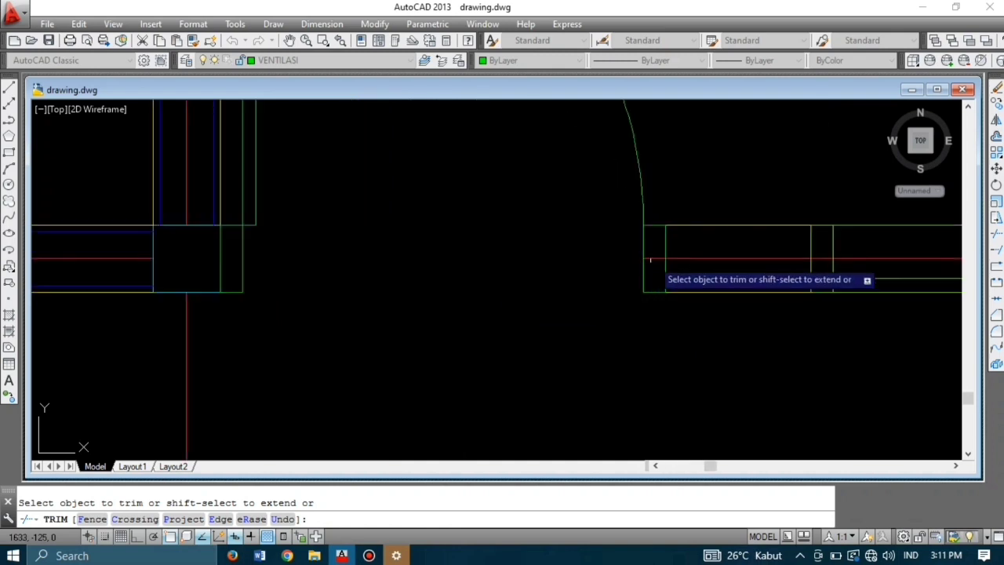
click(652, 260)
scroll(628, 281, down, 6)
scroll(572, 263, up, 2)
scroll(515, 309, up, 2)
Step: Restart the trim and cut the two remaining blue lines in the doorway
key(Escape)
key(Return)
key(Return)
click(515, 308)
click(533, 274)
scroll(738, 303, up, 6)
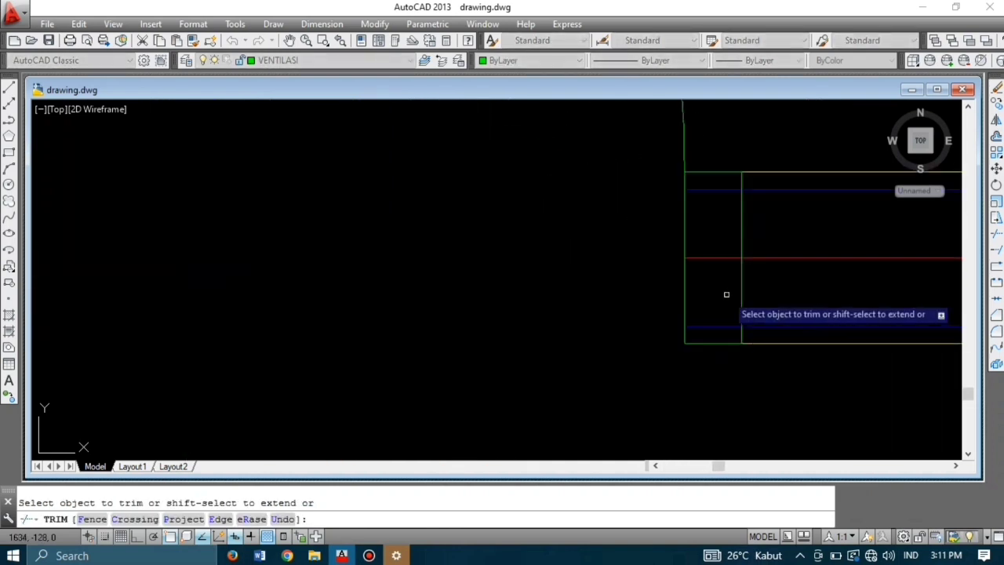
scroll(669, 299, down, 6)
scroll(774, 311, up, 2)
Step: Trim the wall lines inside the window section, at the mullion and across the right window
middle_drag(773, 311, 478, 310)
click(493, 301)
click(495, 289)
click(488, 246)
click(577, 289)
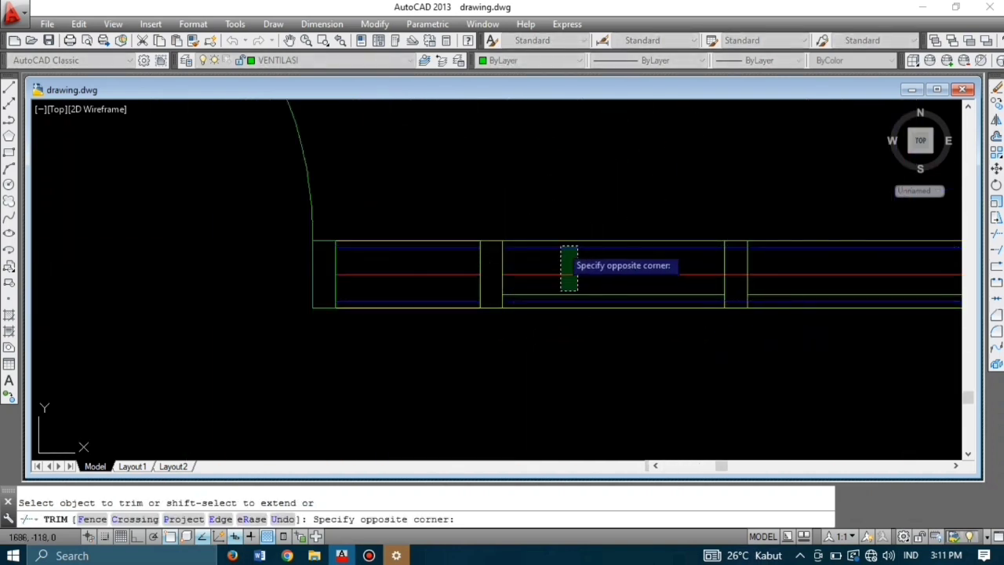
click(560, 246)
click(580, 300)
click(737, 274)
click(739, 246)
click(789, 288)
click(773, 246)
middle_drag(736, 265, 631, 268)
Step: Remove the leftover wall lines in the window openings and red segments through the mullions
scroll(759, 274, down, 4)
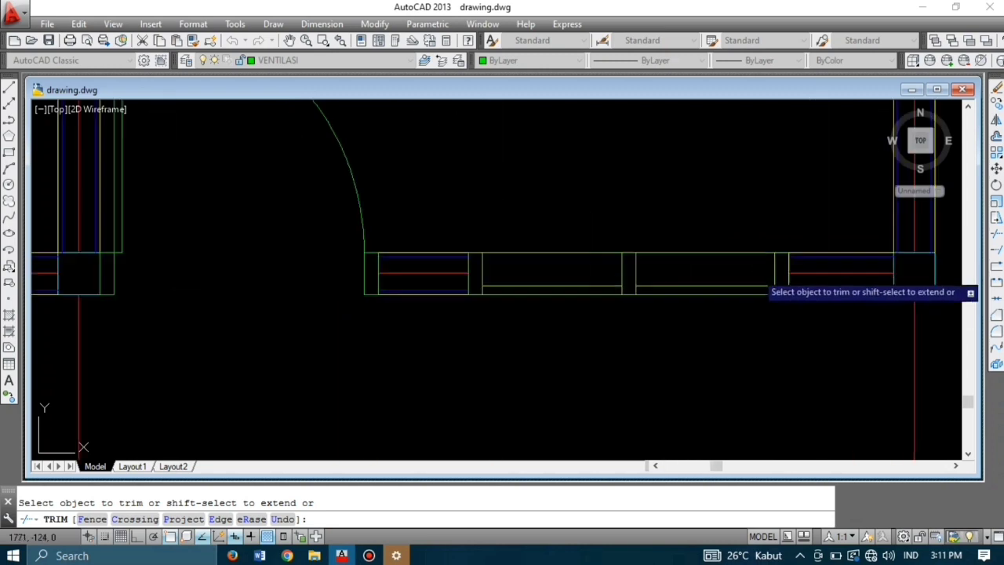
scroll(358, 251, up, 4)
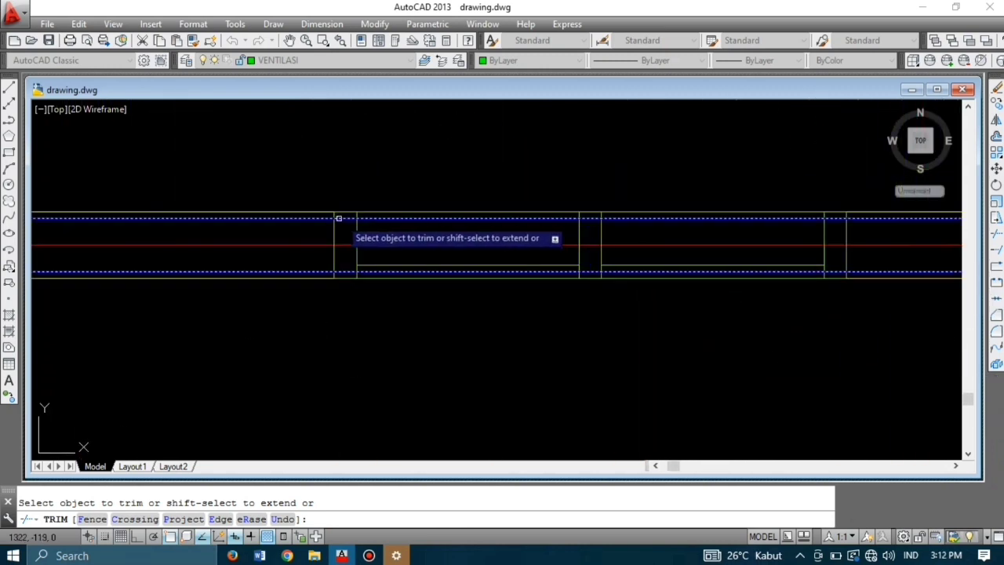
click(396, 249)
click(382, 216)
click(592, 245)
click(665, 250)
click(641, 216)
click(675, 272)
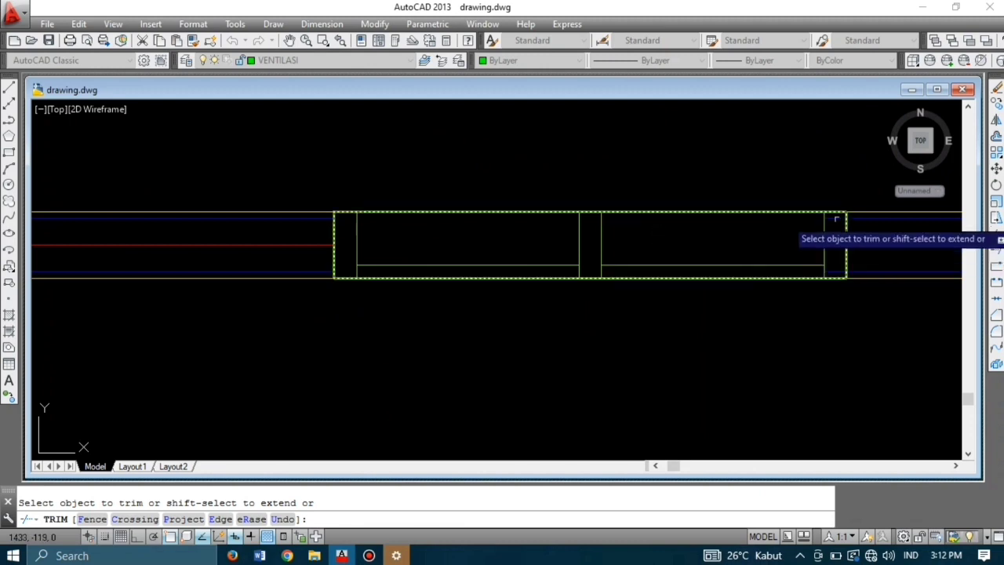
click(835, 245)
scroll(834, 239, down, 6)
scroll(691, 161, up, 5)
Step: Trim wall lines across the next doorway and right door jamb, undoing one wrong cut
middle_drag(693, 161, 694, 200)
click(705, 216)
click(705, 200)
click(705, 183)
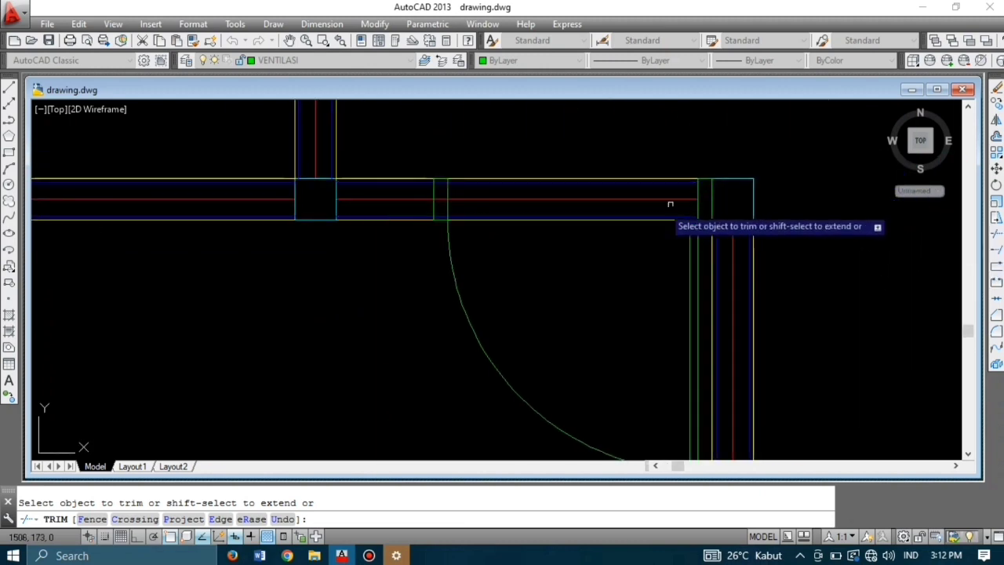
click(669, 158)
click(468, 226)
key(ctrl+z)
Step: Finish the doorway wall lines and clear the lines inside the left jamb
click(530, 219)
click(562, 180)
click(559, 200)
click(554, 216)
click(440, 217)
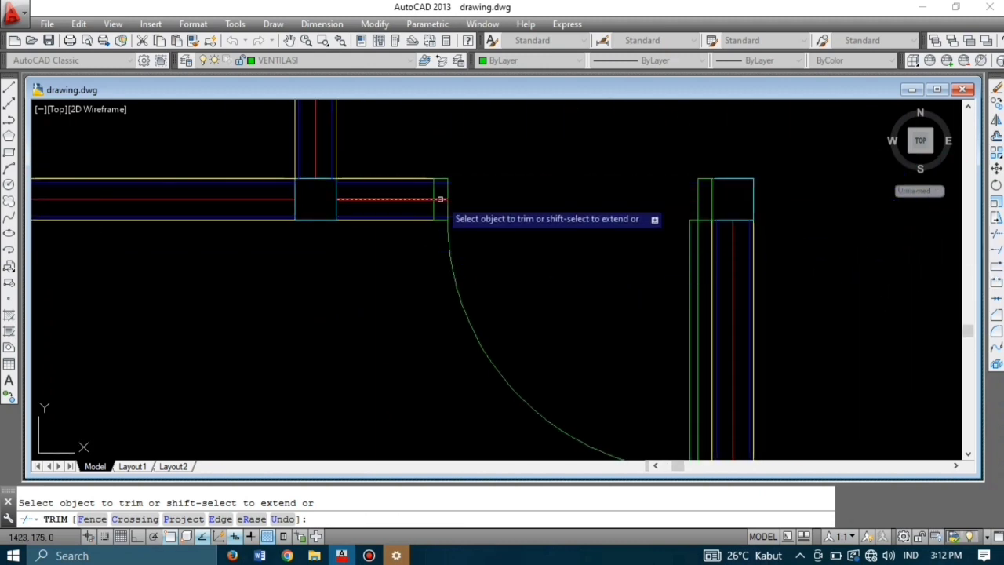
click(441, 198)
click(441, 185)
Step: Cut a piece of the red centreline and trim the wall lines in the next window section
scroll(657, 186, down, 5)
scroll(604, 271, up, 6)
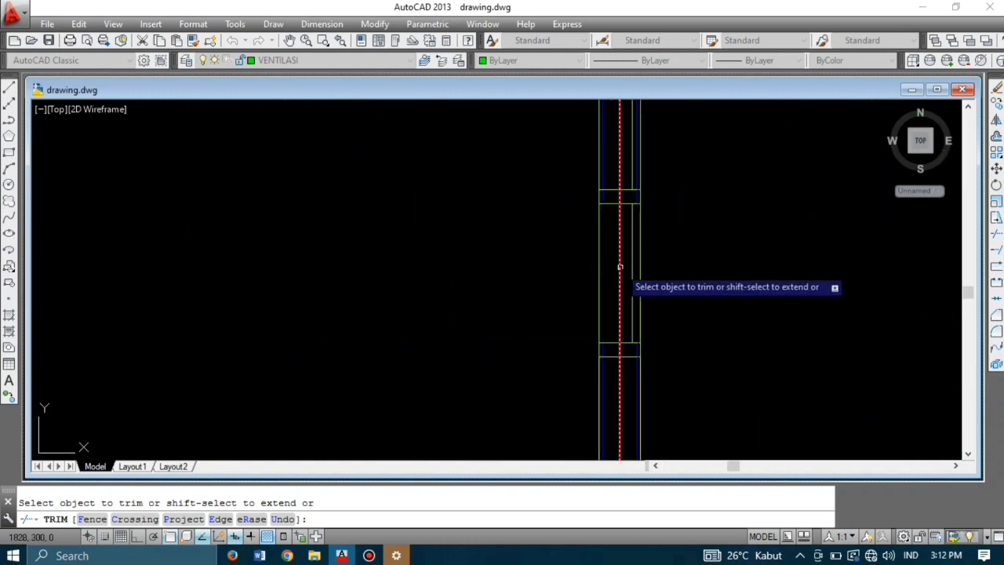
click(620, 352)
scroll(637, 350, down, 2)
middle_drag(632, 239, 598, 341)
scroll(598, 339, up, 2)
click(589, 371)
click(605, 355)
click(587, 339)
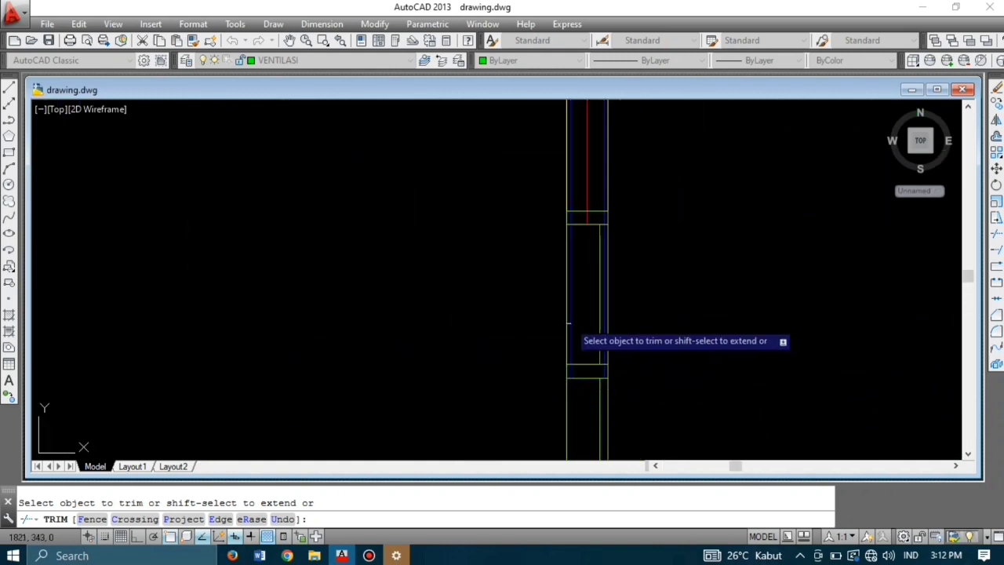
click(572, 331)
Step: Trim the wall lines out of the following window group
scroll(573, 220, down, 2)
middle_drag(588, 118, 599, 236)
scroll(594, 275, up, 2)
click(582, 297)
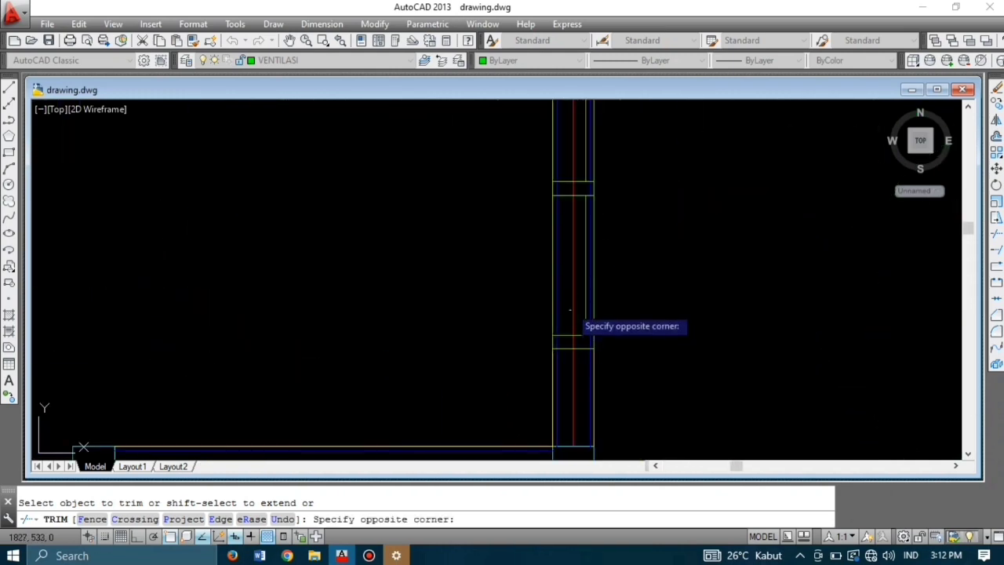
click(568, 307)
click(558, 295)
click(573, 342)
click(590, 260)
Step: Clear the wall lines from the next window section along the wall
middle_drag(569, 205, 536, 315)
click(542, 297)
click(525, 301)
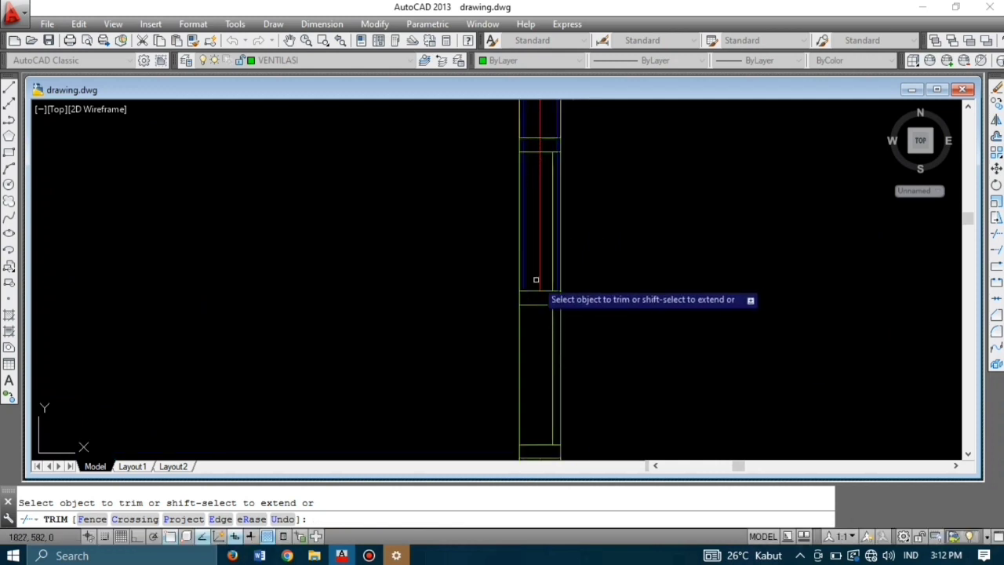
click(540, 274)
click(525, 271)
Step: Trim the horizontal wall lines in the wall section above with a crossing window, then end TRIM
middle_drag(533, 142, 553, 372)
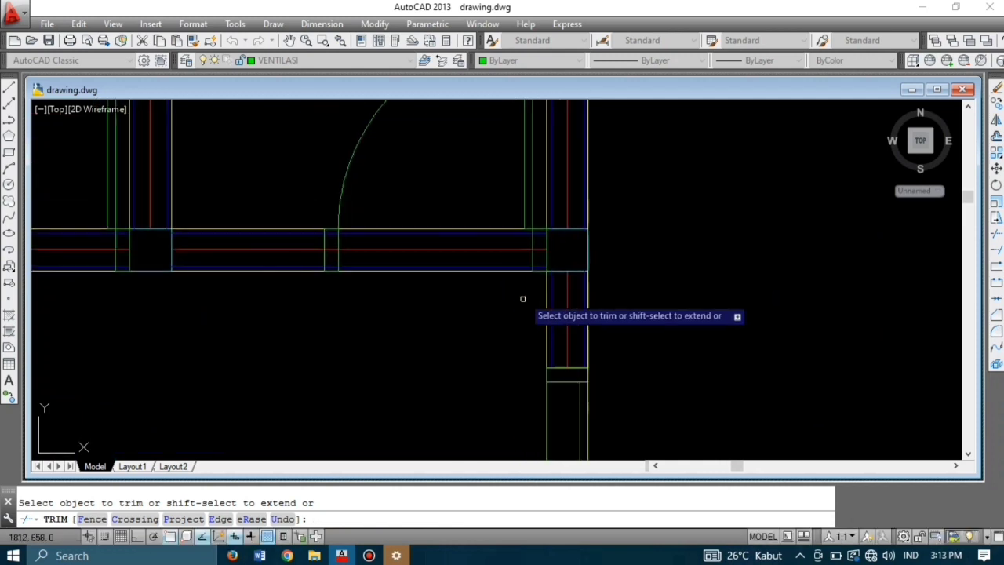
scroll(533, 282, up, 2)
click(477, 224)
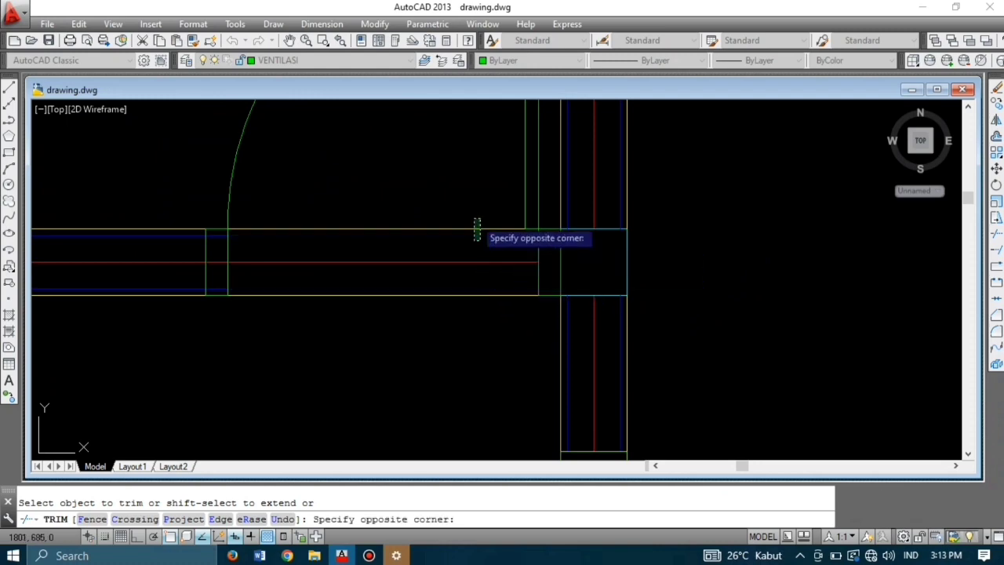
click(447, 265)
click(435, 292)
key(Return)
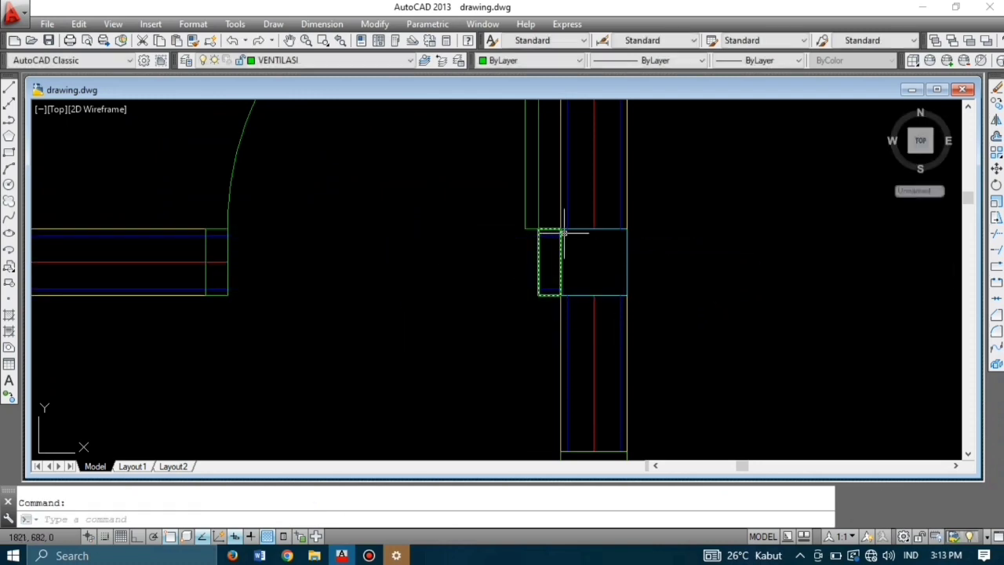
Step: Restart TRIM with TR and cut the horizontal lines, red centreline and blue lines between frames
text(tr)
key(Return)
key(Return)
scroll(520, 269, down, 3)
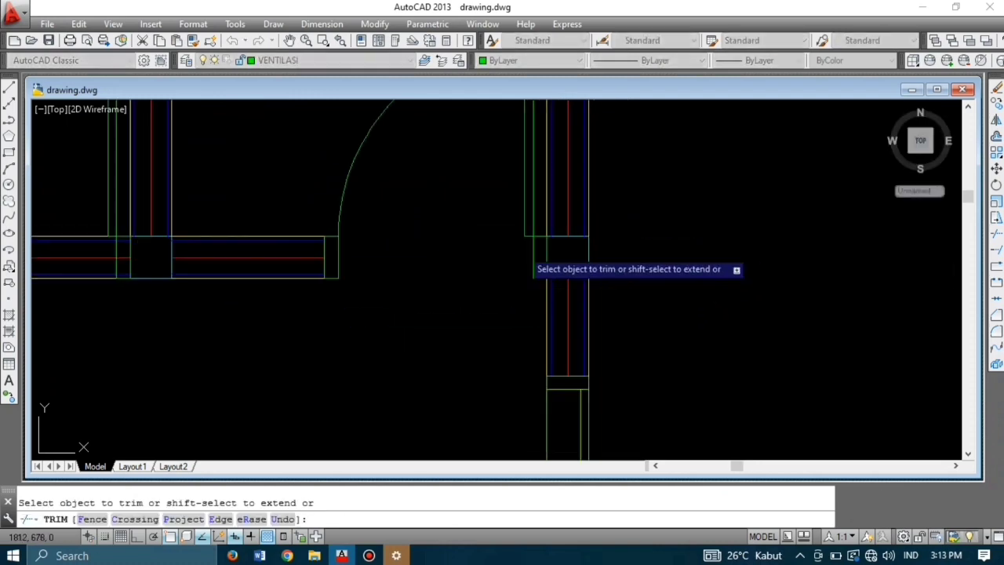
click(410, 221)
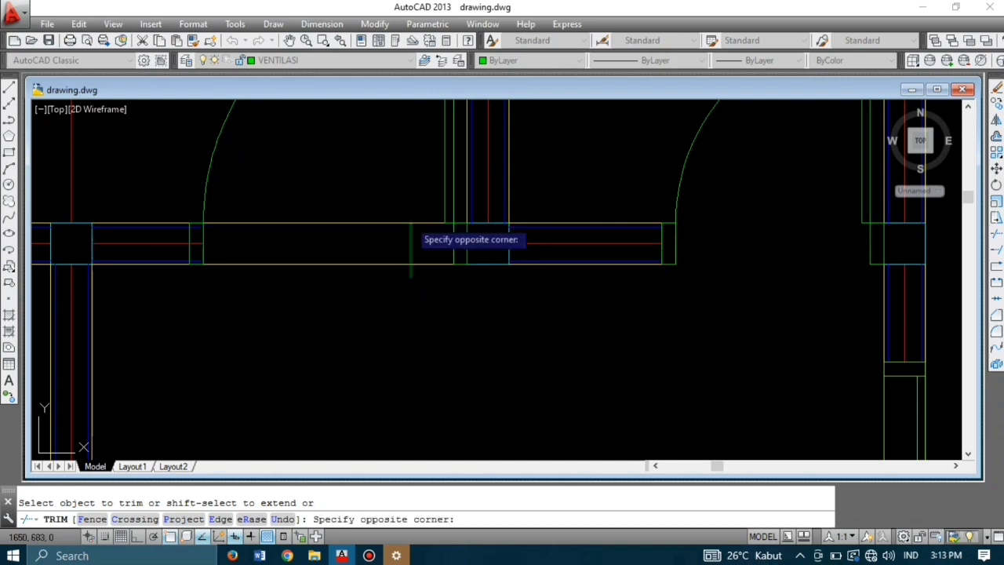
click(236, 268)
scroll(266, 282, down, 5)
scroll(372, 135, up, 5)
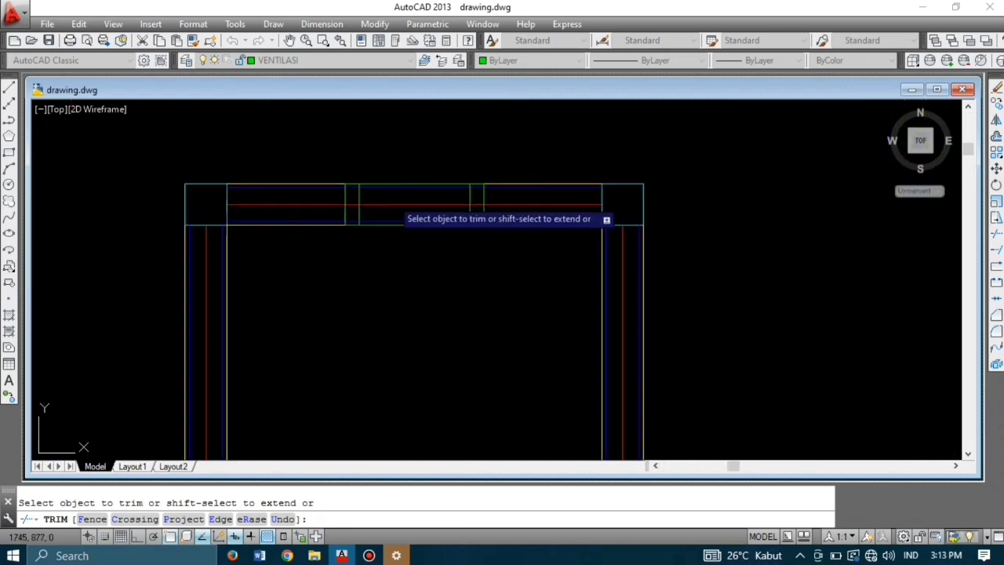
click(397, 204)
click(393, 187)
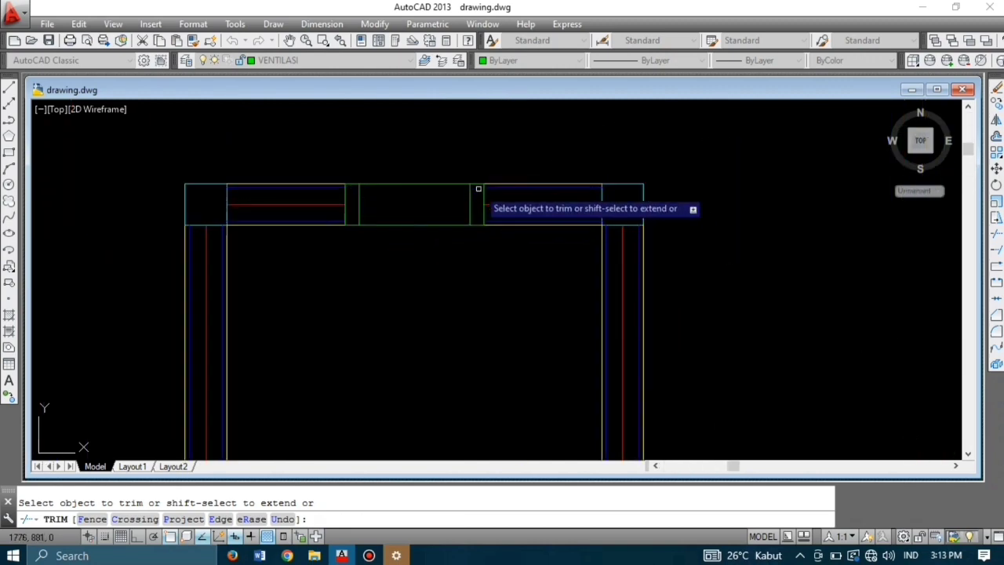
Step: Remove the wall lines inside both sides of the window opening
scroll(471, 193, down, 5)
scroll(455, 267, up, 5)
click(417, 263)
click(417, 291)
click(412, 318)
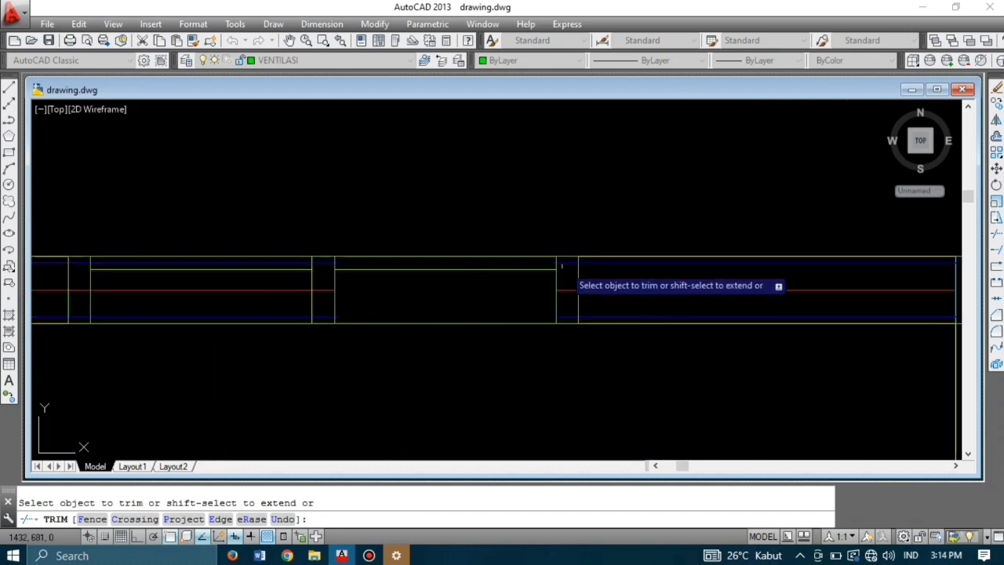
click(563, 264)
click(570, 293)
click(571, 293)
click(568, 317)
Step: Trim lines at the middle frame, the left window's red centreline, and the left wall segment
click(325, 264)
click(322, 293)
click(320, 287)
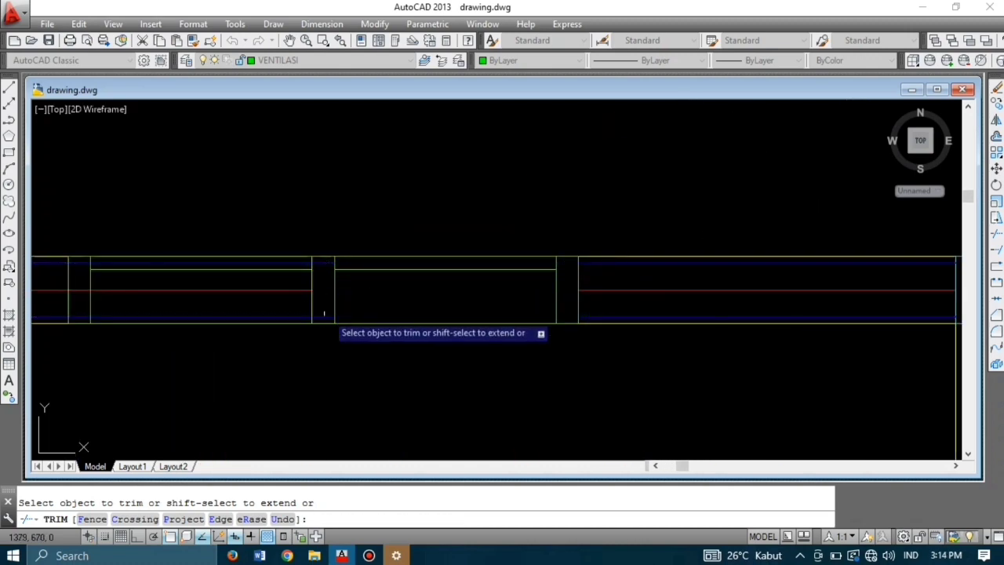
click(327, 317)
click(281, 293)
click(267, 281)
click(283, 318)
click(80, 294)
click(81, 264)
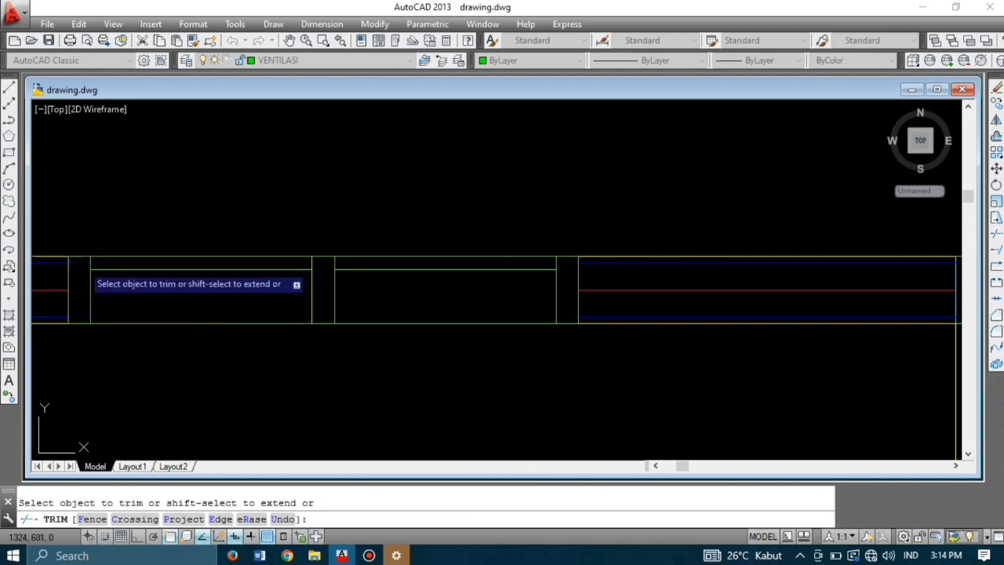
Step: Trim the wall lines across the doorway and the jamb centreline there
scroll(415, 223, down, 5)
scroll(456, 313, up, 5)
scroll(571, 259, up, 6)
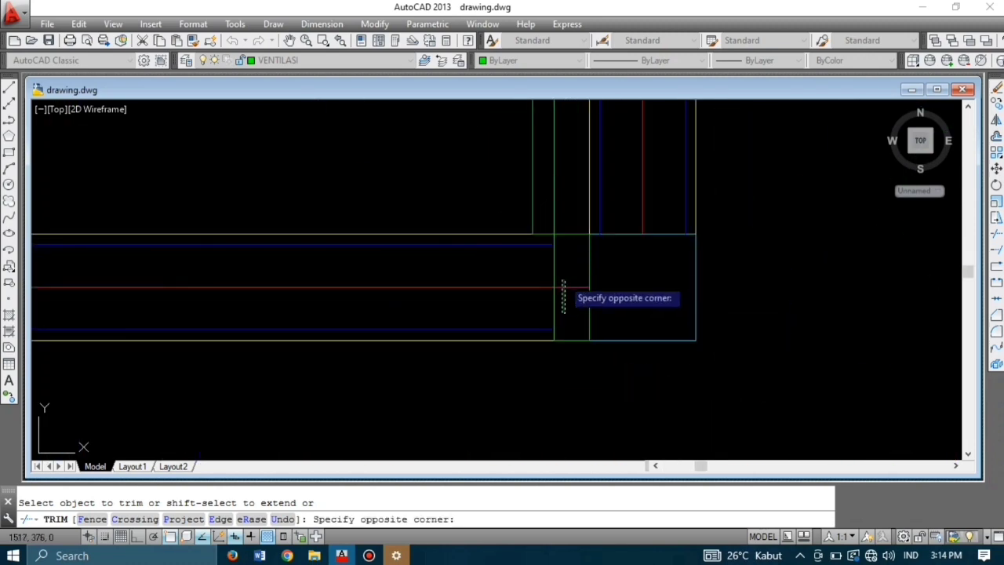
click(562, 280)
scroll(524, 244, down, 4)
click(508, 290)
click(497, 212)
scroll(295, 261, up, 2)
click(297, 255)
scroll(478, 220, down, 6)
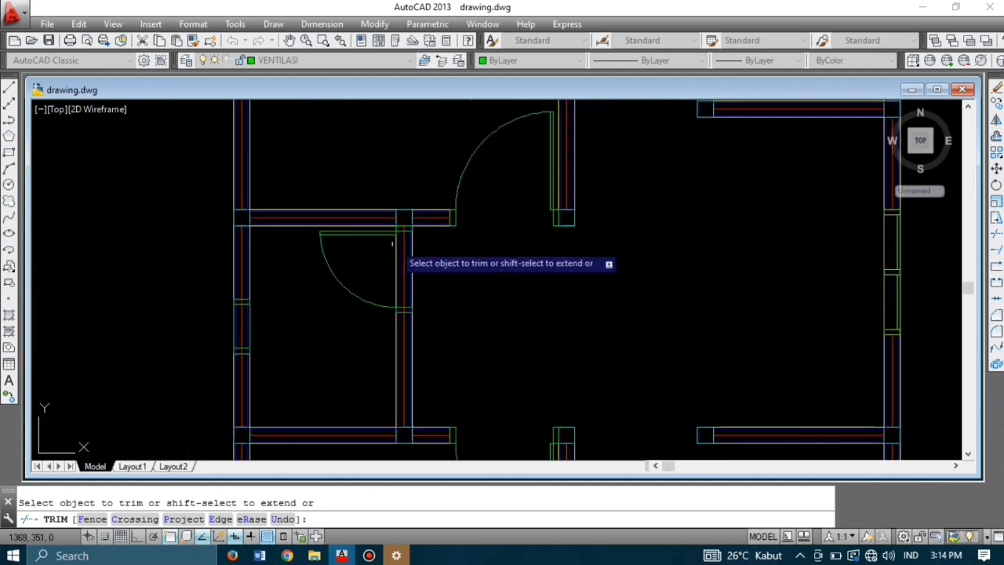
scroll(391, 244, up, 4)
Step: Clean up the remaining wall lines at the doorway and its door jamb
click(430, 202)
click(409, 197)
click(486, 277)
click(409, 255)
scroll(430, 211, down, 4)
scroll(433, 283, up, 4)
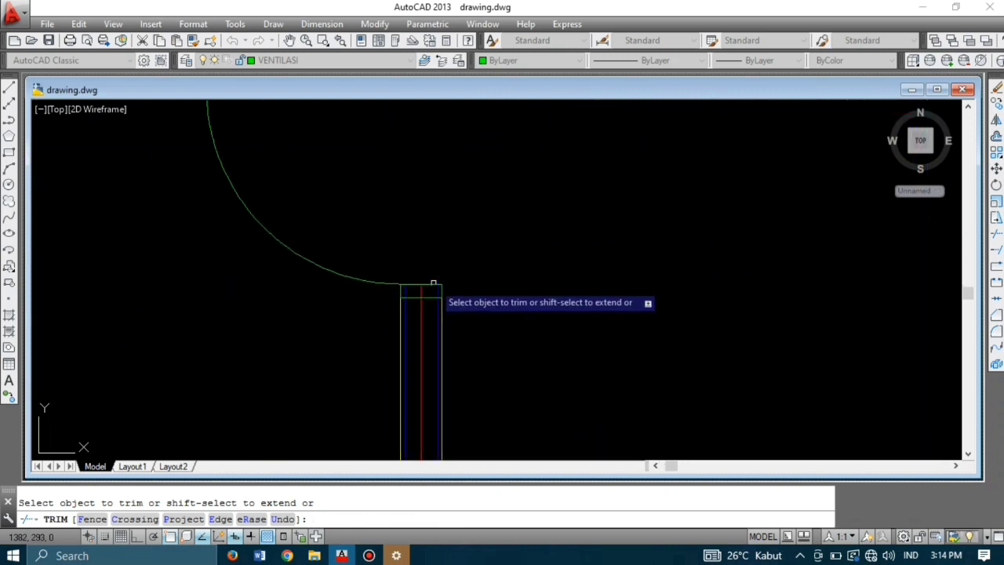
scroll(432, 289, up, 5)
click(490, 311)
click(245, 276)
scroll(628, 183, down, 8)
Step: Trim the jamb lines at the left-wall window using a crossing window
middle_drag(582, 210, 554, 303)
scroll(492, 296, up, 6)
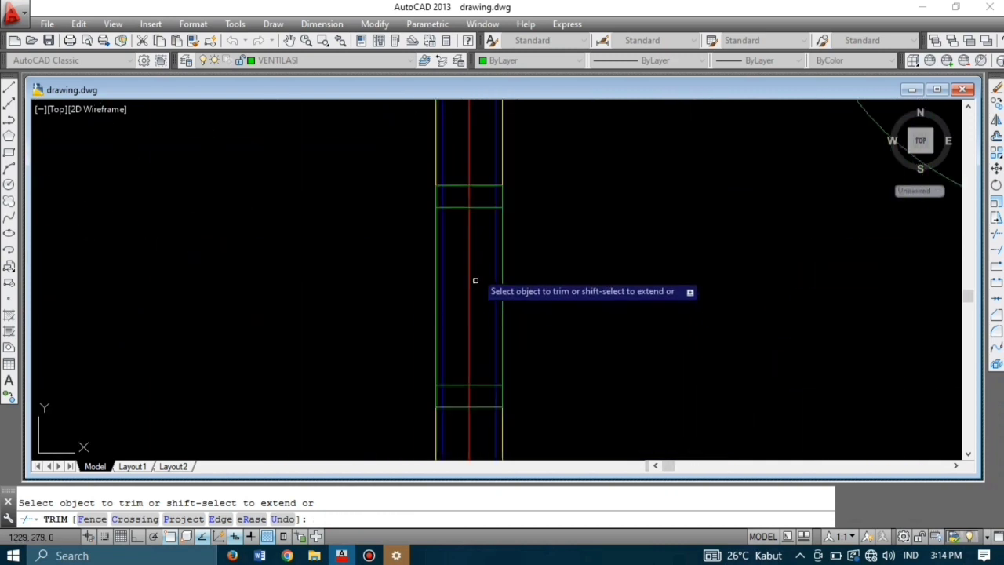
scroll(448, 247, down, 3)
scroll(471, 271, up, 3)
click(471, 284)
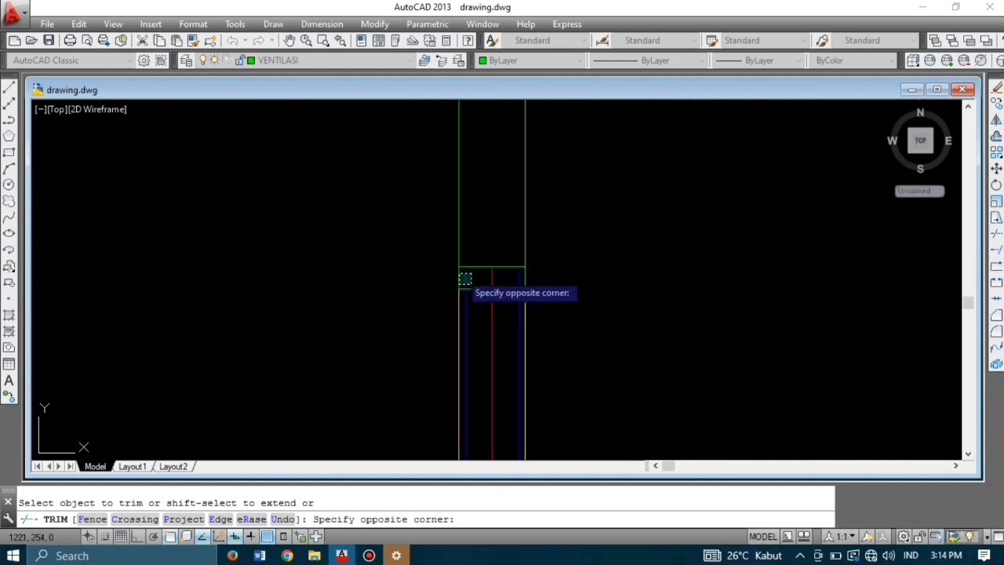
click(461, 275)
scroll(497, 253, down, 4)
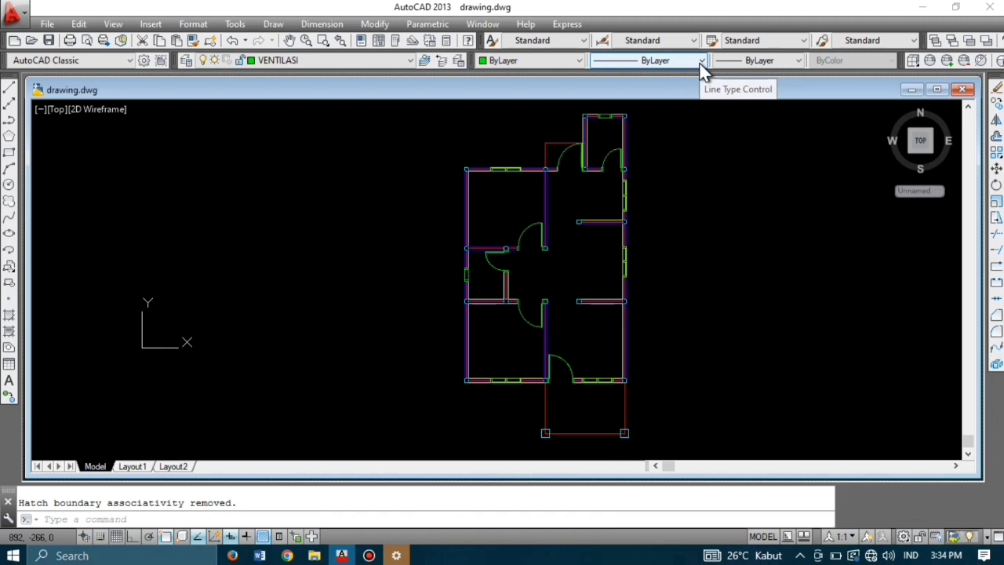
Step: Turn off the AS and DINDING layers, then set PASANGAN BATA as the current layer
click(306, 60)
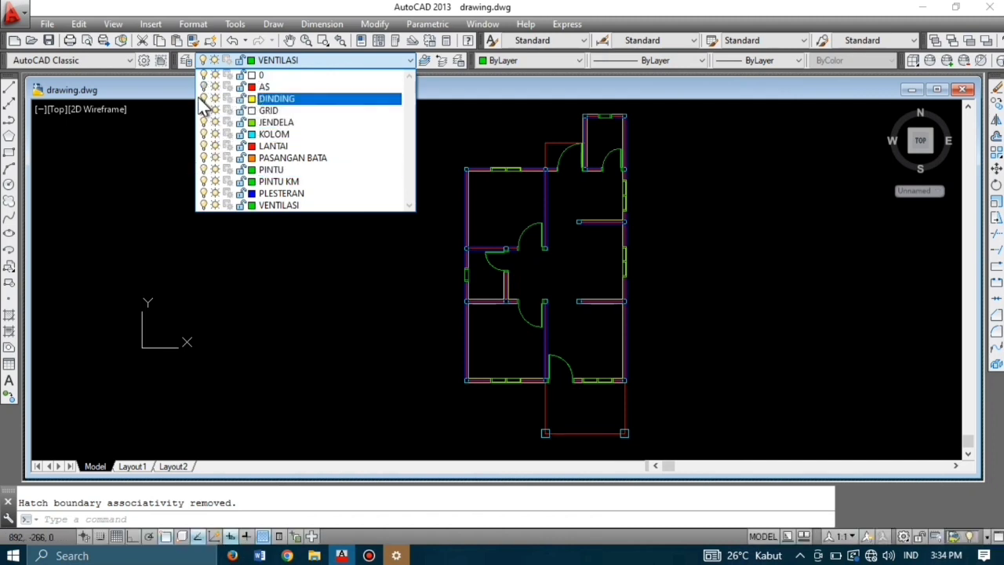
click(321, 266)
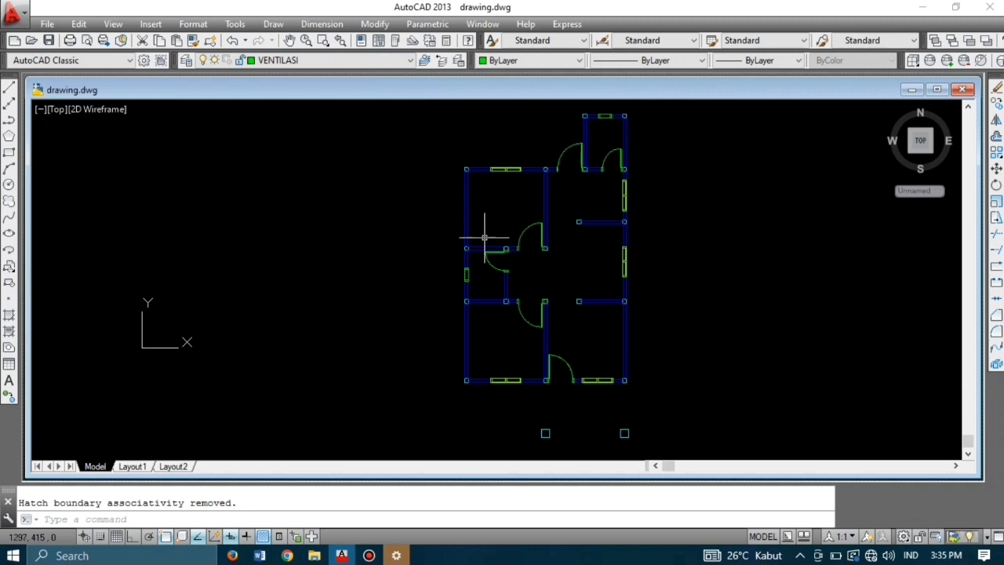
click(334, 61)
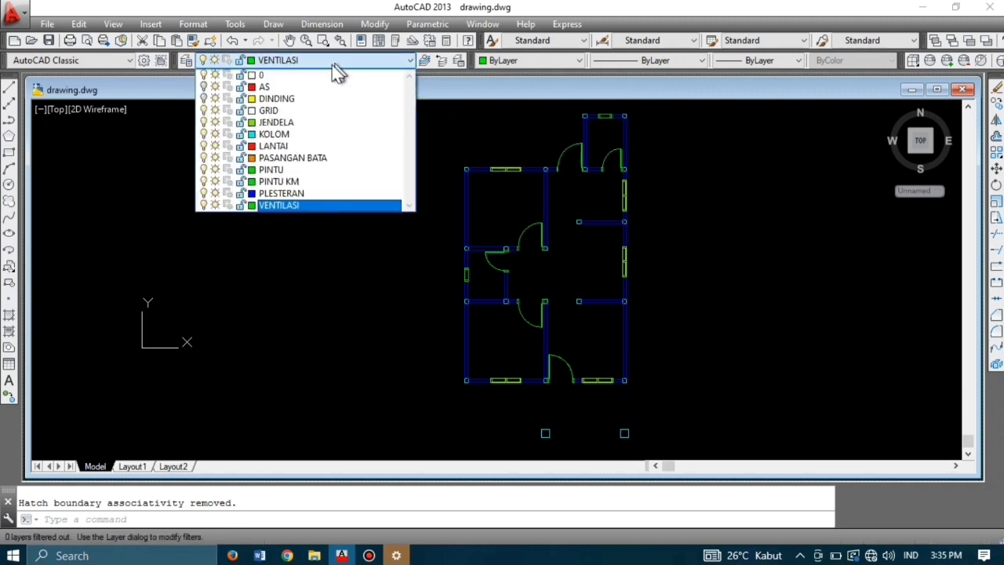
click(291, 158)
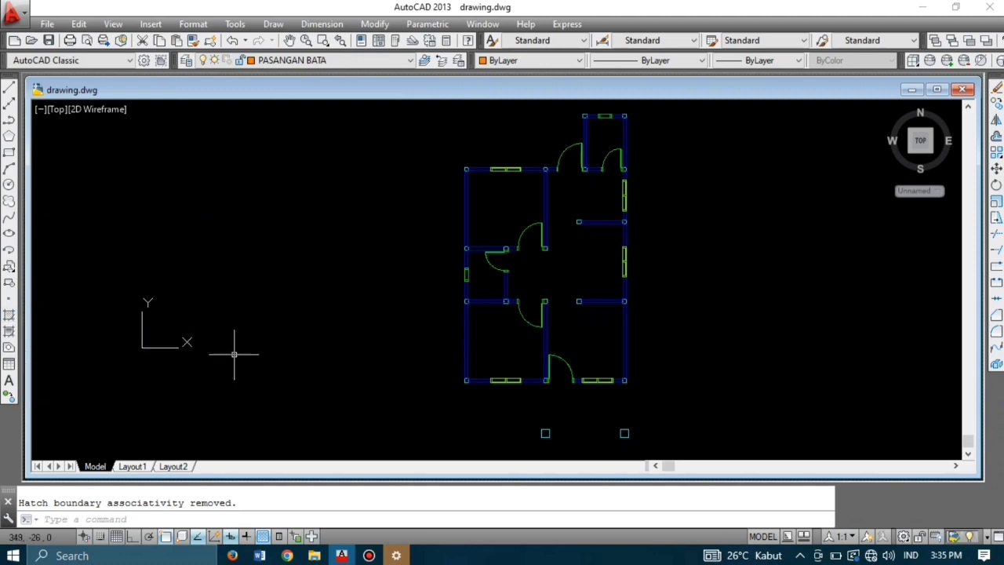
Step: Start HATCH and choose the ANSI32 pattern, keeping the scale at 25
key(Return)
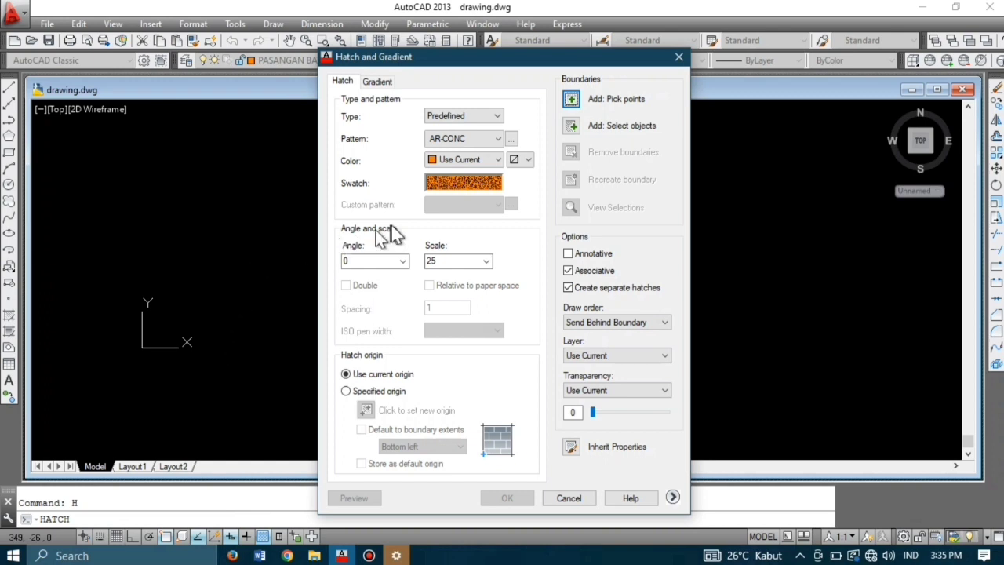
click(463, 183)
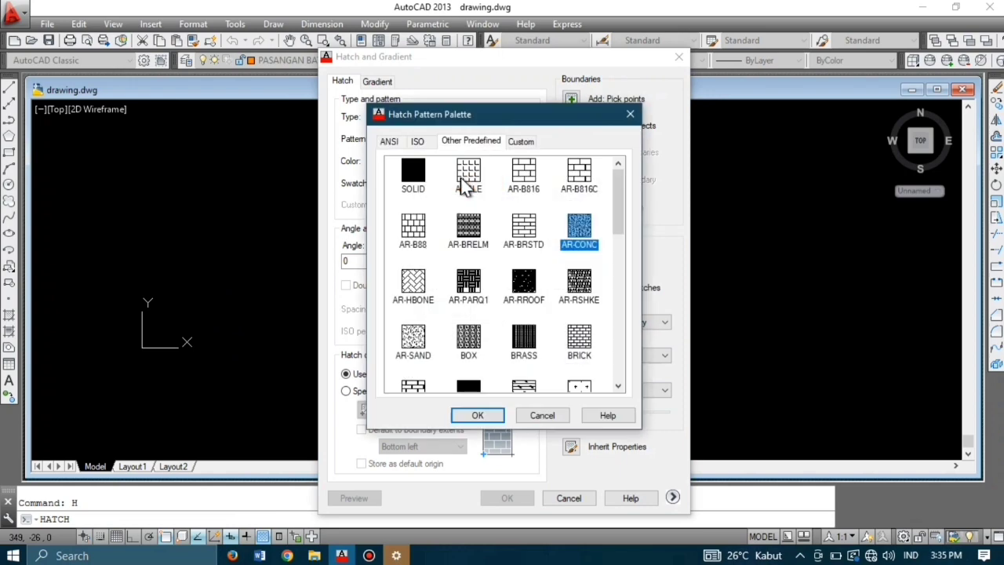
click(417, 142)
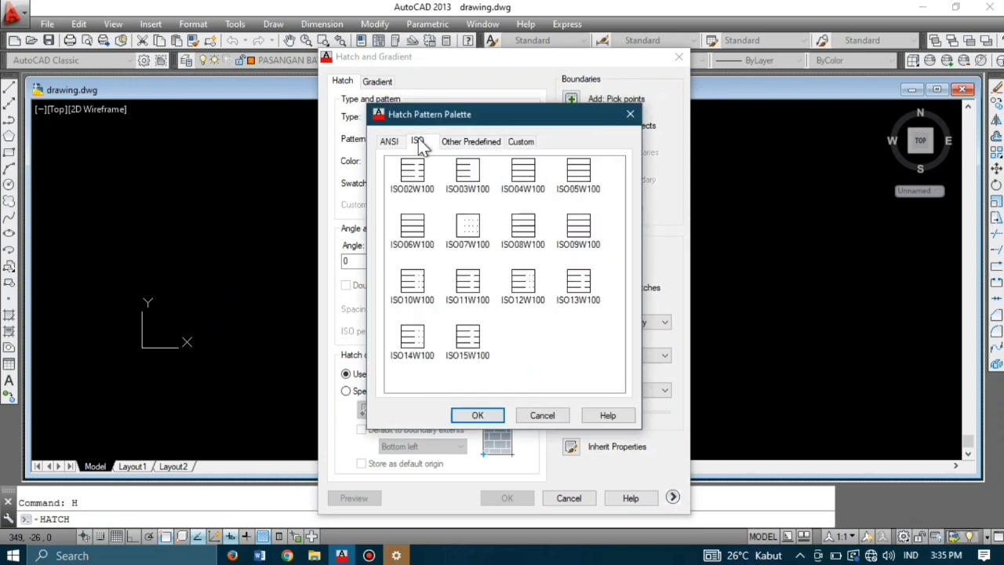
click(396, 143)
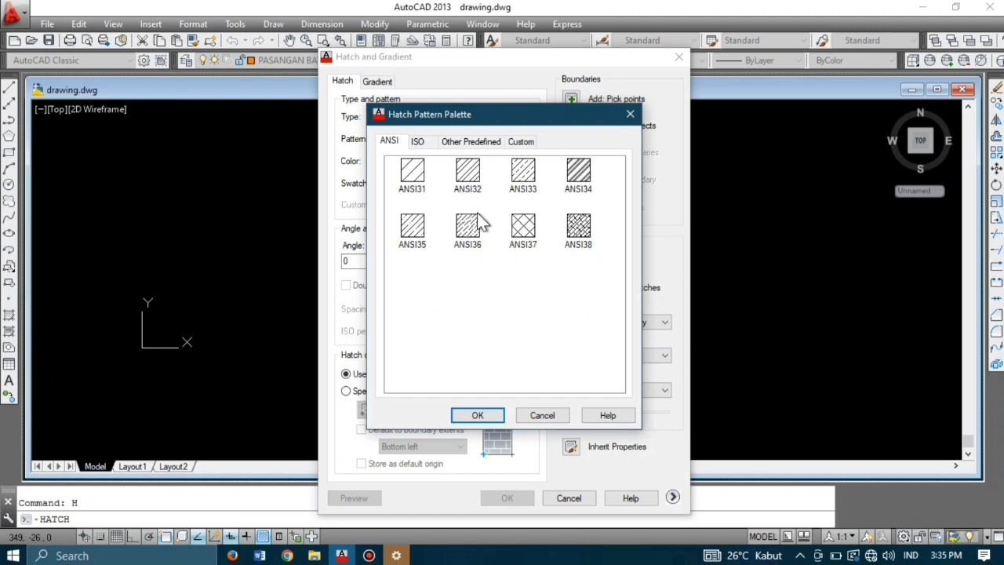
click(468, 176)
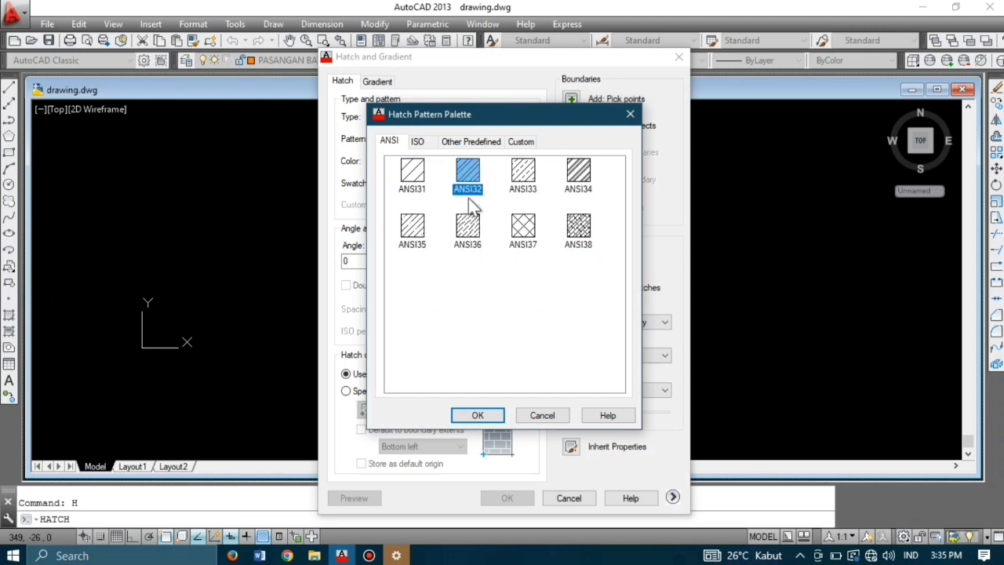
click(478, 416)
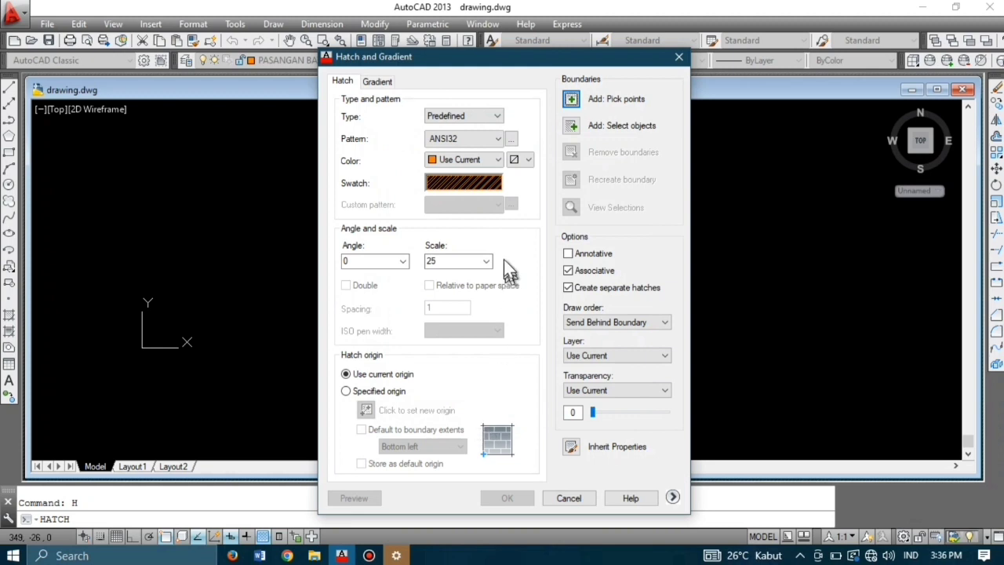
double_click(439, 261)
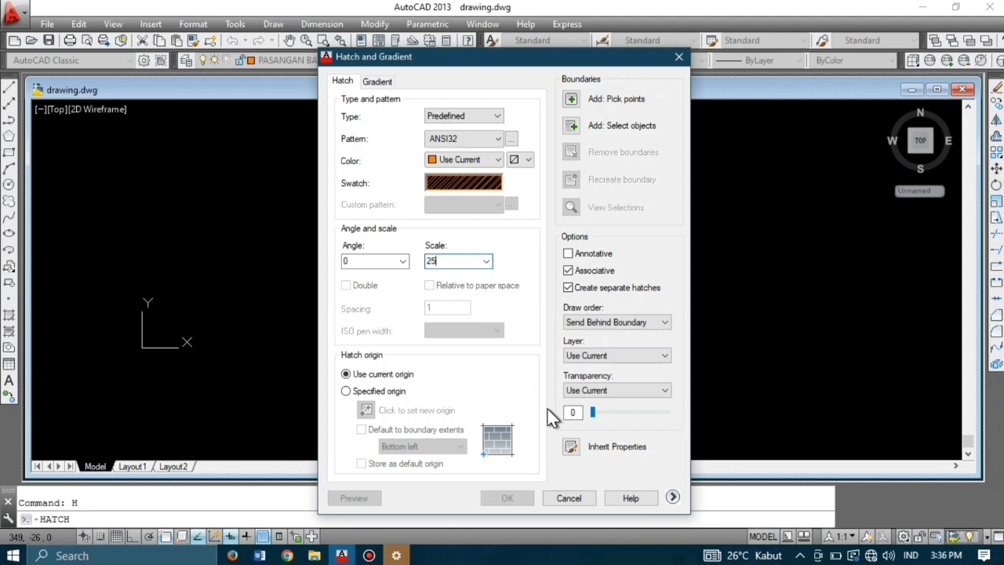
Step: Pick a first point inside a wall and dismiss the boundary error
click(573, 101)
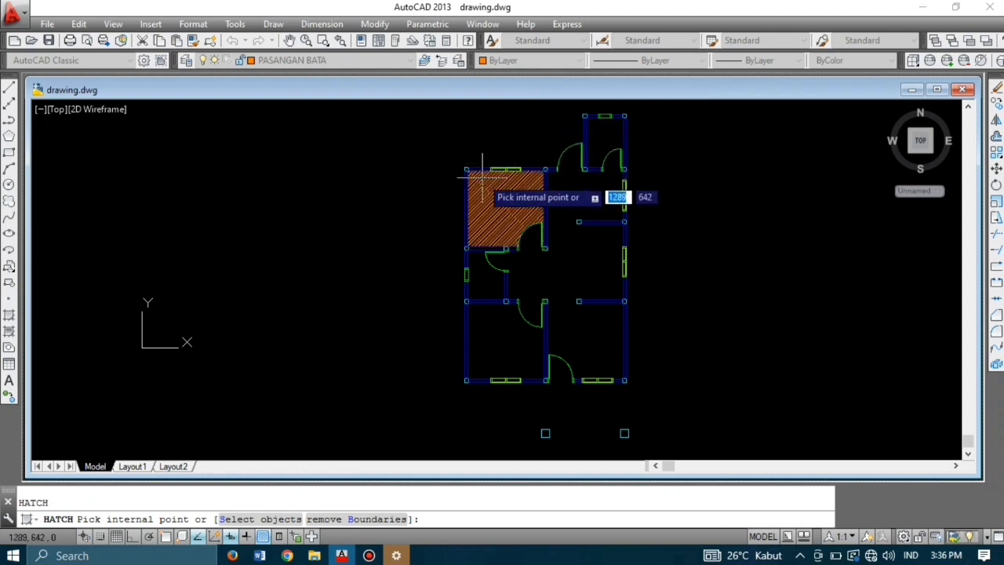
scroll(482, 164, up, 6)
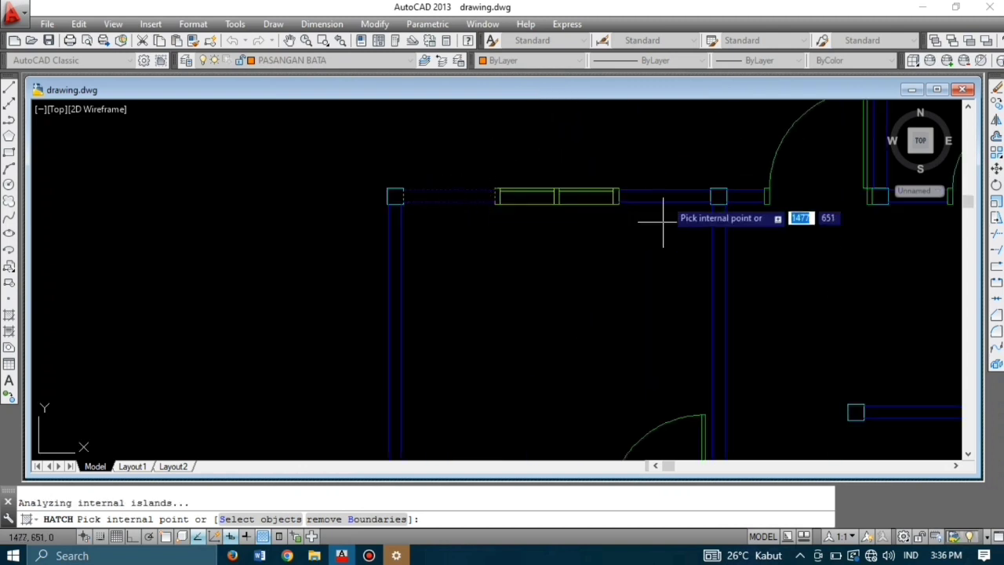
scroll(719, 228, down, 2)
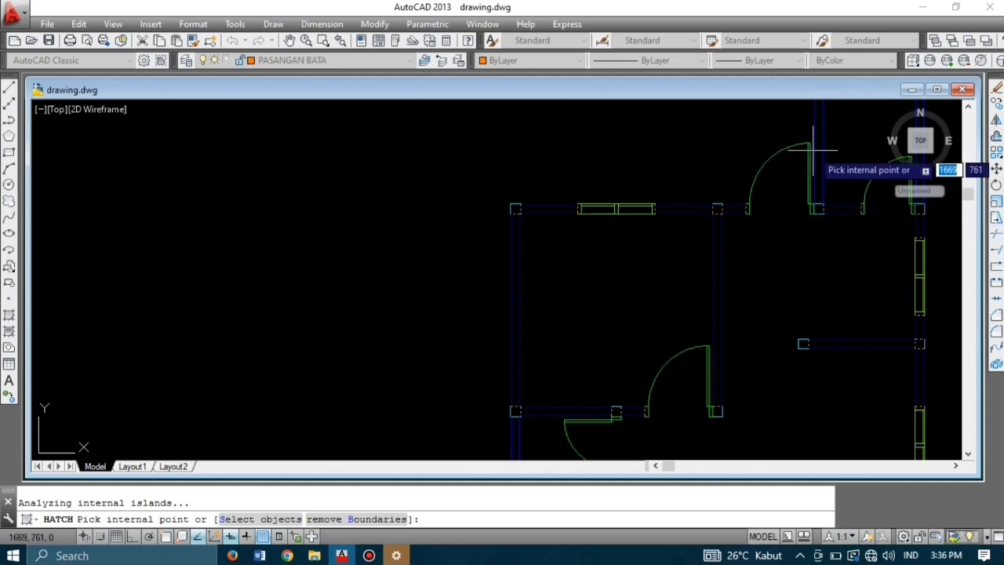
mouse_move(820, 161)
middle_down()
mouse_move(823, 152)
mouse_move(801, 218)
middle_up()
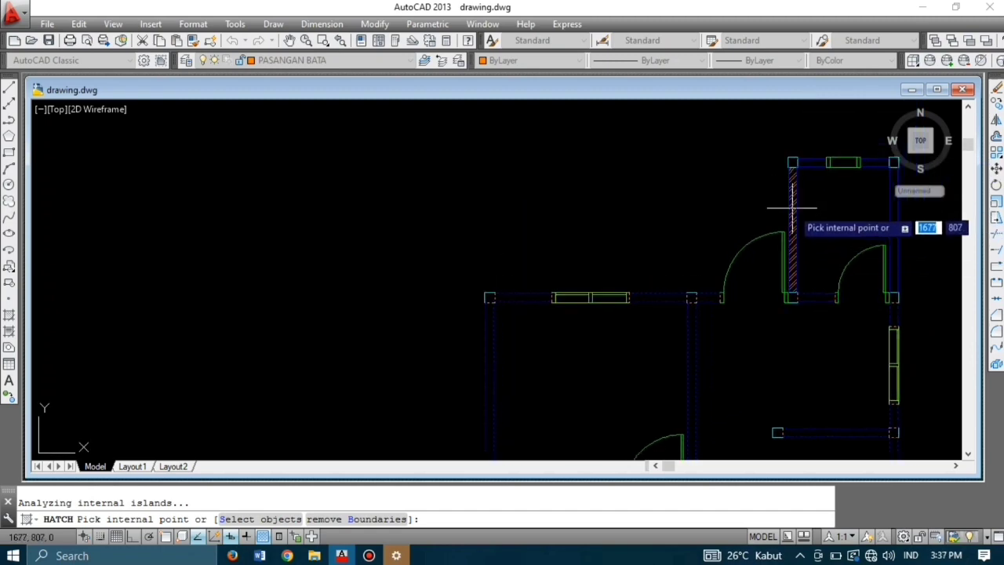
click(887, 206)
click(624, 208)
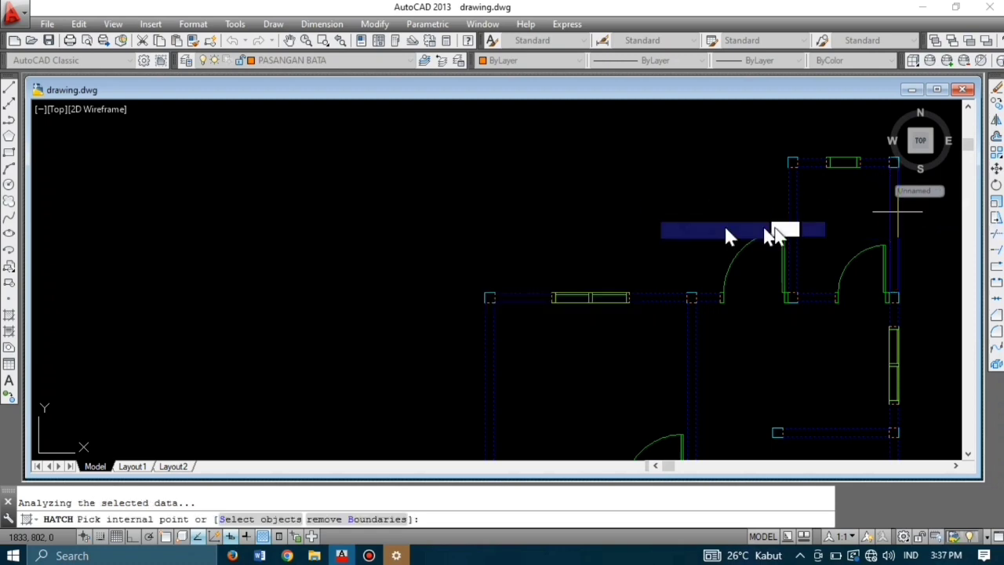
scroll(827, 318, down, 2)
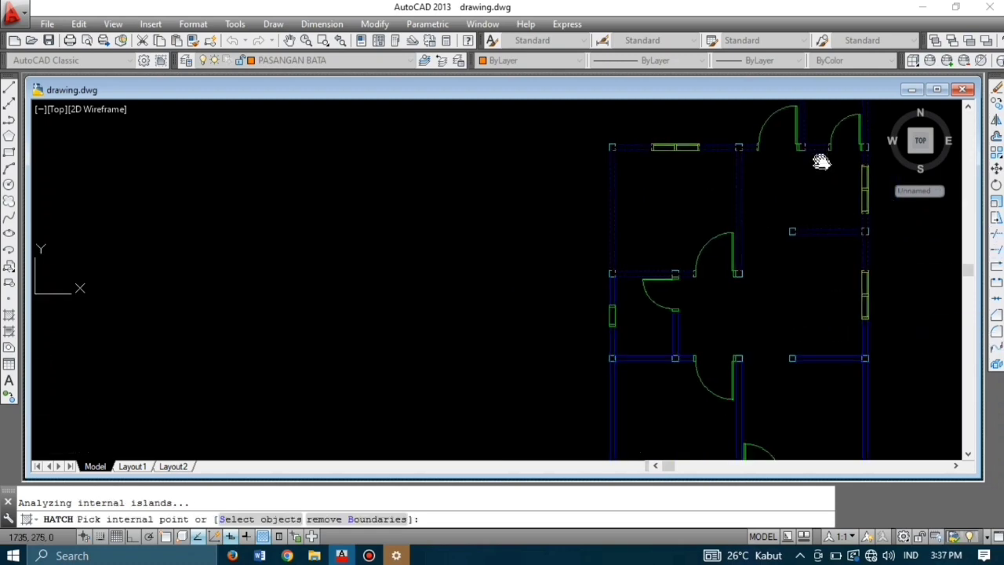
scroll(642, 338, up, 4)
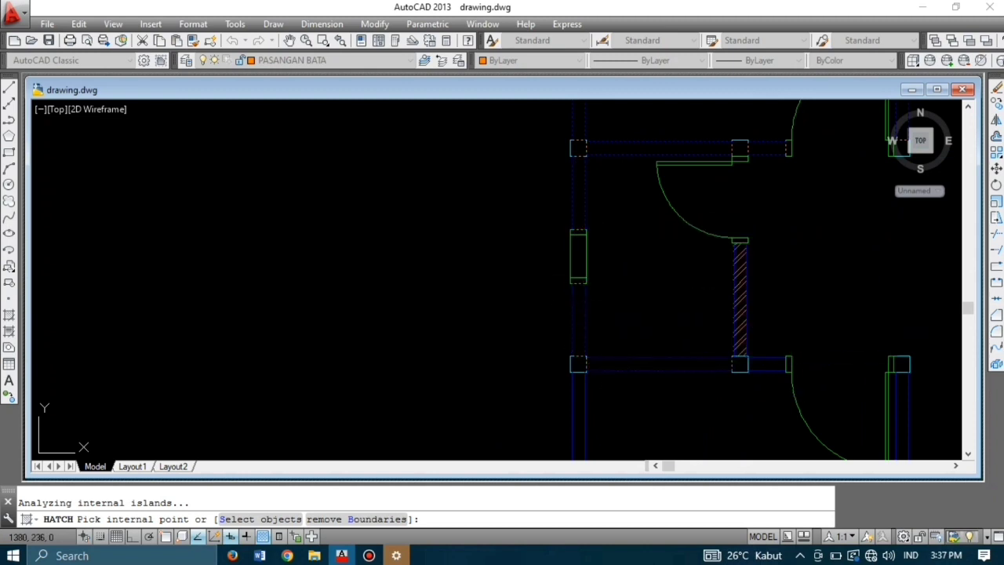
Step: Pick the remaining brick wall areas and apply the ANSI32 hatch
middle_drag(832, 330, 464, 292)
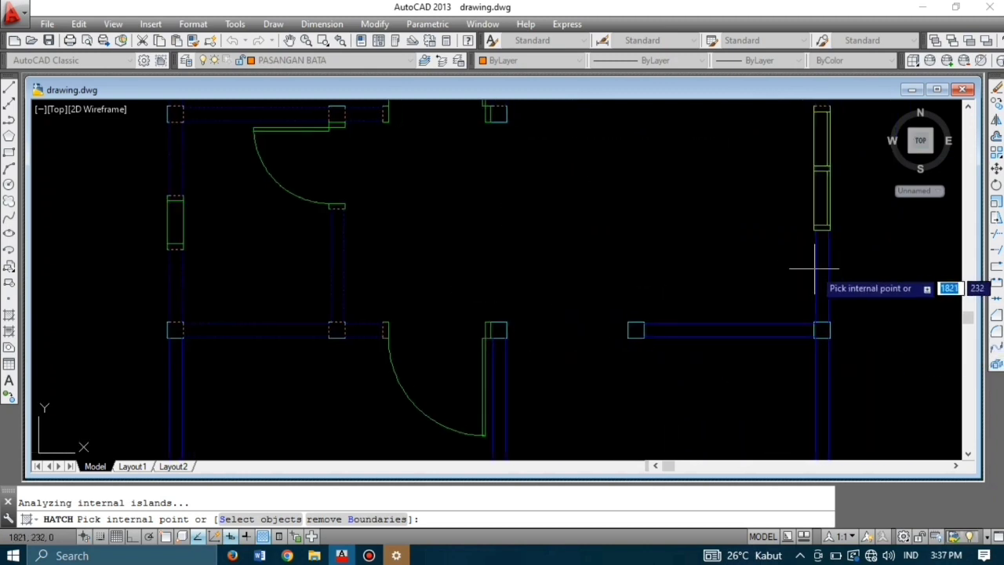
click(822, 284)
click(765, 333)
scroll(768, 334, down, 1)
middle_drag(768, 334, 809, 192)
scroll(776, 249, up, 1)
scroll(650, 271, down, 2)
middle_drag(650, 272, 696, 237)
scroll(675, 239, up, 2)
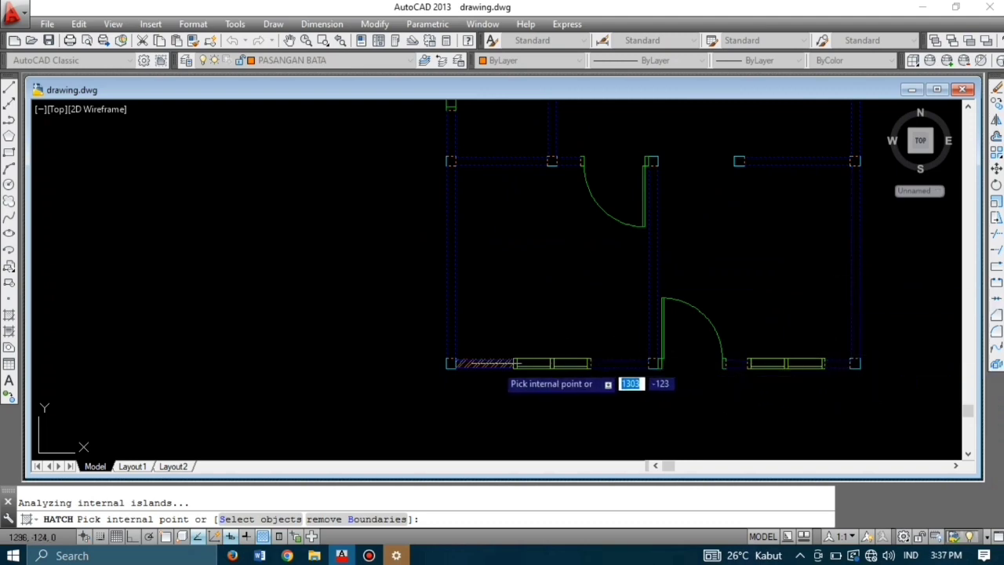
scroll(592, 375, down, 1)
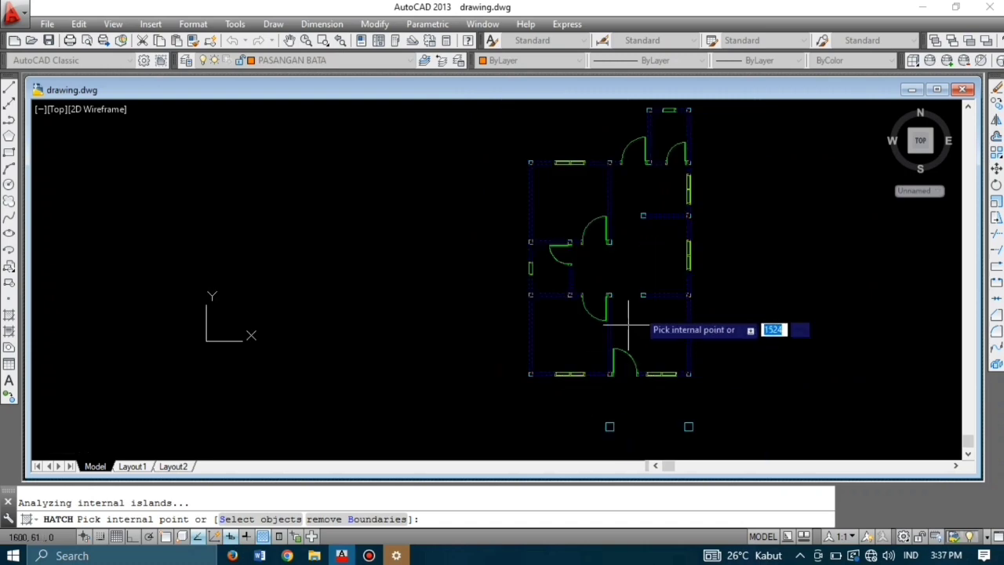
key(Return)
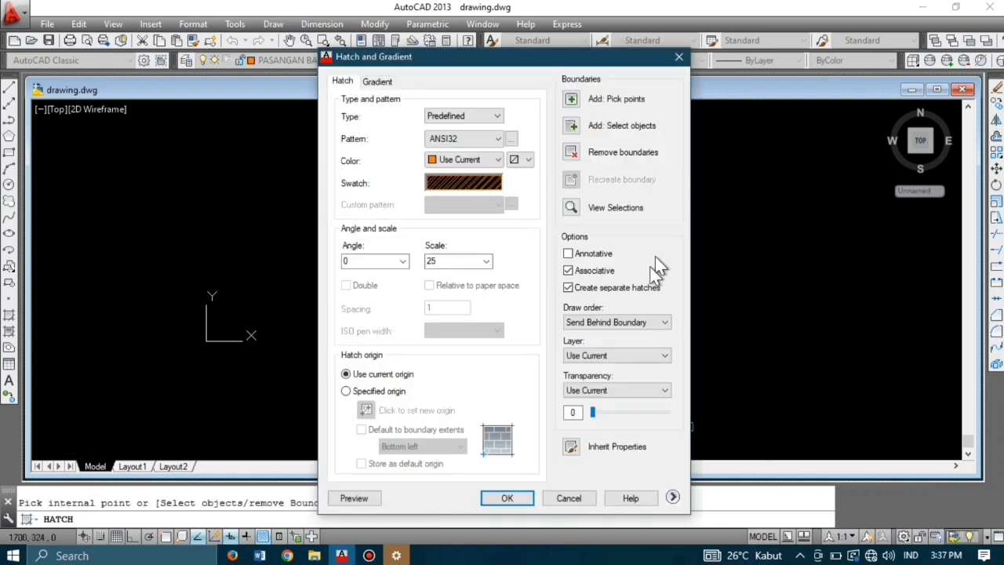
click(507, 499)
scroll(660, 262, up, 2)
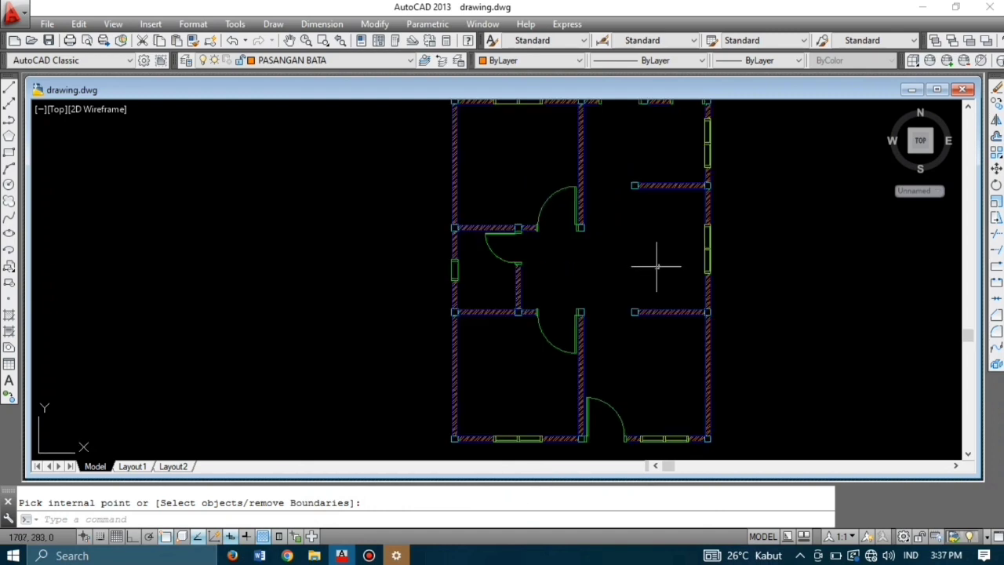
Step: Switch the current layer from JENDELA to KOLOM
scroll(595, 299, up, 1)
middle_drag(627, 270, 594, 279)
scroll(595, 299, down, 1)
scroll(595, 278, down, 1)
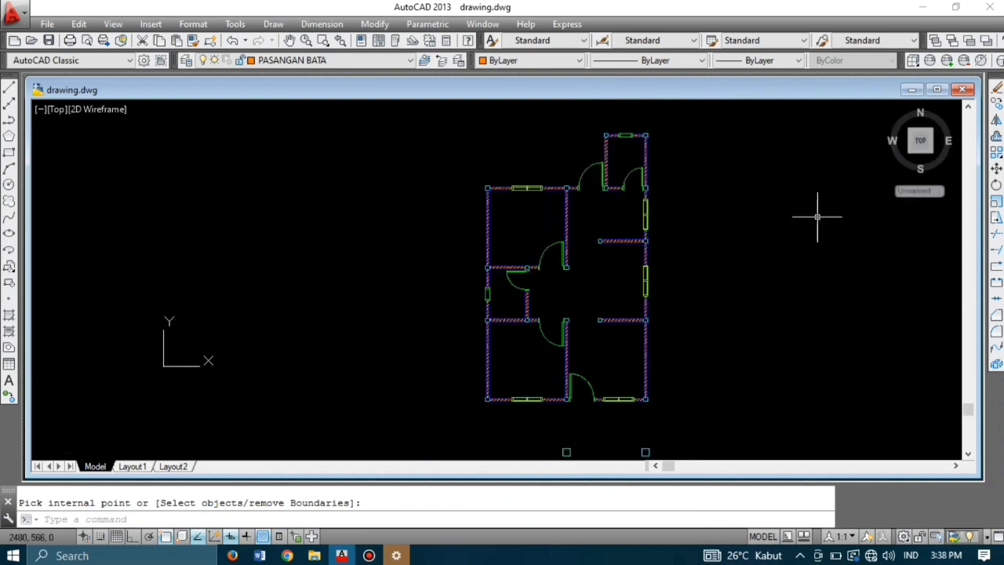
click(320, 60)
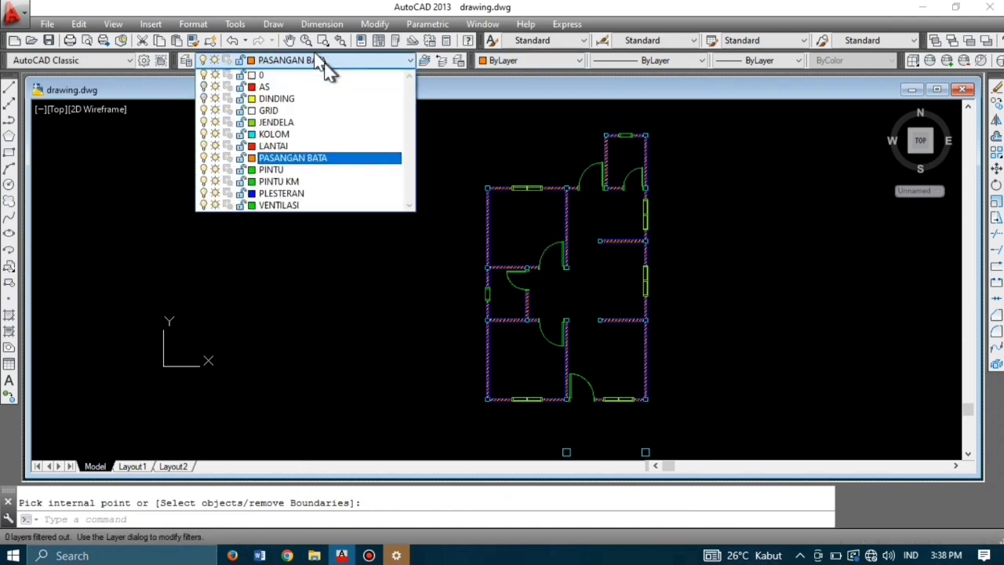
click(293, 124)
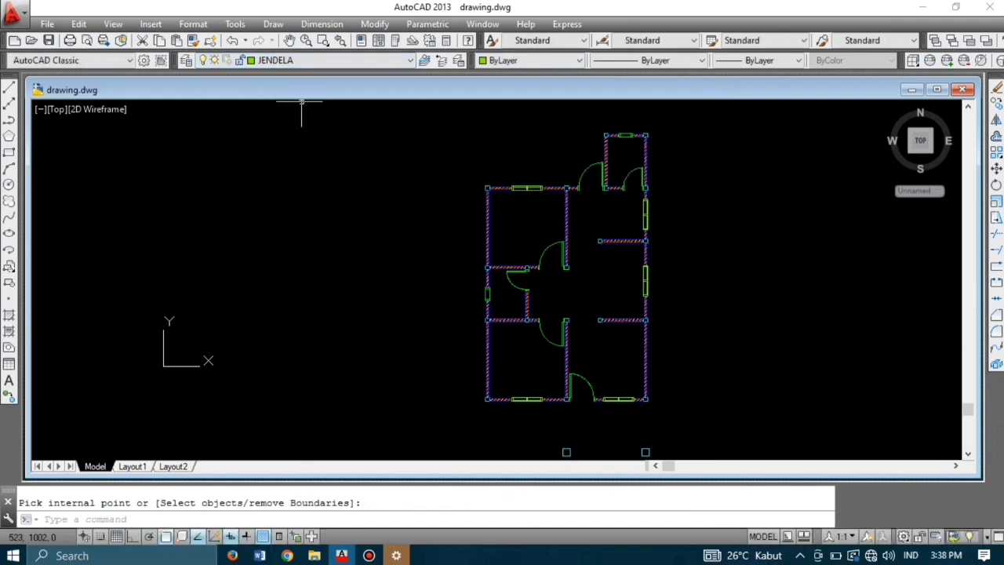
click(307, 61)
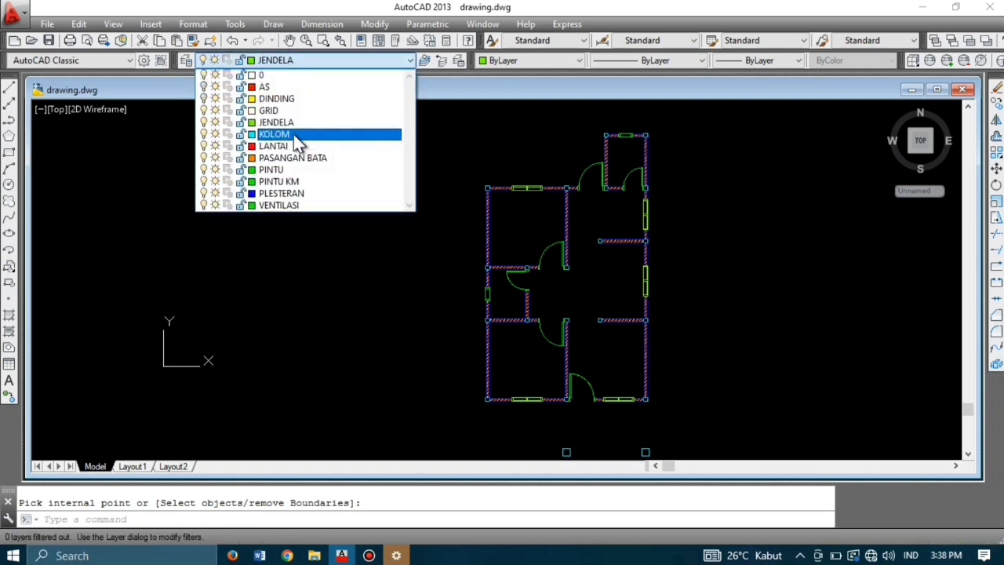
click(295, 134)
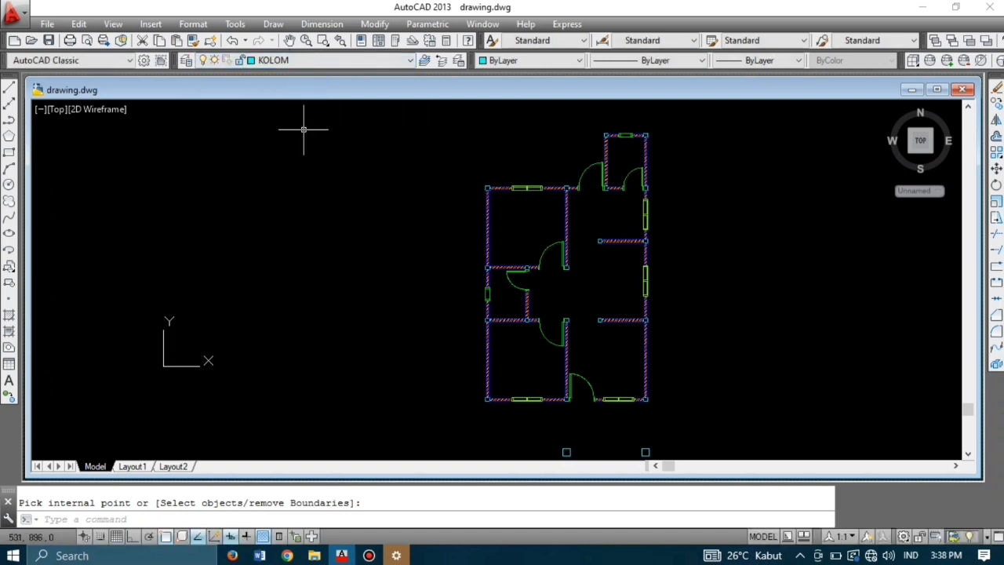
Step: Run HATCH (H) with the AR-CONC pattern from Other Predefined at scale 1
text(H)
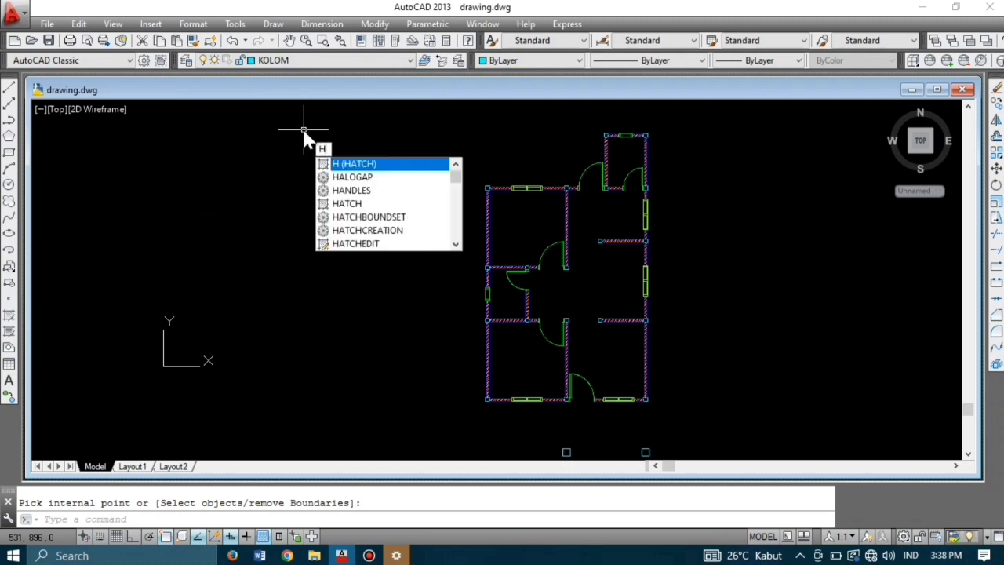
key(Return)
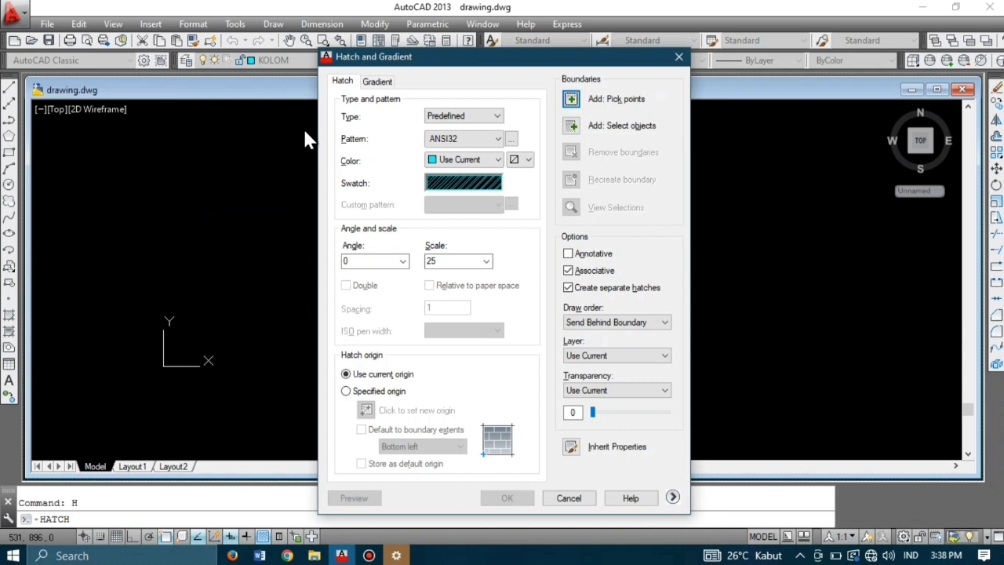
click(455, 192)
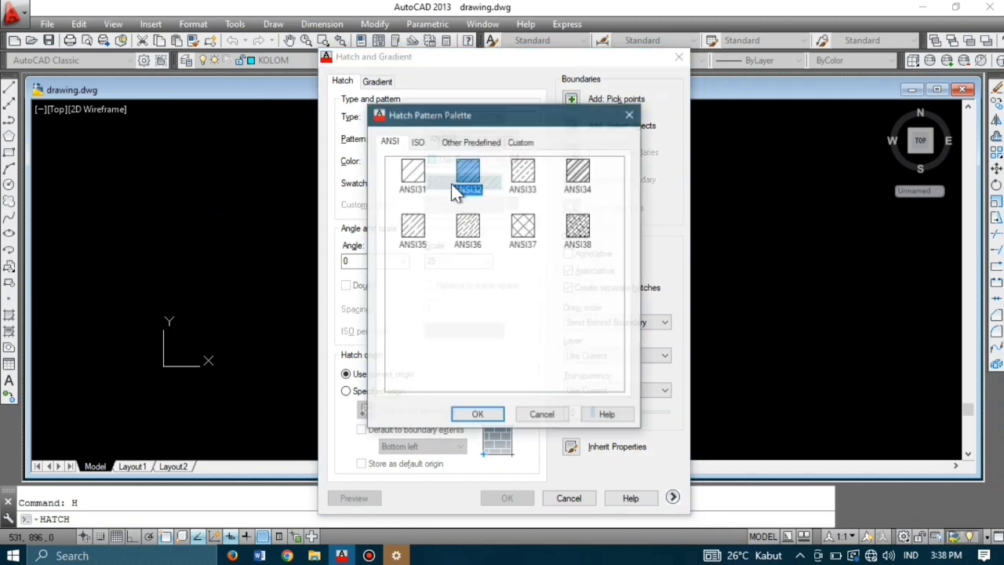
click(488, 145)
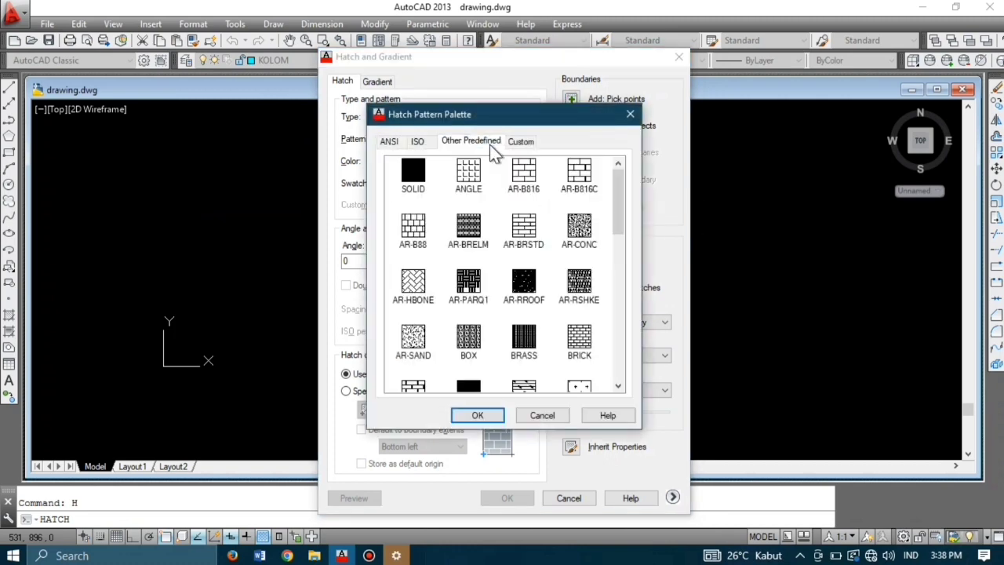
click(585, 234)
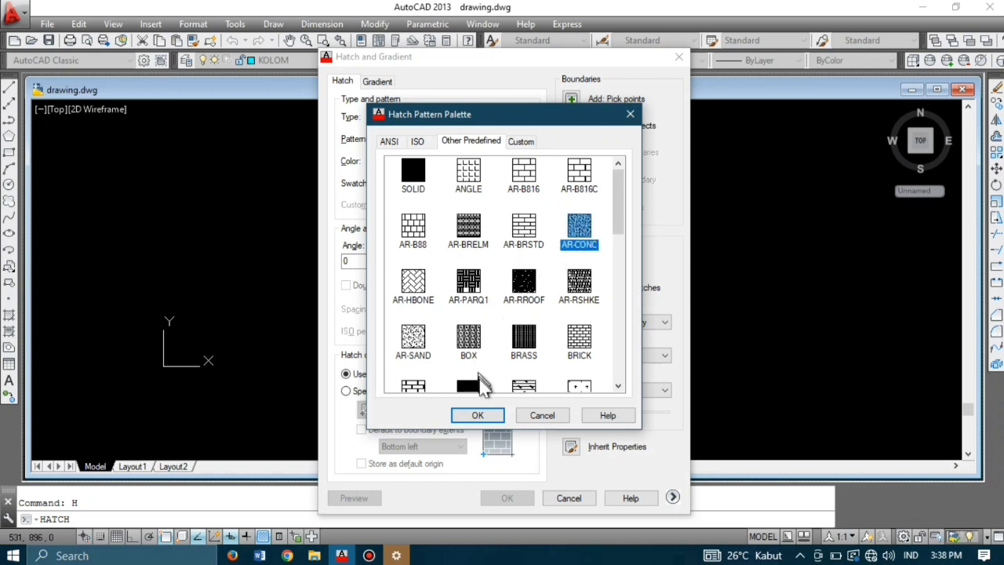
click(480, 416)
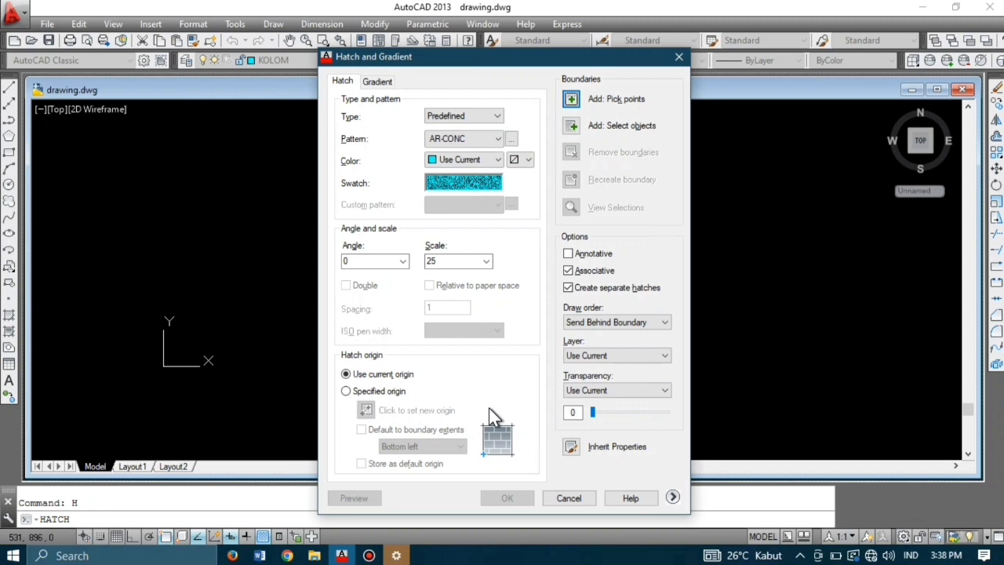
double_click(457, 262)
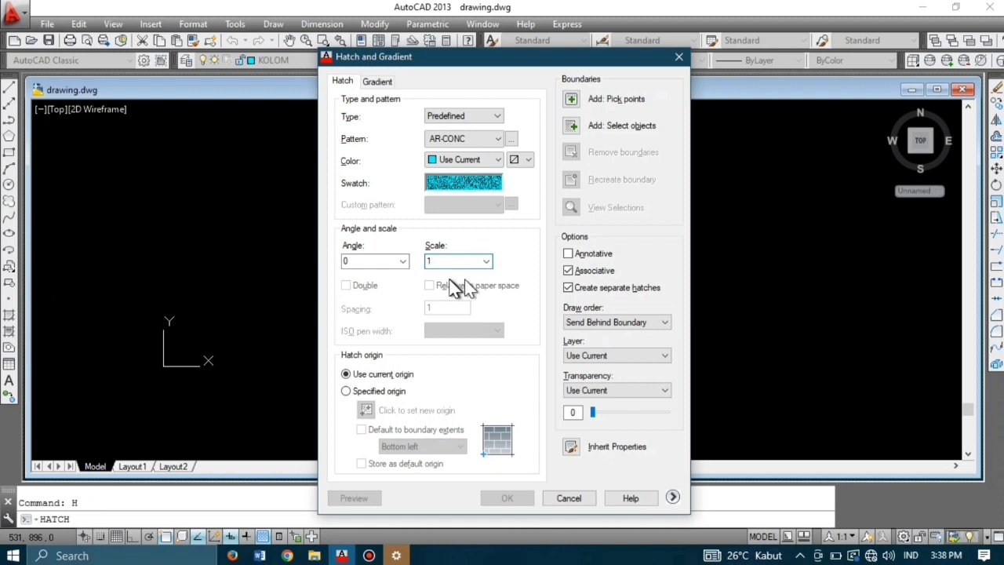
click(573, 99)
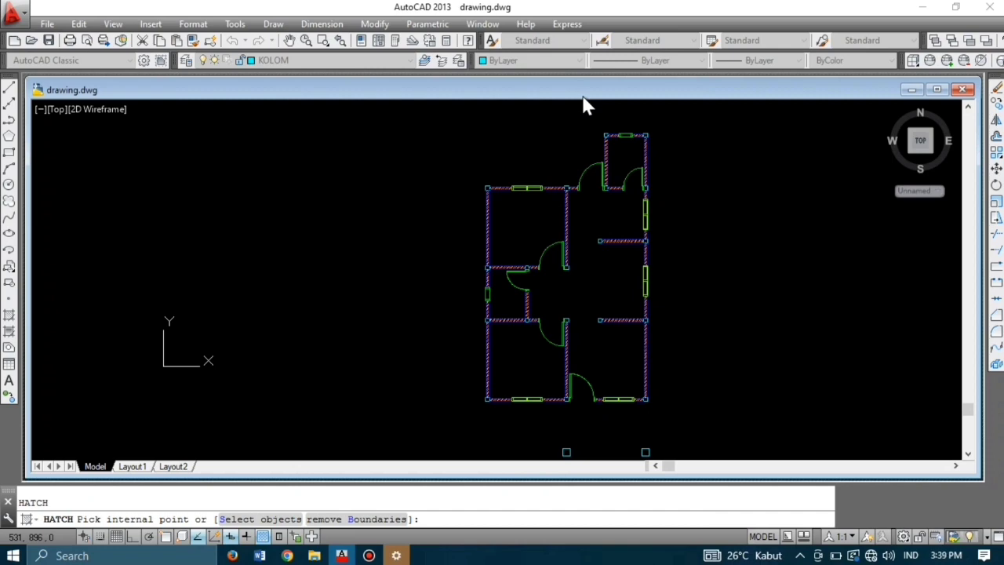
Step: Pick inside the square column outlines and apply the AR-CONC concrete fill
scroll(596, 131, up, 5)
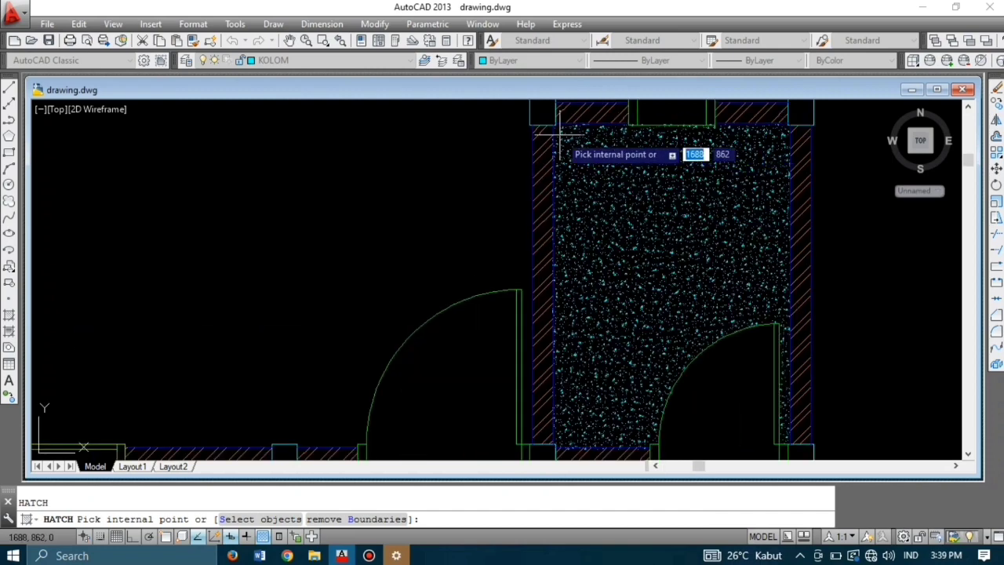
click(616, 264)
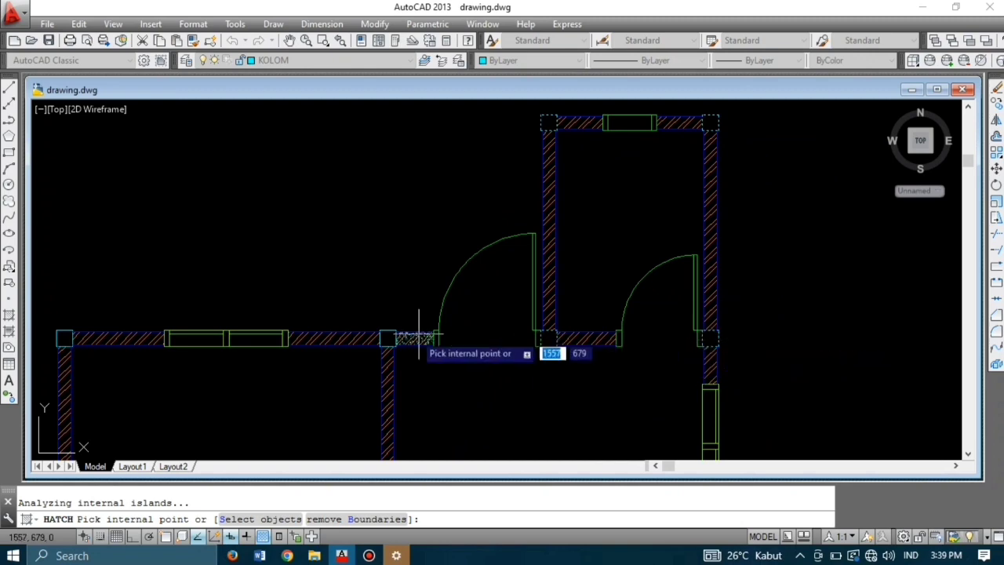
scroll(631, 266, down, 4)
scroll(477, 287, up, 5)
scroll(511, 426, down, 5)
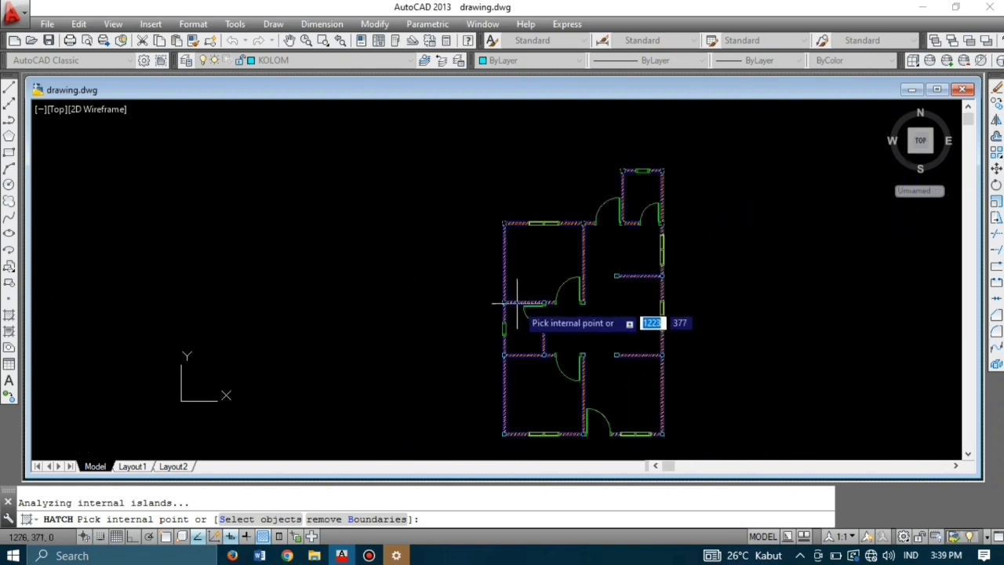
scroll(474, 273, up, 6)
scroll(474, 273, down, 6)
scroll(772, 160, down, 2)
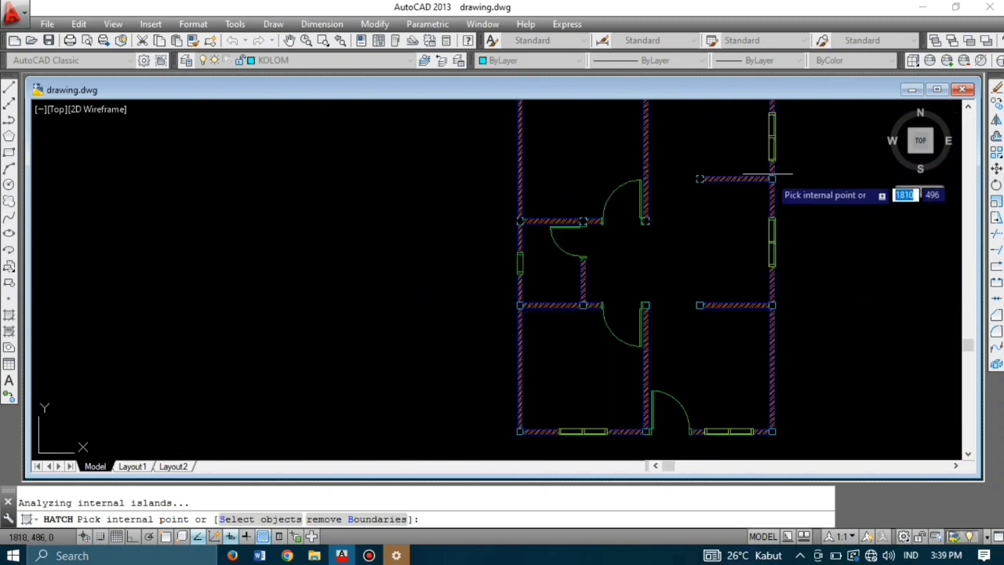
scroll(767, 167, up, 2)
scroll(767, 166, up, 2)
scroll(432, 124, up, 2)
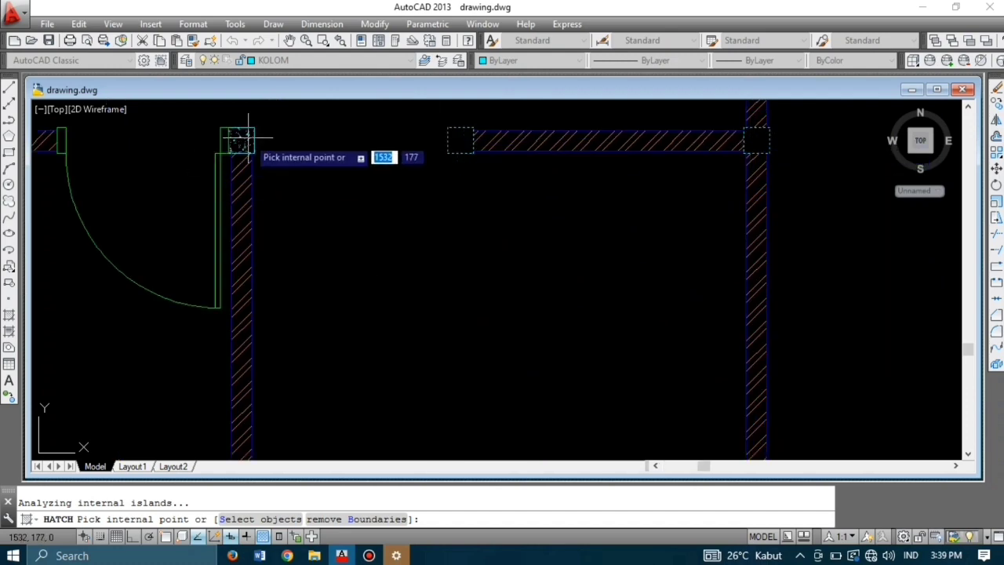
scroll(284, 182, up, 2)
scroll(284, 182, down, 4)
scroll(345, 266, down, 2)
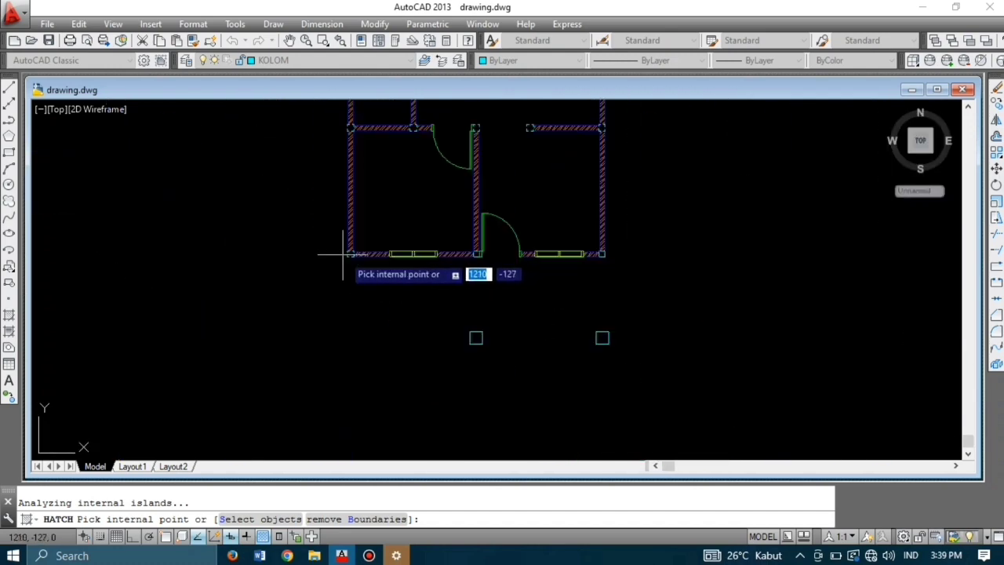
scroll(443, 248, down, 1)
scroll(639, 251, up, 4)
scroll(572, 265, down, 4)
scroll(470, 241, down, 1)
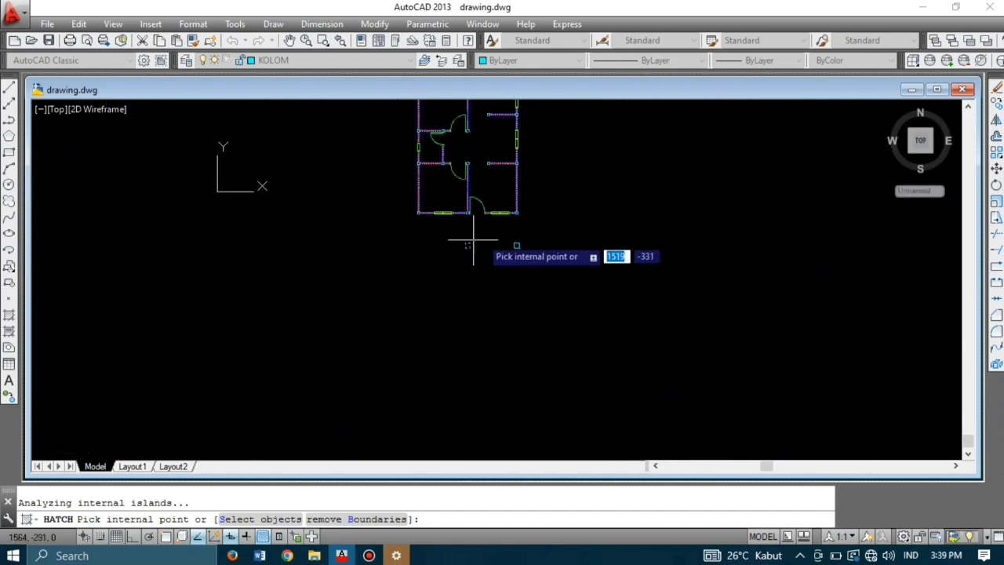
scroll(541, 247, up, 5)
scroll(541, 247, down, 5)
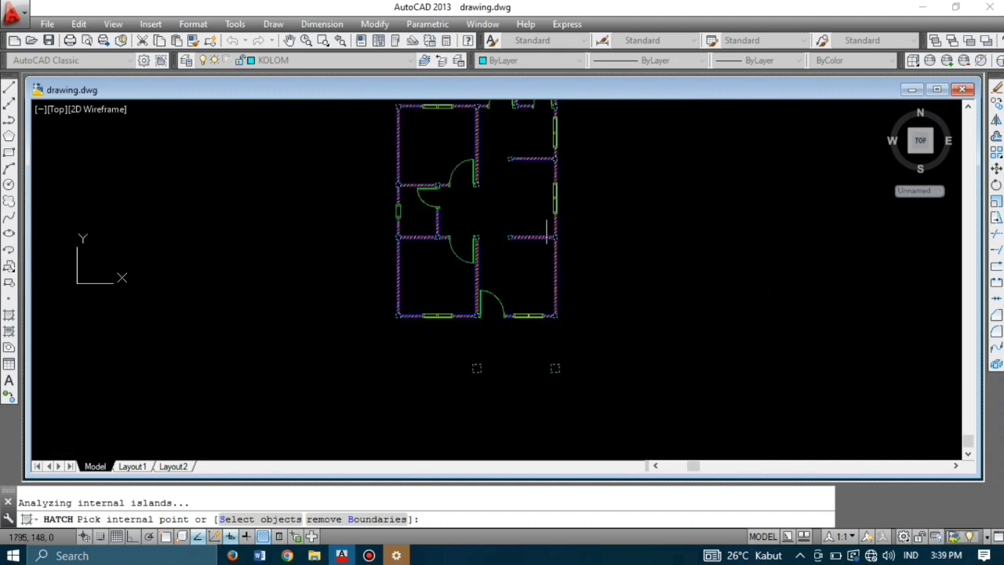
key(Return)
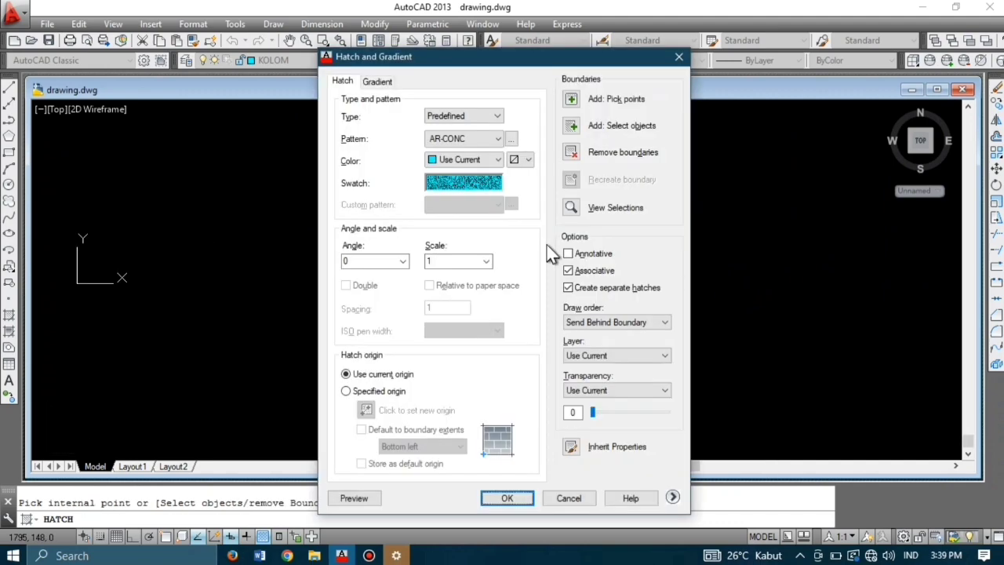
click(508, 498)
scroll(533, 347, up, 2)
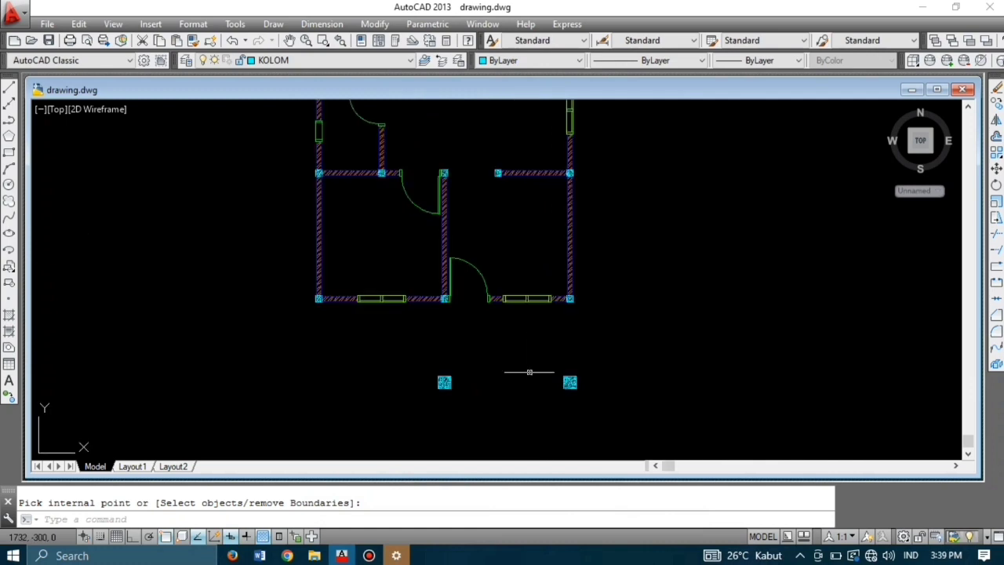
Step: Switch the AS and DINDING layers back on and pan to review the finished plan
scroll(550, 338, down, 2)
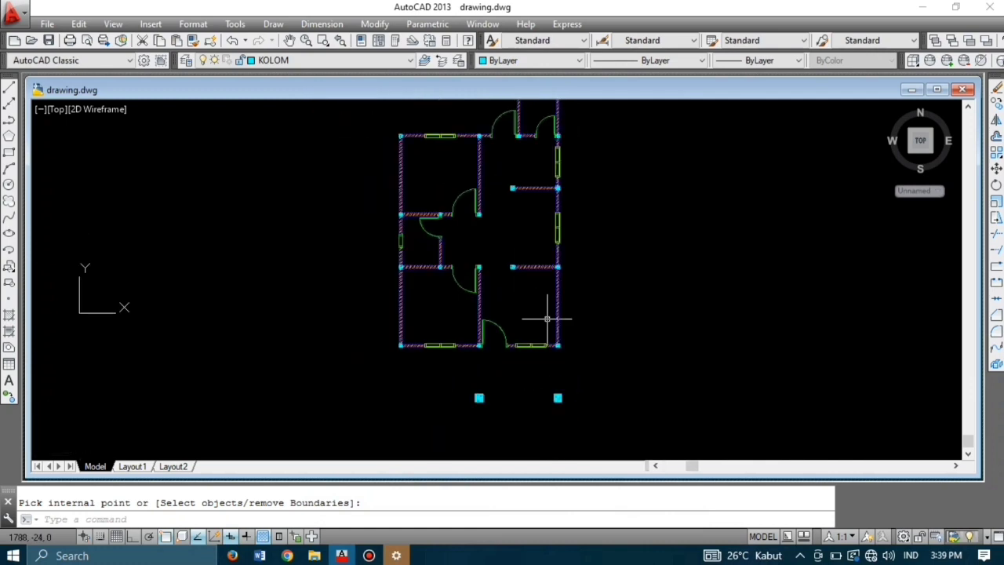
middle_drag(518, 270, 511, 299)
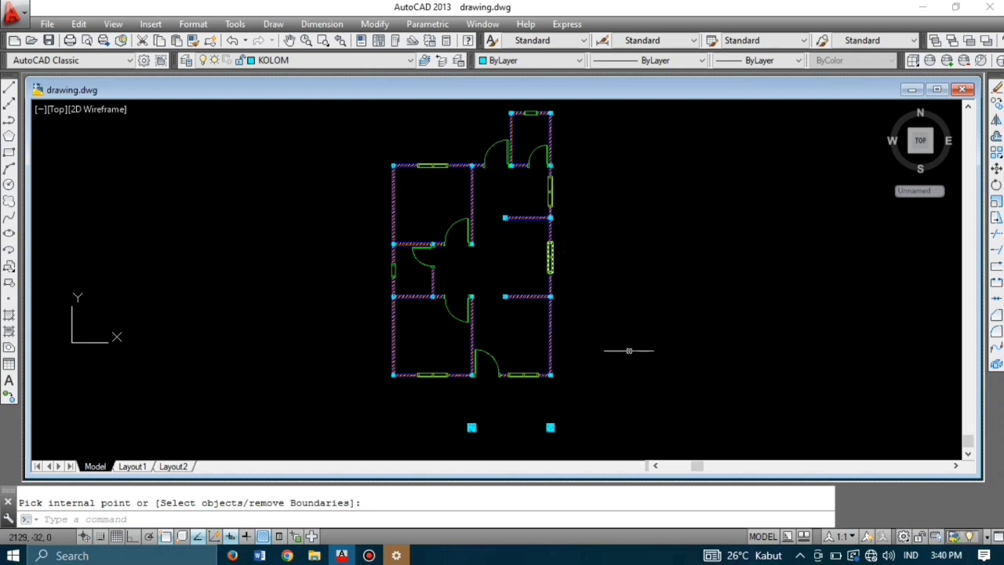
click(297, 61)
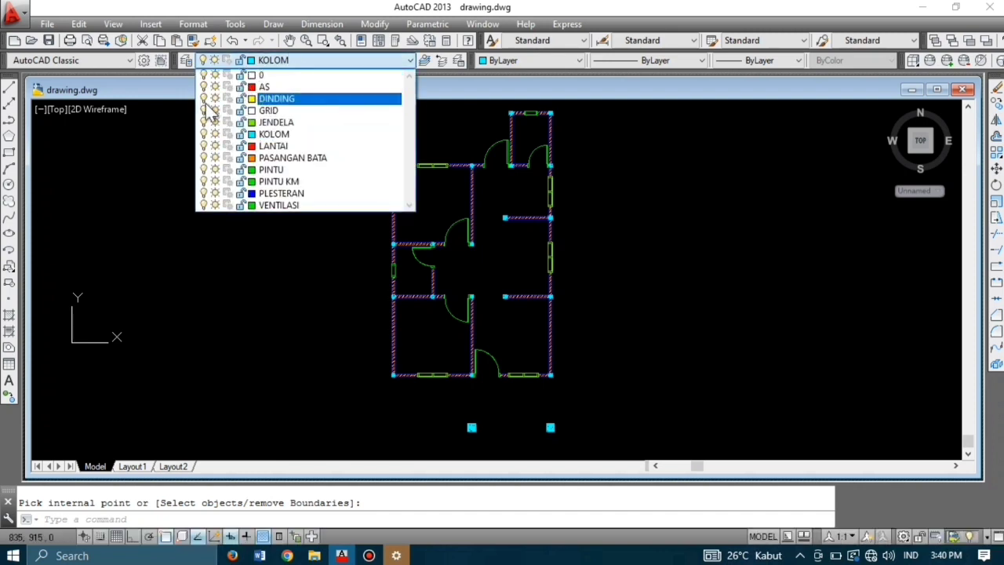
click(275, 268)
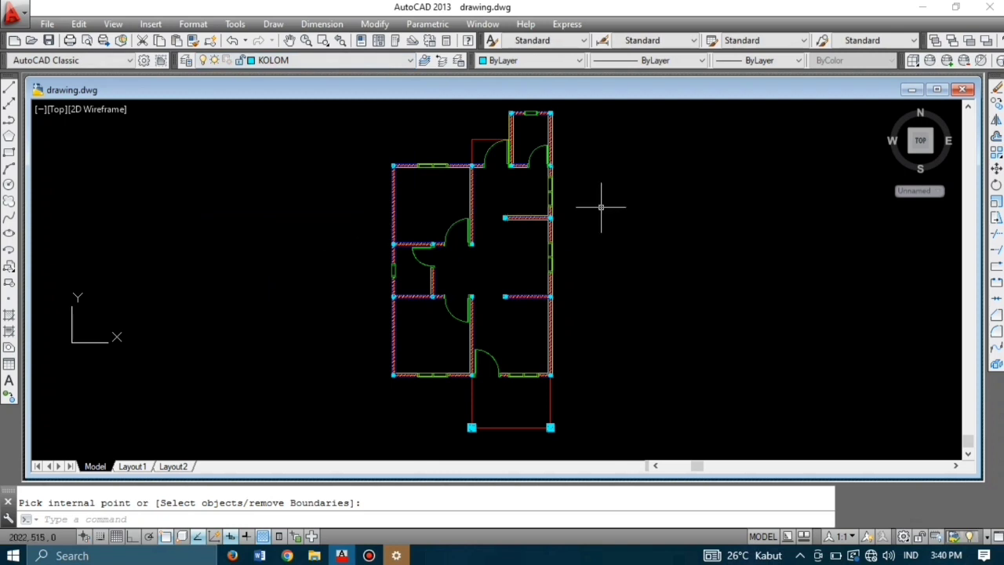
scroll(601, 207, down, 1)
middle_drag(601, 206, 671, 210)
scroll(659, 222, up, 2)
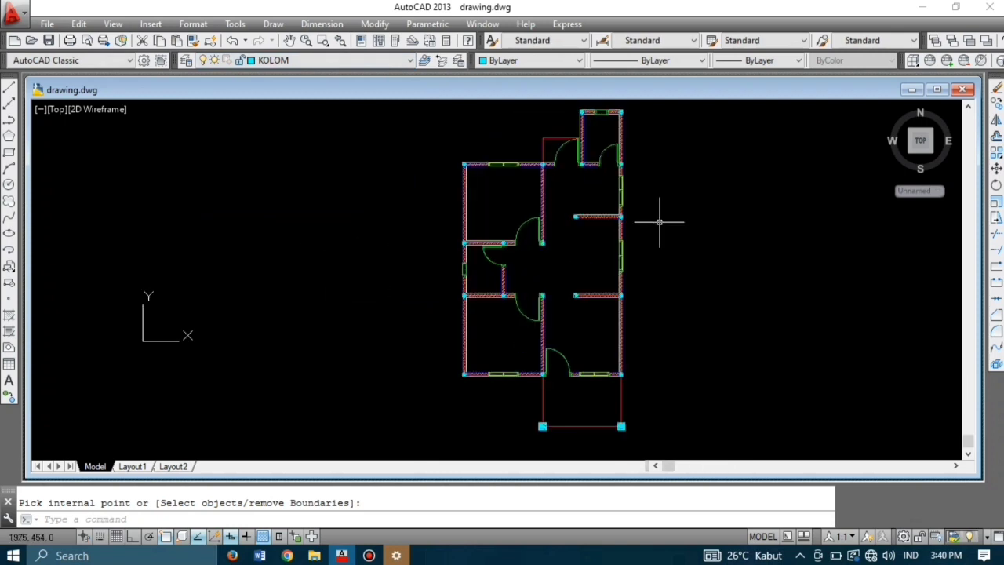
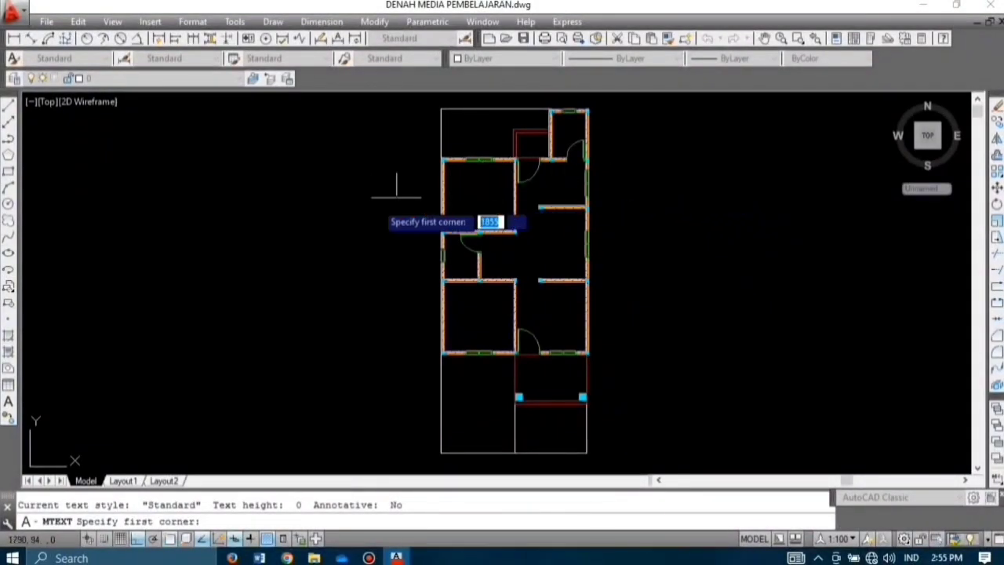
Step: Draw an MTEXT box beside the plan using Tw Cen MT Condensed Extra Bold at height 15
click(652, 196)
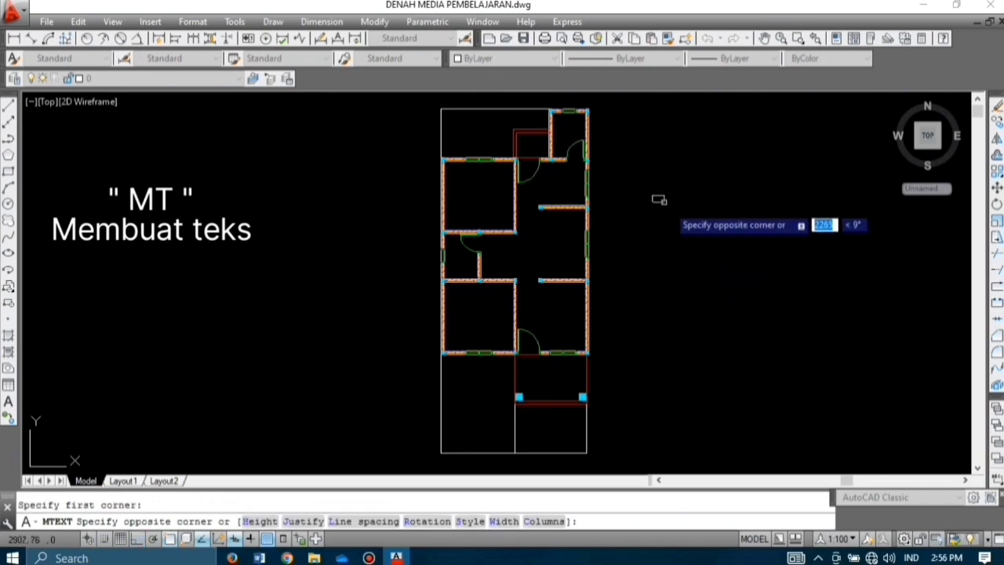
click(714, 249)
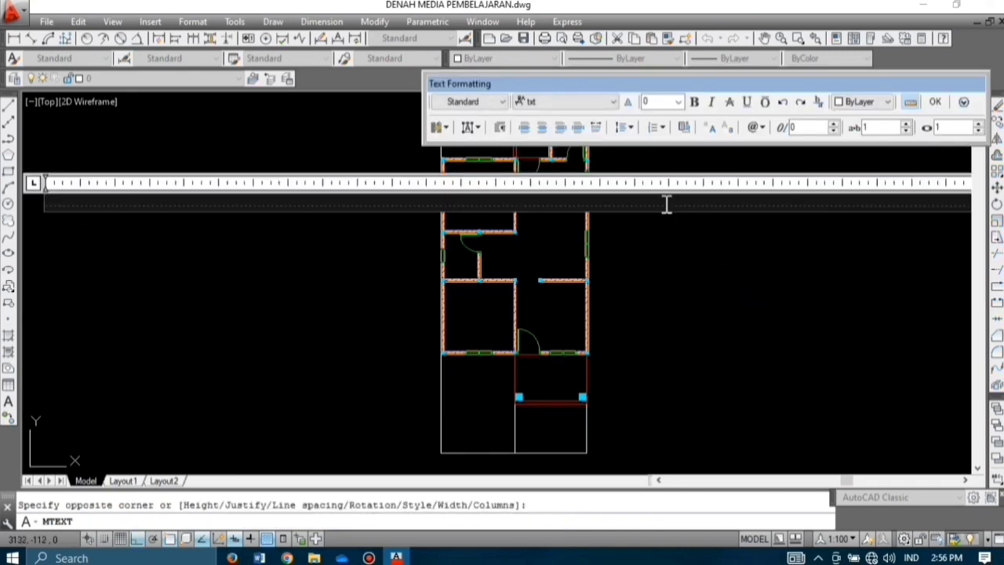
click(552, 102)
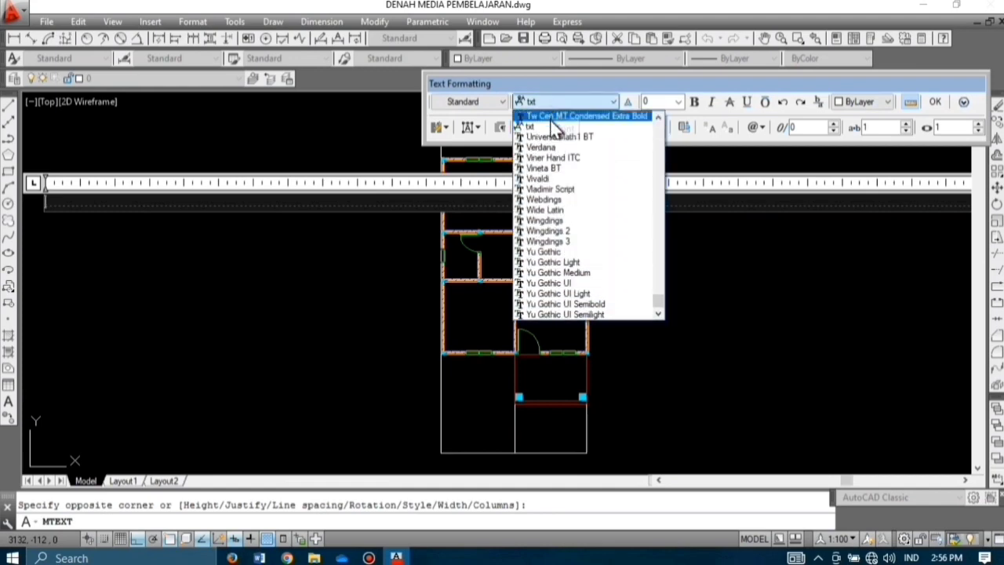
click(552, 118)
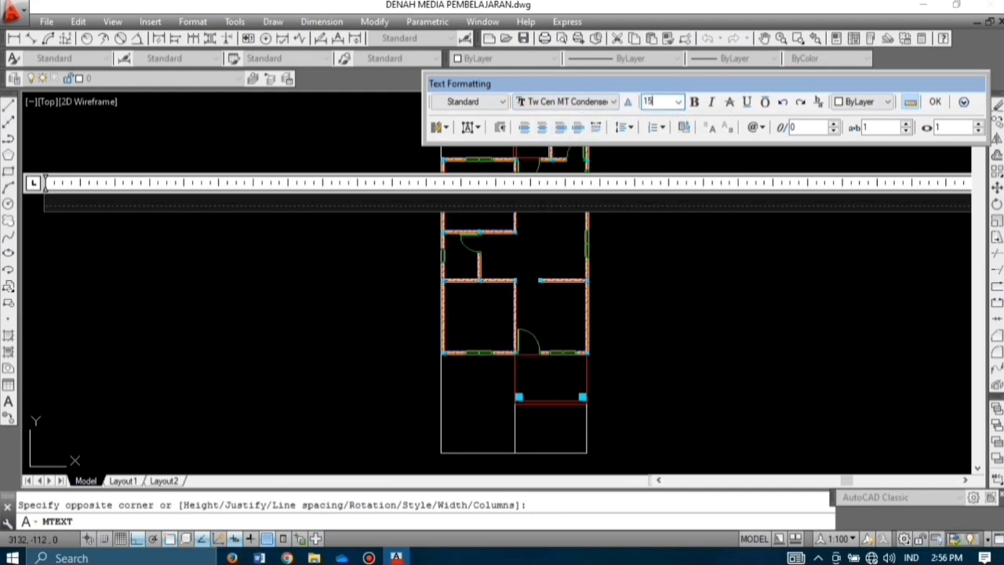
text(15)
key(Return)
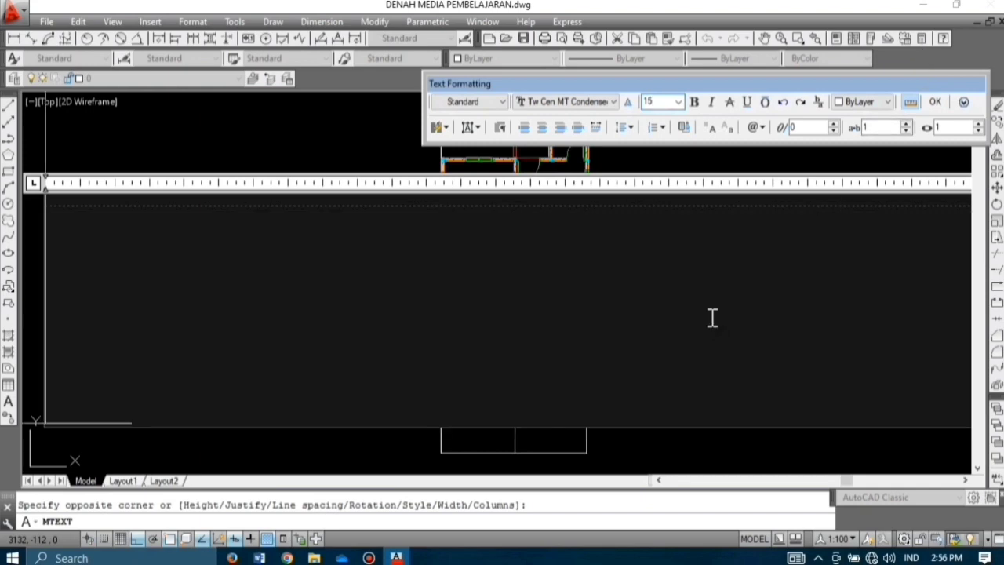
Step: Enter the text KAMAR 1, commit it, and centre the view on the new label
scroll(468, 274, down, 3)
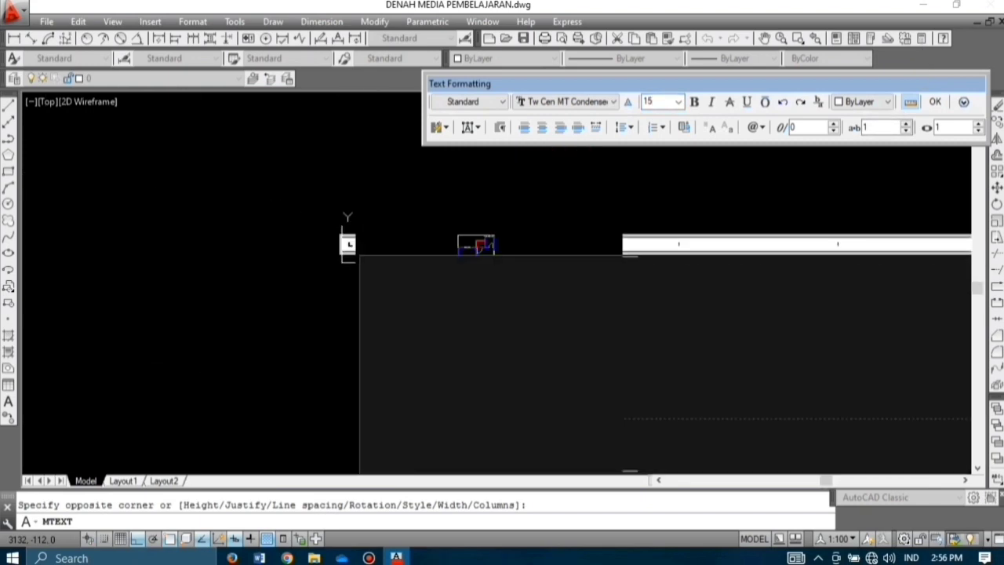
text(KAMAR 1)
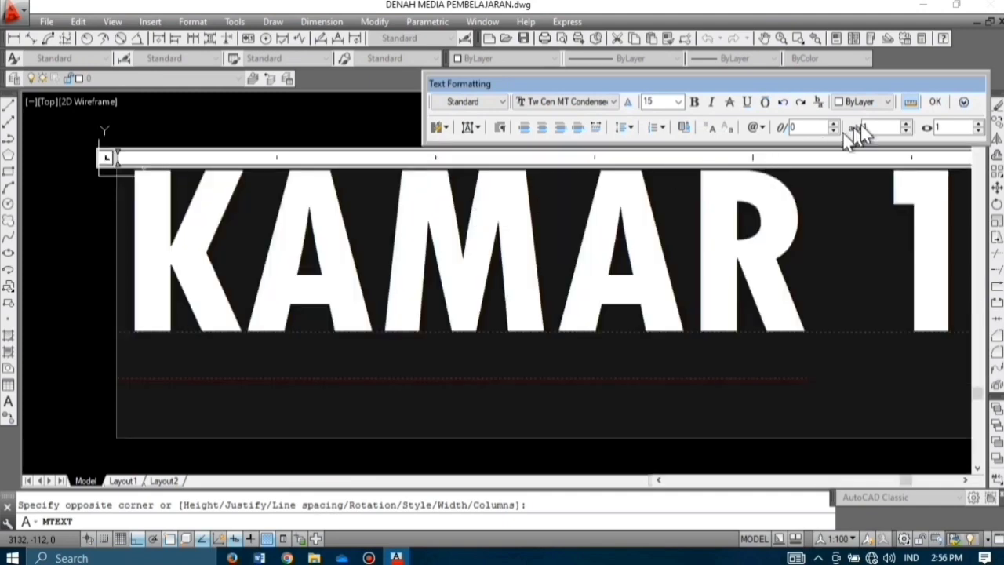
click(939, 102)
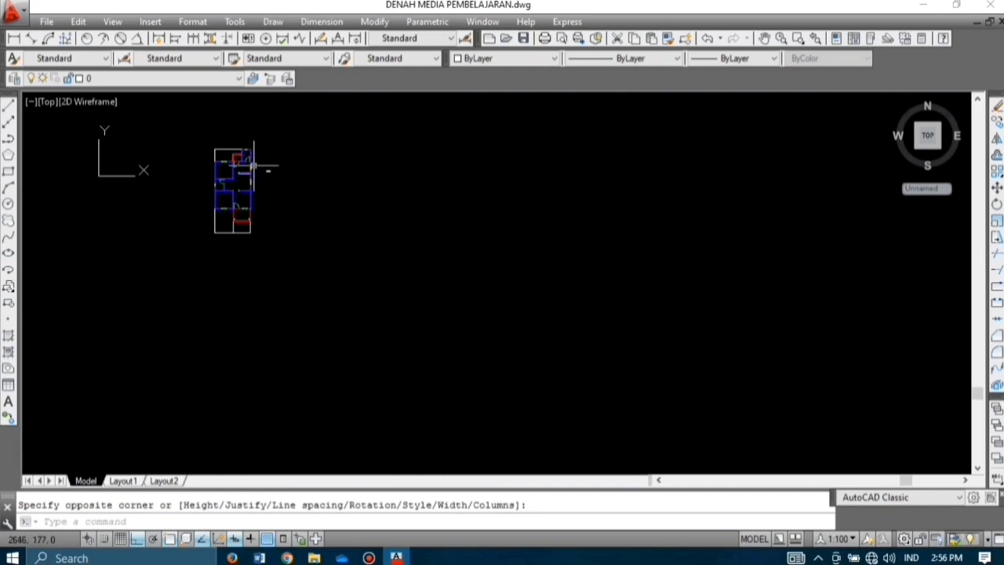
scroll(254, 164, up, 5)
scroll(325, 201, up, 7)
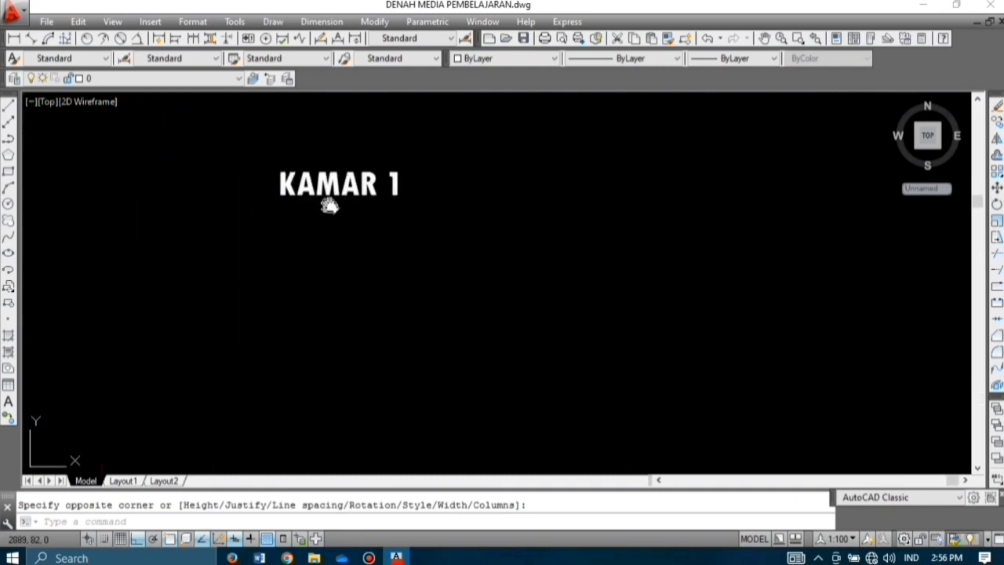
mouse_move(327, 204)
middle_down()
mouse_move(359, 244)
mouse_move(399, 242)
middle_up()
scroll(374, 227, up, 2)
scroll(399, 243, down, 6)
scroll(386, 239, up, 6)
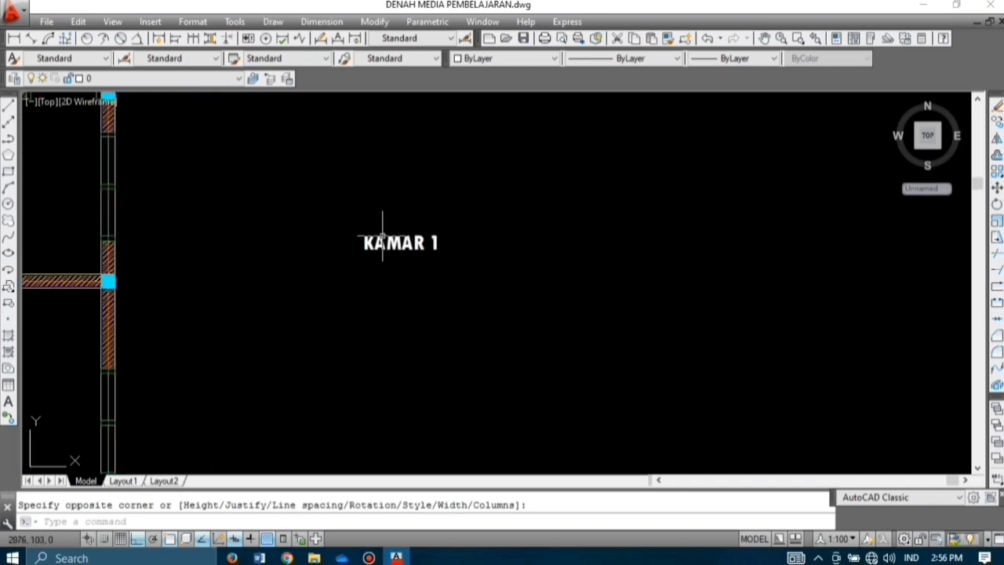
Step: Copy the KAMAR 1 label straight down below the original
click(409, 248)
text(co)
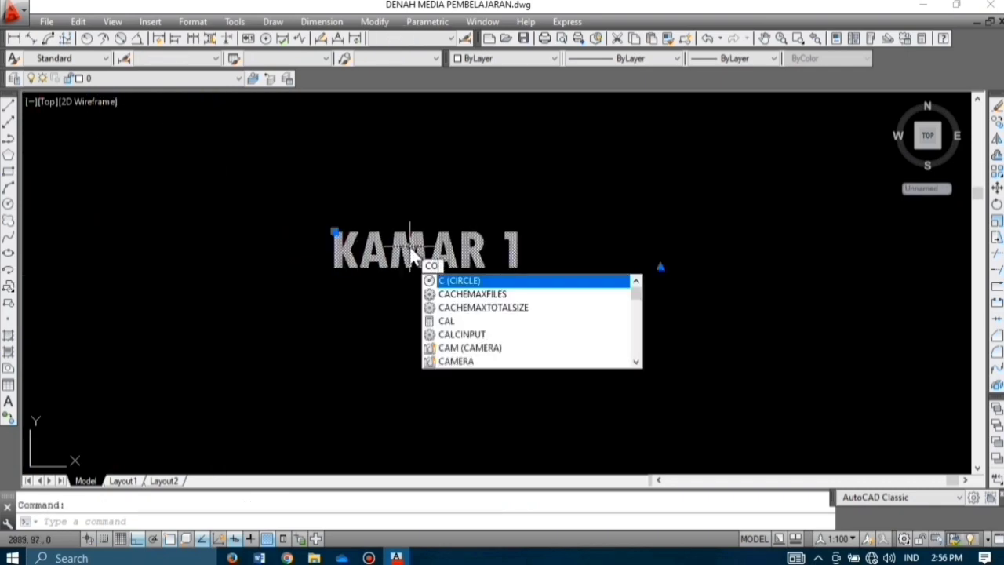
key(Return)
click(410, 249)
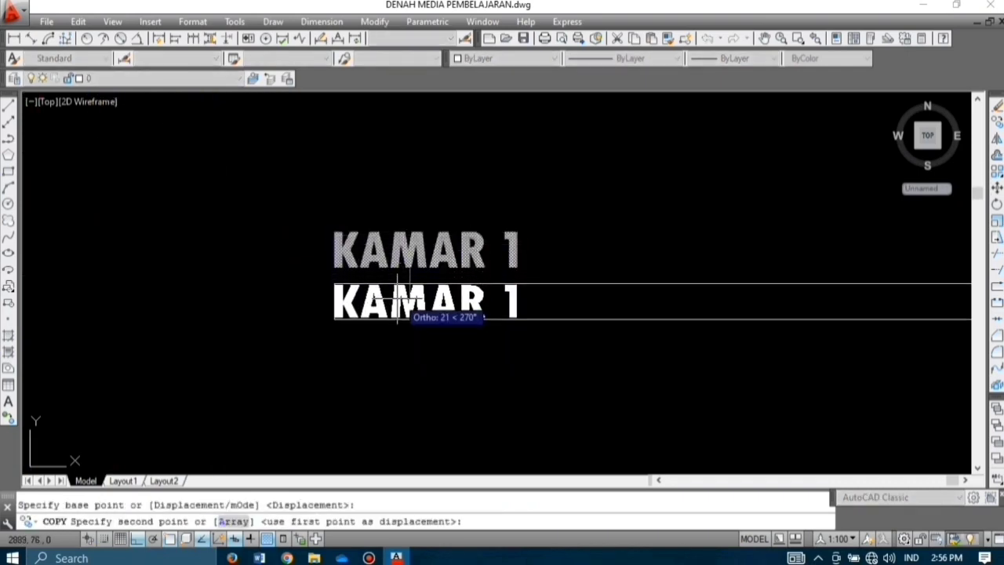
click(410, 294)
key(Escape)
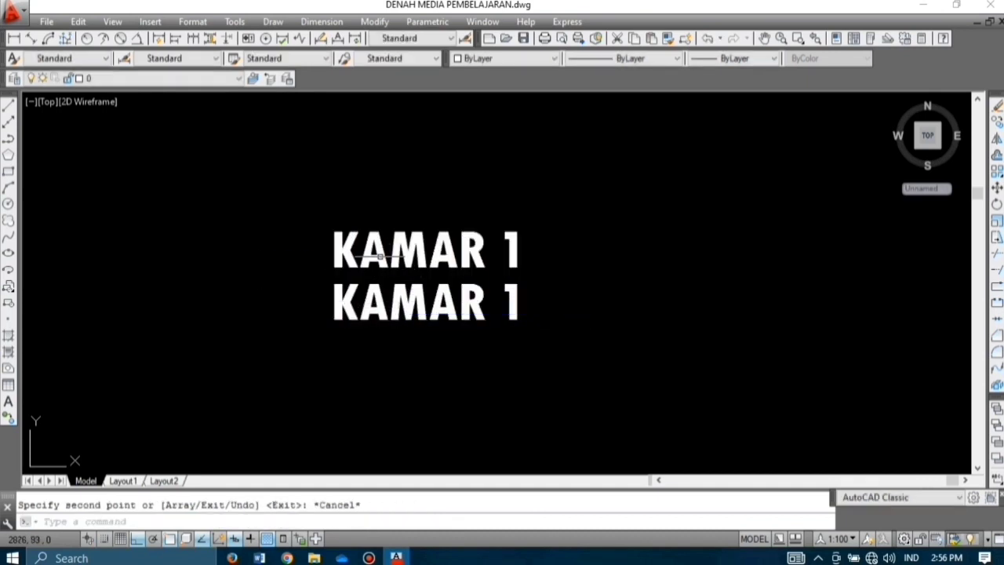
Step: Change the copy's text to a centred ±0,00 using the plus/minus symbol
scroll(415, 247, down, 2)
click(441, 277)
click(446, 272)
click(442, 277)
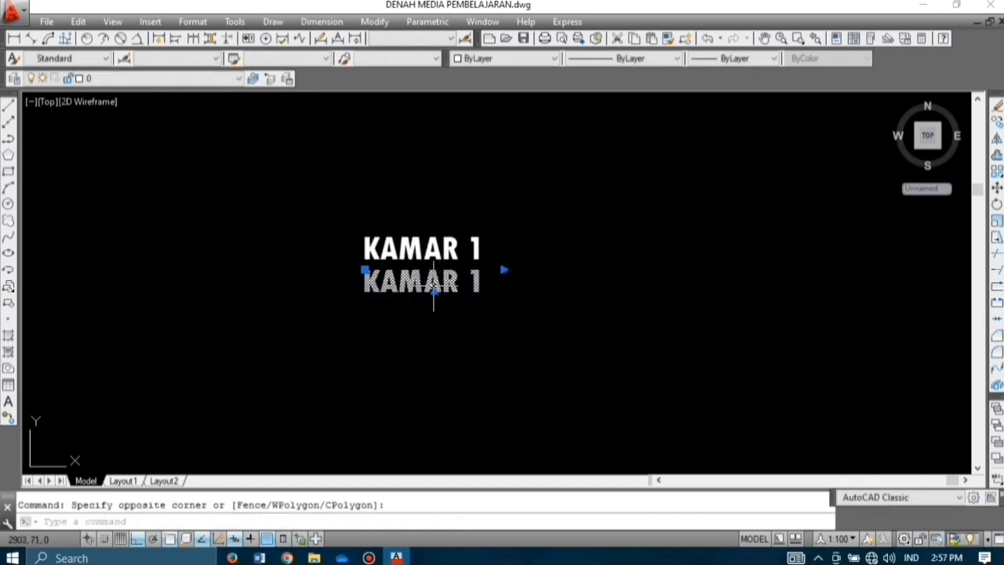
double_click(434, 289)
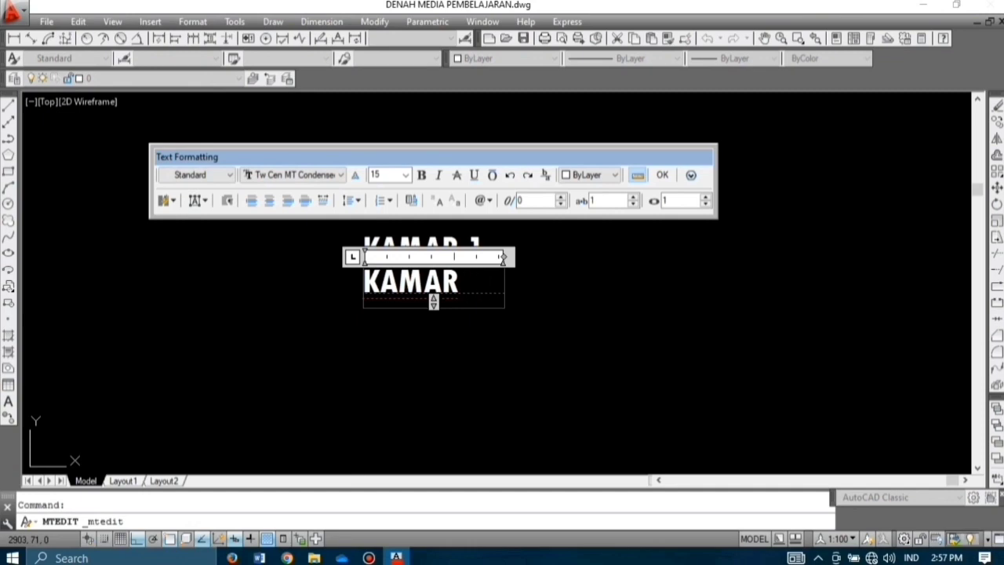
key(BackSpace)
key(BackSpace)
key(BackSpace)
key(BackSpace)
key(BackSpace)
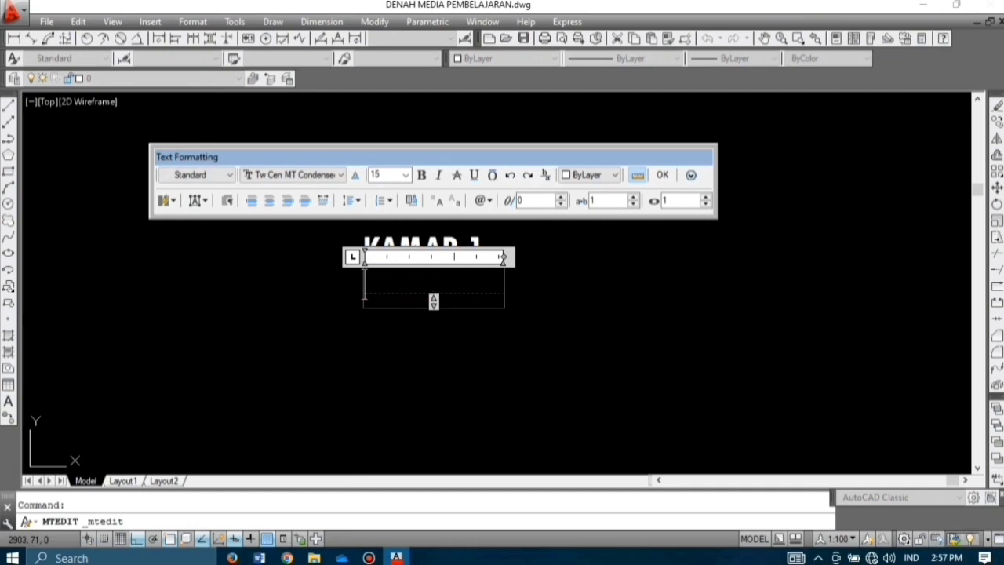
click(480, 201)
click(515, 193)
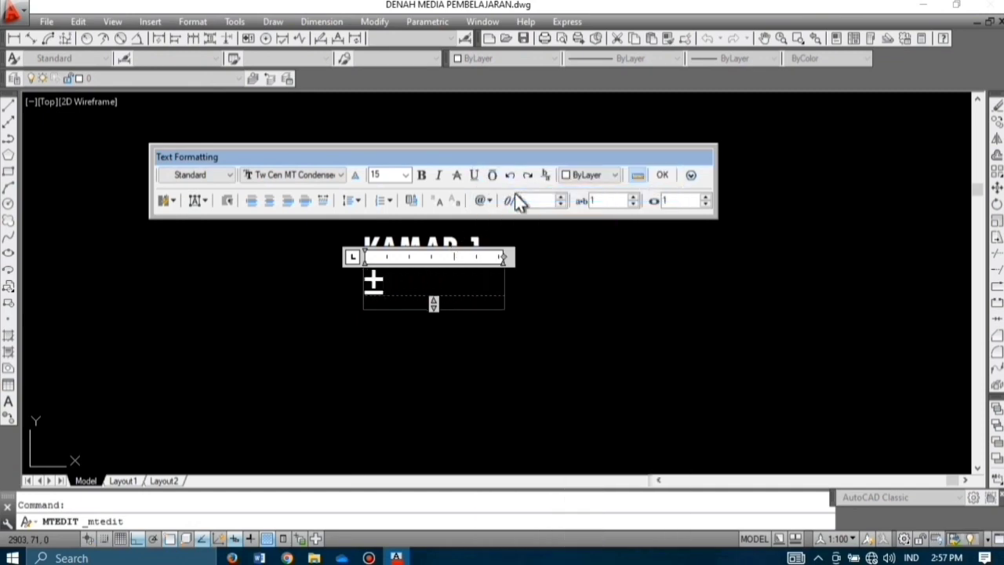
text(0,00)
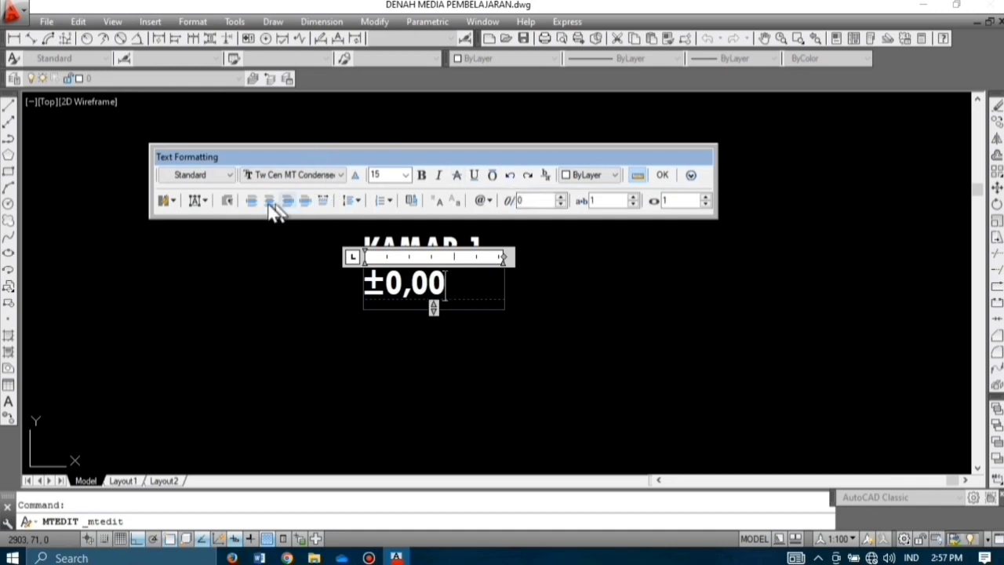
click(269, 201)
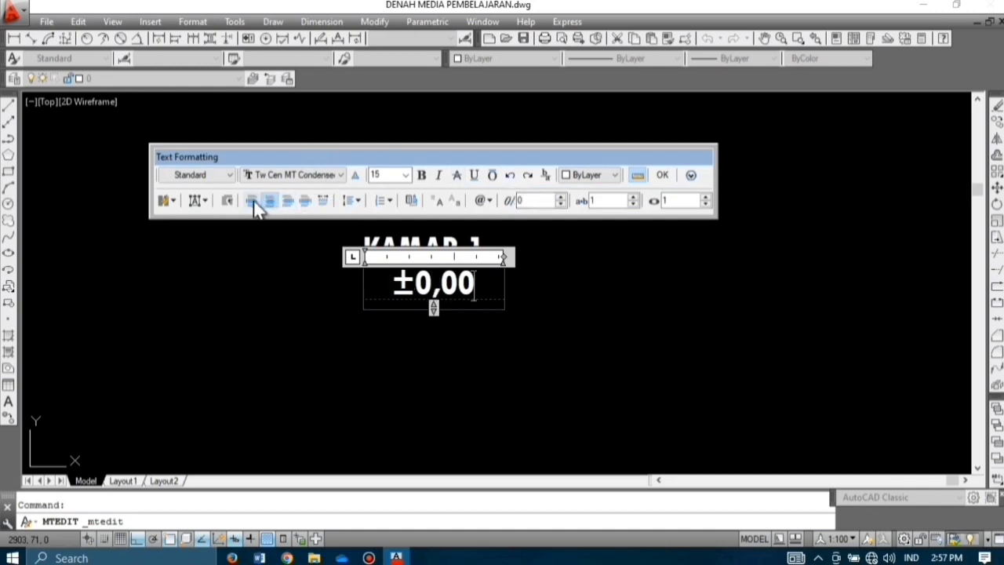
click(664, 175)
click(454, 284)
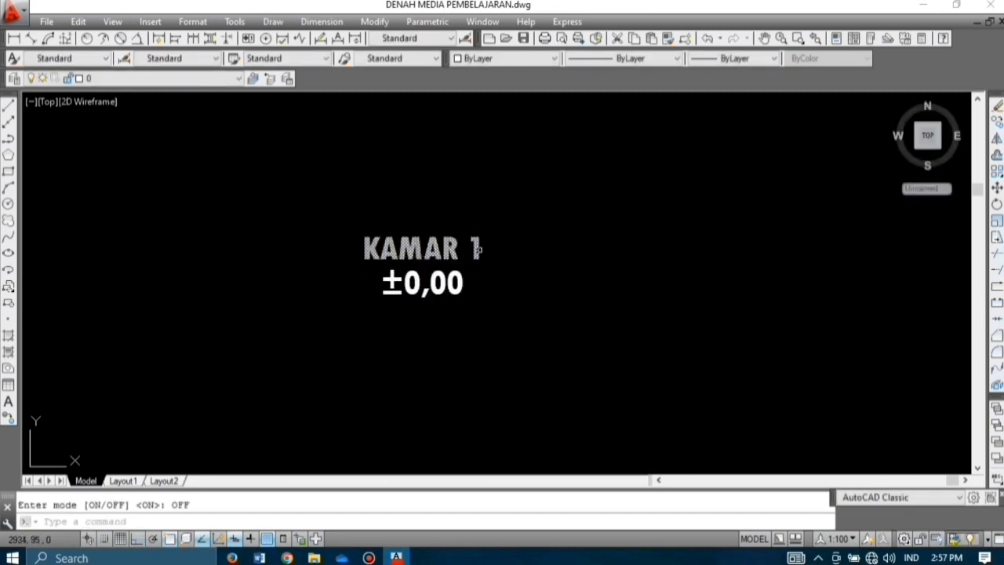
Step: Copy the KAMAR 1 and ±0,00 labels into the top-left, small outlined and top-right rooms
click(512, 318)
click(349, 213)
text(co)
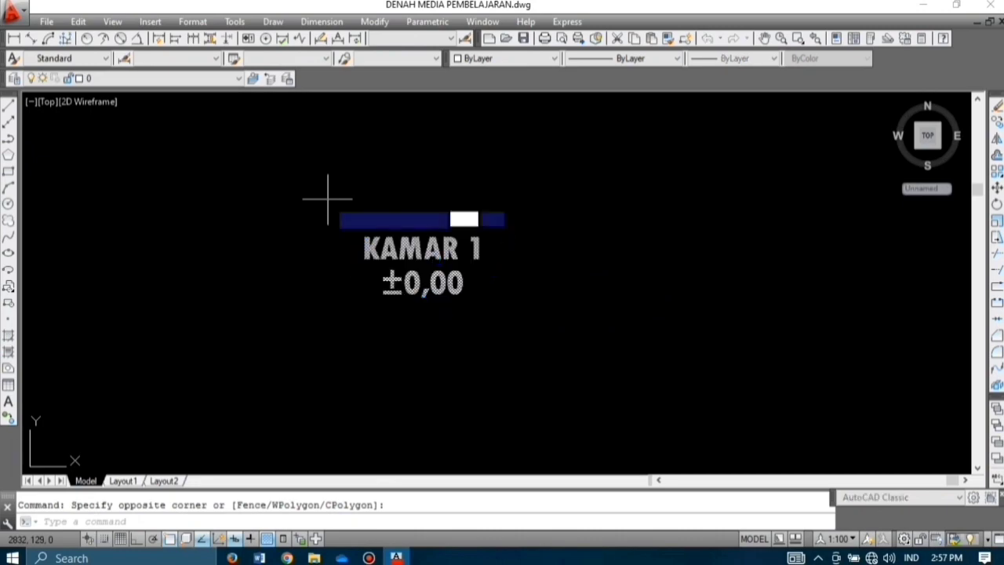
key(Return)
click(355, 270)
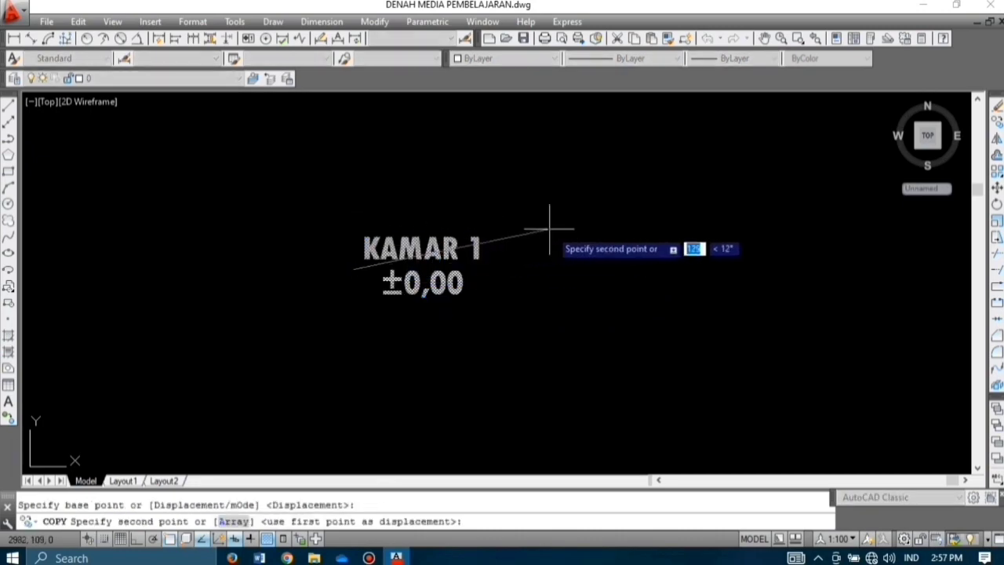
scroll(597, 242, down, 4)
scroll(416, 250, up, 4)
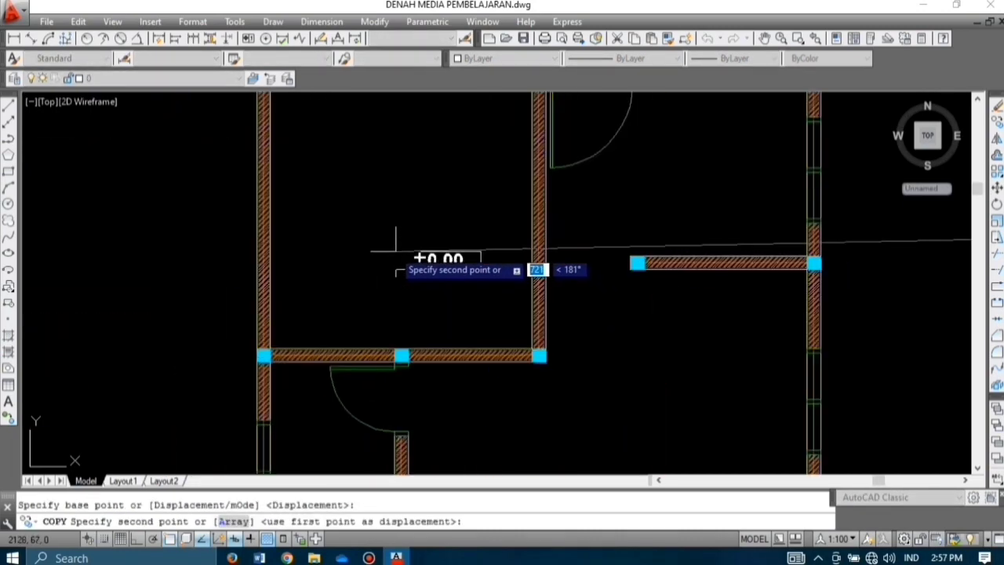
scroll(347, 287, down, 5)
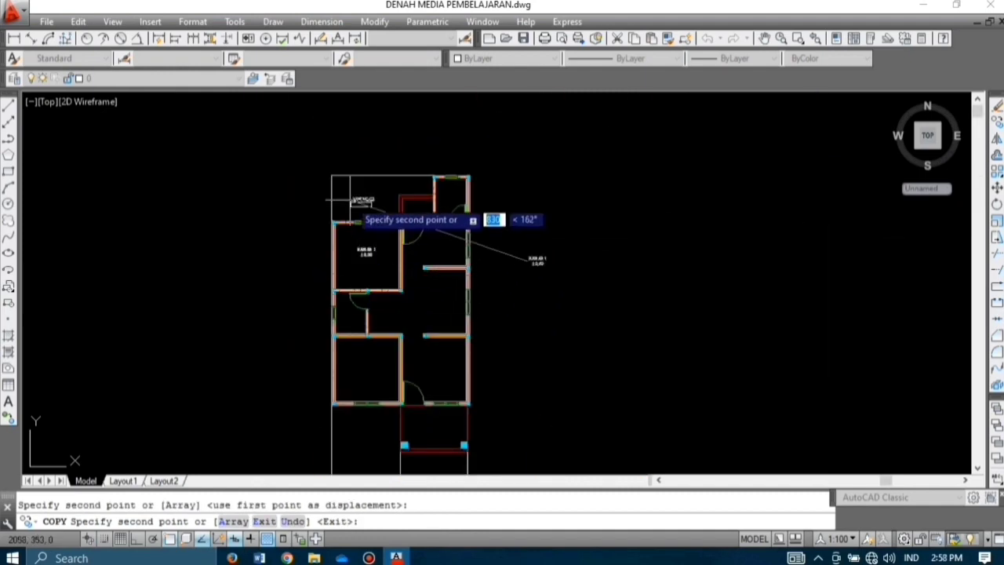
scroll(359, 197, up, 3)
click(364, 197)
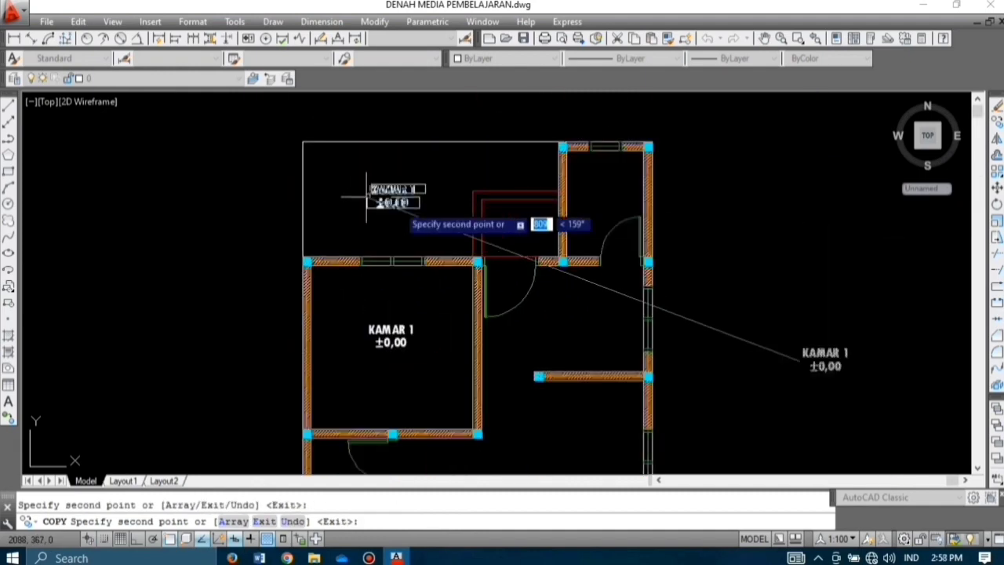
click(488, 228)
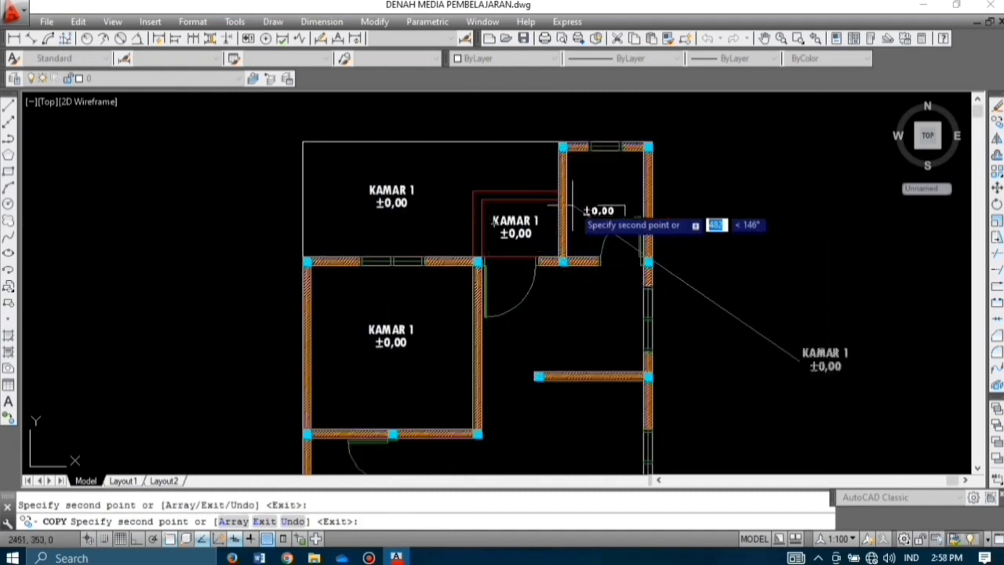
click(577, 192)
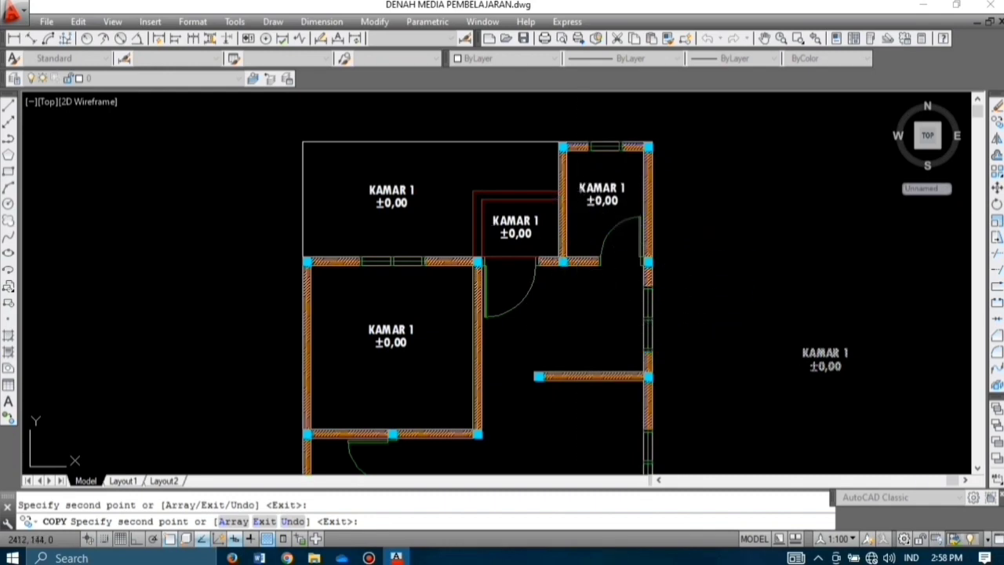
Step: Place more label copies in the small left, upper-right, lower-left and lower-right rooms
scroll(538, 264, down, 5)
scroll(463, 330, up, 4)
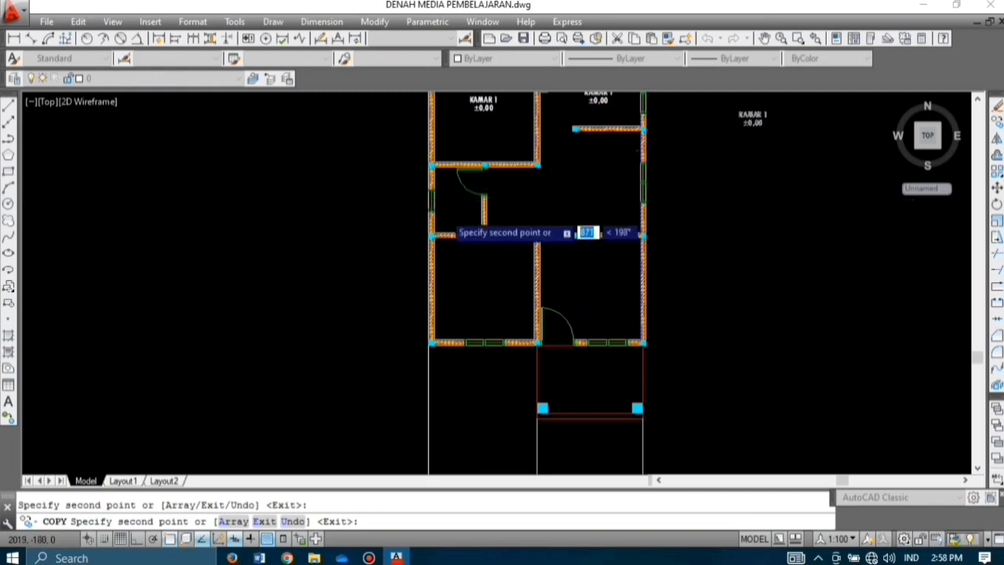
scroll(444, 208, up, 2)
click(442, 202)
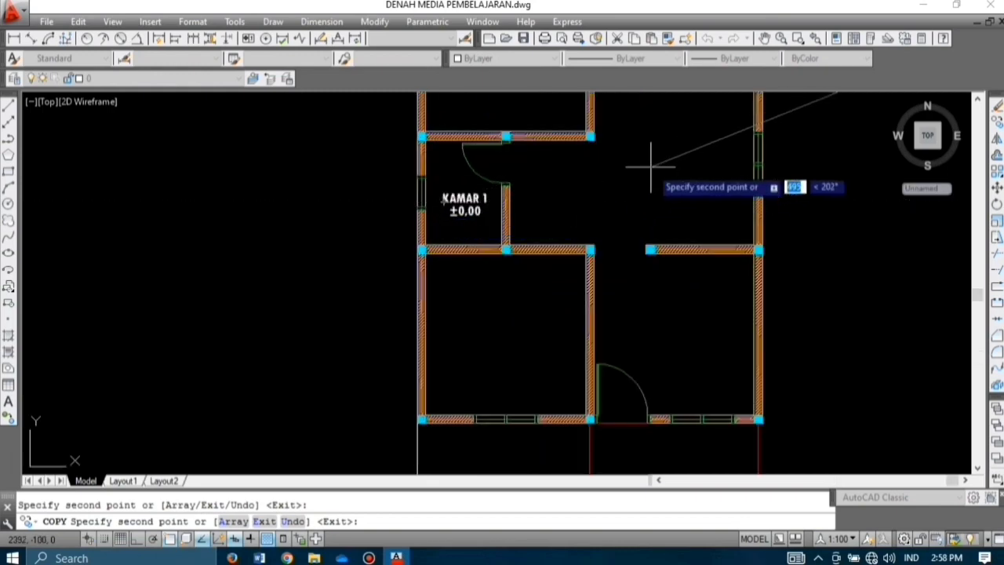
click(649, 150)
click(472, 330)
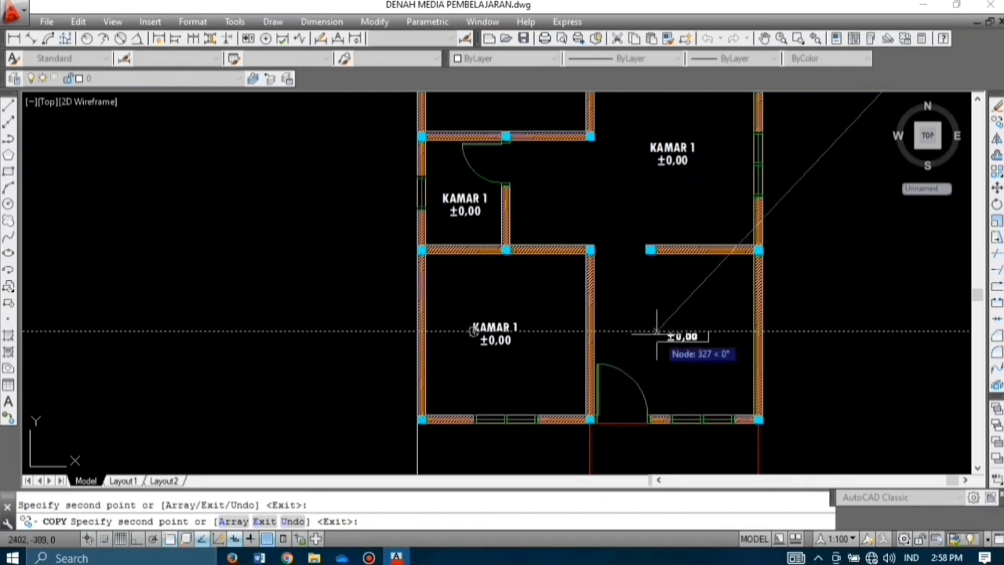
click(659, 332)
Step: Place the final label copies in the left, upper-right front and lower-right rooms
scroll(571, 267, down, 5)
scroll(547, 357, up, 4)
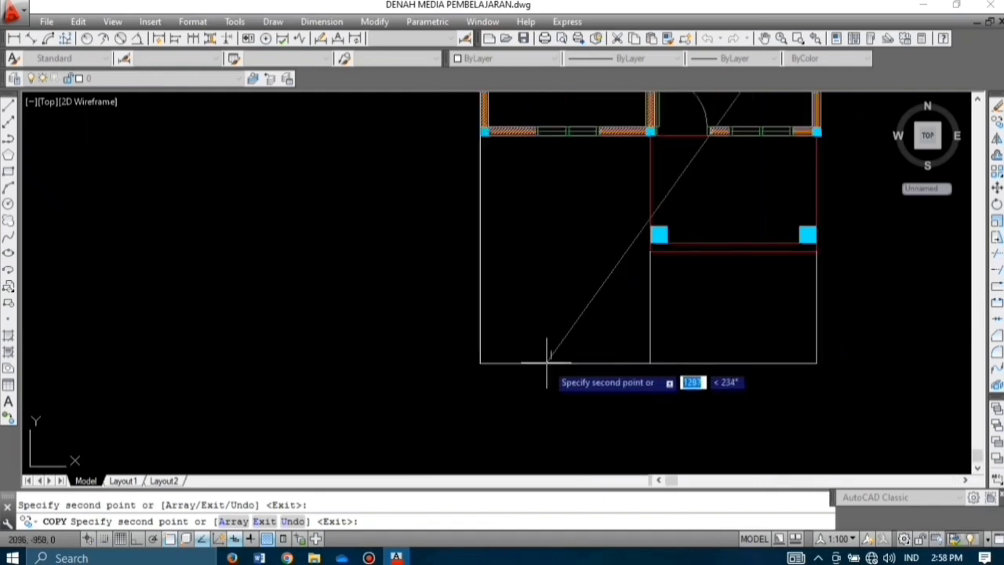
click(540, 247)
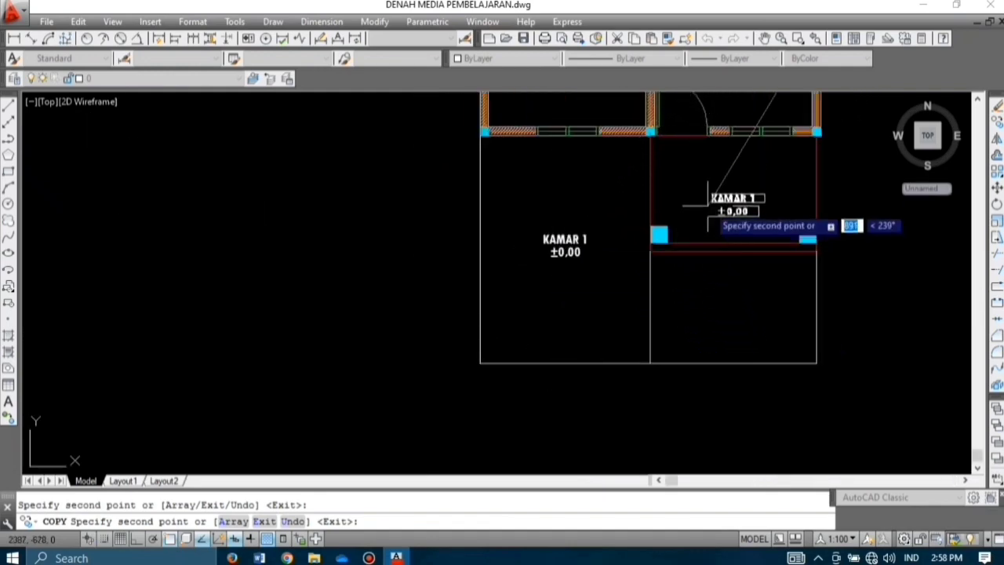
click(709, 201)
click(711, 305)
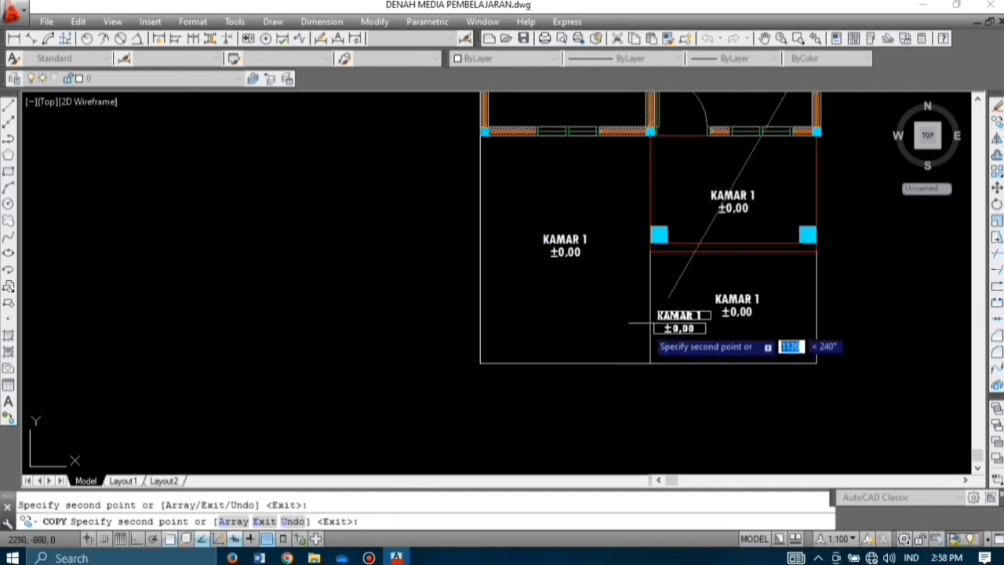
key(Escape)
scroll(622, 301, up, 3)
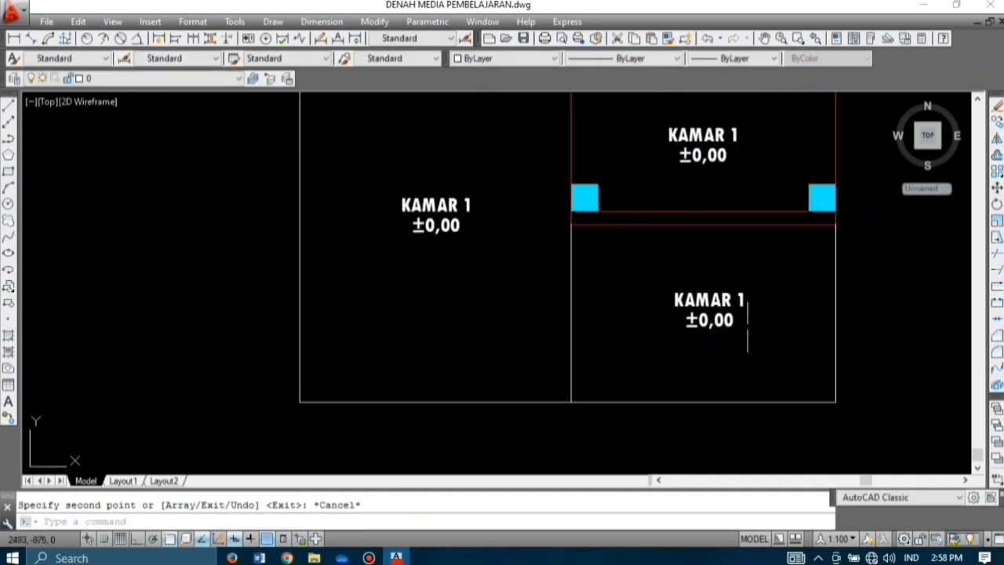
scroll(670, 368, down, 2)
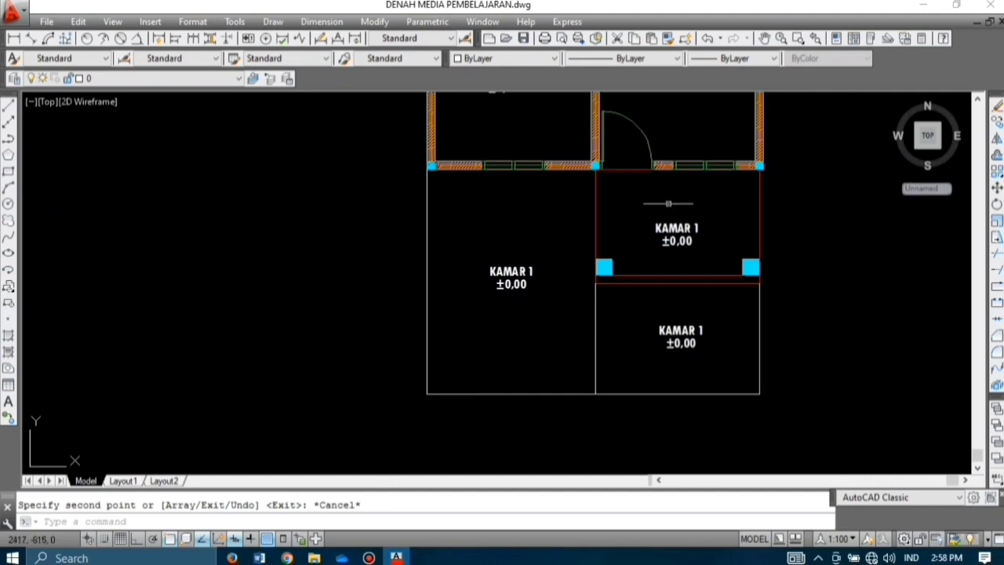
Step: Rename two copied labels to TERAS DEPAN and KAMAR 2
scroll(677, 222, up, 4)
double_click(690, 239)
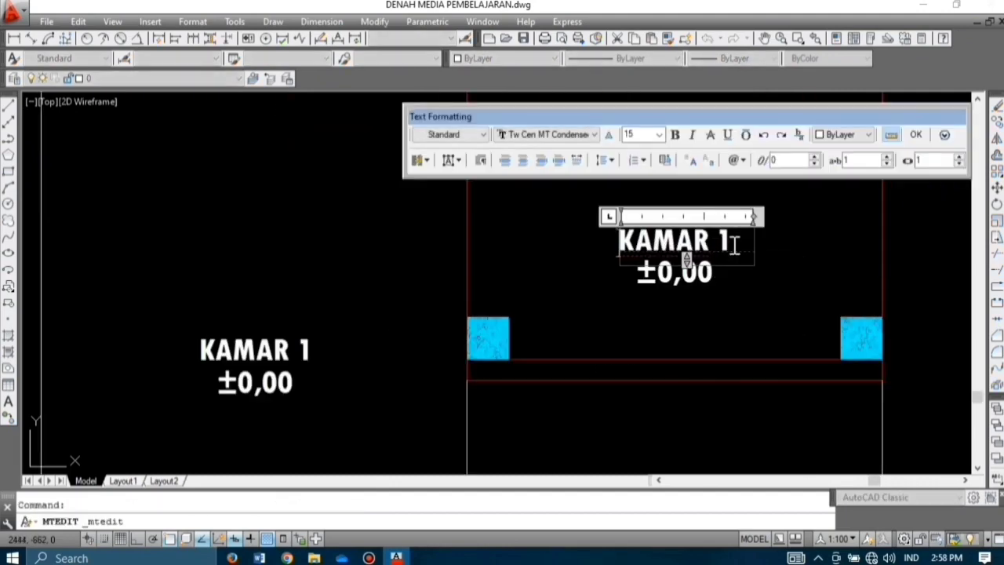
text(TERAS DEPAN)
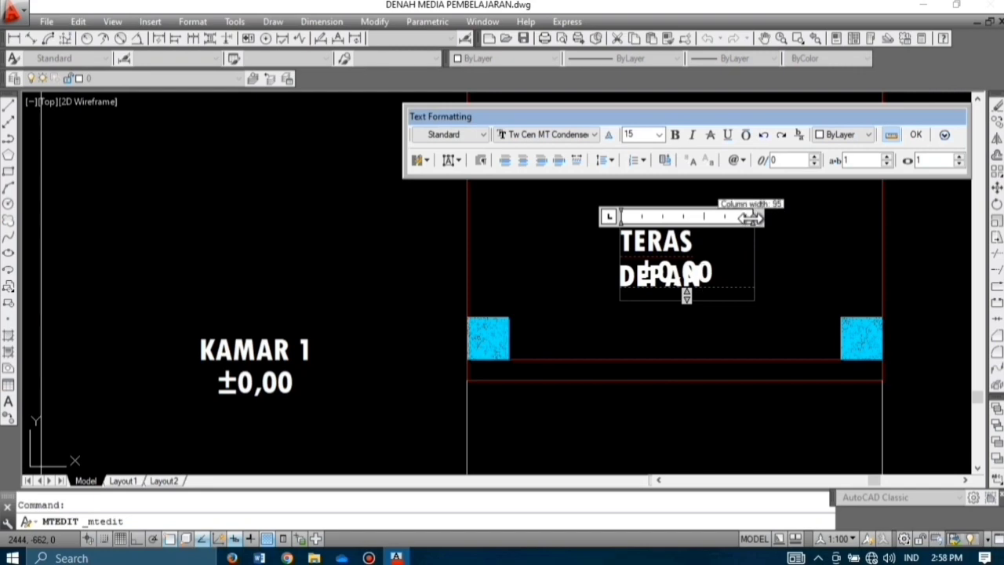
drag(753, 218, 797, 217)
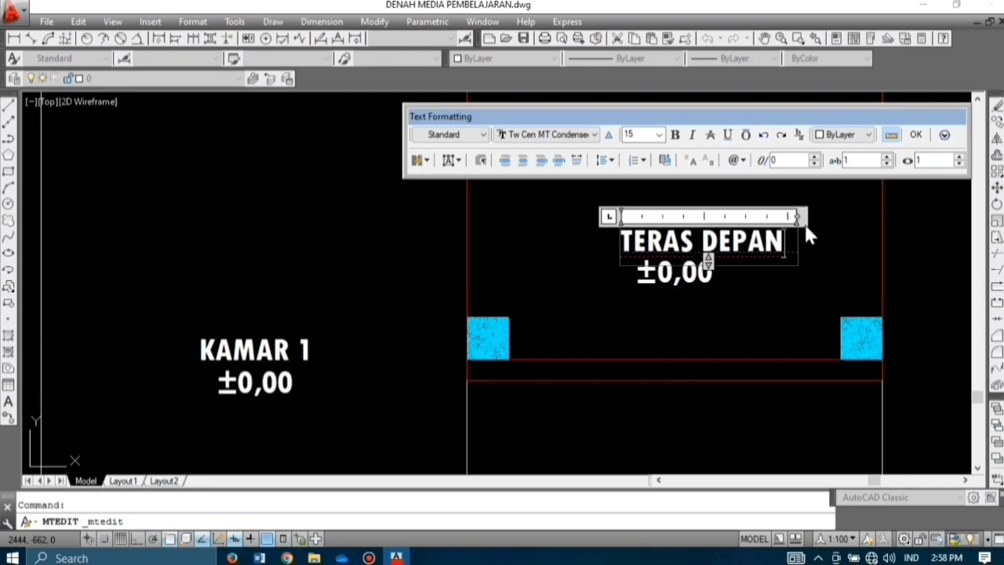
click(917, 134)
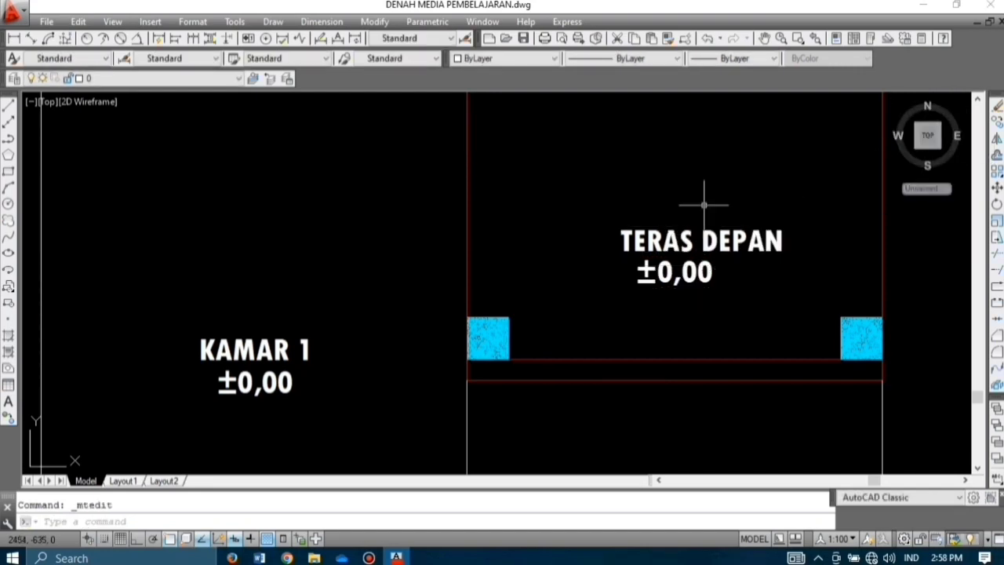
scroll(596, 302, up, 5)
scroll(604, 272, down, 6)
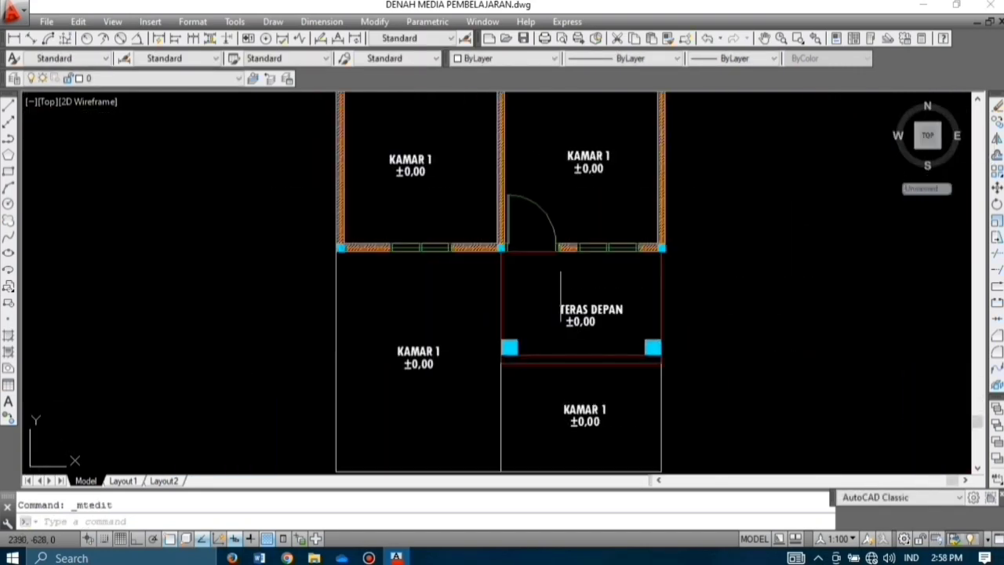
scroll(395, 131, up, 5)
click(445, 216)
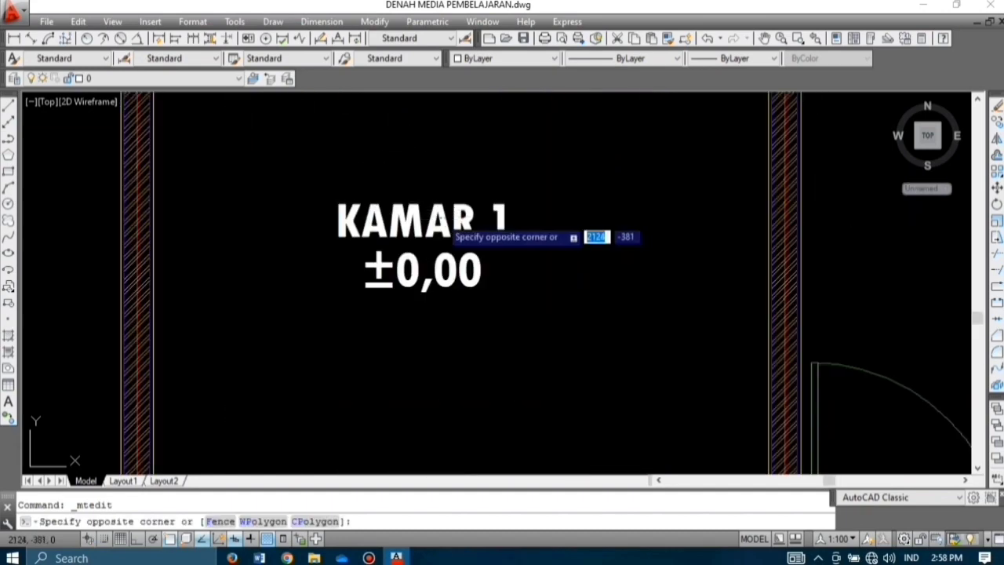
double_click(336, 224)
text(2)
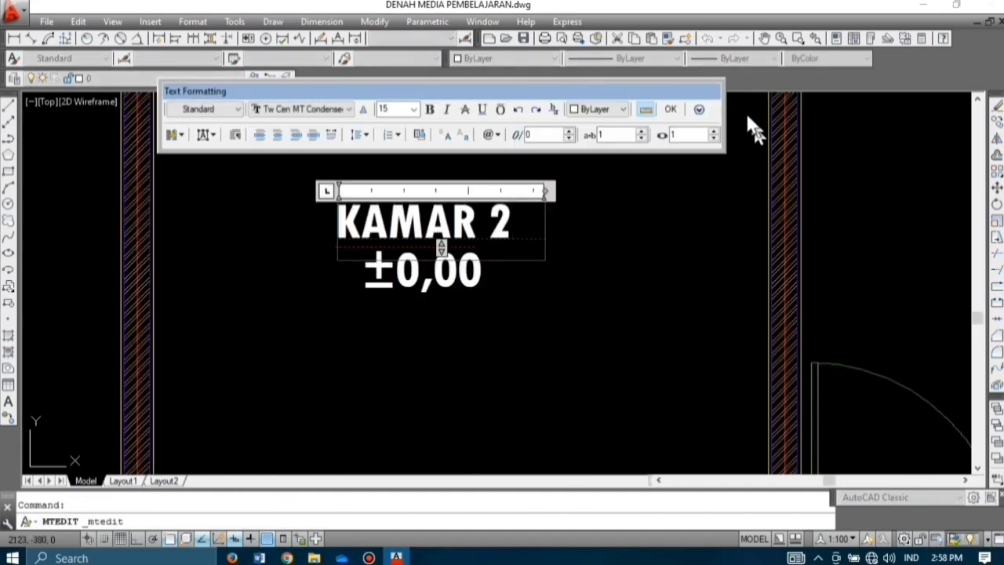
click(677, 110)
Step: Rename another copied label to R TAMU
scroll(410, 271, down, 5)
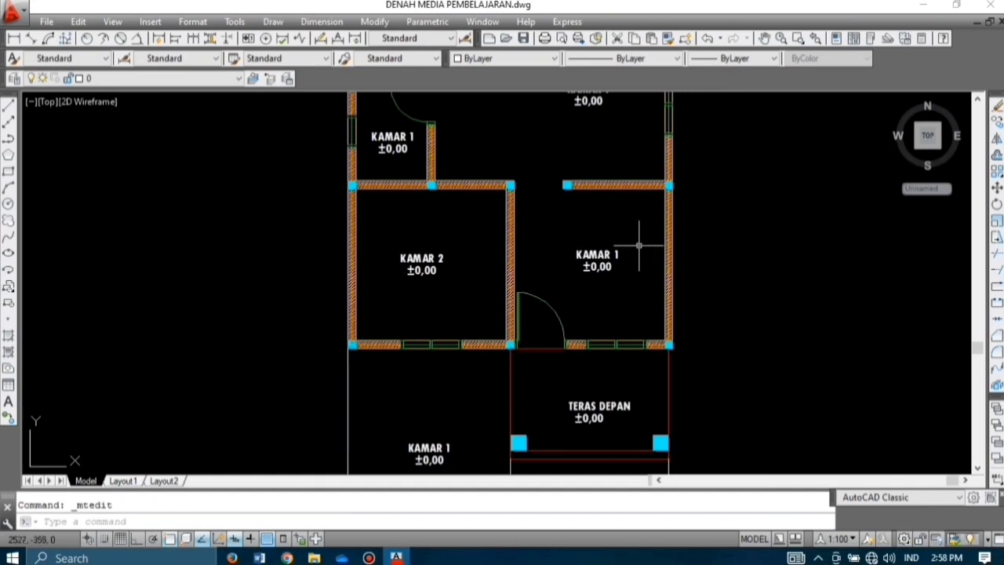
scroll(640, 246, up, 5)
click(515, 228)
double_click(516, 228)
key(BackSpace)
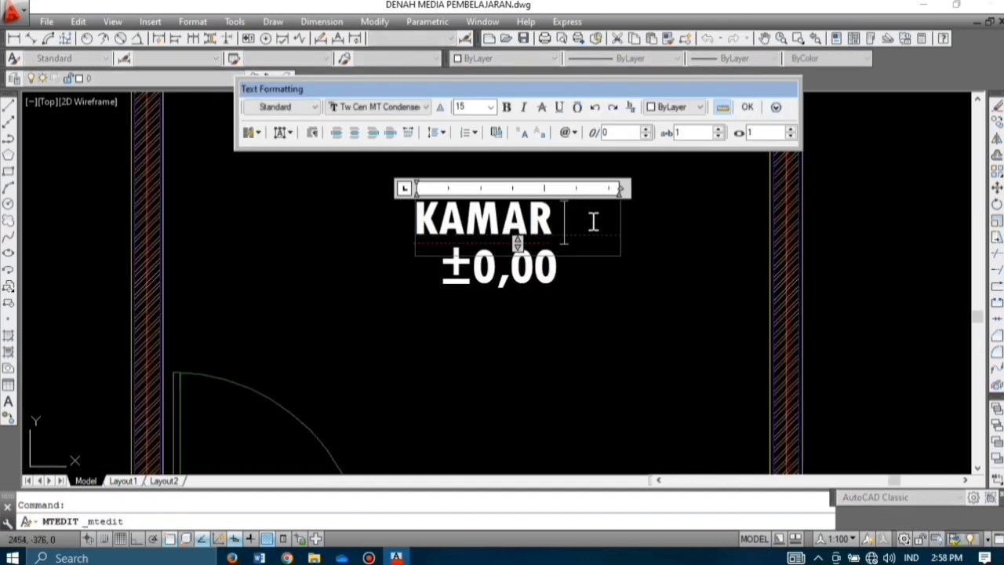
key(BackSpace)
key(BackSpace)
key(BackSpace)
key(BackSpace)
key(BackSpace)
key(BackSpace)
text(R TAMU)
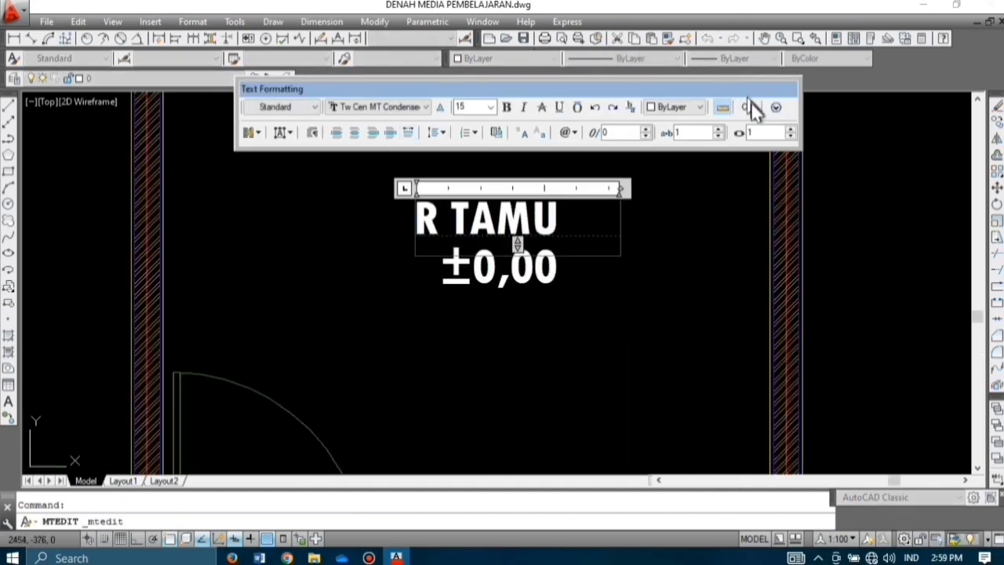
click(747, 108)
Step: Rename the centre room's label to R KELUARGA on a single line
scroll(539, 201, down, 5)
scroll(539, 201, up, 5)
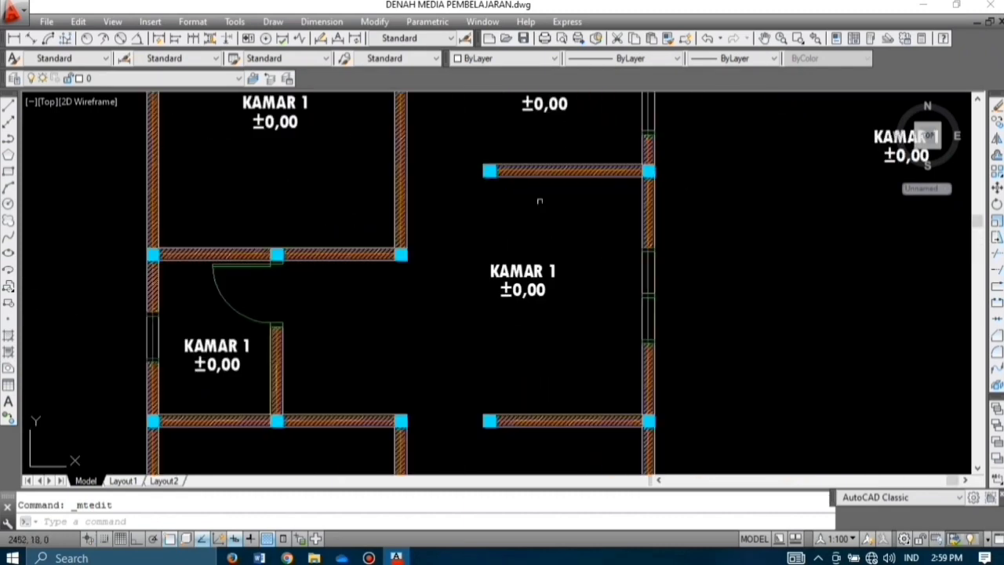
scroll(539, 200, up, 2)
click(559, 309)
double_click(560, 309)
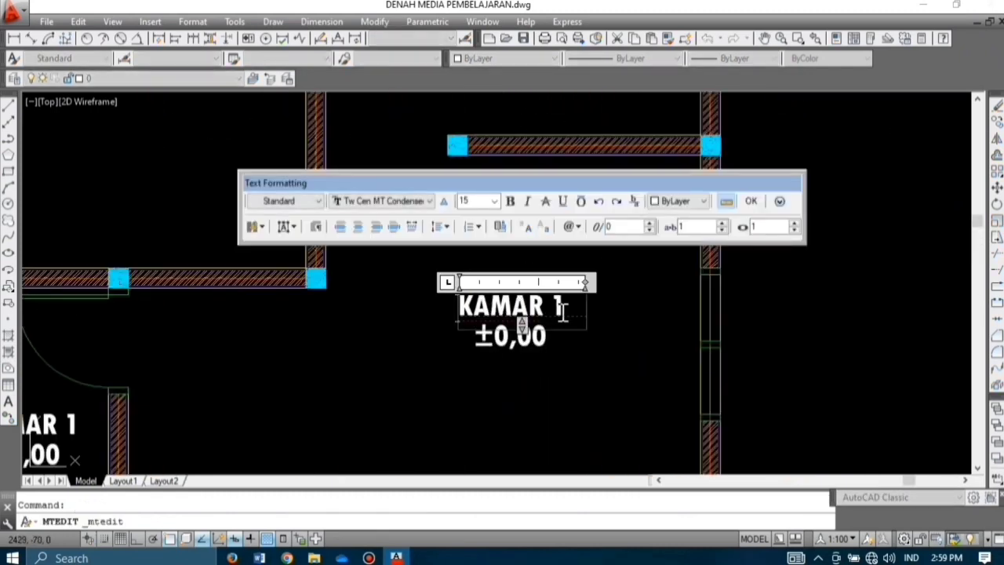
key(BackSpace)
key(BackSpace)
key(BackSpace)
key(BackSpace)
key(BackSpace)
text(R KELUARGA)
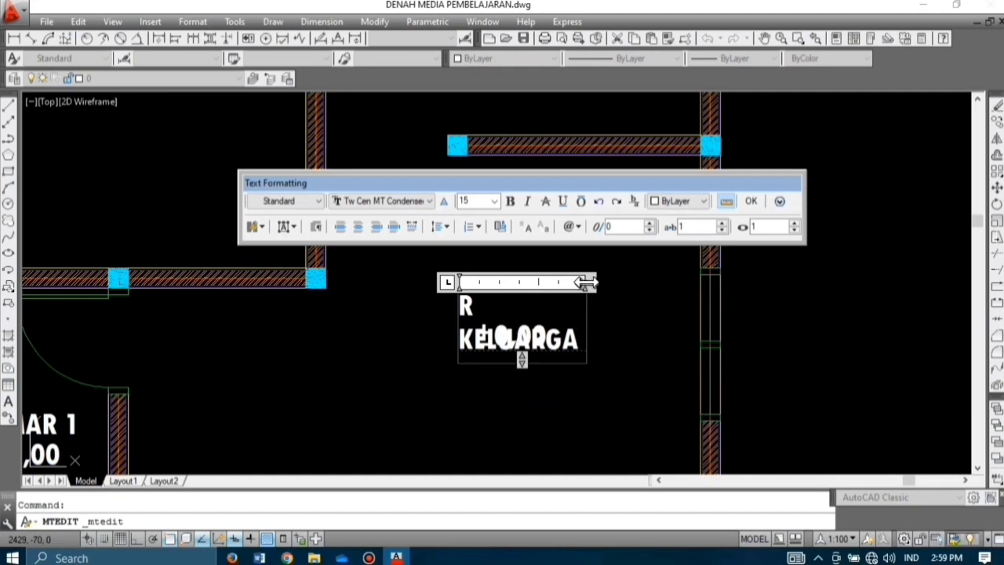
drag(584, 283, 619, 284)
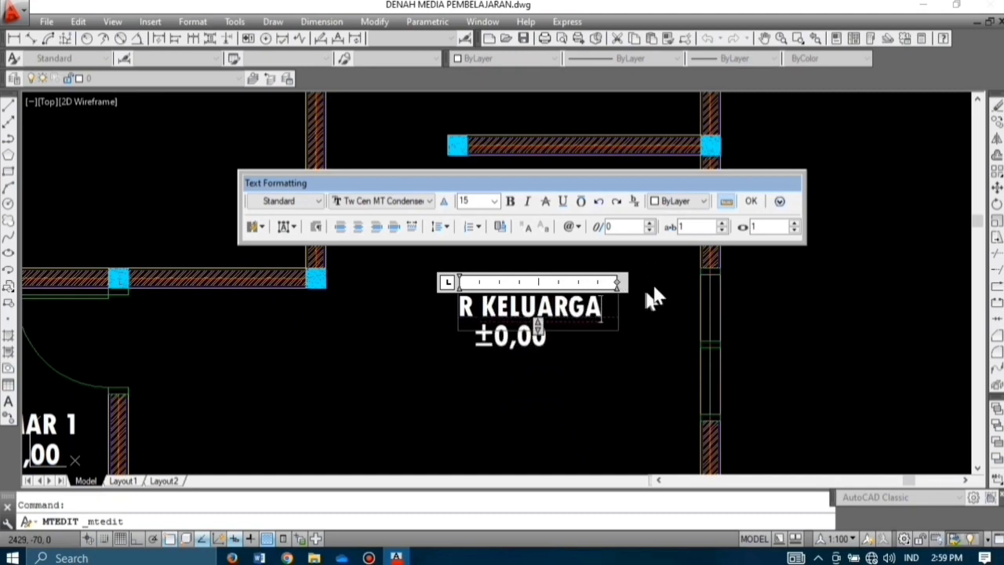
click(752, 202)
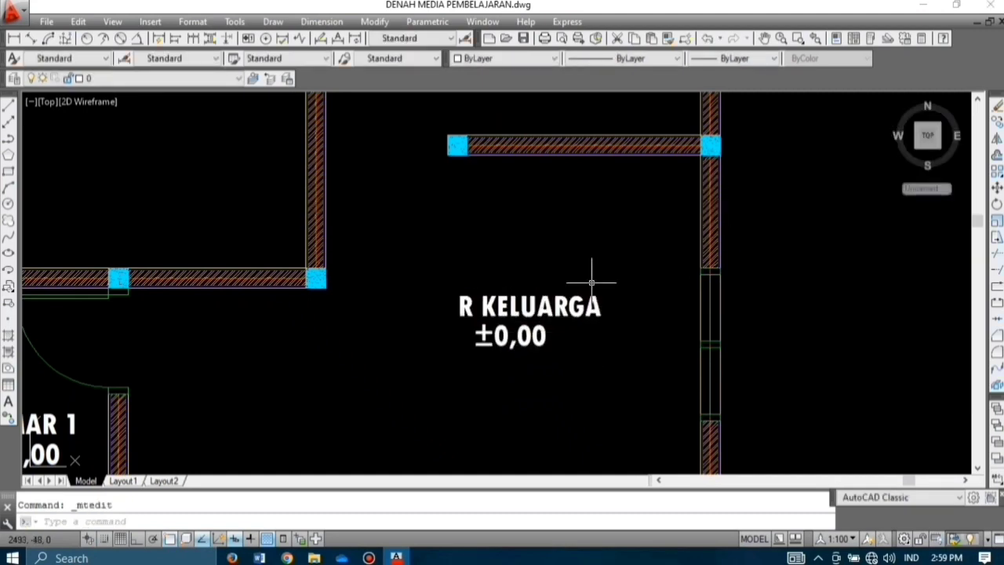
Step: Rename another copied label to DAPUR
scroll(589, 271, down, 5)
scroll(588, 314, up, 5)
click(577, 318)
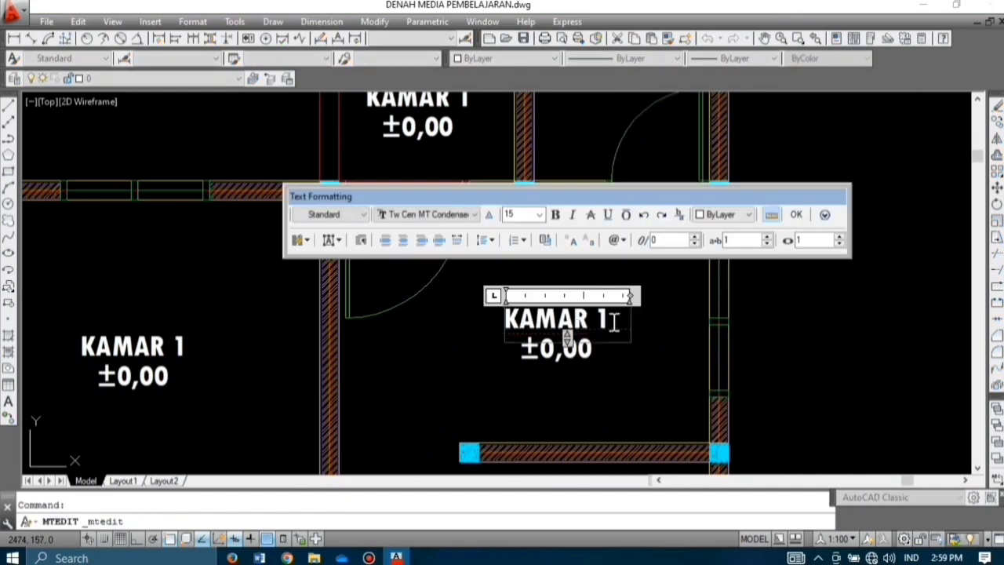
key(BackSpace)
key(BackSpace)
key(BackSpace)
key(BackSpace)
key(BackSpace)
key(BackSpace)
key(BackSpace)
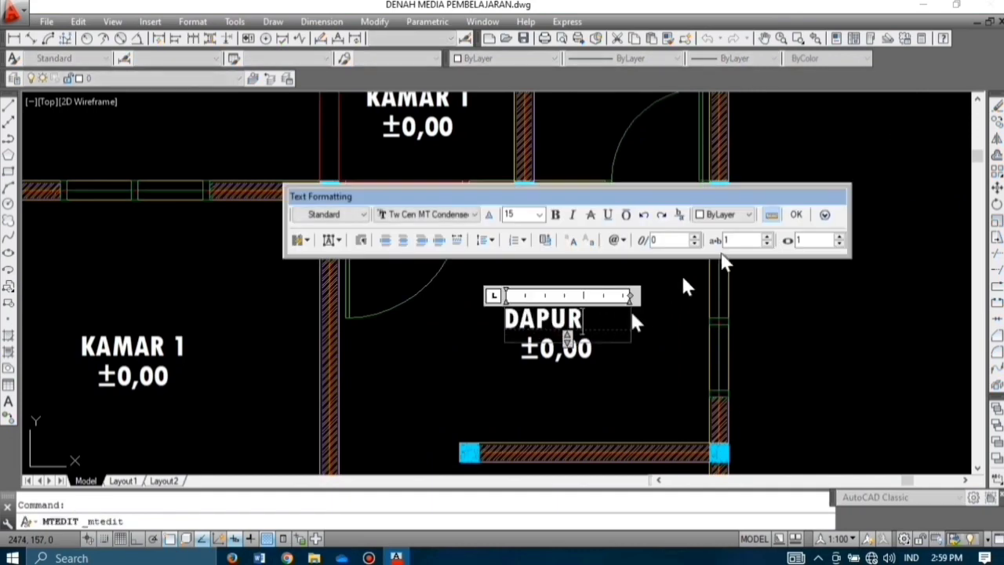
click(796, 215)
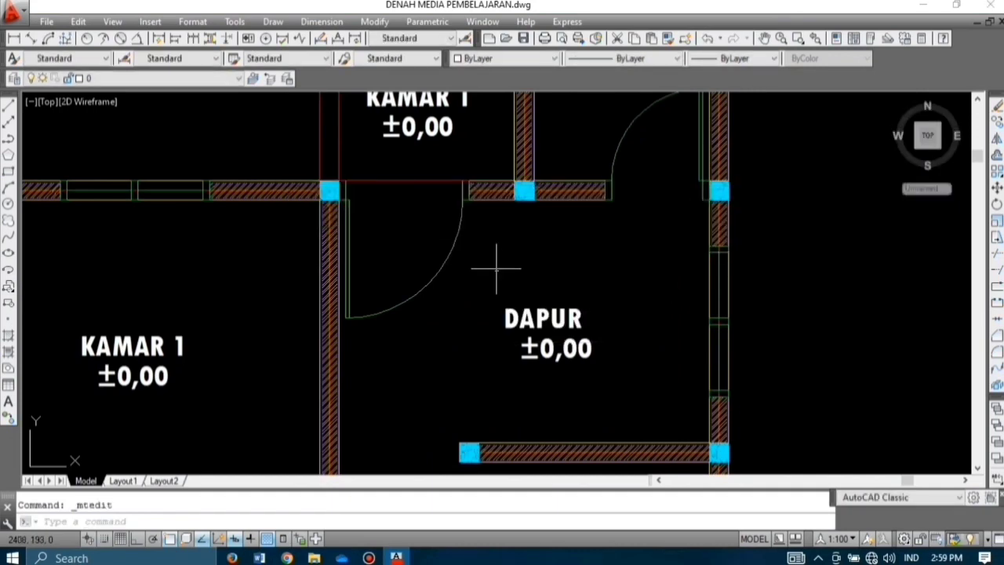
scroll(494, 264, down, 4)
scroll(470, 233, up, 5)
scroll(469, 233, down, 4)
scroll(437, 251, up, 5)
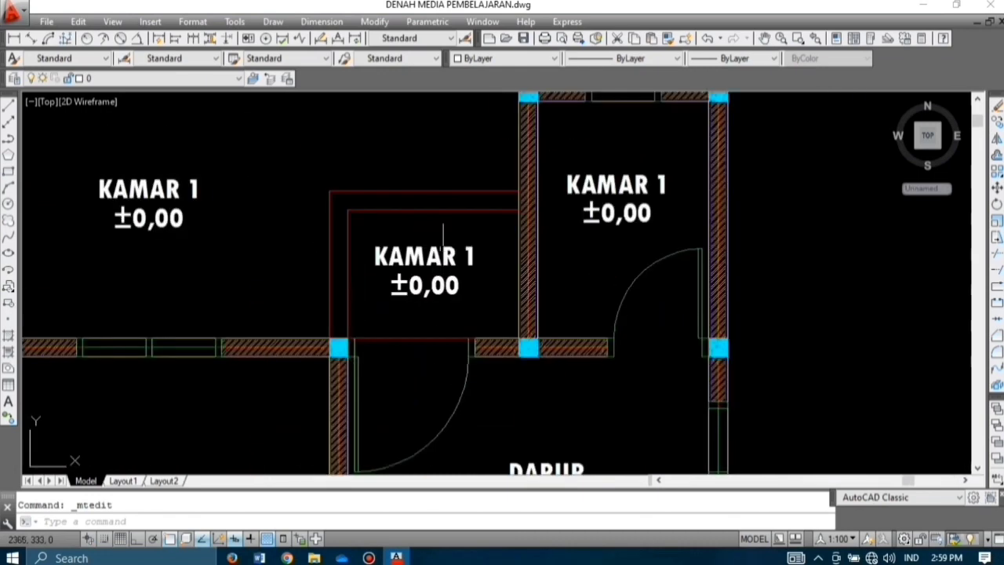
Step: Rename the small room's label to TERAS BELAKANG and centre-align its lines
click(427, 259)
click(451, 270)
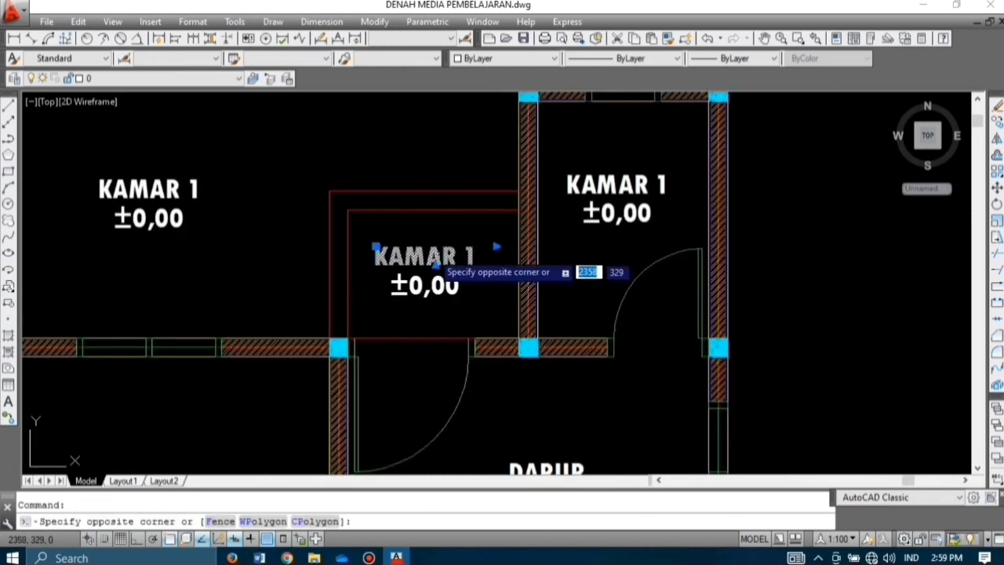
double_click(474, 259)
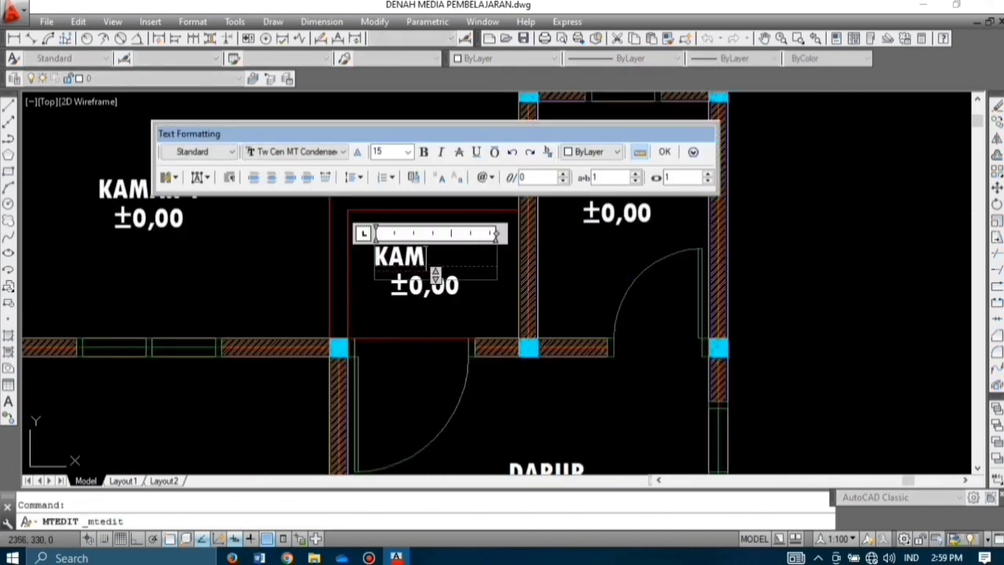
key(BackSpace)
key(BackSpace)
key(BackSpace)
text(TERAS BELAKANG)
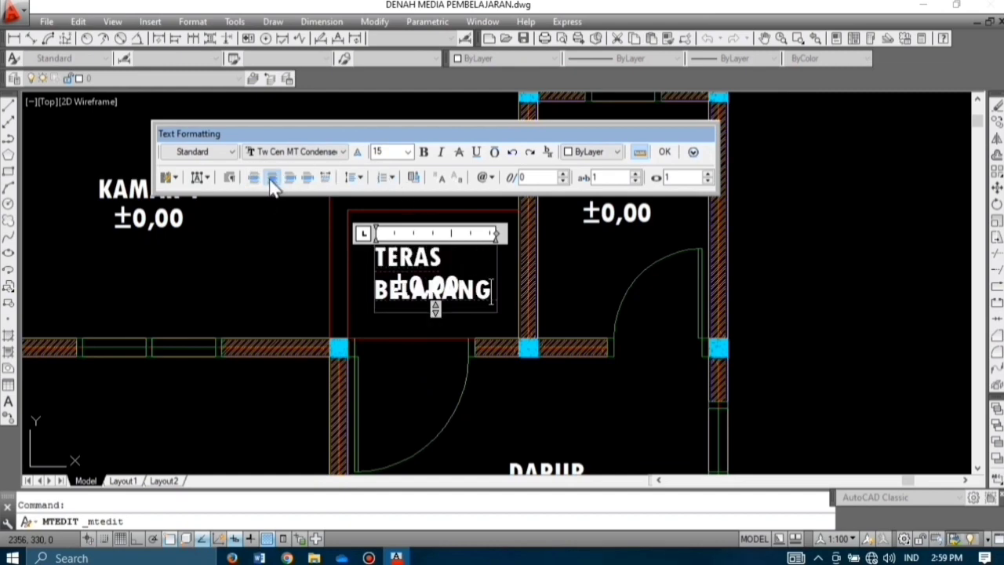
drag(496, 290, 463, 279)
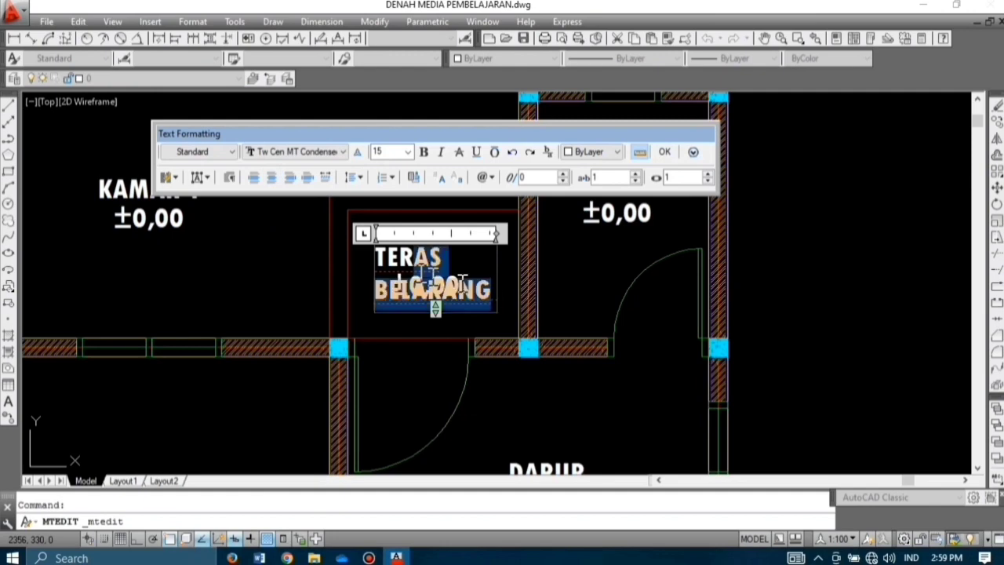
click(273, 181)
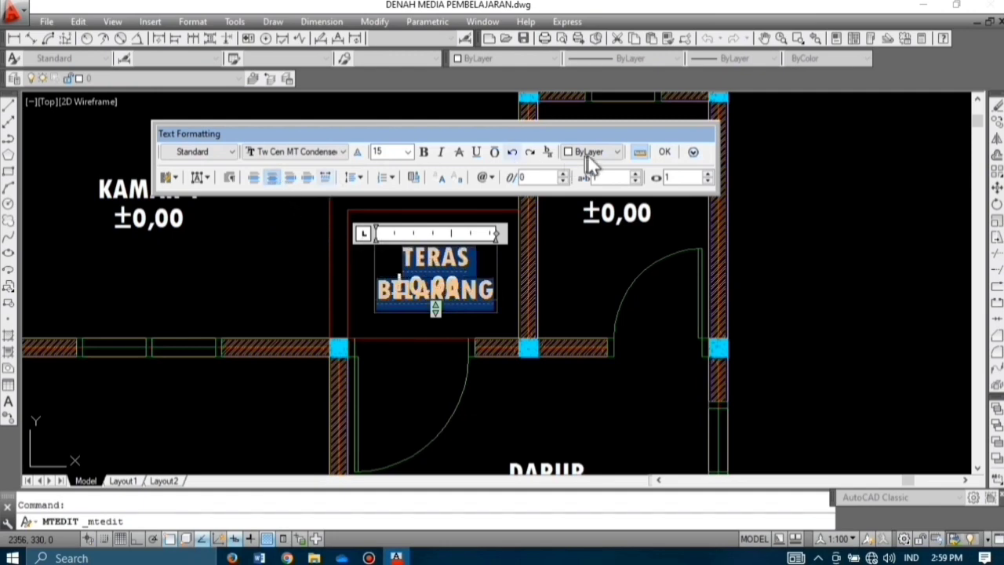
click(669, 155)
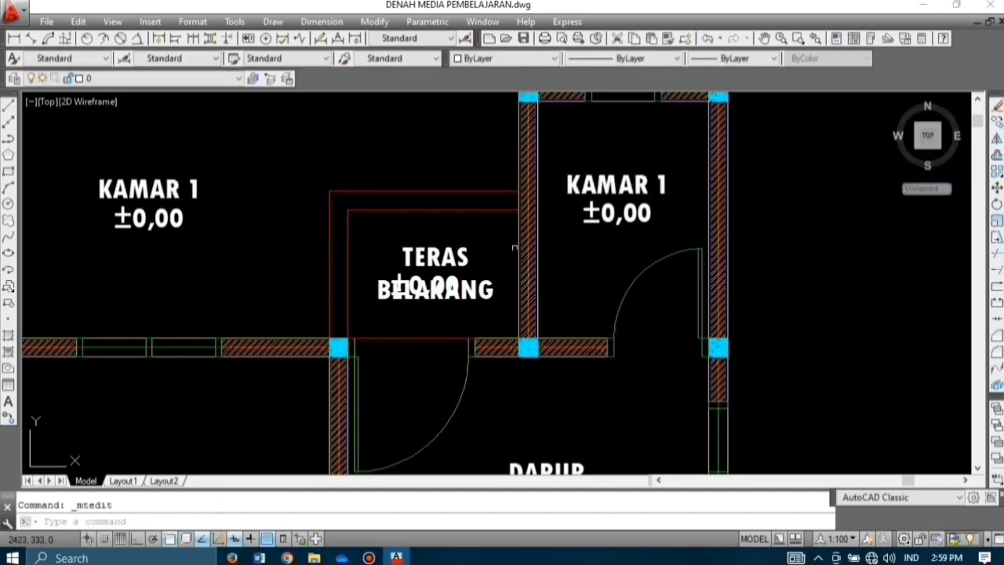
Step: Move TERAS BELAKANG up in the room and place ±0,00 just beneath it
click(441, 257)
text(m)
key(space)
click(441, 257)
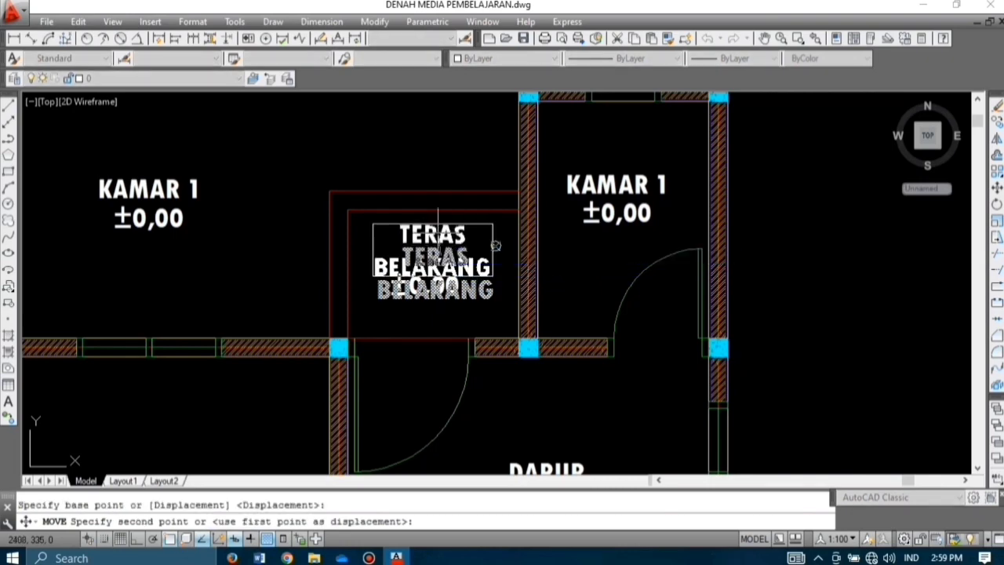
click(440, 233)
click(426, 284)
text(m)
key(space)
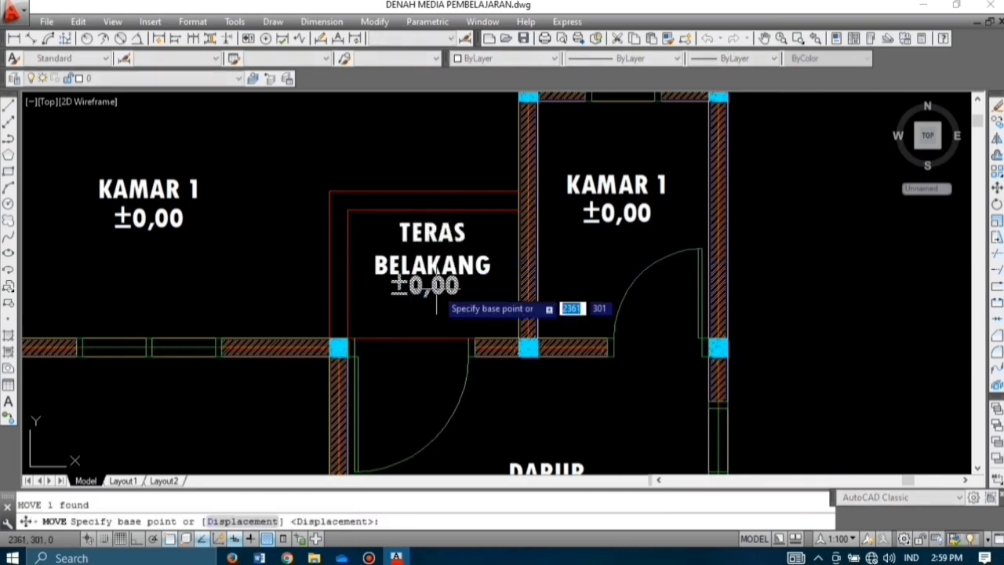
click(436, 306)
click(436, 309)
click(538, 253)
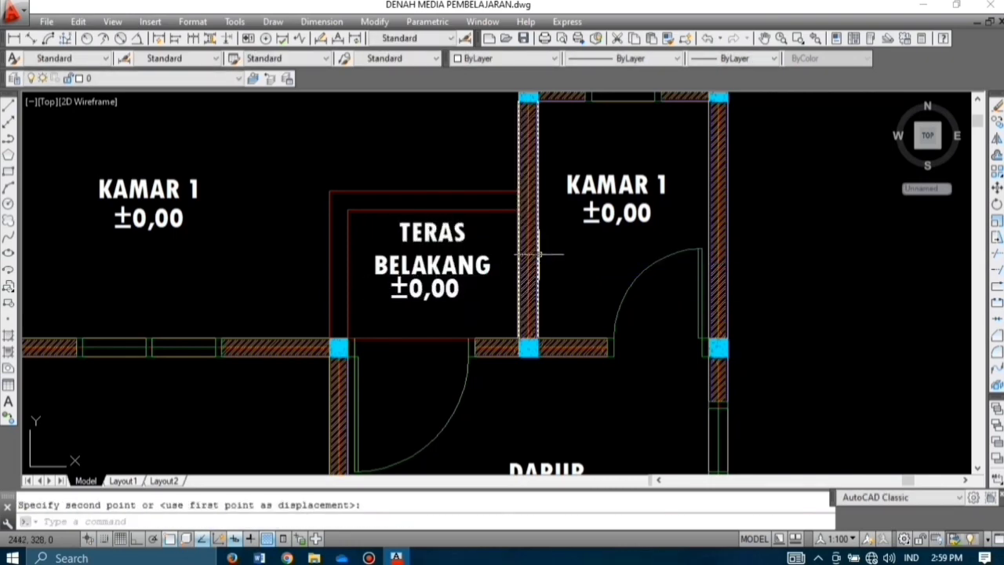
Step: Rename the lower KAMAR 1 label to TAMAN DEPAN, widened to fit on one line
scroll(467, 220, down, 10)
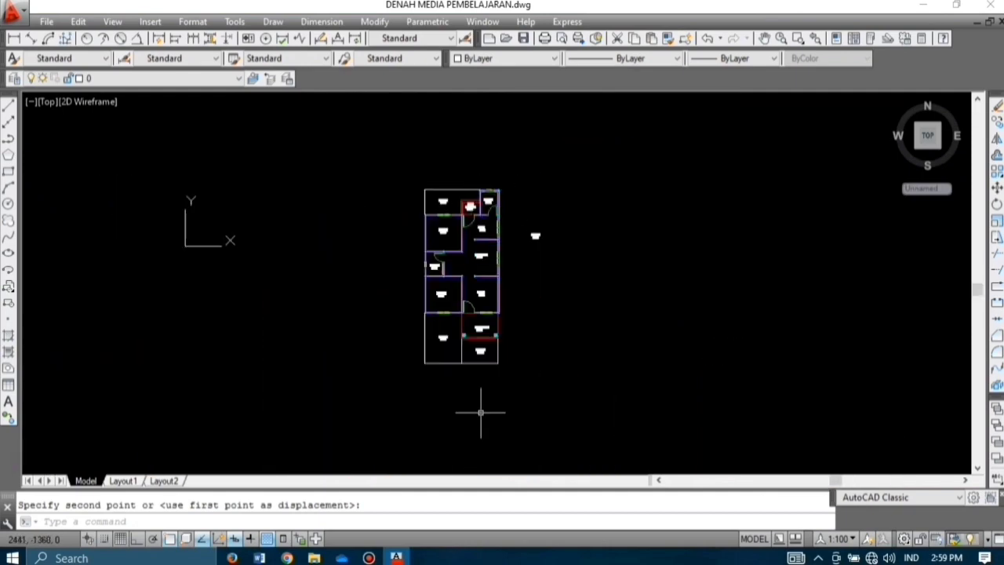
scroll(481, 412, up, 8)
scroll(544, 337, down, 2)
scroll(561, 379, up, 2)
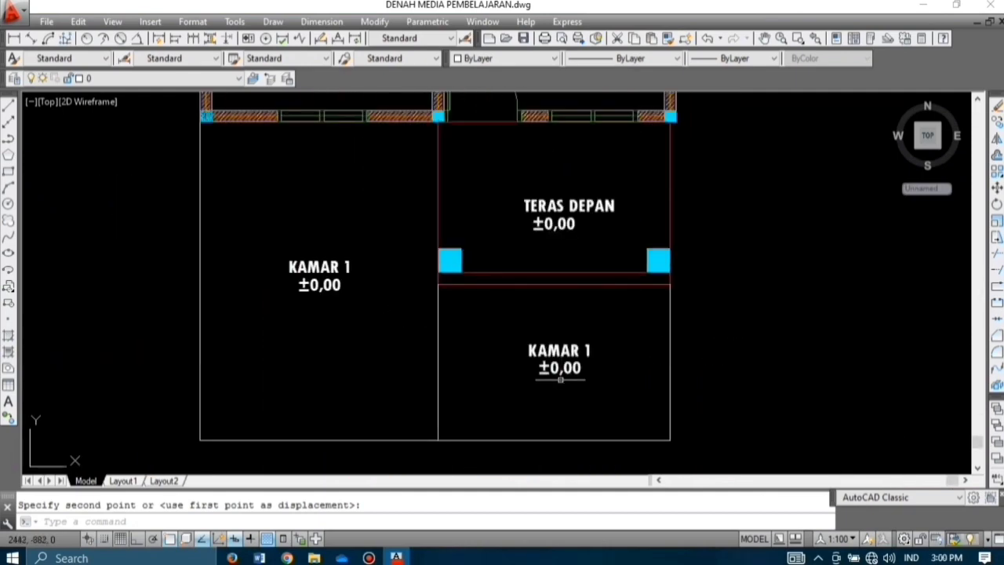
scroll(560, 379, up, 3)
double_click(628, 307)
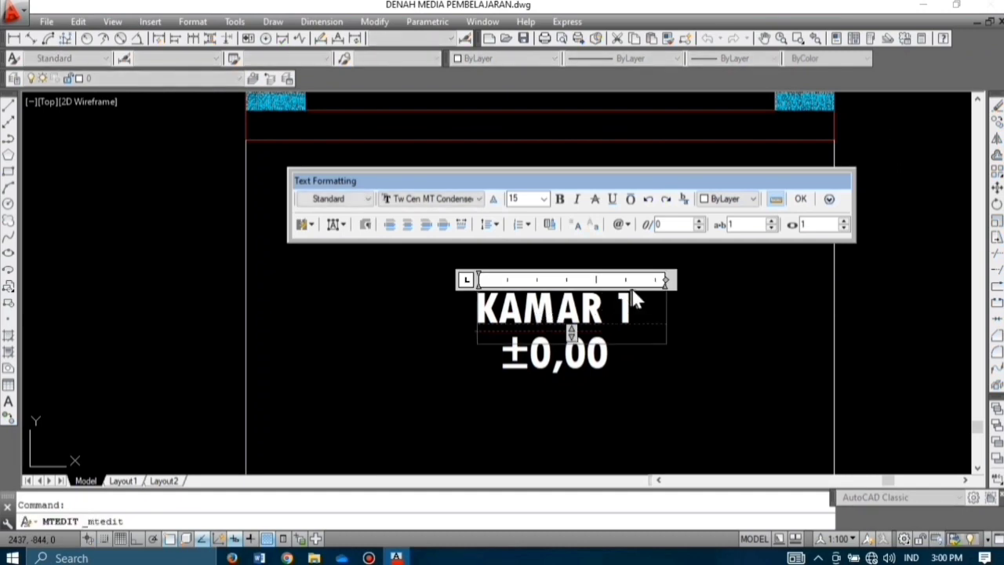
key(BackSpace)
key(BackSpace)
key(BackSpace)
key(BackSpace)
key(BackSpace)
key(BackSpace)
key(BackSpace)
text(TAMAN D)
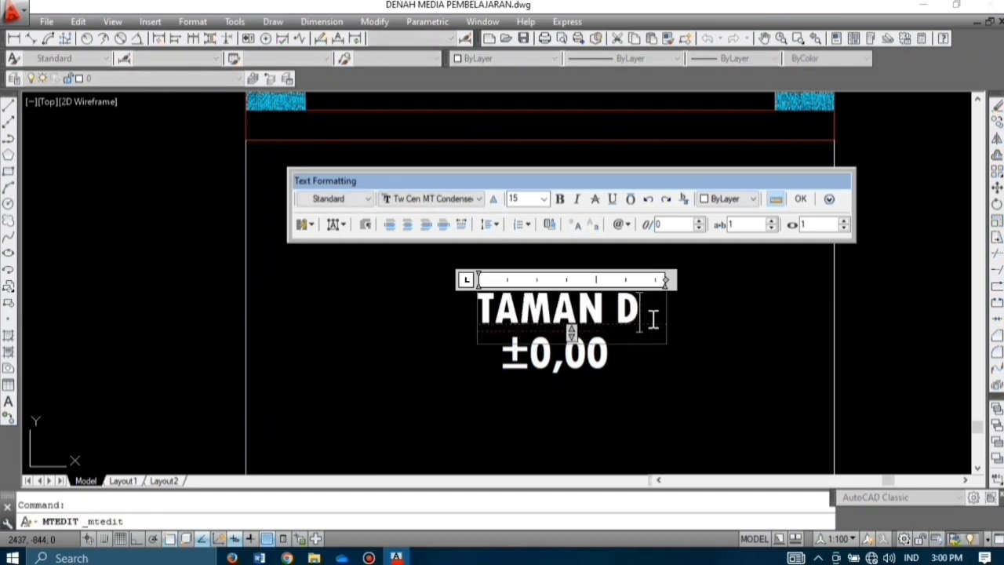
text(EPAN)
drag(663, 283, 773, 284)
key(BackSpace)
text(N)
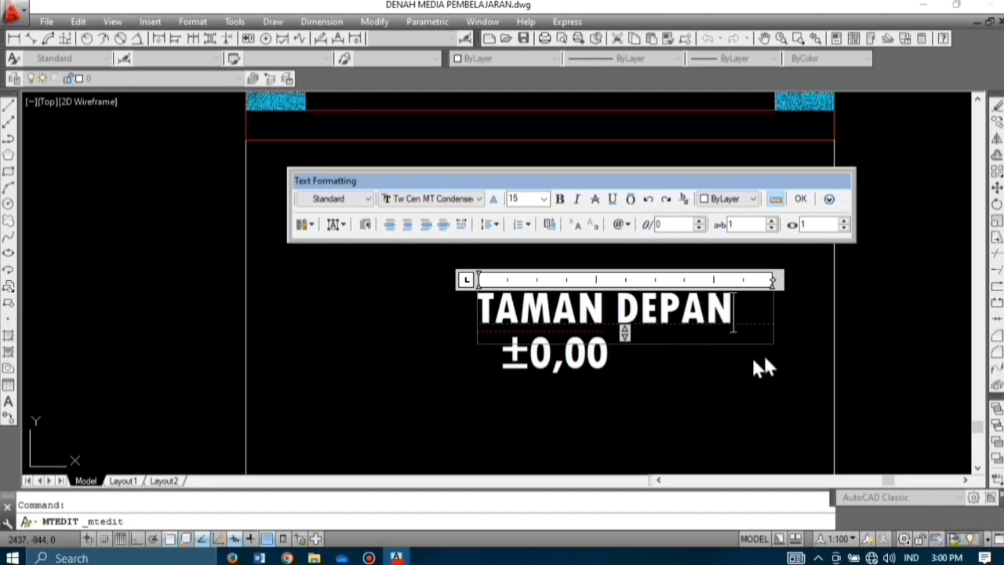
click(660, 364)
Step: Change the front garden's floor level from ±0,00 to -0,30
double_click(555, 368)
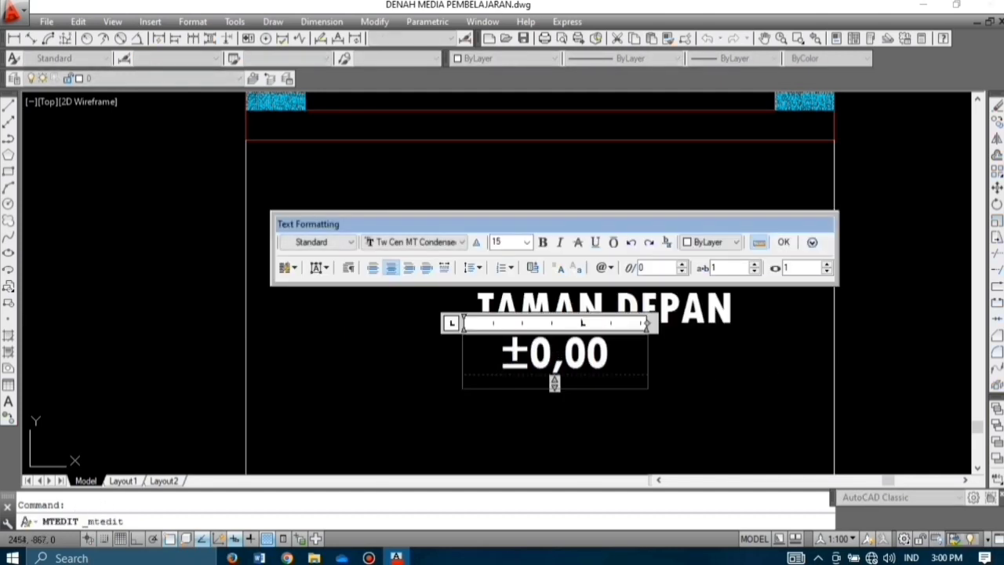
key(BackSpace)
text(-)
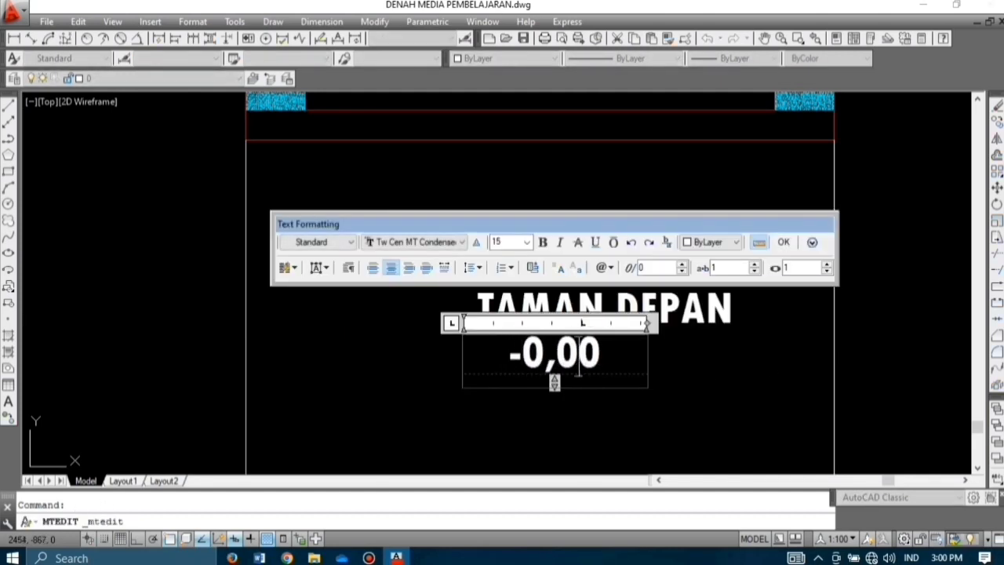
key(BackSpace)
text(3)
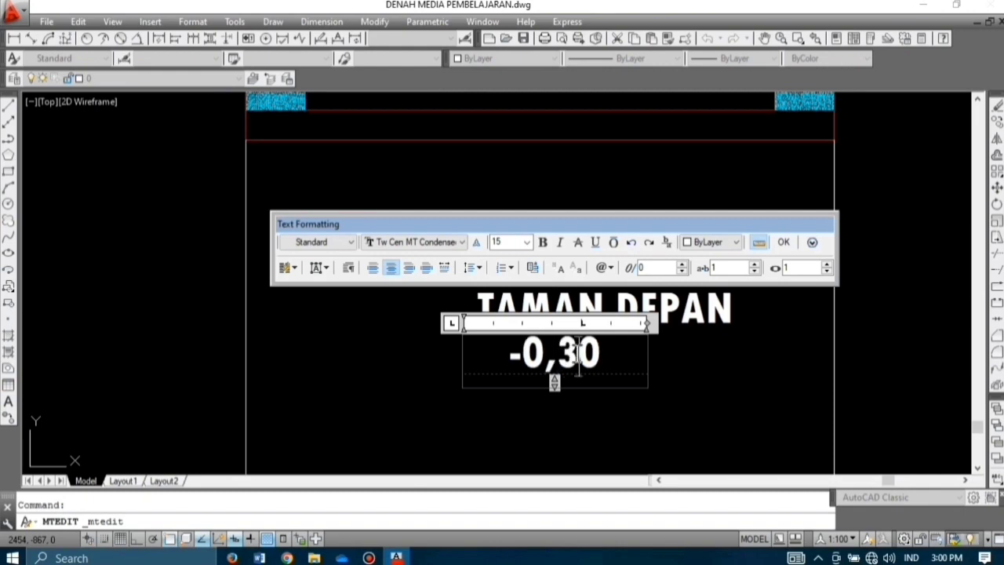
click(785, 242)
Step: Replace the upper KAMAR 1 label with TAMAN BELAKANG on a single line
scroll(599, 294, down, 3)
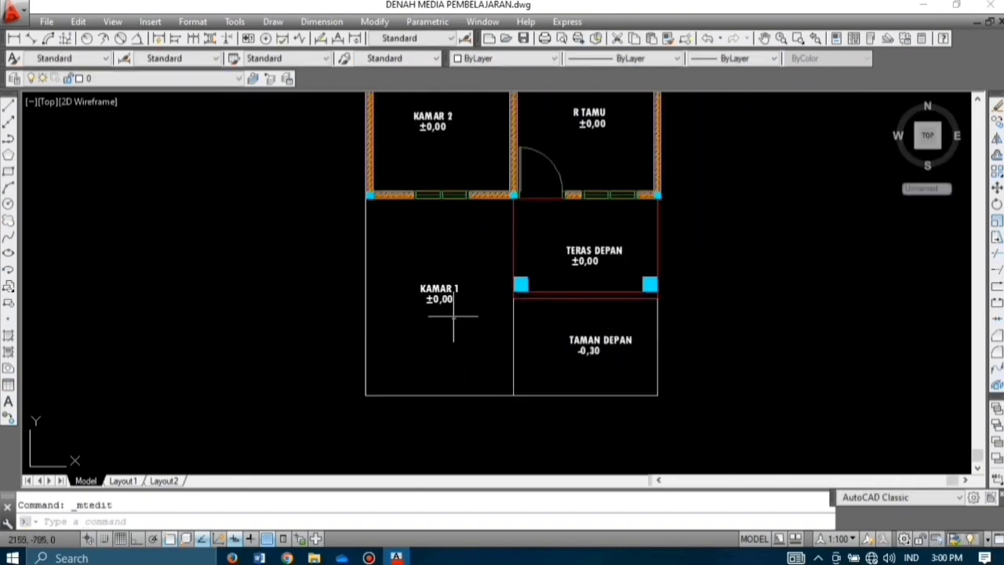
scroll(420, 383, down, 4)
scroll(422, 125, up, 5)
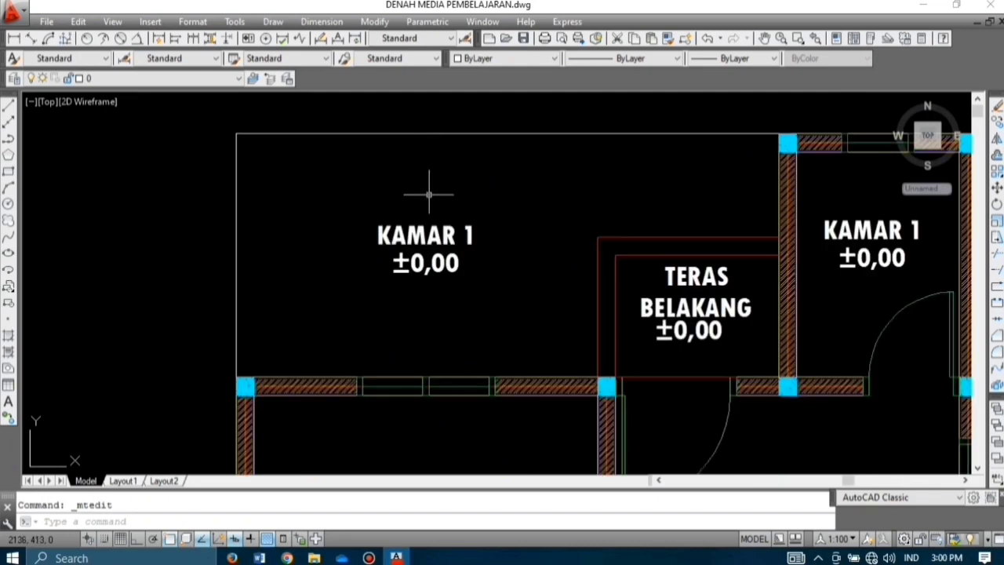
scroll(425, 240, up, 3)
double_click(425, 235)
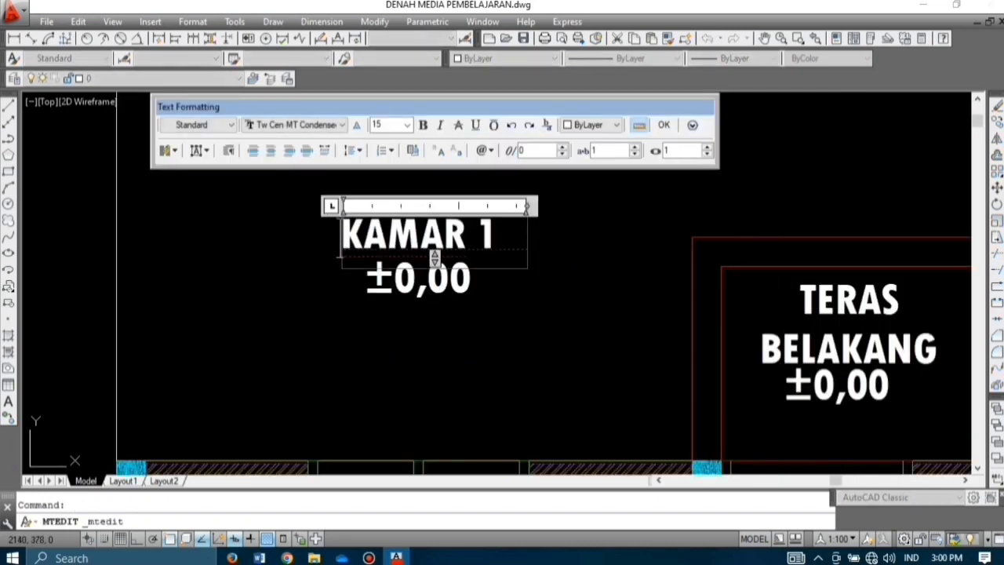
text(TAMAN)
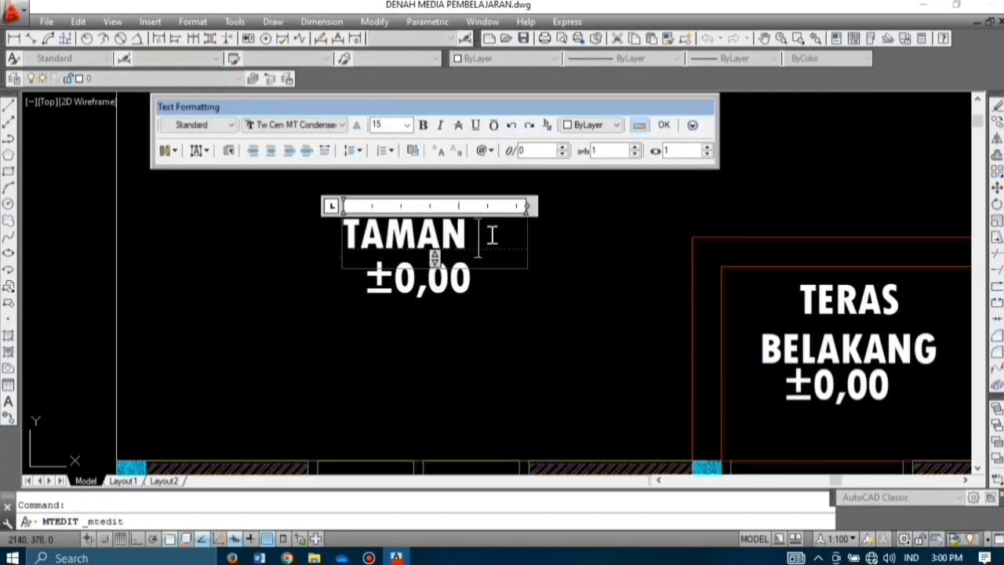
key(Return)
text(BELAKANG)
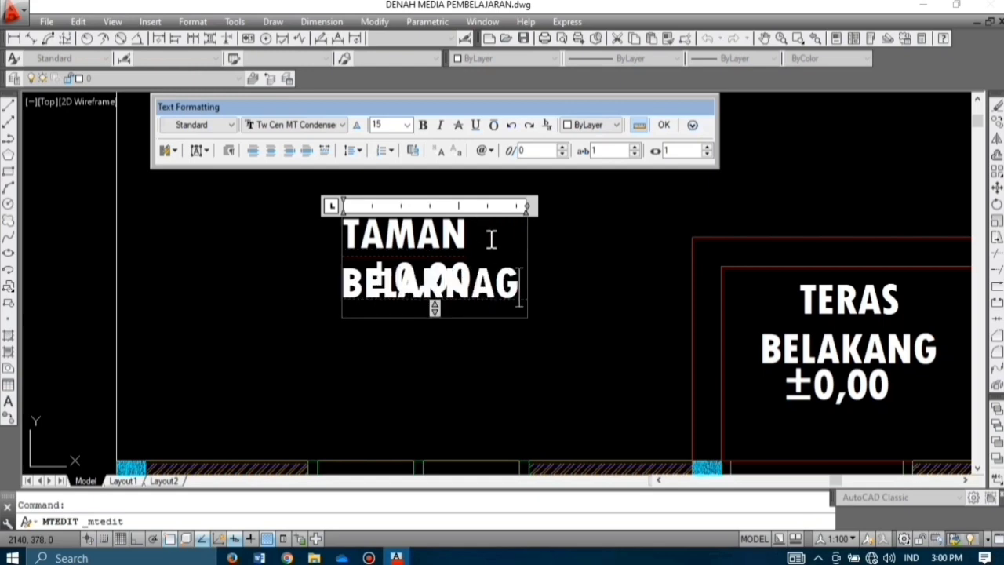
key(BackSpace)
key(BackSpace)
key(BackSpace)
text(ANG)
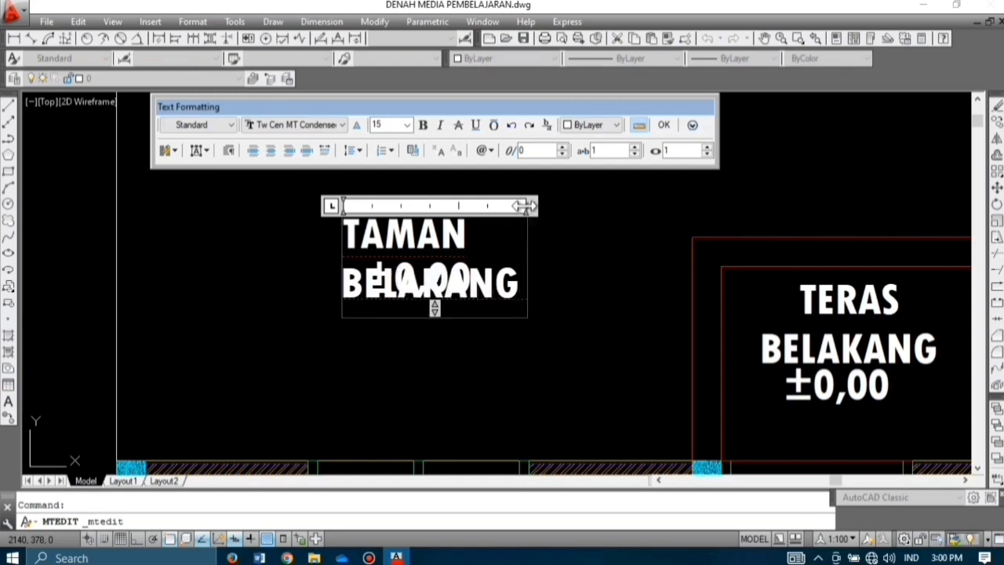
drag(524, 205, 688, 206)
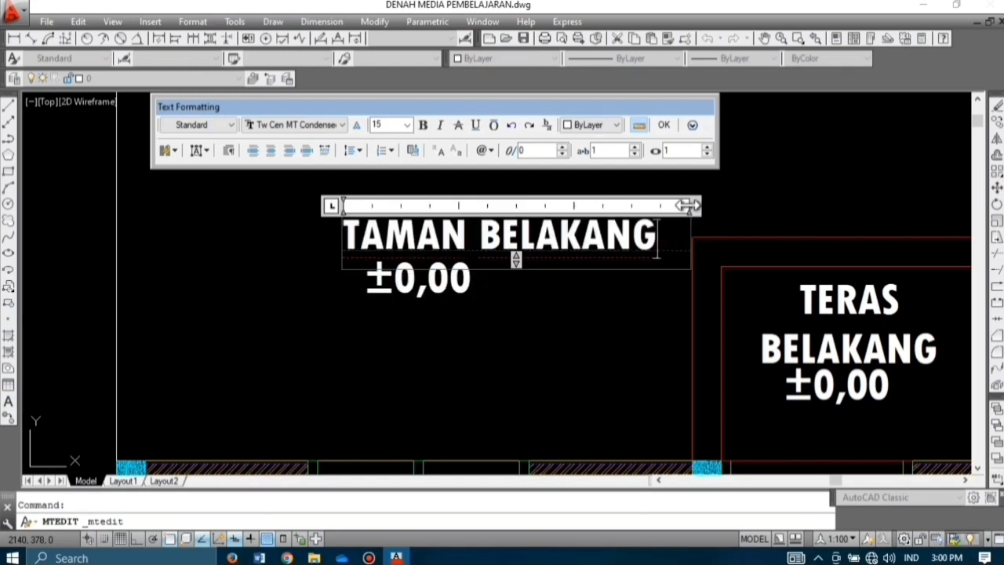
click(453, 297)
Step: Change the back garden's floor level from ±0,00 to -0,30
click(454, 278)
double_click(404, 284)
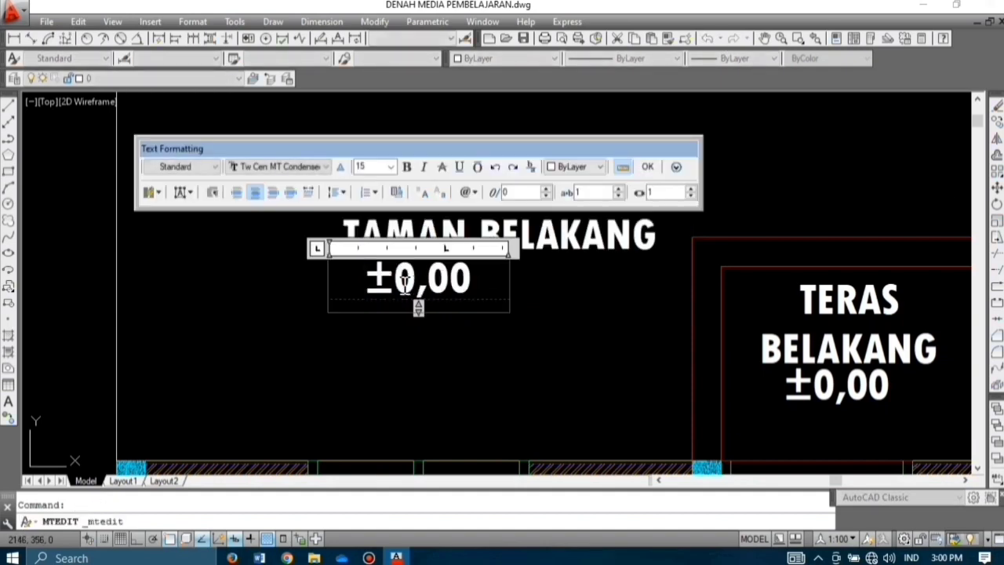
click(393, 285)
key(BackSpace)
text(-)
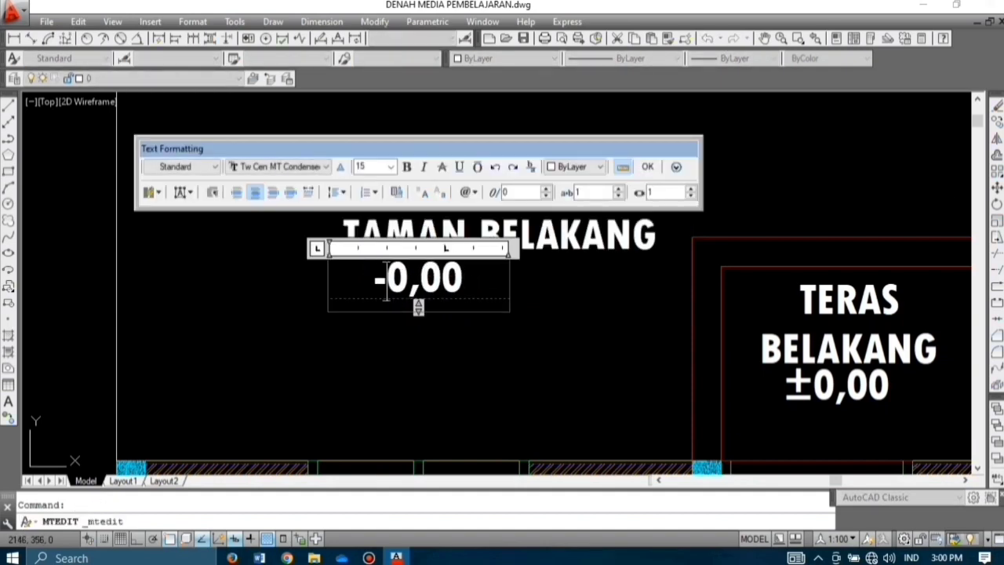
click(437, 280)
key(BackSpace)
text(3)
click(648, 166)
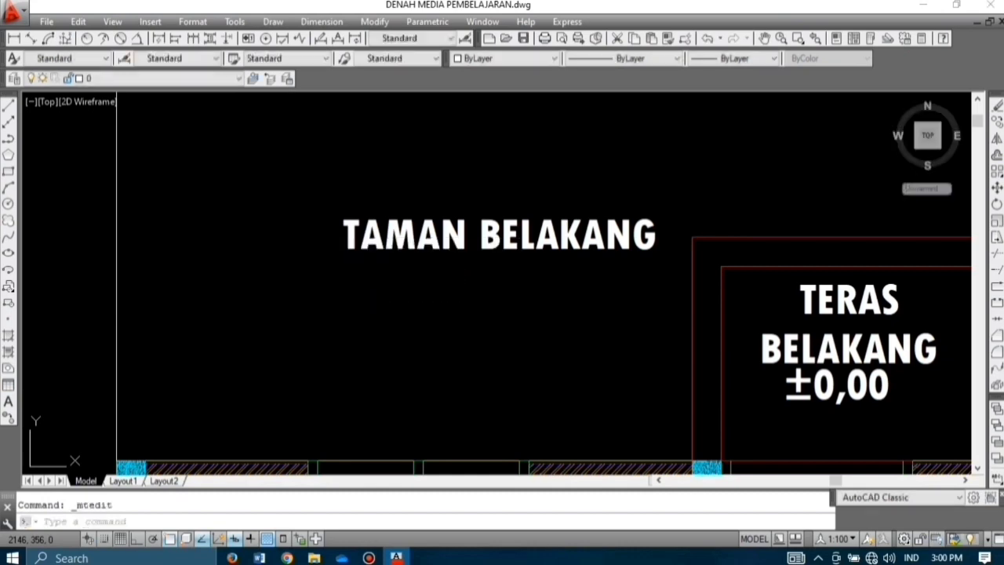
Step: Rename the remaining KAMAR 1 label to CARPOT
scroll(533, 173, down, 6)
scroll(533, 186, up, 8)
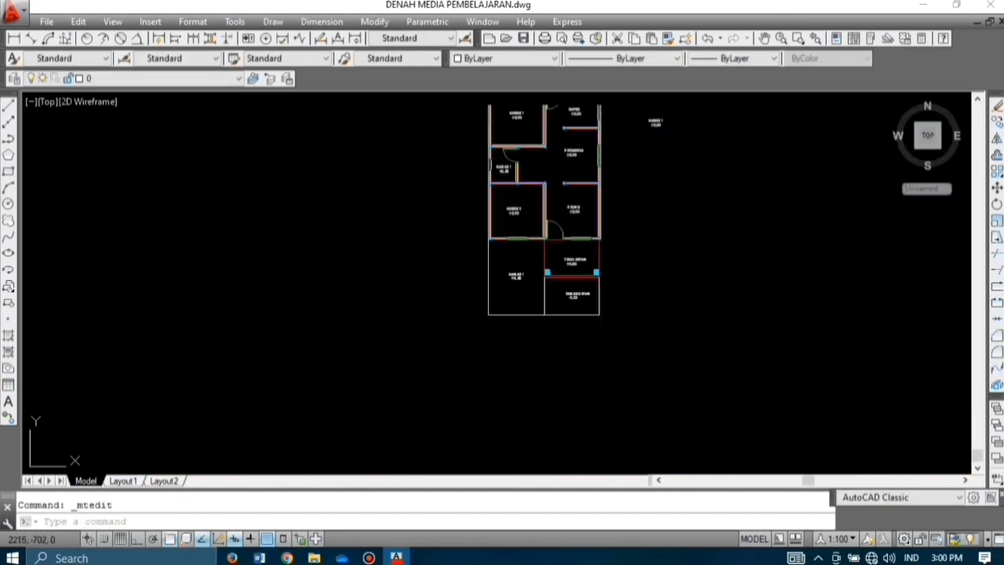
double_click(469, 295)
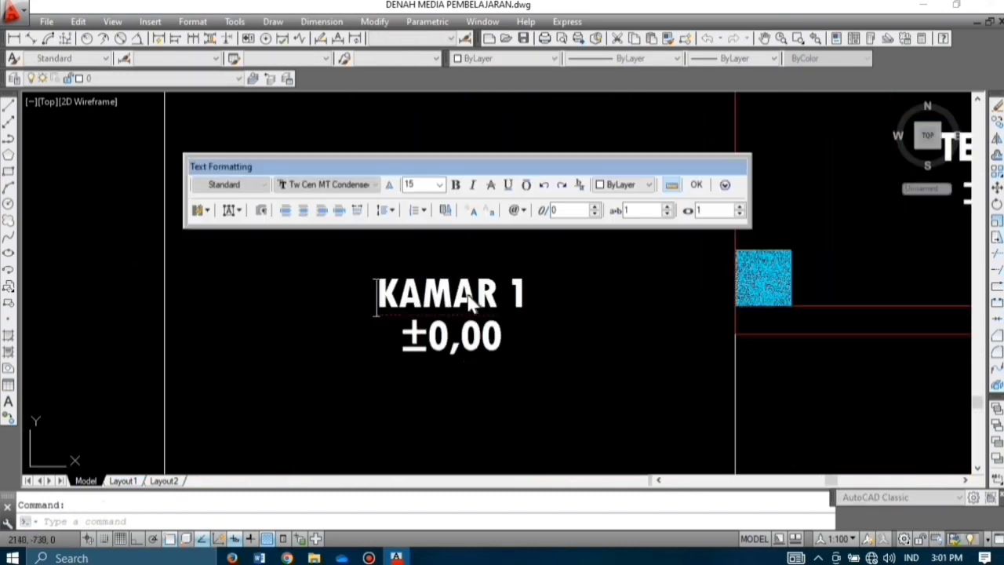
key(BackSpace)
key(BackSpace)
key(BackSpace)
key(BackSpace)
key(BackSpace)
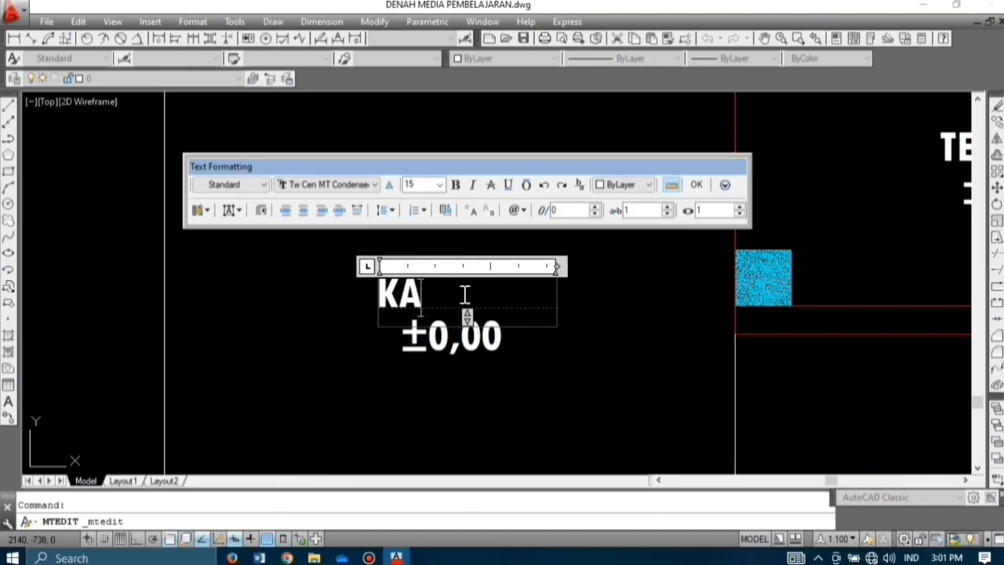
text(CARPOT)
click(697, 184)
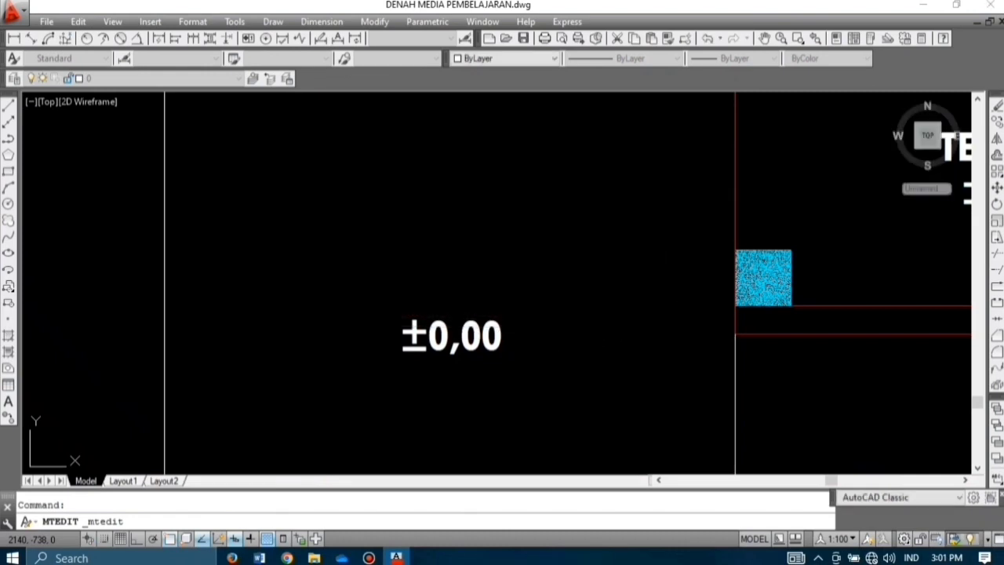
Step: Change the carport's floor level from ±0,00 to -0,28
double_click(433, 336)
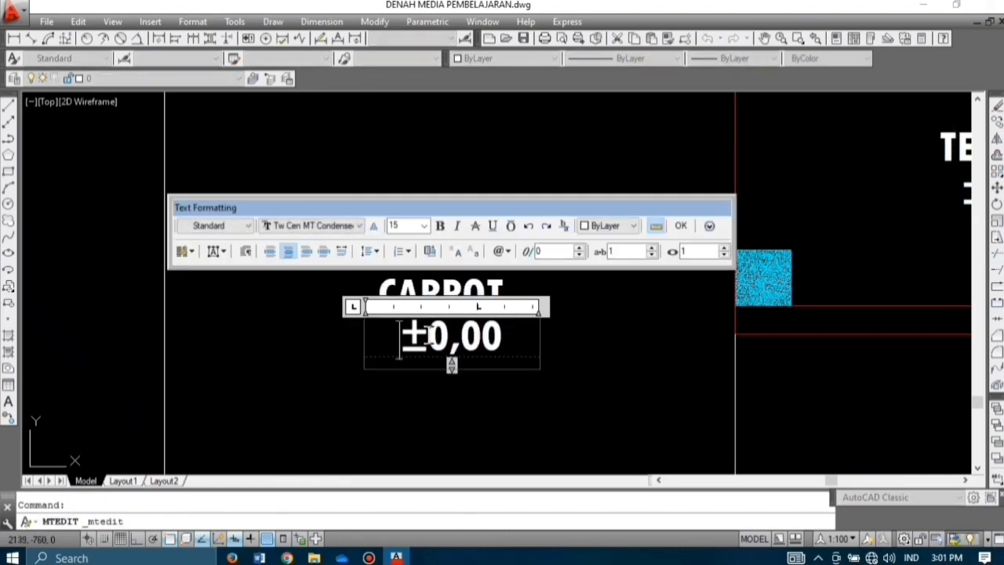
key(BackSpace)
text(-)
key(BackSpace)
key(BackSpace)
text(28)
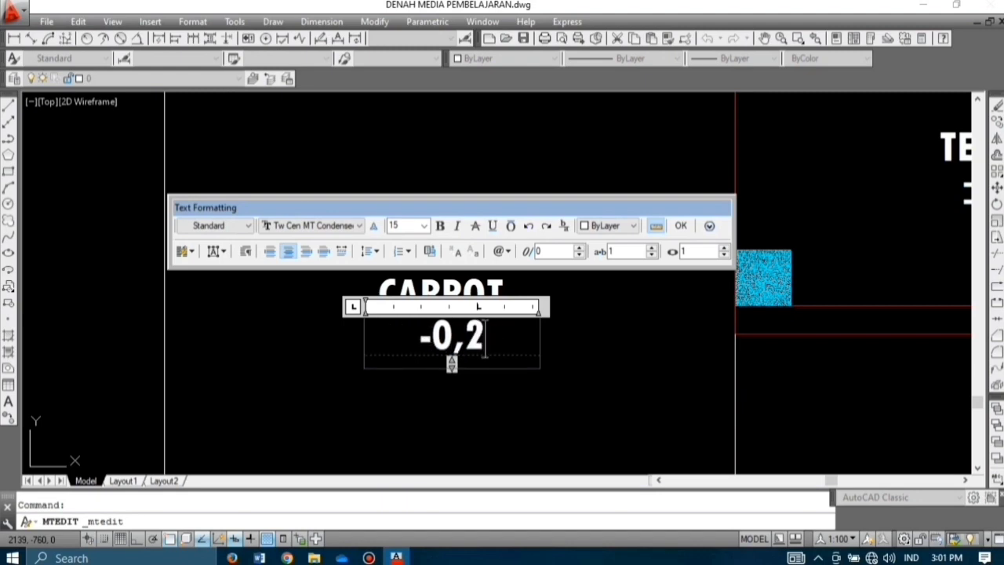
click(681, 226)
scroll(525, 255, down, 5)
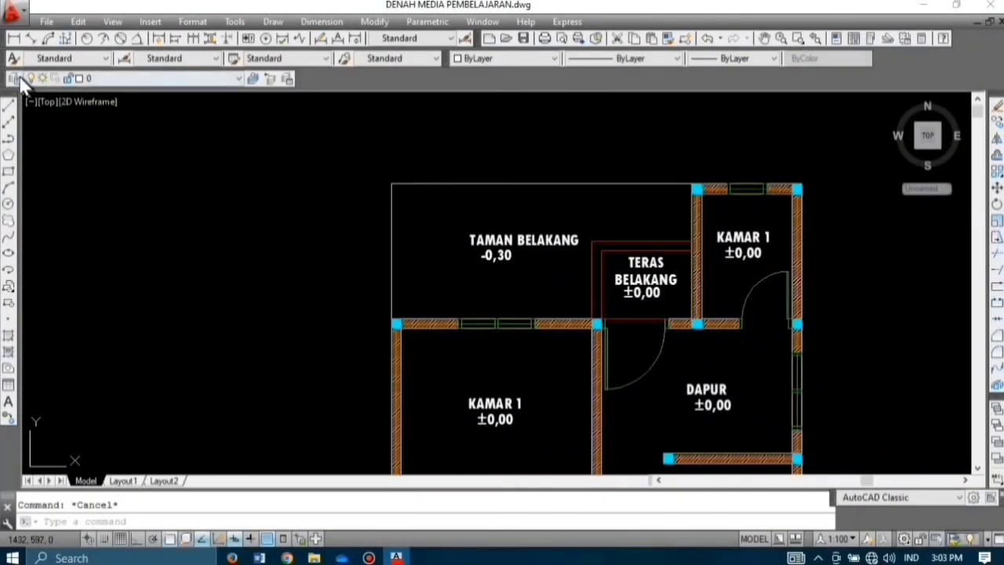
Step: Add a layer named GRID in Layer Properties and select it as the current layer
click(14, 78)
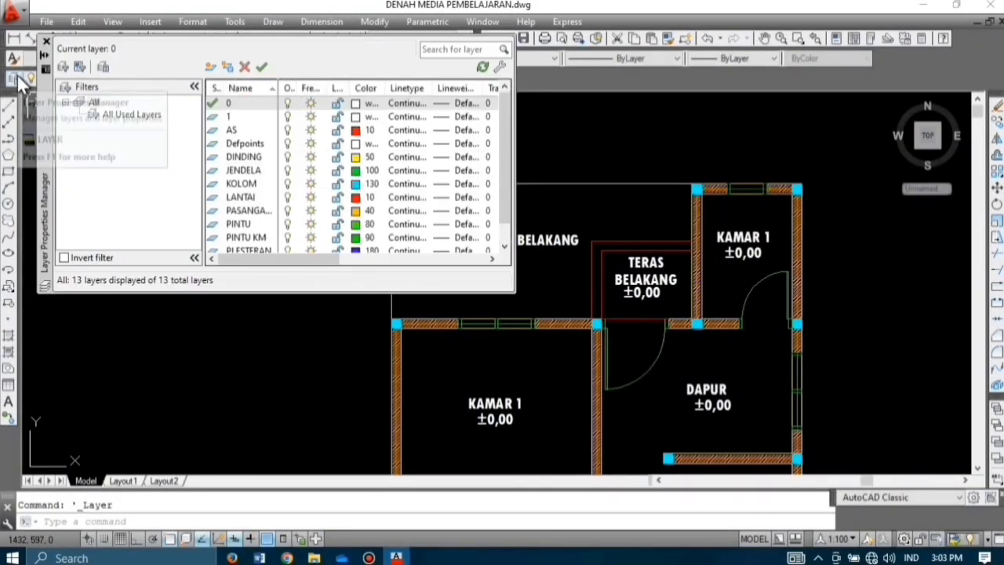
click(212, 68)
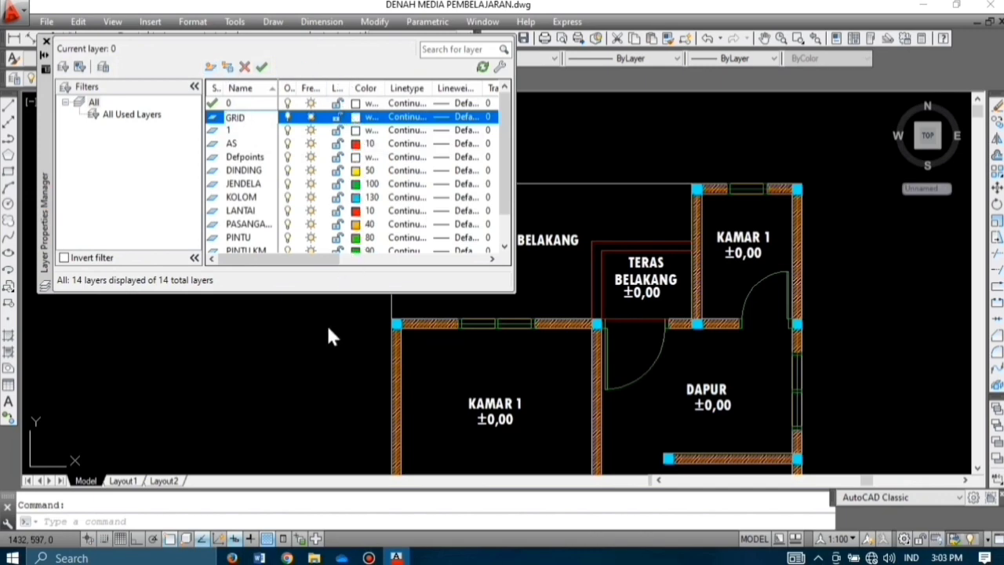
key(Return)
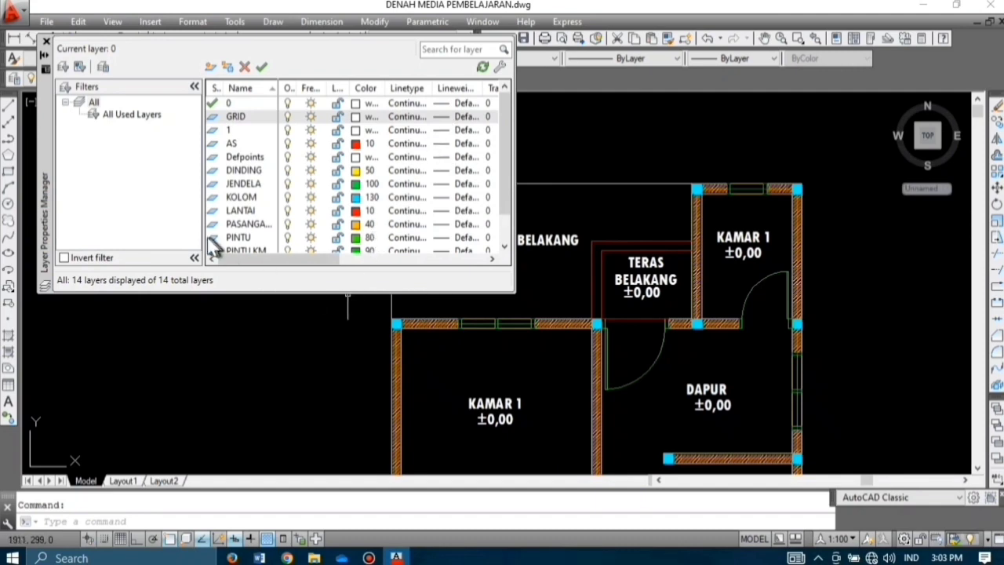
click(46, 41)
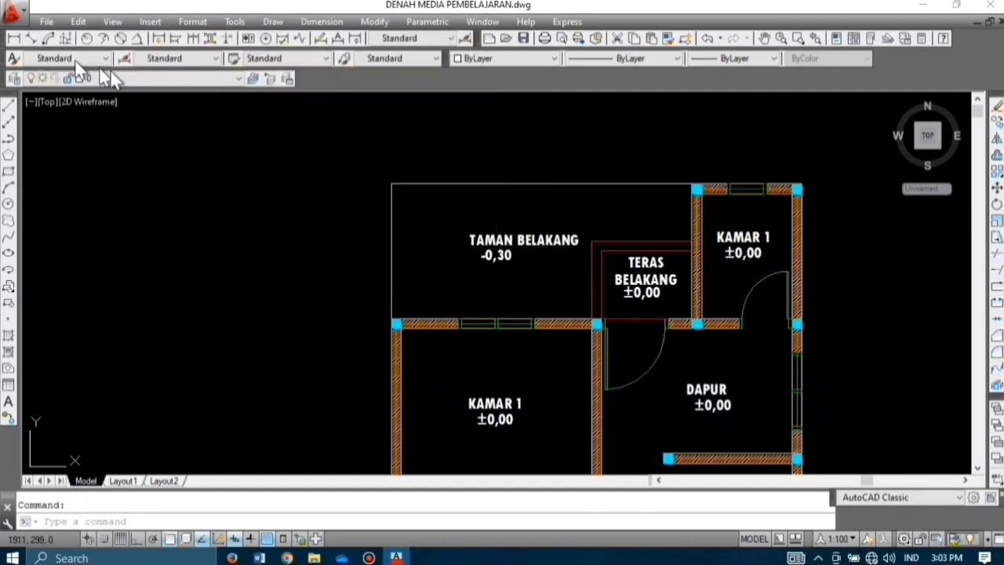
click(138, 79)
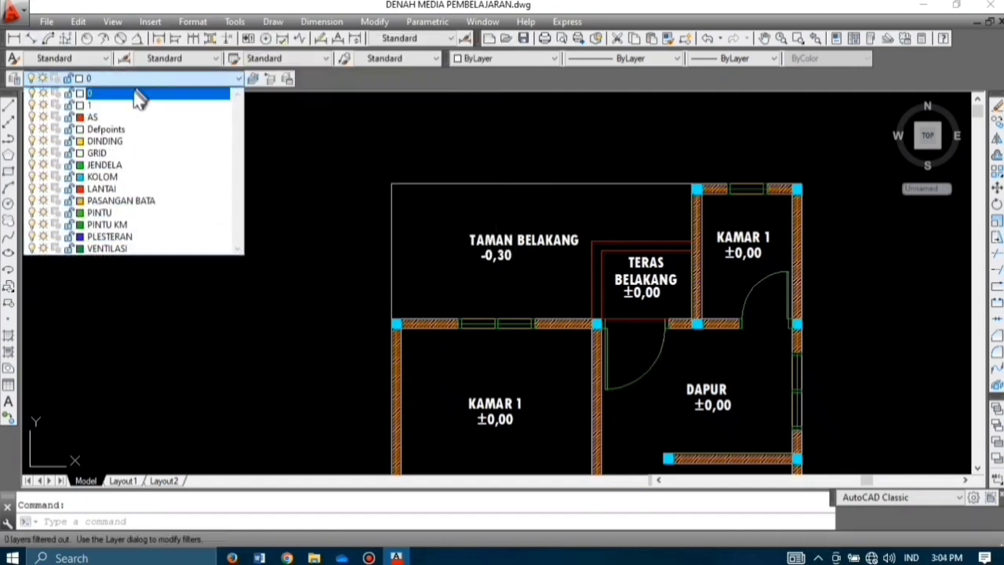
click(124, 151)
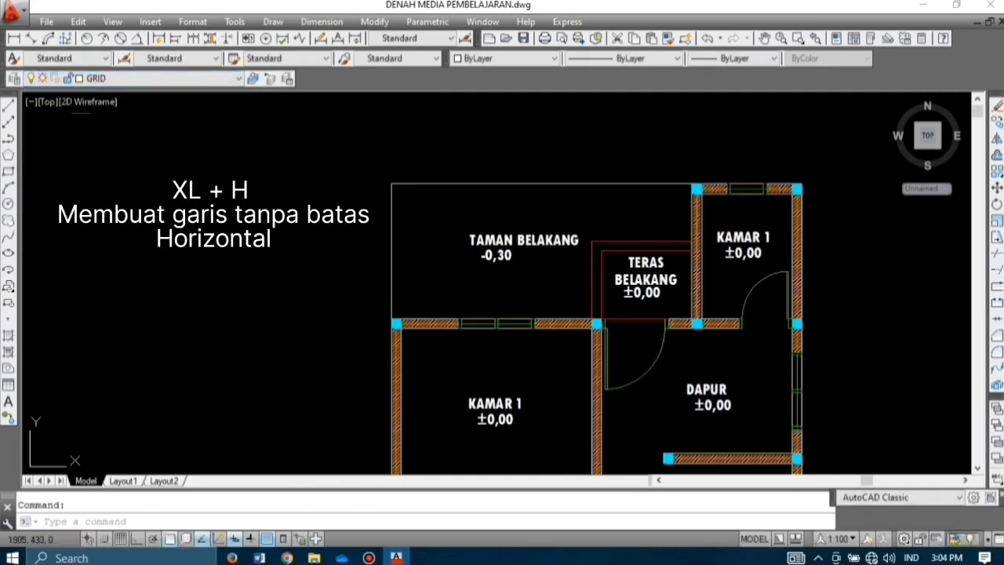
Step: Draw horizontal XLINE construction lines through the plan's top edge, wall corner, terrace columns and bottom edge
text(xl)
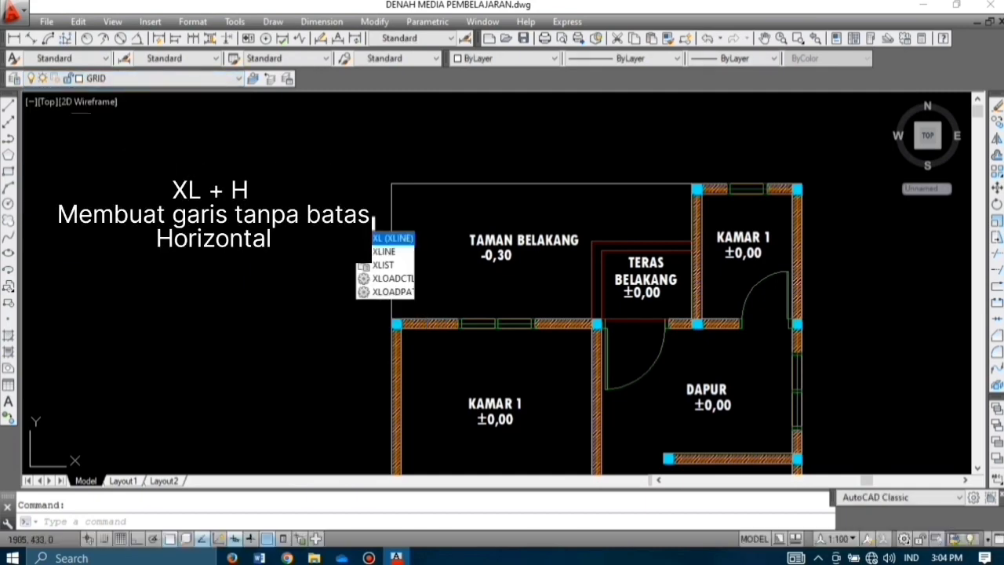
key(Return)
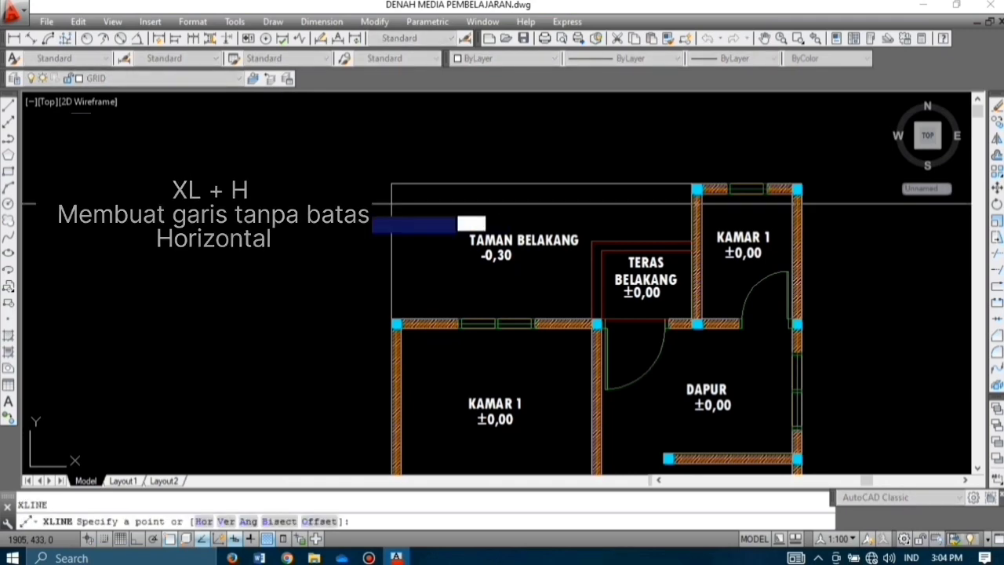
key(Return)
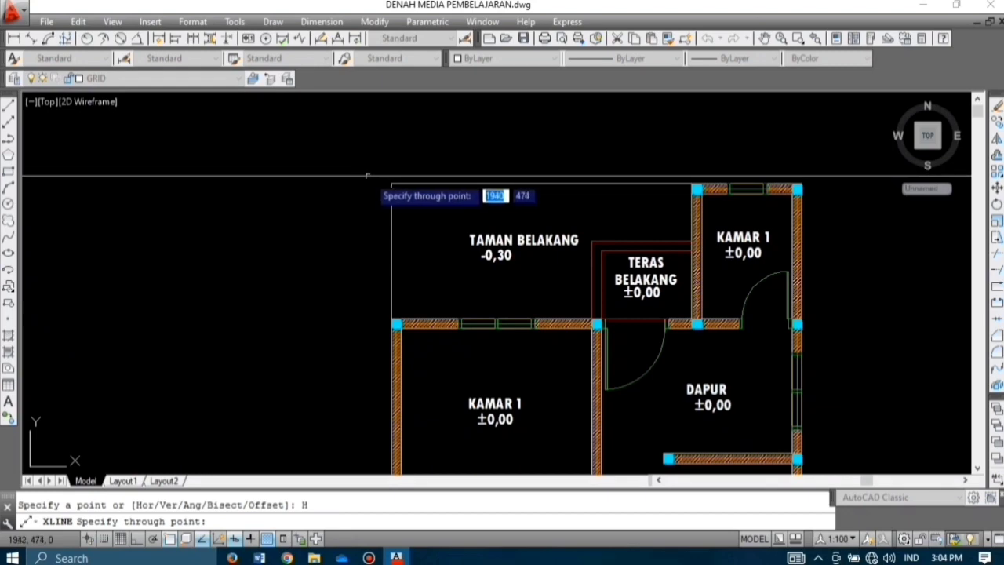
click(391, 183)
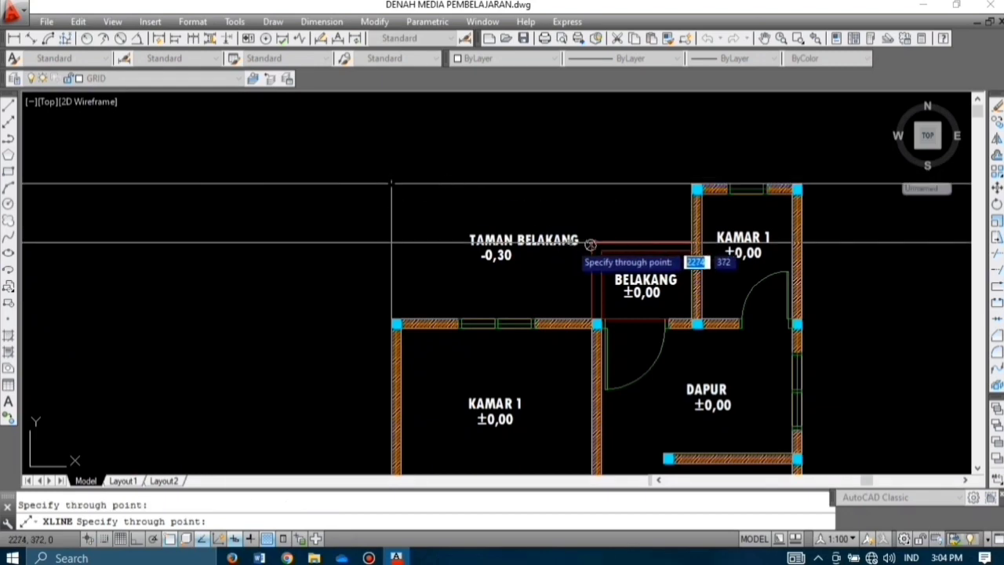
scroll(429, 287, up, 5)
scroll(428, 287, down, 8)
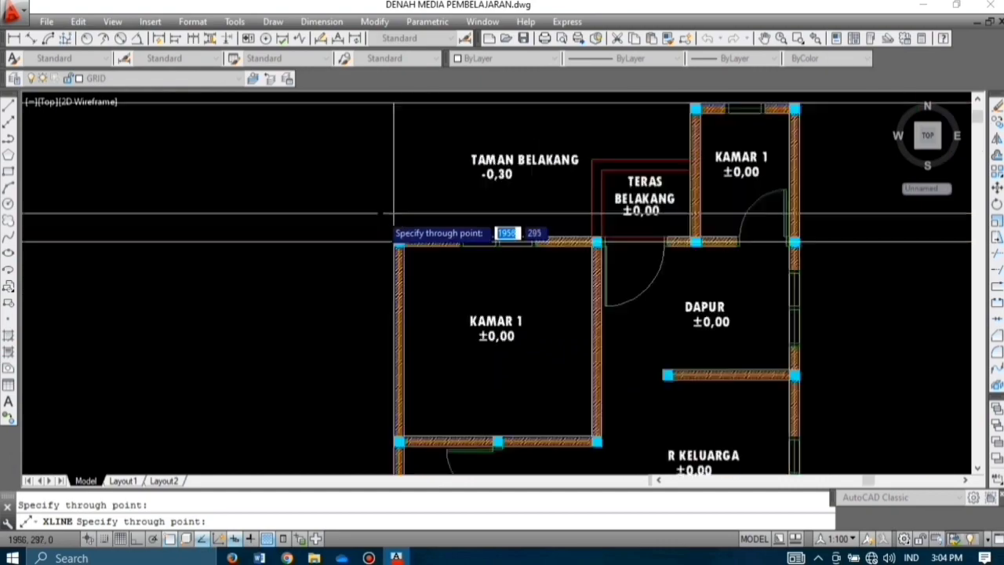
scroll(537, 261, up, 7)
scroll(173, 321, down, 6)
scroll(422, 270, up, 6)
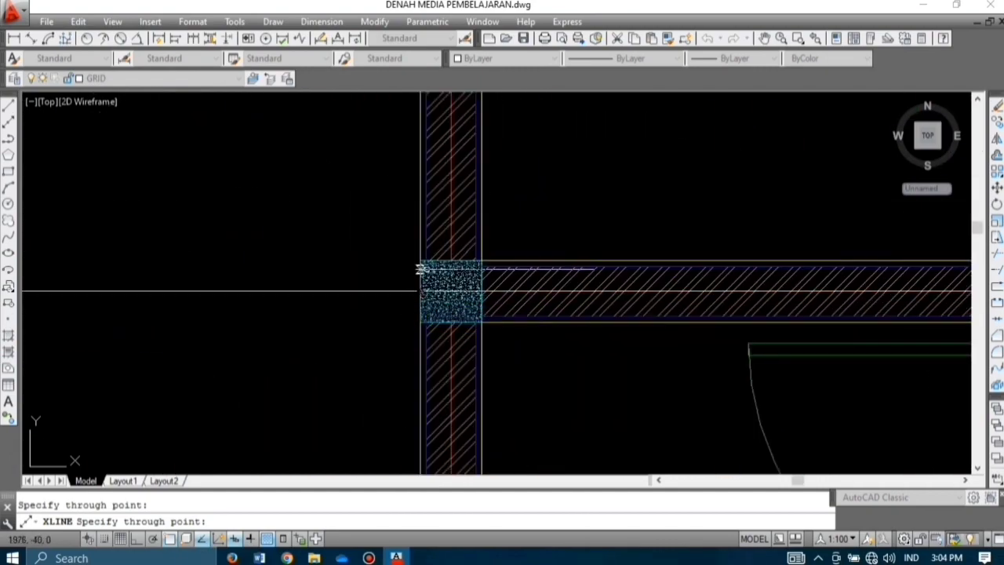
scroll(431, 390, down, 7)
scroll(399, 416, up, 6)
click(425, 352)
scroll(424, 352, down, 4)
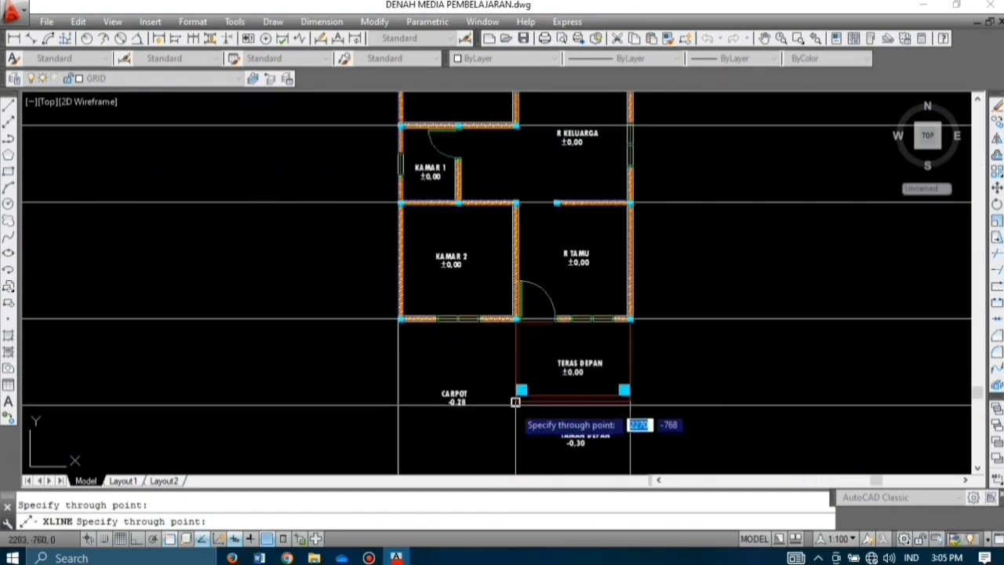
click(516, 400)
middle_drag(514, 396, 466, 311)
click(351, 393)
scroll(388, 441, down, 3)
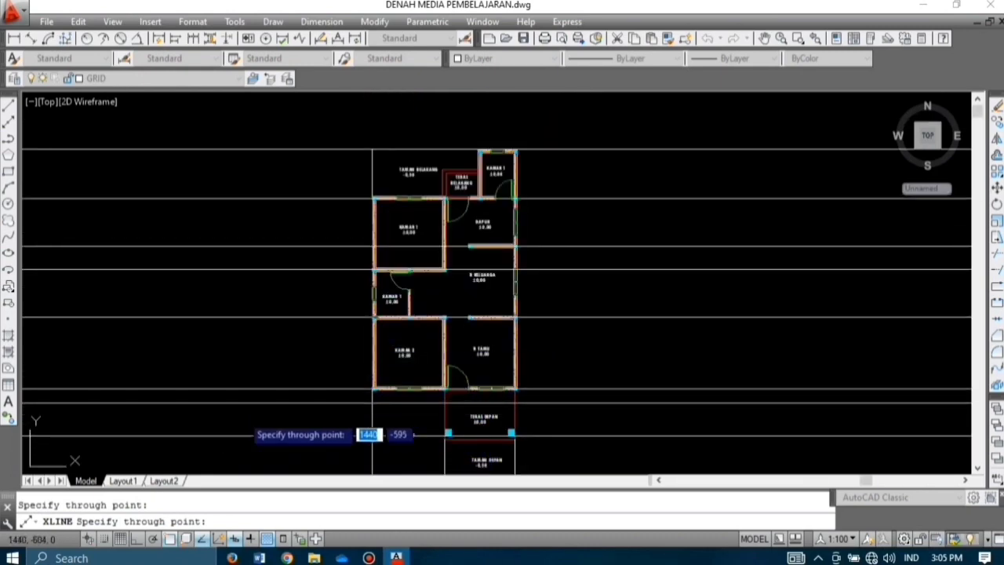
scroll(376, 303, down, 2)
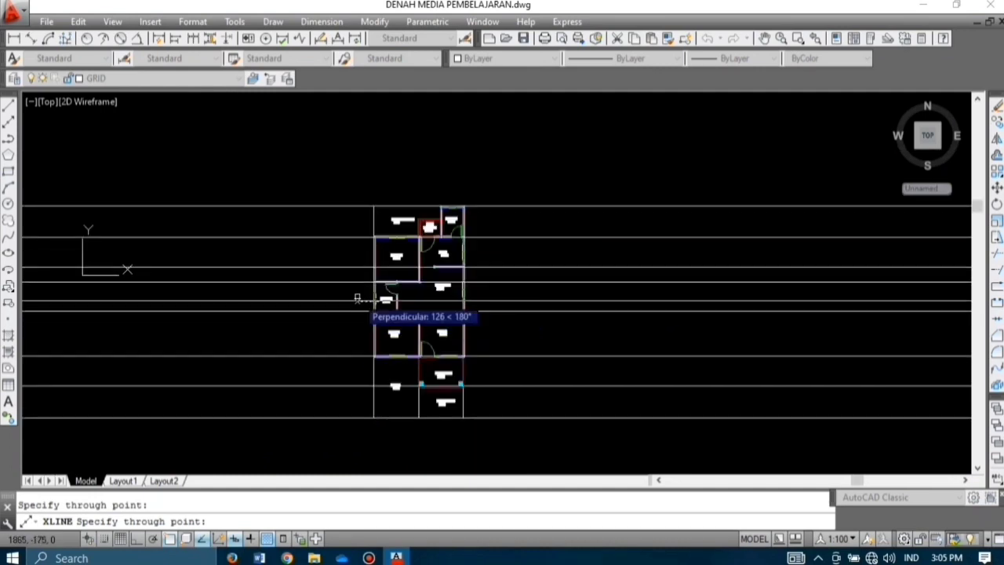
key(Escape)
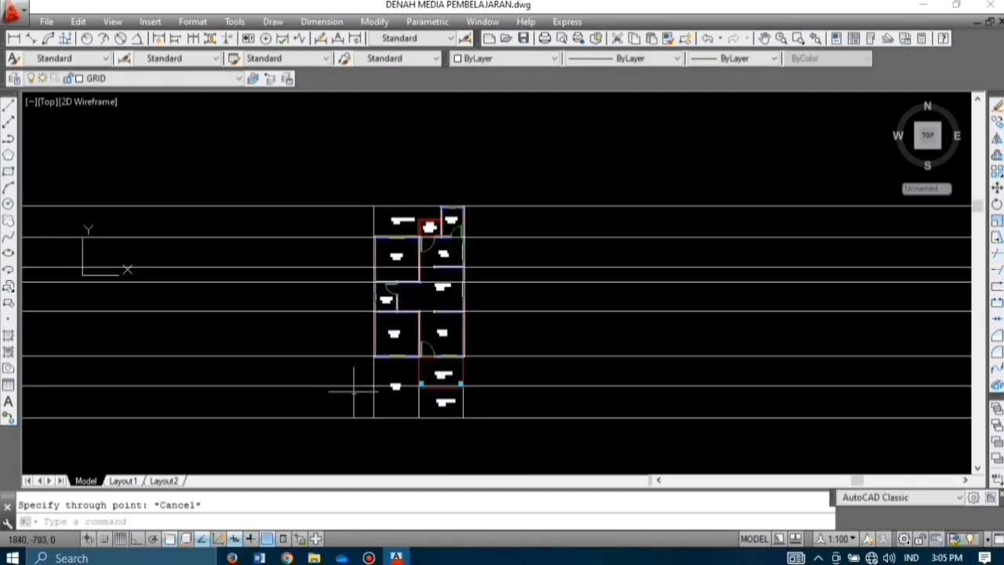
Step: Offset the bottom line 150 downward and the top line 150 upward
text(o)
key(Return)
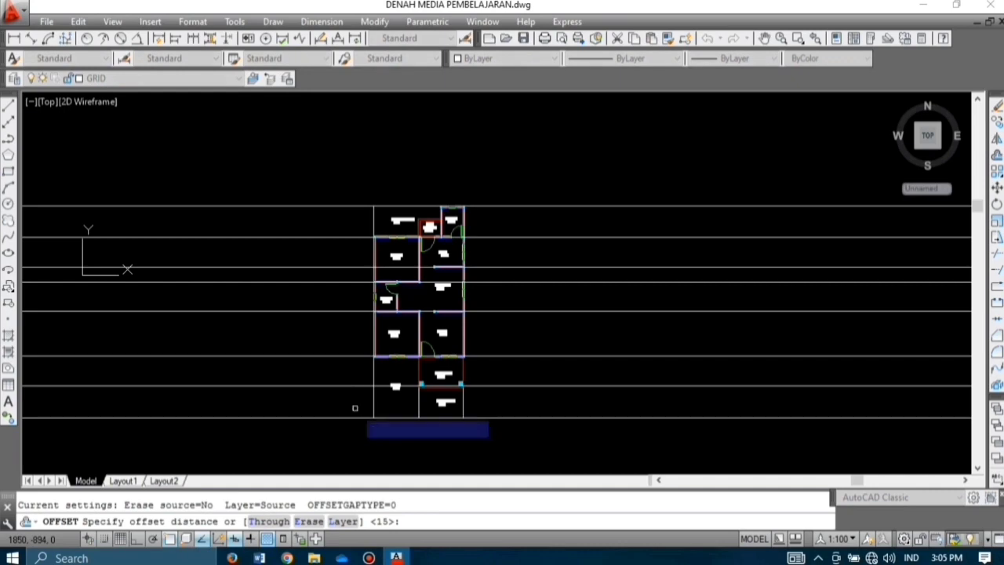
text(150)
key(Return)
click(353, 417)
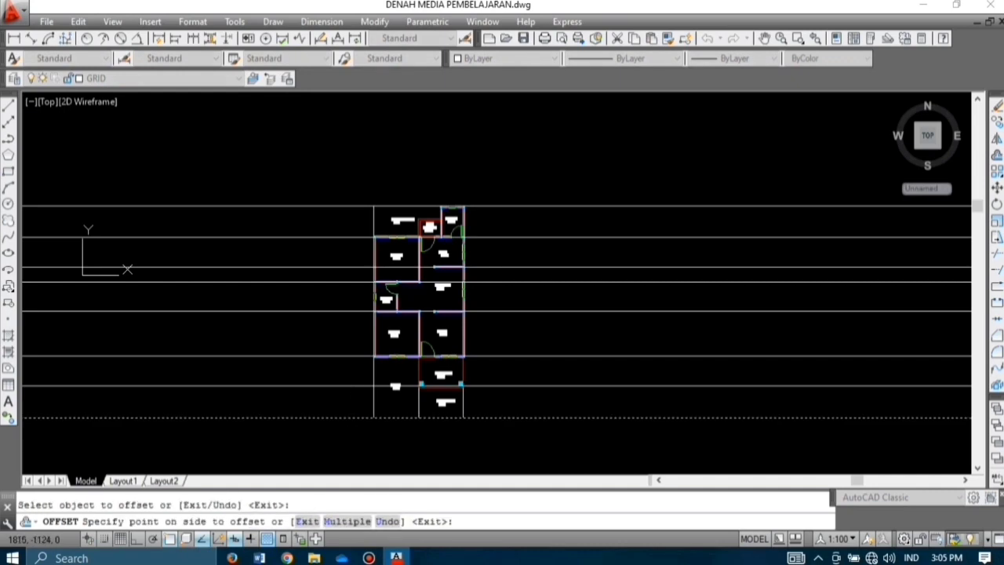
click(350, 451)
click(344, 207)
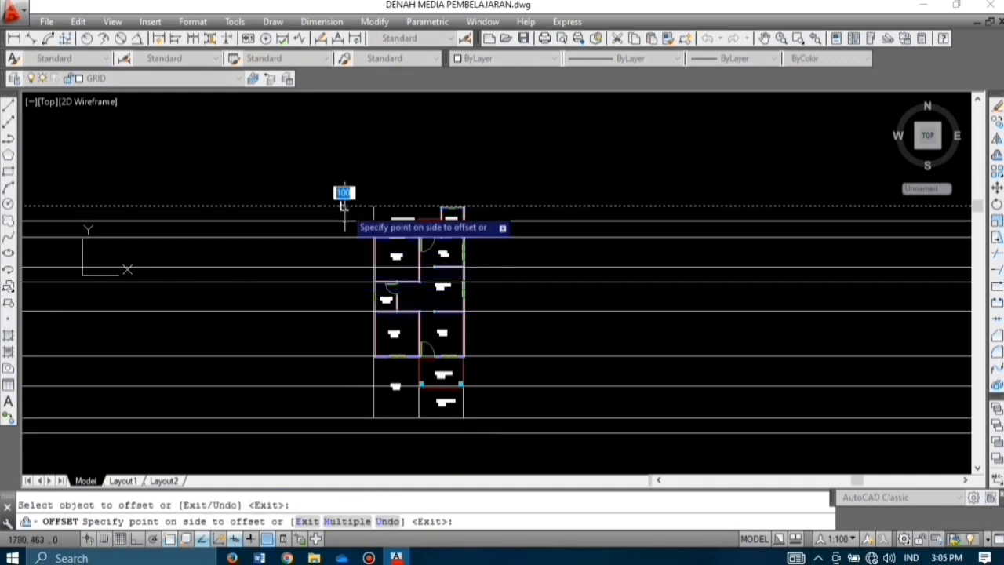
click(352, 153)
key(Escape)
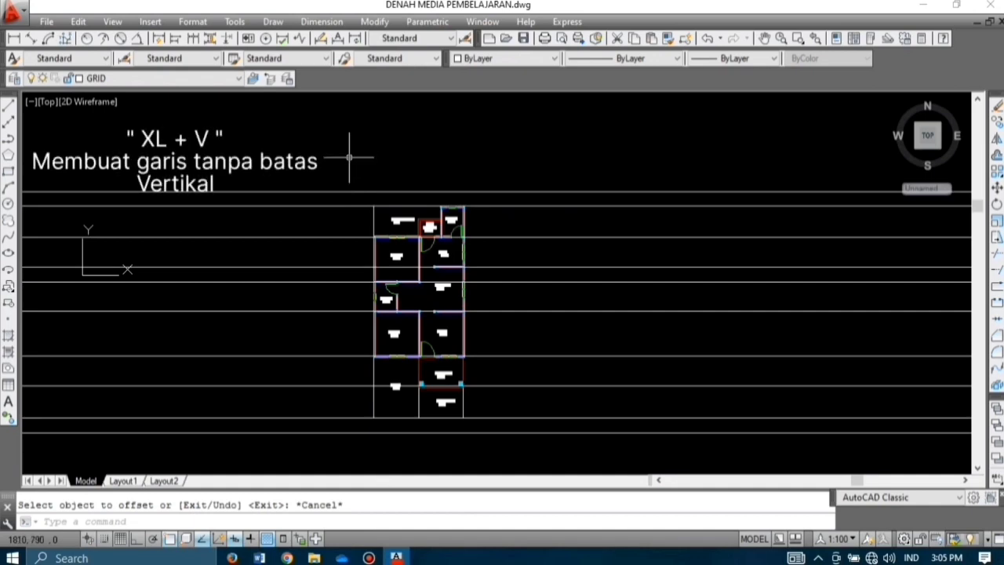
Step: Draw vertical XLINE construction lines through the wall column, wall corner and Kamar 1's top corners
text(XL)
key(Return)
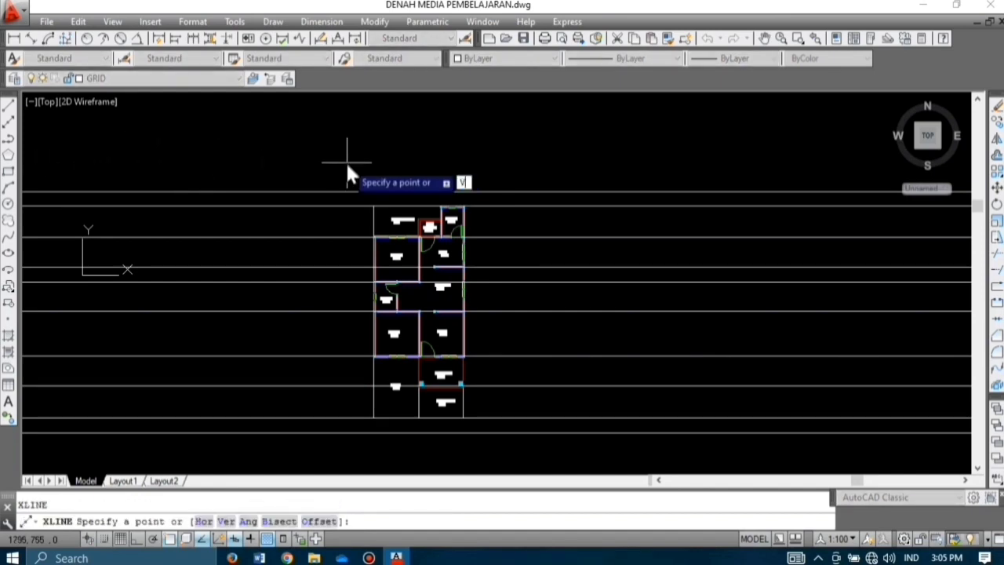
key(Return)
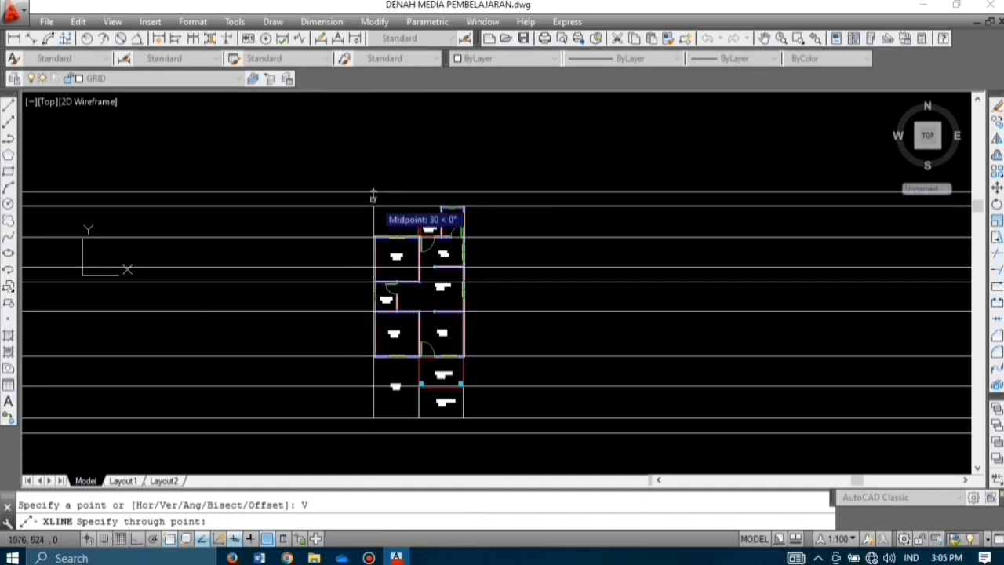
scroll(374, 213, up, 4)
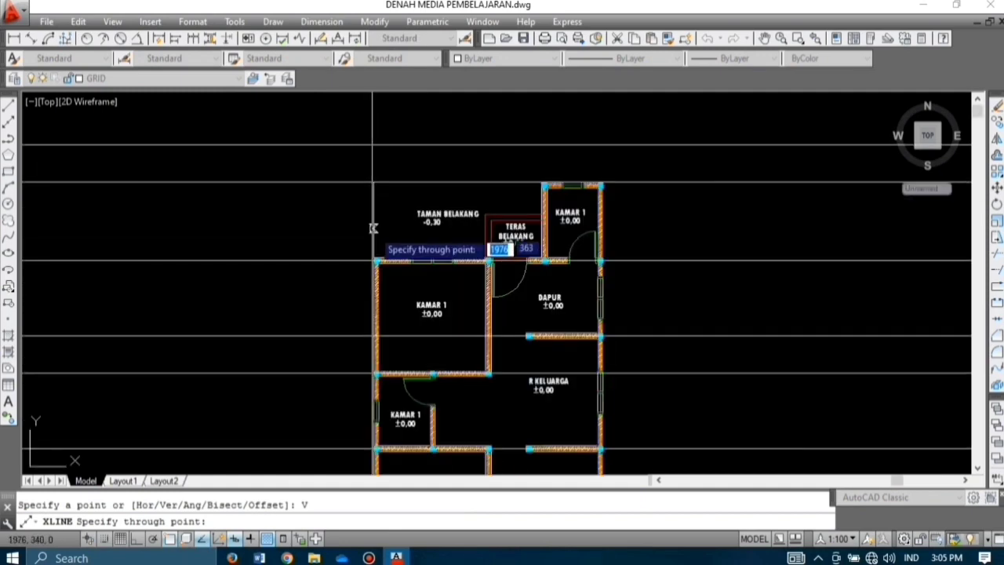
scroll(373, 227, up, 2)
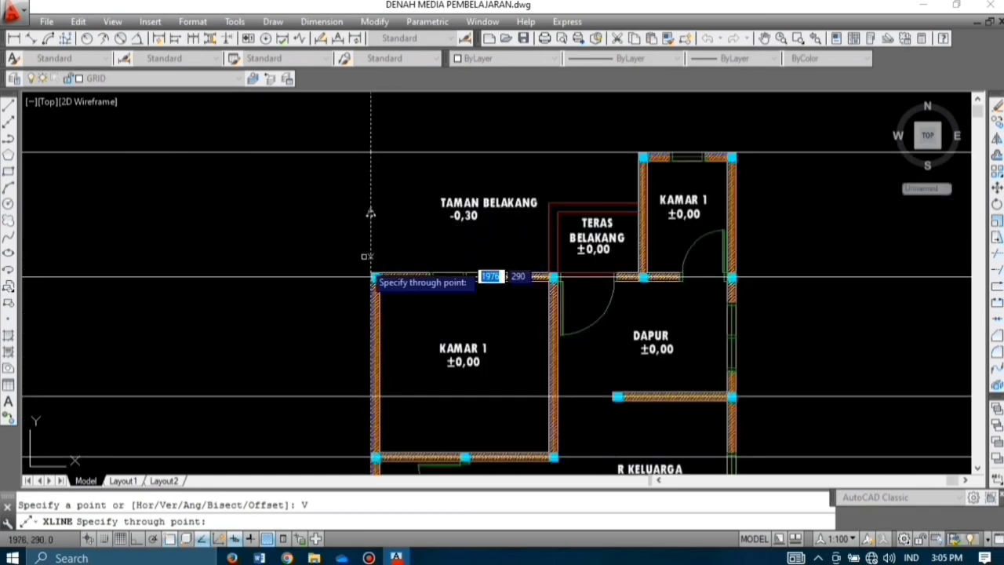
scroll(371, 257, up, 4)
scroll(371, 267, down, 6)
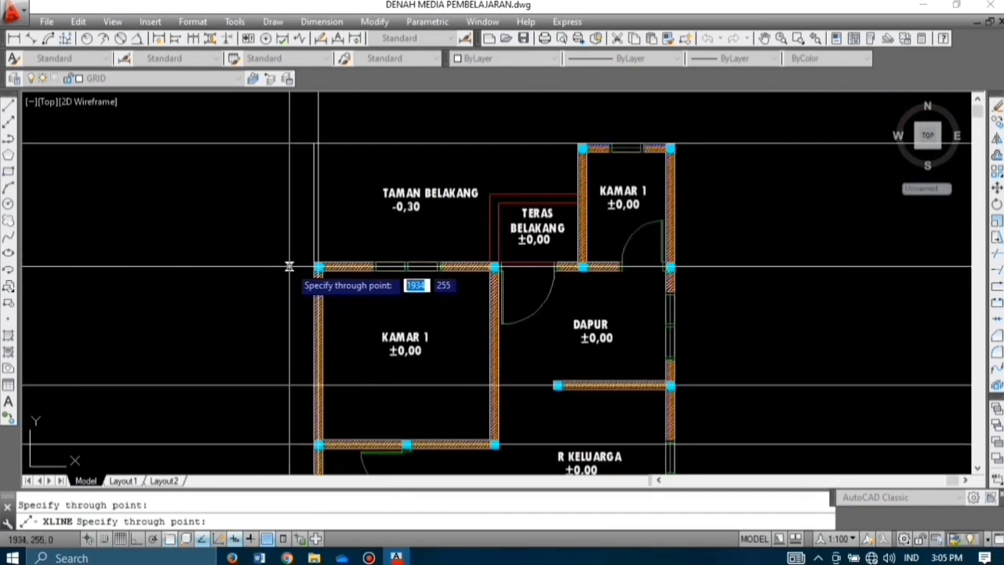
scroll(359, 383, up, 4)
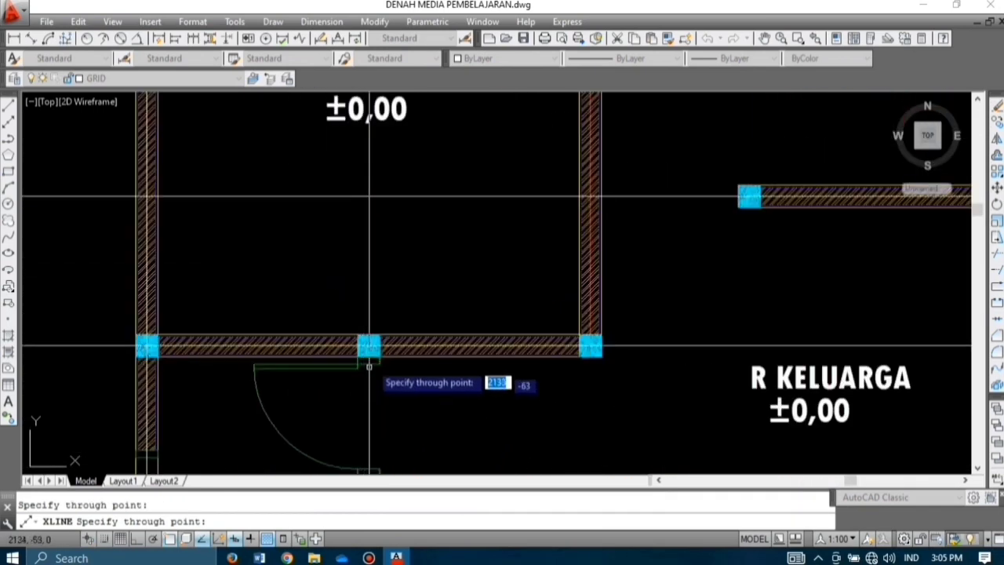
click(361, 379)
scroll(354, 306, down, 4)
scroll(353, 305, up, 8)
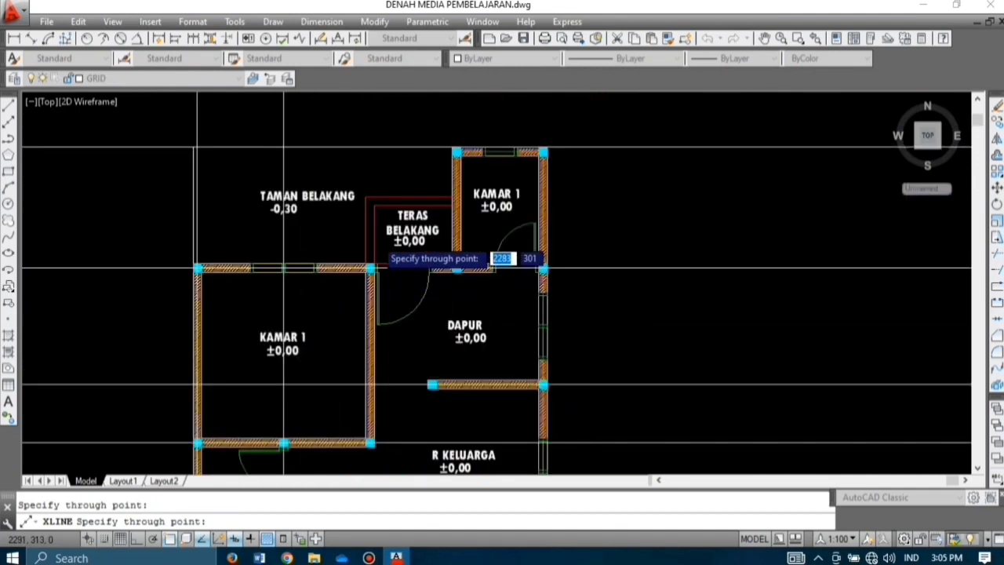
click(343, 359)
scroll(343, 358, down, 6)
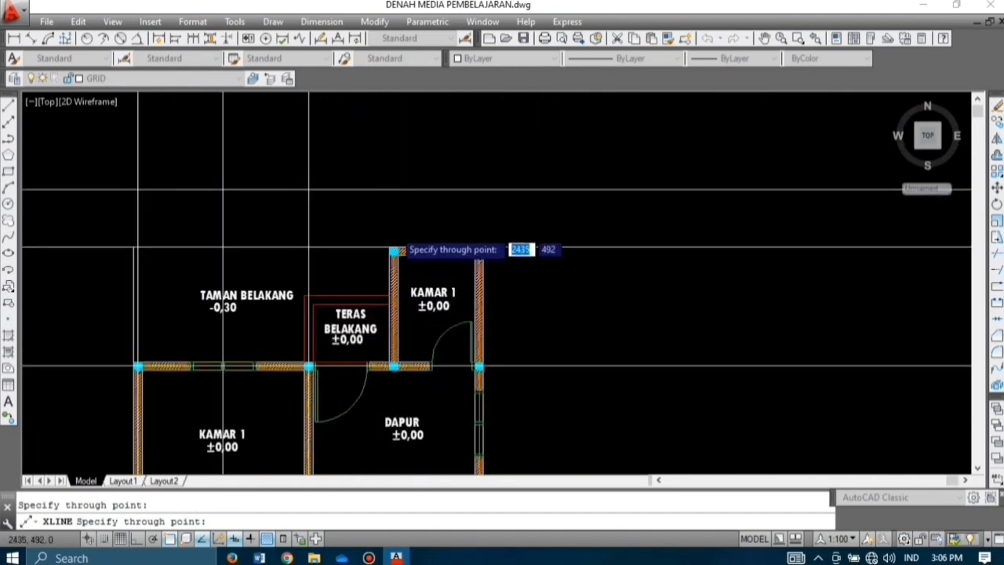
scroll(390, 253, up, 2)
click(390, 259)
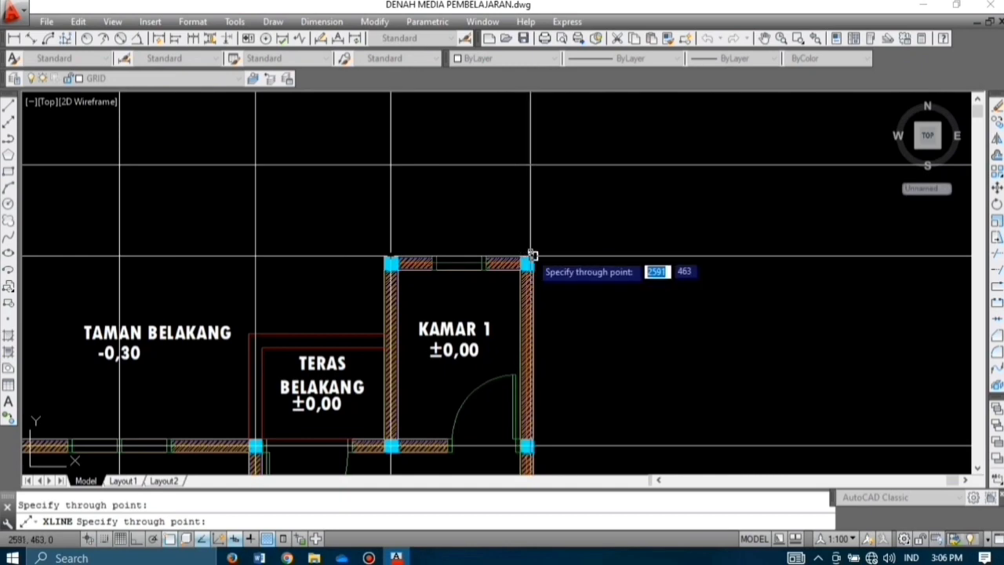
click(526, 256)
scroll(478, 254, down, 5)
scroll(476, 426, up, 4)
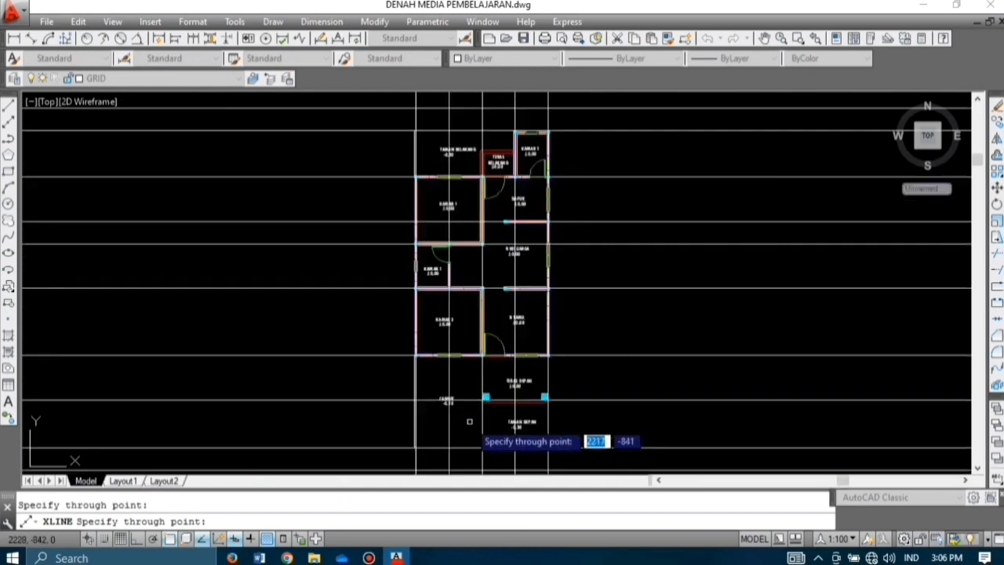
scroll(584, 404, down, 5)
scroll(573, 301, up, 3)
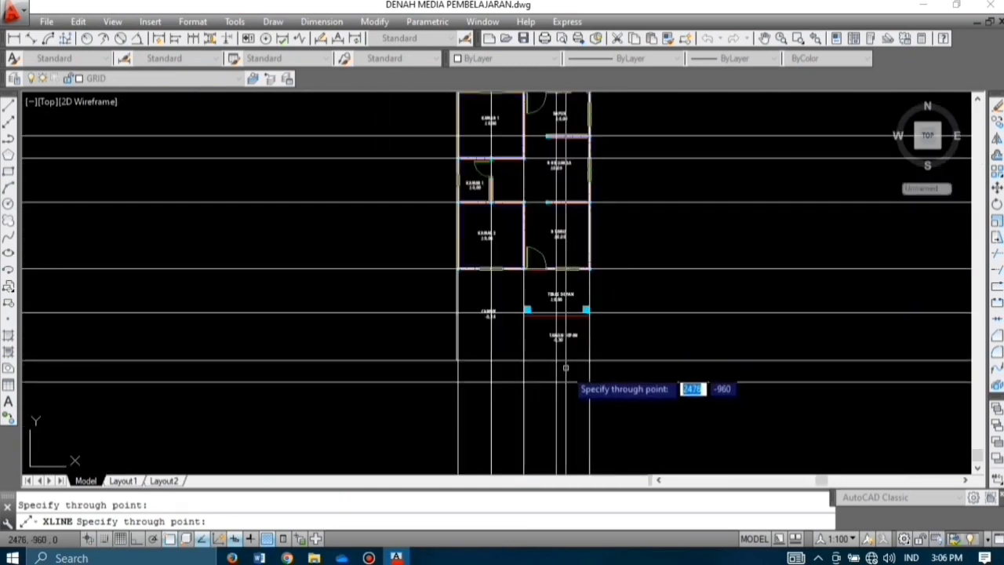
scroll(475, 394, down, 4)
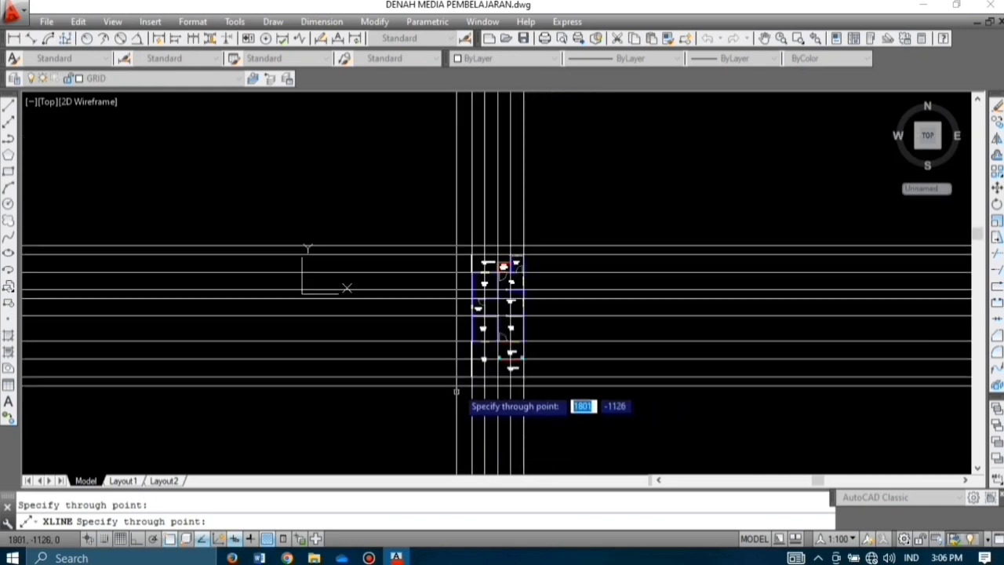
key(Escape)
Step: Offset two vertical grid lines by 100, one to the right and one to the left
text(o)
key(Return)
text(100)
key(Return)
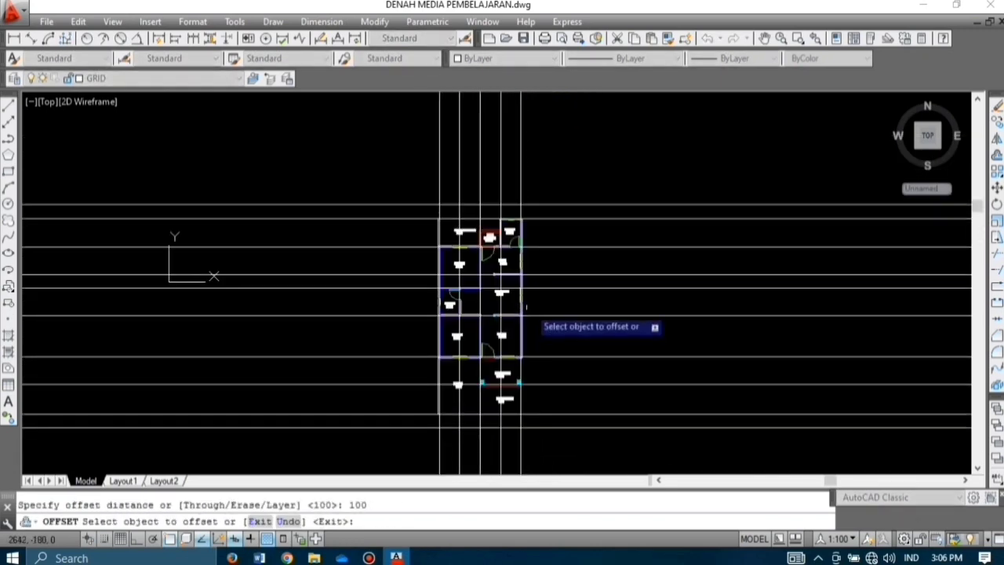
scroll(541, 192, up, 2)
click(521, 171)
click(574, 173)
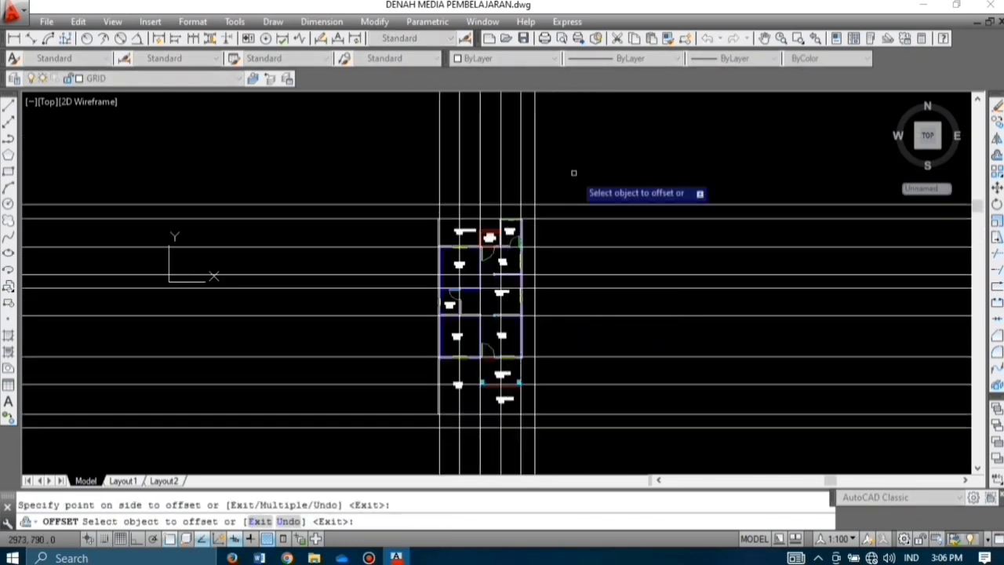
click(437, 174)
click(419, 175)
key(Escape)
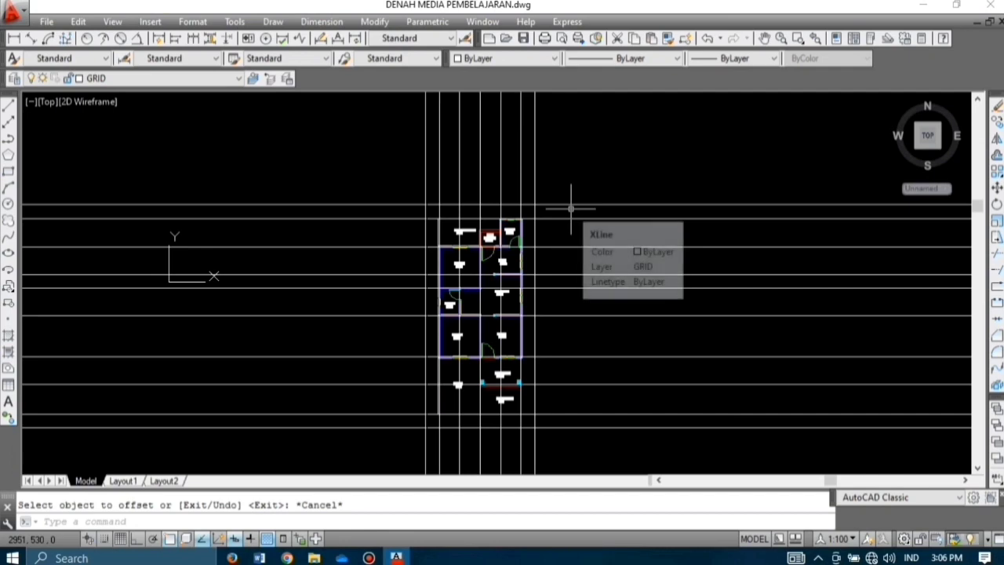
Step: Trim the grid line ends sticking out right, above and left of the plan
text(TR)
key(Return)
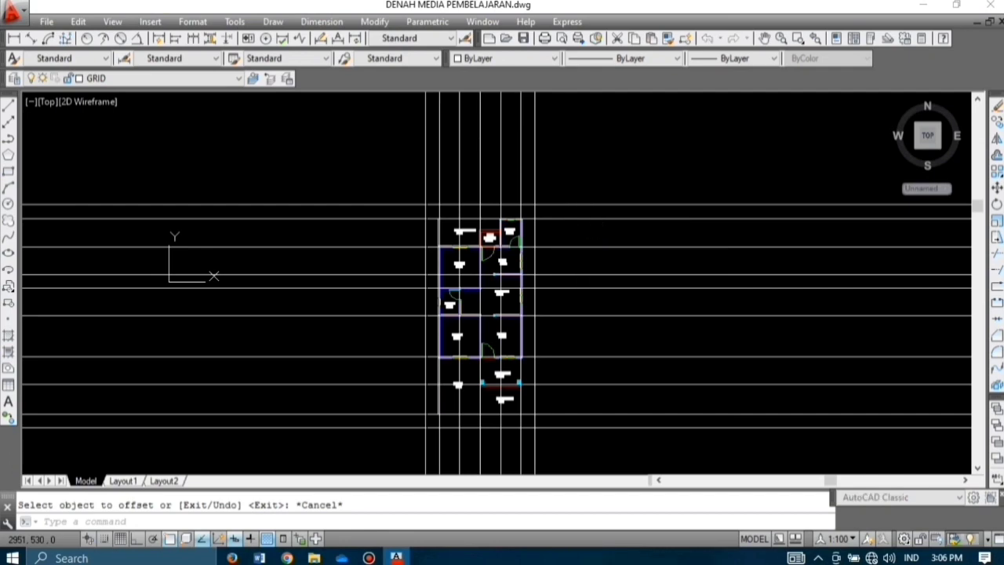
key(Return)
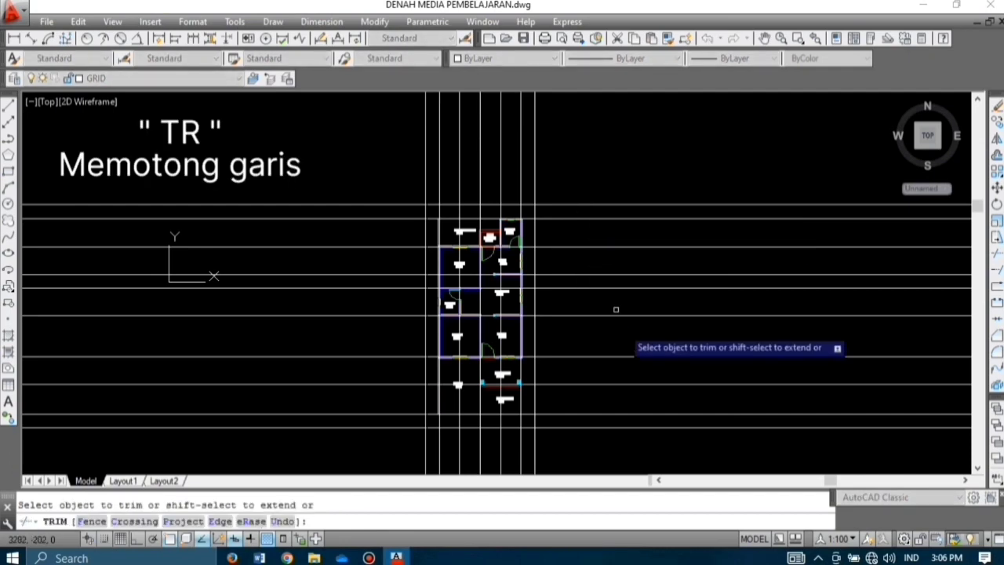
click(703, 452)
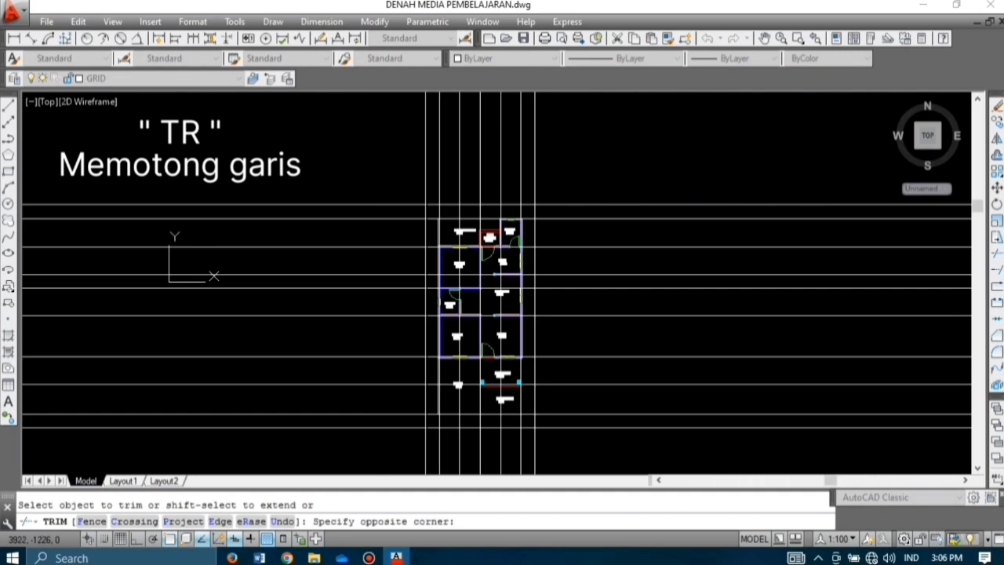
click(645, 196)
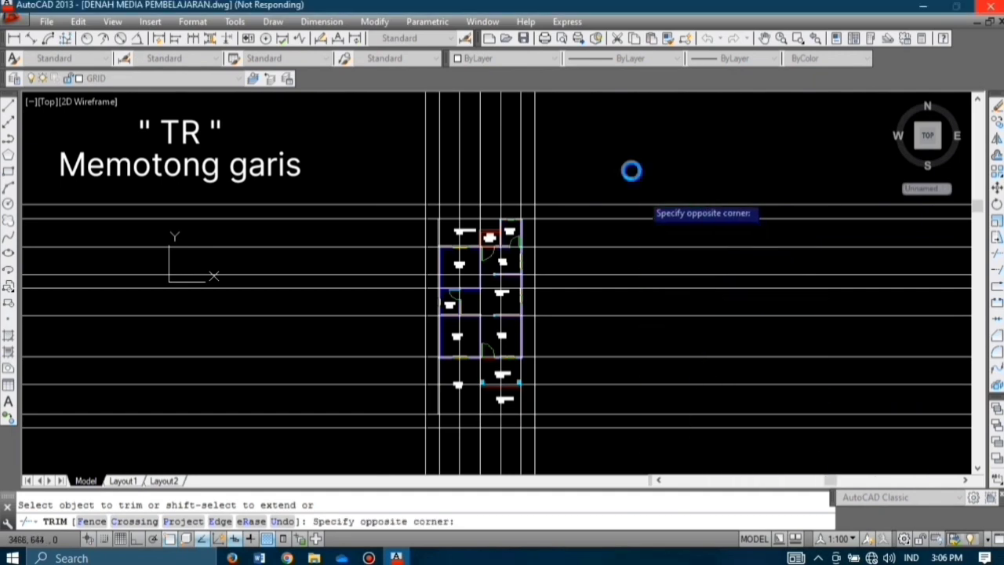
click(566, 155)
click(411, 143)
middle_drag(437, 326, 472, 274)
click(399, 397)
click(344, 145)
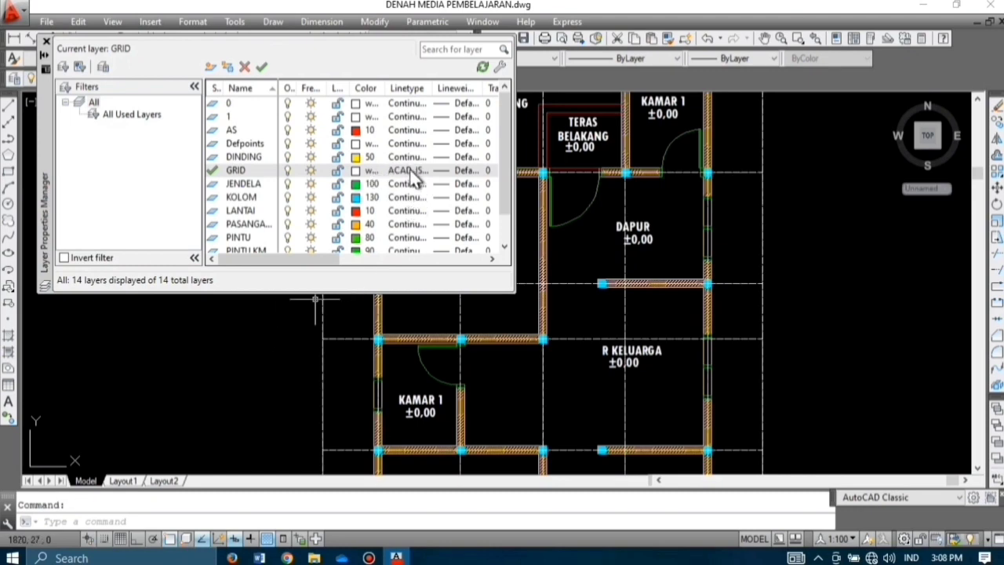
Step: Load and assign the ACAD_ISO03W100 dashed linetype to the GRID layer
click(411, 172)
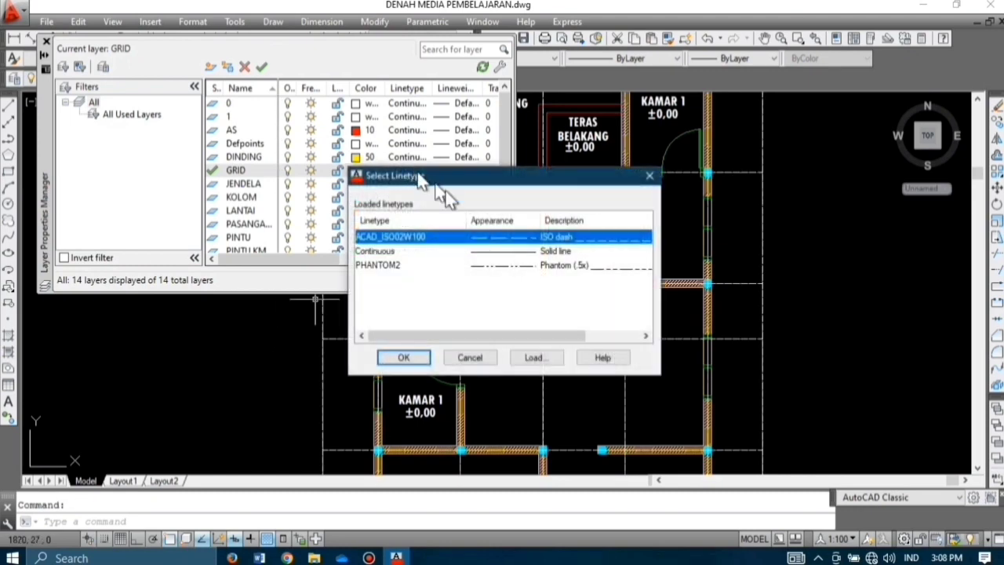
click(536, 357)
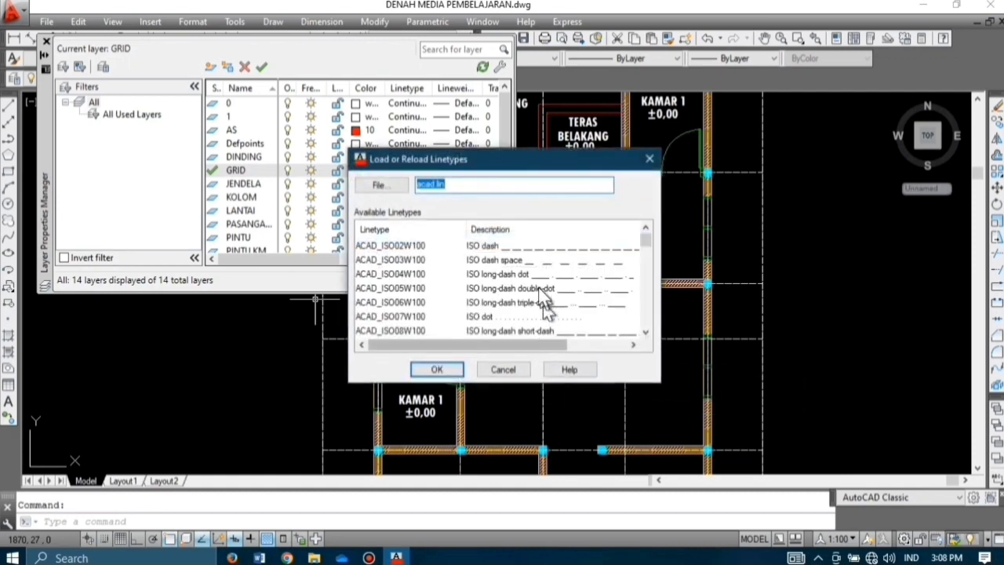
click(528, 265)
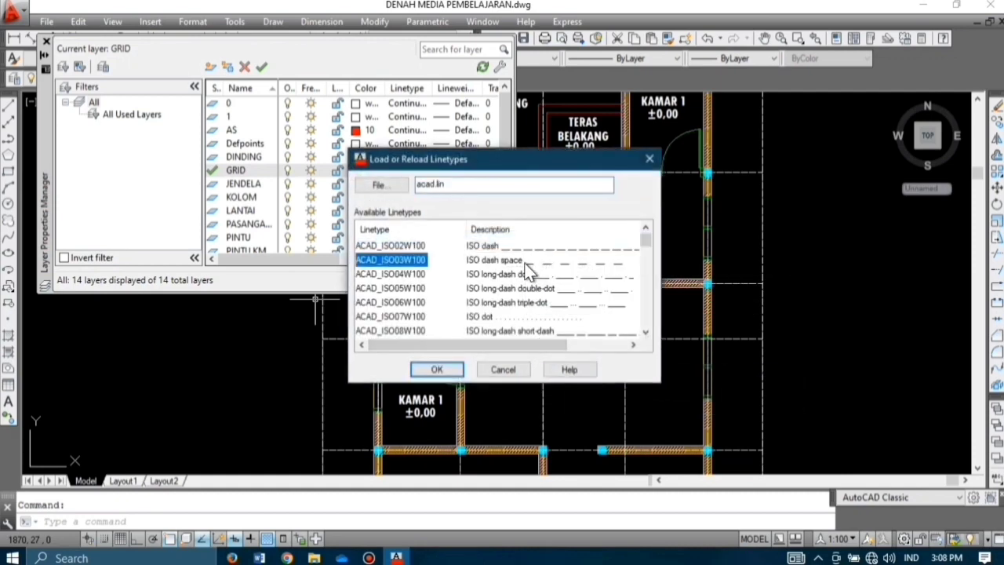
click(448, 371)
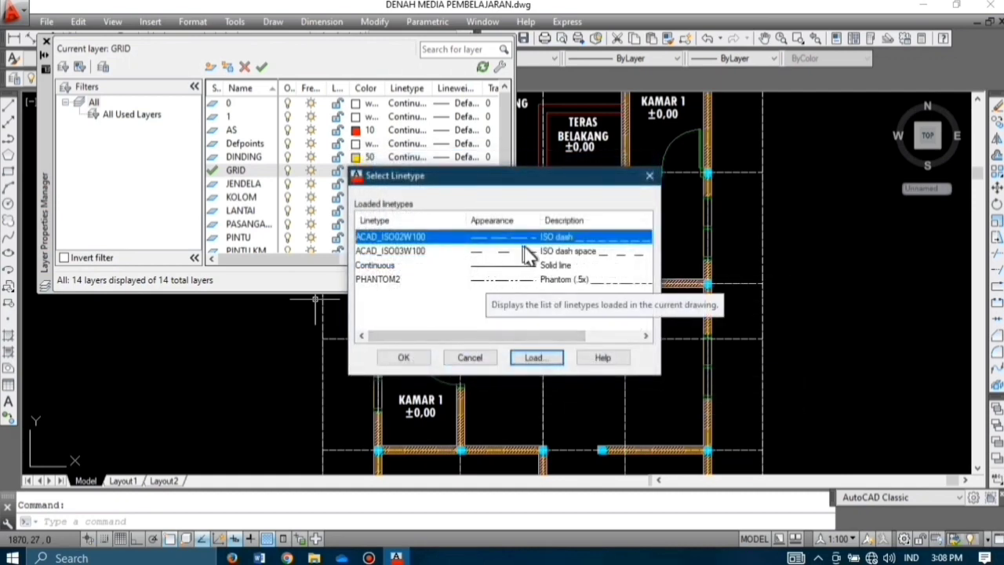
click(471, 251)
click(423, 362)
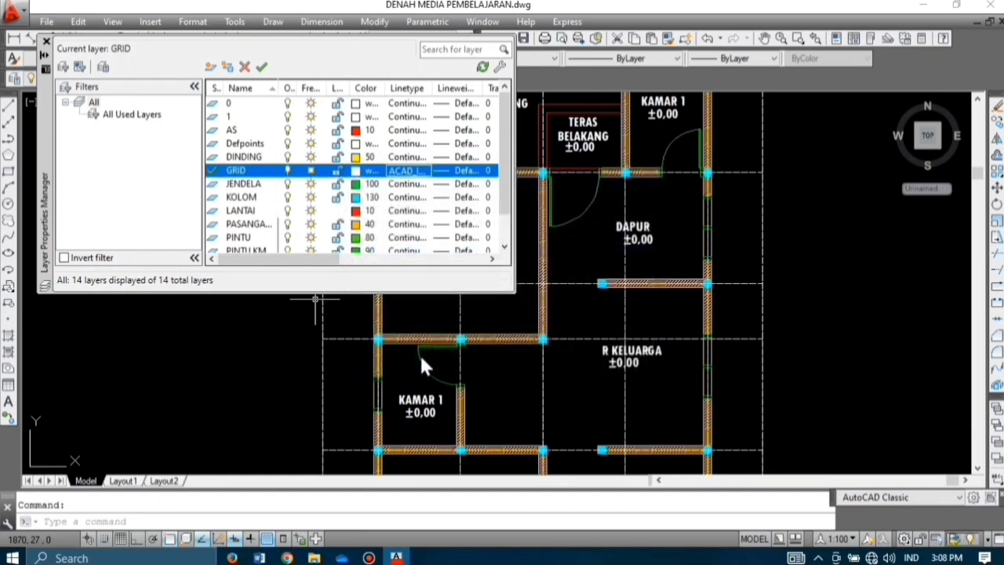
click(45, 42)
Step: Erase the surplus grid lines above and around the plan
scroll(314, 227, down, 4)
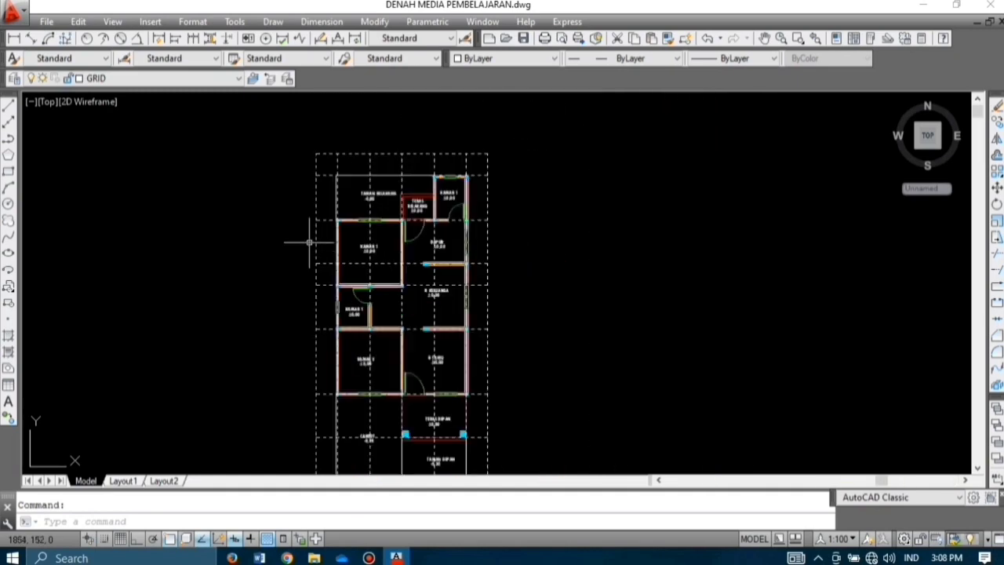
scroll(329, 146, up, 2)
click(322, 153)
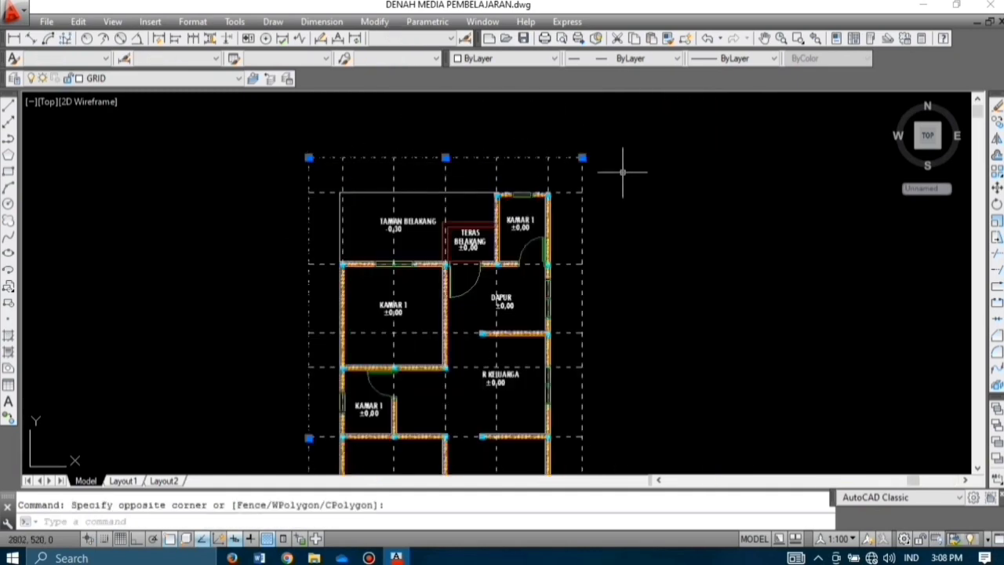
click(595, 181)
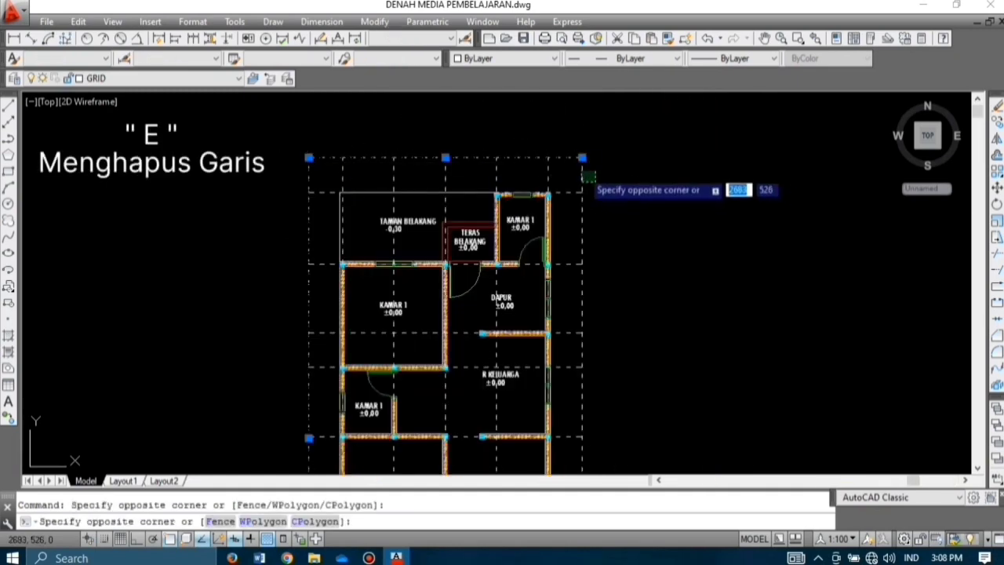
key(Return)
scroll(579, 177, down, 3)
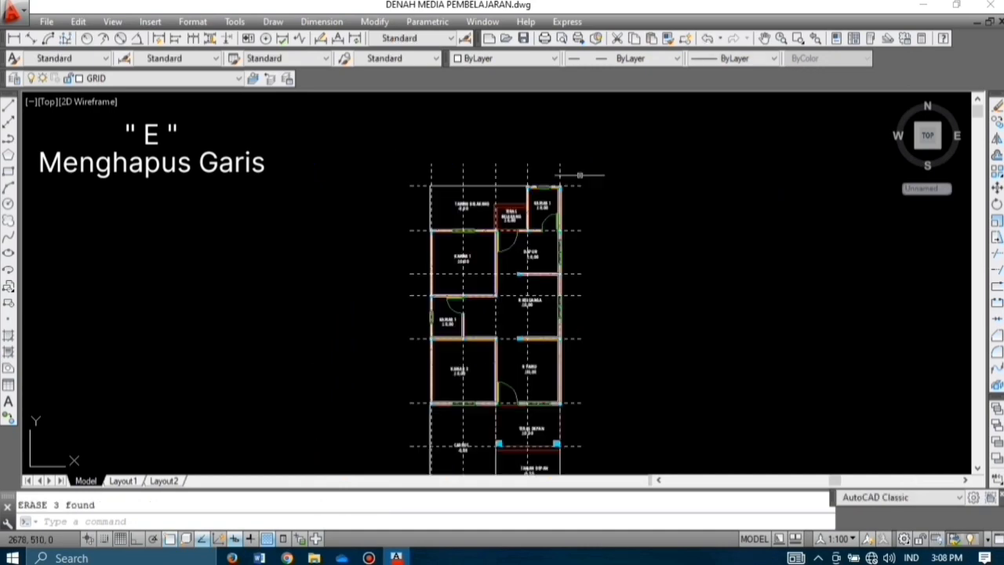
scroll(572, 338, up, 4)
scroll(542, 397, up, 2)
click(514, 345)
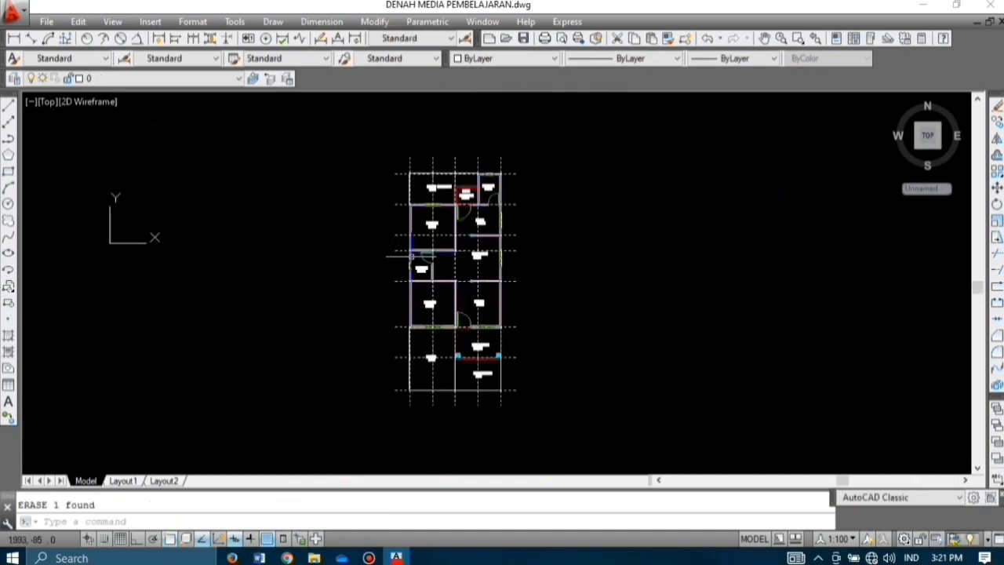
scroll(411, 256, up, 10)
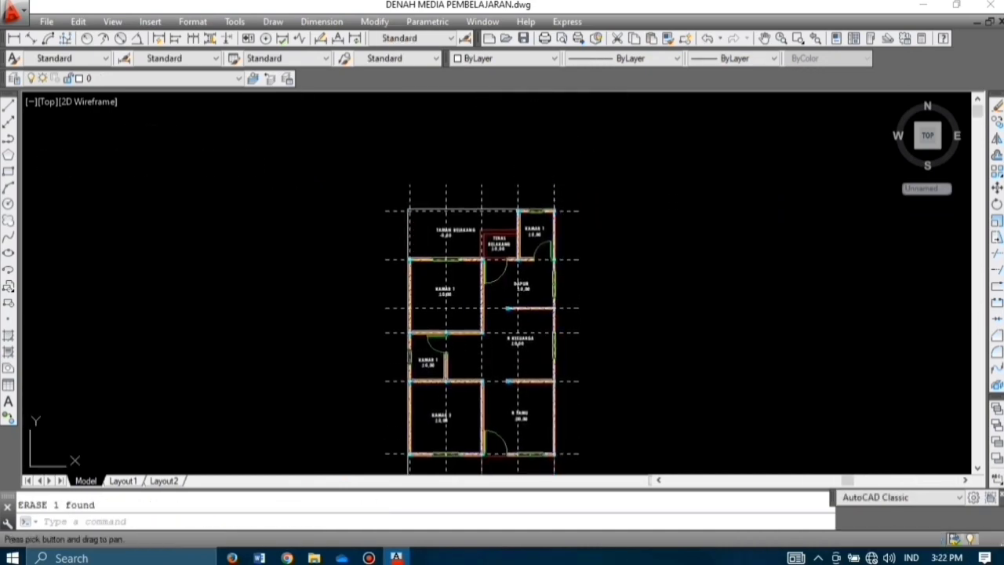
Step: Offset the top horizontal grid line 50 upward to make a new rear grid line
click(390, 224)
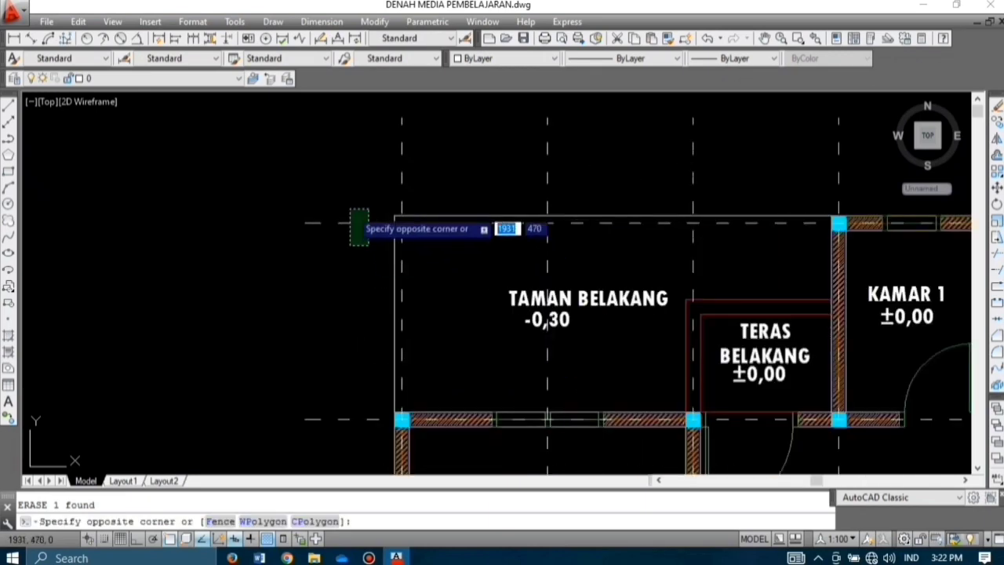
click(352, 220)
text(o)
key(Return)
key(Return)
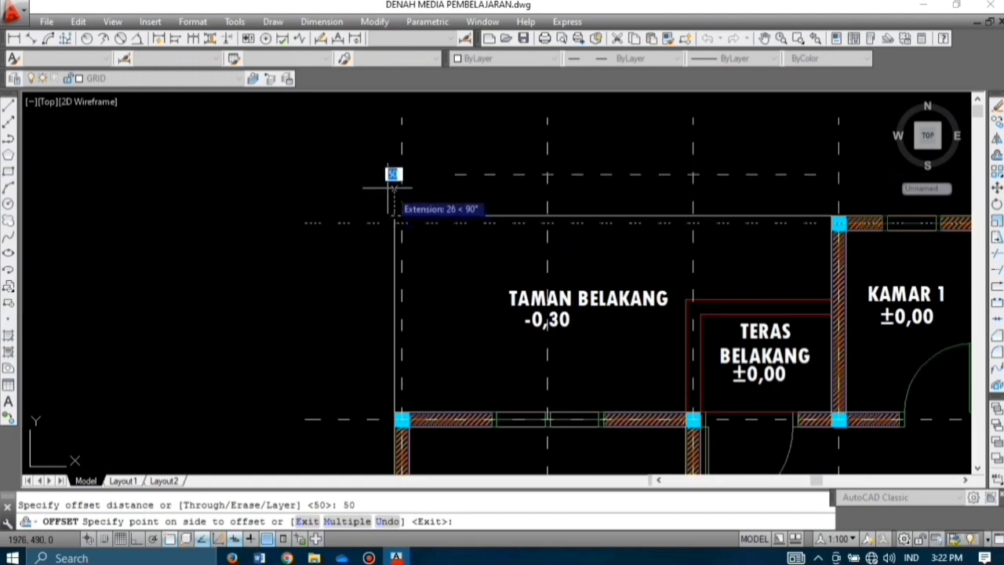
click(354, 174)
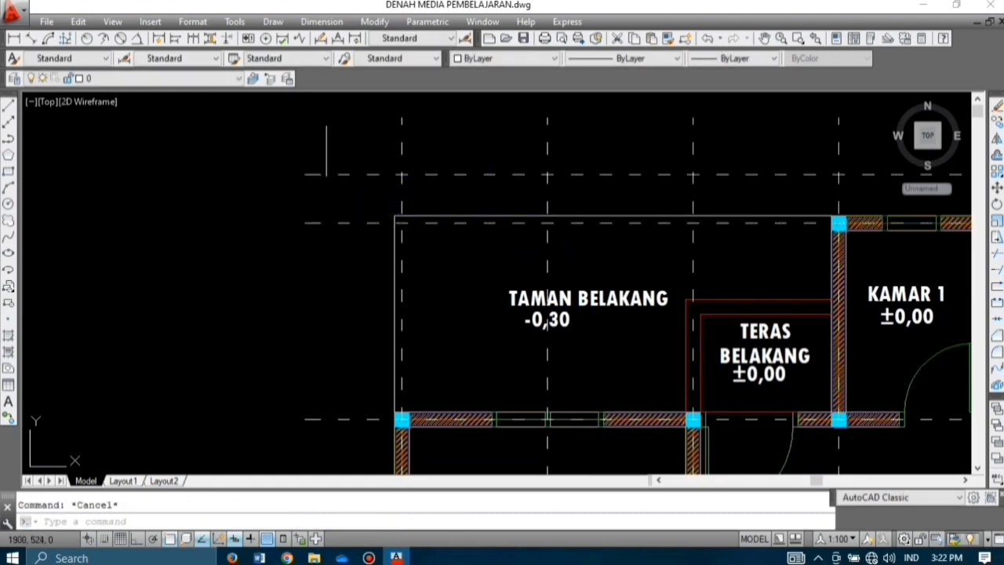
scroll(292, 195, down, 4)
scroll(338, 203, up, 2)
middle_drag(340, 211, 316, 259)
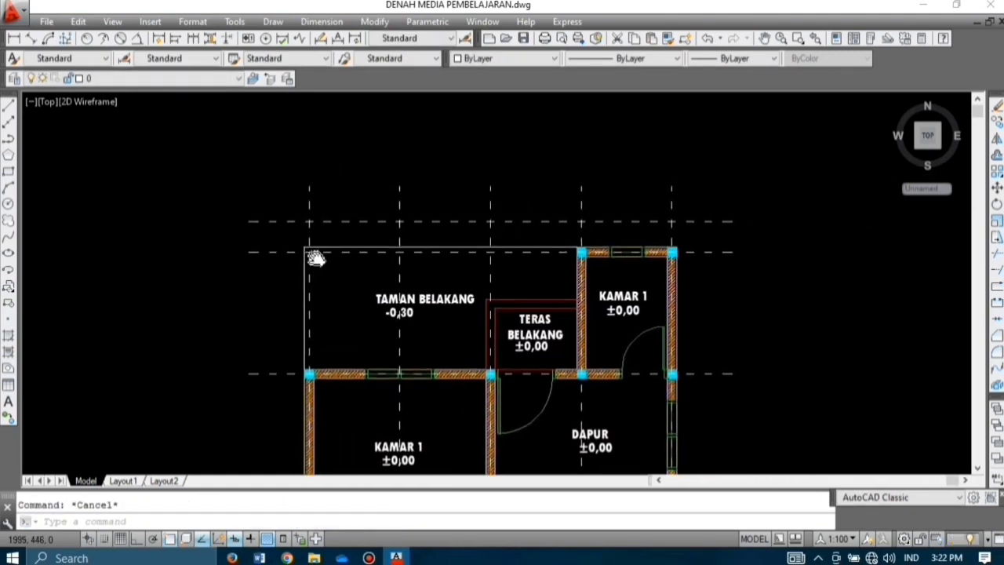
Step: Add a 300 linear dimension between the first two rear wall corners on the top axis
click(14, 39)
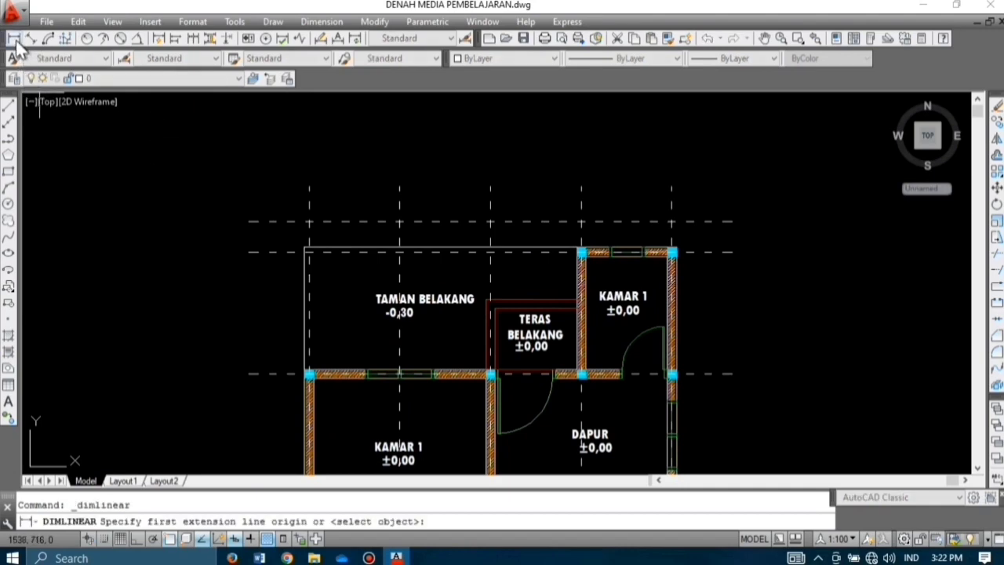
scroll(310, 376, up, 4)
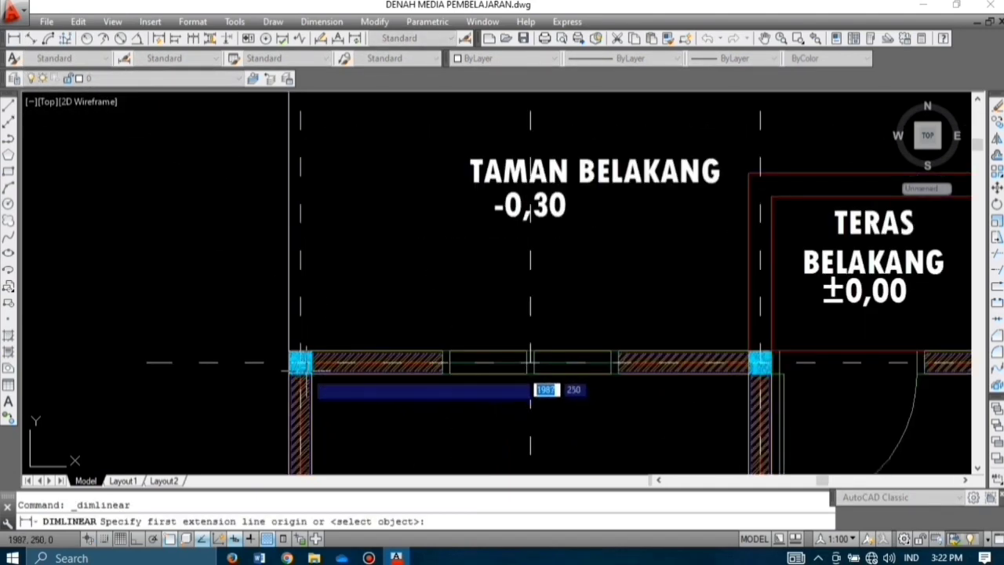
click(301, 363)
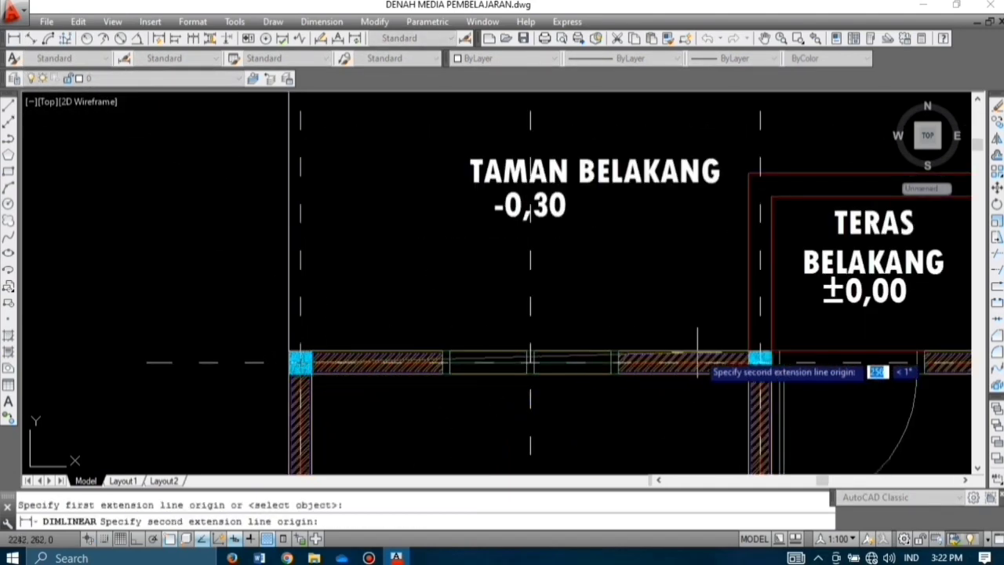
click(760, 363)
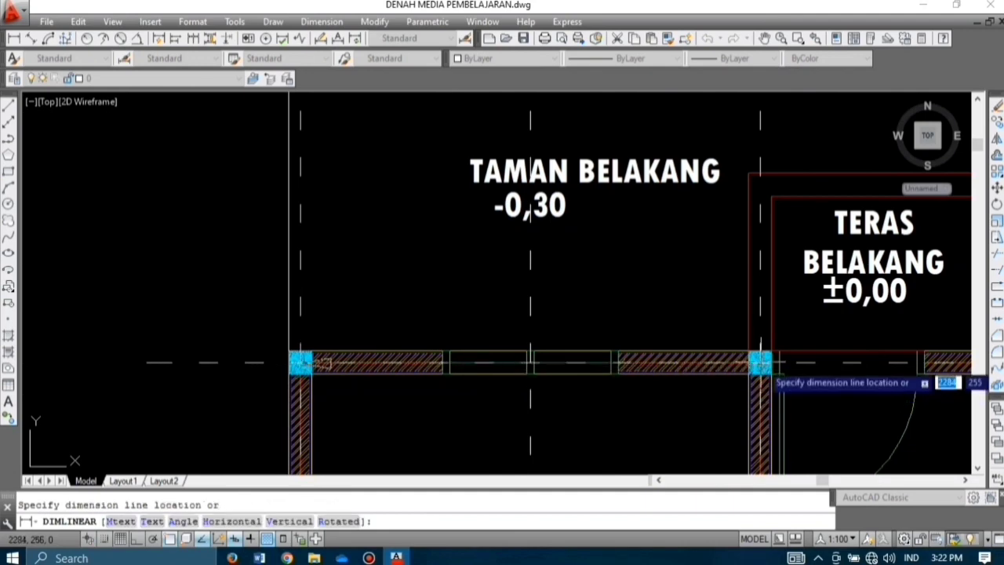
scroll(731, 385, down, 2)
scroll(730, 379, down, 4)
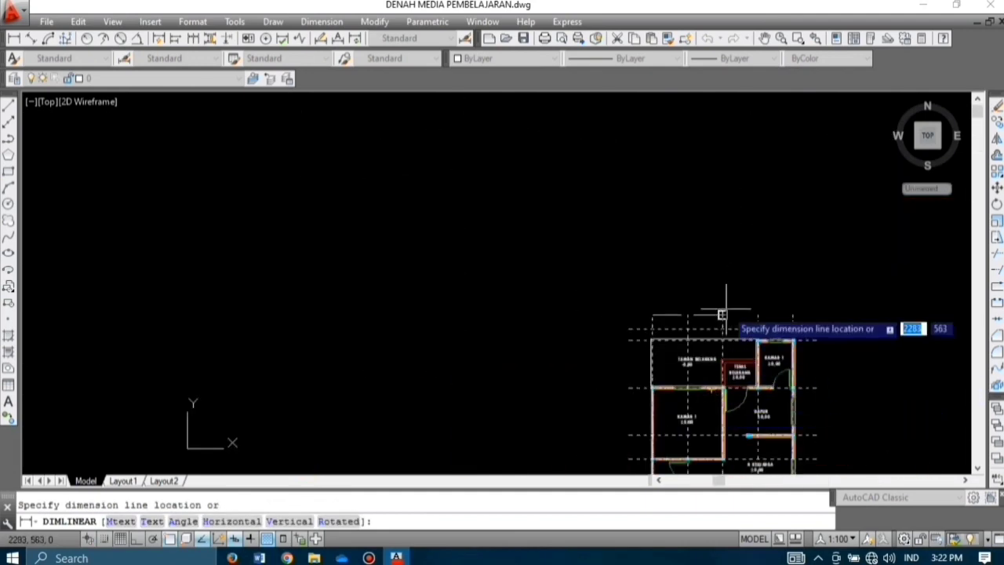
scroll(717, 336, up, 5)
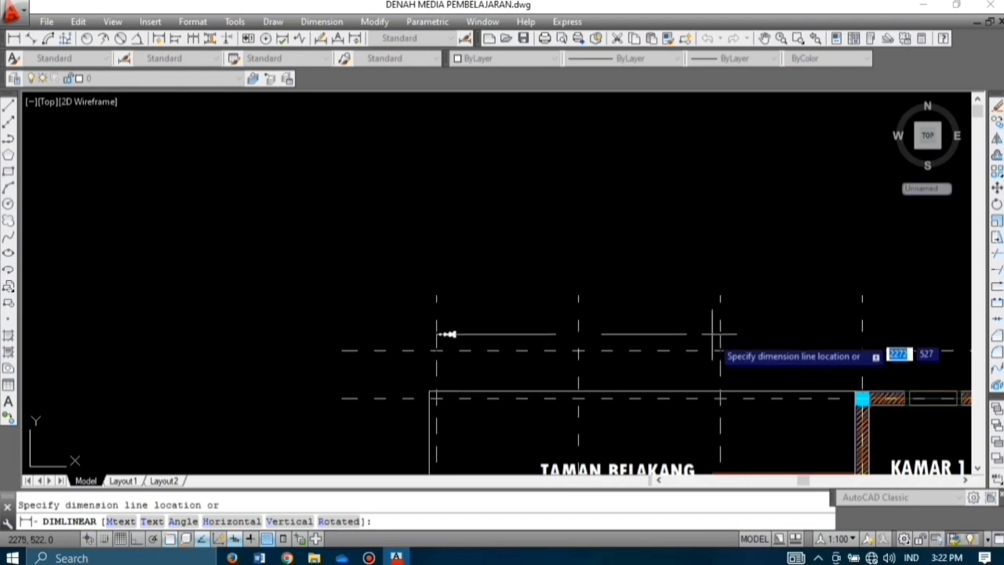
click(719, 351)
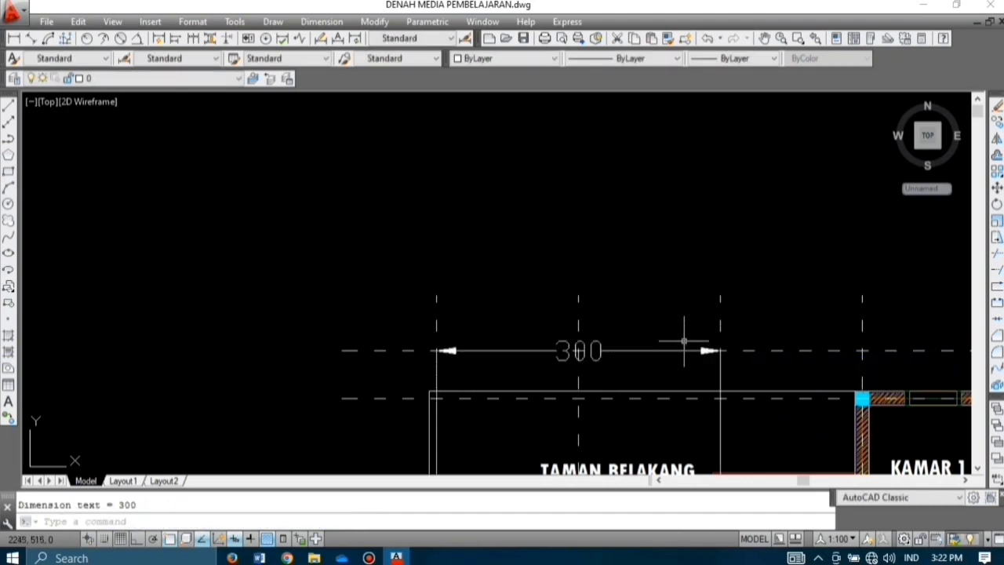
scroll(641, 327, down, 4)
scroll(587, 416, up, 2)
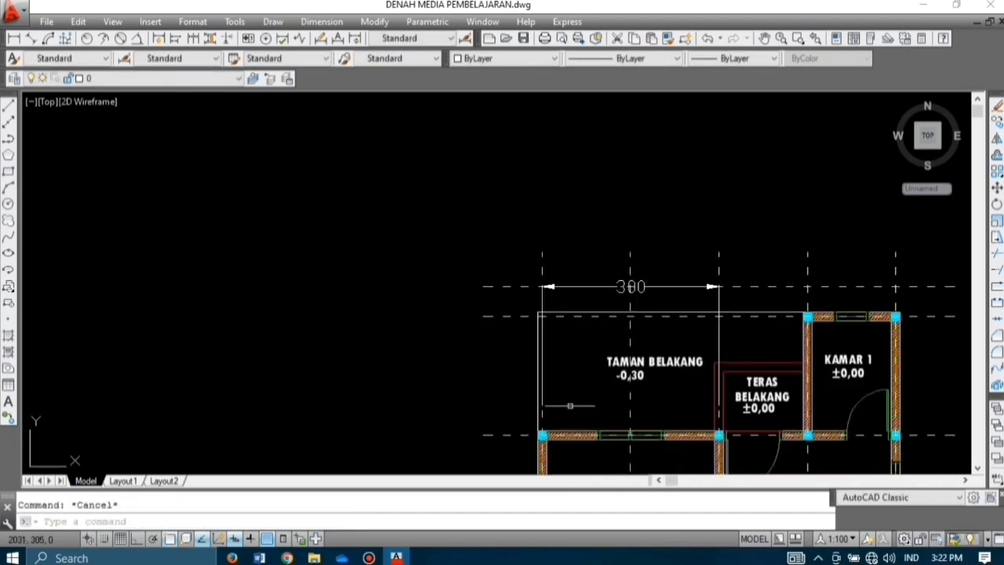
middle_drag(593, 314, 456, 304)
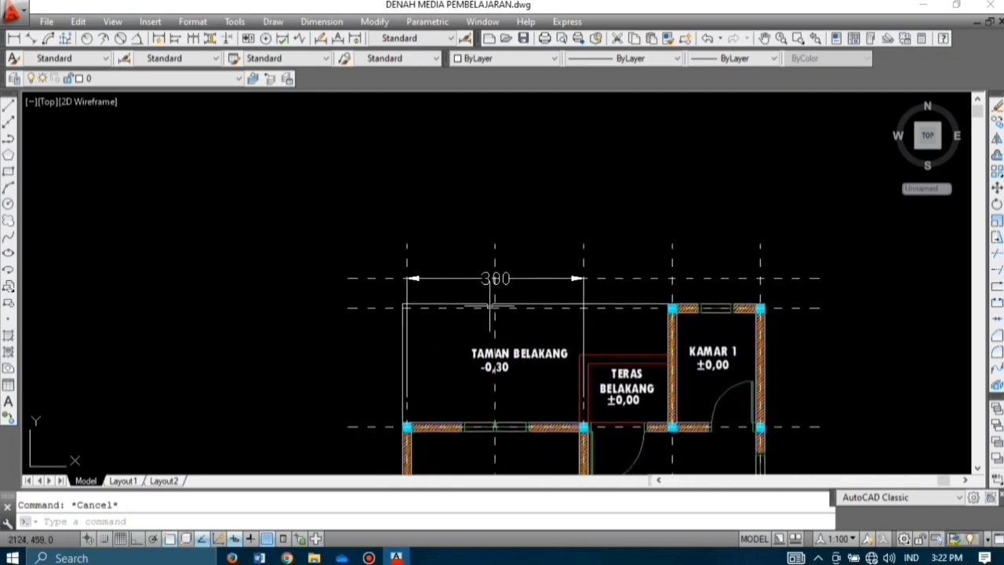
scroll(493, 295, up, 2)
Step: Continue the top chain with two 150 dimensions using DCO
text(dco)
key(Return)
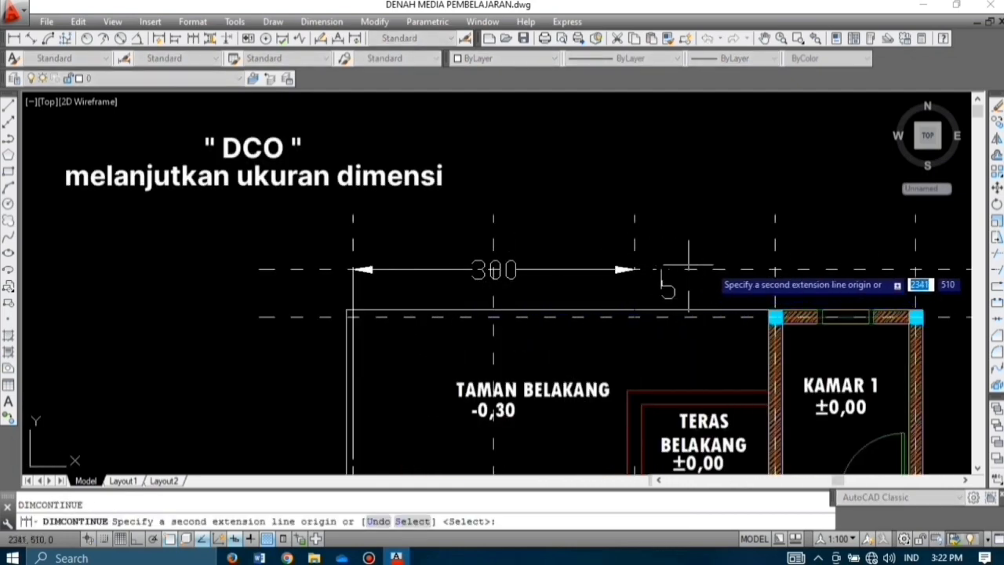
click(775, 270)
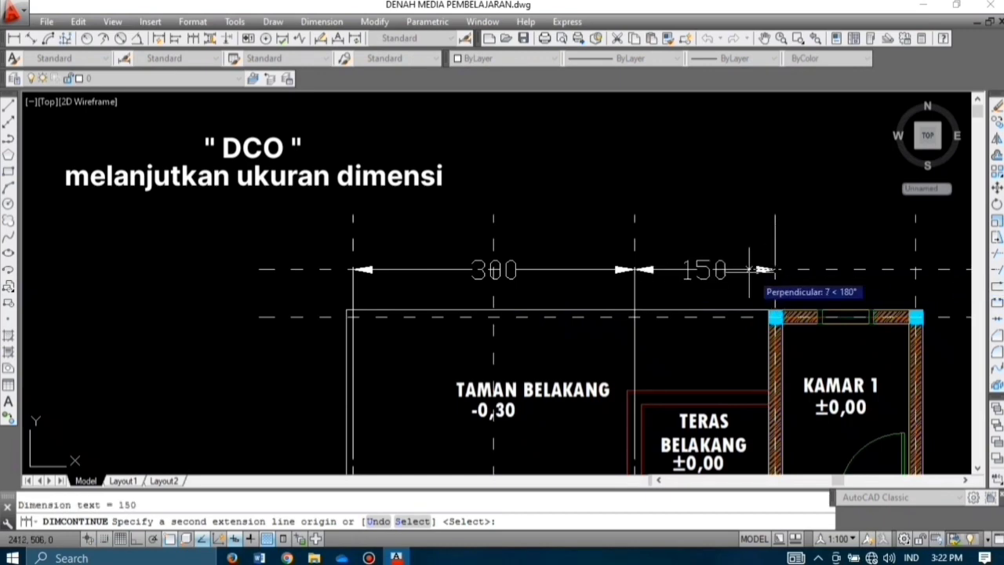
scroll(623, 284, down, 2)
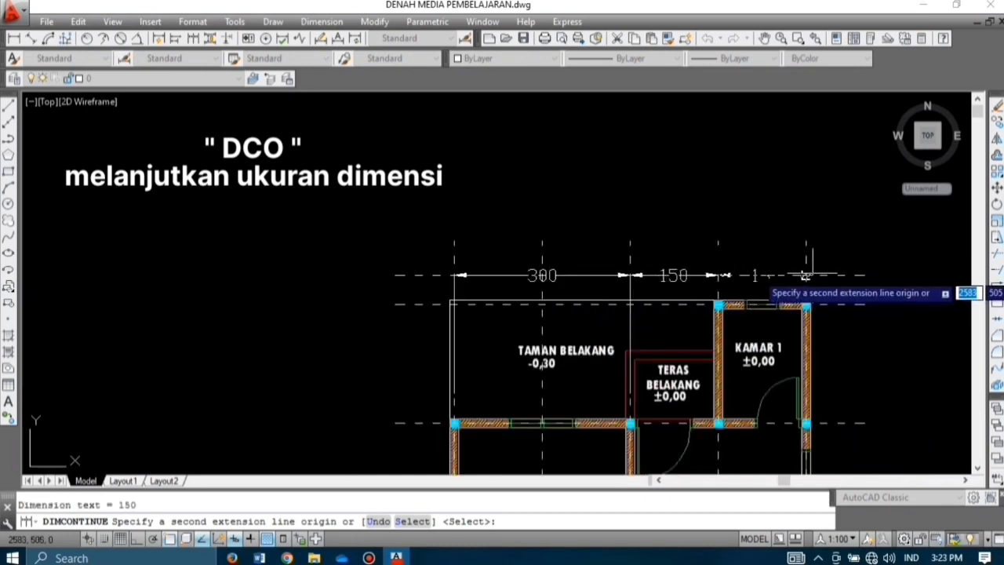
scroll(805, 275, up, 4)
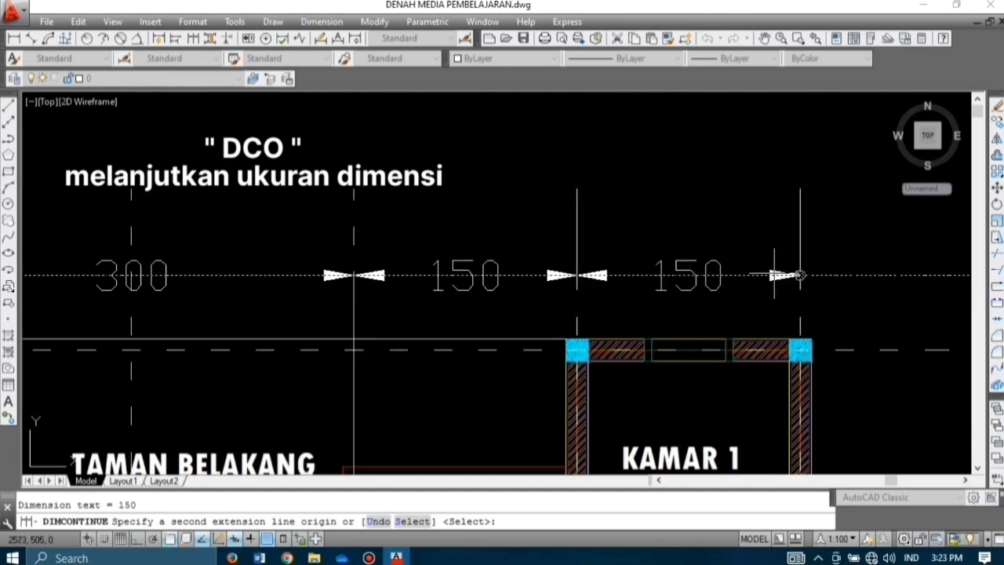
key(Escape)
scroll(696, 262, down, 4)
scroll(697, 262, down, 2)
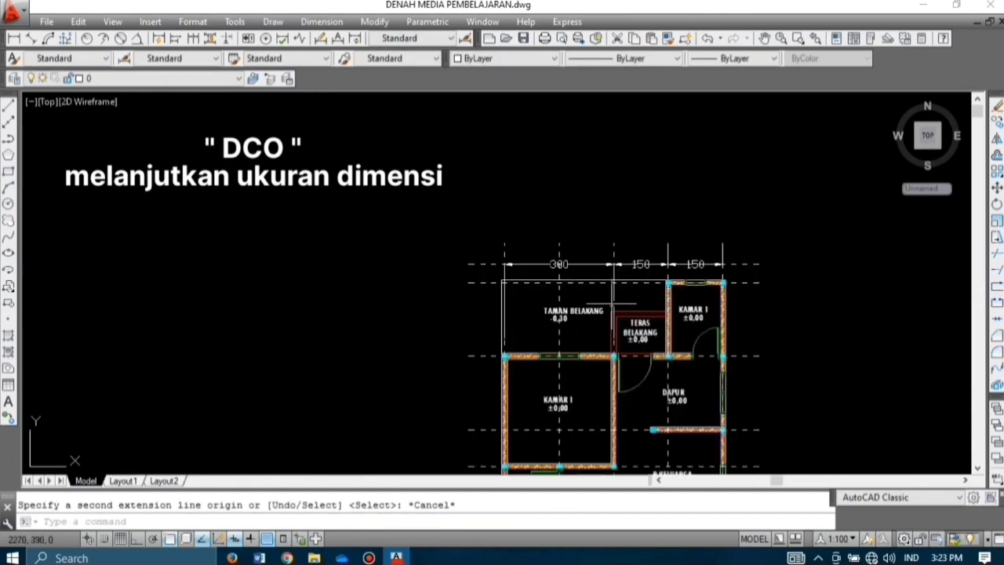
scroll(487, 303, up, 2)
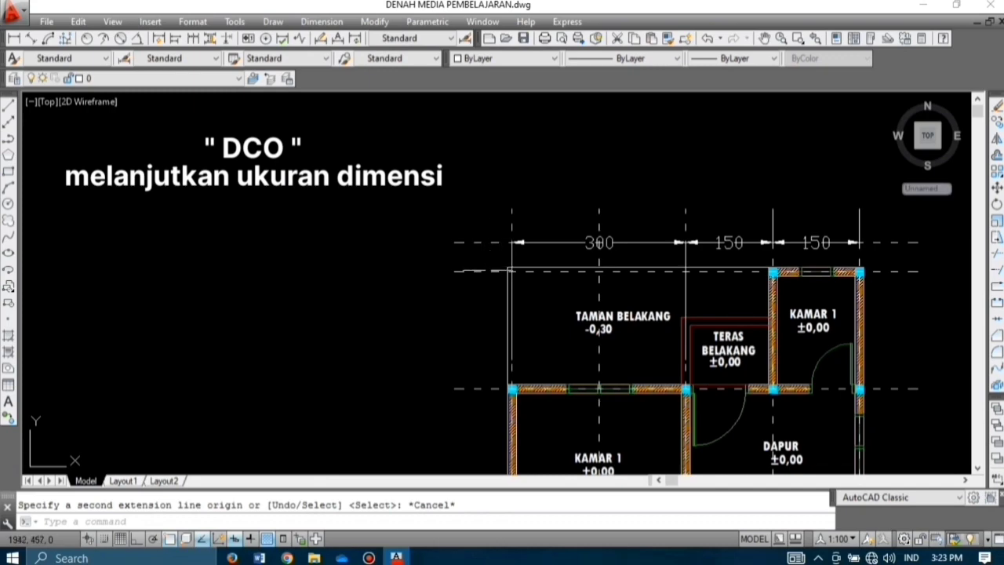
Step: Delete a stray object and offset the left vertical axis line outward to the left
click(477, 228)
key(Delete)
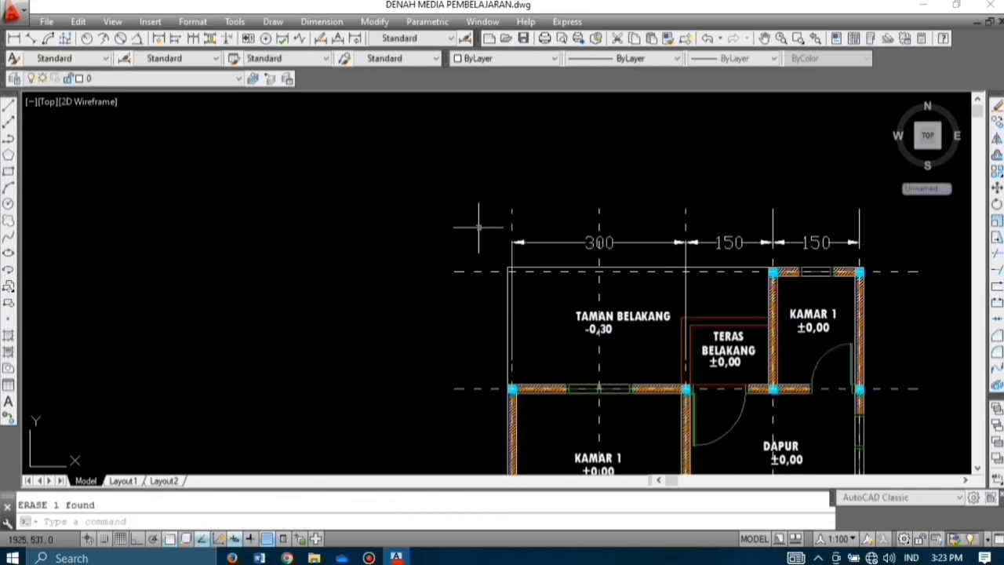
scroll(464, 272, down, 2)
middle_drag(470, 287, 464, 234)
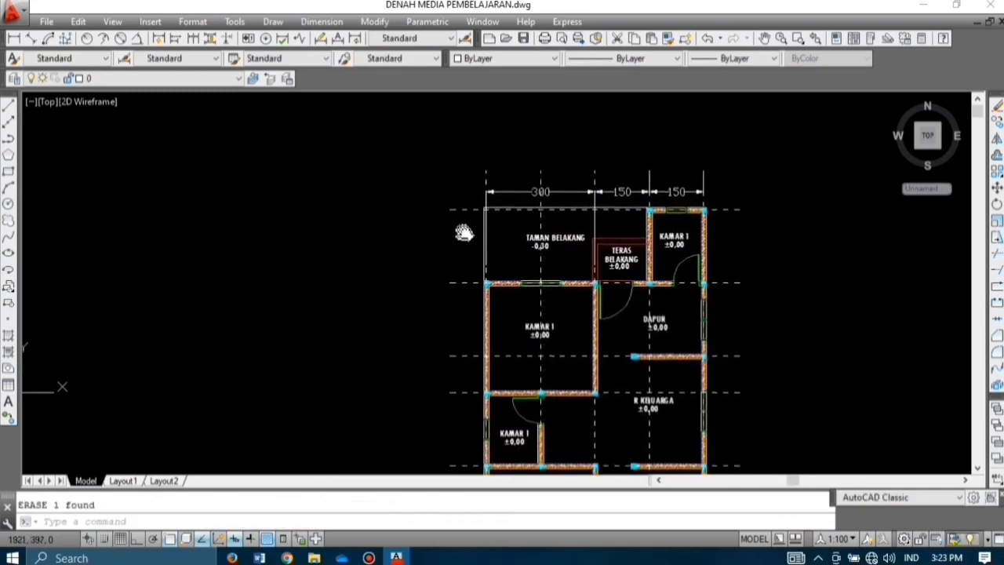
scroll(474, 241, up, 4)
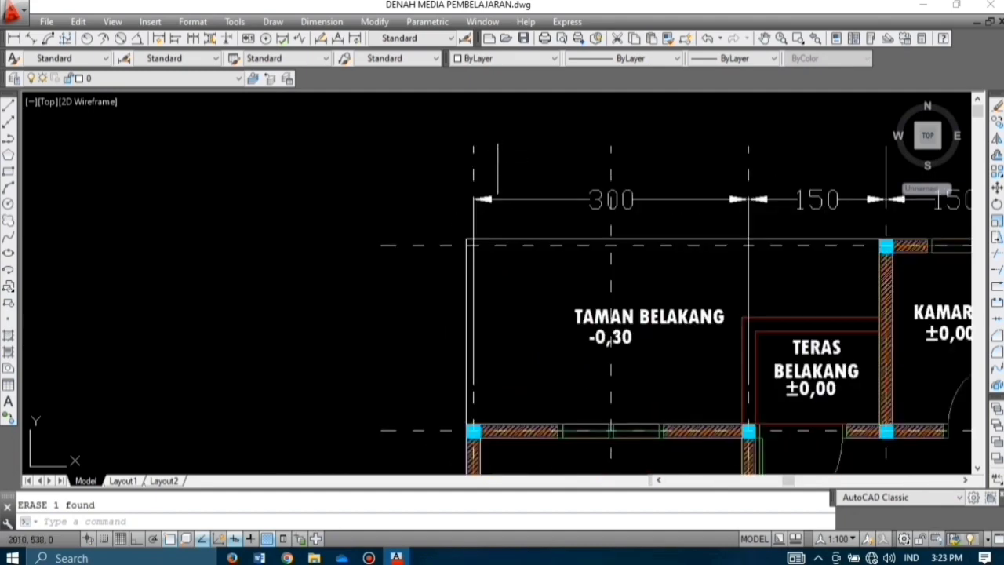
text(o)
key(Return)
key(Return)
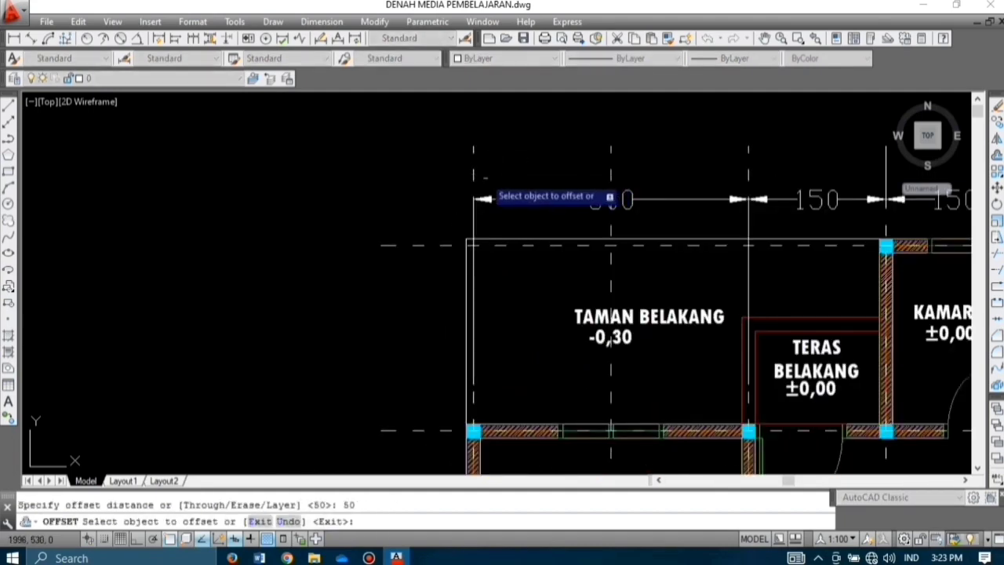
click(474, 174)
click(400, 183)
key(Escape)
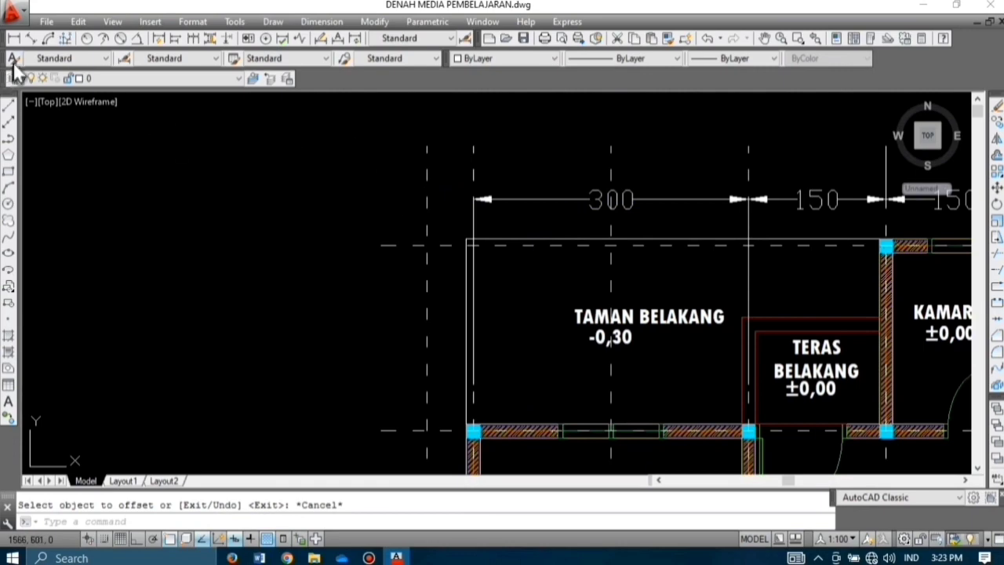
Step: Add a 200 vertical dimension from TAMAN BELAKANG's top-left corner down the left side
click(13, 38)
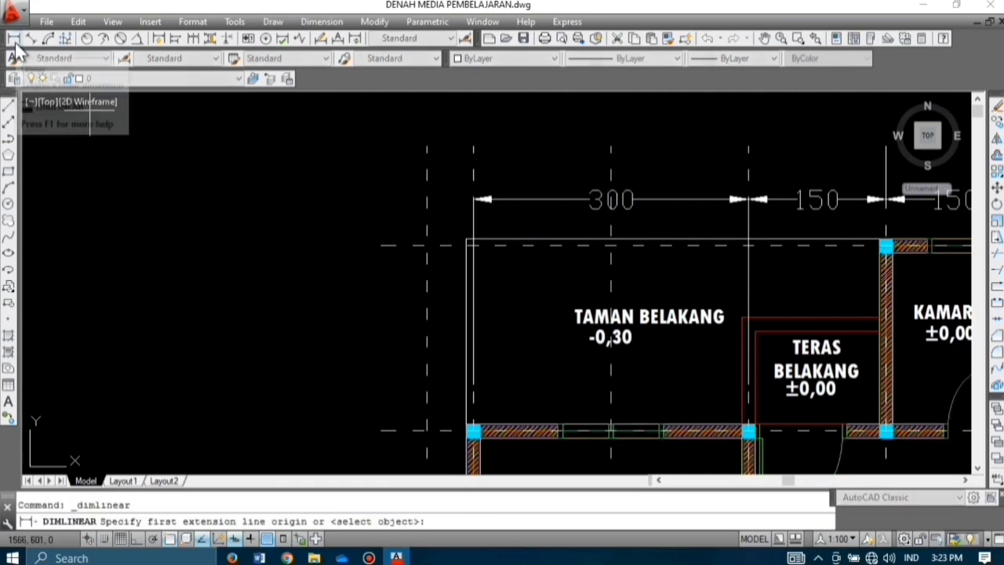
click(473, 245)
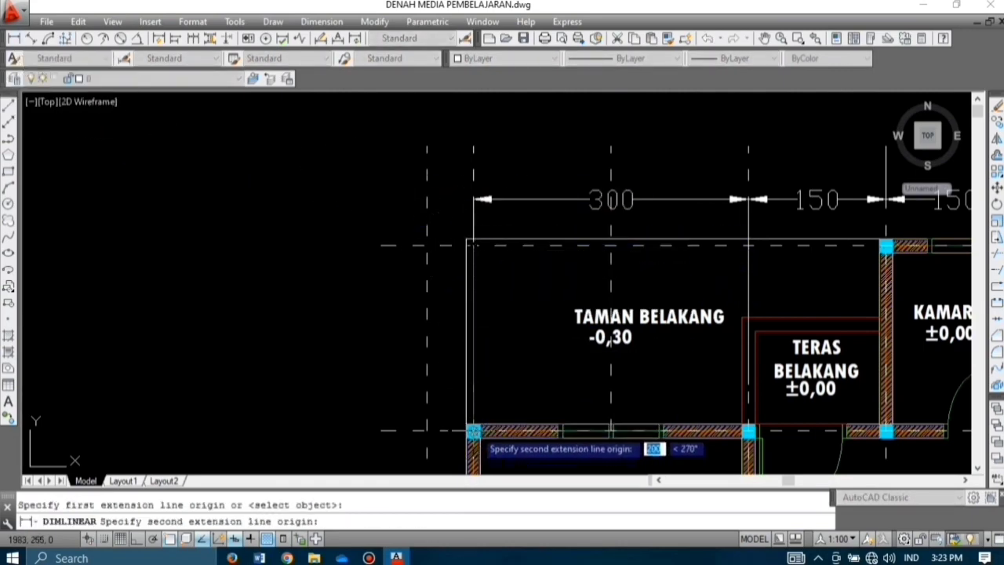
click(473, 431)
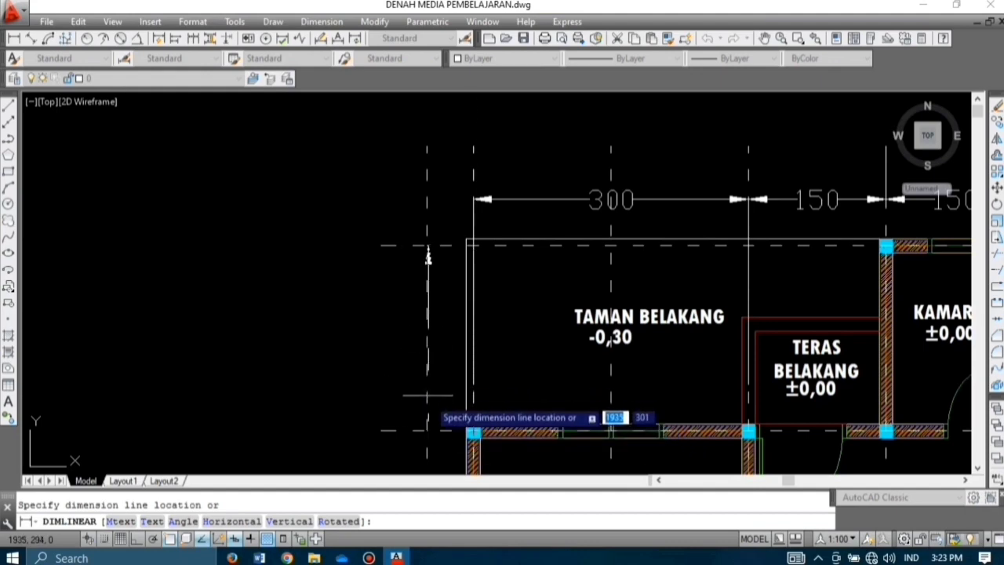
click(426, 430)
key(Escape)
Step: Continue the left chain with 300 dimensions beside KAMAR 1 and KAMAR 2
scroll(377, 232, down, 2)
text(DIM)
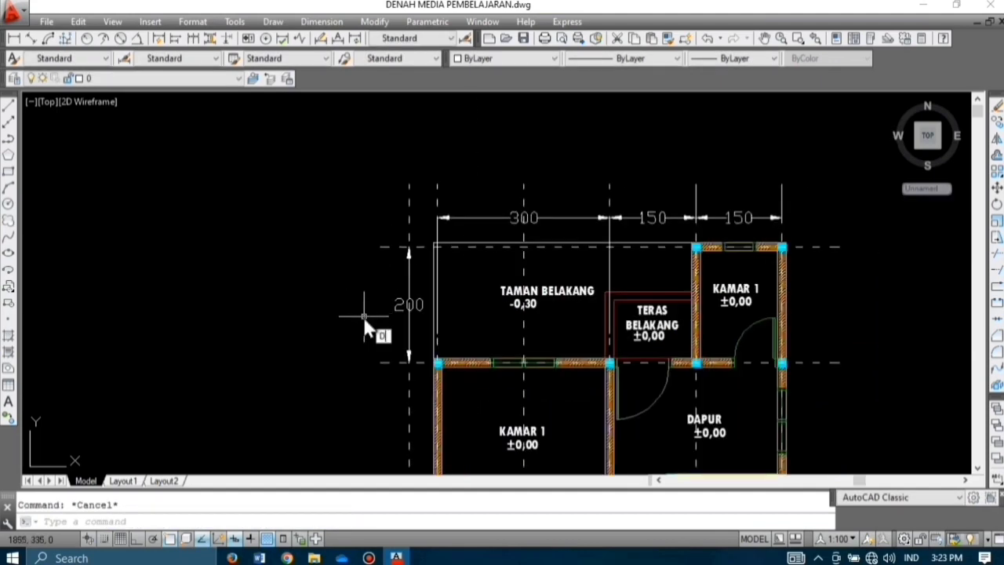
text(CO)
key(Return)
scroll(383, 393, down, 2)
middle_drag(383, 392, 406, 280)
scroll(398, 331, up, 4)
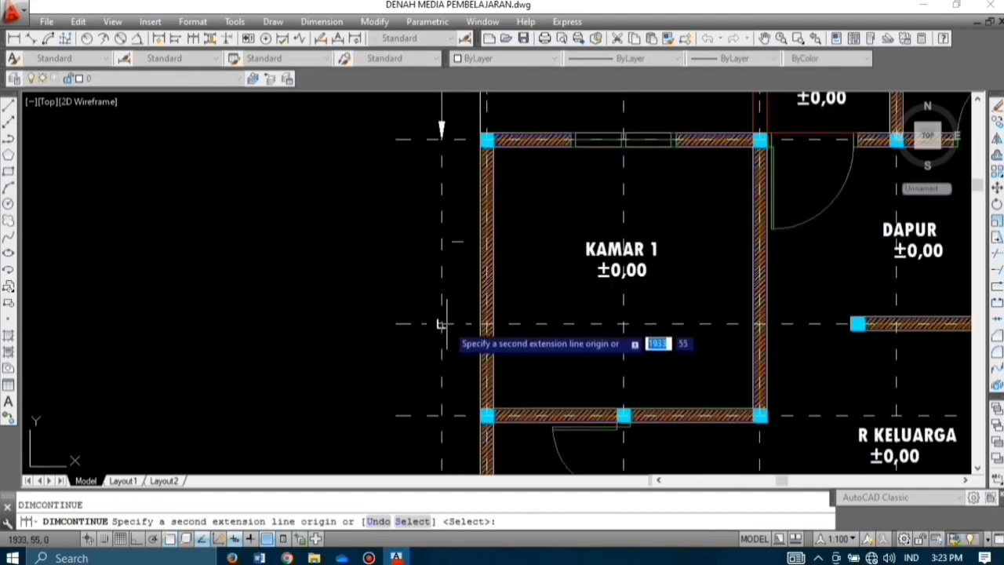
click(441, 324)
scroll(437, 306, down, 2)
key(ctrl+z)
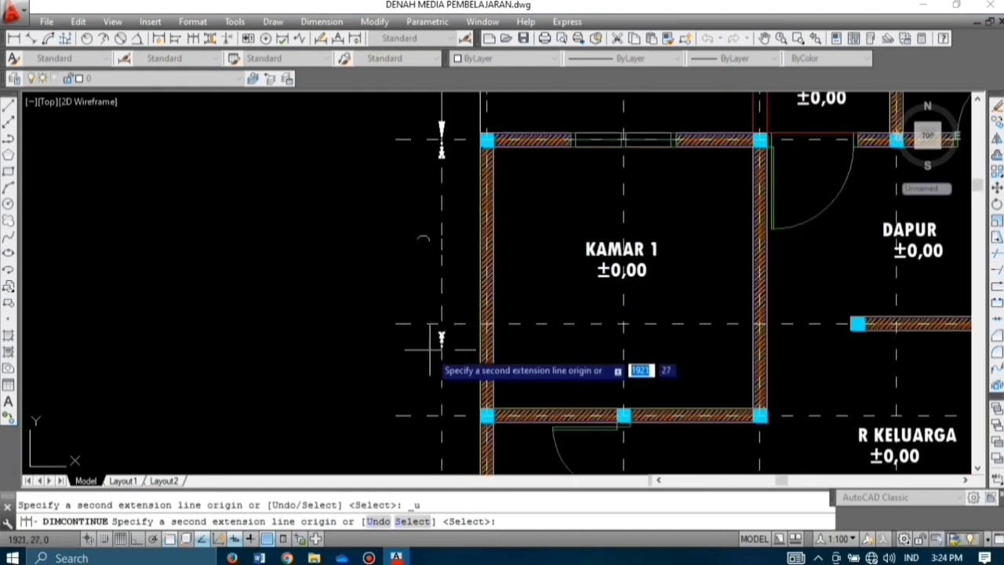
click(441, 414)
scroll(441, 376, down, 2)
middle_drag(441, 376, 401, 235)
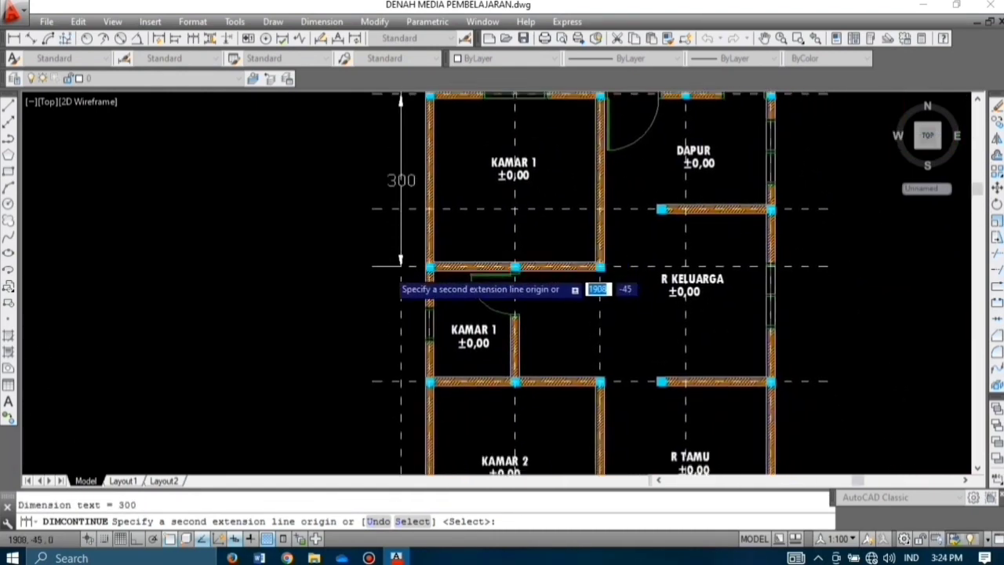
scroll(390, 269, down, 4)
scroll(392, 355, up, 3)
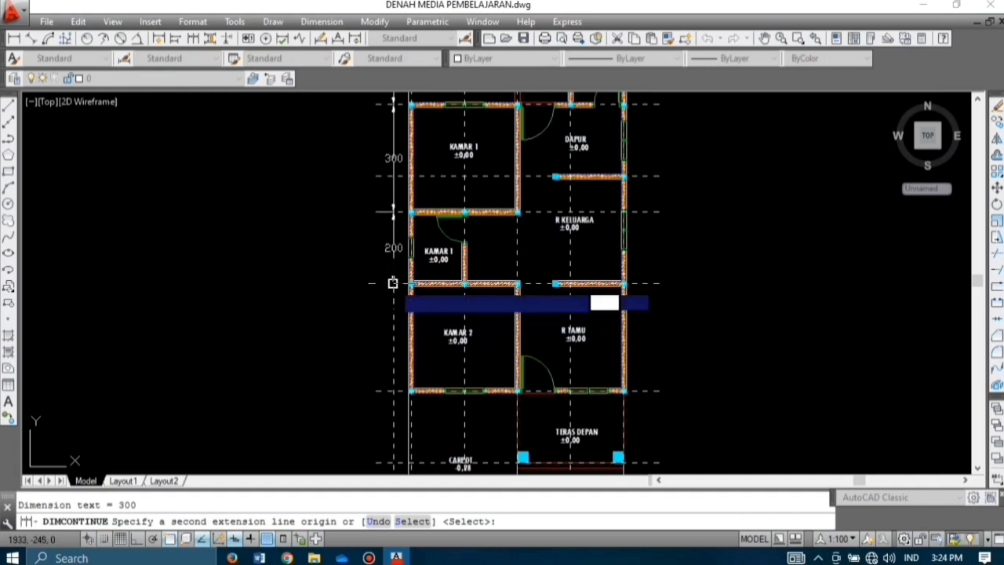
click(393, 390)
Step: Finish the left chain with 200 beside CARPOT and 215 at the bottom, then zoom out
middle_drag(391, 451, 424, 318)
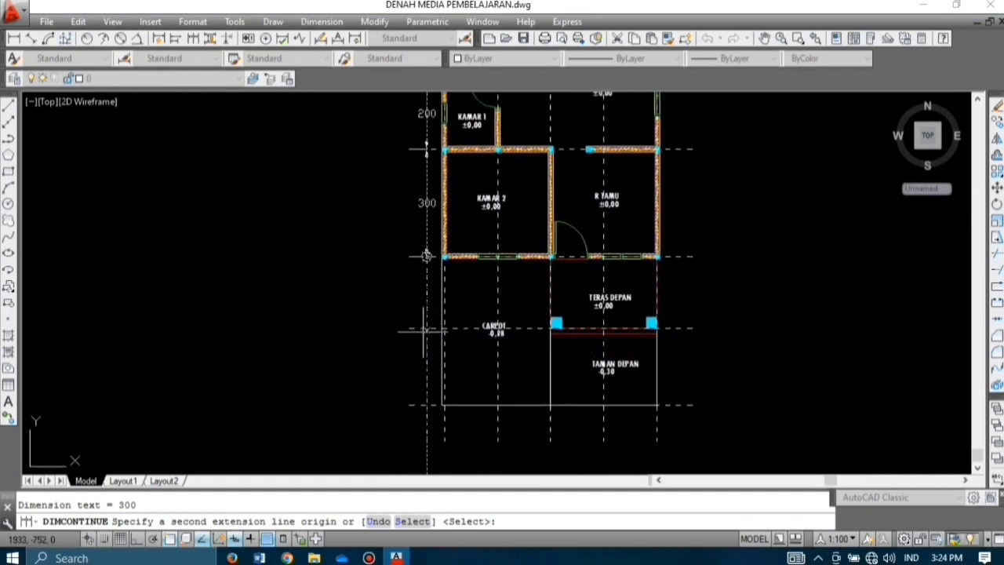
click(427, 327)
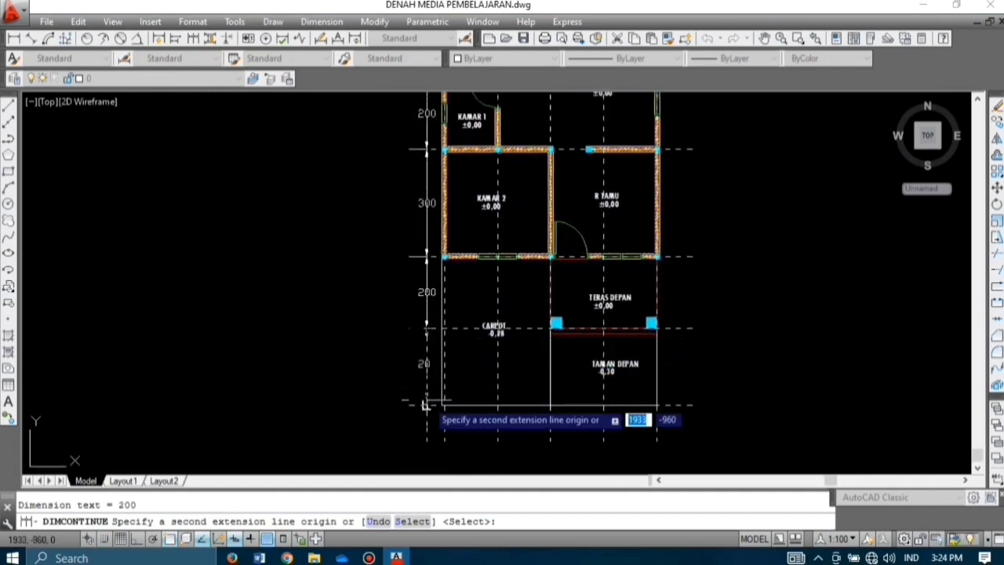
scroll(425, 405, up, 5)
scroll(428, 329, down, 3)
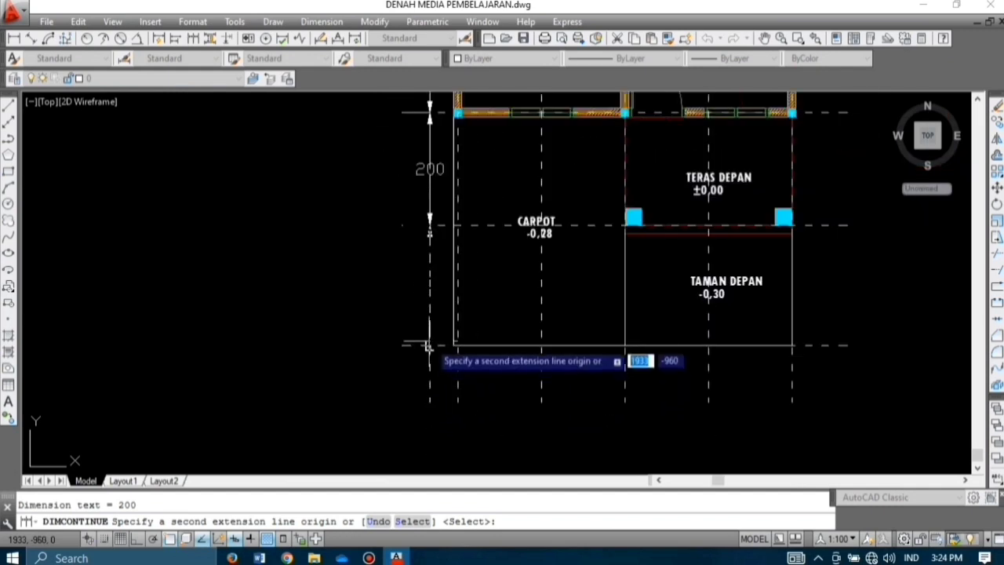
scroll(430, 345, up, 6)
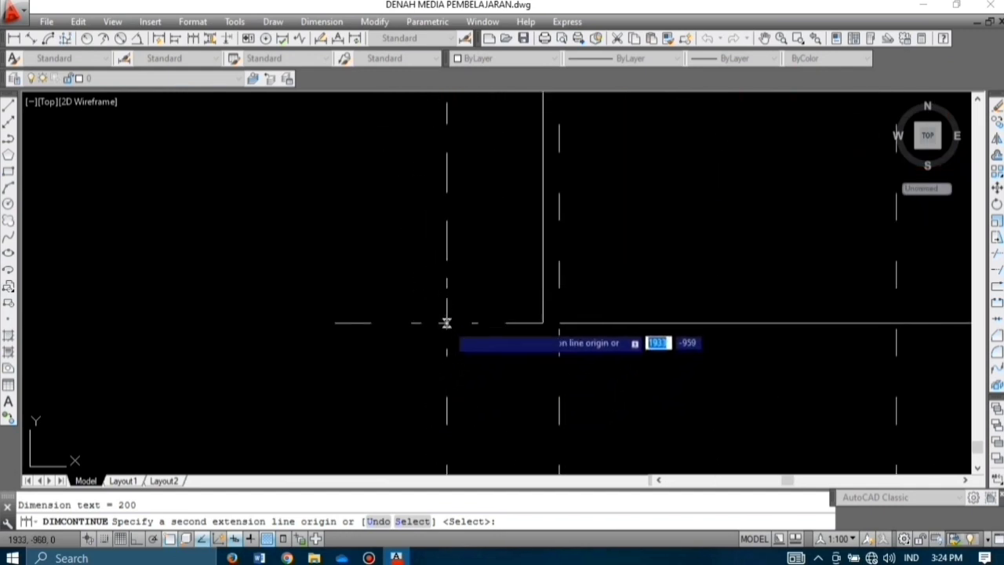
middle_drag(446, 320, 438, 345)
scroll(438, 345, down, 2)
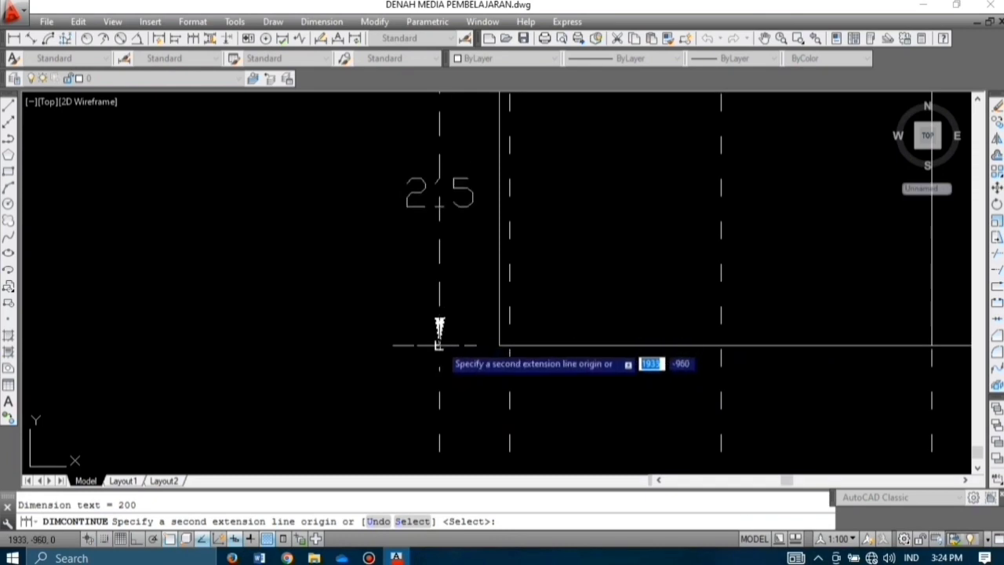
key(Escape)
scroll(439, 346, down, 3)
scroll(439, 346, up, 3)
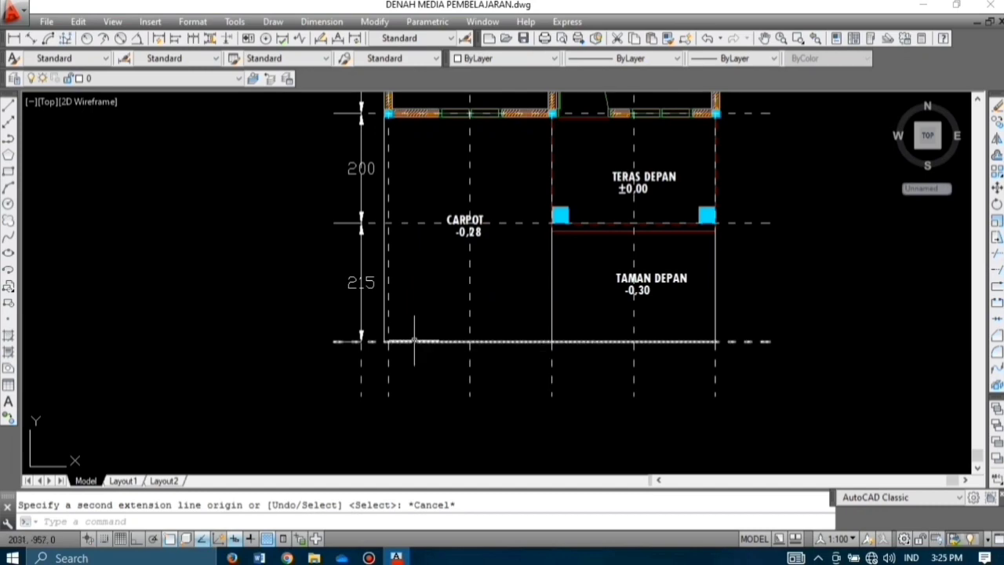
scroll(416, 340, down, 2)
scroll(433, 327, down, 2)
scroll(287, 366, down, 3)
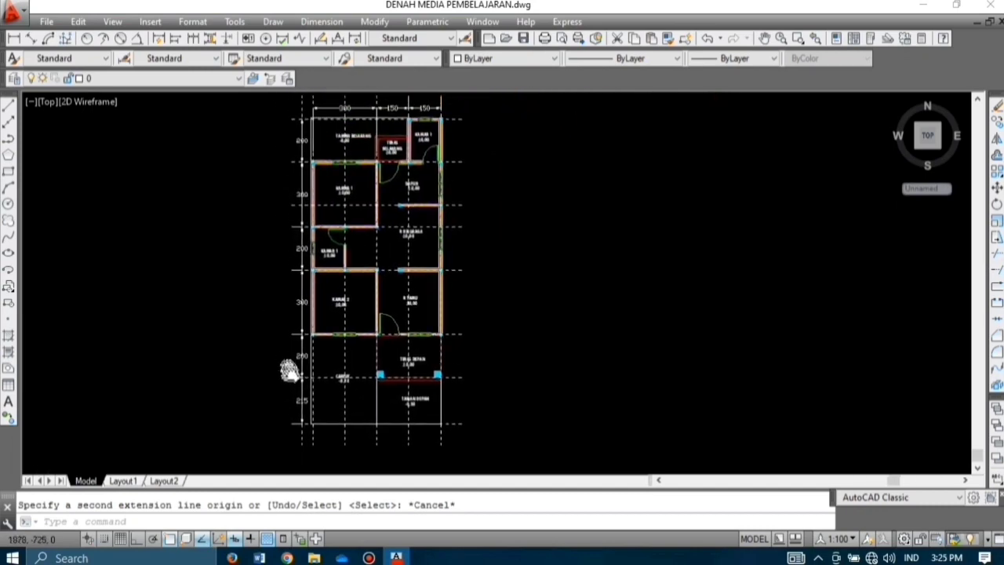
Step: Erase the leftover axis line on the left and recenter the plan
scroll(318, 124, up, 4)
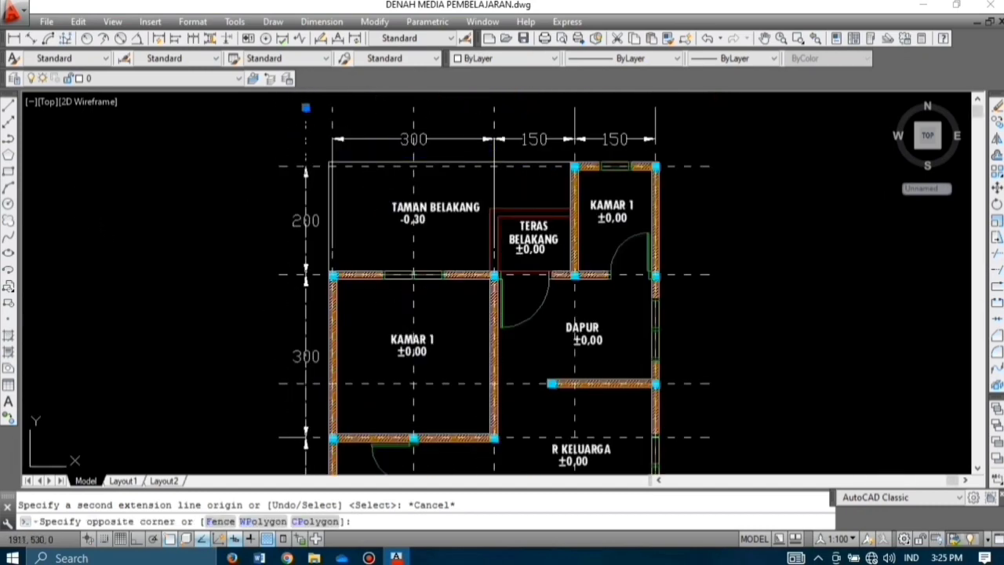
key(Delete)
scroll(467, 304, down, 1)
middle_drag(467, 304, 406, 261)
scroll(528, 224, down, 1)
scroll(559, 182, down, 1)
middle_drag(559, 183, 468, 189)
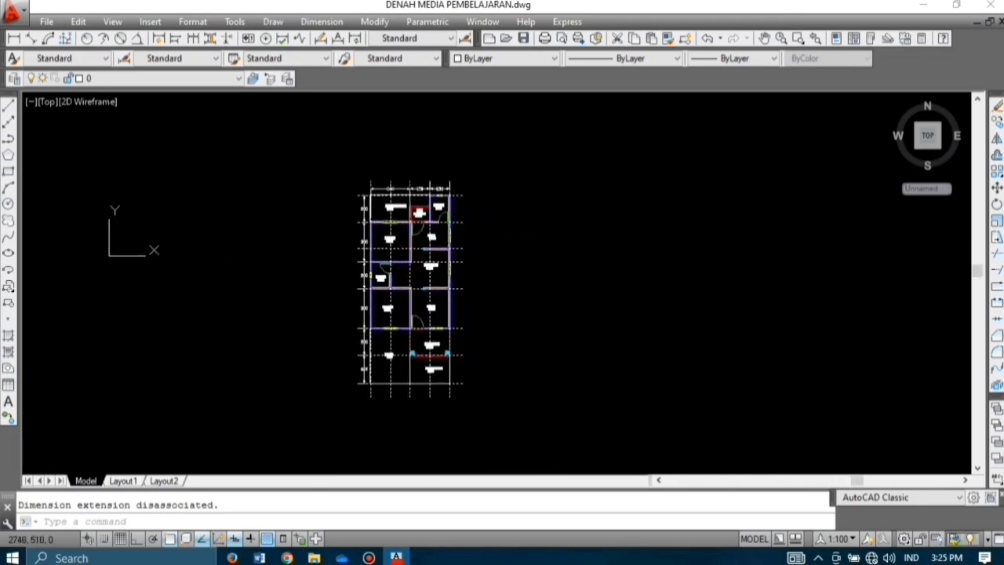
scroll(453, 208, up, 10)
Step: Offset the right-hand vertical axis line 50 to the right
text(o)
key(Return)
text(50)
key(Return)
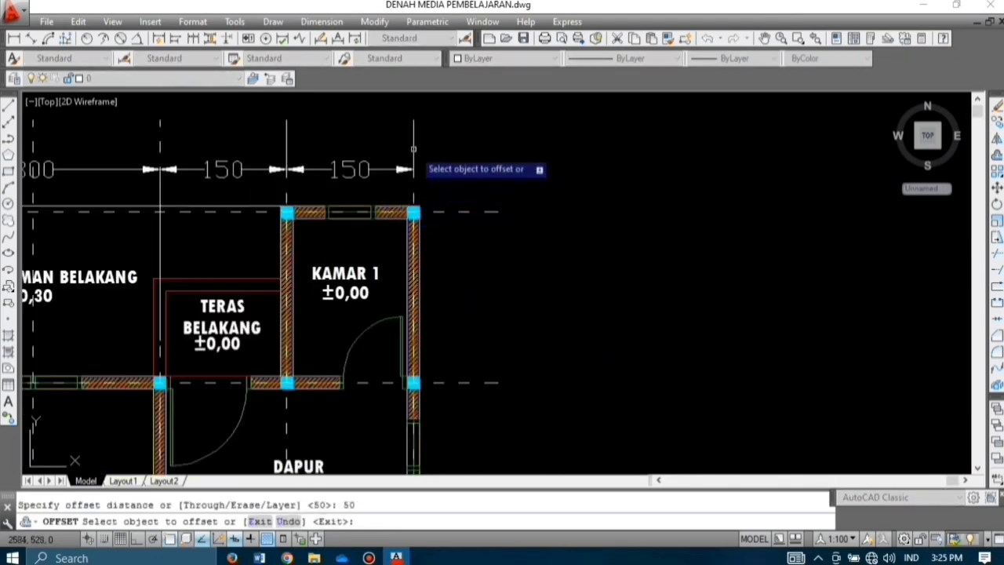
key(Escape)
text(o)
key(Return)
text(50)
key(Return)
click(414, 196)
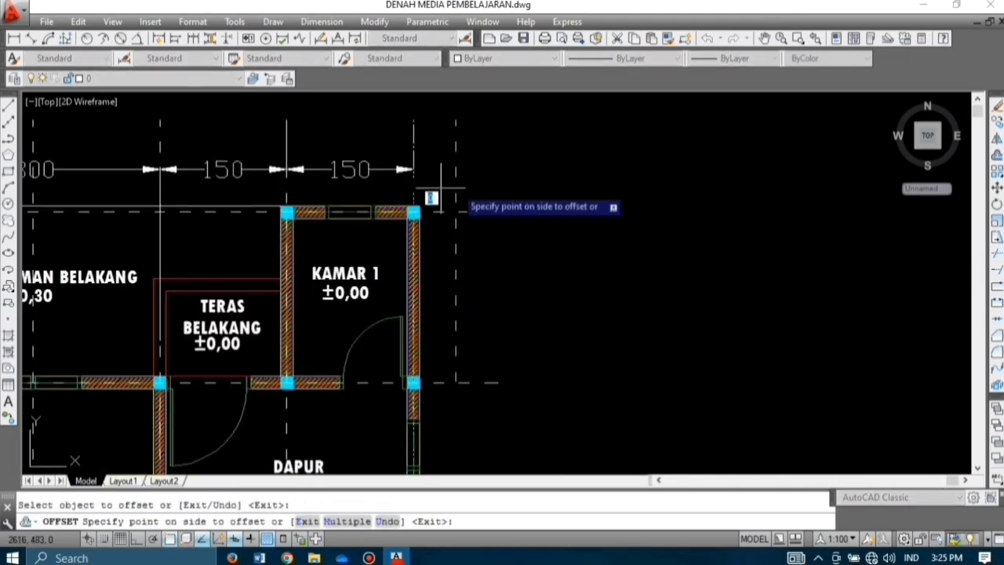
click(441, 189)
key(Escape)
Step: Dimension the first 200 span from the top-right wall corner onto the offset line
click(13, 38)
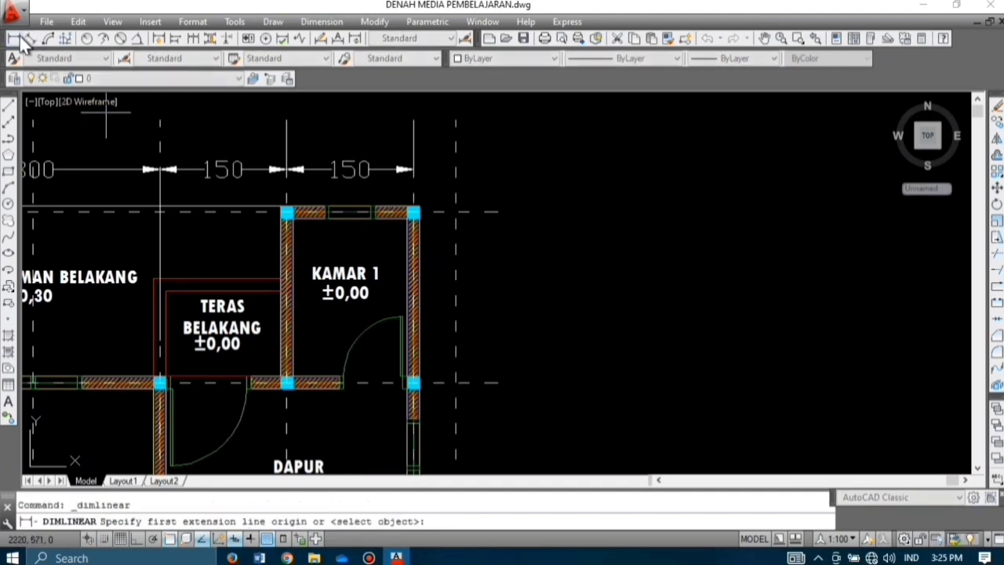
click(414, 212)
click(415, 383)
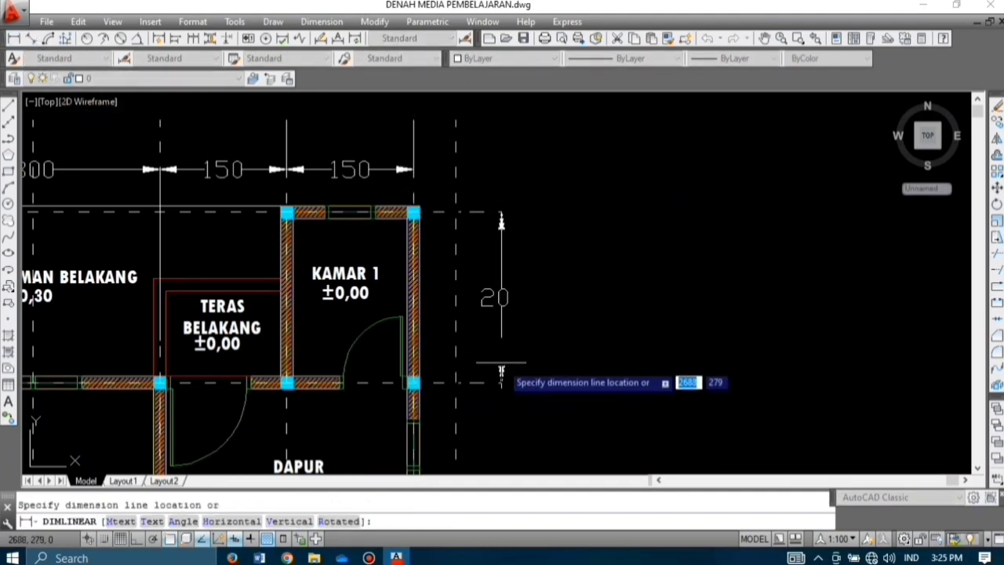
click(456, 382)
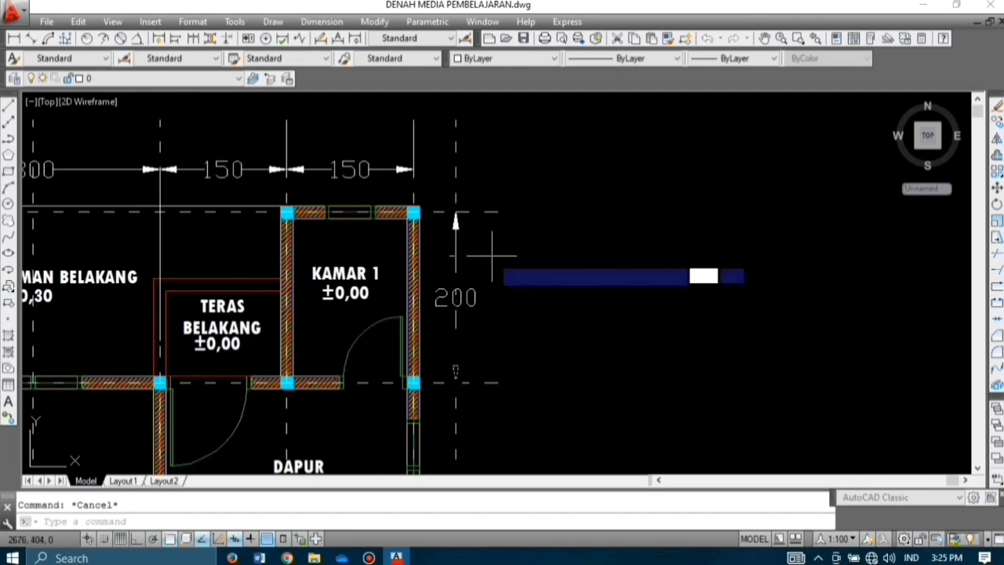
Step: Continue down the right side with 200, 300, 200 and a final 215 dimension
middle_drag(470, 356, 452, 129)
click(437, 327)
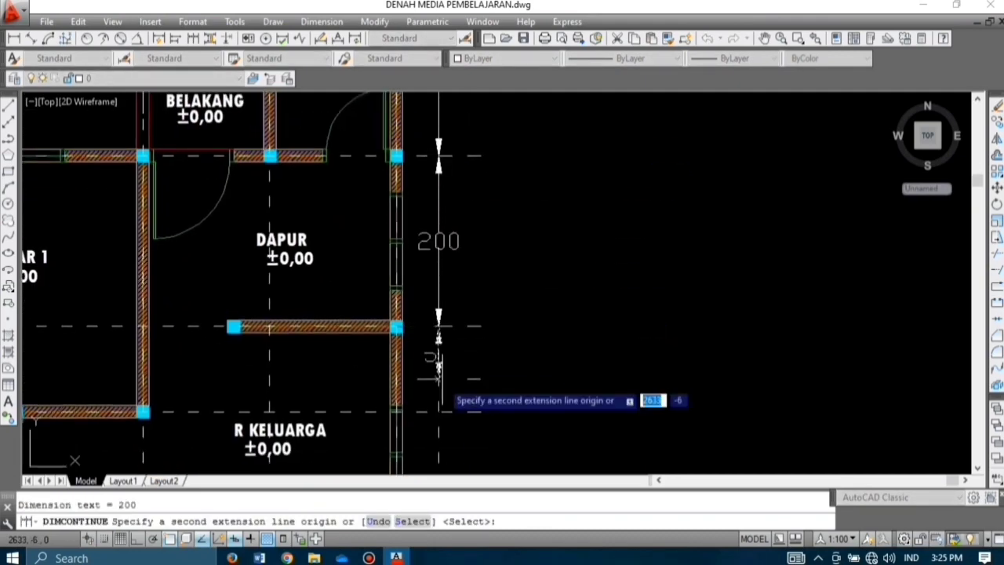
scroll(471, 156, down, 4)
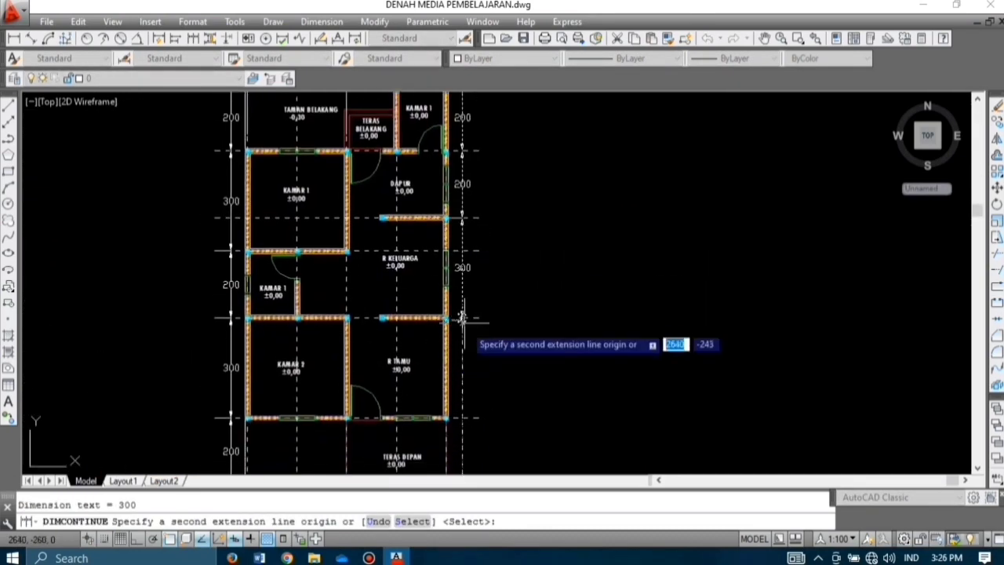
scroll(463, 330, up, 2)
click(430, 328)
middle_drag(430, 328, 413, 164)
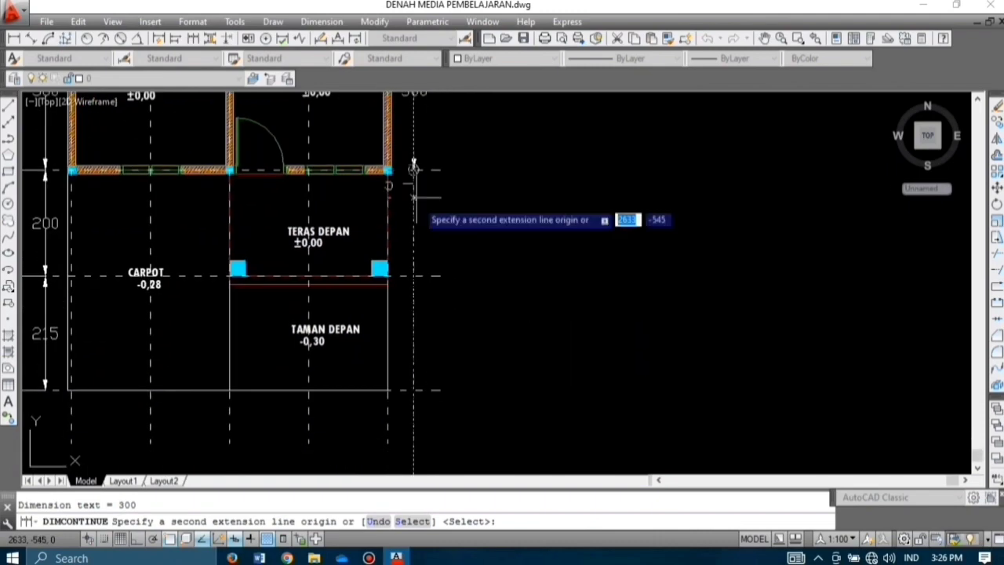
click(414, 276)
click(413, 390)
key(Escape)
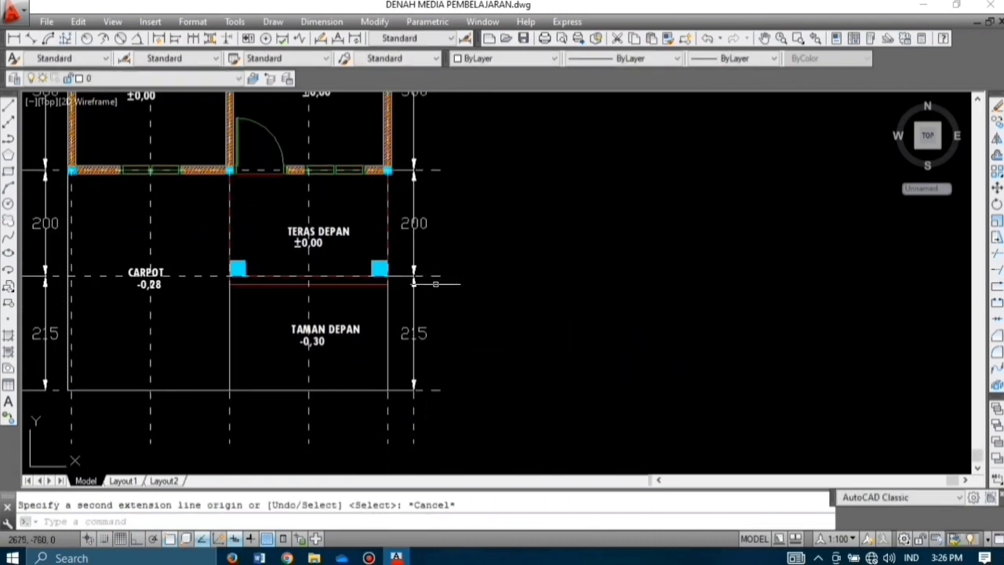
Step: Erase the stray object near the bottom-right corner
click(409, 417)
click(417, 398)
key(Delete)
middle_drag(443, 442, 535, 326)
scroll(466, 358, down, 3)
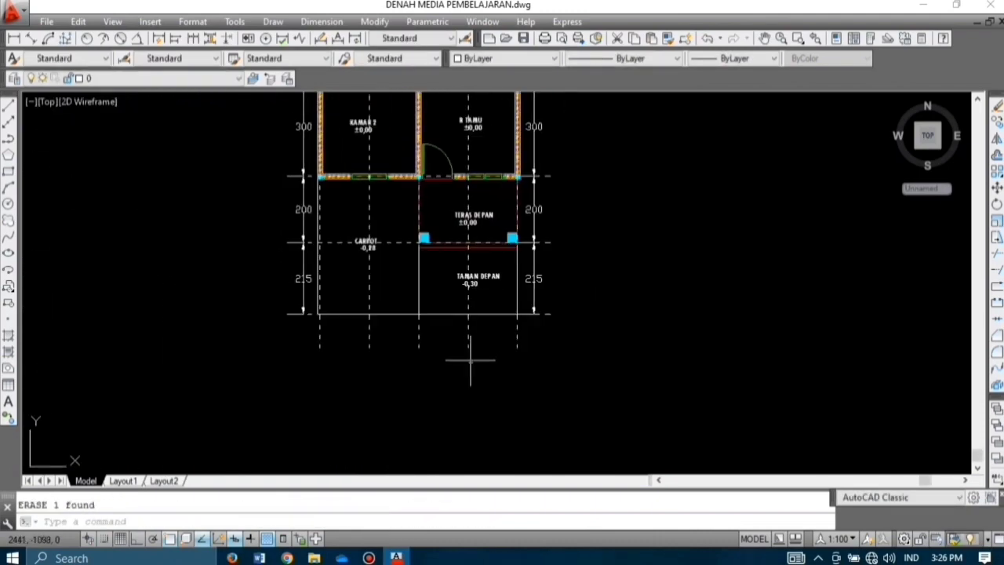
Step: Offset the bottom horizontal axis line 50 downward
scroll(482, 369, up, 4)
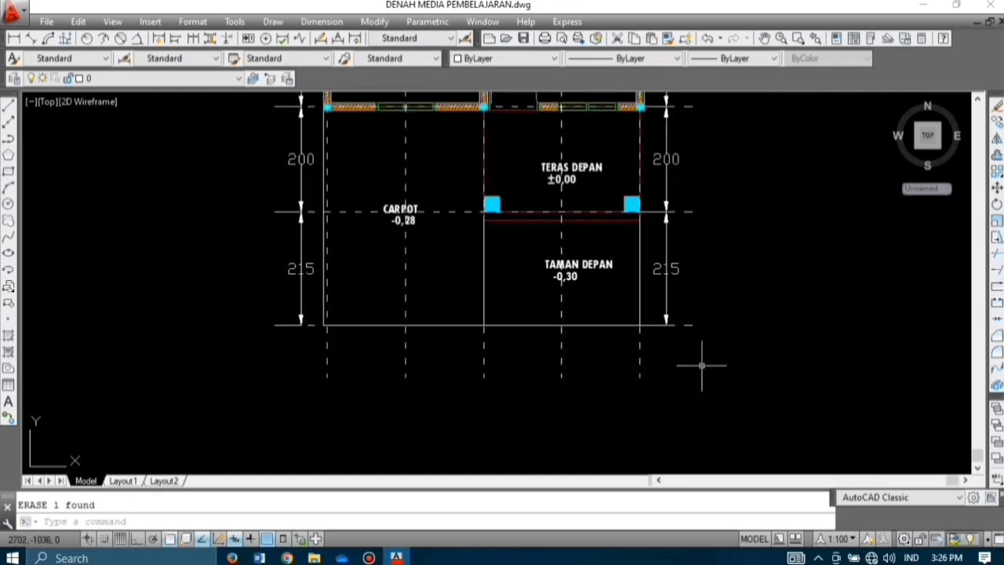
text(o)
key(Return)
text(50)
key(Return)
click(686, 324)
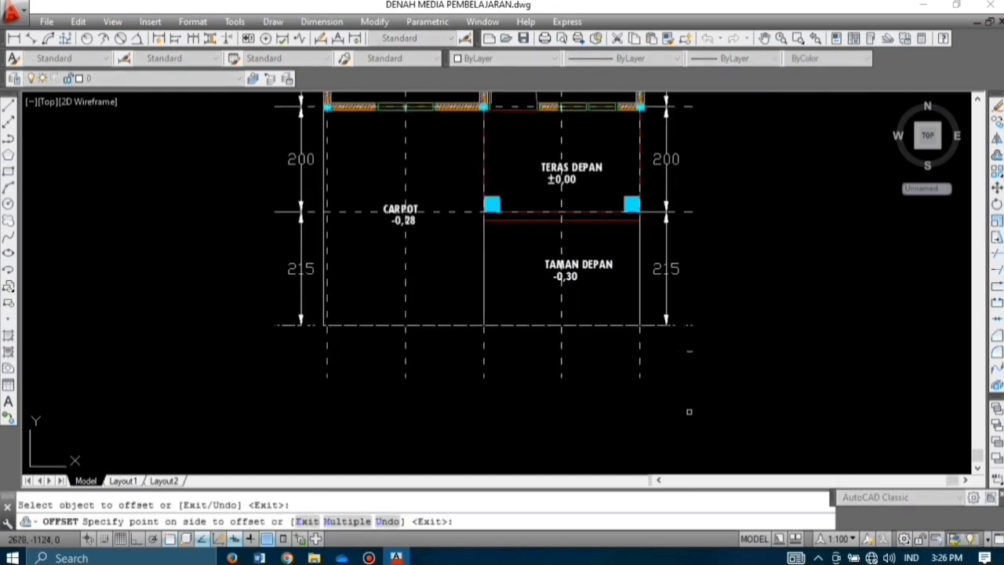
key(Escape)
Step: Add the first 150 linear dimension along the offset bottom line
click(14, 38)
scroll(324, 358, up, 6)
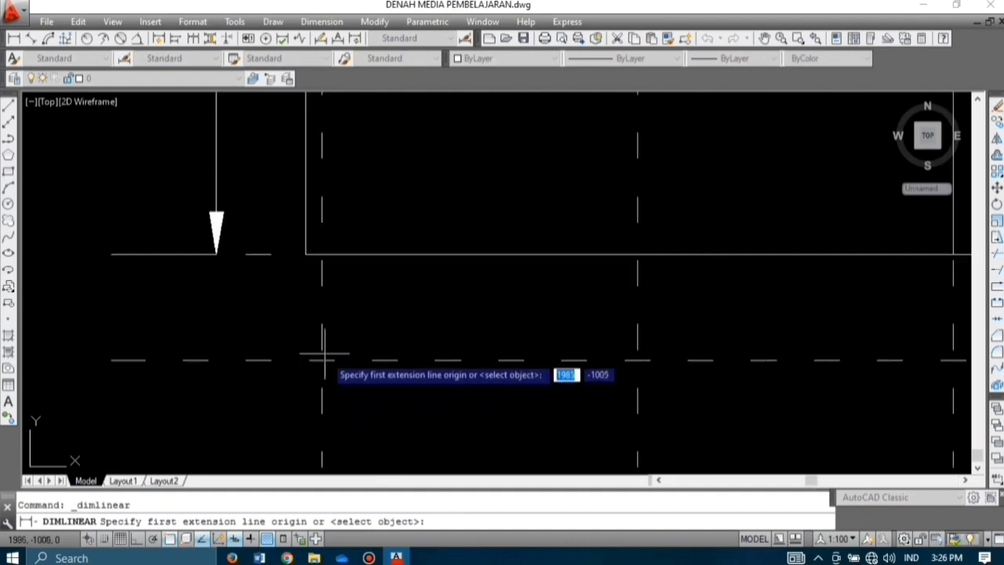
click(321, 359)
scroll(322, 359, down, 4)
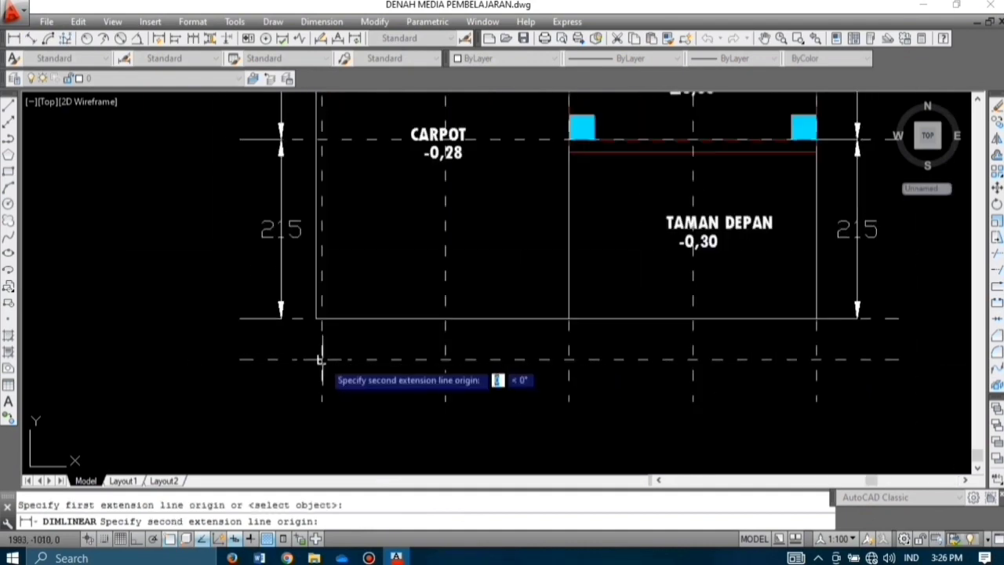
click(445, 359)
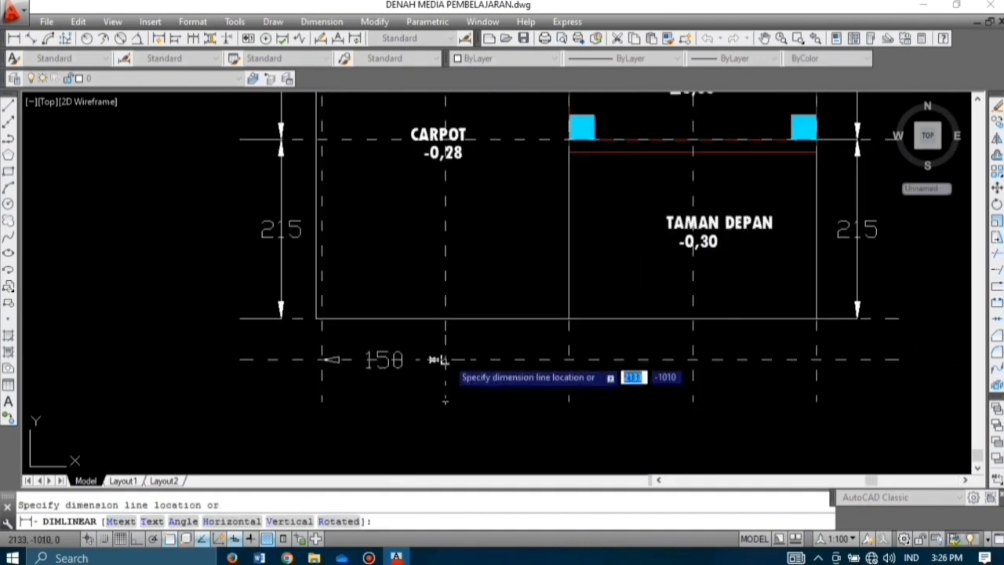
click(441, 360)
Step: Continue with three more 150 dimensions to the right corner using DCO
text(dco)
key(Return)
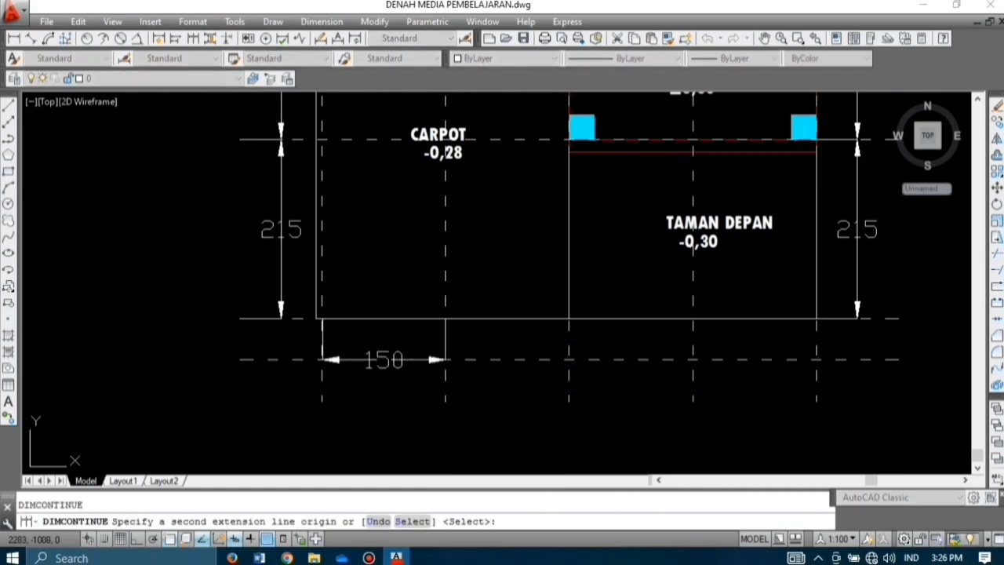
click(569, 359)
click(692, 359)
click(817, 360)
key(Escape)
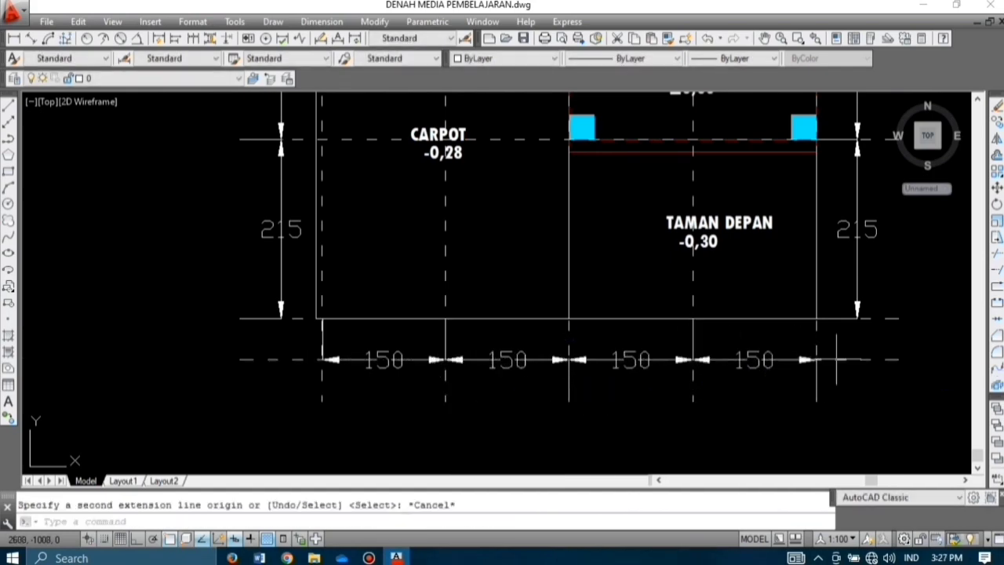
click(837, 360)
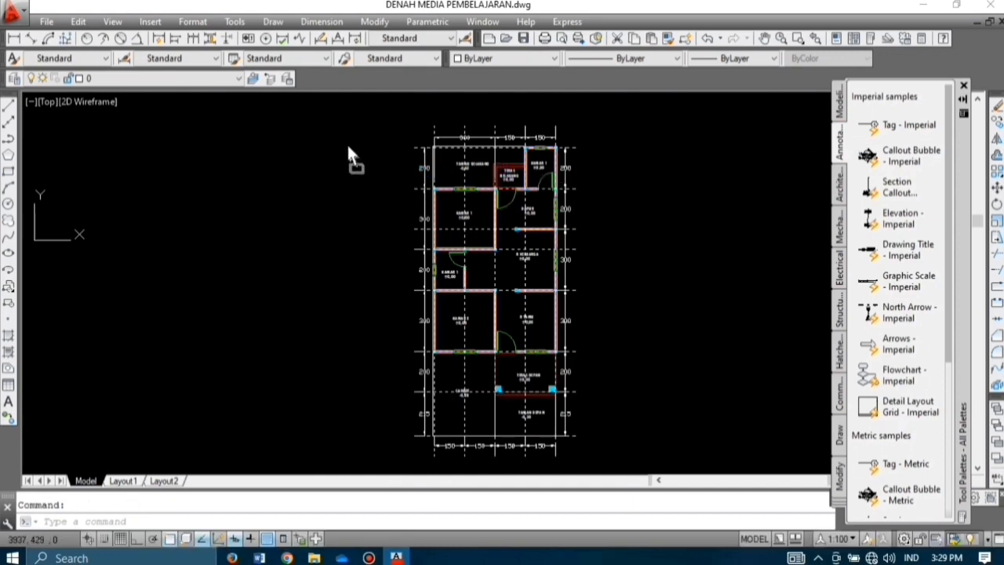
Step: Scale the small grid bubble up by a factor of 5
scroll(334, 145, up, 6)
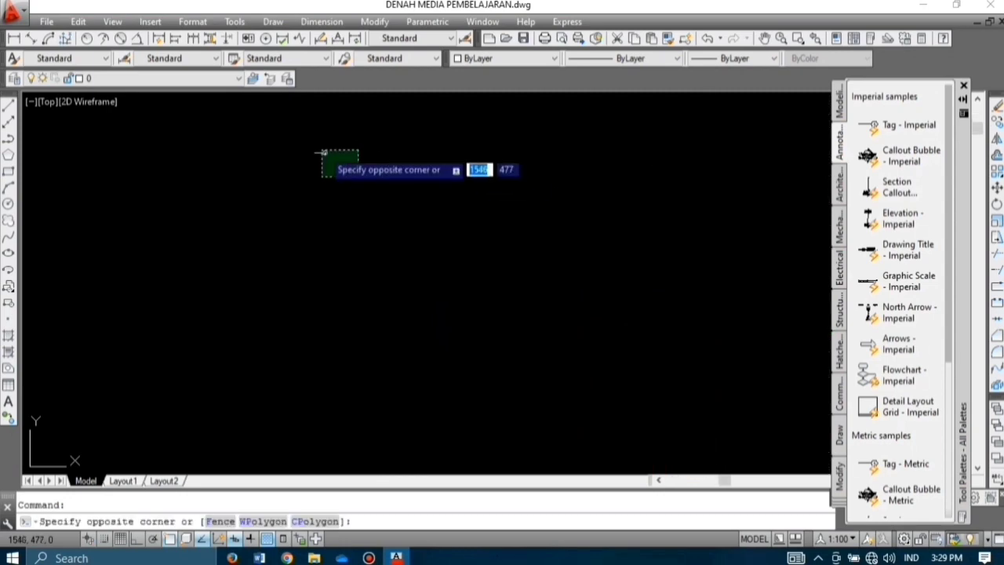
click(322, 151)
key(Return)
click(426, 233)
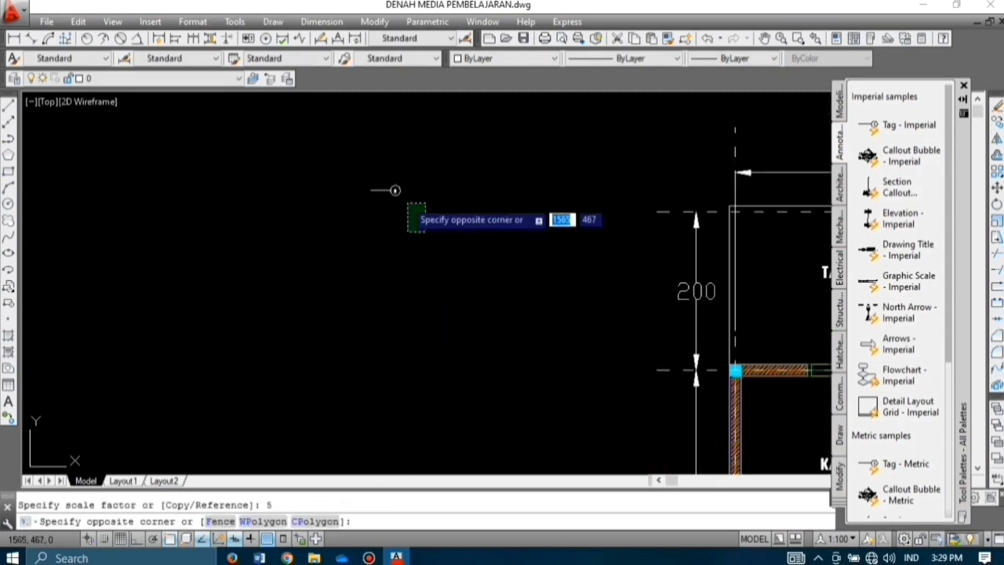
click(361, 163)
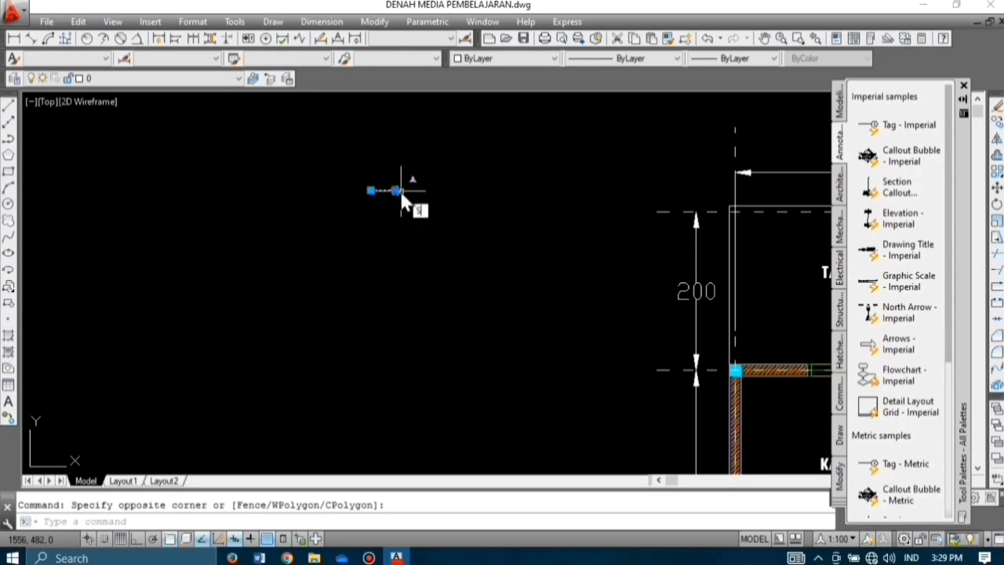
key(Return)
click(397, 190)
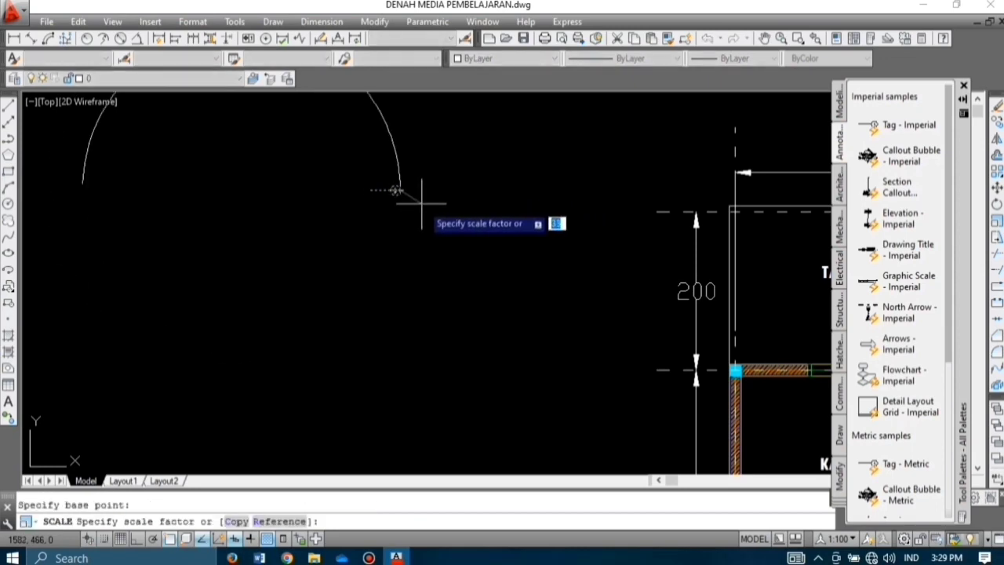
text(5)
key(Return)
Step: Mirror the bubble so it faces the plan and erase the original
scroll(416, 220, down, 3)
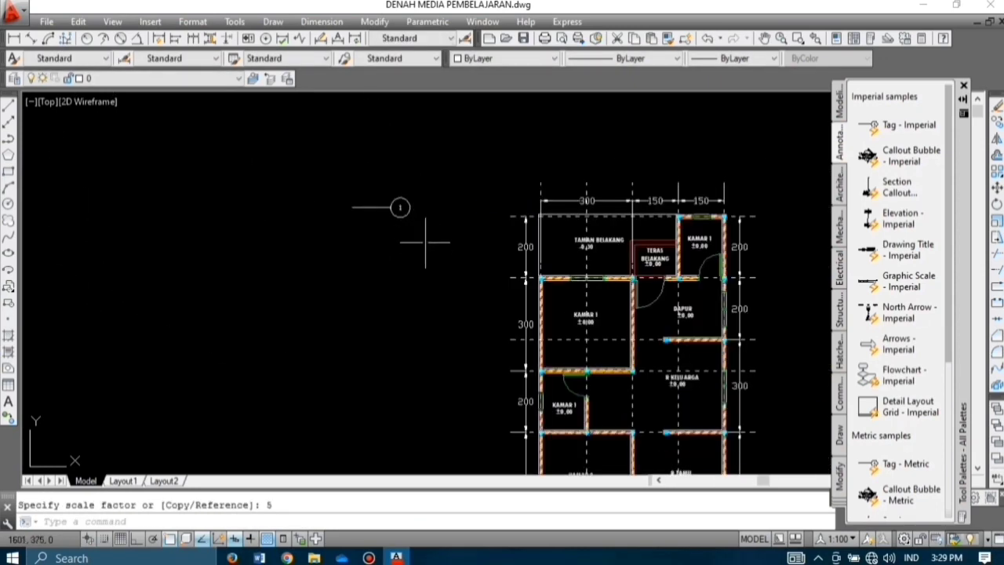
click(424, 228)
click(327, 178)
text(ro)
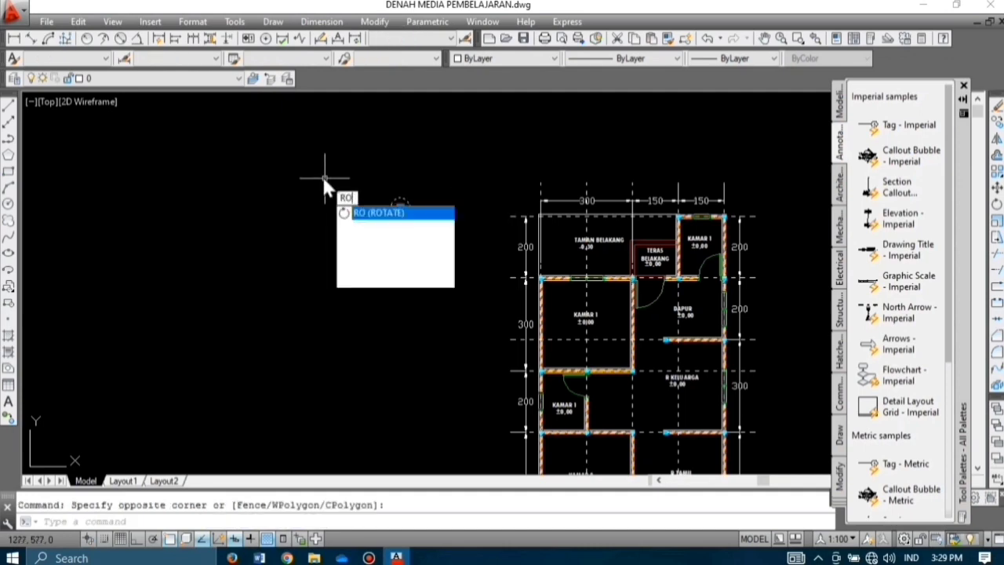
key(Return)
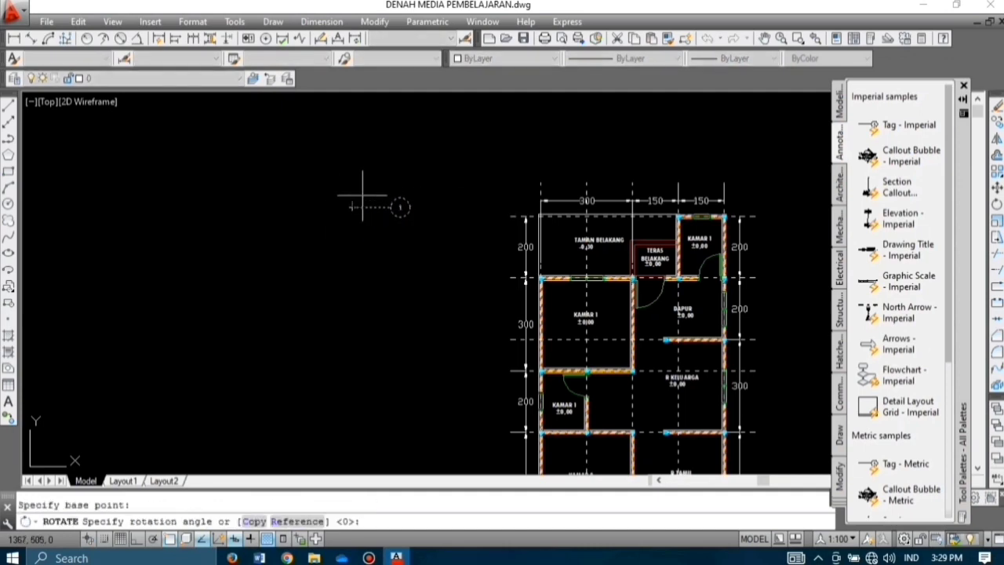
click(426, 218)
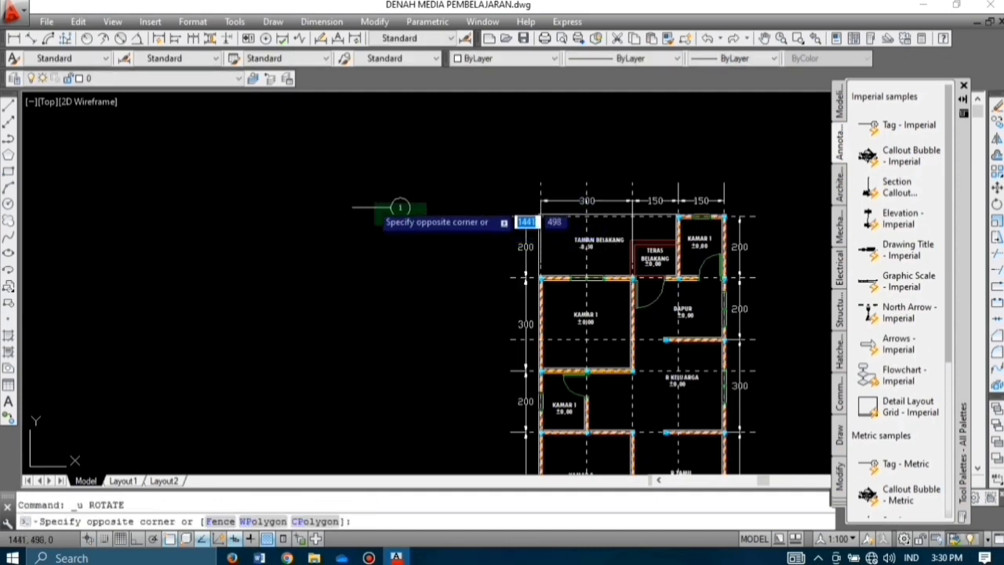
click(328, 190)
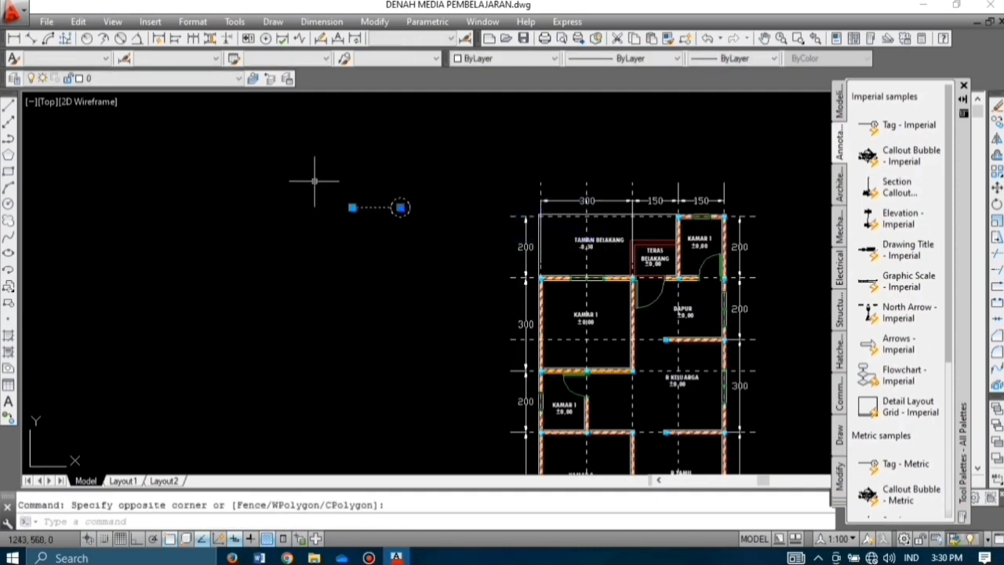
text(mi)
key(Return)
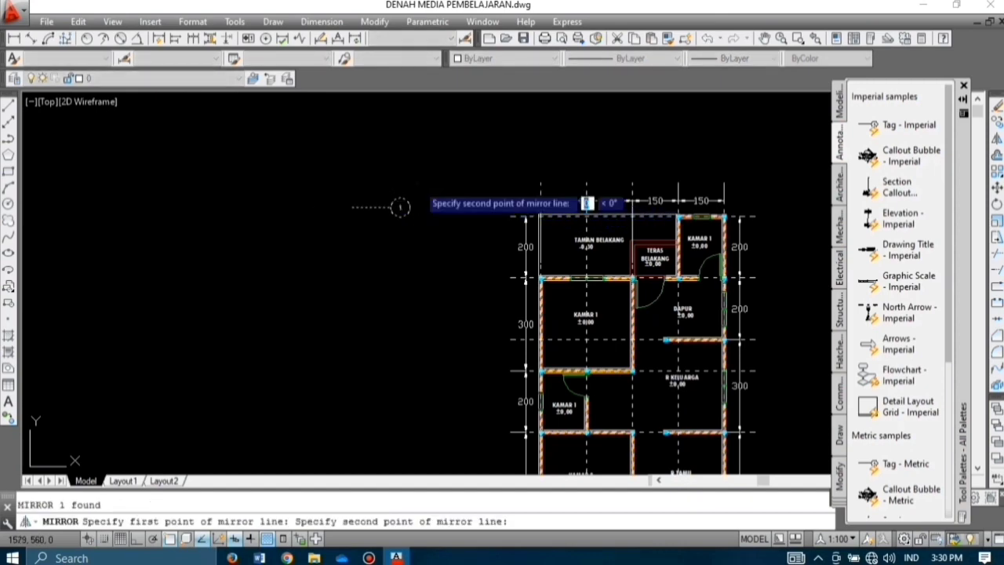
click(417, 294)
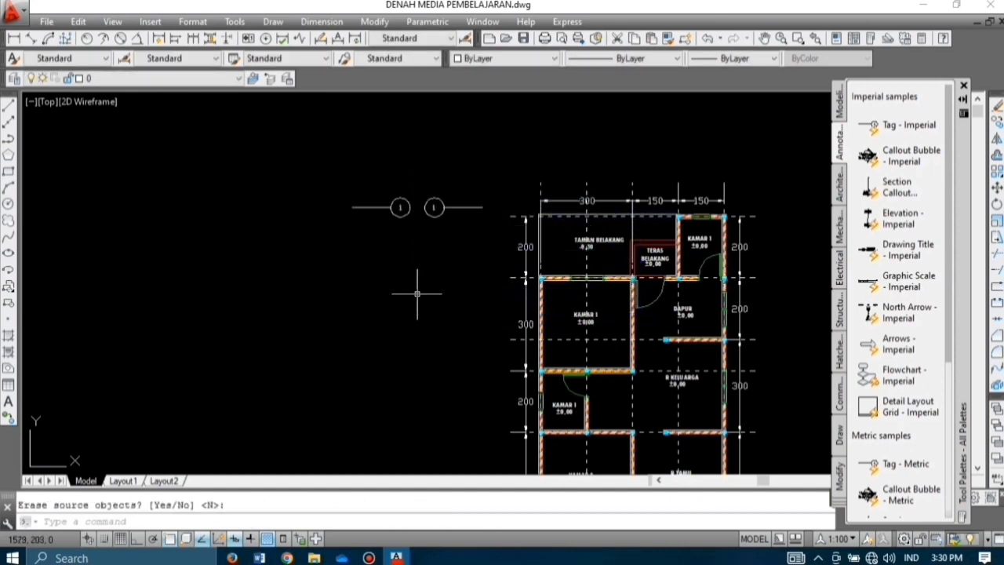
click(407, 242)
click(386, 181)
text(e)
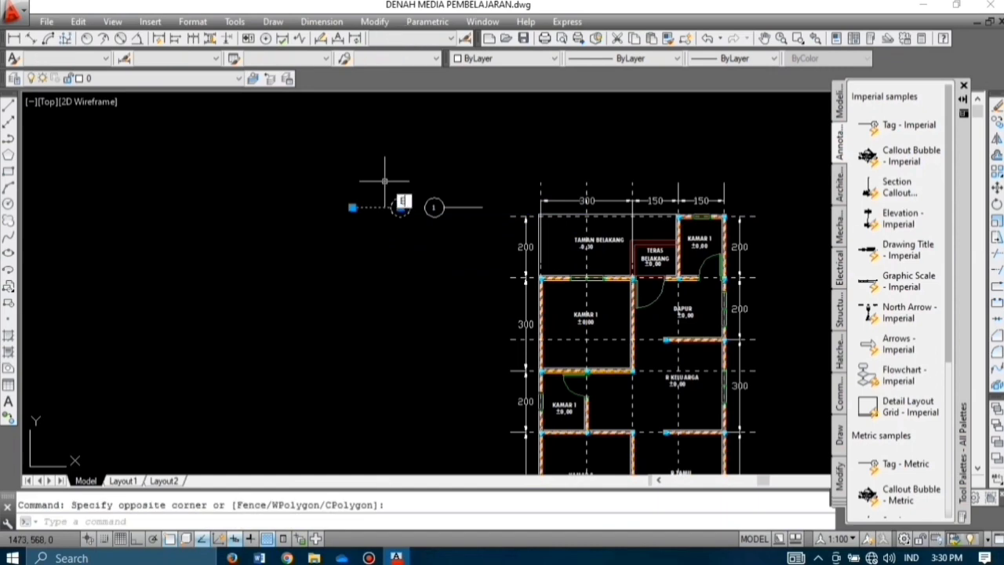
key(Return)
Step: Move the flipped bubble onto the left end of the top grid line
click(486, 222)
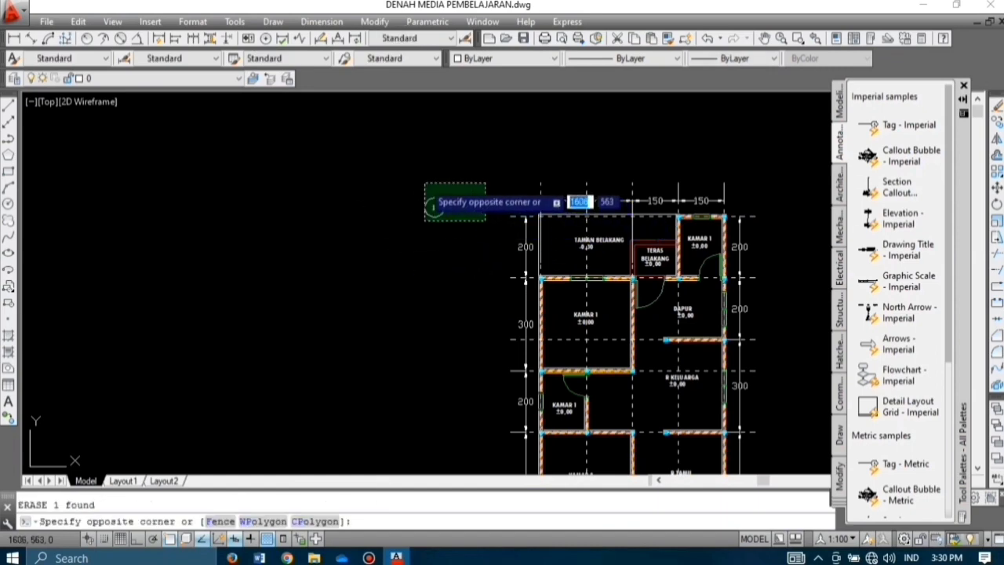
click(399, 202)
text(m)
key(Return)
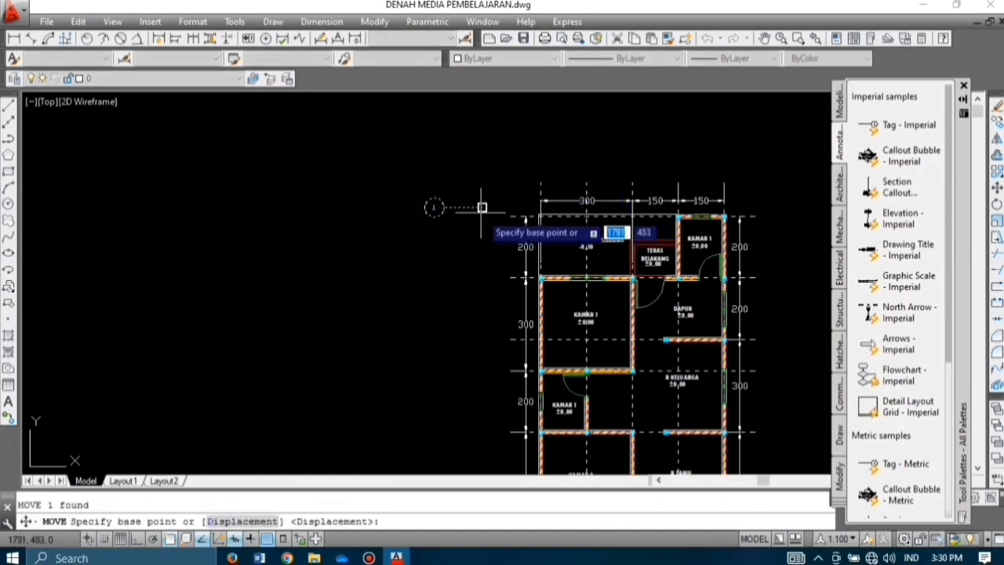
click(482, 207)
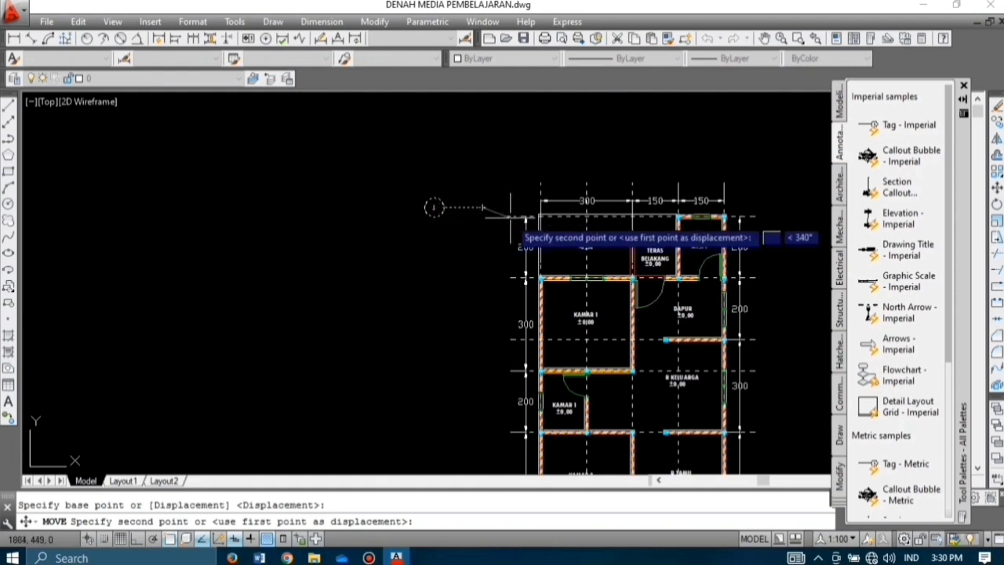
click(510, 217)
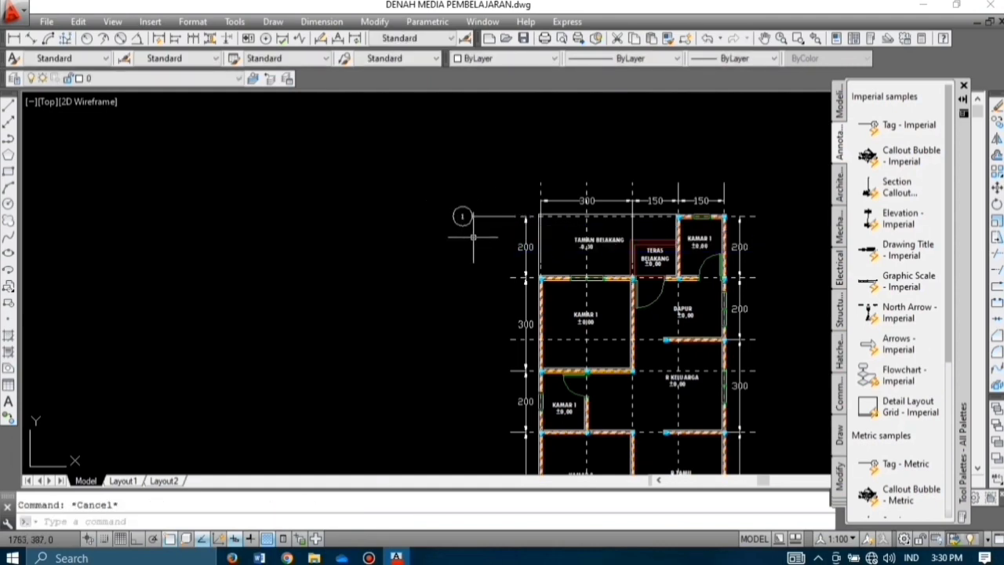
Step: Copy the bubble onto the left end of every lower horizontal grid line
click(482, 225)
click(405, 188)
text(co)
key(Return)
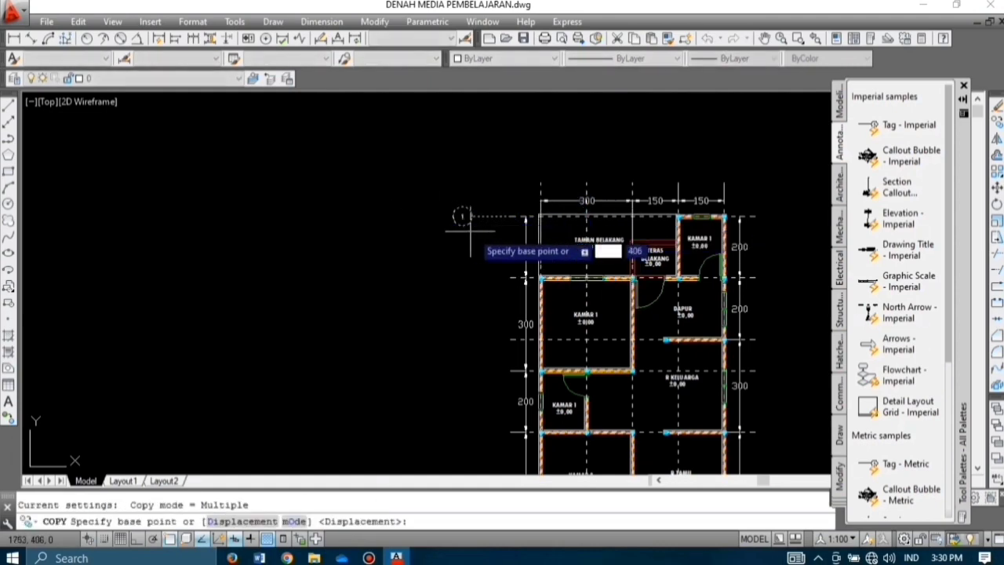
click(462, 216)
click(463, 277)
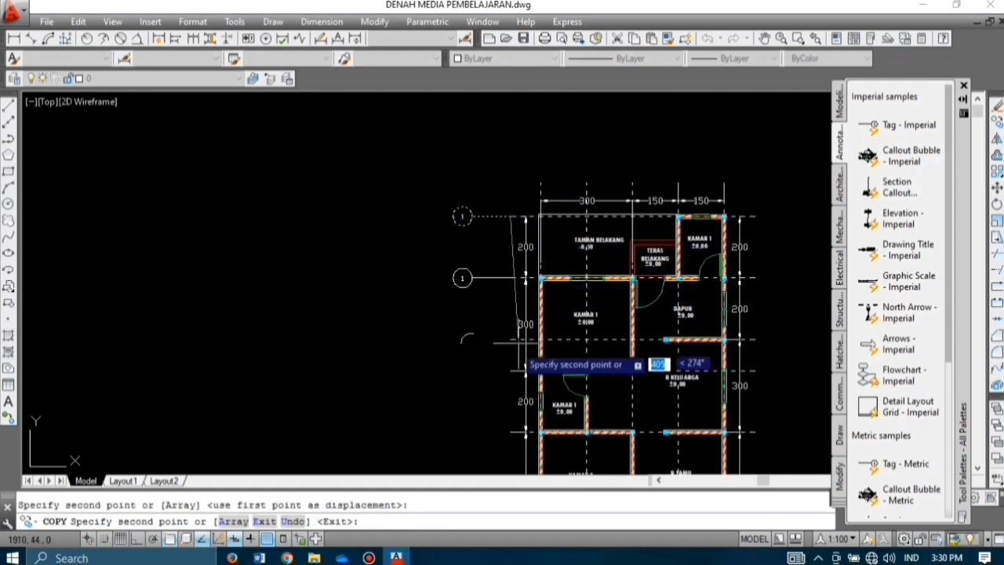
click(510, 339)
click(510, 370)
middle_drag(511, 372, 504, 173)
click(504, 234)
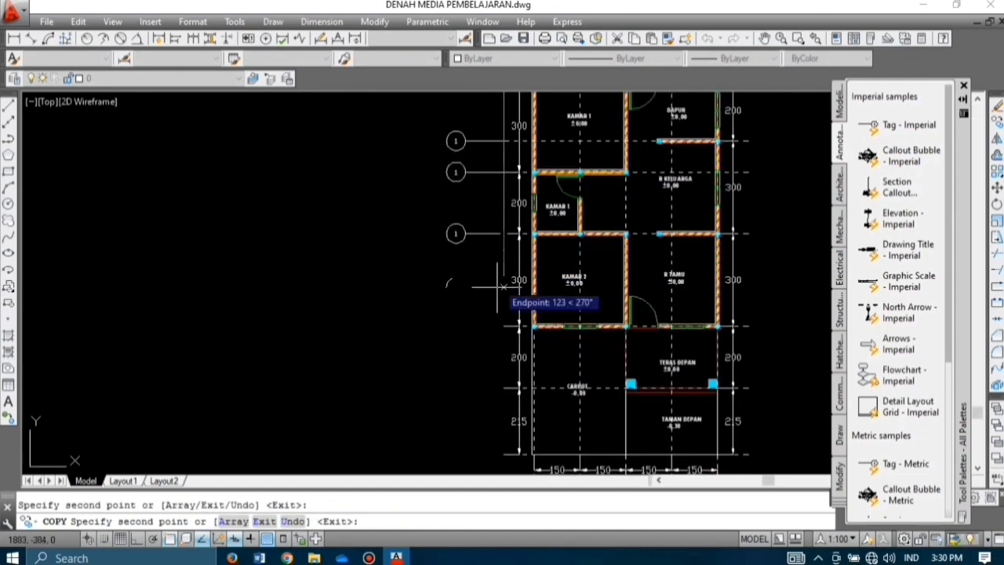
click(504, 326)
click(504, 388)
scroll(506, 393, down, 2)
middle_drag(507, 363, 500, 233)
click(501, 302)
key(Escape)
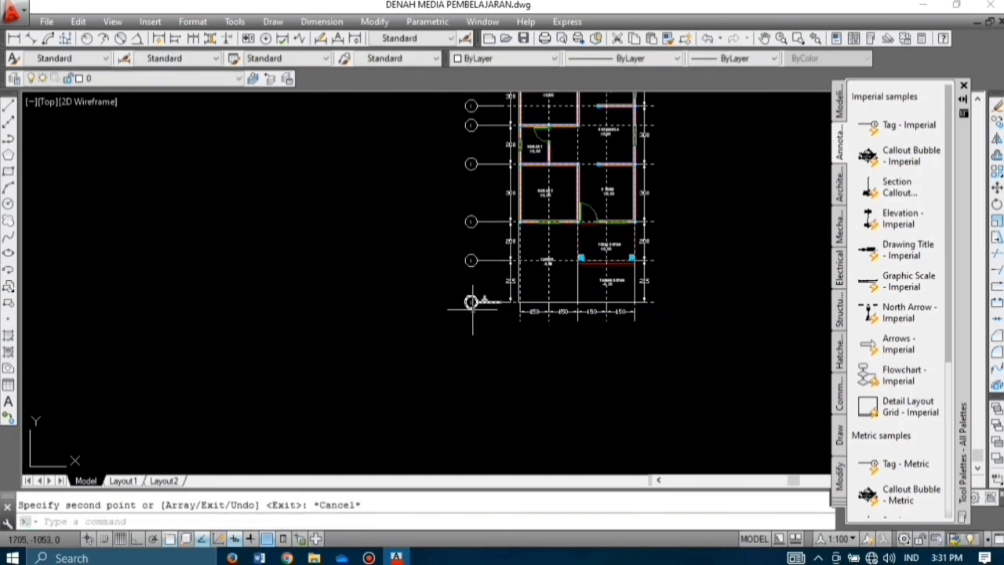
scroll(469, 318, down, 3)
scroll(483, 318, up, 9)
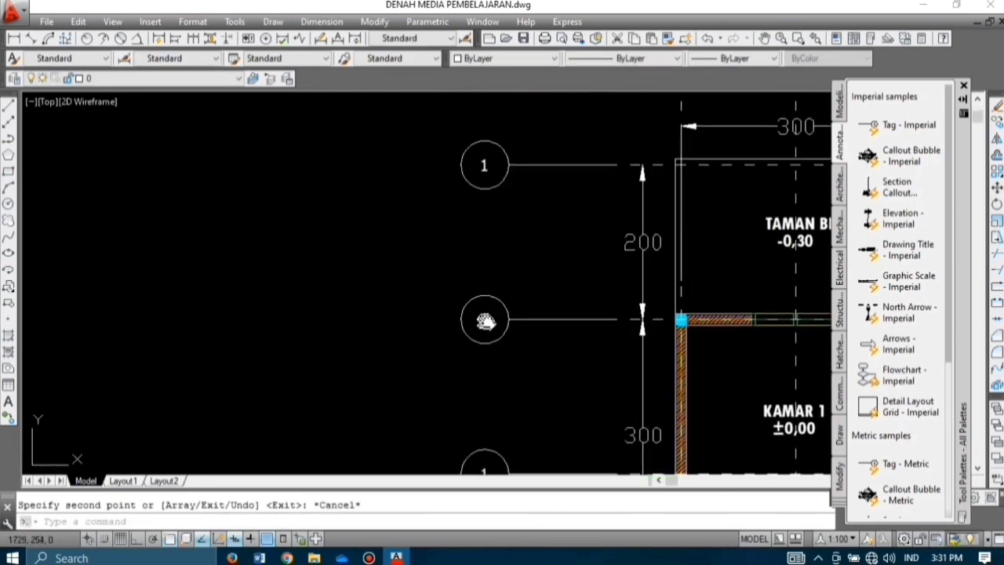
middle_drag(486, 321, 495, 284)
scroll(491, 280, up, 4)
scroll(481, 299, down, 4)
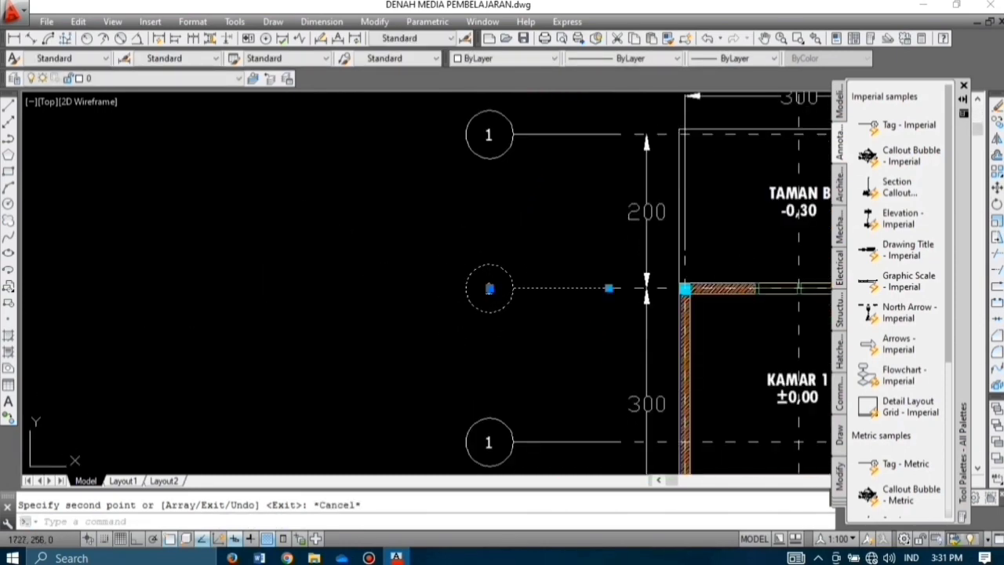
Step: Renumber the second, third and fourth bubbles as 2, 3 and 4
double_click(489, 289)
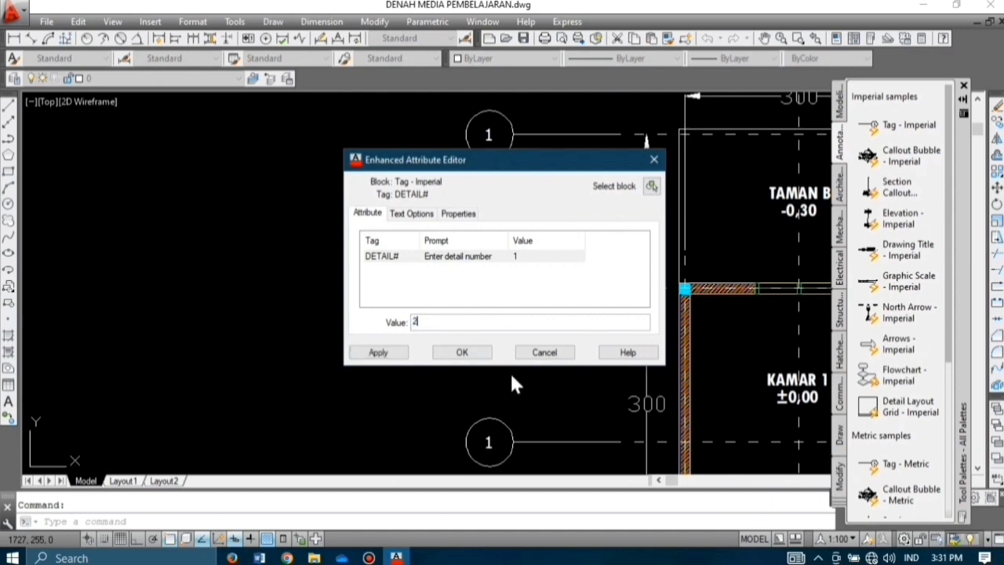
click(463, 352)
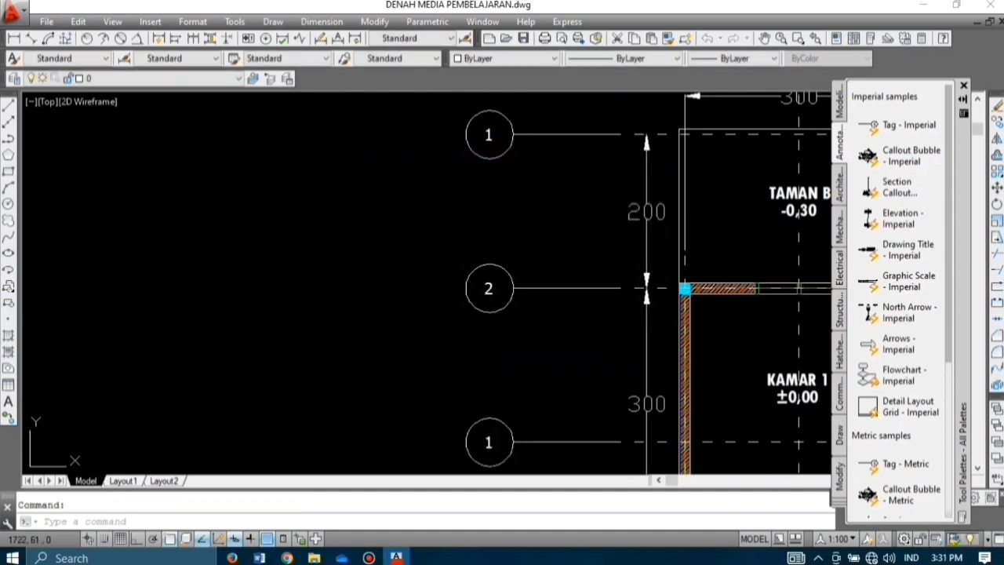
double_click(486, 432)
text(3)
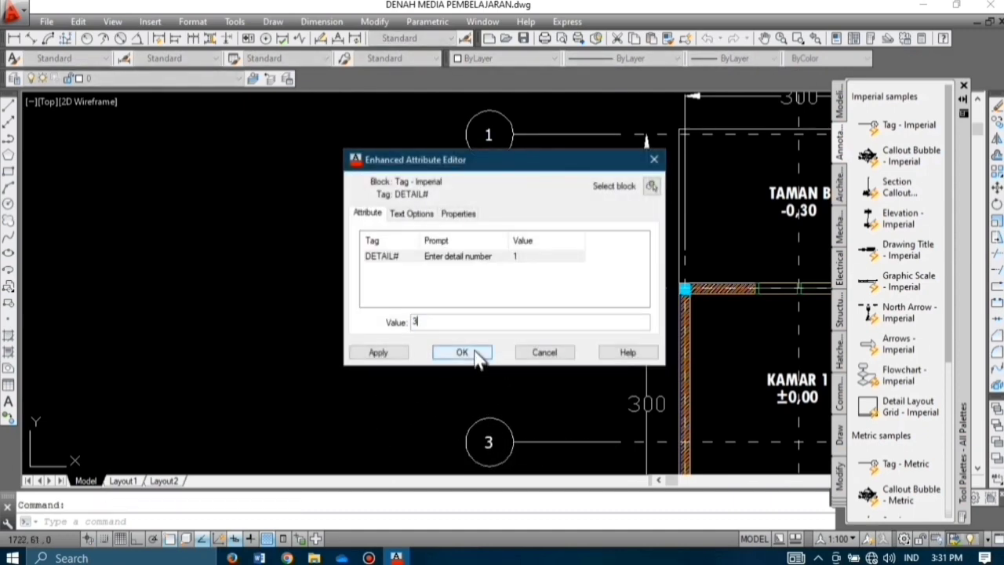
click(475, 355)
scroll(479, 361, down, 4)
scroll(487, 369, up, 5)
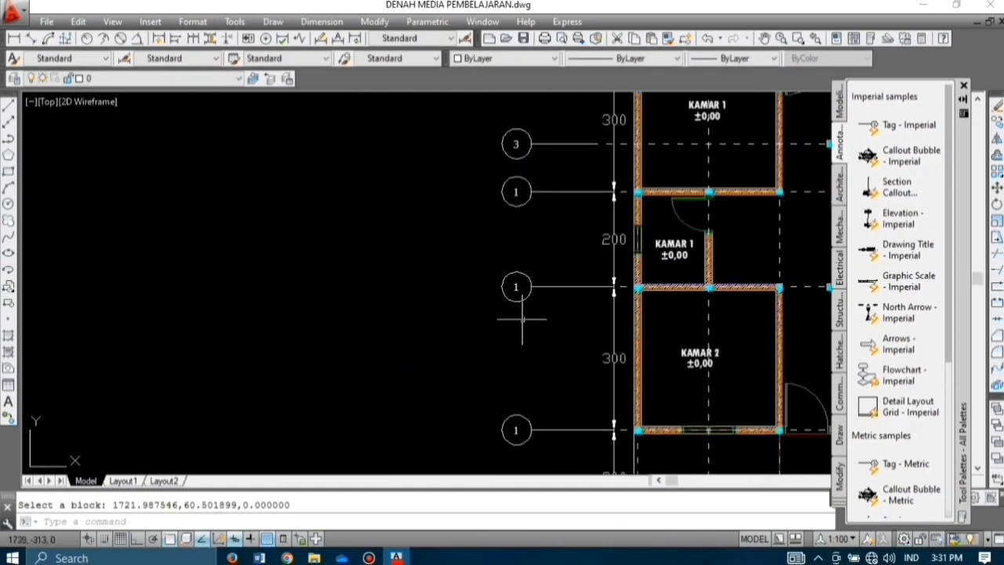
double_click(516, 194)
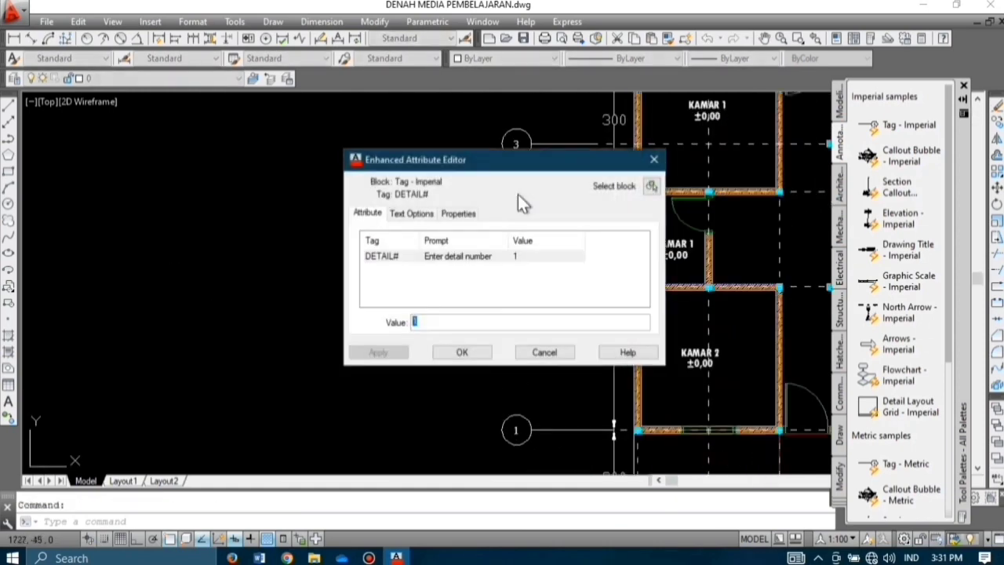
text(4)
click(459, 352)
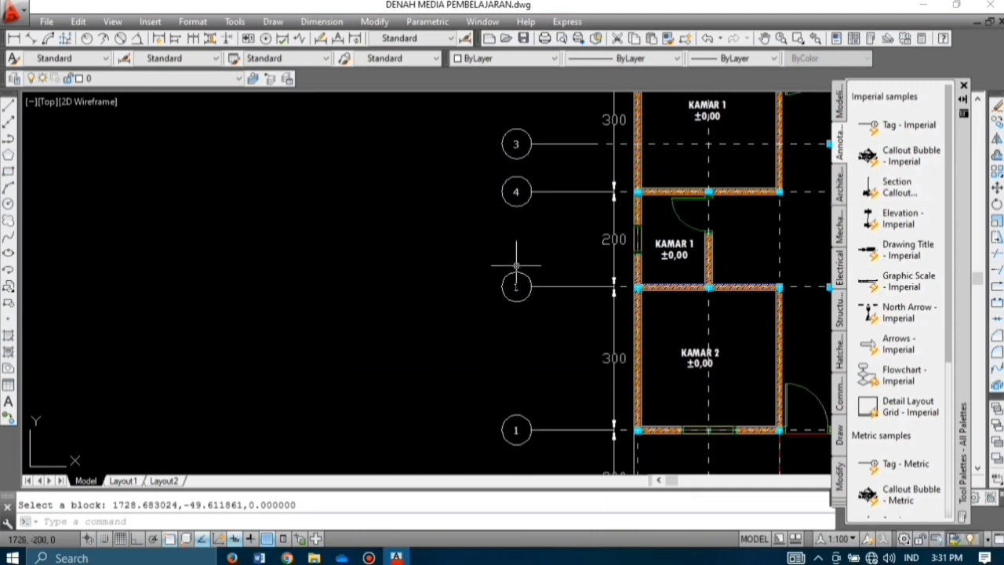
Step: Renumber the remaining bubbles as 5, 6, 7 and 8 down to the bottom
click(517, 287)
click(457, 353)
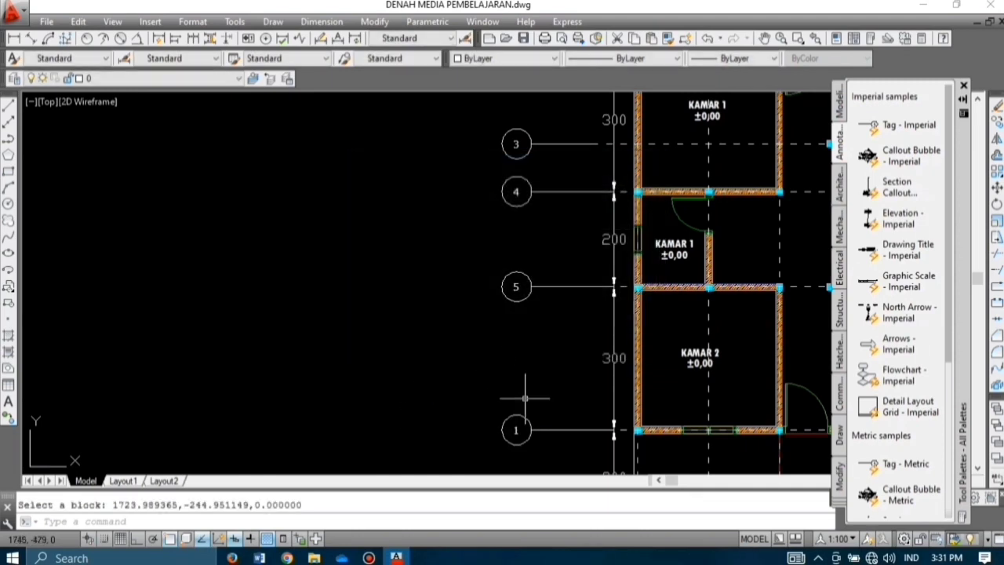
click(512, 429)
double_click(514, 428)
text(6)
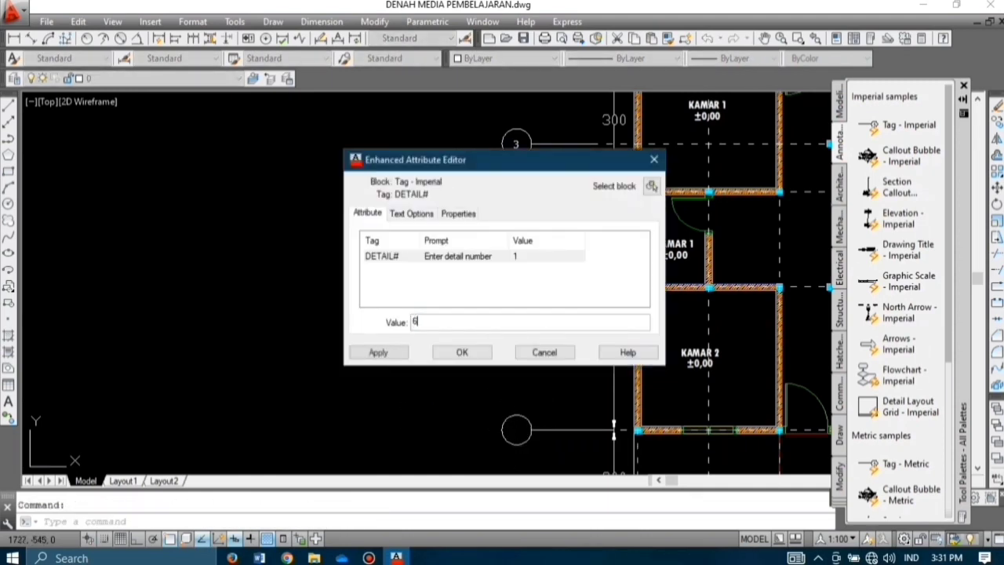
click(450, 351)
scroll(471, 377, down, 5)
scroll(496, 394, up, 5)
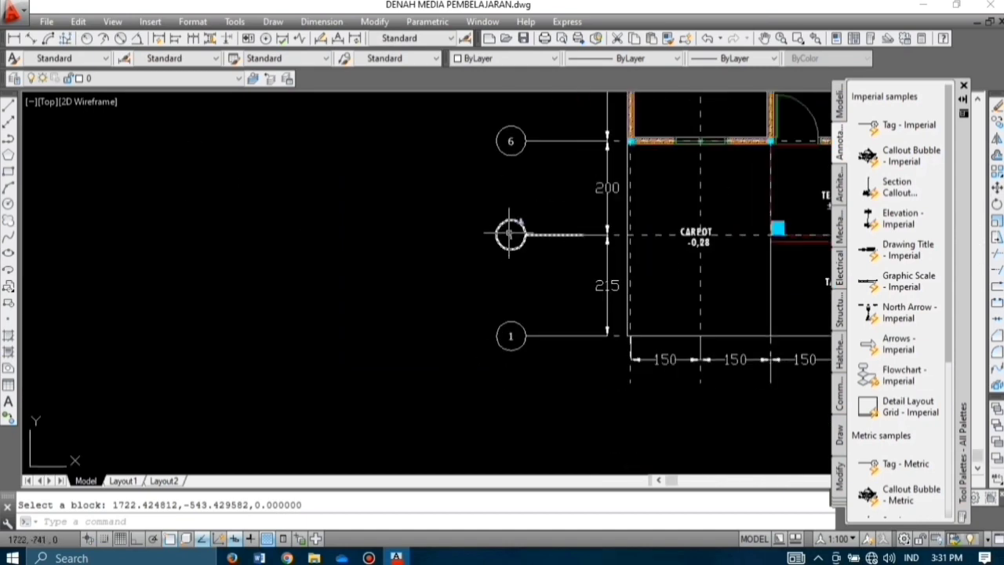
click(510, 233)
click(481, 353)
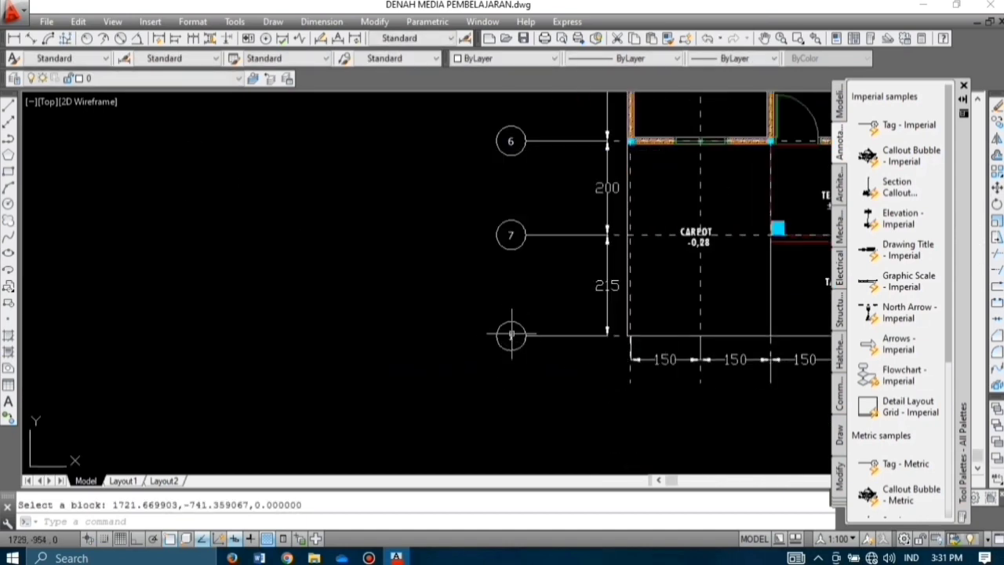
click(510, 336)
text(8)
click(476, 354)
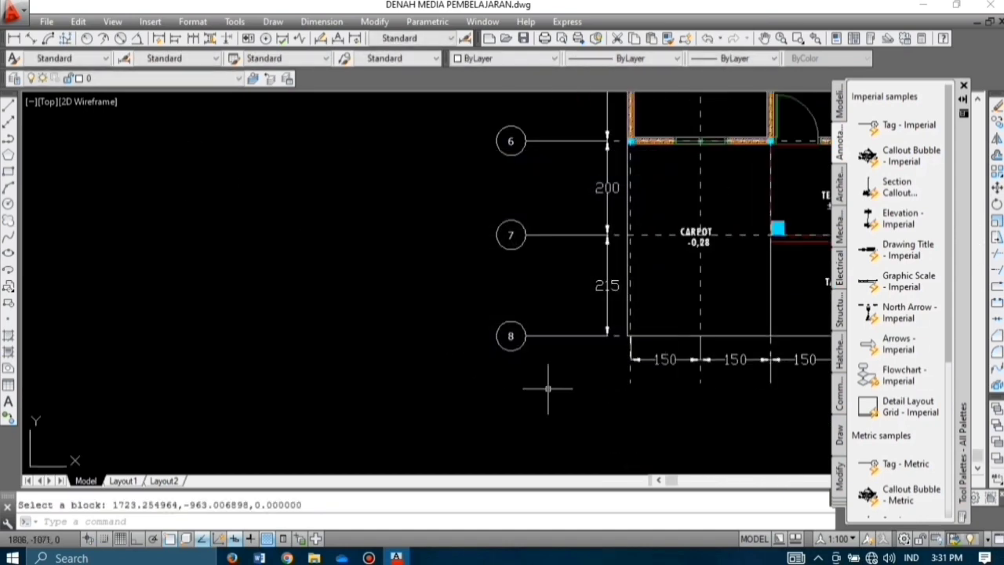
scroll(548, 427, down, 2)
middle_drag(548, 428, 510, 368)
Step: Copy grid bubble 8 to a spot below the plan
click(501, 319)
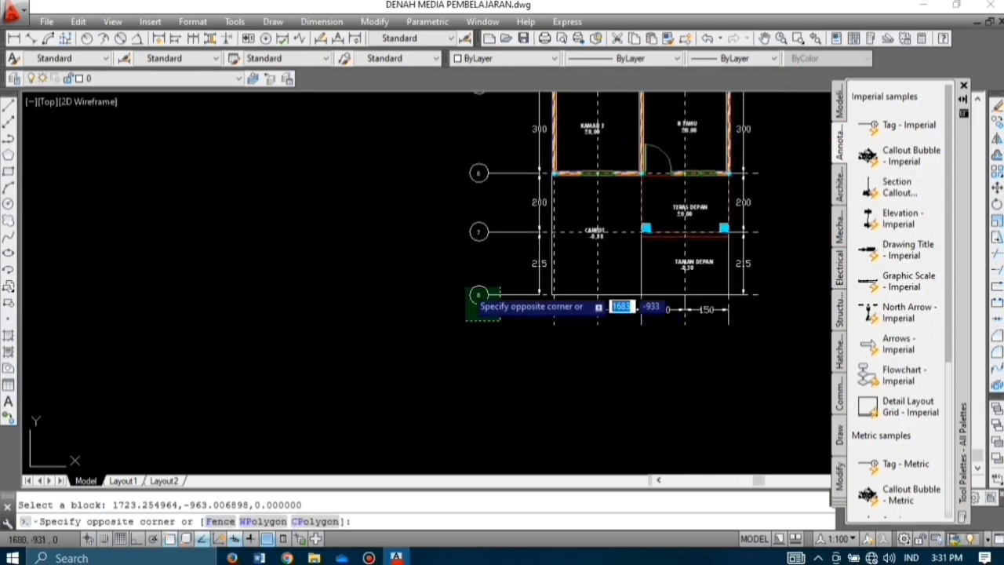
click(469, 286)
text(co)
key(Return)
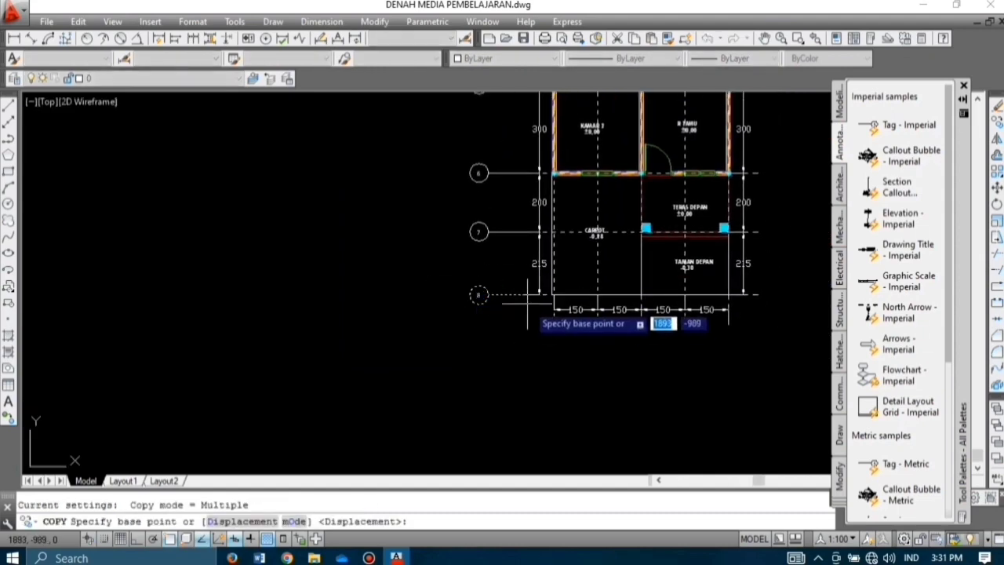
click(524, 295)
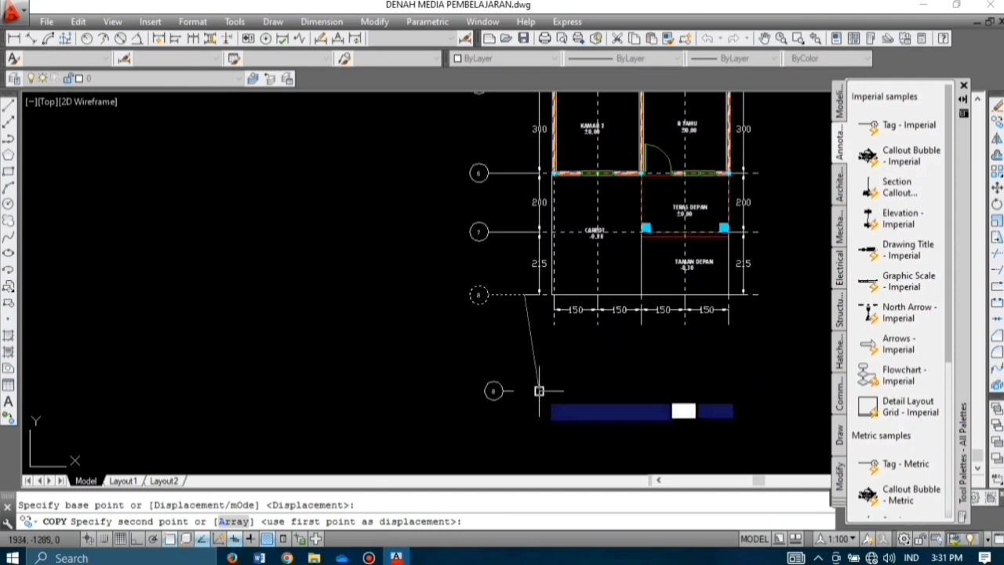
click(539, 391)
key(Escape)
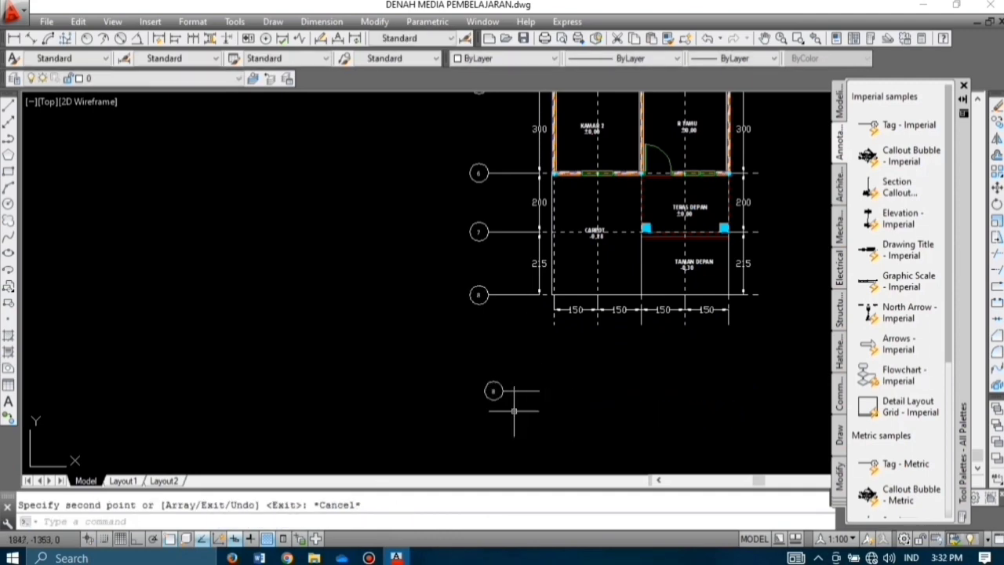
Step: Rotate the copied bubble so it hangs downward from its line
text(ro)
key(Return)
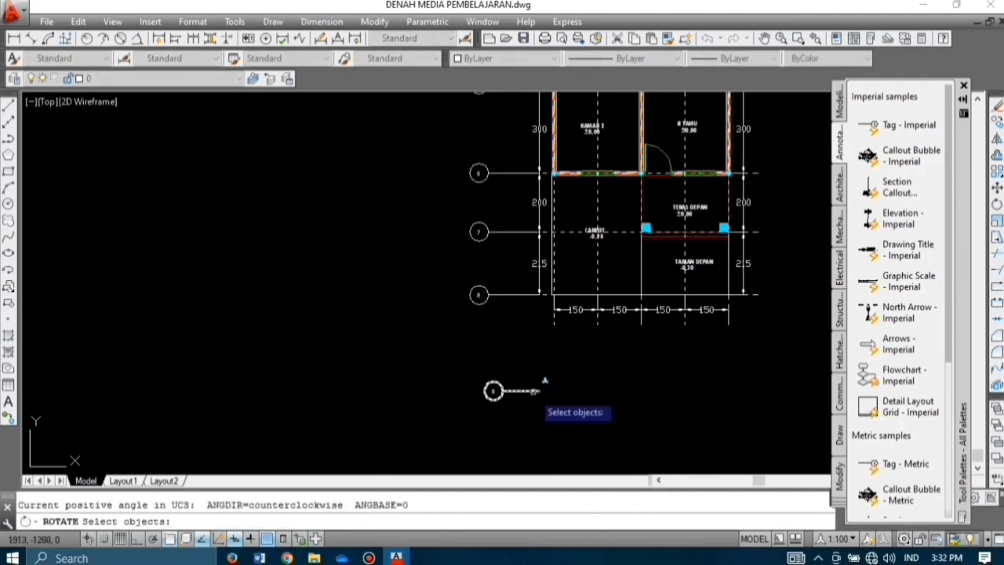
key(Escape)
click(507, 399)
click(484, 385)
text(ro)
key(Return)
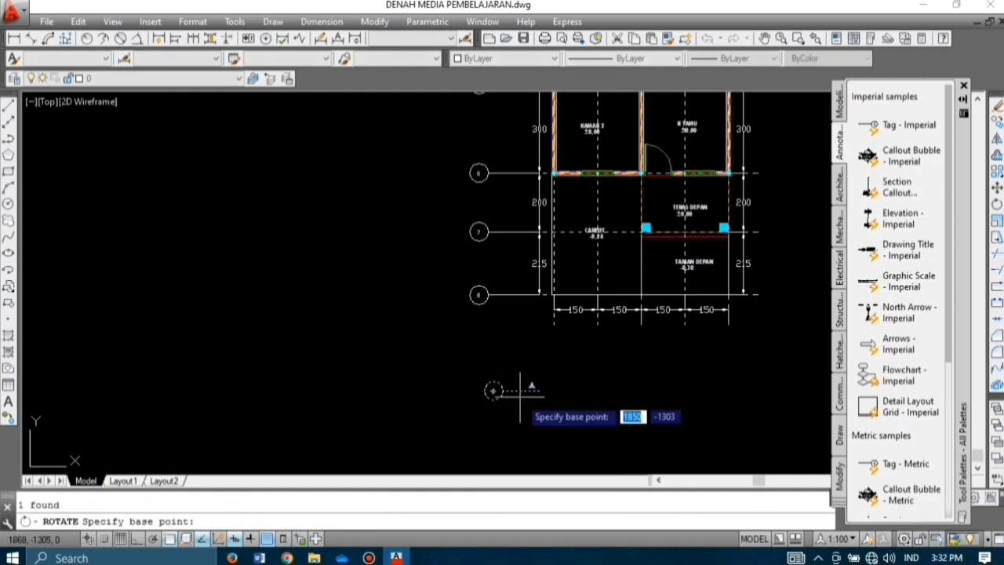
click(539, 390)
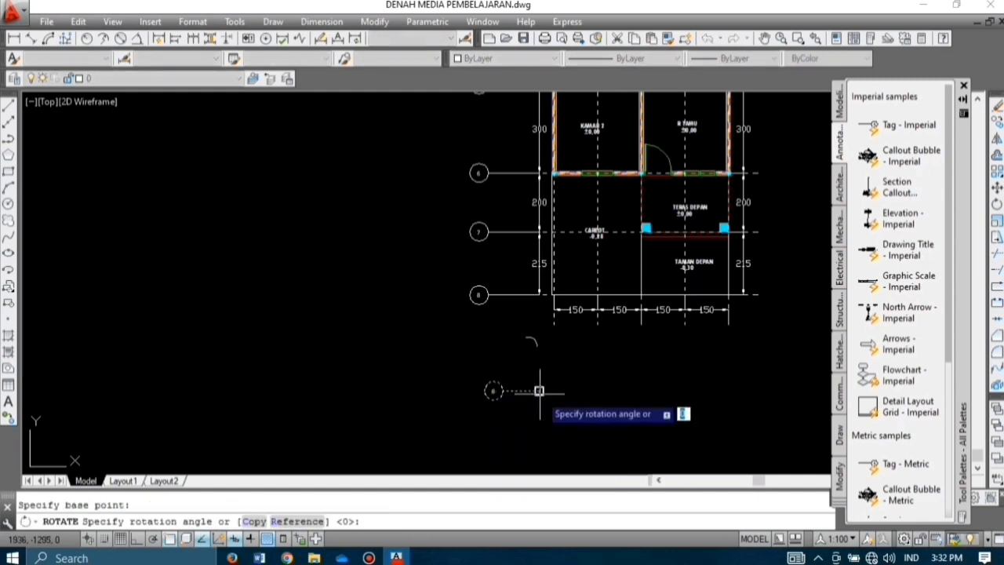
click(539, 323)
Step: Copy the rotated bubble under the leftmost vertical grid line and delete the spare
scroll(549, 440, up, 5)
click(584, 471)
click(452, 304)
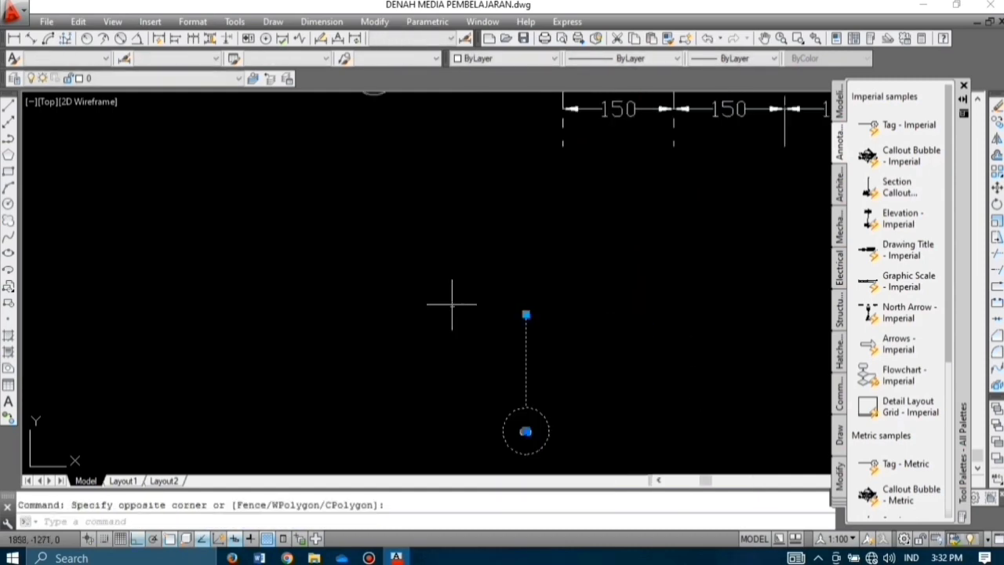
text(c)
key(Return)
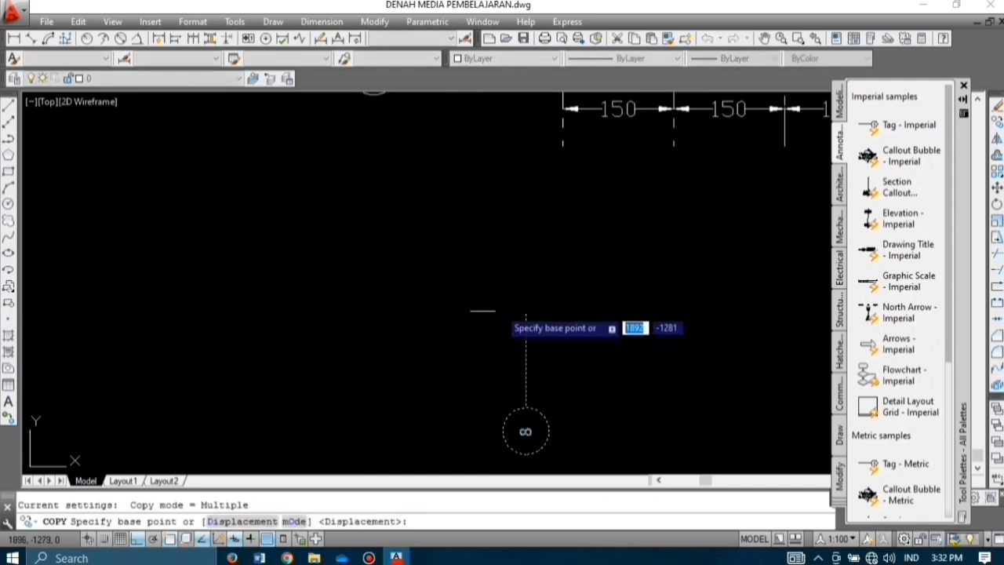
click(525, 314)
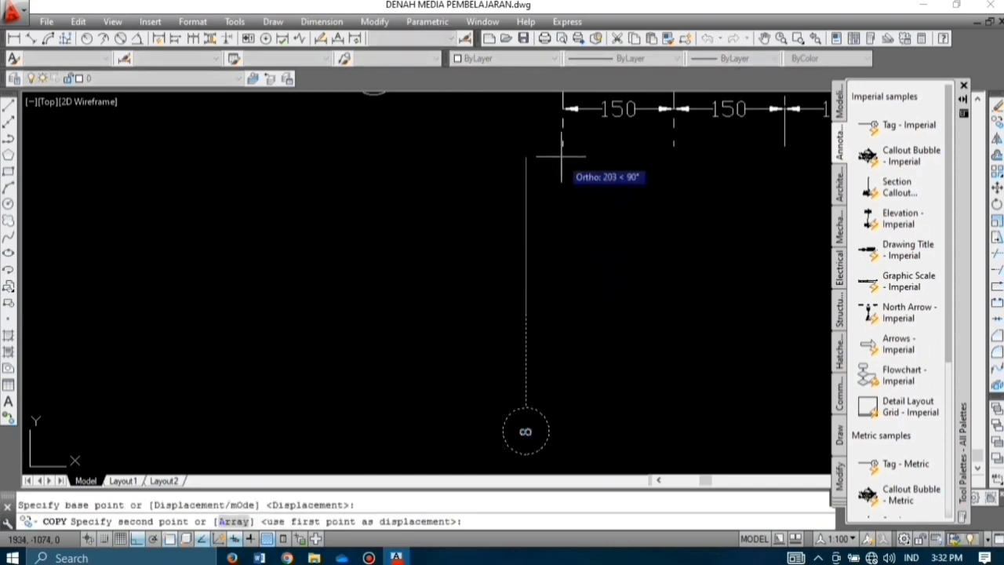
click(563, 146)
key(Escape)
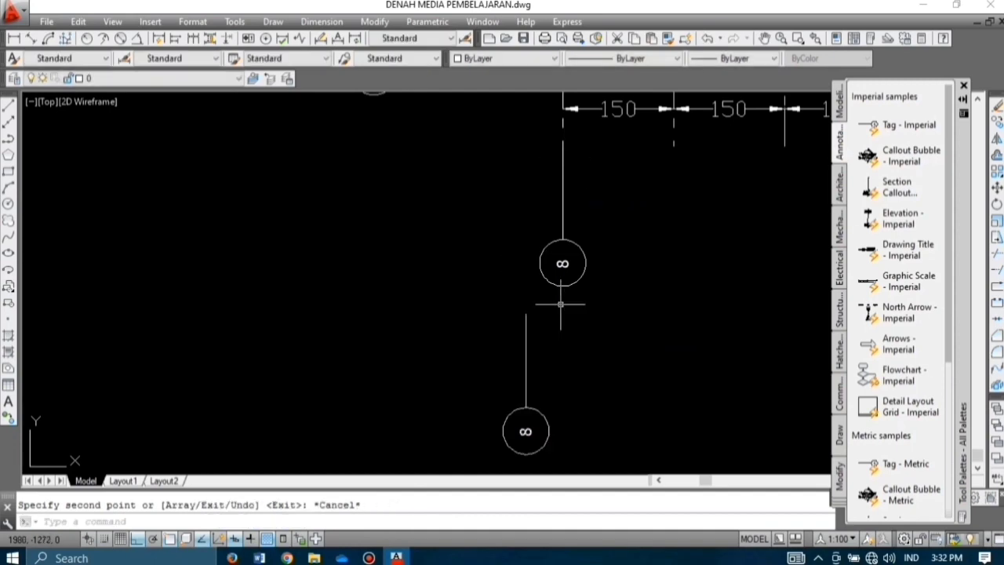
click(571, 444)
click(422, 368)
key(Delete)
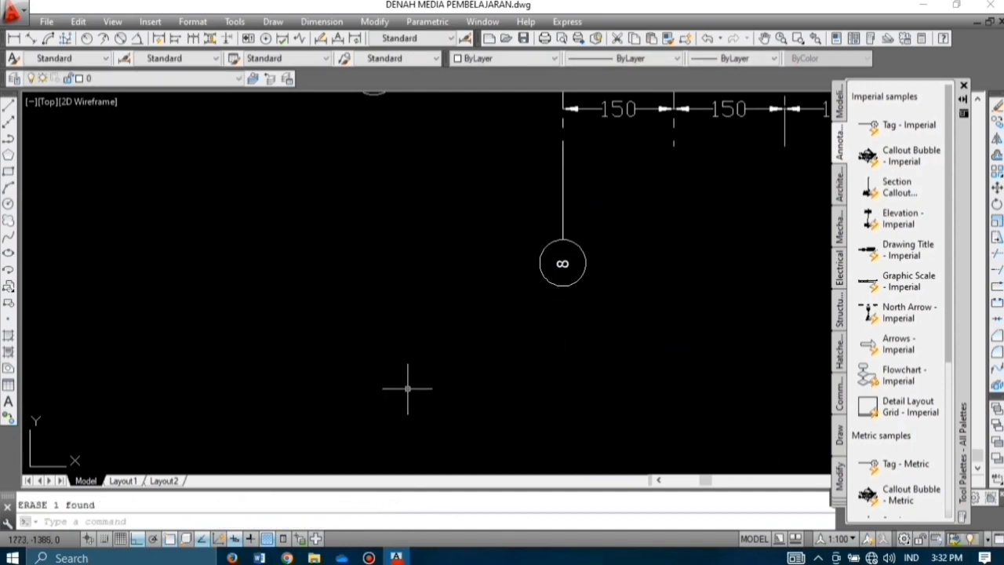
Step: Set the new bubble's label value to A
double_click(563, 264)
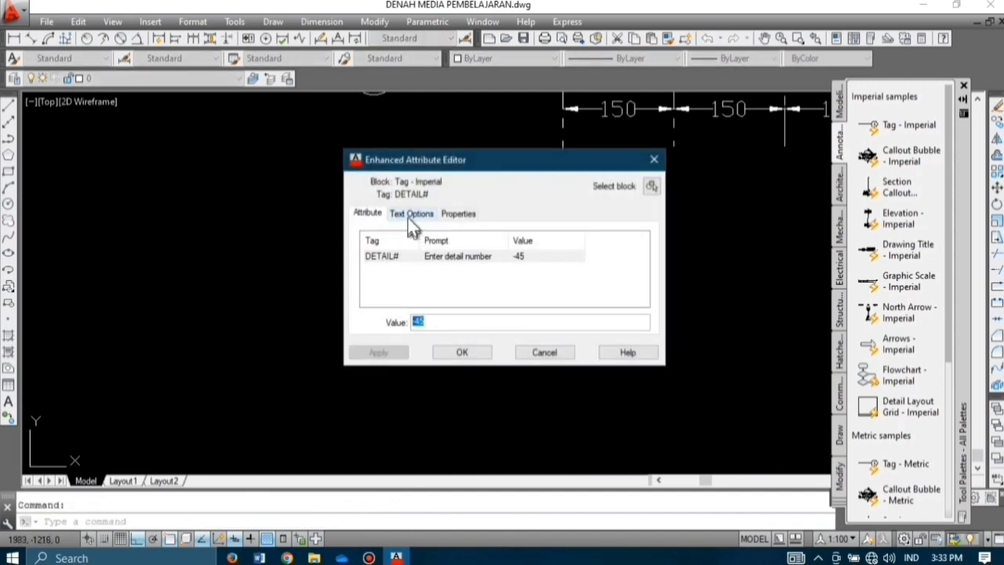
click(412, 215)
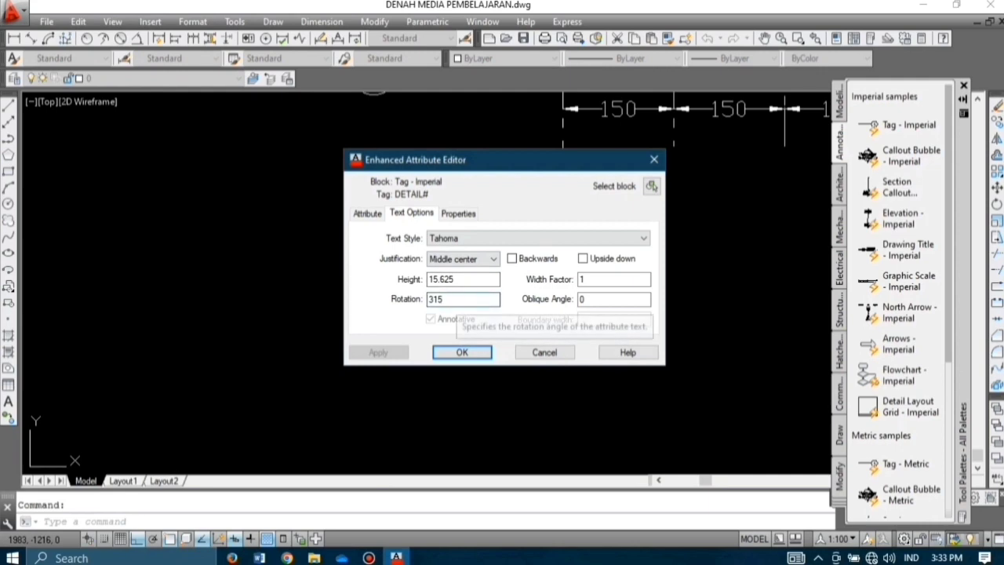
click(462, 353)
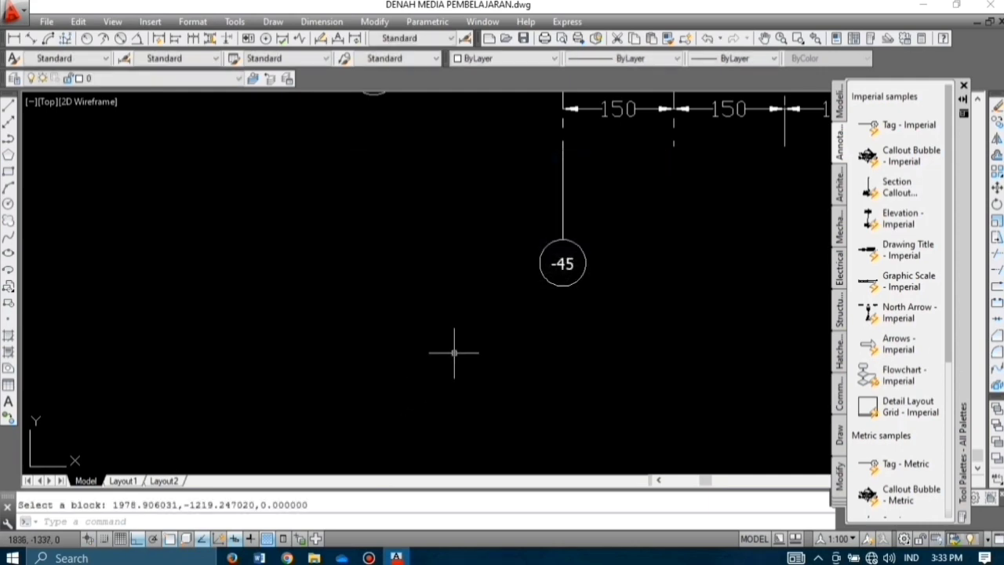
double_click(570, 261)
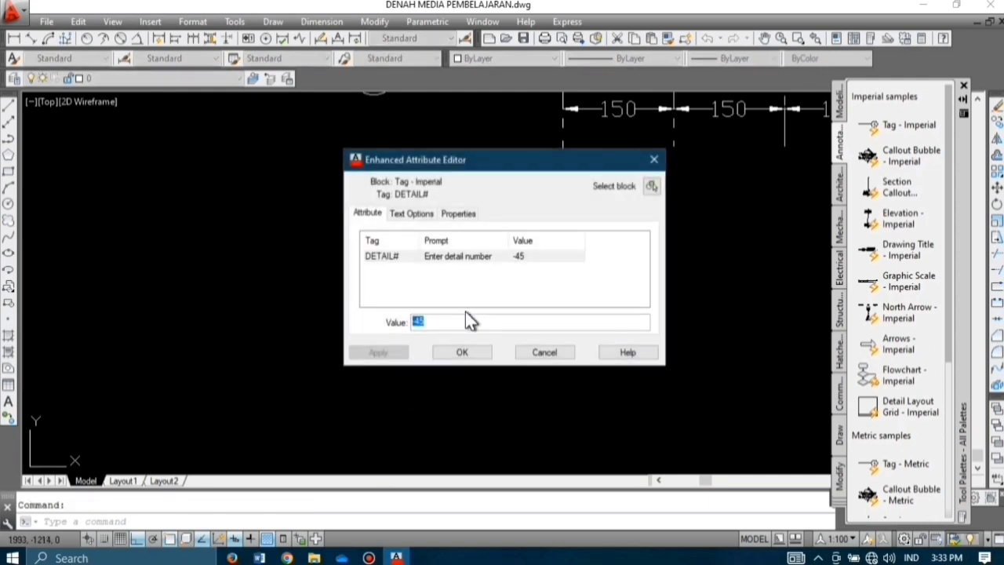
click(472, 353)
Step: Copy bubble A under each of the remaining vertical grid lines at 150 spacing
scroll(459, 334, down, 2)
click(555, 322)
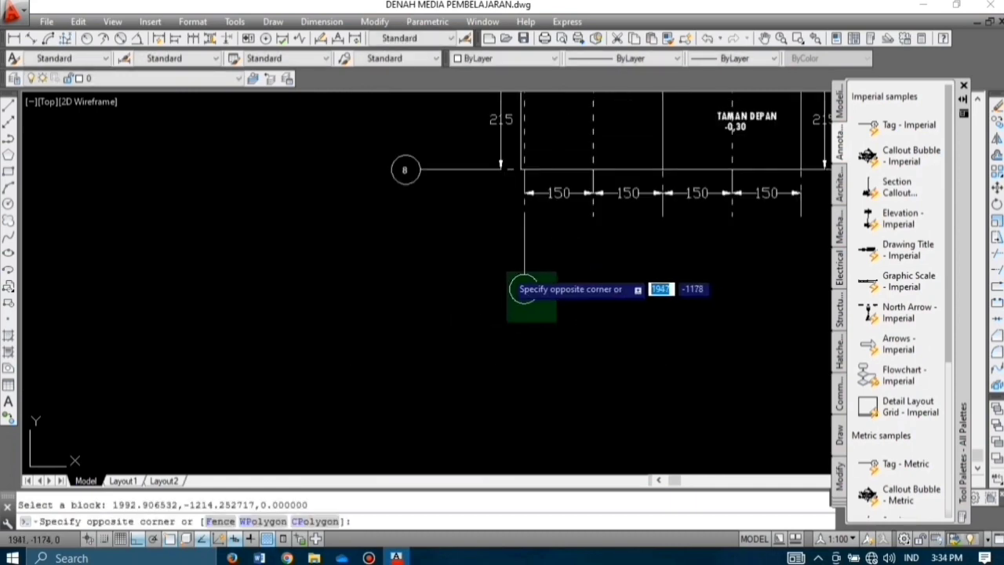
click(494, 261)
text(co)
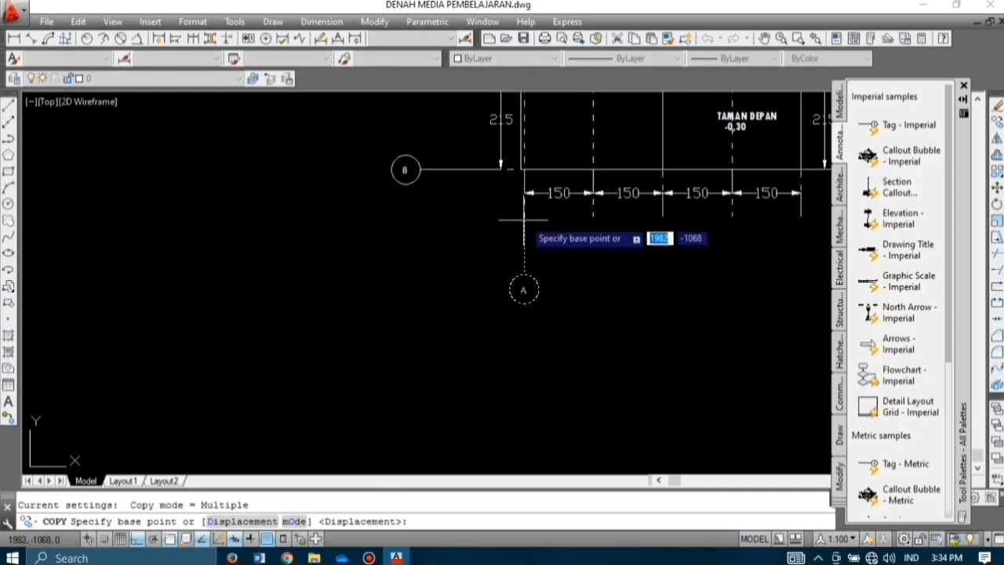
scroll(526, 196, up, 4)
click(522, 246)
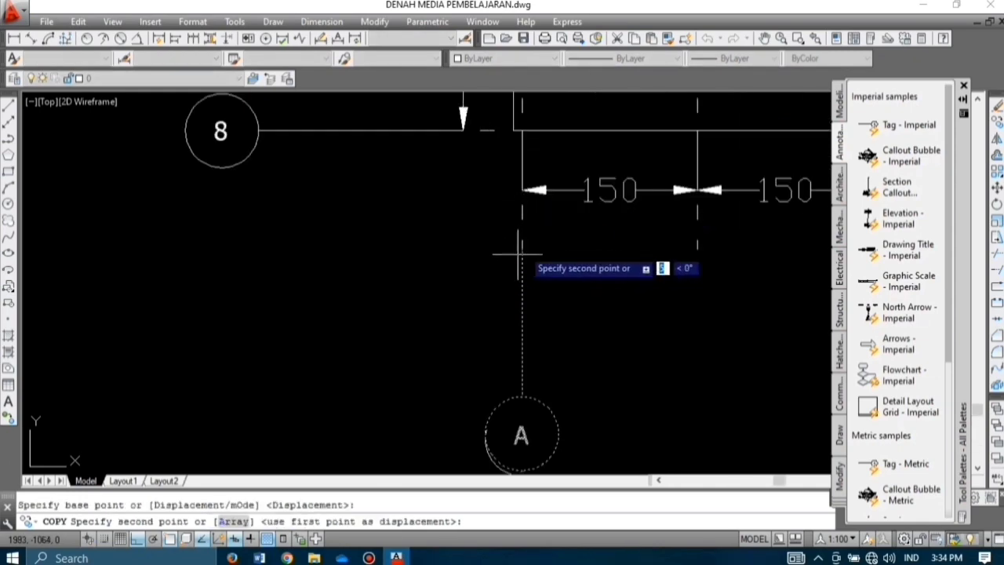
click(698, 236)
scroll(578, 264, down, 5)
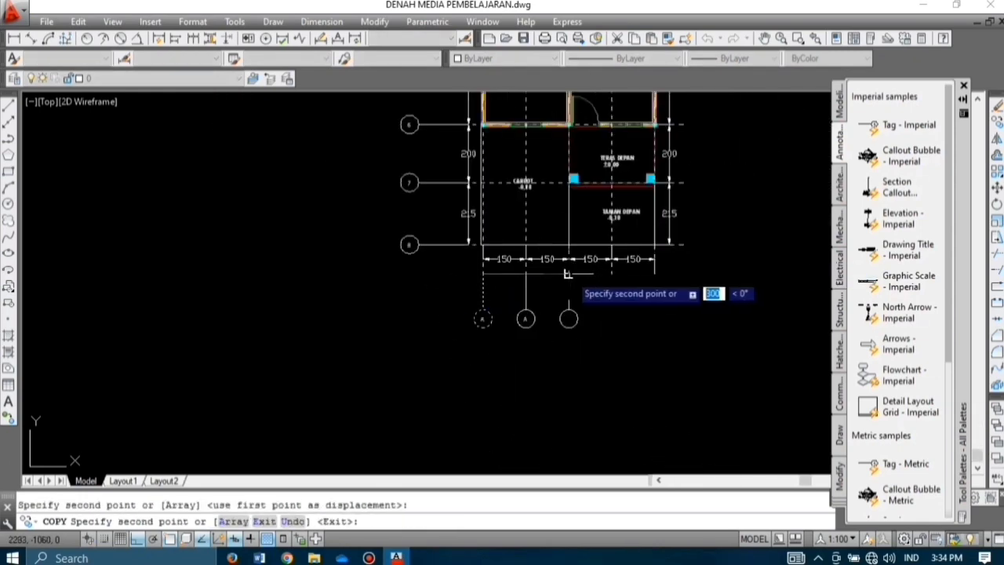
click(569, 273)
click(612, 273)
click(654, 274)
key(Escape)
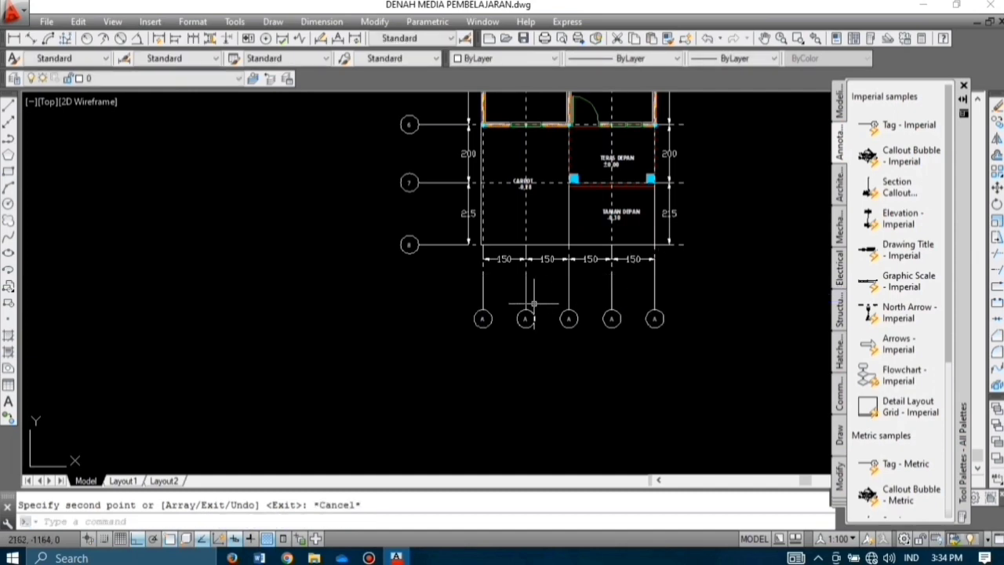
Step: Relabel the second and third bubbles as B and C
scroll(526, 321, up, 6)
middle_drag(535, 318, 250, 310)
double_click(248, 305)
text(B)
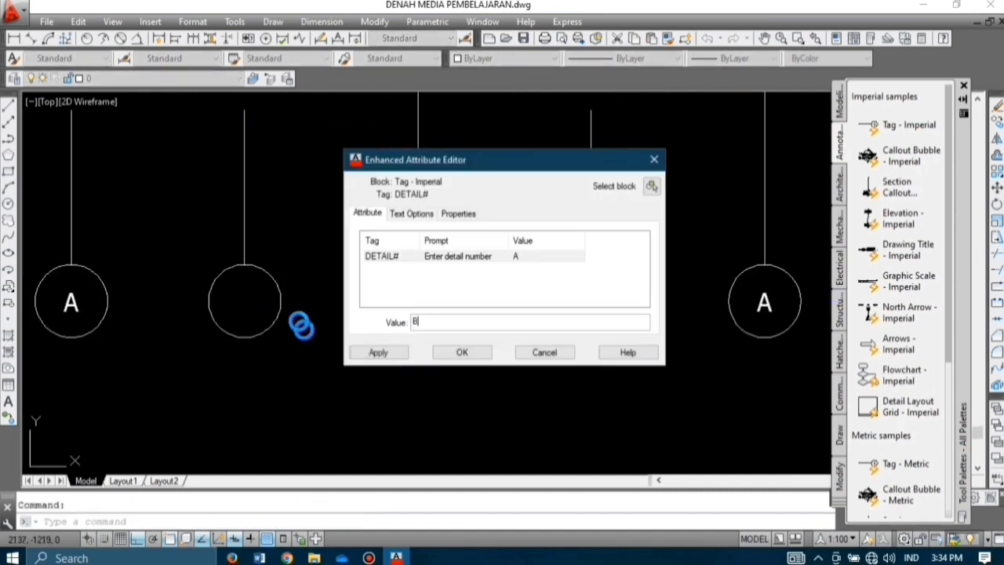
click(462, 353)
double_click(416, 302)
text(C)
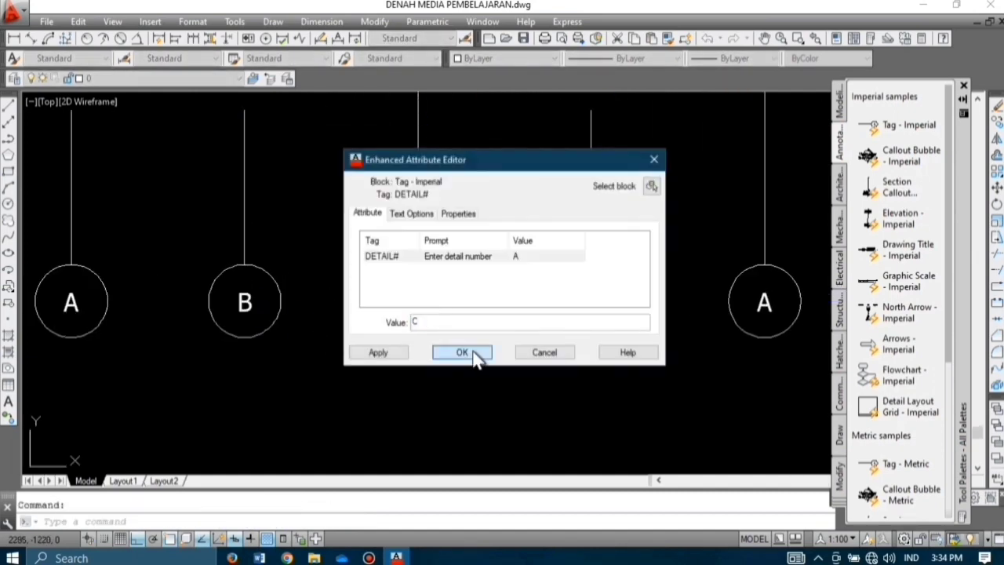
click(474, 355)
Step: Relabel the fourth and fifth bubbles as D and E
double_click(594, 306)
text(D)
click(475, 353)
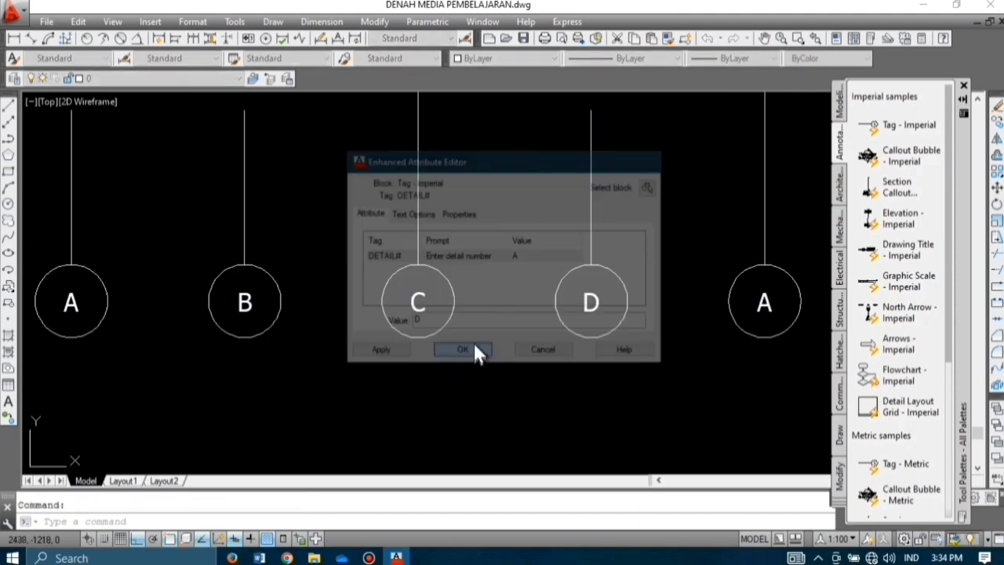
double_click(760, 305)
text(E)
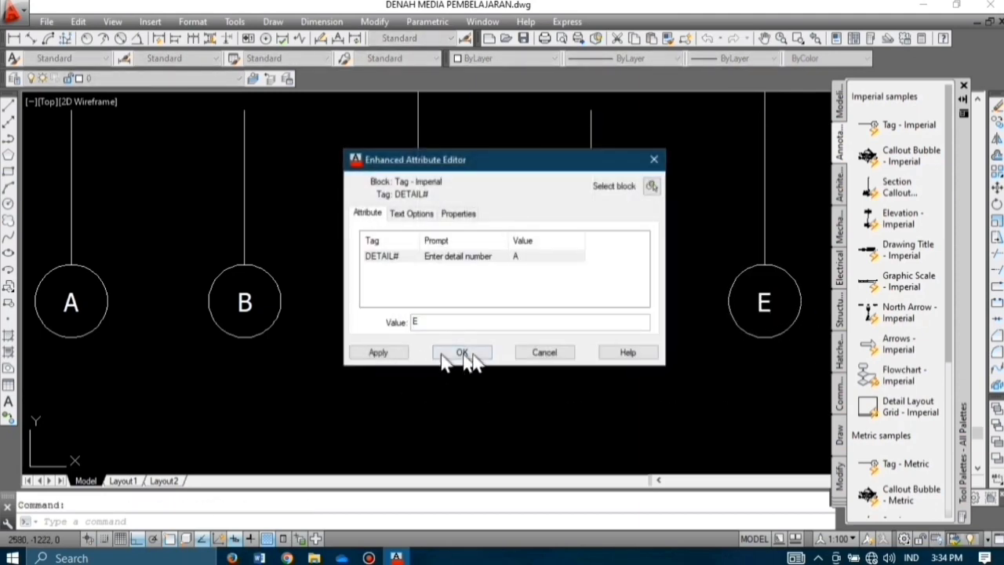
click(462, 355)
scroll(574, 287, down, 8)
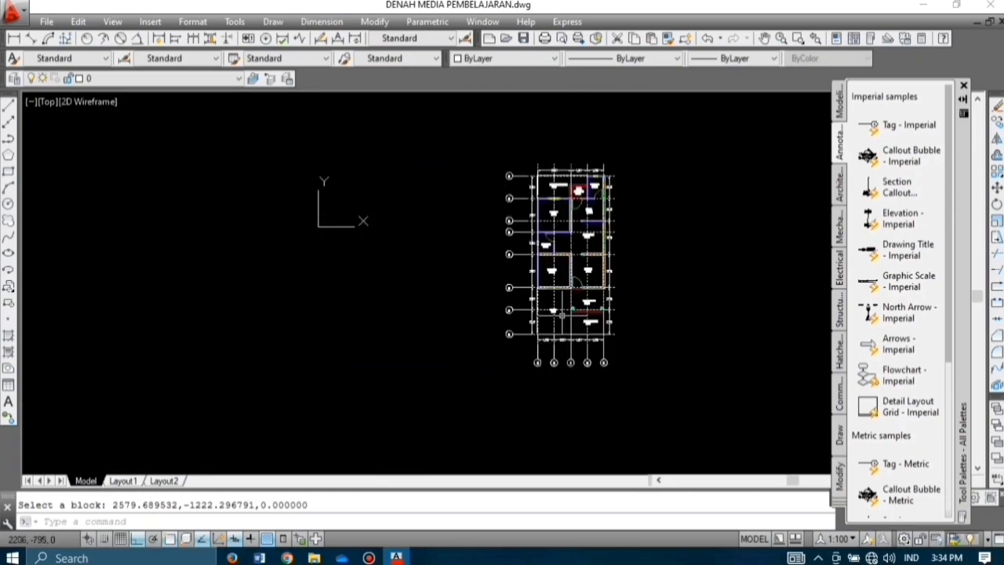
scroll(580, 298, up, 4)
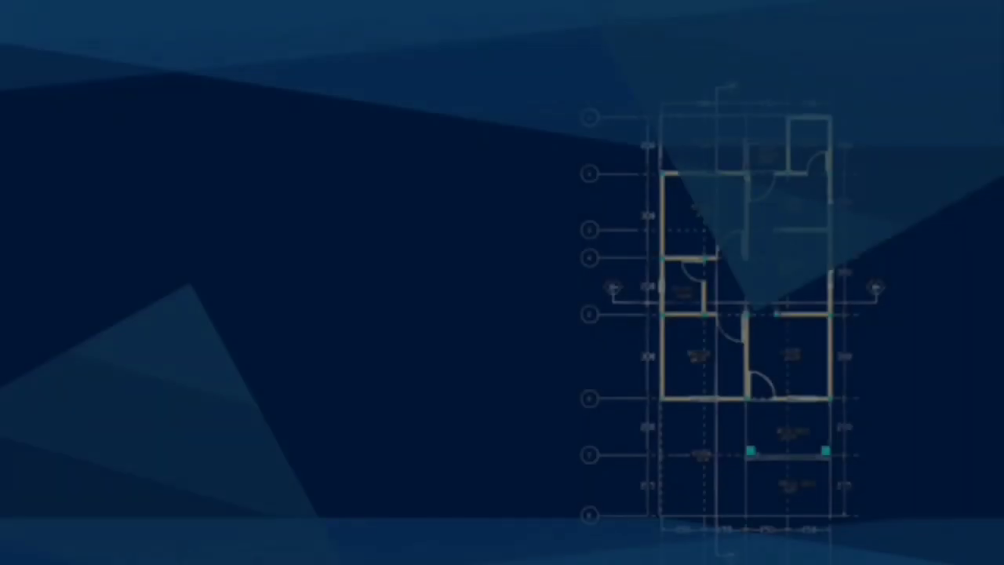
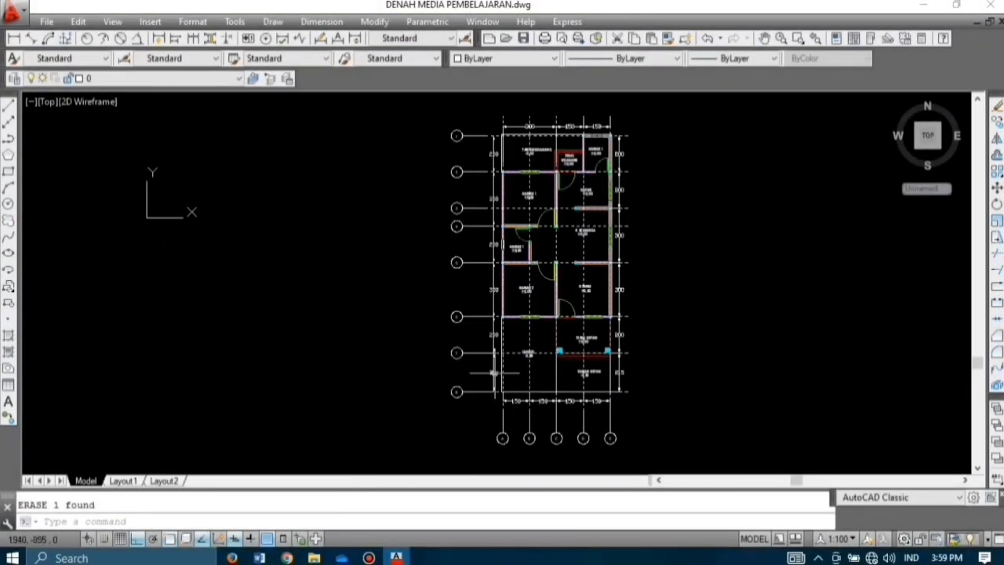
Step: Draw a vertical section line from above the rear garden to below the front garden
text(l)
key(Return)
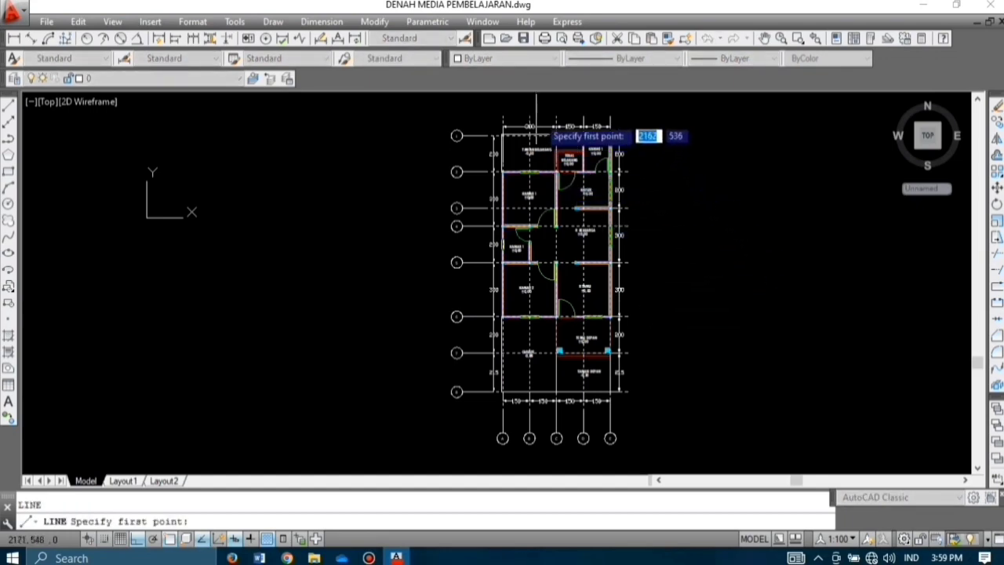
scroll(541, 121, up, 5)
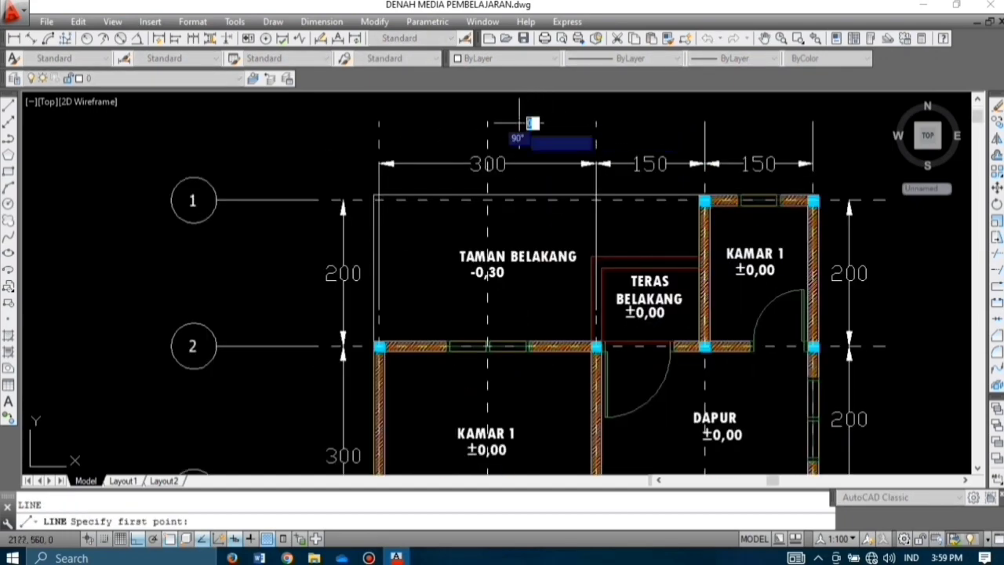
click(520, 123)
middle_drag(519, 328, 510, 174)
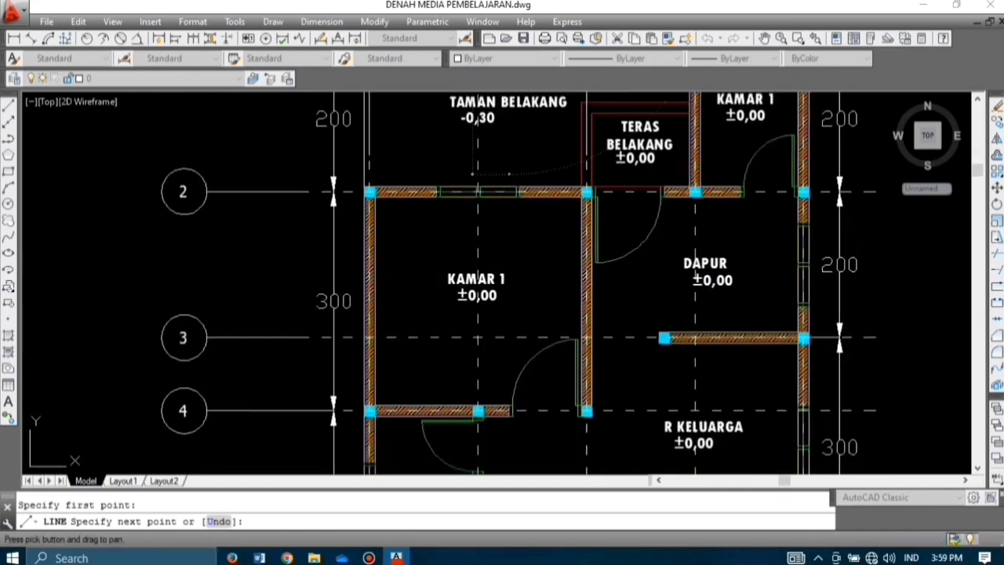
scroll(520, 200, down, 4)
scroll(520, 206, down, 2)
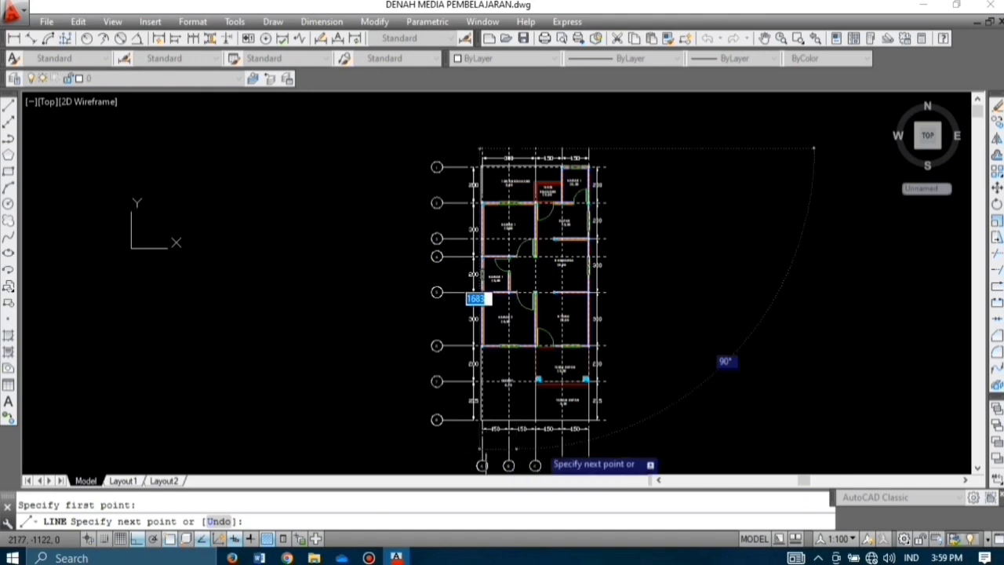
scroll(539, 444, up, 6)
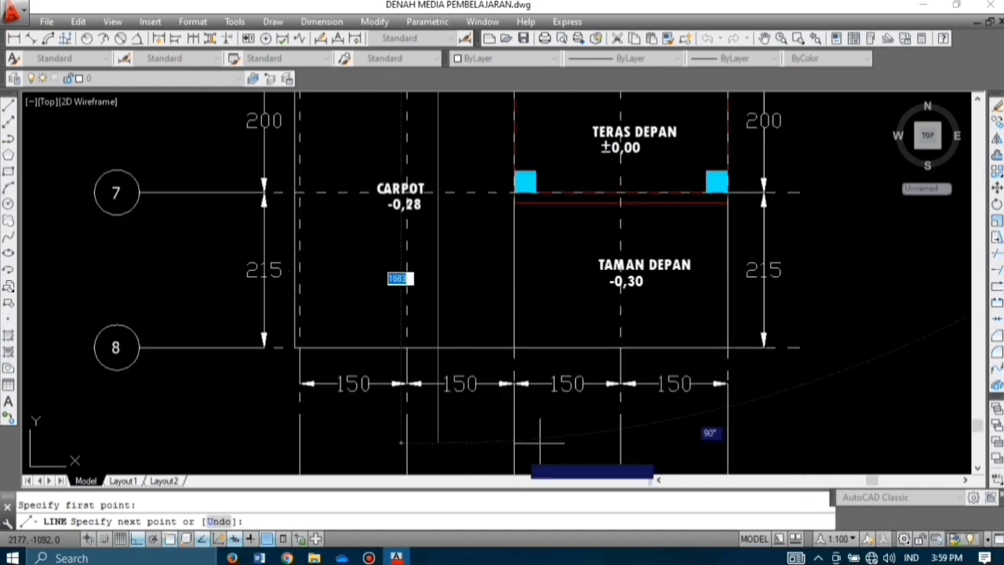
click(431, 450)
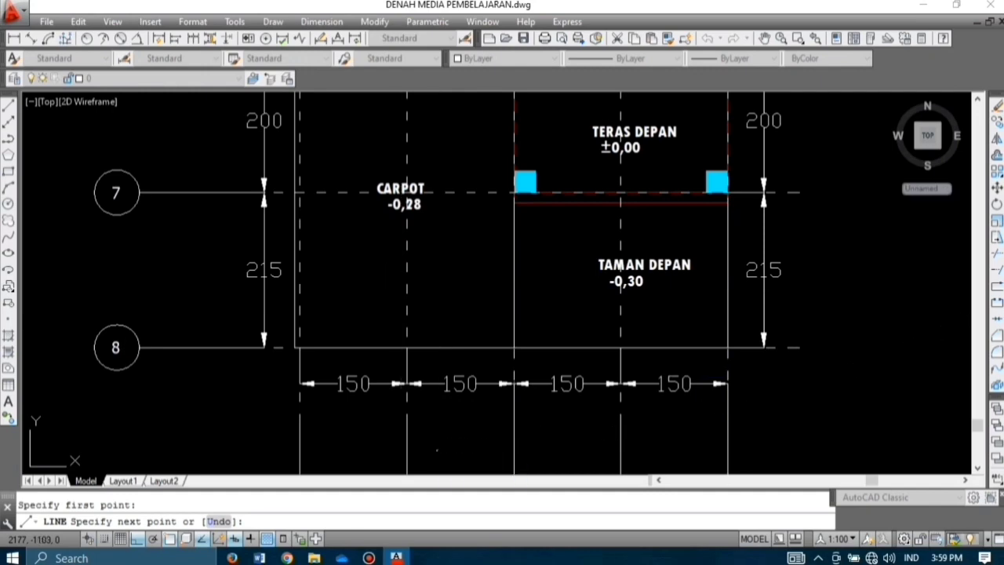
key(Return)
key(Return)
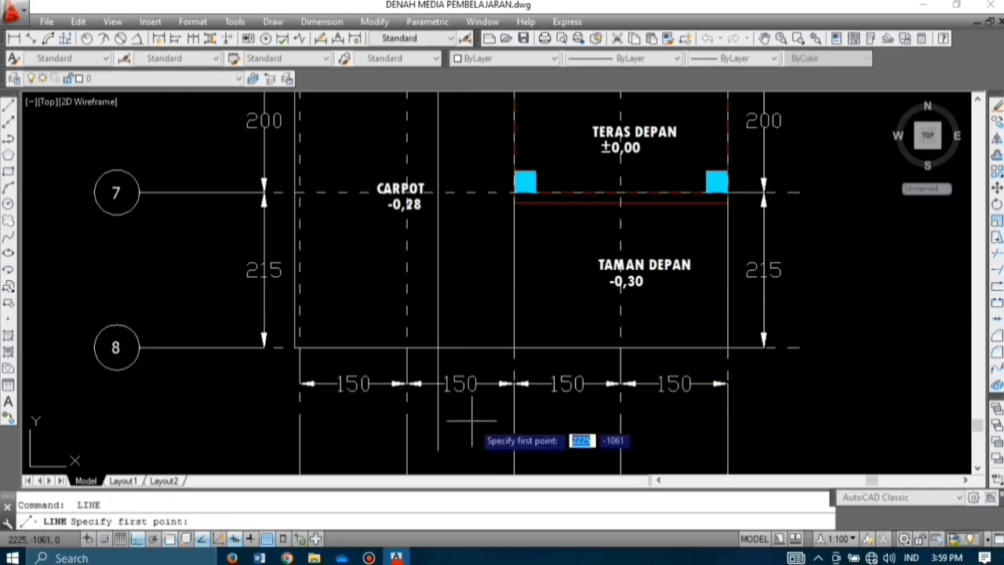
Step: Add a 30-unit end tick at the top of the vertical section line
click(438, 450)
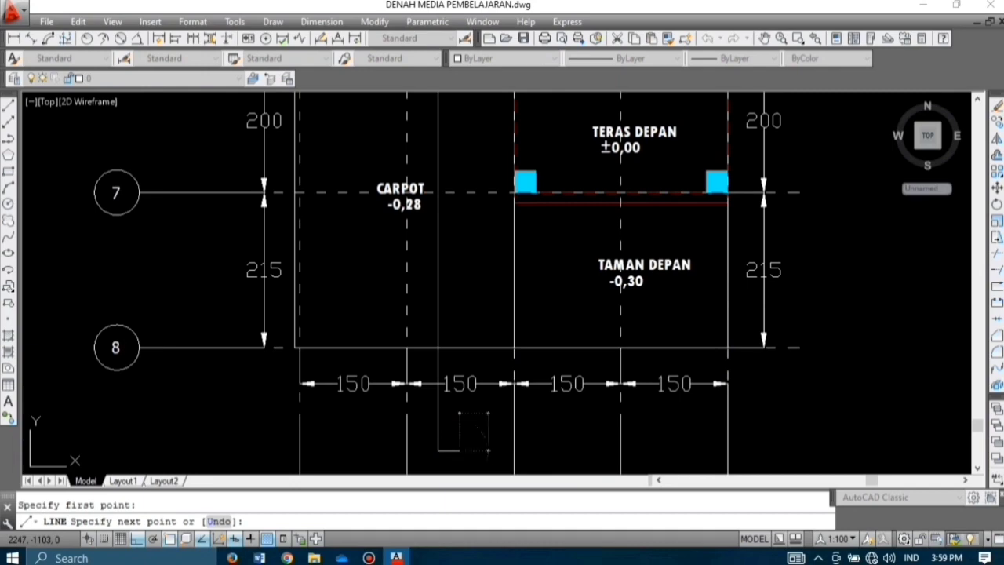
key(Return)
scroll(489, 440, down, 6)
scroll(482, 161, up, 6)
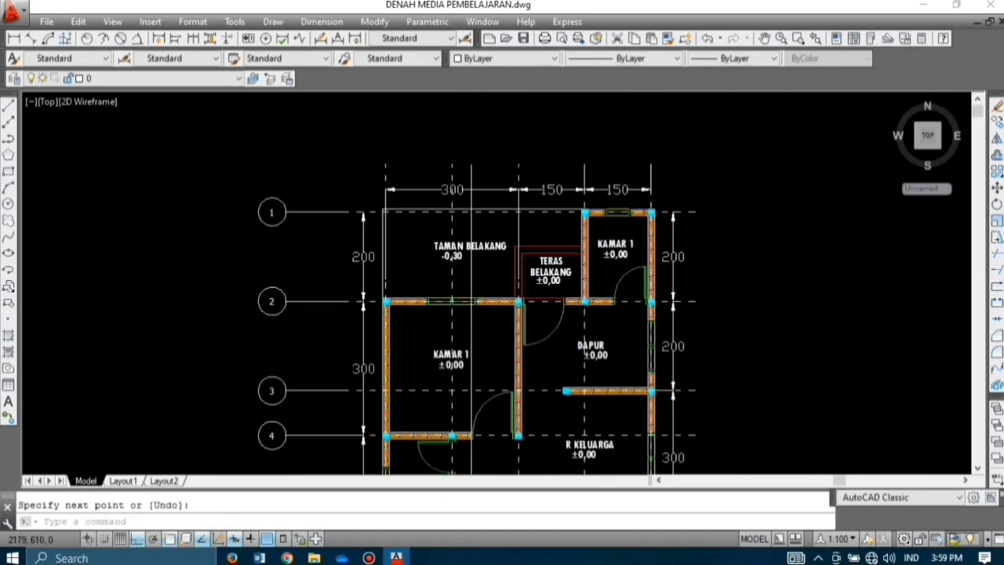
key(Return)
click(453, 193)
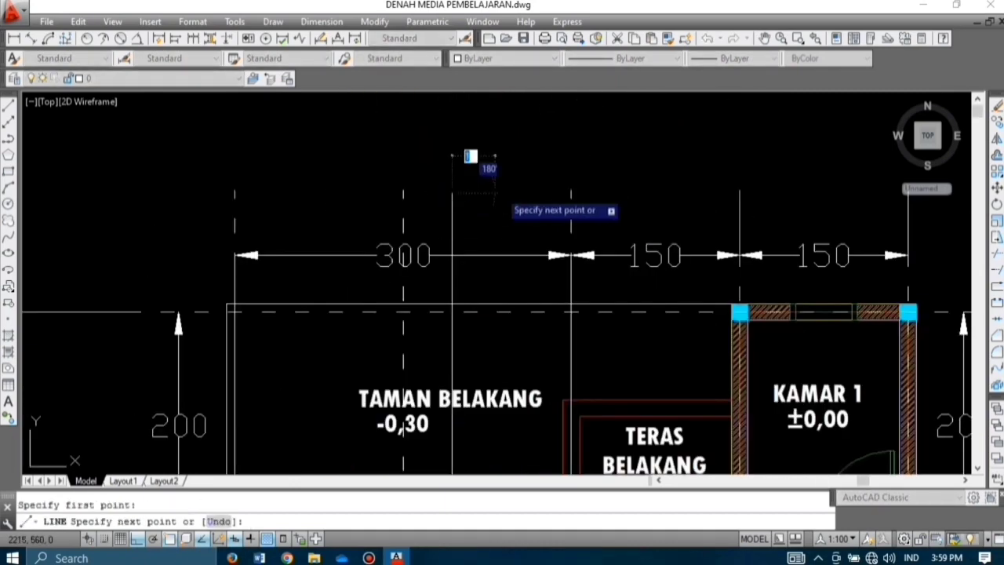
text(30)
key(Return)
key(Return)
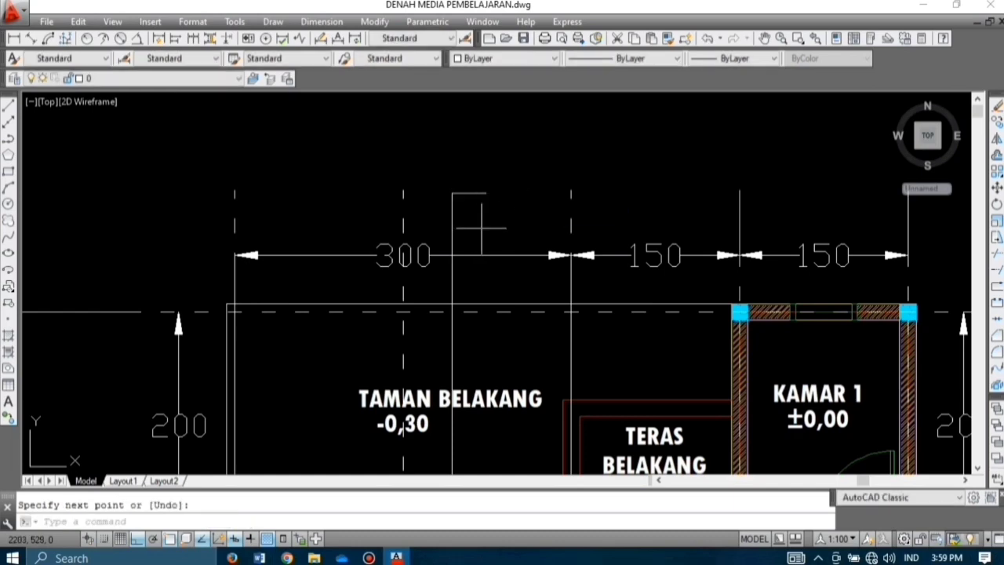
Step: Make the vertical section line and its tick magenta
click(475, 222)
click(445, 158)
scroll(462, 157, down, 8)
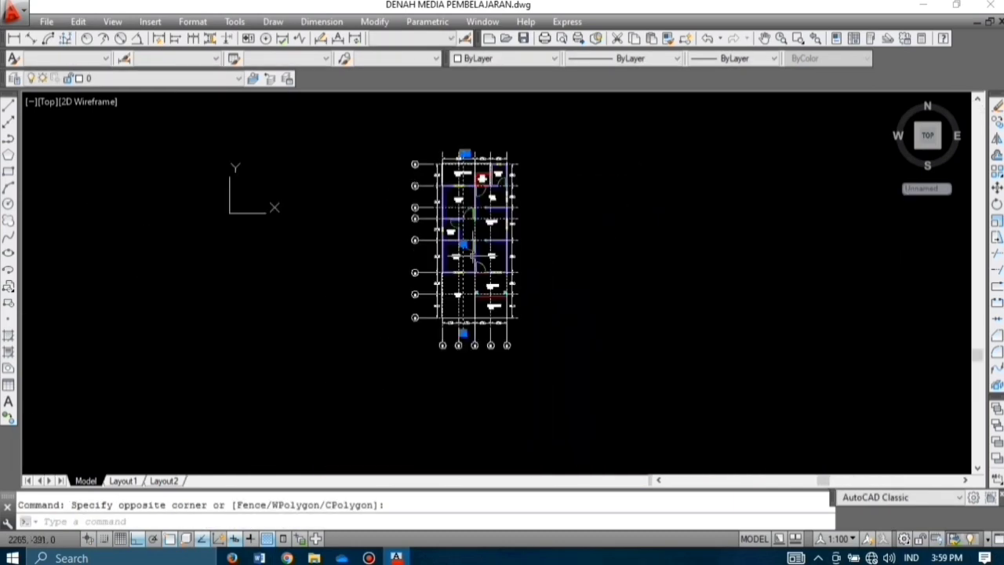
scroll(461, 332, up, 8)
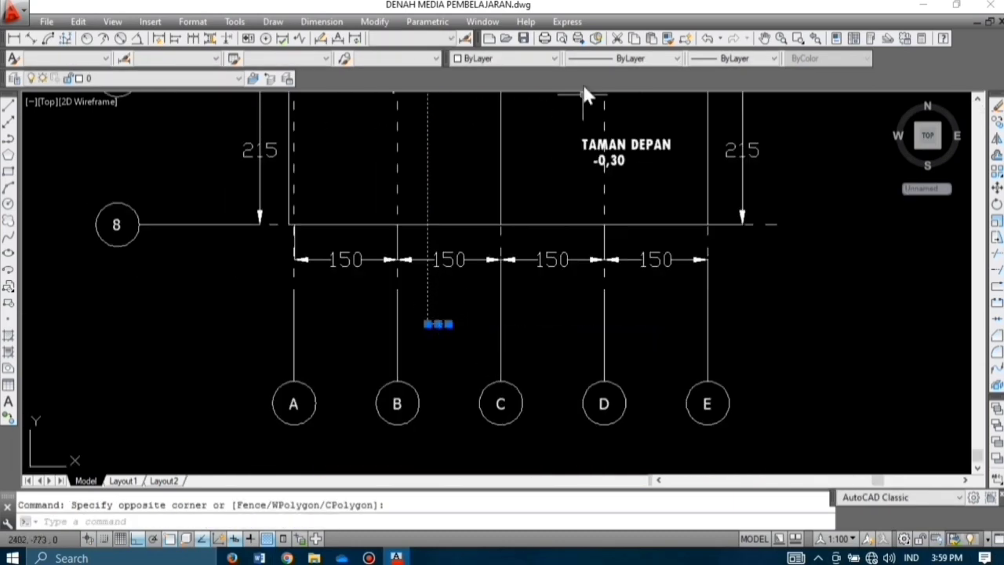
click(542, 60)
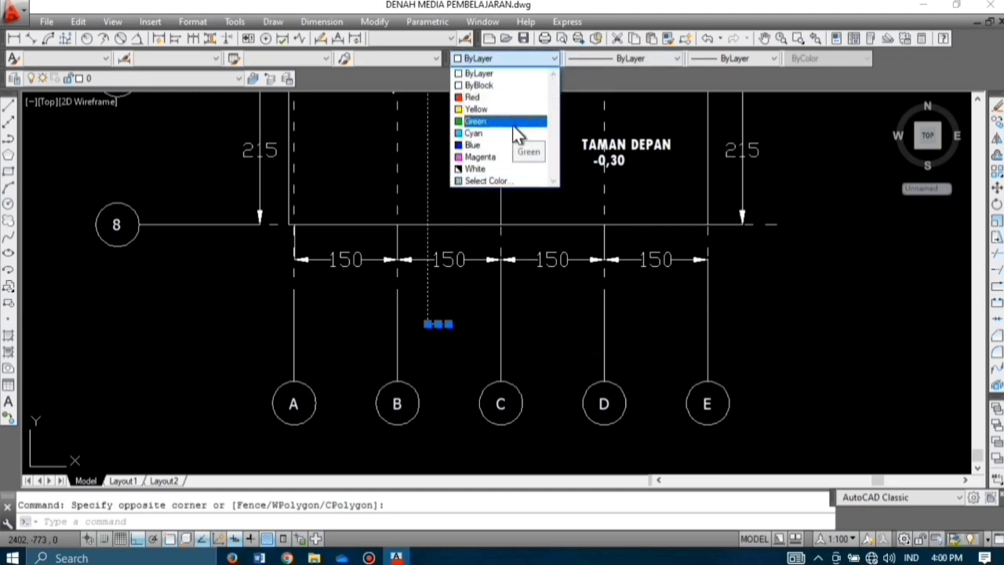
click(511, 155)
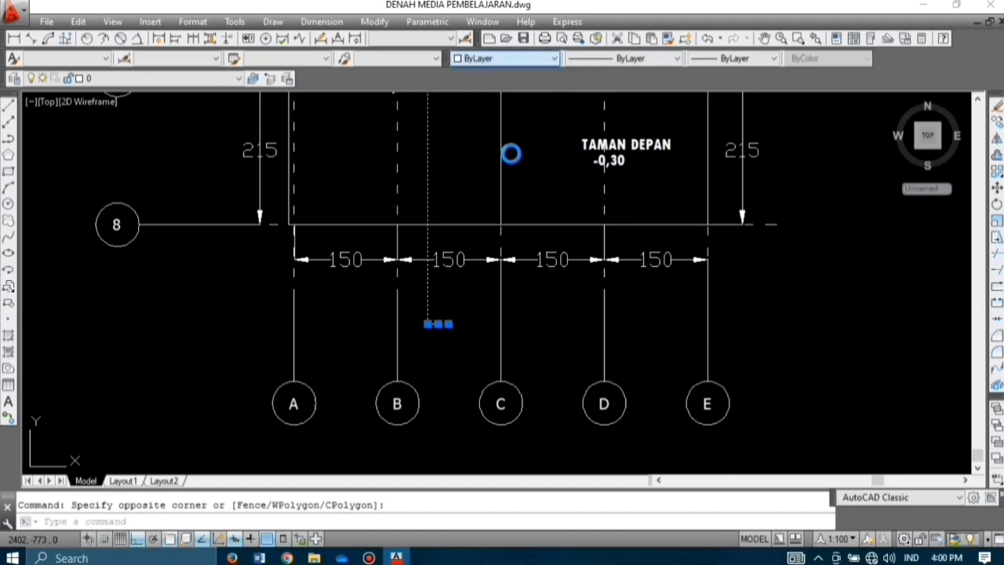
key(Escape)
scroll(502, 423, down, 6)
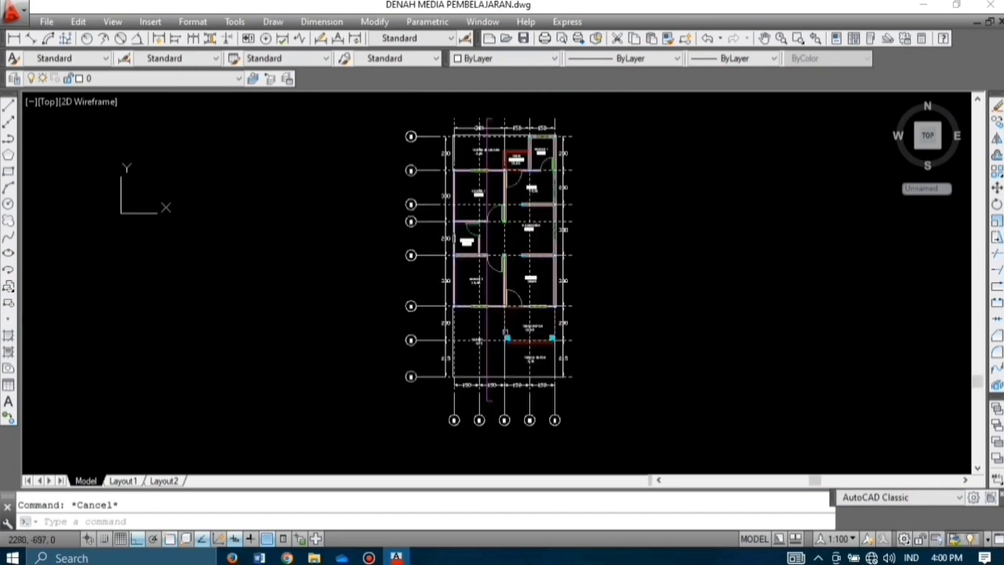
scroll(502, 330, up, 2)
scroll(492, 314, down, 2)
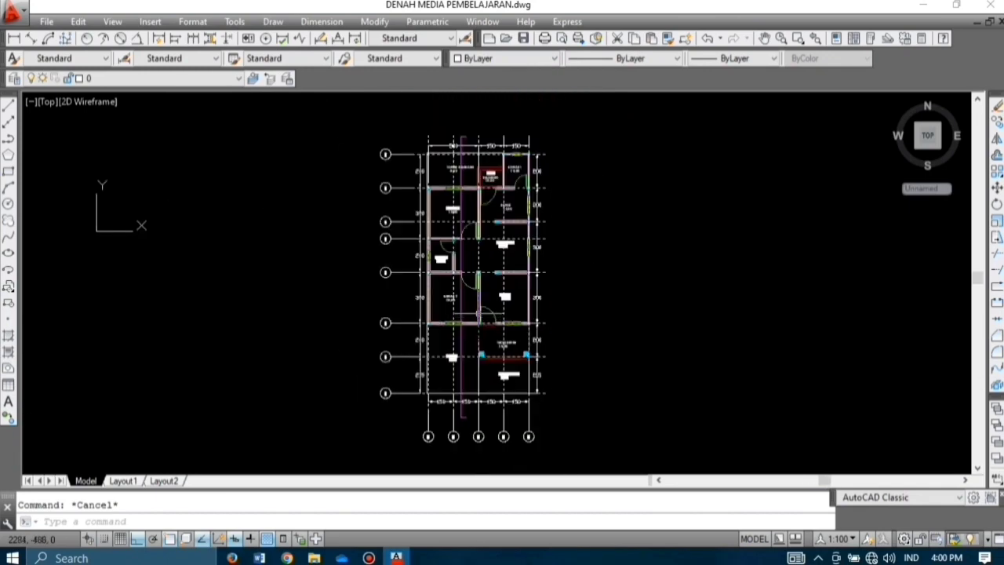
Step: Draw a horizontal section line across the plan between grid lines 4 and 5
text(l)
key(Return)
scroll(399, 311, up, 4)
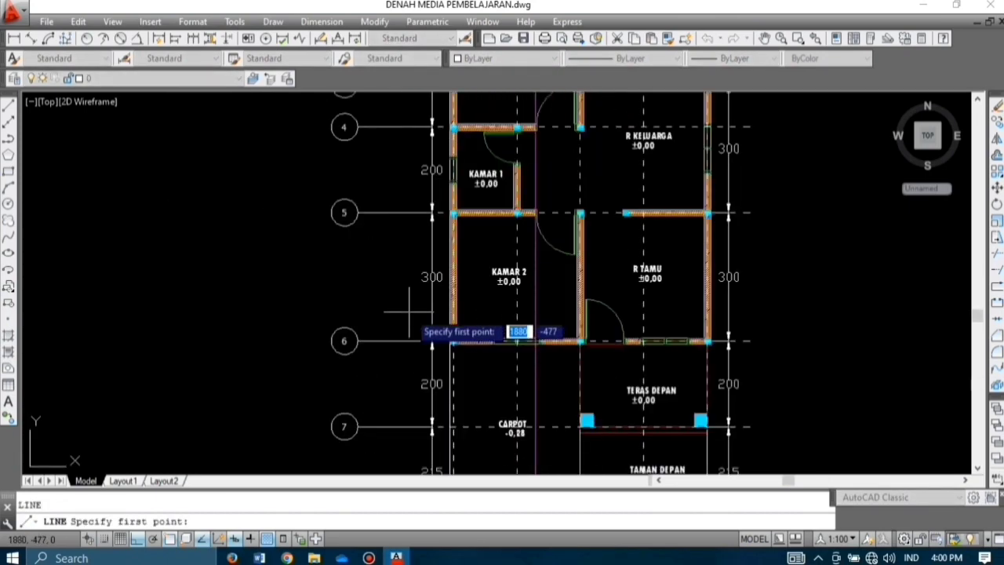
scroll(409, 311, down, 2)
click(387, 249)
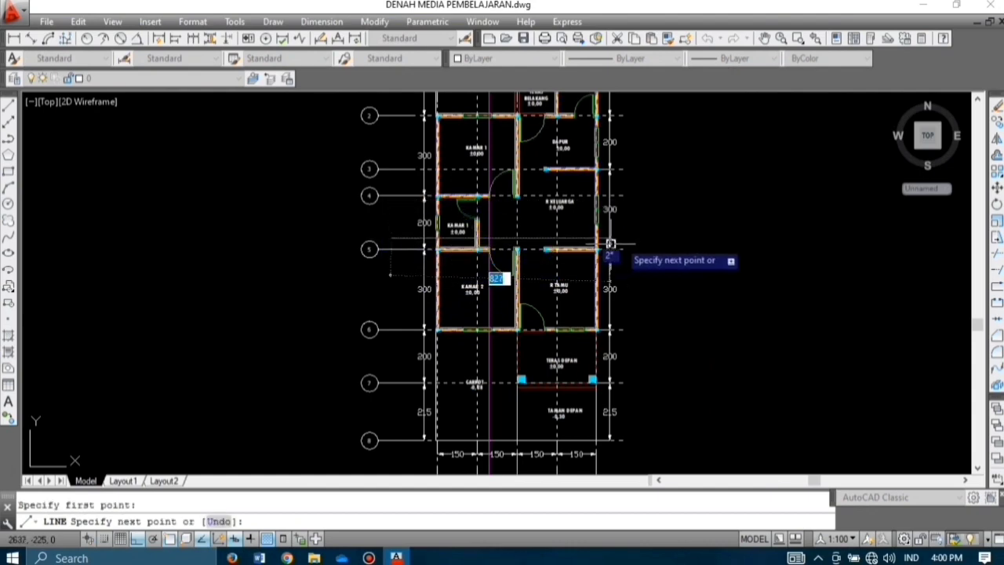
click(635, 237)
key(Escape)
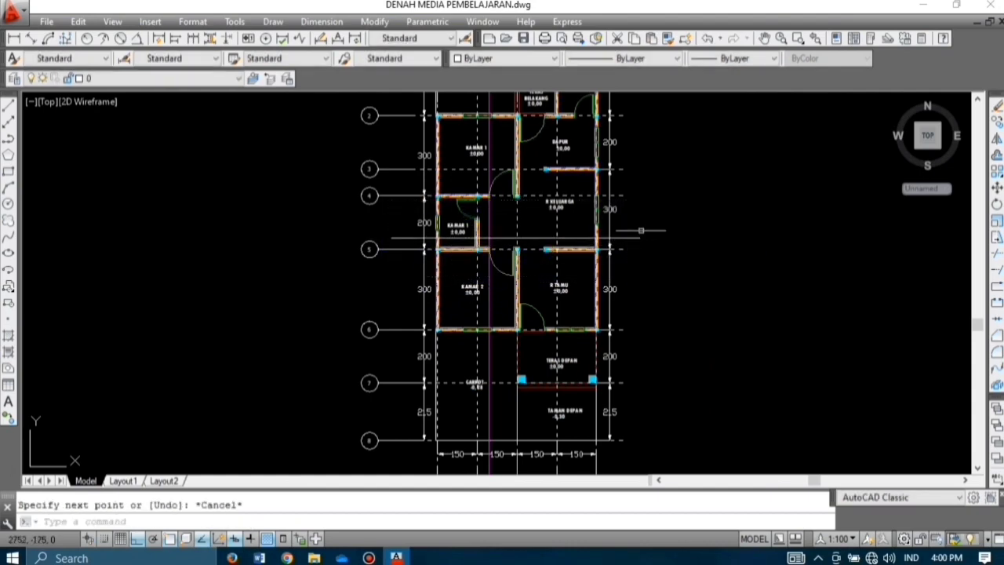
Step: Add 30-unit ticks at both ends of the horizontal section line
text(L)
key(Return)
click(639, 236)
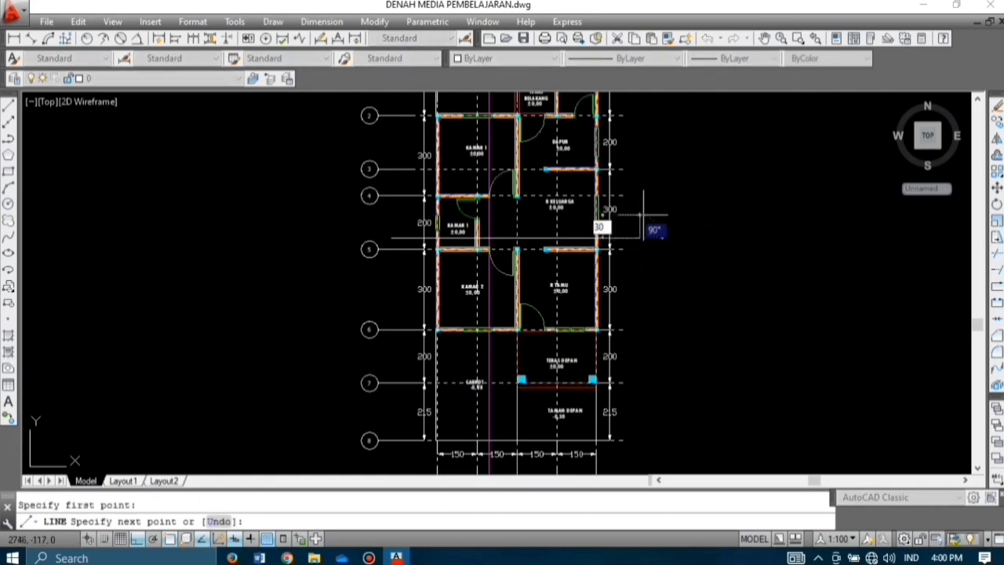
text(30)
key(Return)
key(Return)
key(Return)
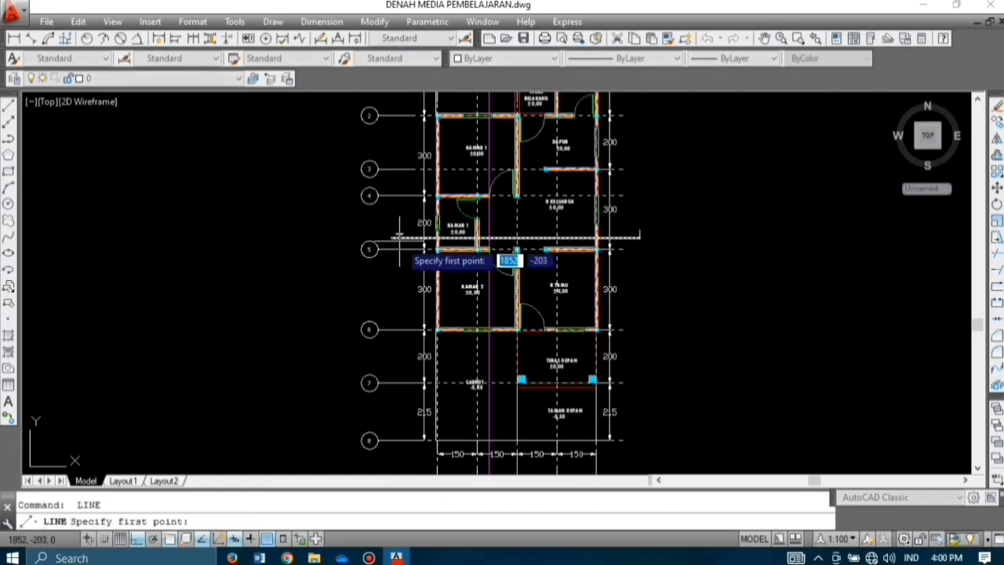
click(392, 235)
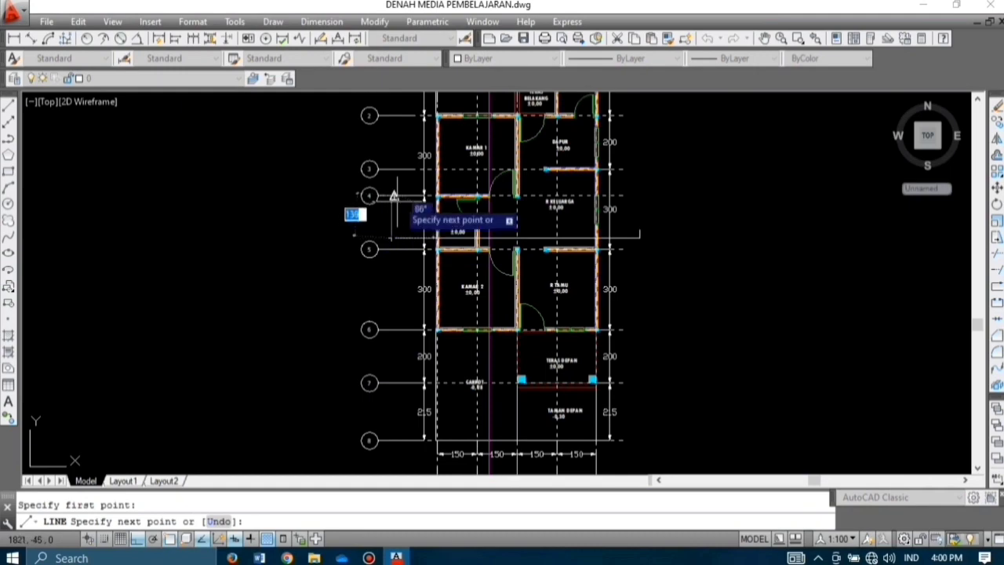
text(30)
key(Return)
key(Return)
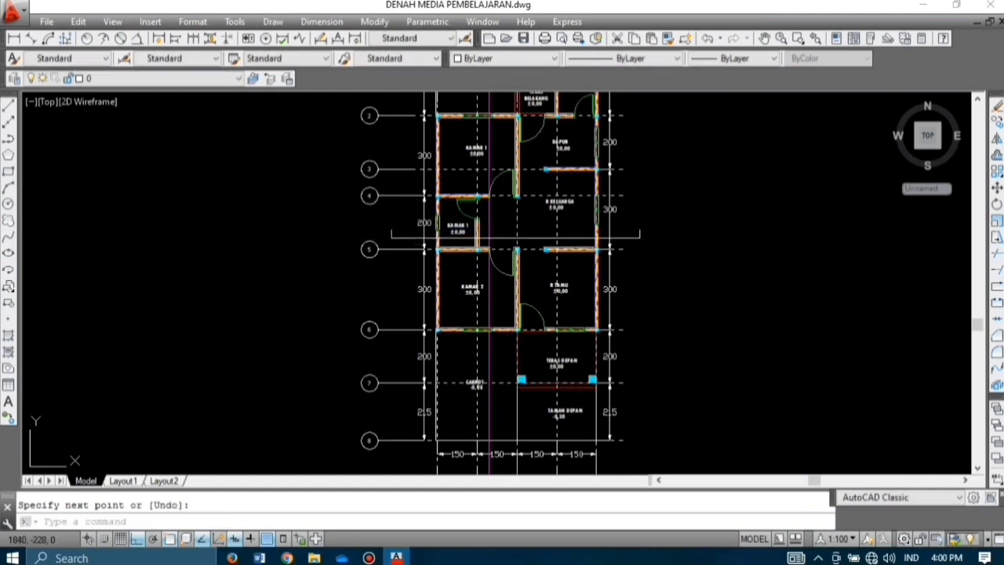
Step: Make the horizontal section line and its end ticks magenta
click(401, 244)
click(390, 222)
click(652, 240)
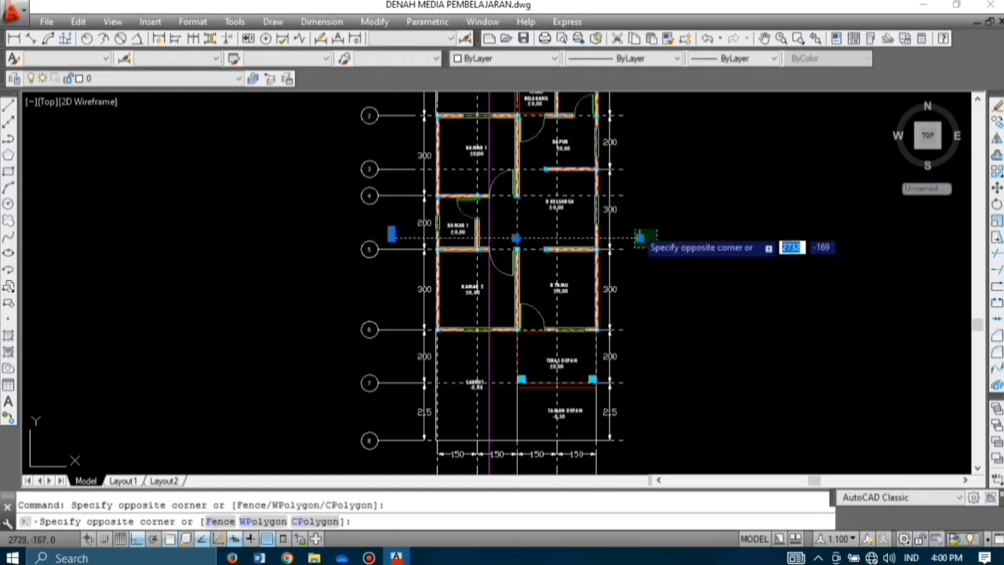
click(635, 223)
click(547, 59)
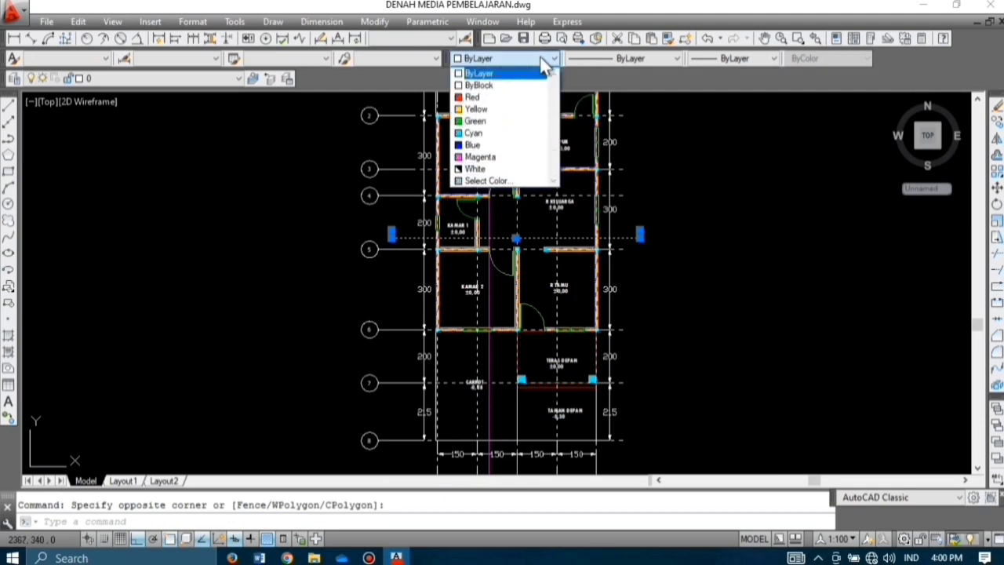
click(506, 152)
key(Escape)
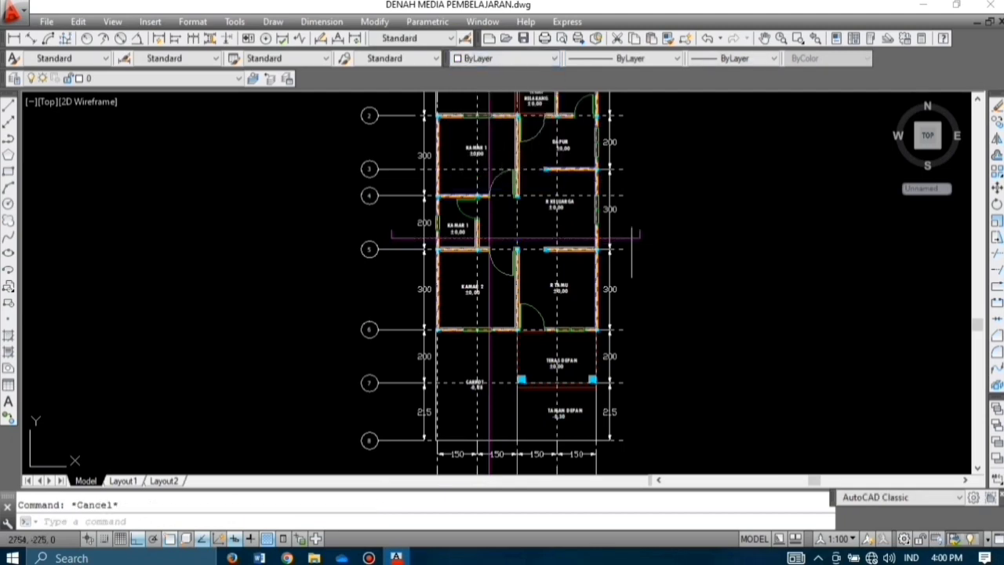
scroll(666, 264, down, 2)
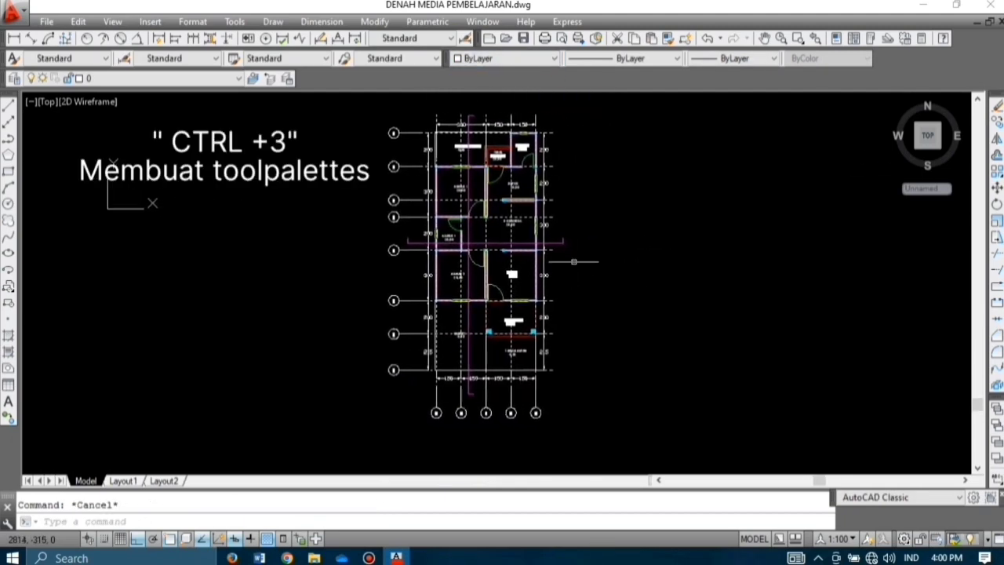
Step: Place a Callout Bubble - Imperial from the tool palettes to the right of the plan
key(ctrl+3)
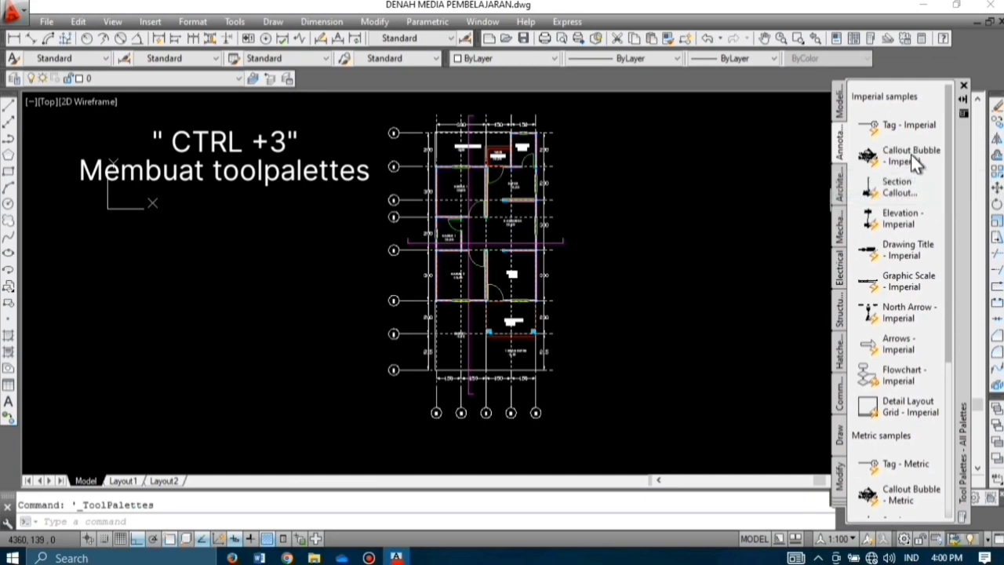
drag(911, 154, 741, 158)
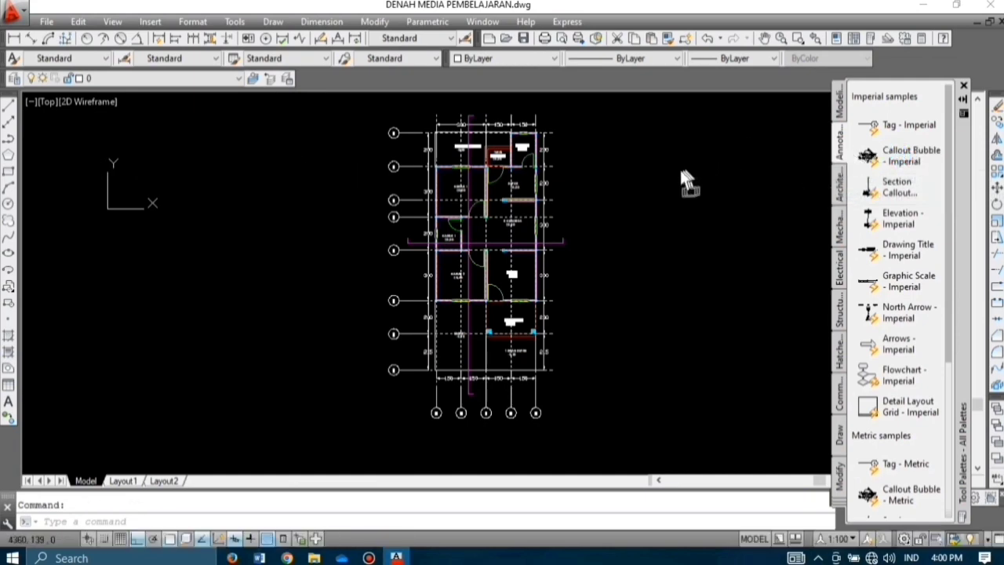
drag(668, 180, 646, 197)
Step: Resize the callout bubble, scaling it by 1.5 and then by 0.5
click(663, 207)
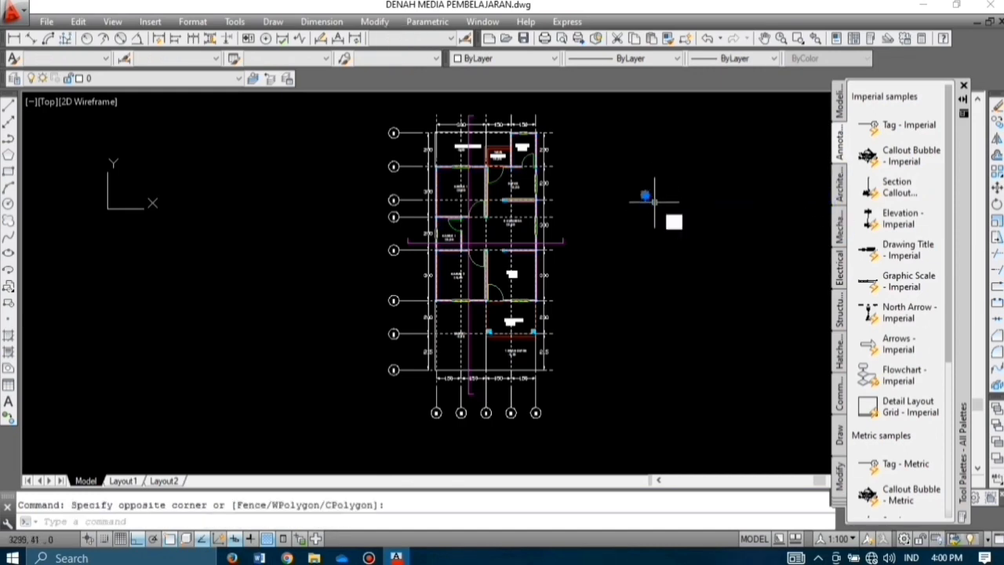
text(sc)
key(Return)
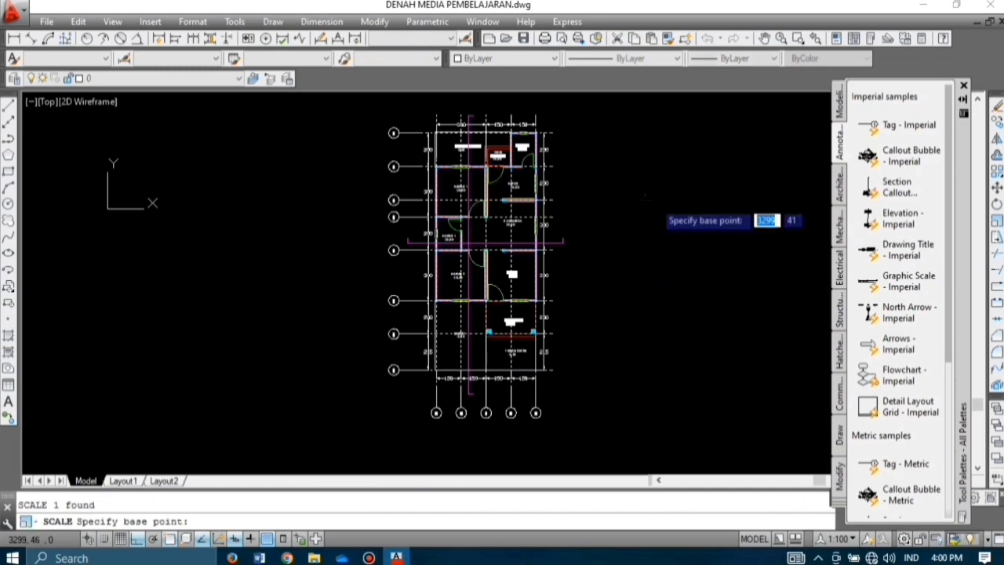
click(645, 195)
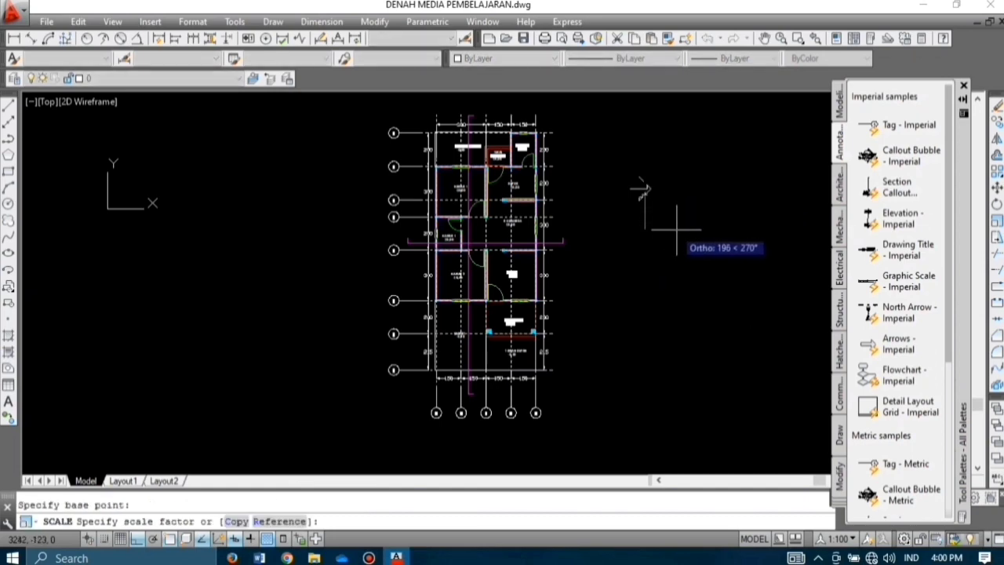
text(1.5)
key(Return)
click(637, 193)
click(625, 195)
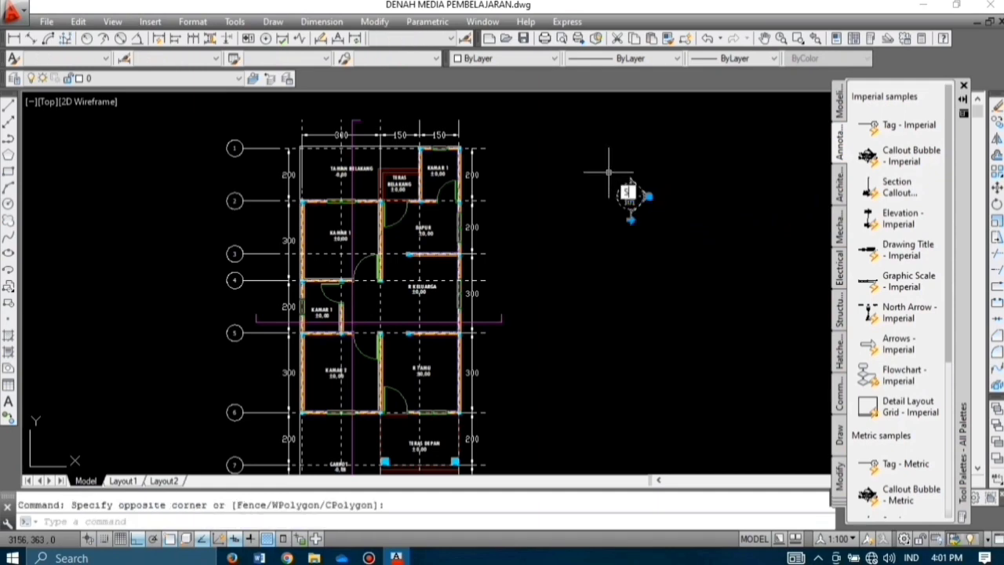
key(Return)
click(630, 180)
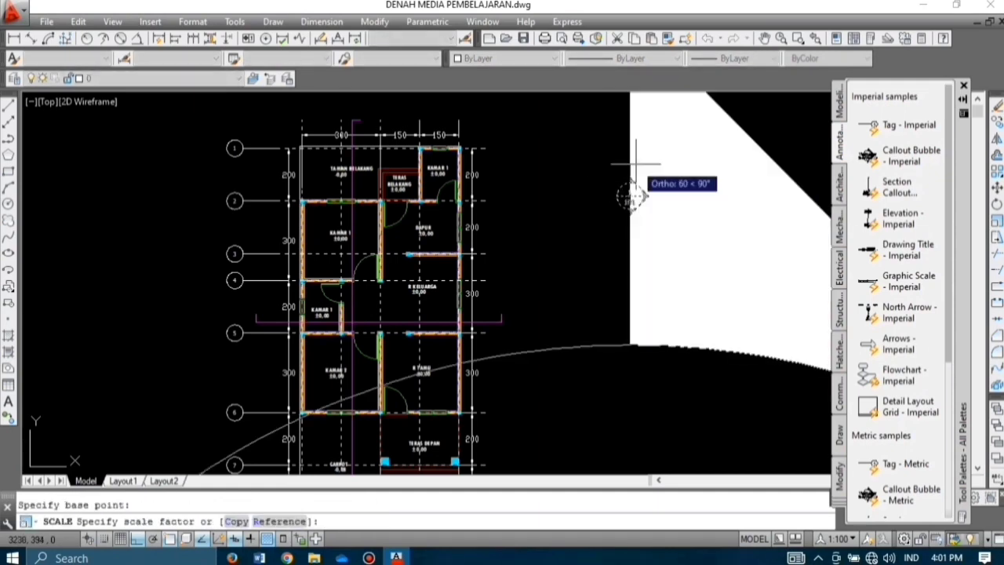
text(0.5)
key(Return)
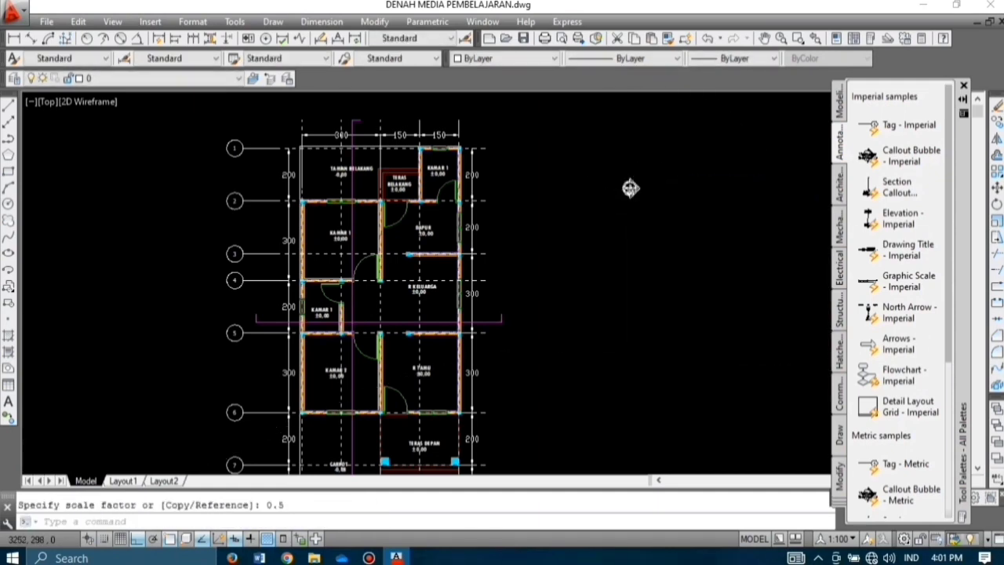
Step: Copy the callout bubble once directly below and once to the left
scroll(631, 188, up, 4)
click(666, 224)
click(596, 166)
text(co)
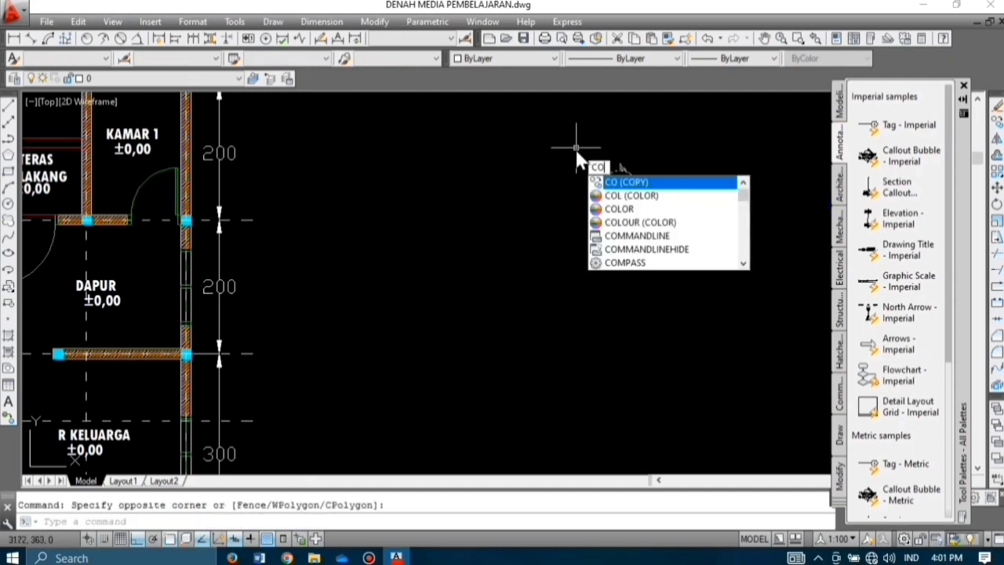
key(Return)
click(619, 186)
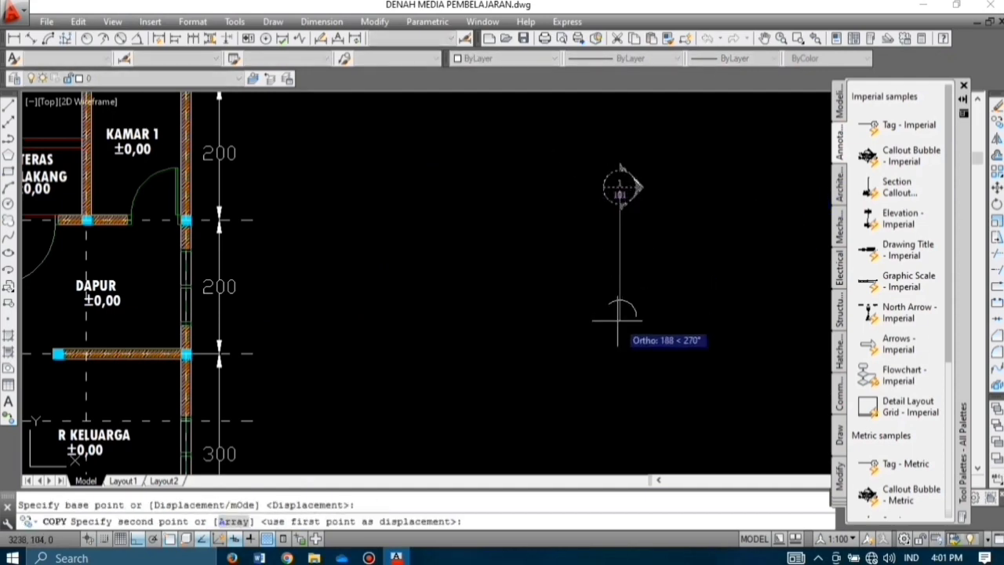
click(620, 267)
key(Escape)
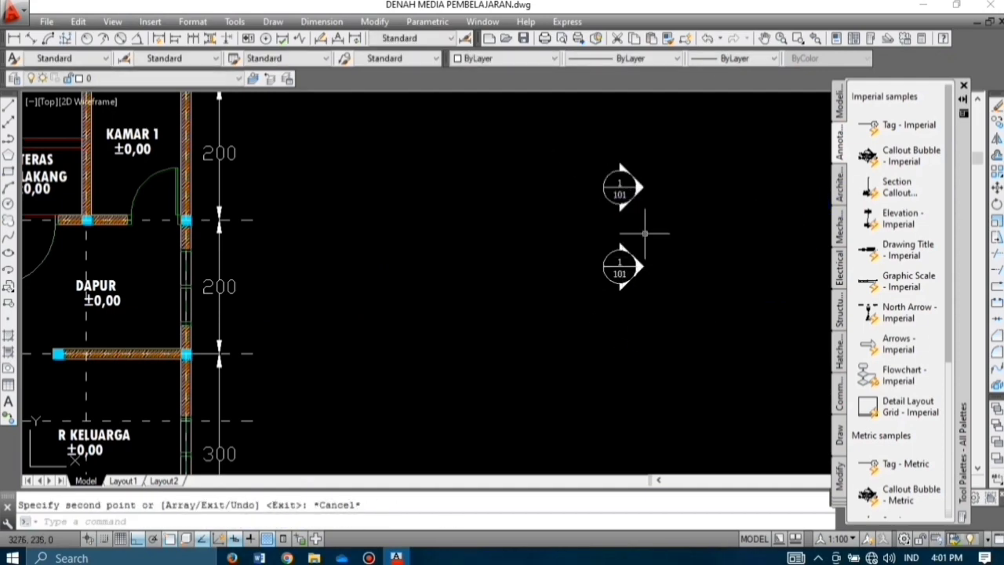
click(650, 224)
click(565, 162)
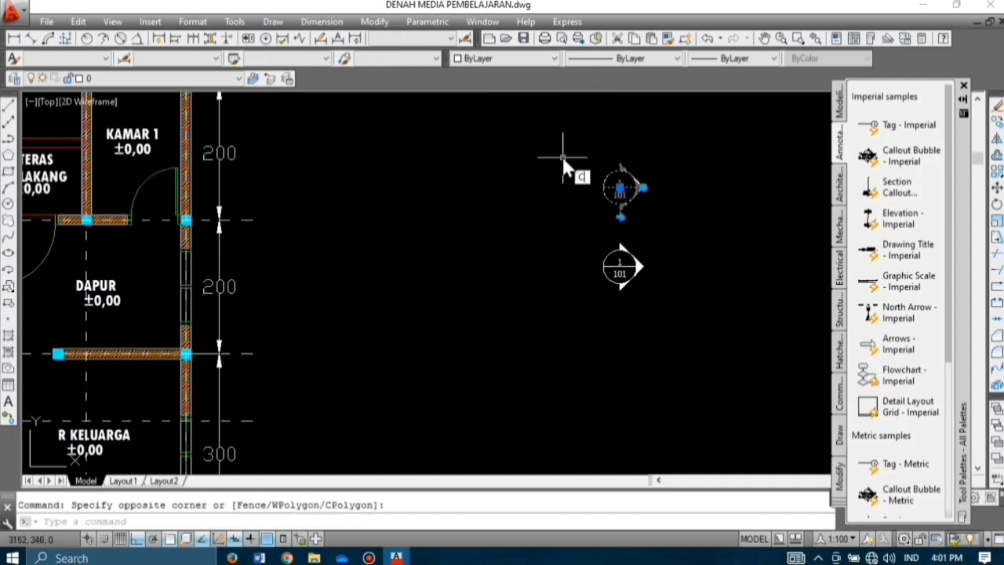
key(Return)
click(620, 186)
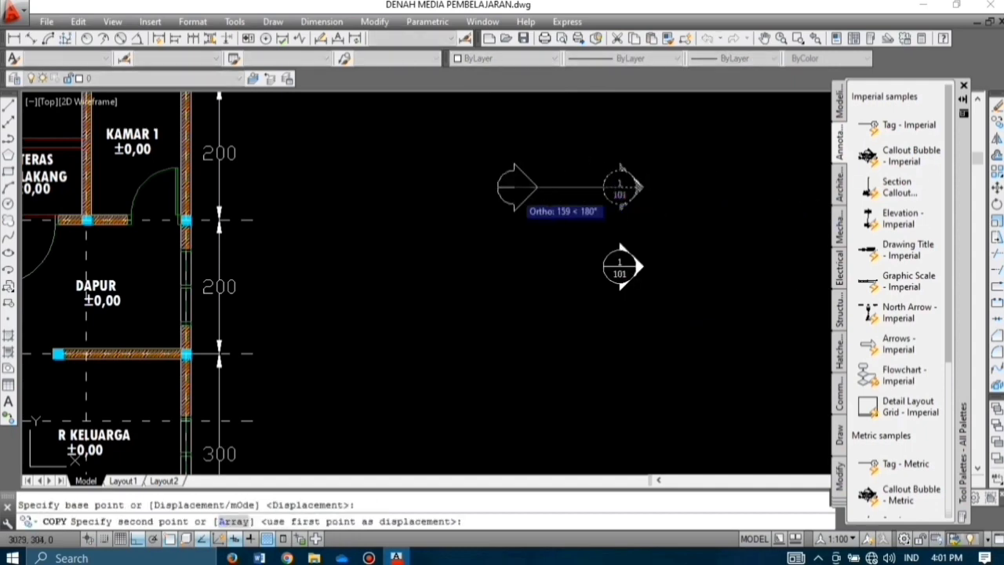
click(514, 189)
key(Escape)
Step: Rotate the left callout bubble 90° so it points upward
text(ro)
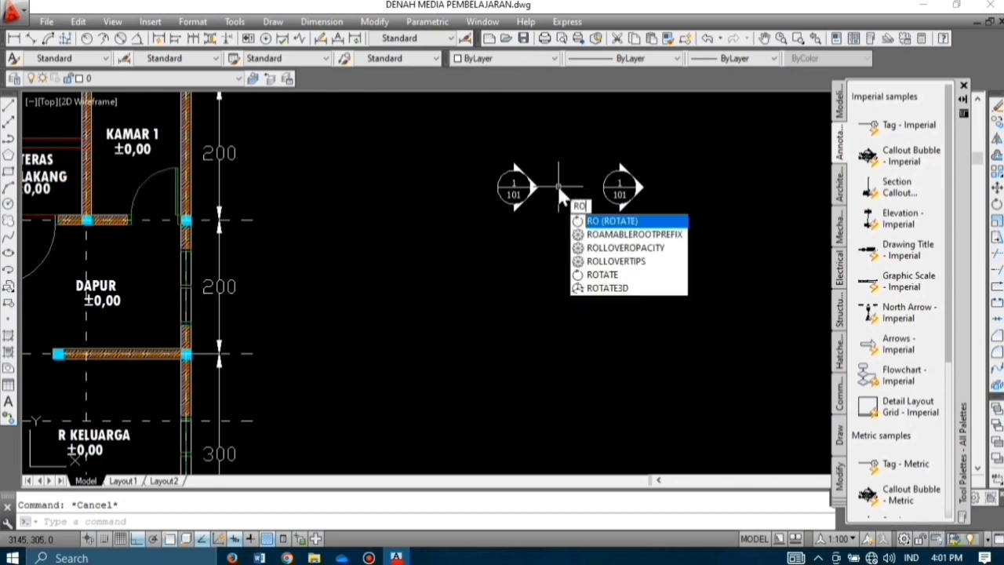
key(Return)
click(515, 192)
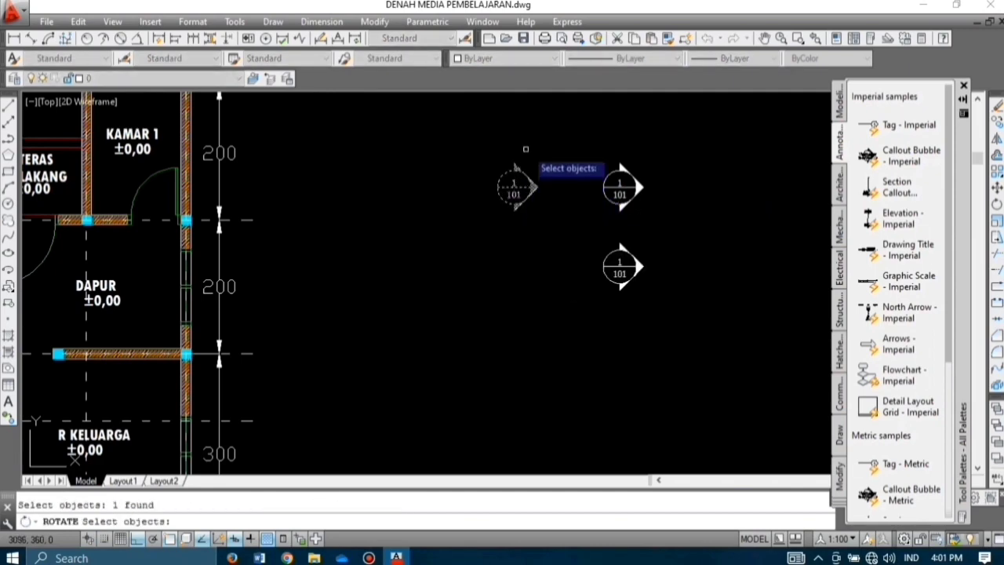
key(Escape)
click(549, 194)
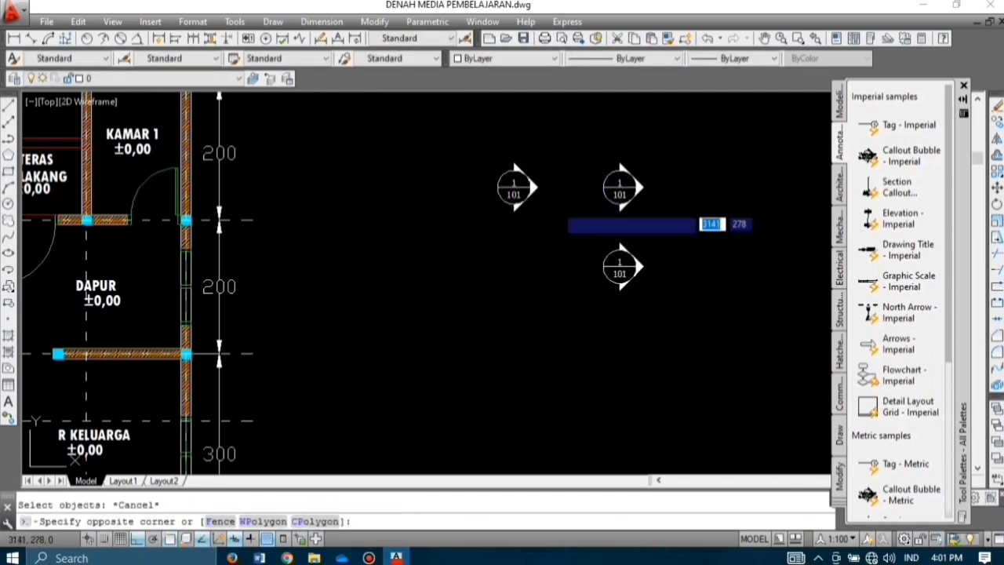
click(482, 161)
key(Return)
click(534, 187)
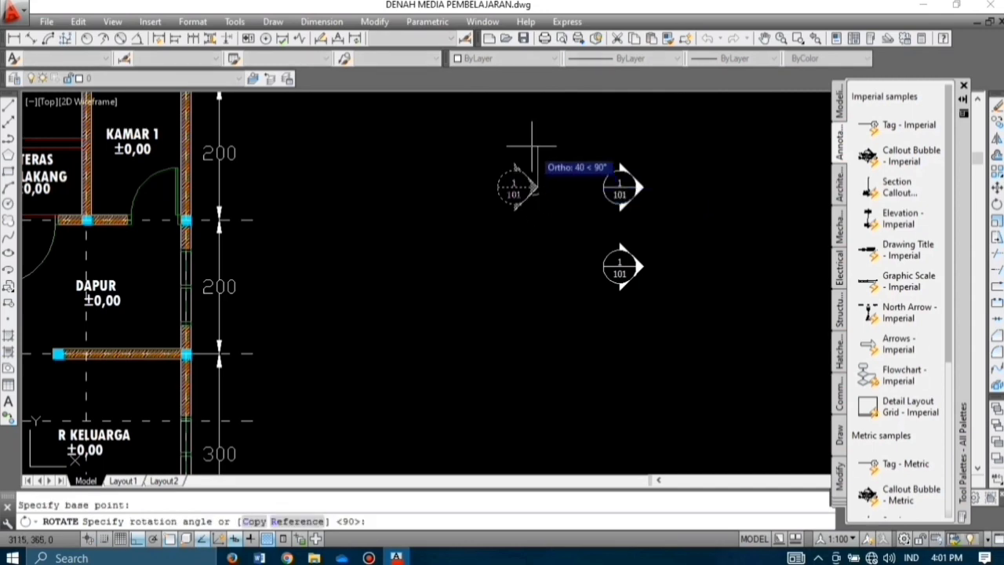
click(533, 147)
key(Escape)
Step: Copy the upward-pointing bubble directly below it
click(571, 231)
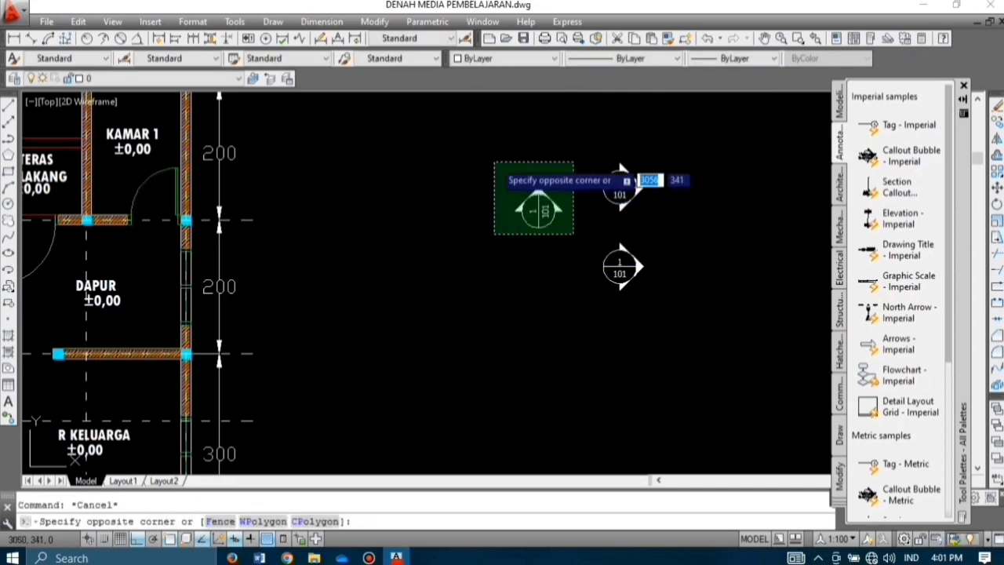
click(494, 162)
text(co)
key(Return)
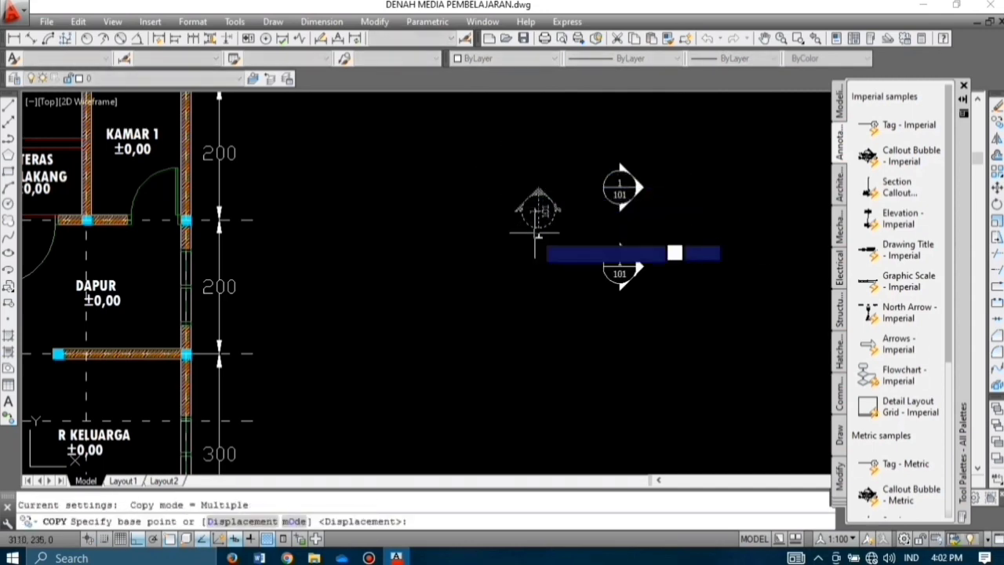
click(540, 213)
click(539, 309)
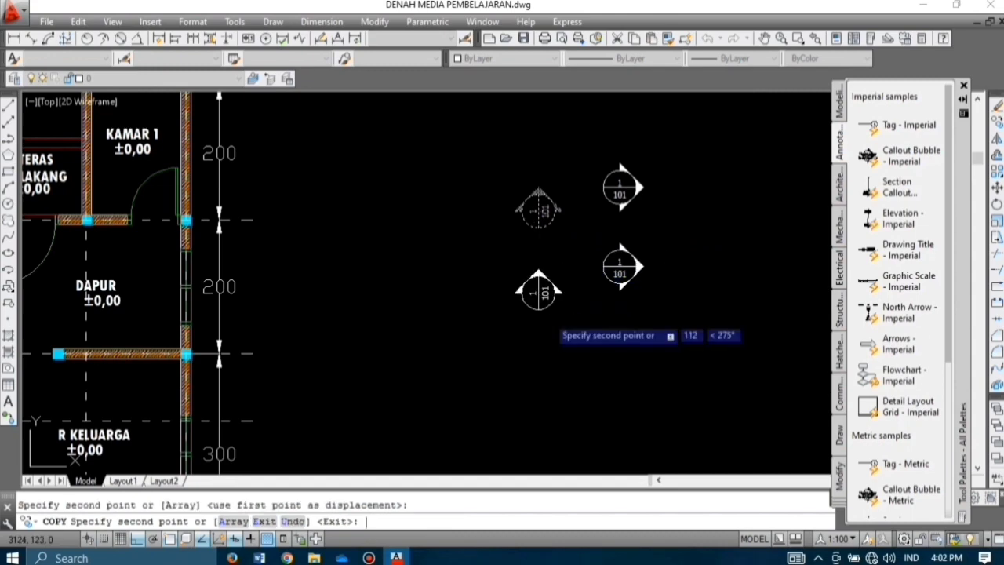
key(Escape)
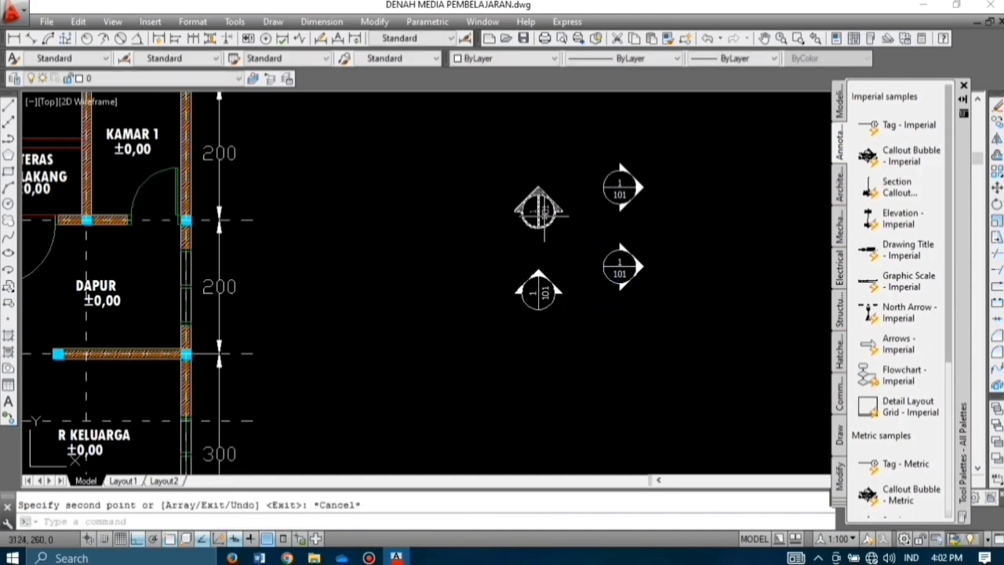
scroll(538, 211, up, 3)
Step: Label both right-pointing callout bubbles POT / A
middle_drag(540, 215, 450, 211)
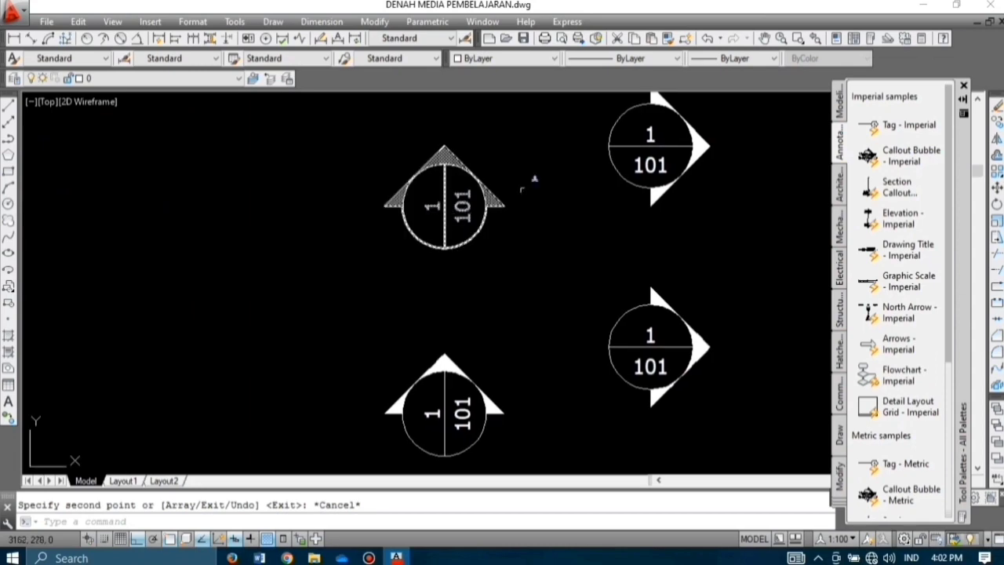
double_click(651, 135)
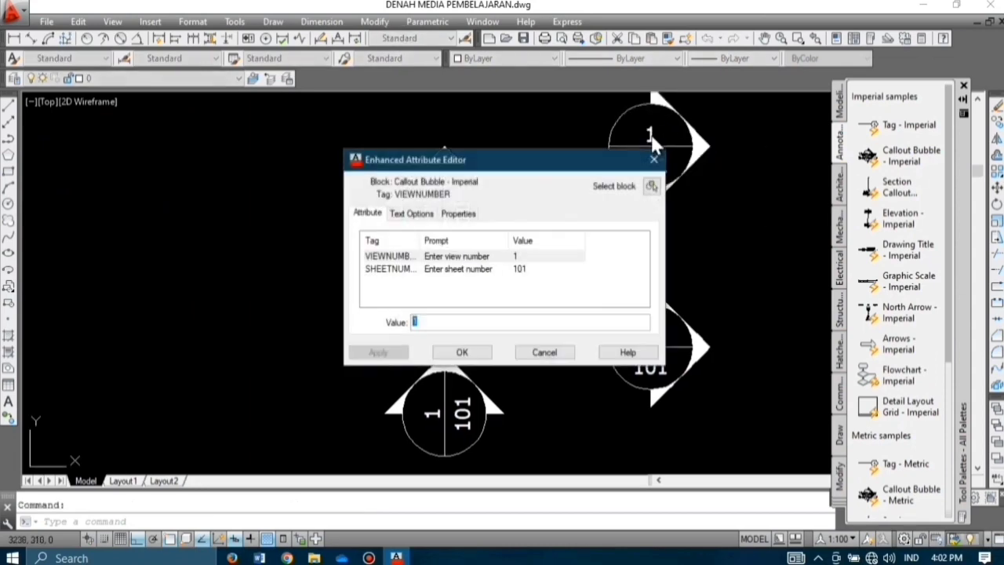
click(488, 256)
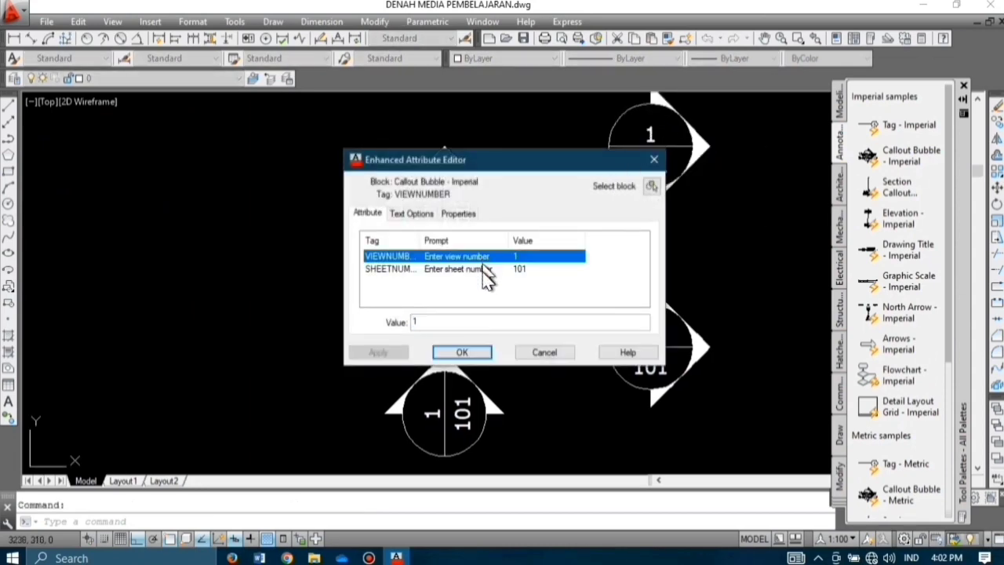
click(445, 322)
key(BackSpace)
text(POT)
click(424, 271)
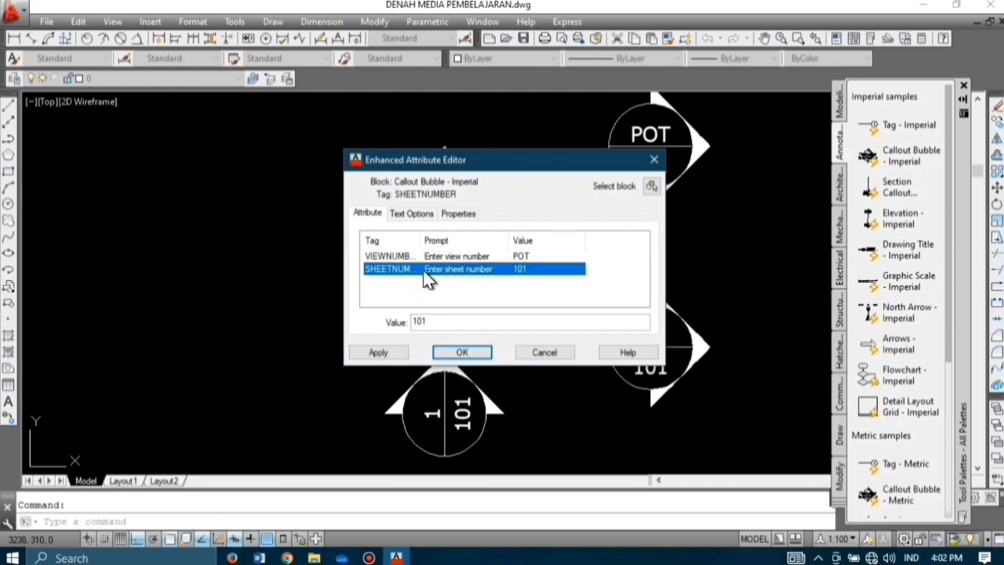
click(470, 321)
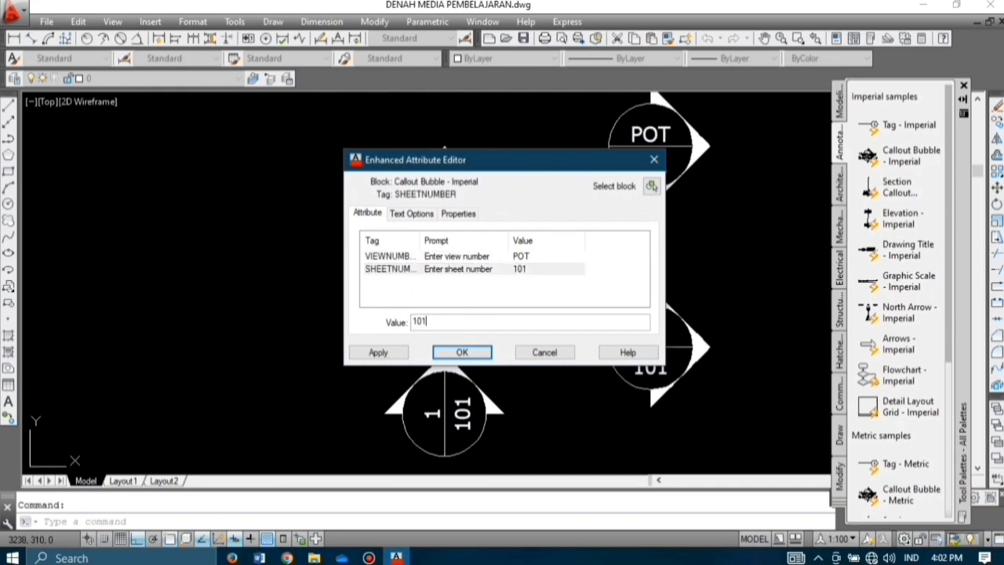
click(478, 352)
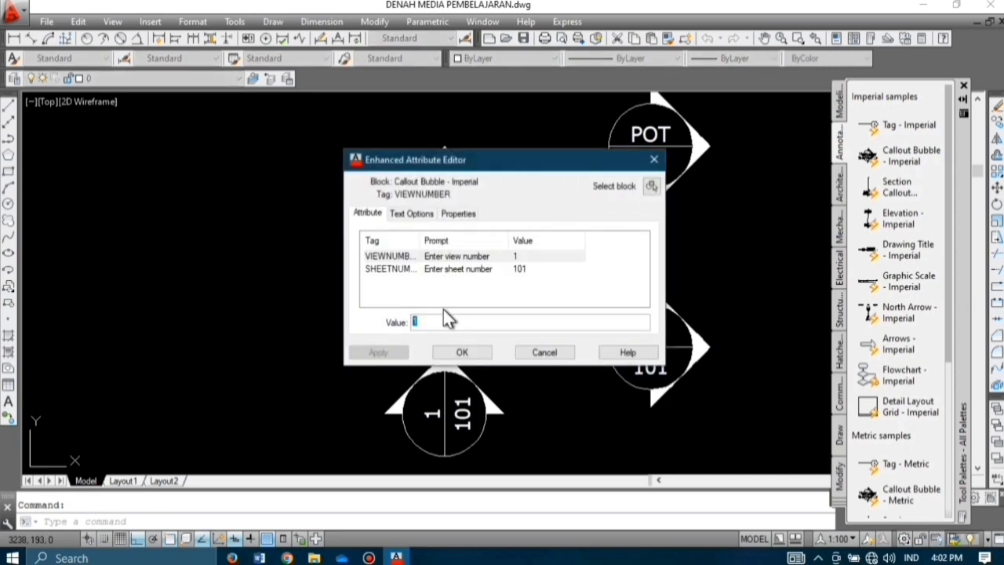
text(POT)
click(426, 272)
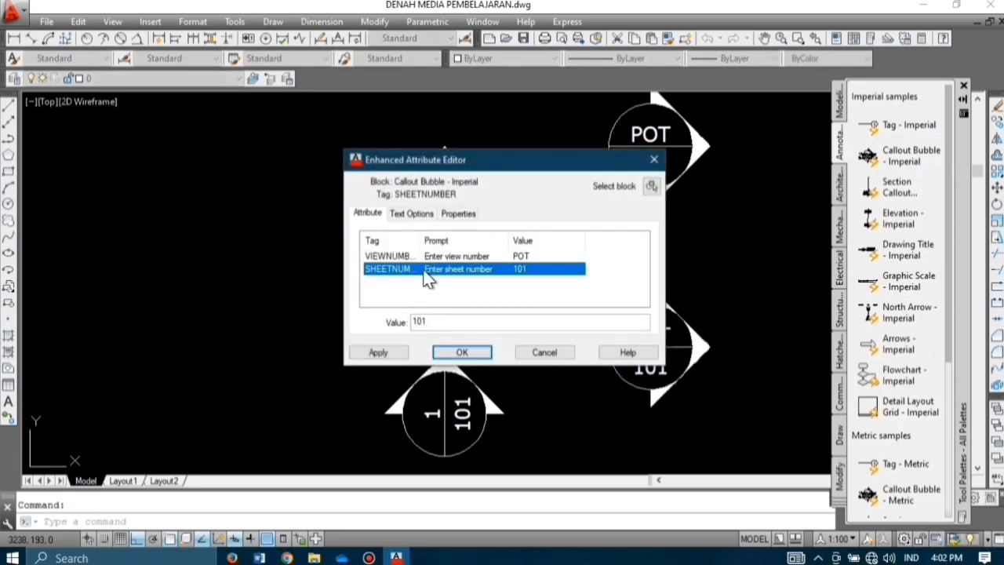
click(436, 320)
key(BackSpace)
key(BackSpace)
key(BackSpace)
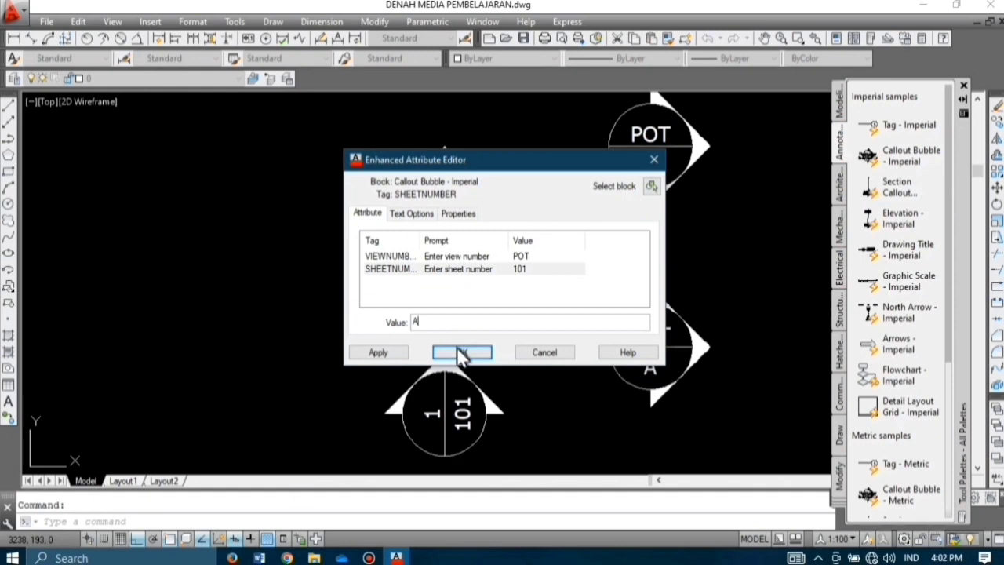
text(A)
click(461, 353)
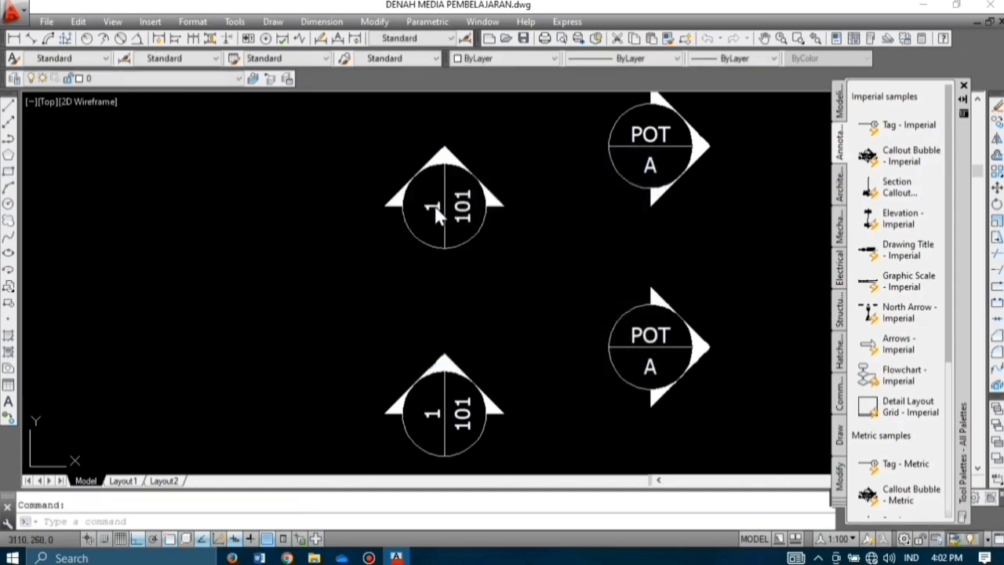
Step: Label both upward-pointing callout bubbles POT / B
click(432, 206)
click(459, 269)
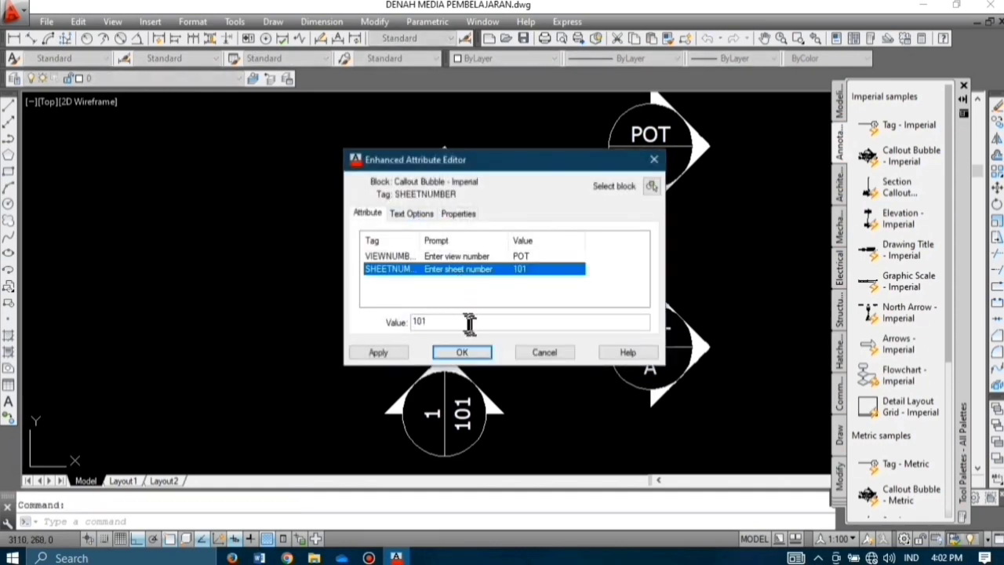
click(472, 322)
key(BackSpace)
key(BackSpace)
key(BackSpace)
click(477, 355)
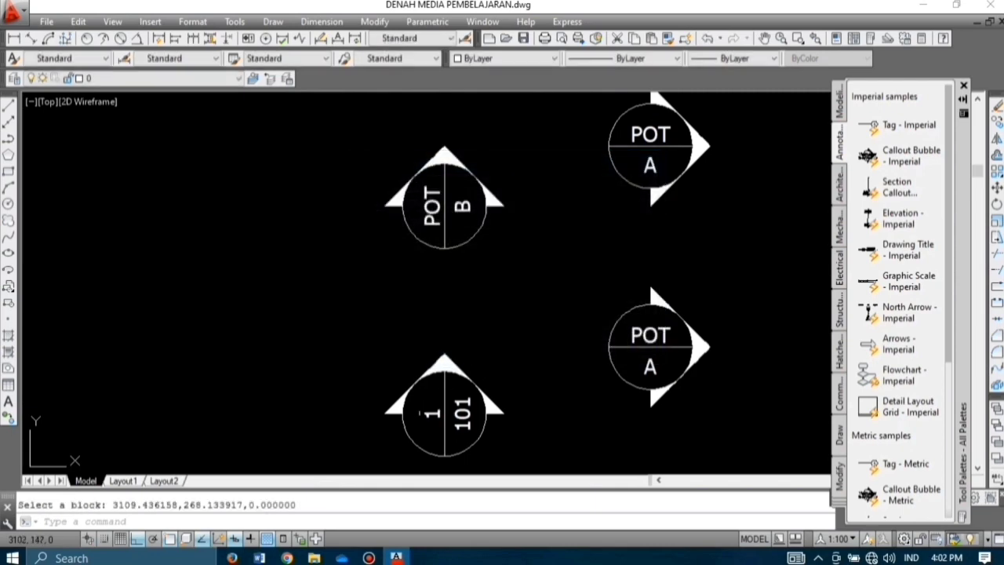
click(436, 414)
text(POT)
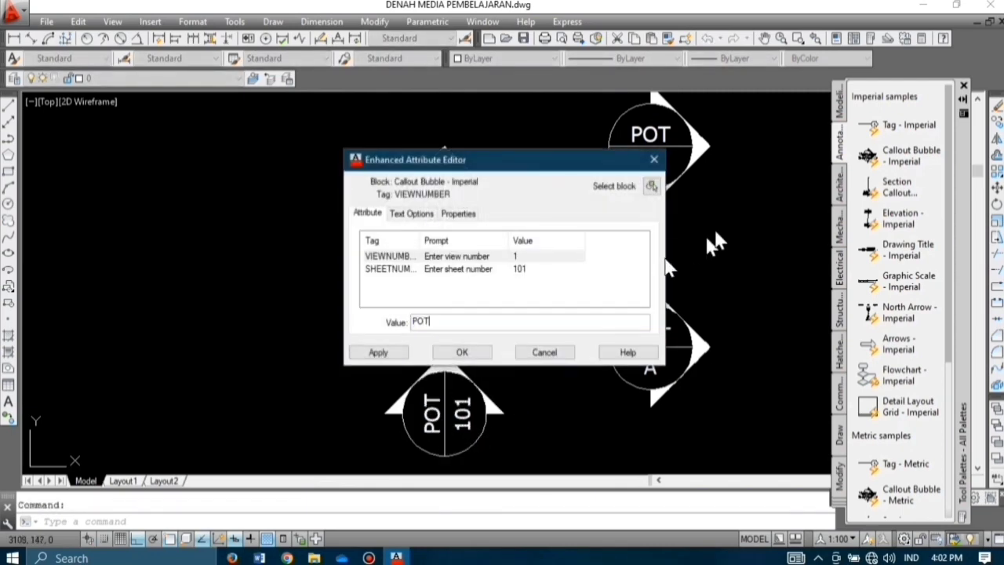
click(454, 269)
click(452, 322)
key(BackSpace)
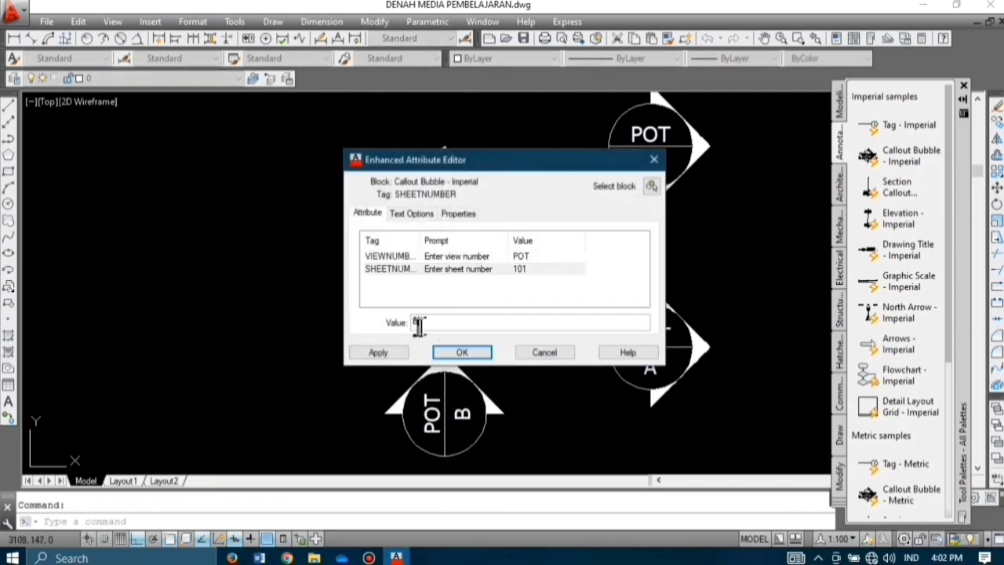
click(463, 354)
scroll(596, 216, down, 4)
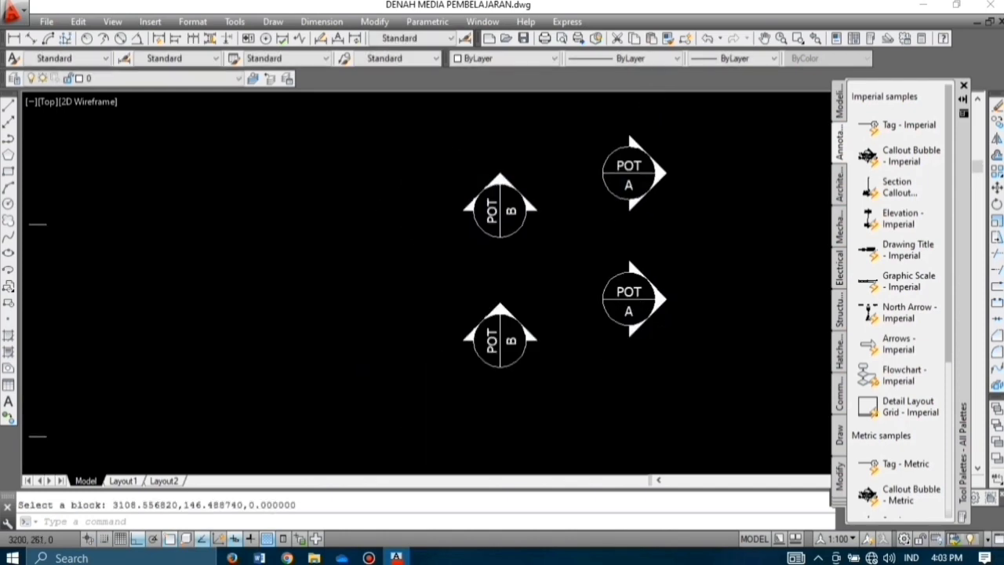
Step: Start copying the upper POT A bubble with CO, then cancel the copy
click(651, 216)
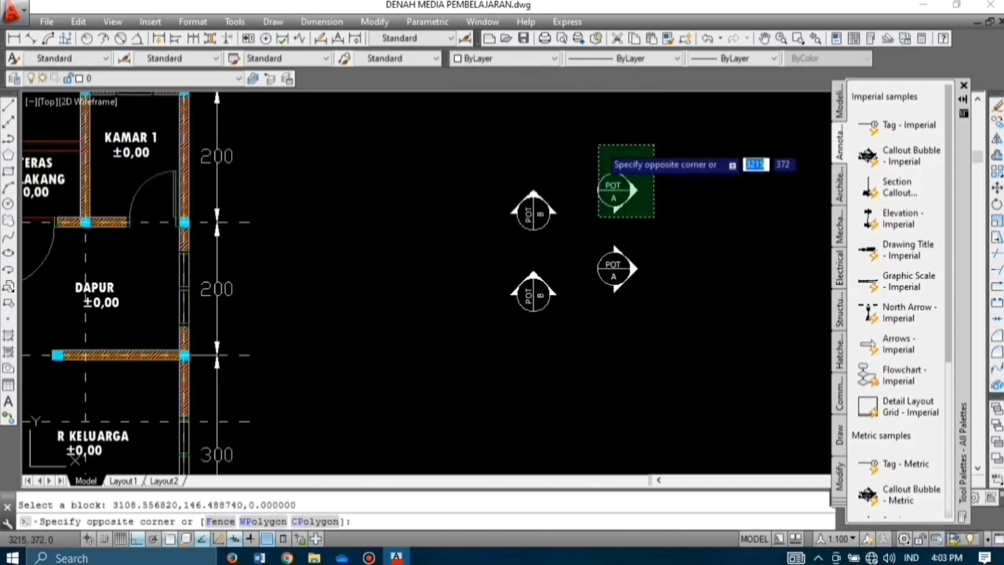
click(595, 148)
text(co)
key(Return)
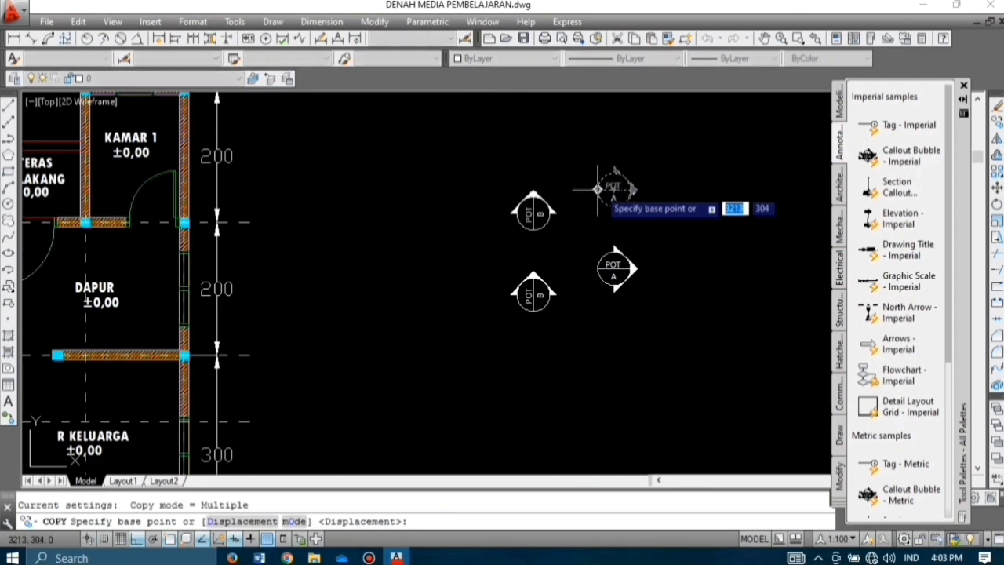
click(601, 182)
scroll(627, 226, down, 5)
scroll(527, 206, up, 5)
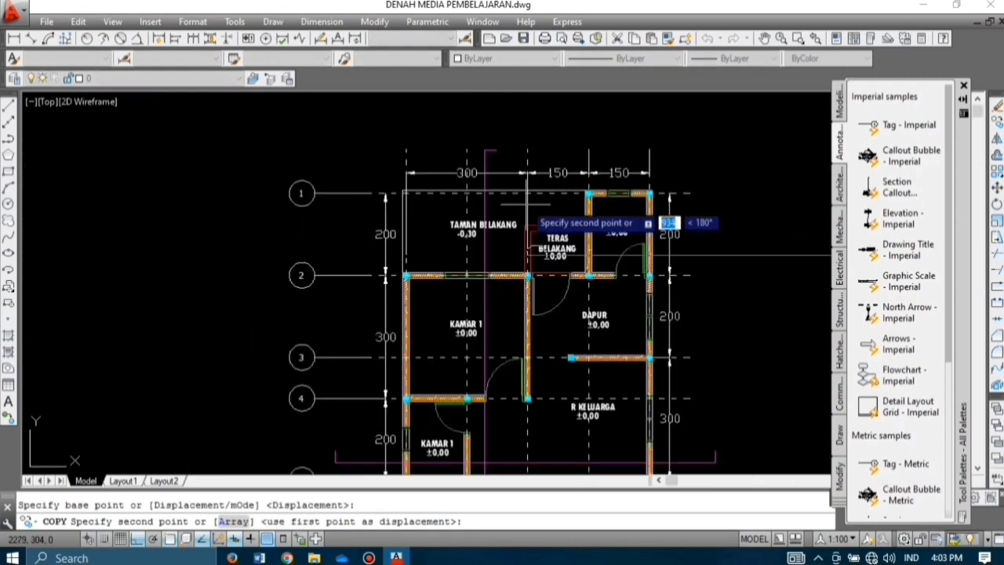
scroll(507, 253, down, 5)
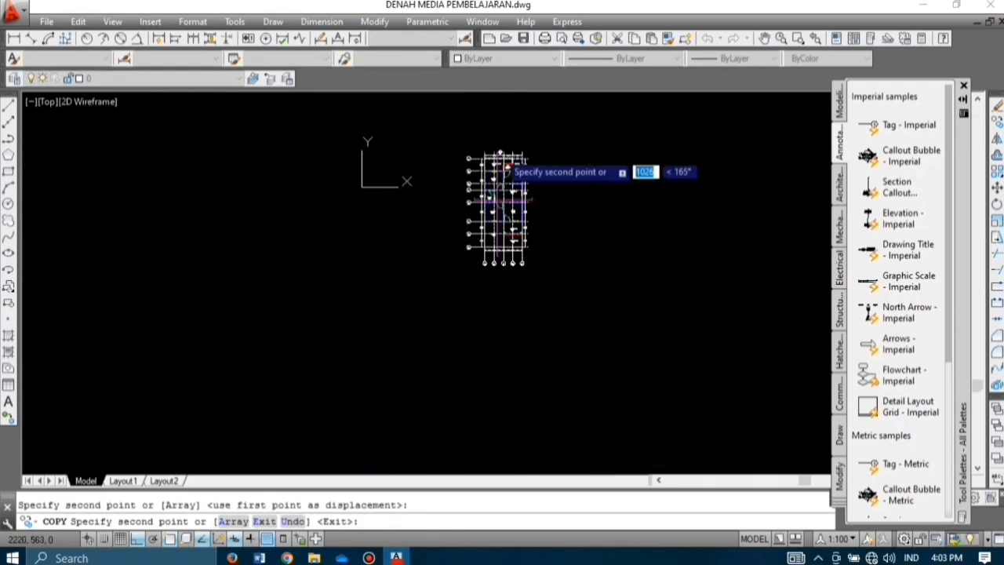
scroll(508, 268, up, 2)
scroll(509, 269, up, 4)
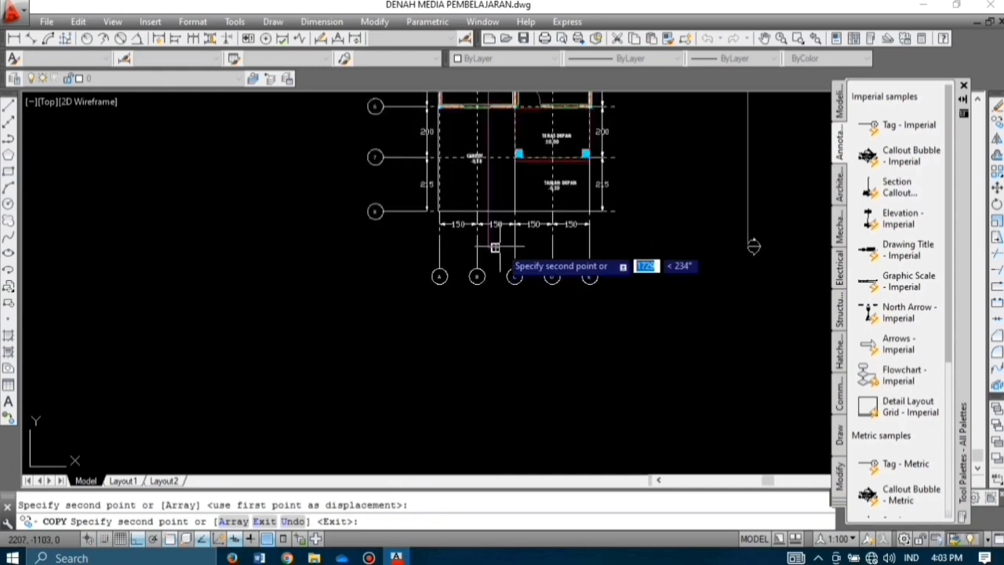
key(Escape)
Step: Copy the upper POT B bubble to the end of the magenta section line
scroll(502, 248, down, 4)
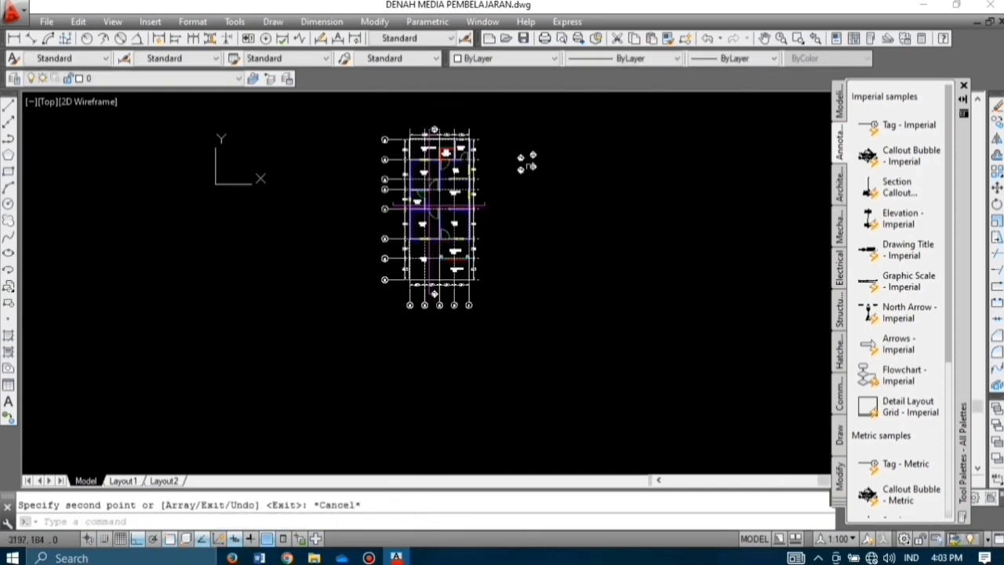
scroll(470, 204, up, 2)
scroll(534, 149, up, 8)
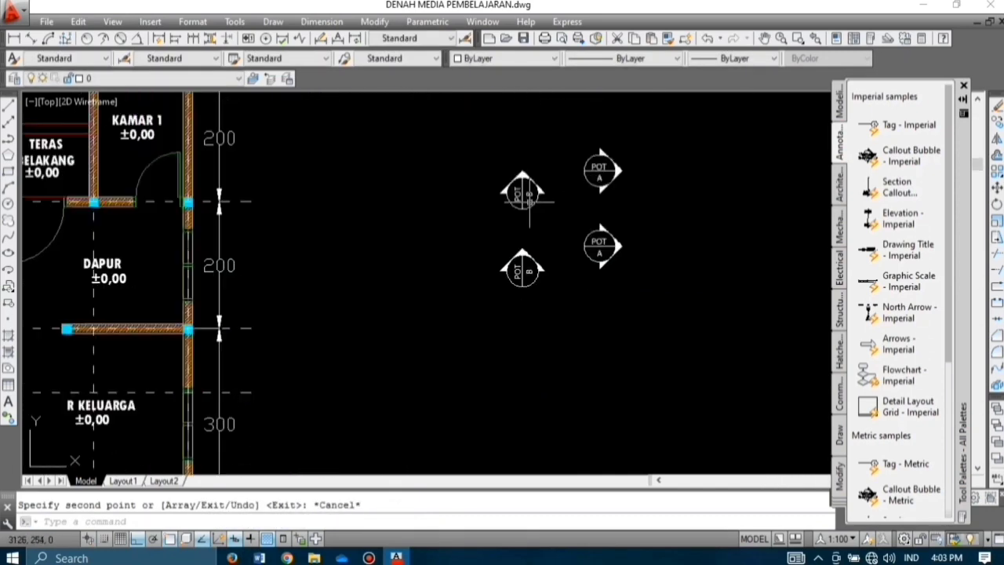
click(547, 211)
click(471, 147)
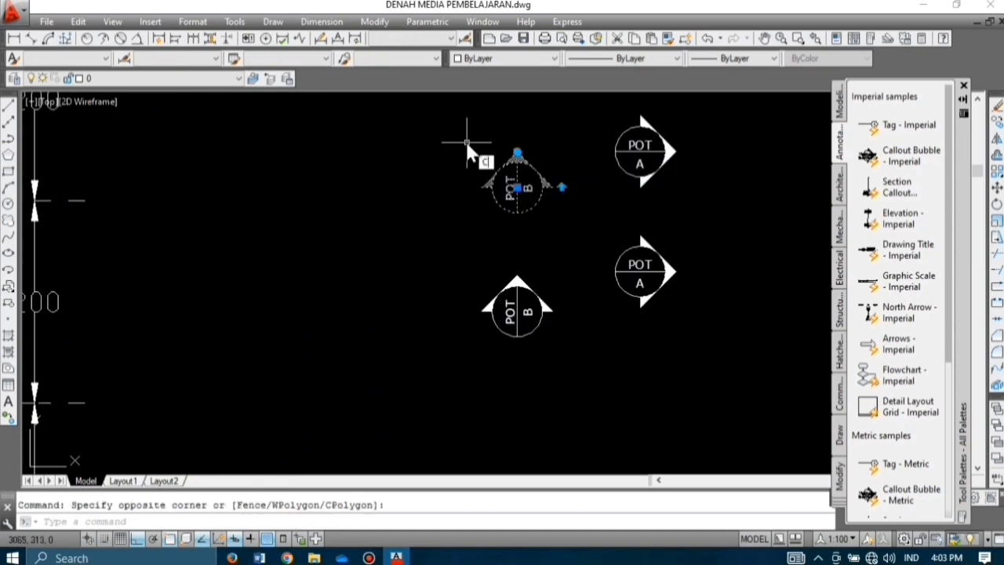
key(Return)
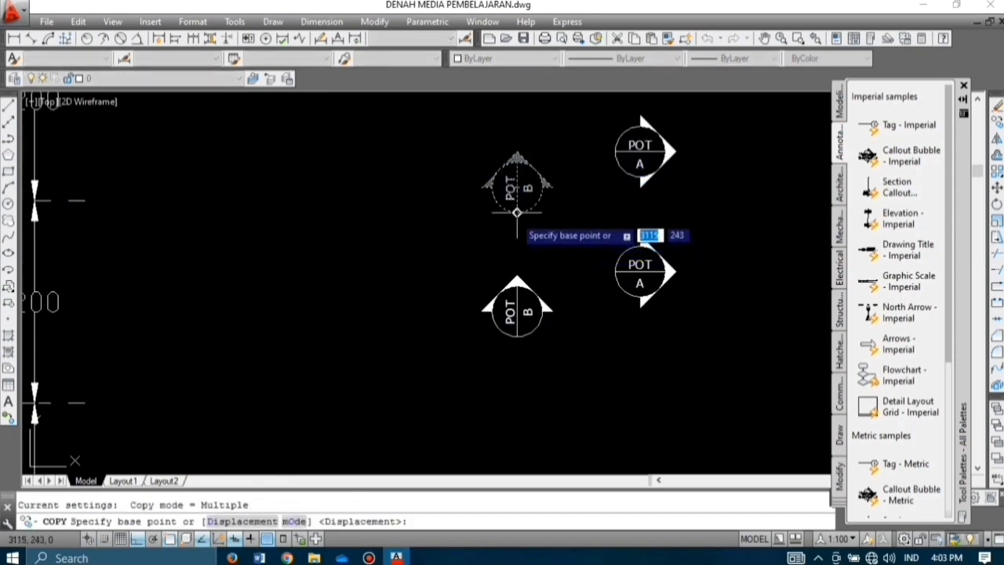
click(518, 214)
scroll(519, 216, down, 4)
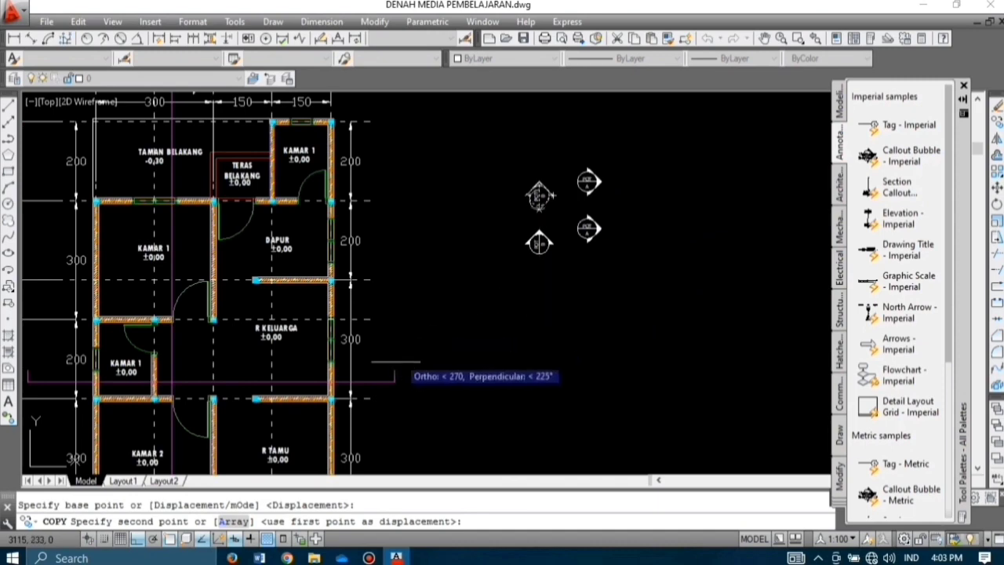
click(394, 370)
scroll(532, 323, down, 6)
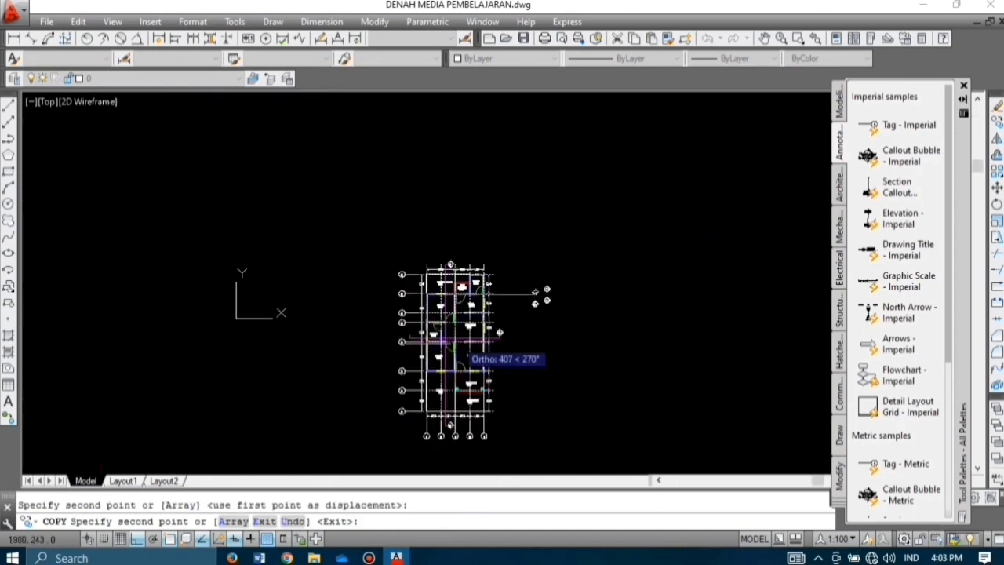
scroll(397, 347, up, 2)
scroll(410, 349, up, 4)
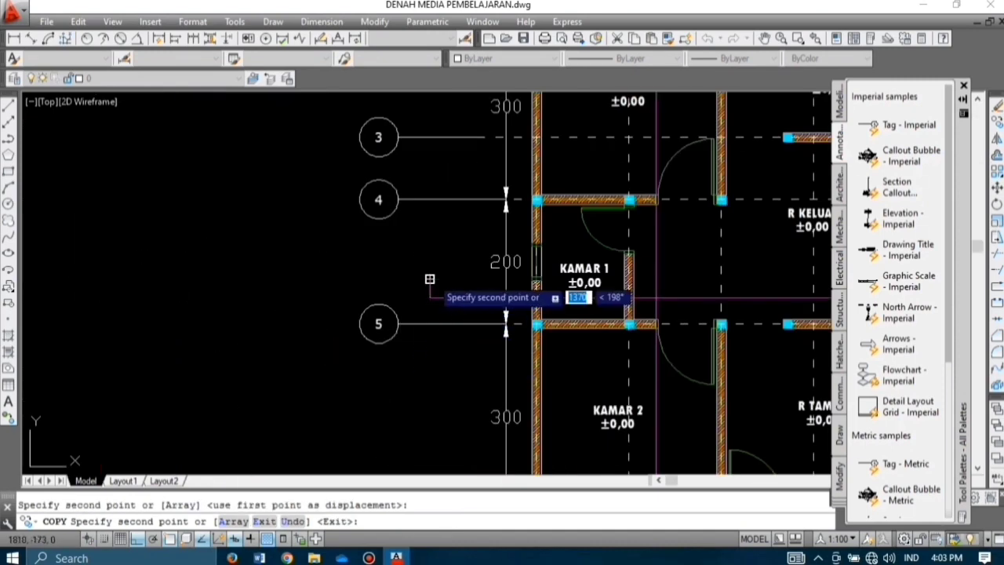
key(Escape)
Step: Erase the four spare bubbles beside the plan and close the Tool Palettes
scroll(332, 222, down, 4)
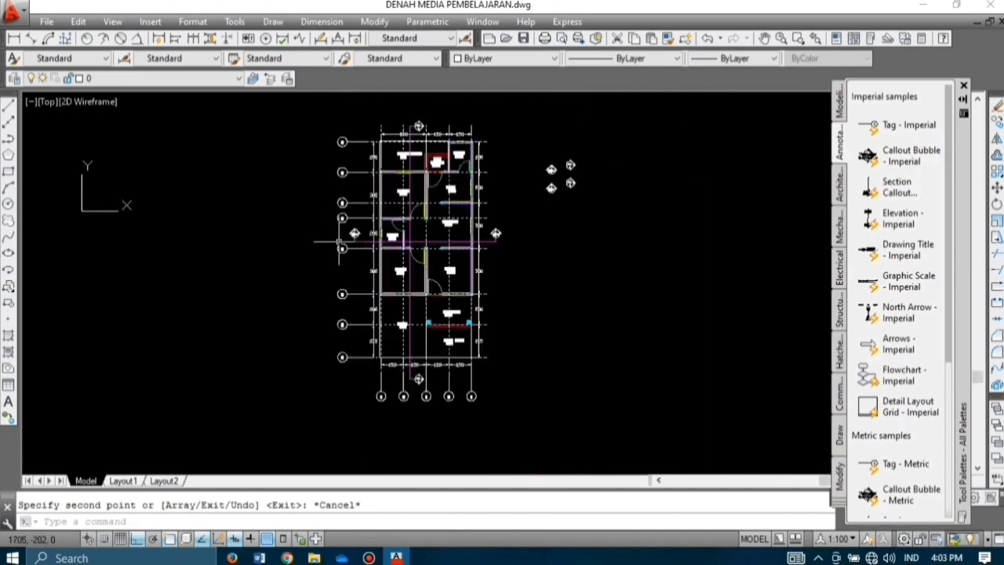
click(532, 147)
key(Return)
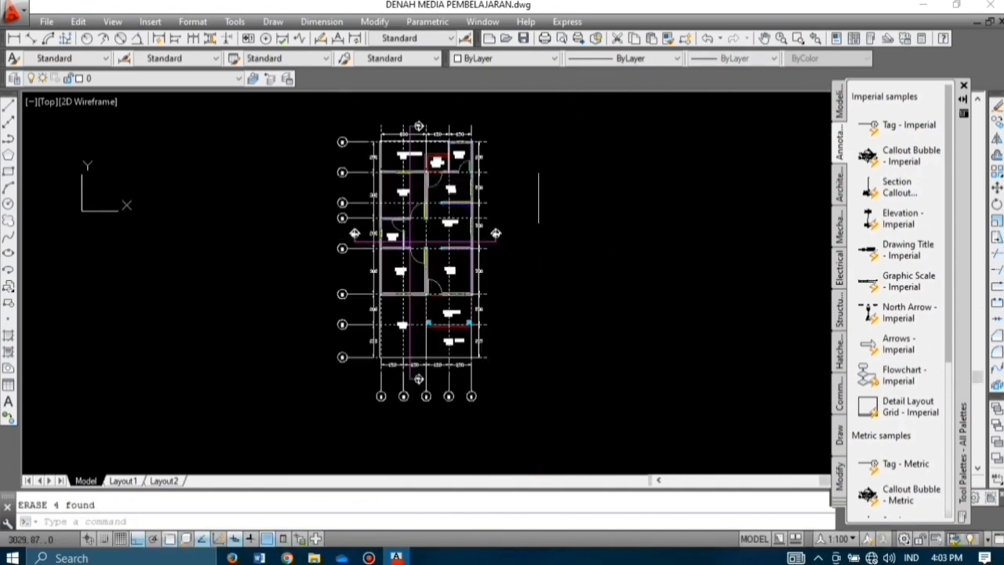
scroll(571, 255, up, 3)
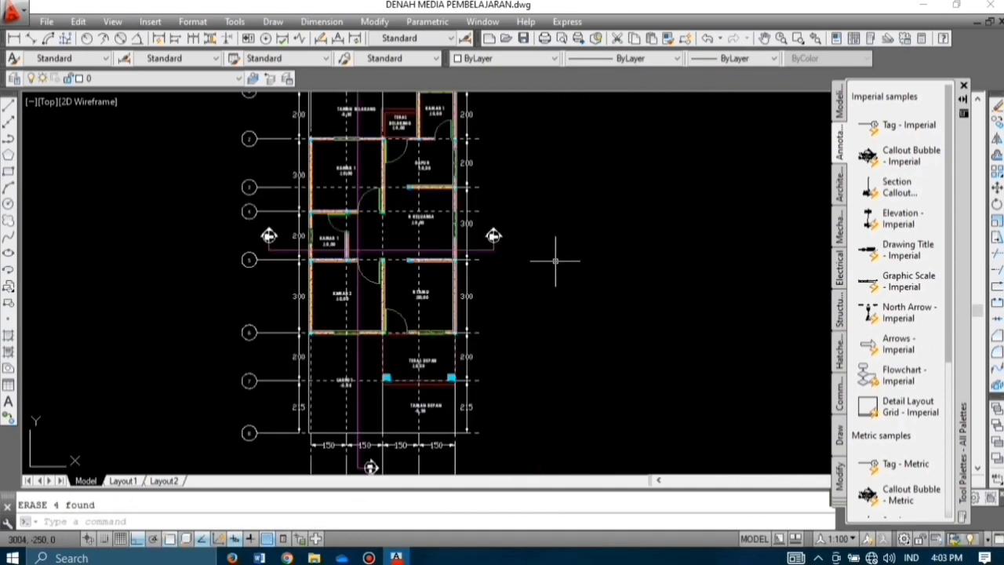
scroll(619, 284, down, 2)
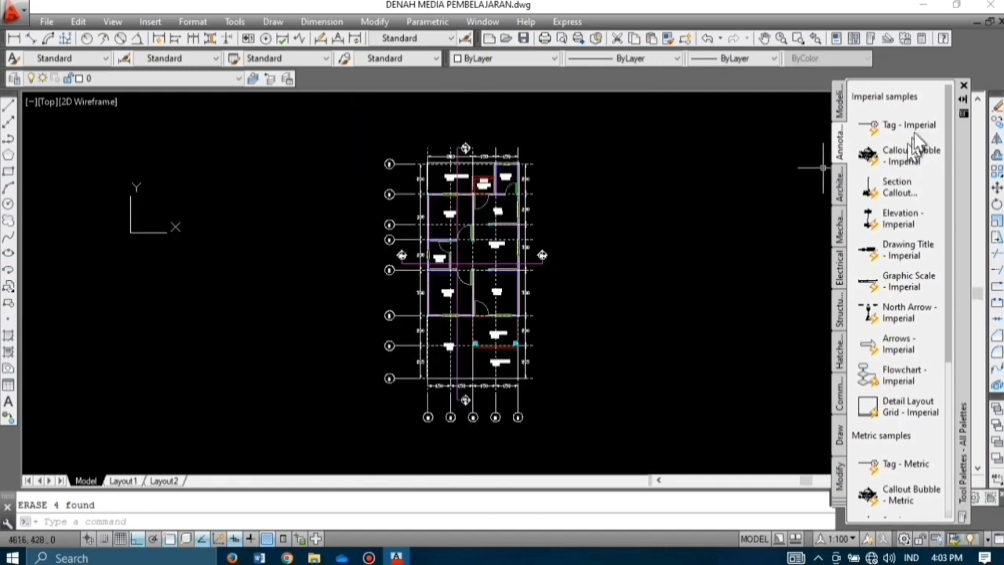
click(964, 85)
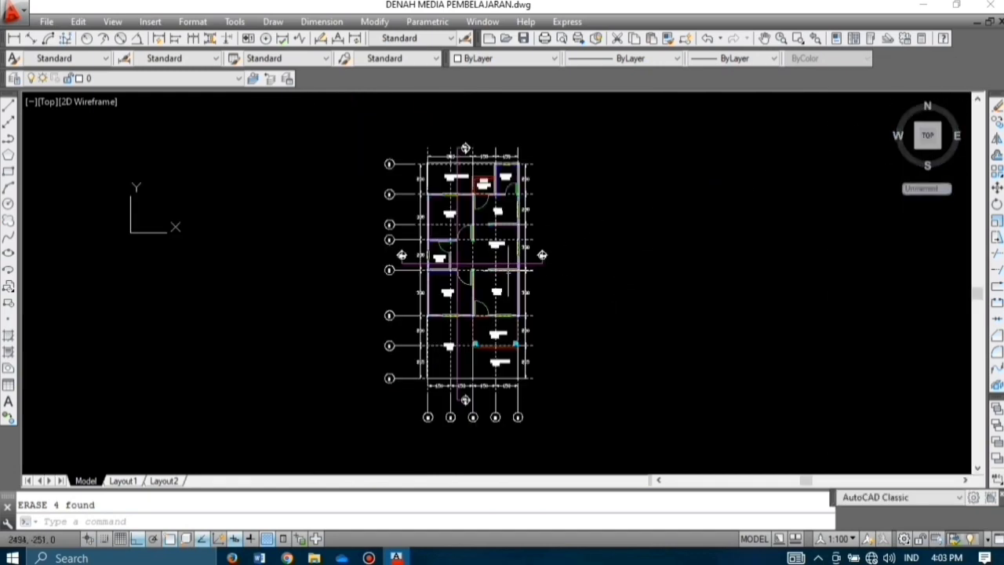